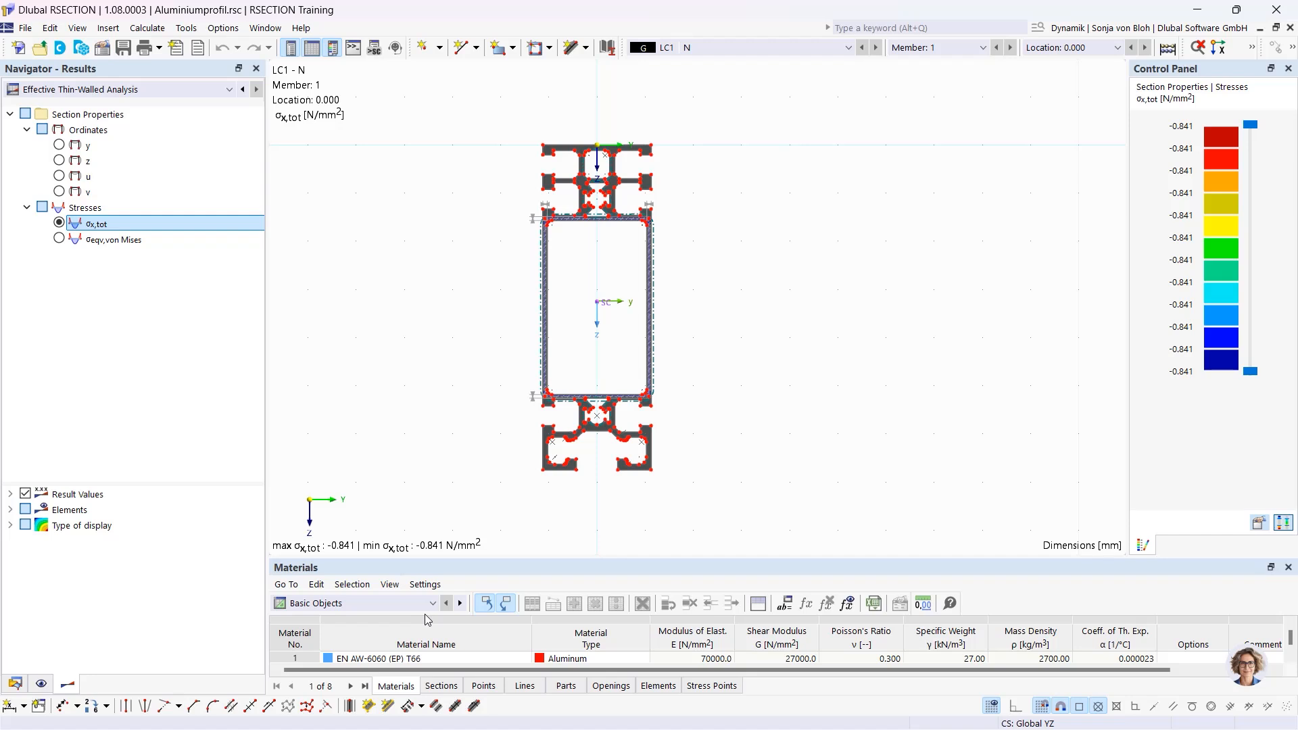
# Look through the navigator's model data and display settings, and return to the results overview.
pyautogui.click(15, 683)
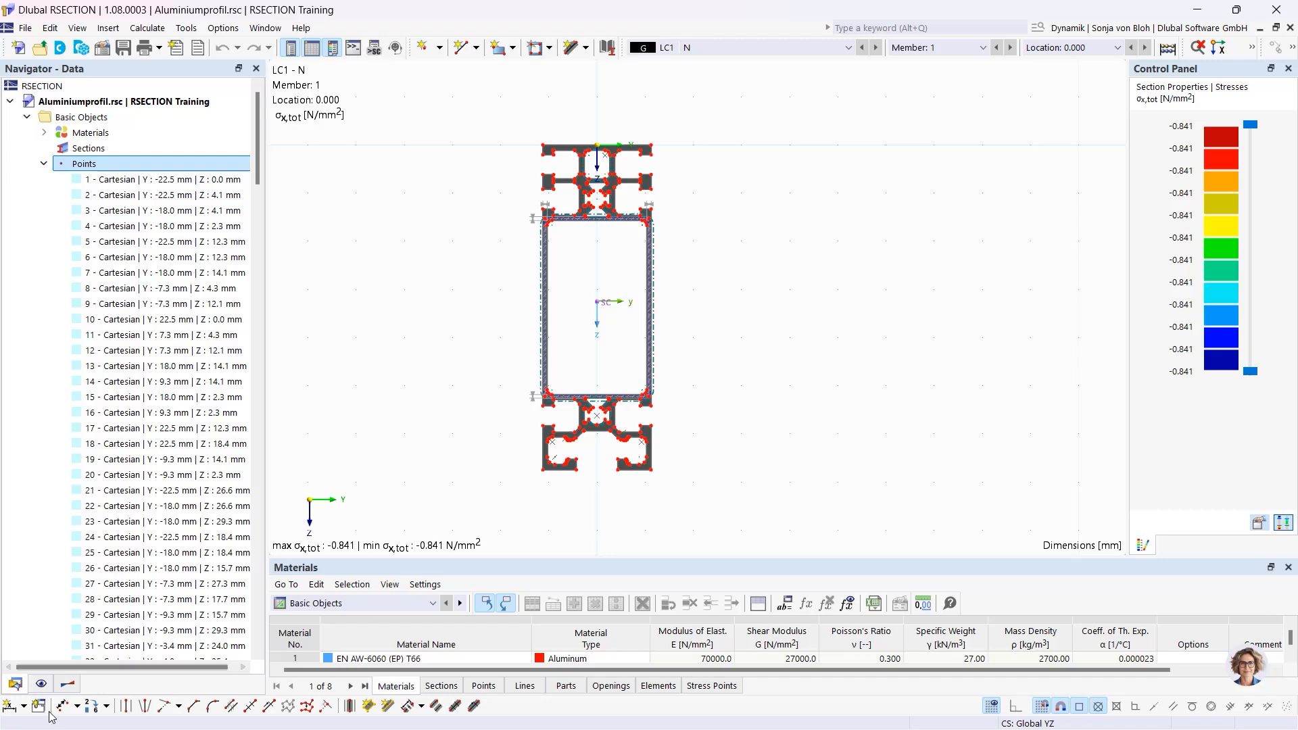
pyautogui.click(42, 684)
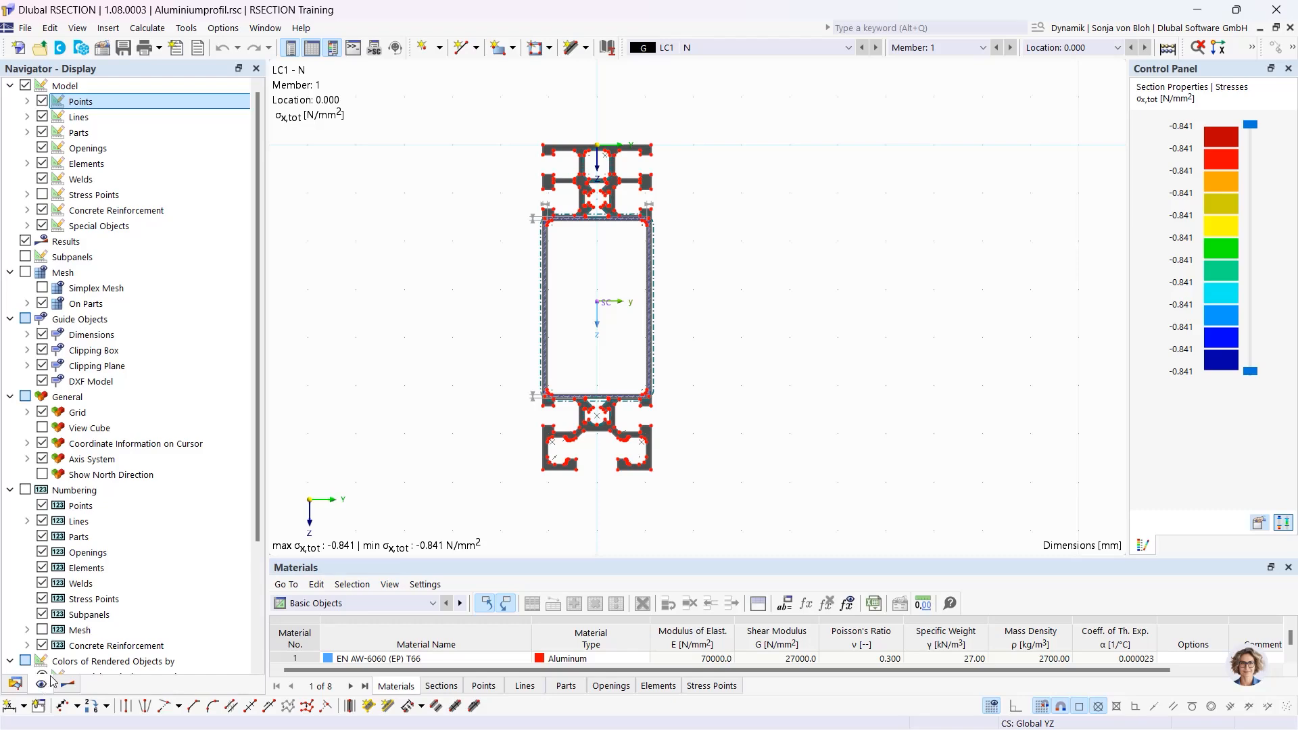
pyautogui.click(68, 684)
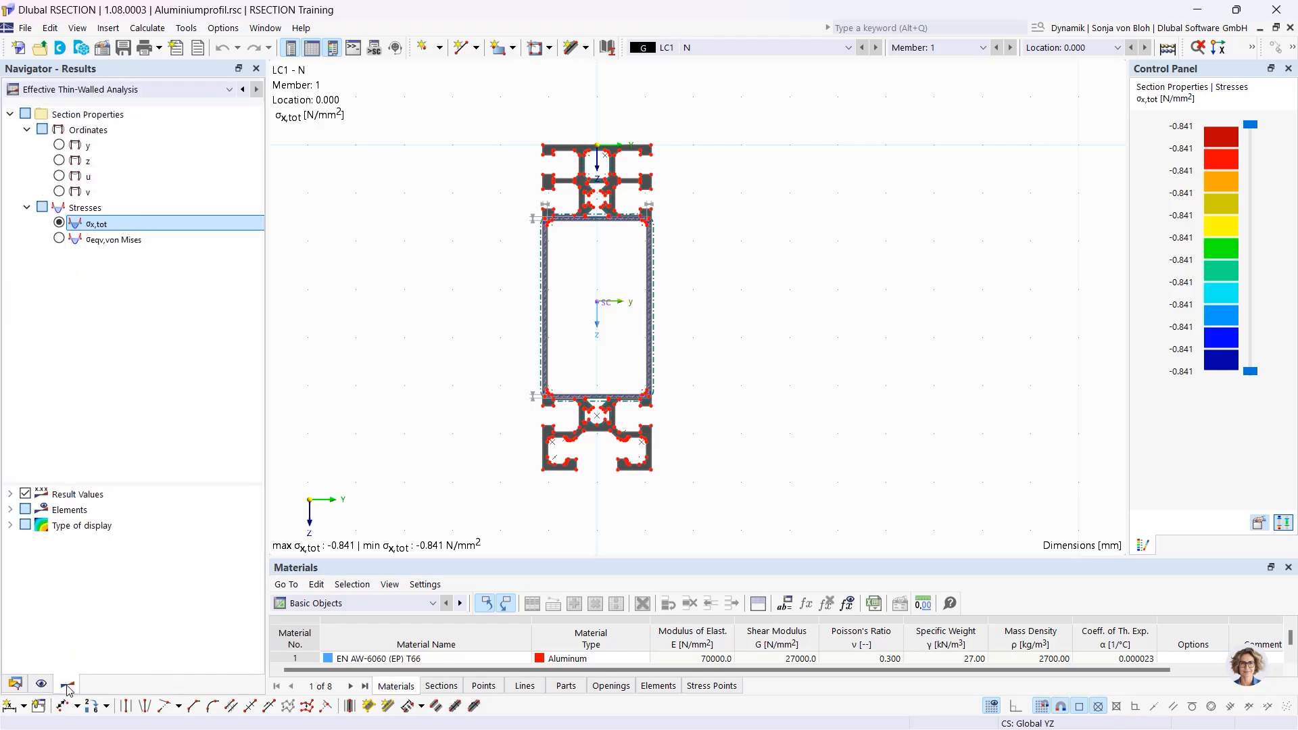
# Open point 1 from the model data to view its type and coordinates, and close it without changes.
pyautogui.click(15, 684)
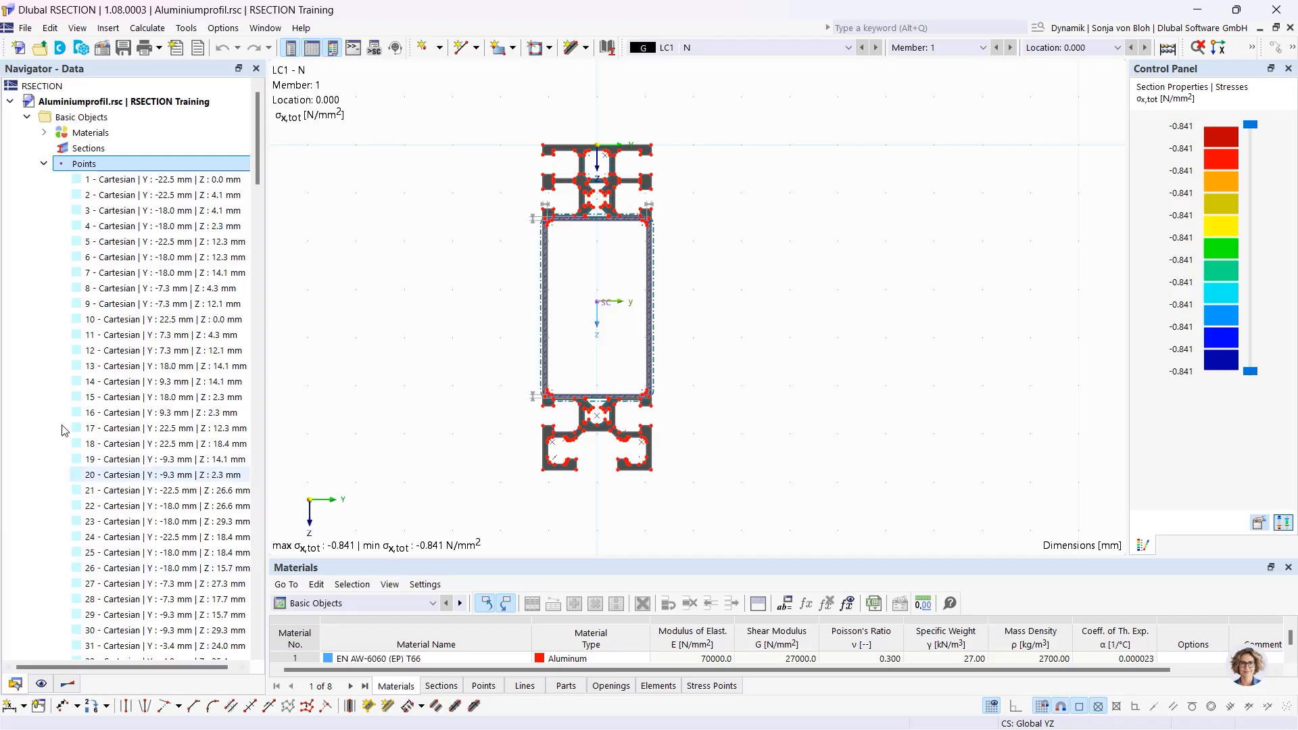
pyautogui.doubleClick(121, 181)
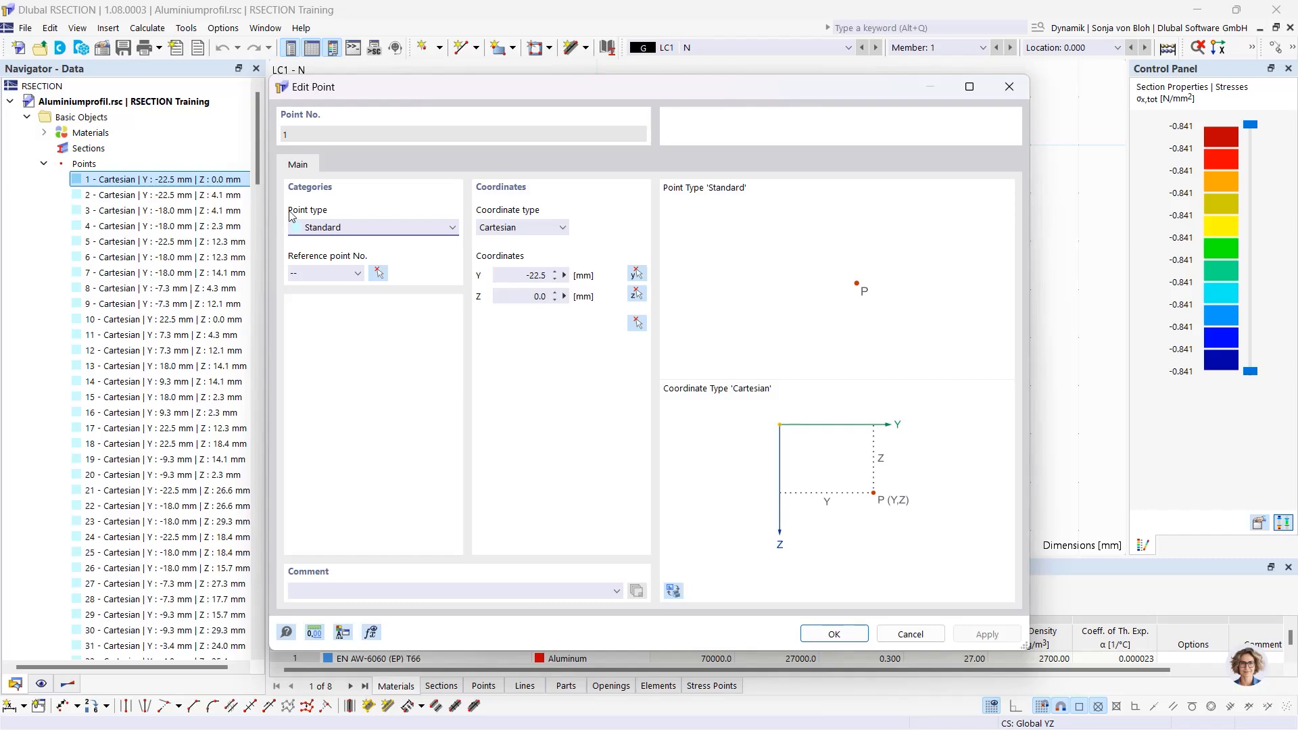
pyautogui.click(1009, 86)
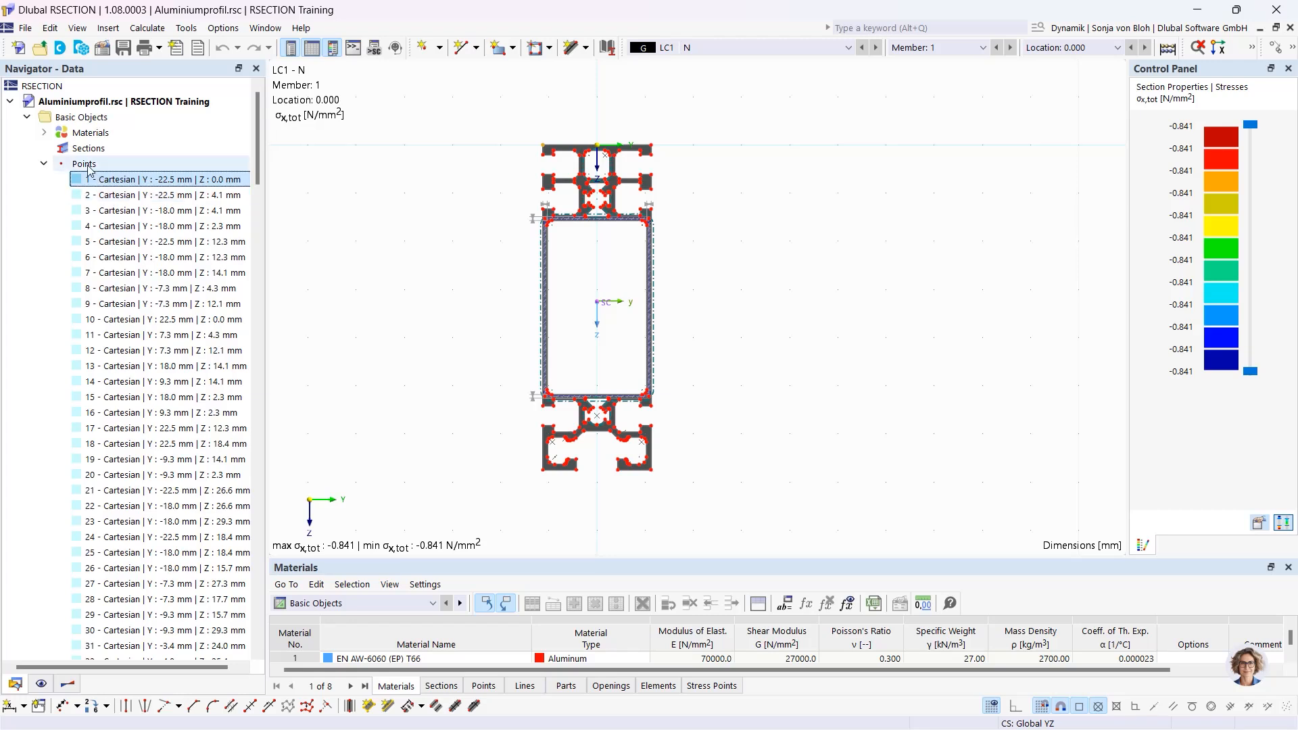
# Open the definition of a new standard point to view its options, and close it without creating the point.
pyautogui.rightClick(89, 167)
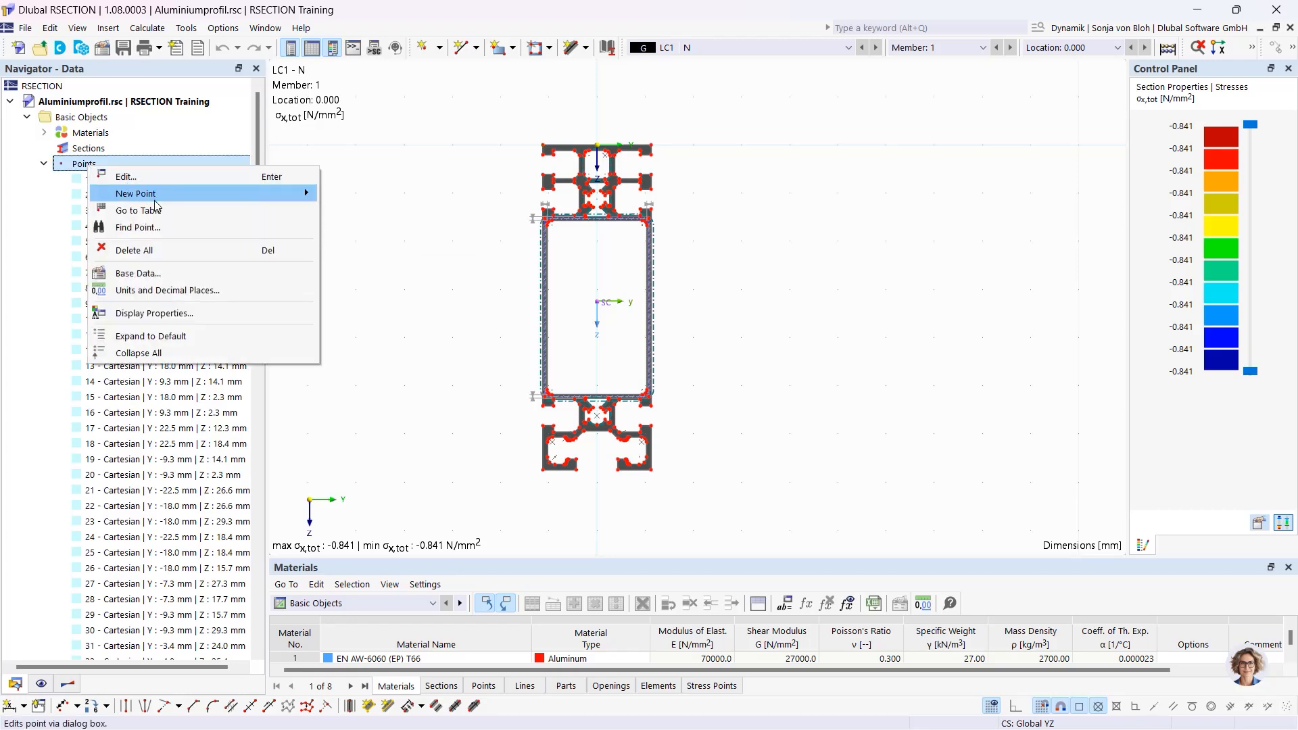
pyautogui.moveTo(155, 200)
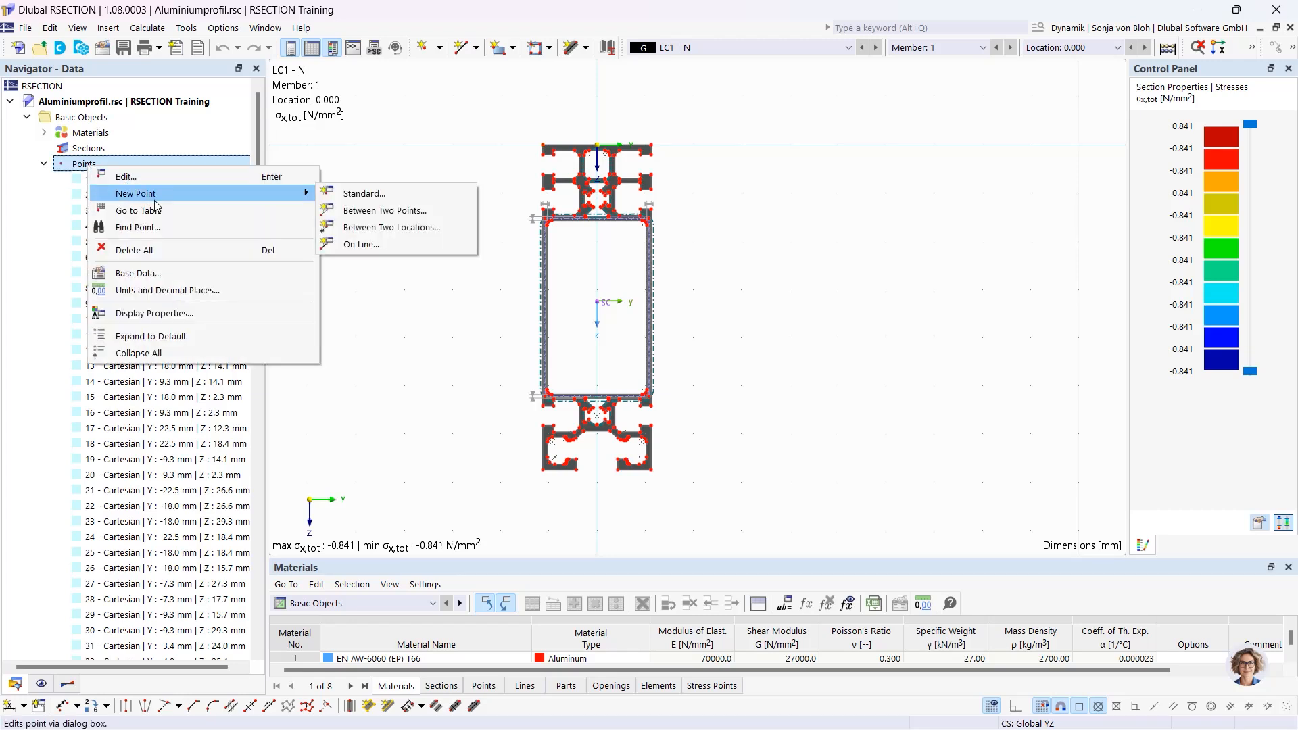
pyautogui.click(351, 195)
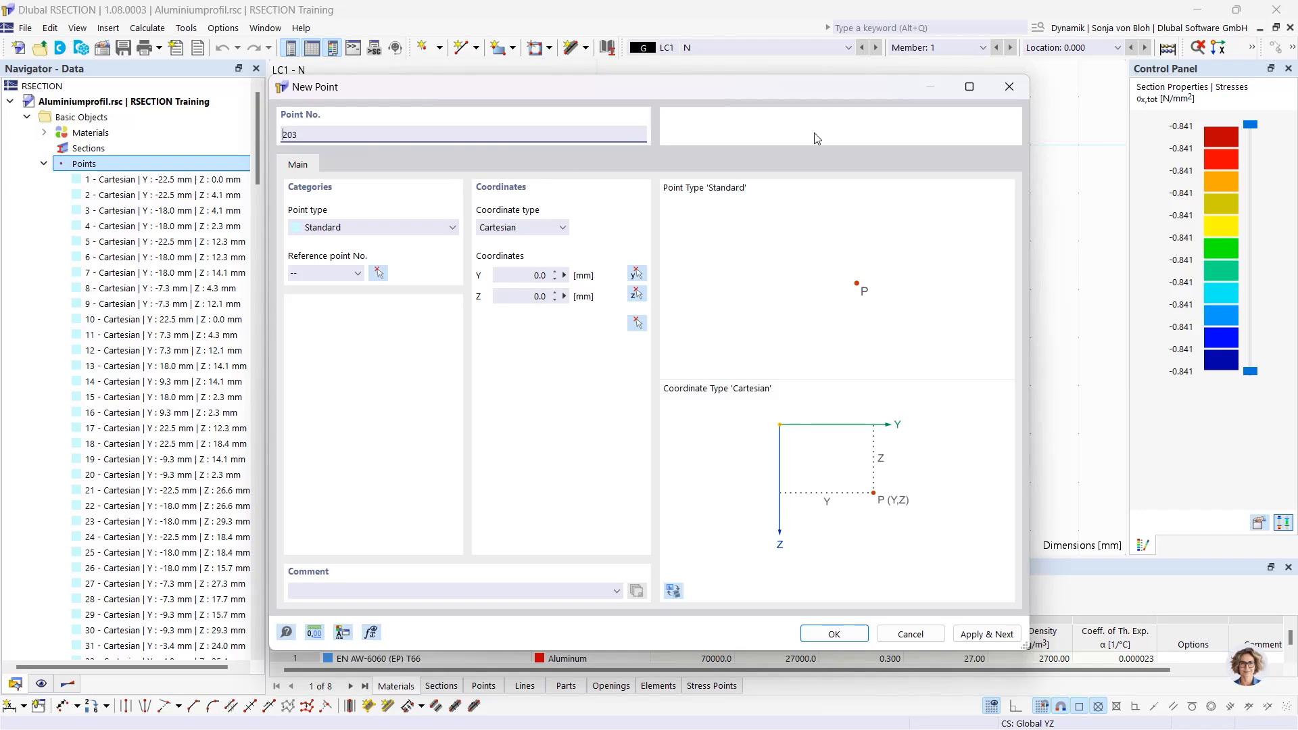
pyautogui.click(1010, 87)
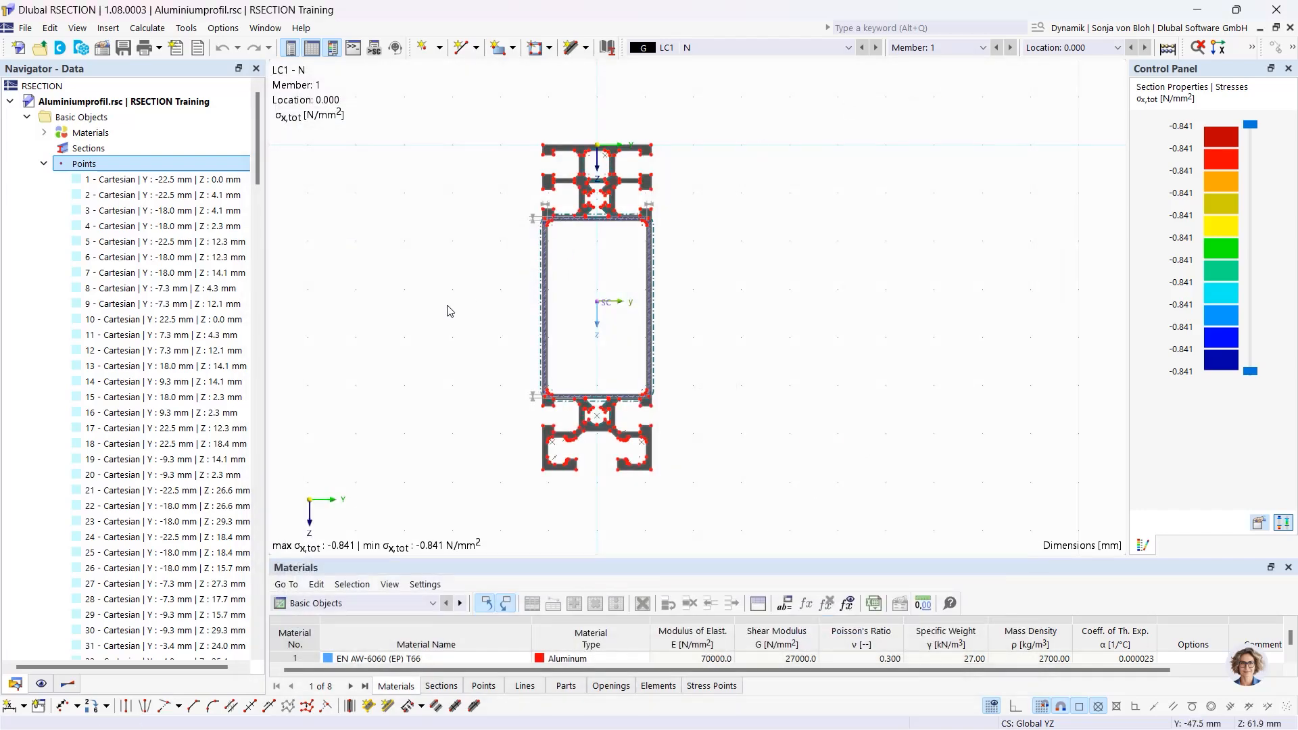
# Hide the model's points in the display settings and show them again.
pyautogui.click(40, 684)
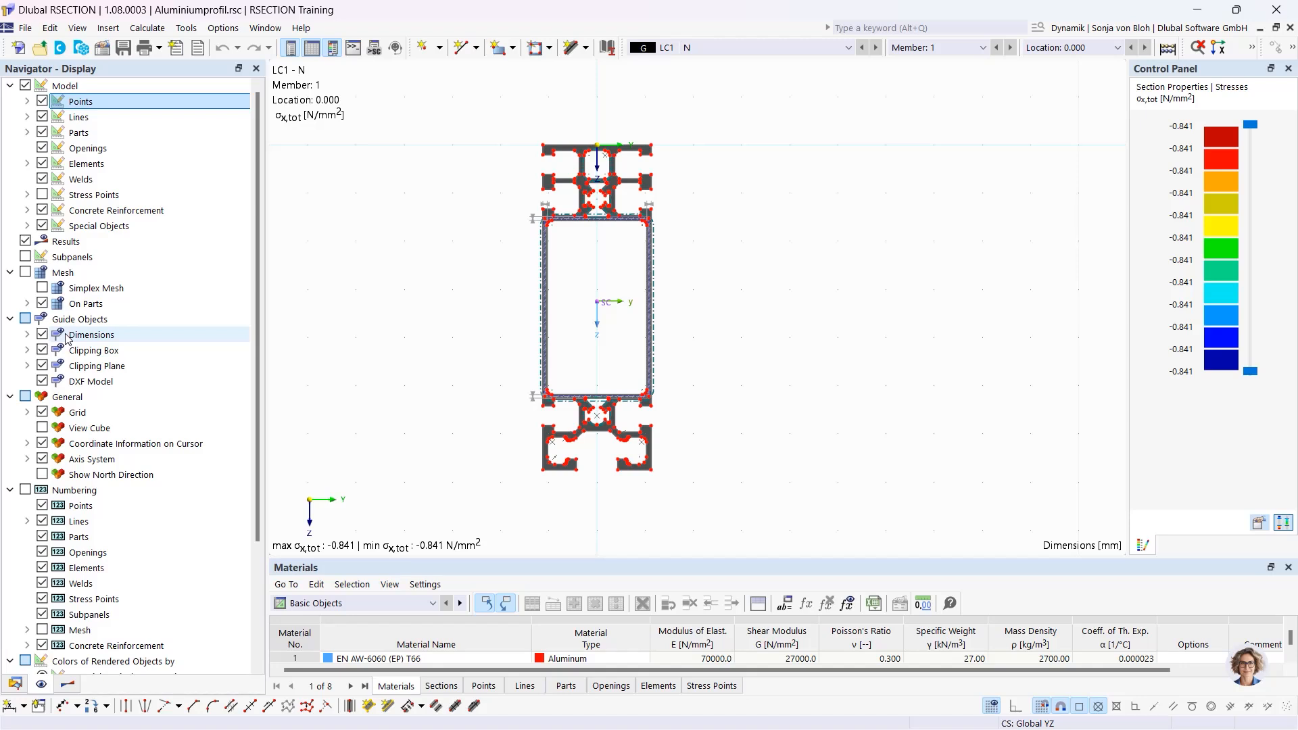
pyautogui.click(41, 101)
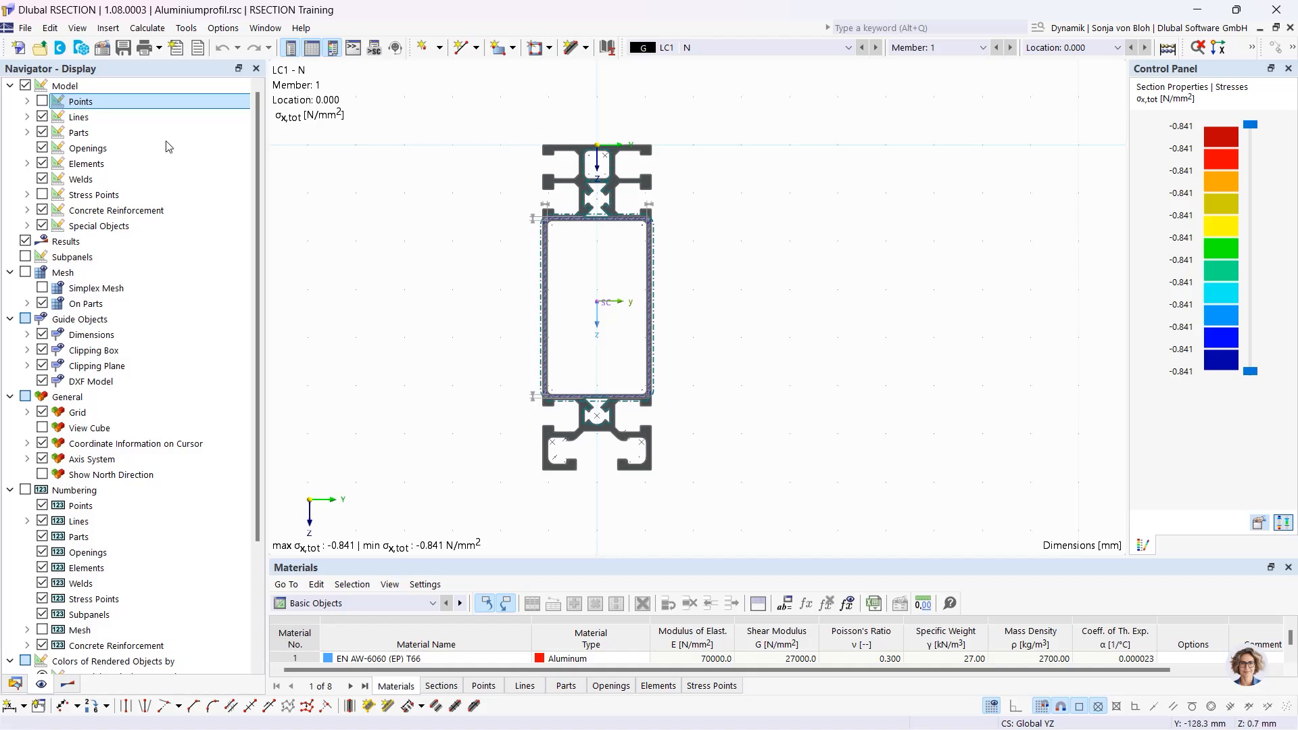
pyautogui.click(42, 101)
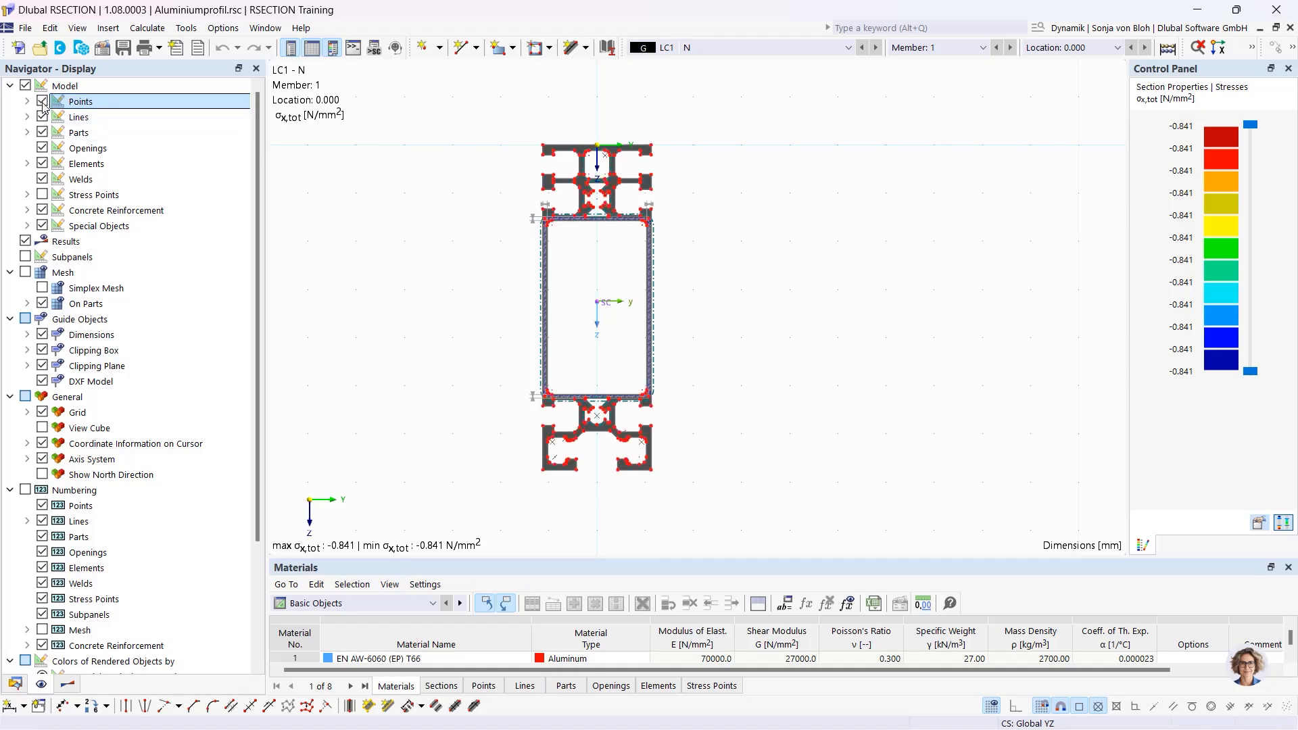
# Display the section's y ordinate results and switch back to the σx,tot stress results.
pyautogui.click(68, 684)
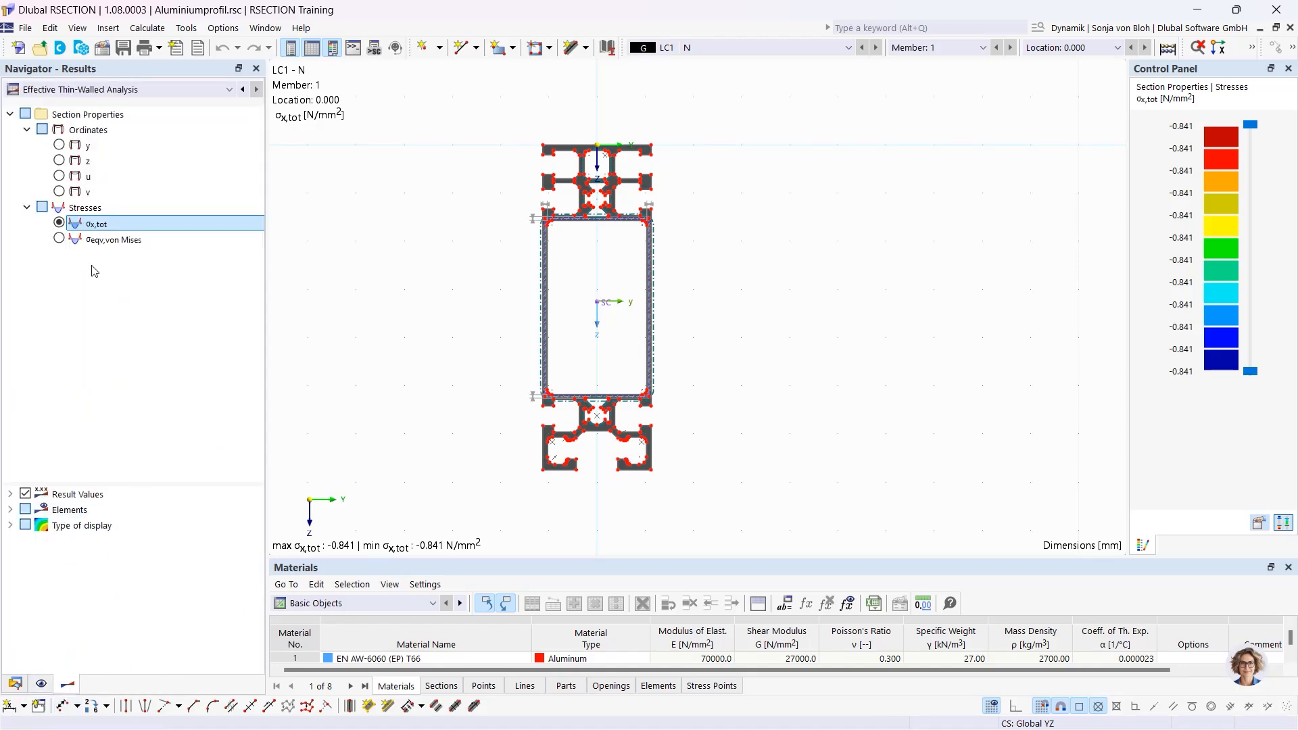
pyautogui.click(59, 144)
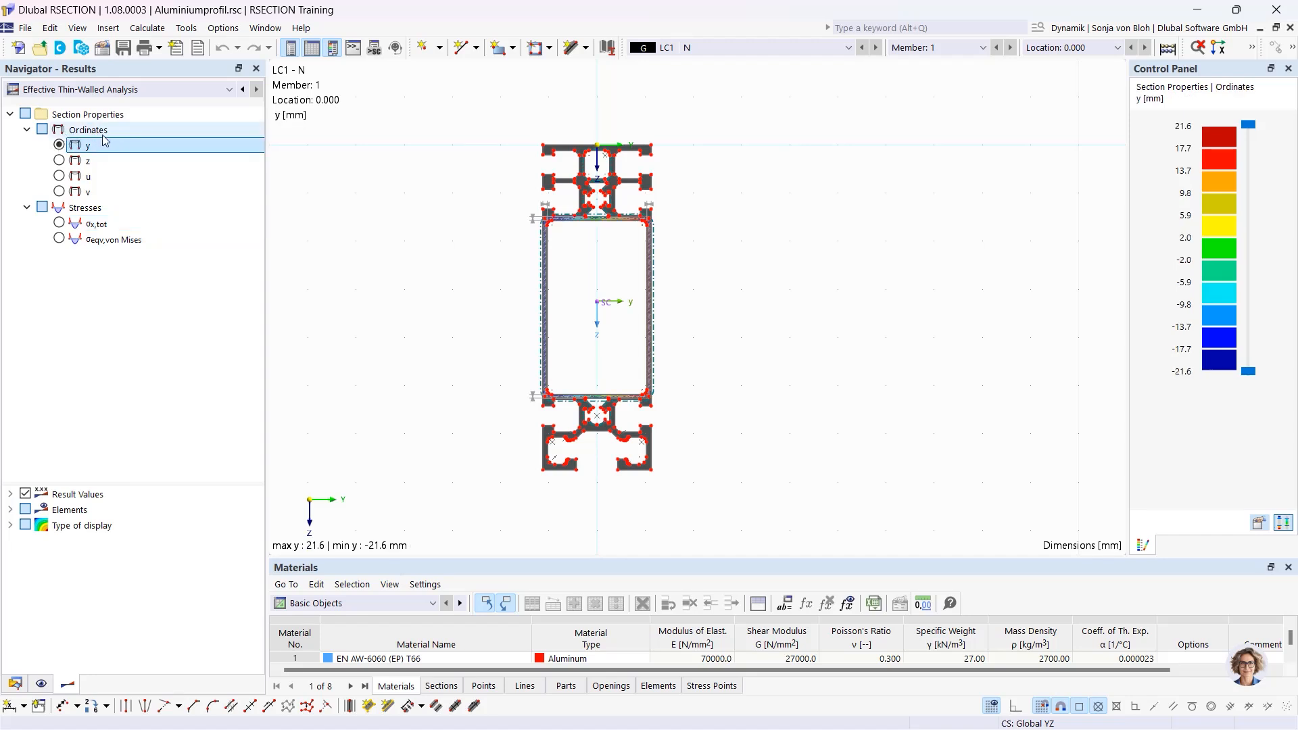
pyautogui.click(59, 223)
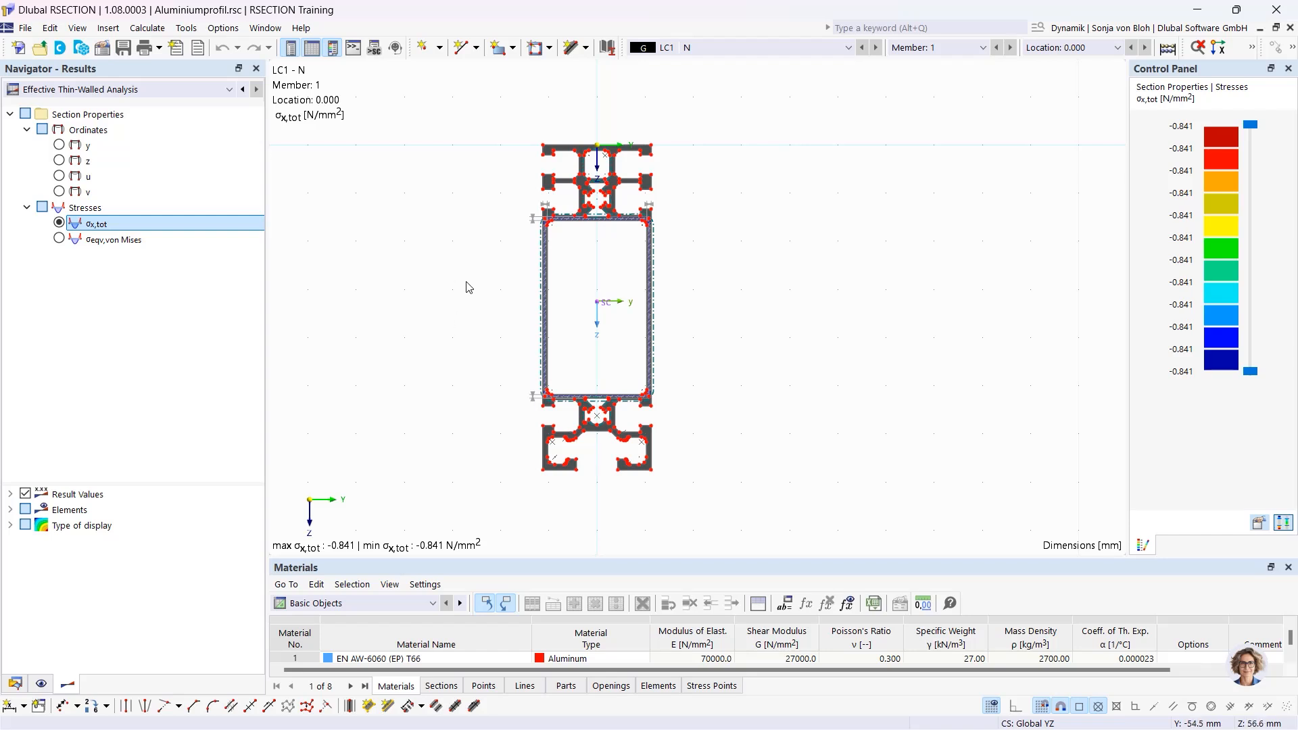
# View the commands available for part 1 of the aluminium section and dismiss them.
pyautogui.moveTo(517, 282)
pyautogui.mouseDown(button='middle')
pyautogui.moveTo(646, 292)
pyautogui.moveTo(627, 305)
pyautogui.moveTo(460, 301)
pyautogui.moveTo(473, 312)
pyautogui.moveTo(701, 318)
pyautogui.moveTo(645, 338)
pyautogui.moveTo(547, 322)
pyautogui.moveTo(527, 286)
pyautogui.mouseUp(button='middle')
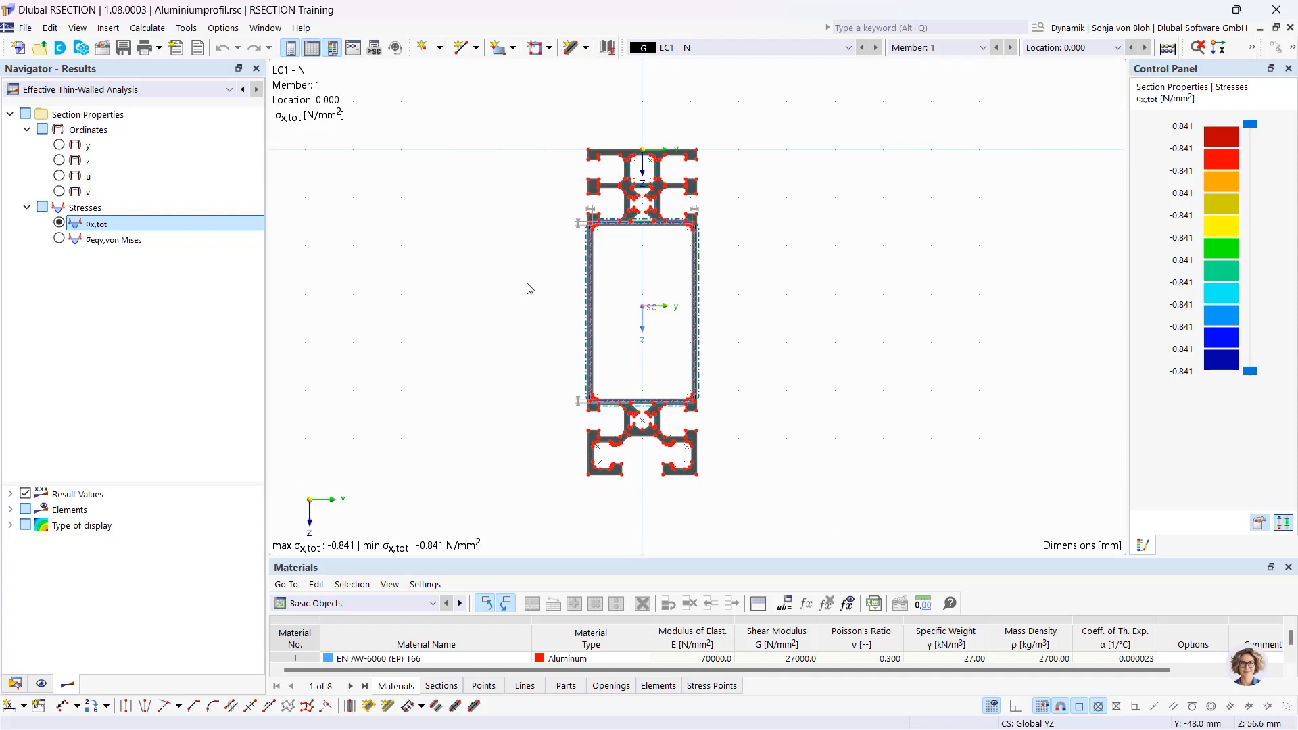
pyautogui.scroll(3, 530, 282)
pyautogui.scroll(-1, 533, 280)
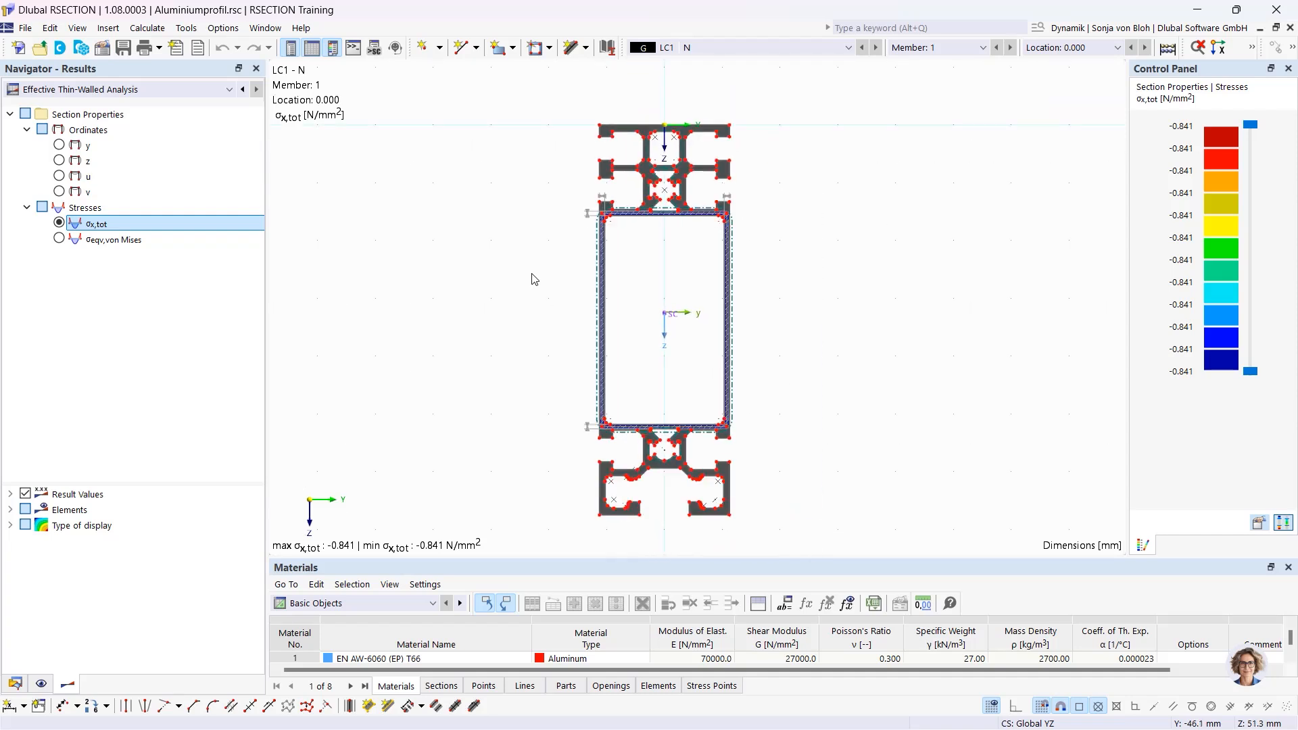
pyautogui.rightClick(647, 173)
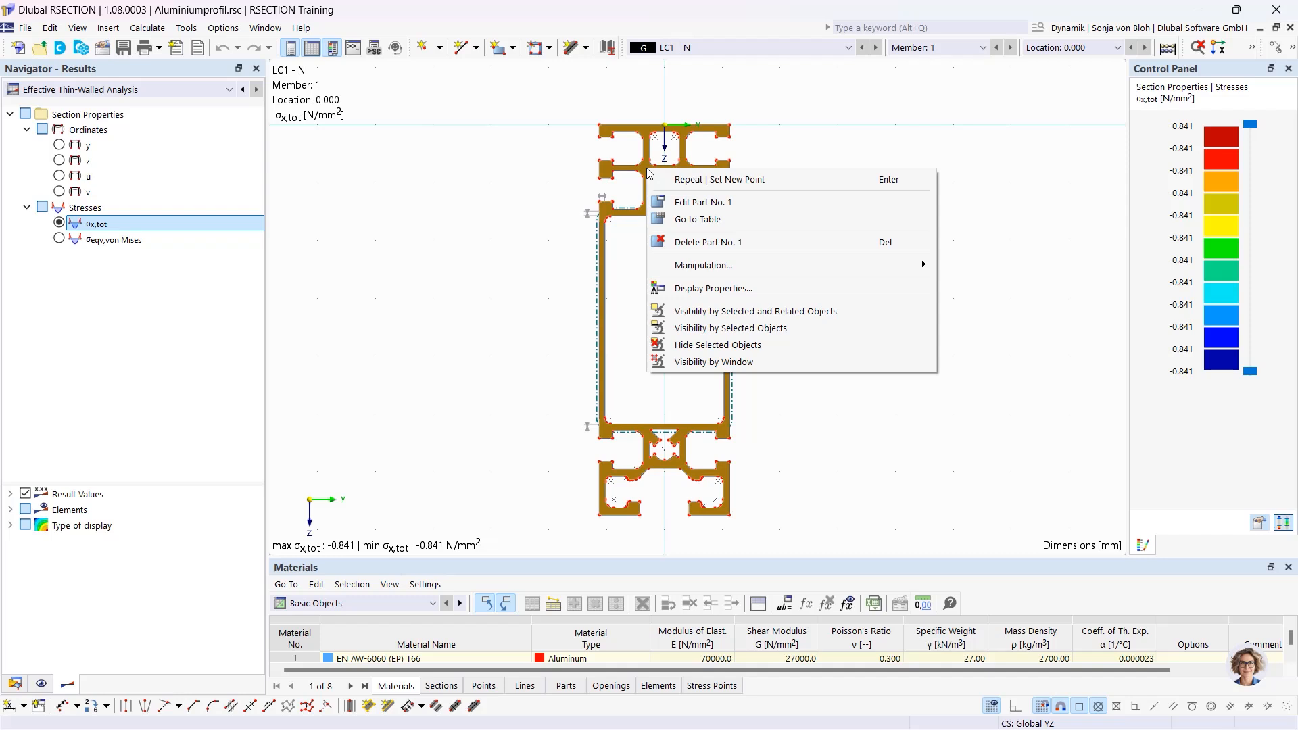
pyautogui.click(548, 172)
# Select only the objects fully enclosed by a window around the section's top flange, and clear the selection.
pyautogui.scroll(5, 559, 180)
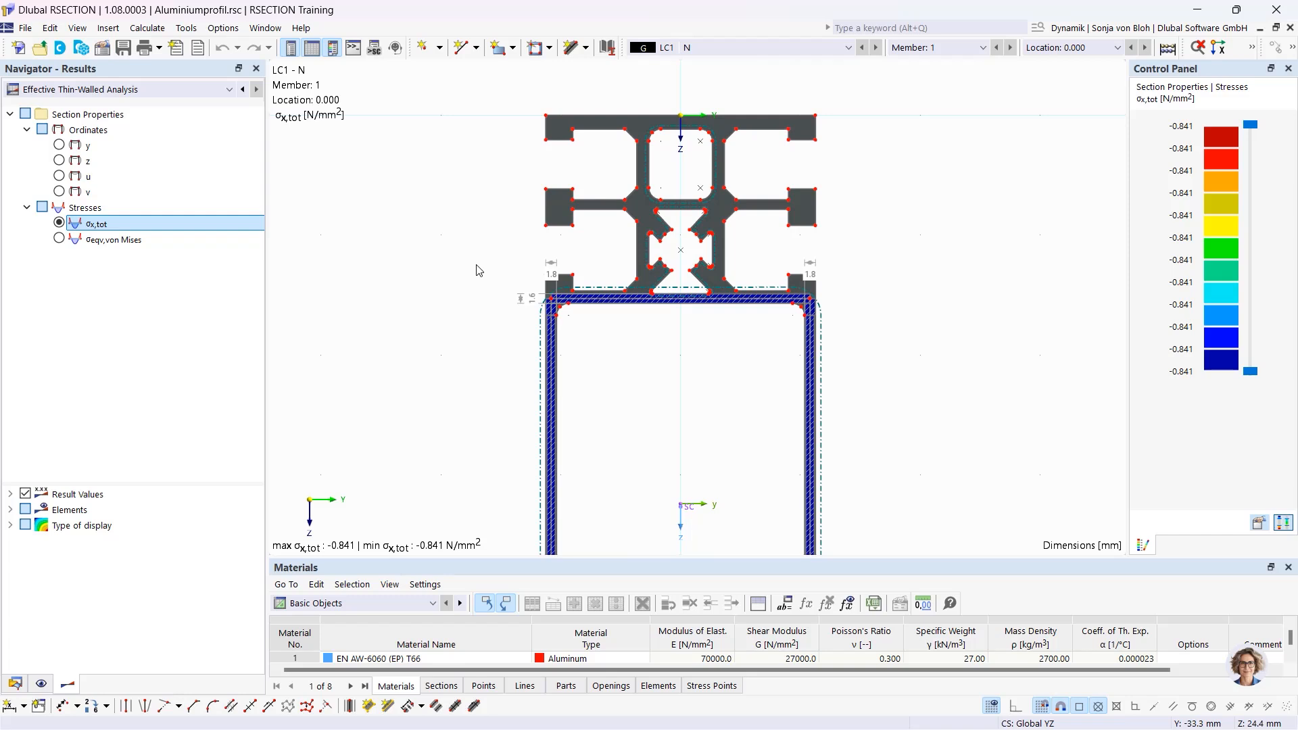
pyautogui.moveTo(478, 270); pyautogui.dragTo(473, 299, button='middle')
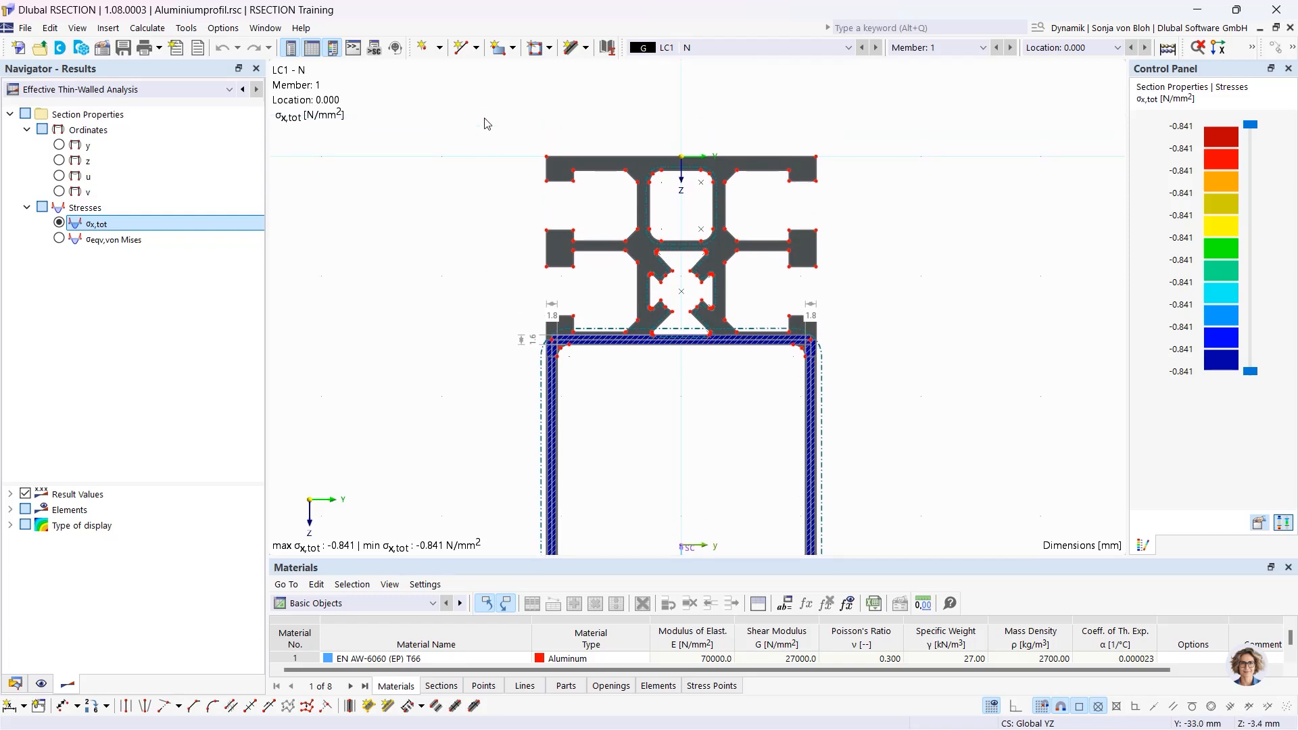
pyautogui.moveTo(484, 105); pyautogui.dragTo(905, 223)
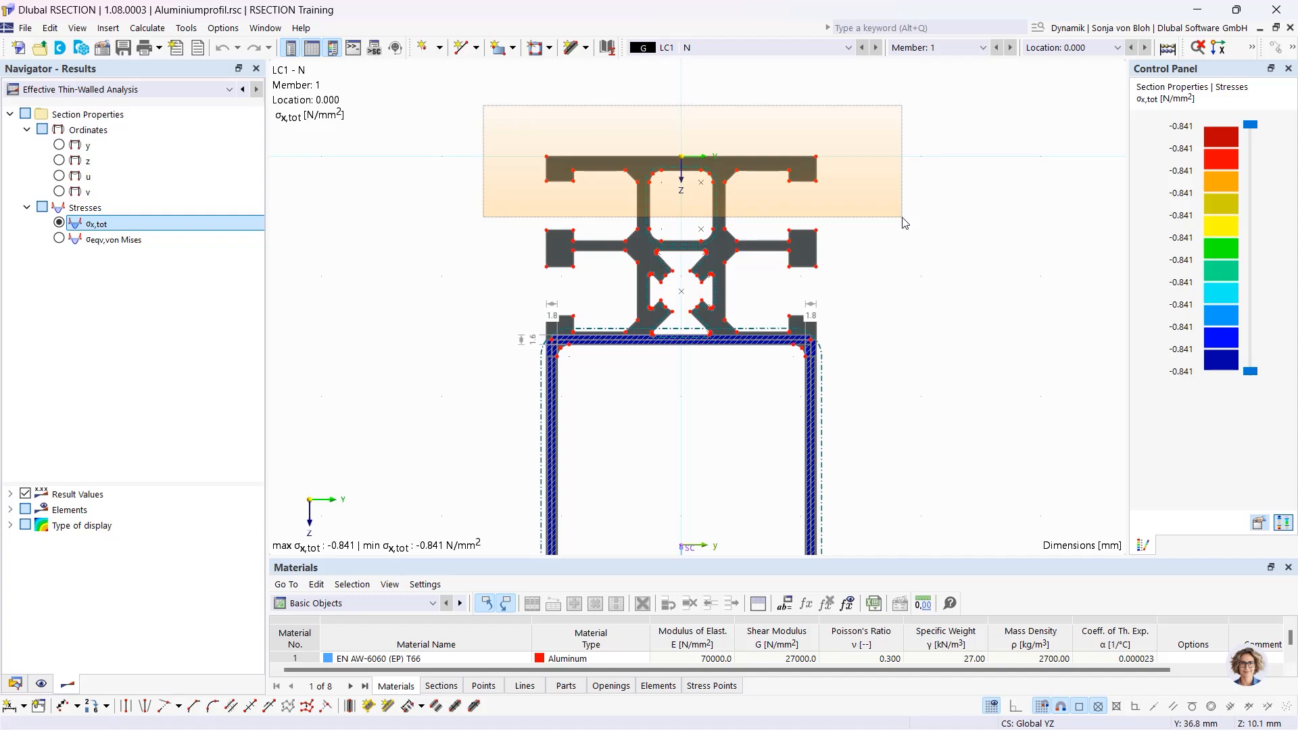
pyautogui.moveTo(905, 223); pyautogui.dragTo(905, 223)
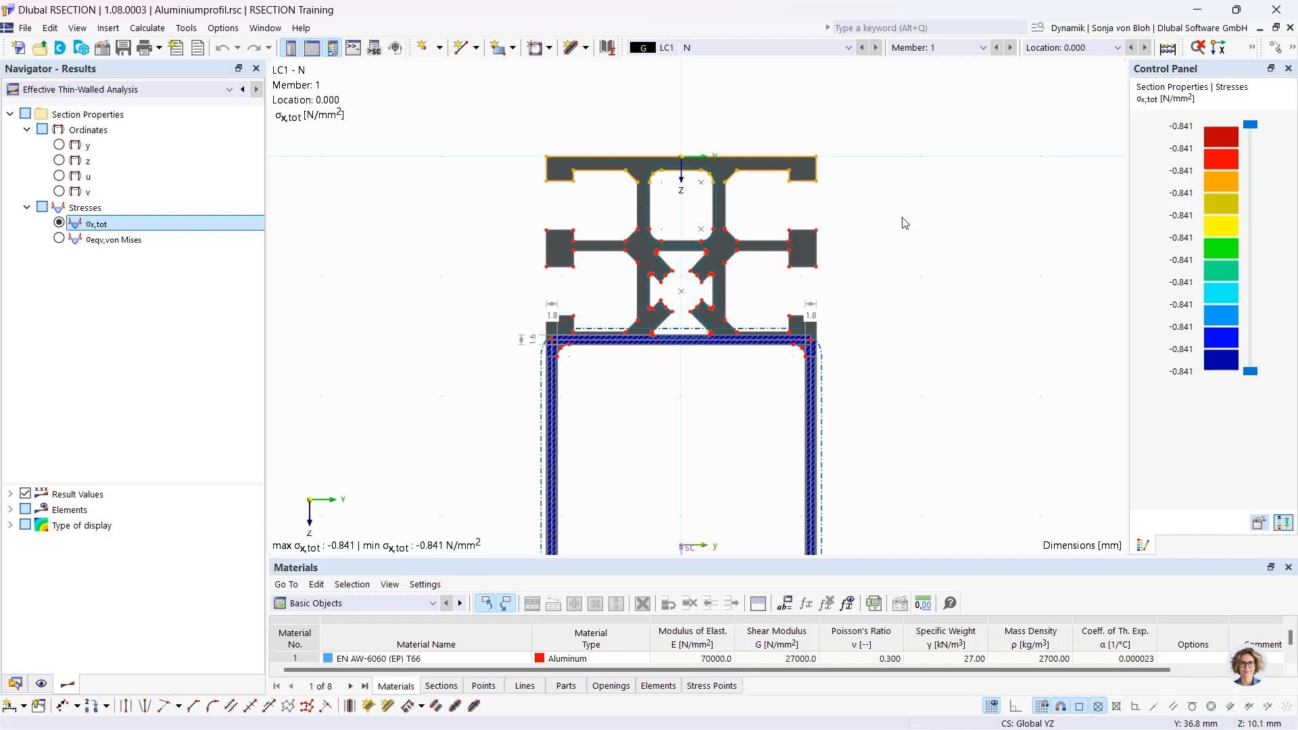
pyautogui.click(905, 223)
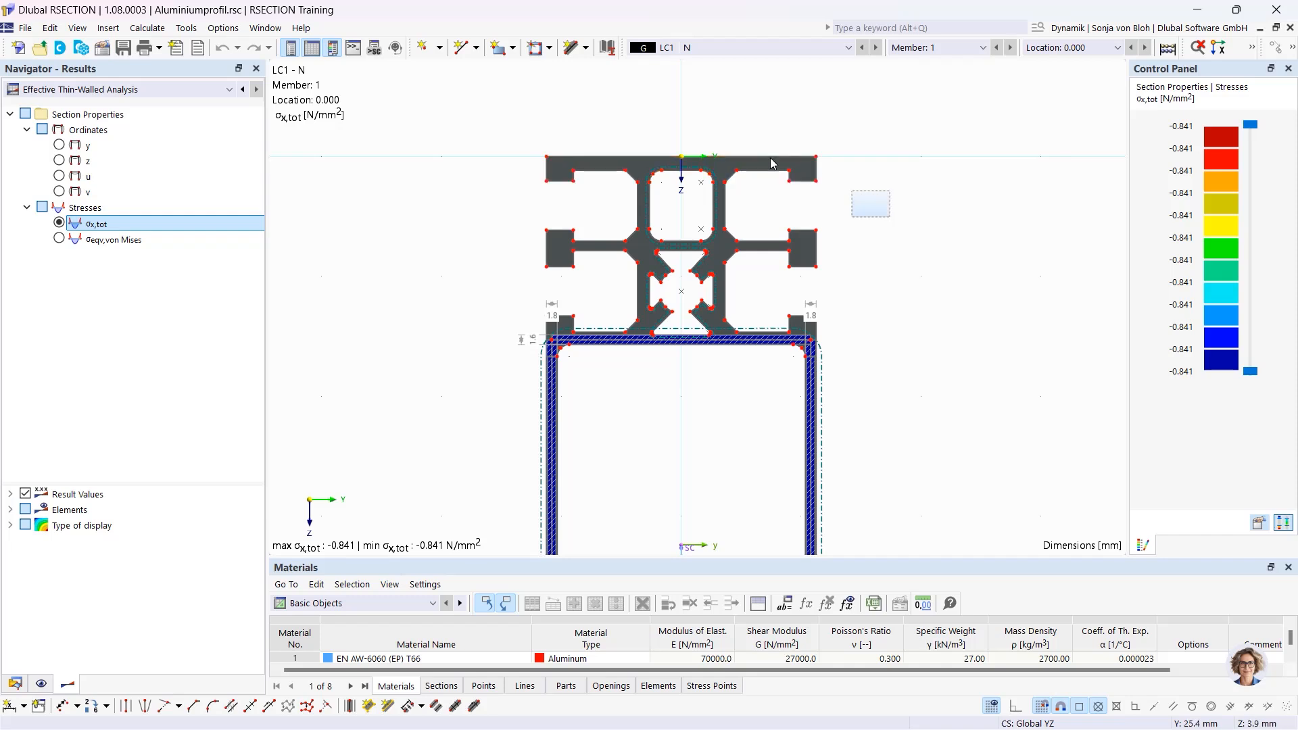
# Select all objects touched by a crossing window over the top flange, clear them, and select only the top edge line.
pyautogui.moveTo(890, 217); pyautogui.dragTo(454, 118)
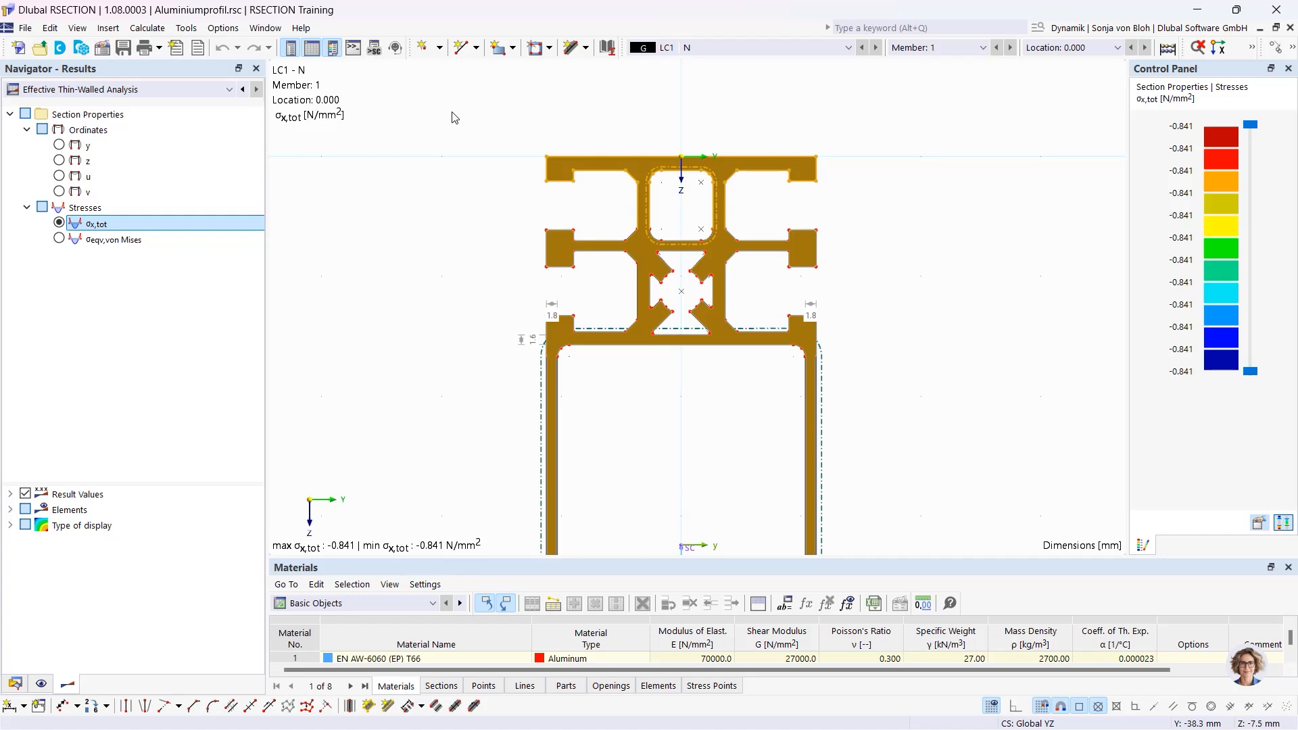
pyautogui.click(440, 139)
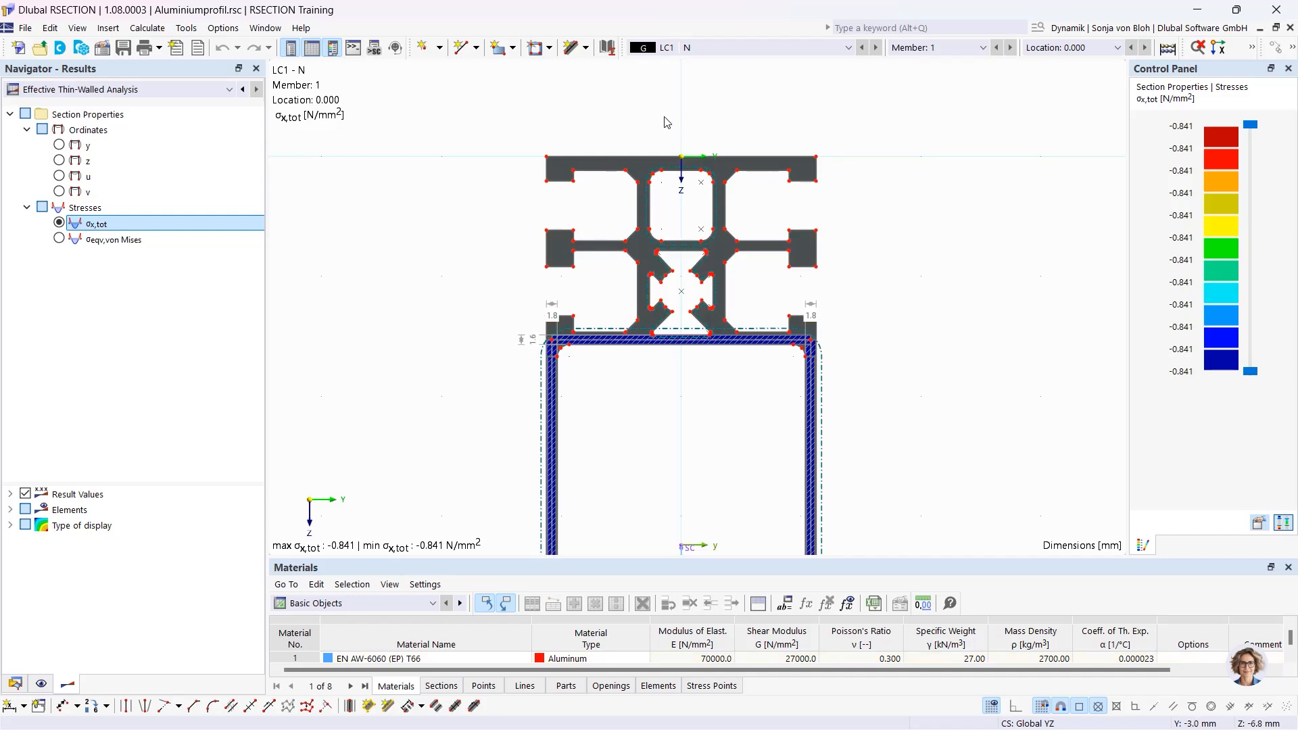
pyautogui.click(665, 158)
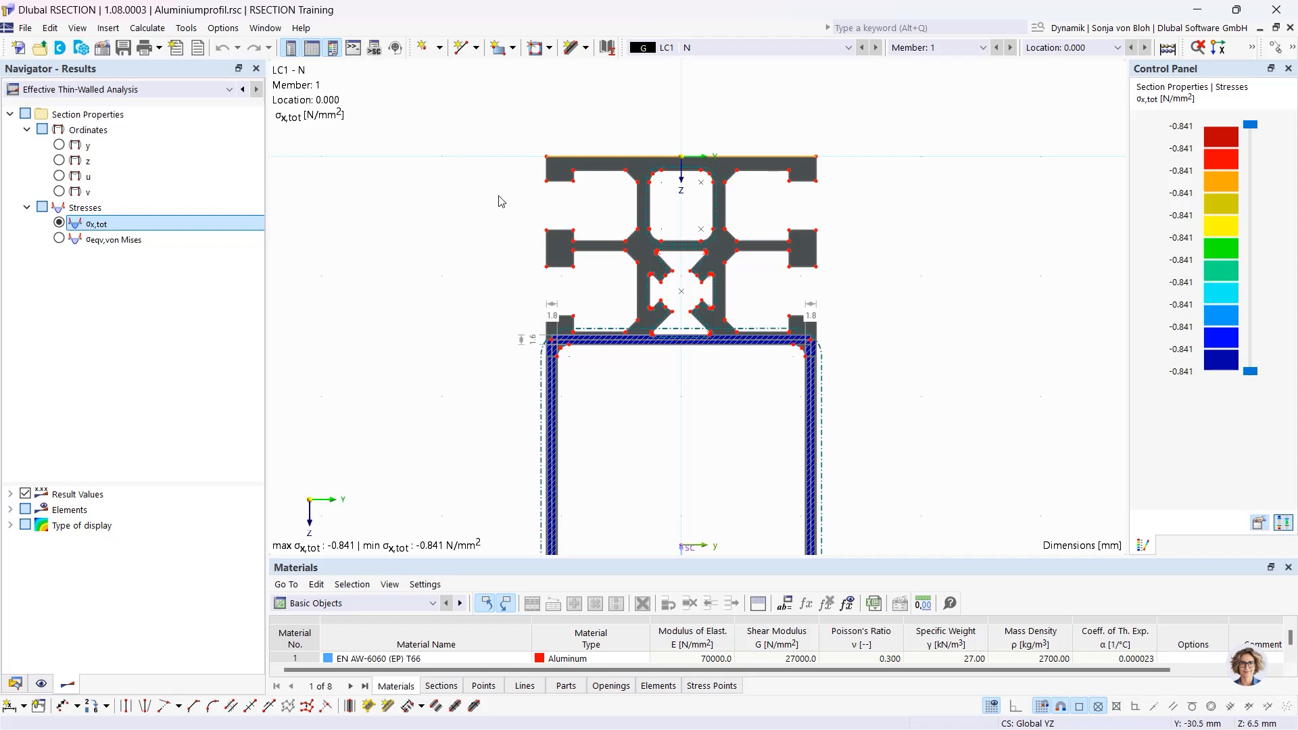
pyautogui.scroll(2, 513, 196)
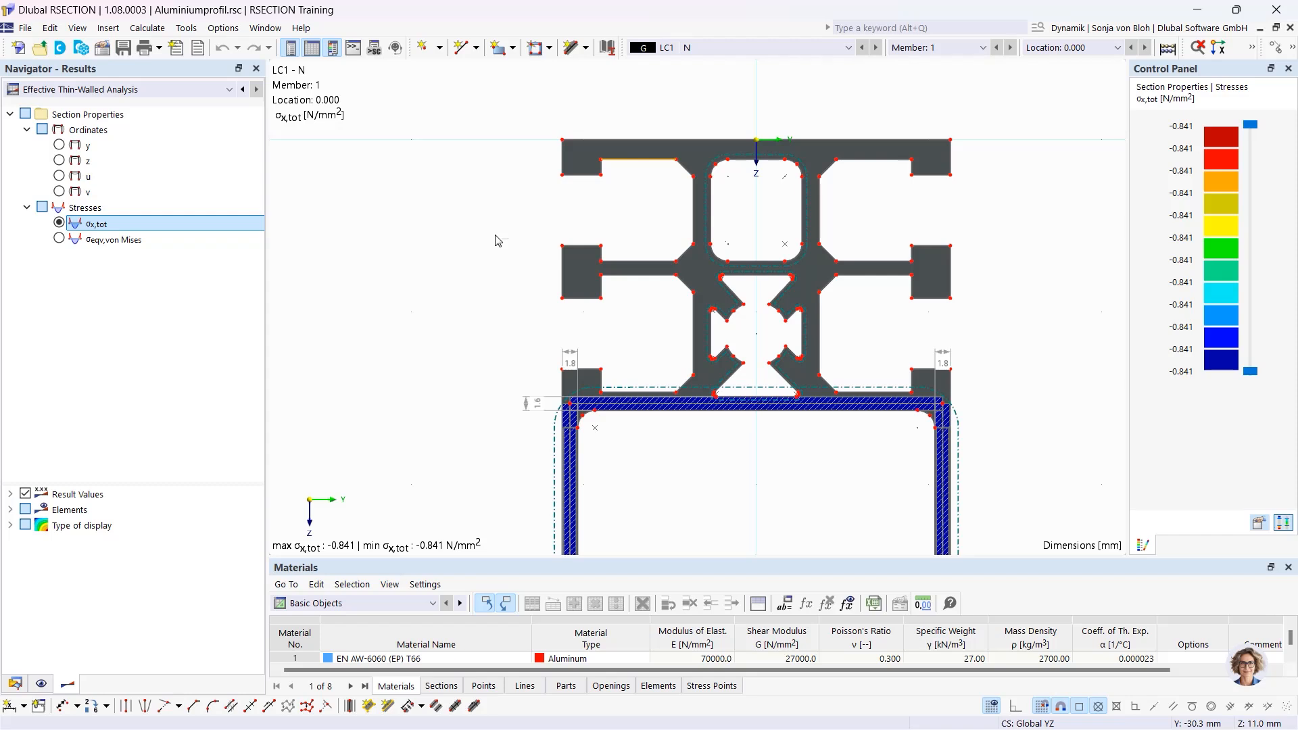
# Start a new model named Example 1 and set its analysis method to Thin-Walled Analysis.
pyautogui.click(19, 48)
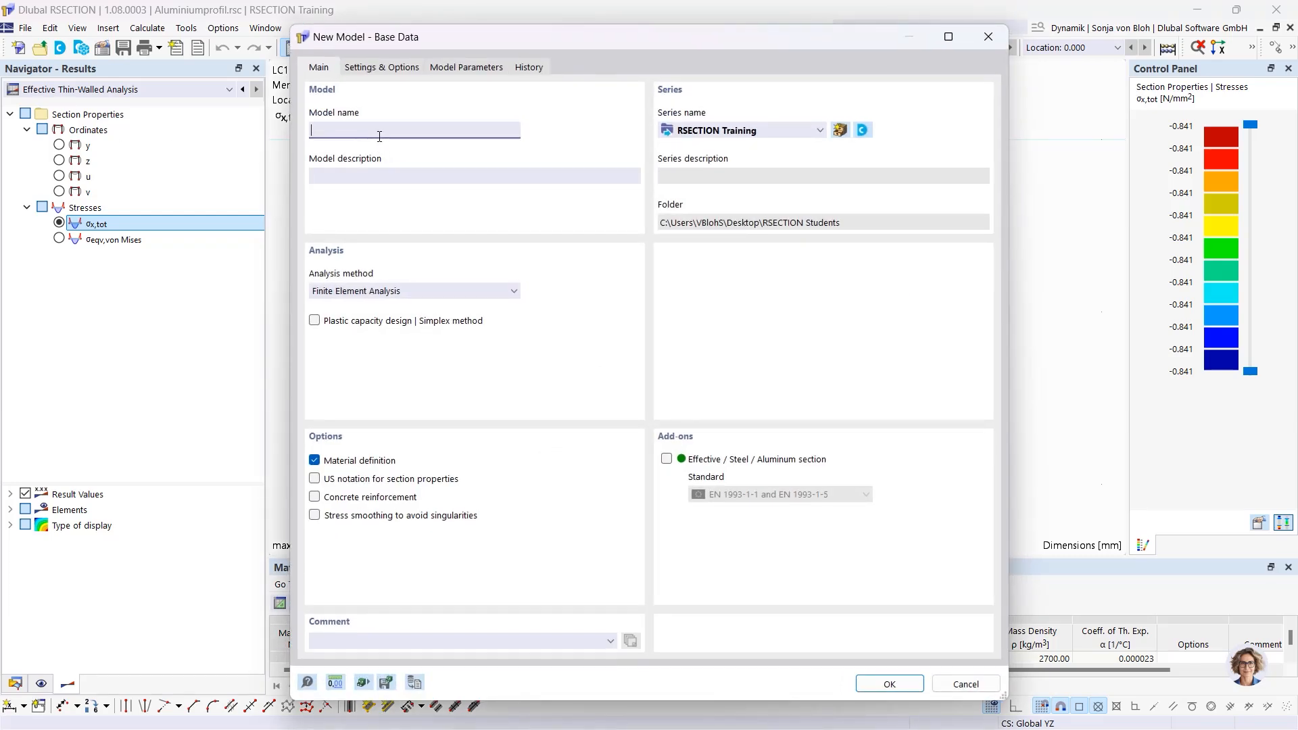
pyautogui.write('Example 1')
pyautogui.click(507, 292)
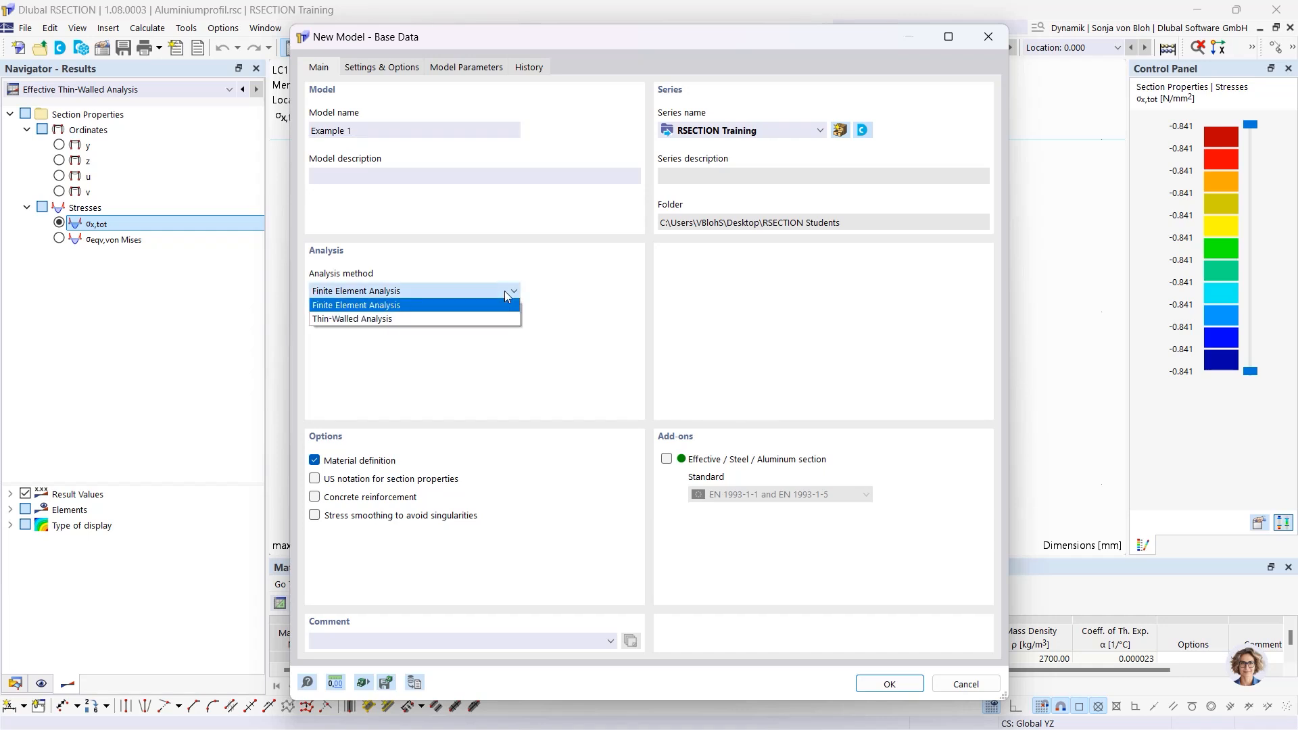
pyautogui.click(403, 319)
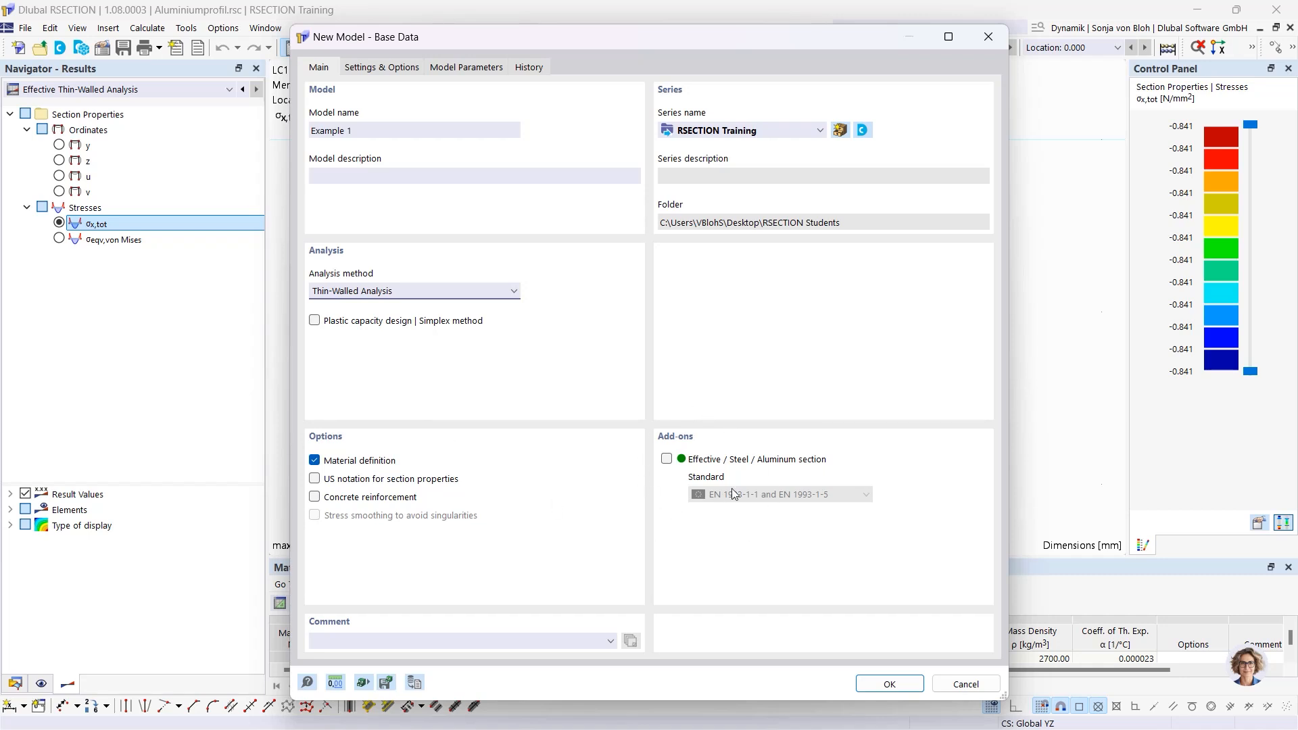
# Activate the Effective / Steel / Aluminum section add-on with the standard EN 1993-1-1 and EN 1993-1-5.
pyautogui.click(667, 459)
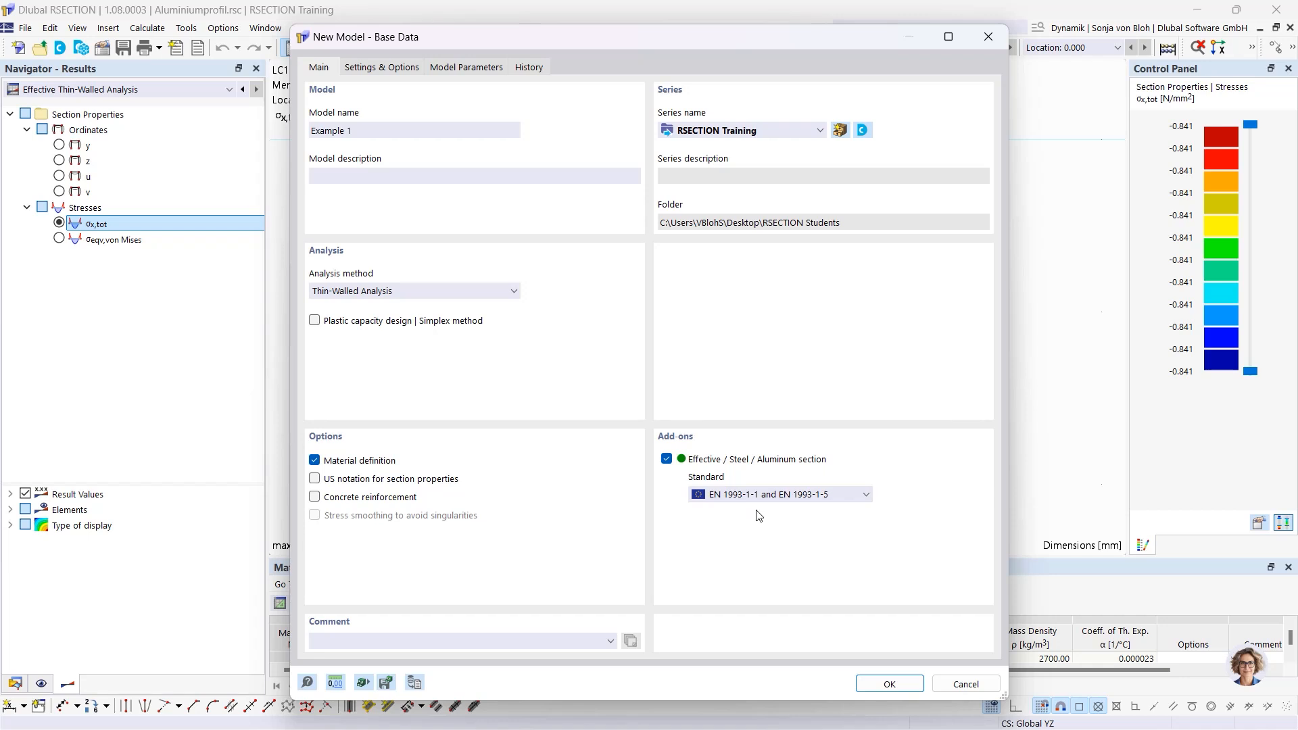
pyautogui.click(812, 495)
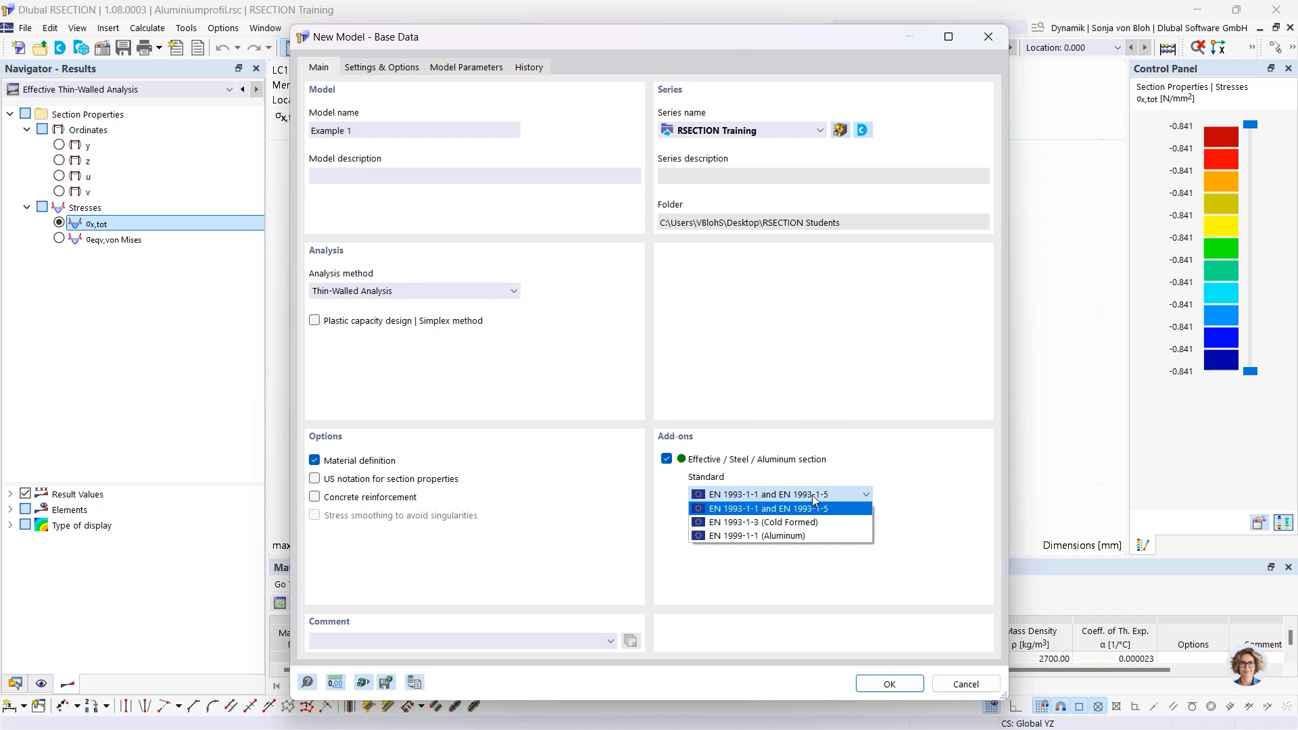
pyautogui.click(757, 512)
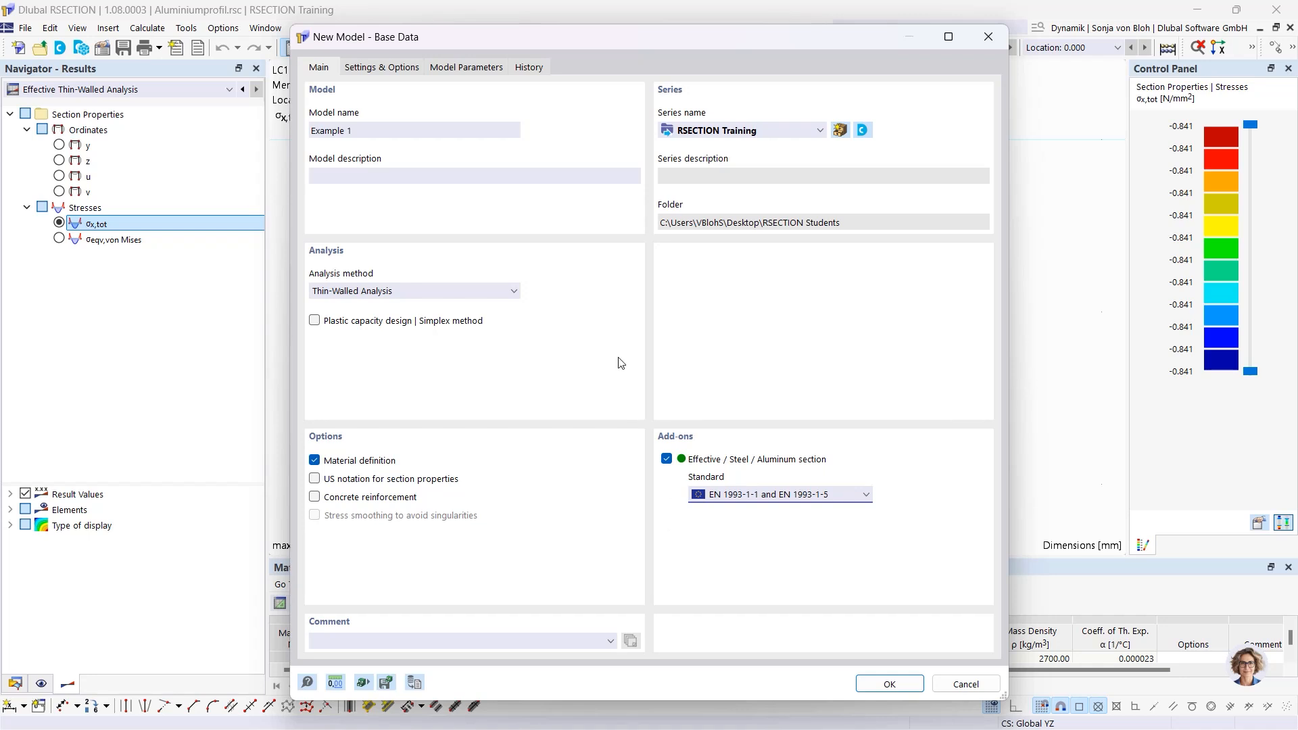
# Check the available manufacturing types in the model settings, leave the manufacturing type unassigned, and create the model.
pyautogui.click(394, 70)
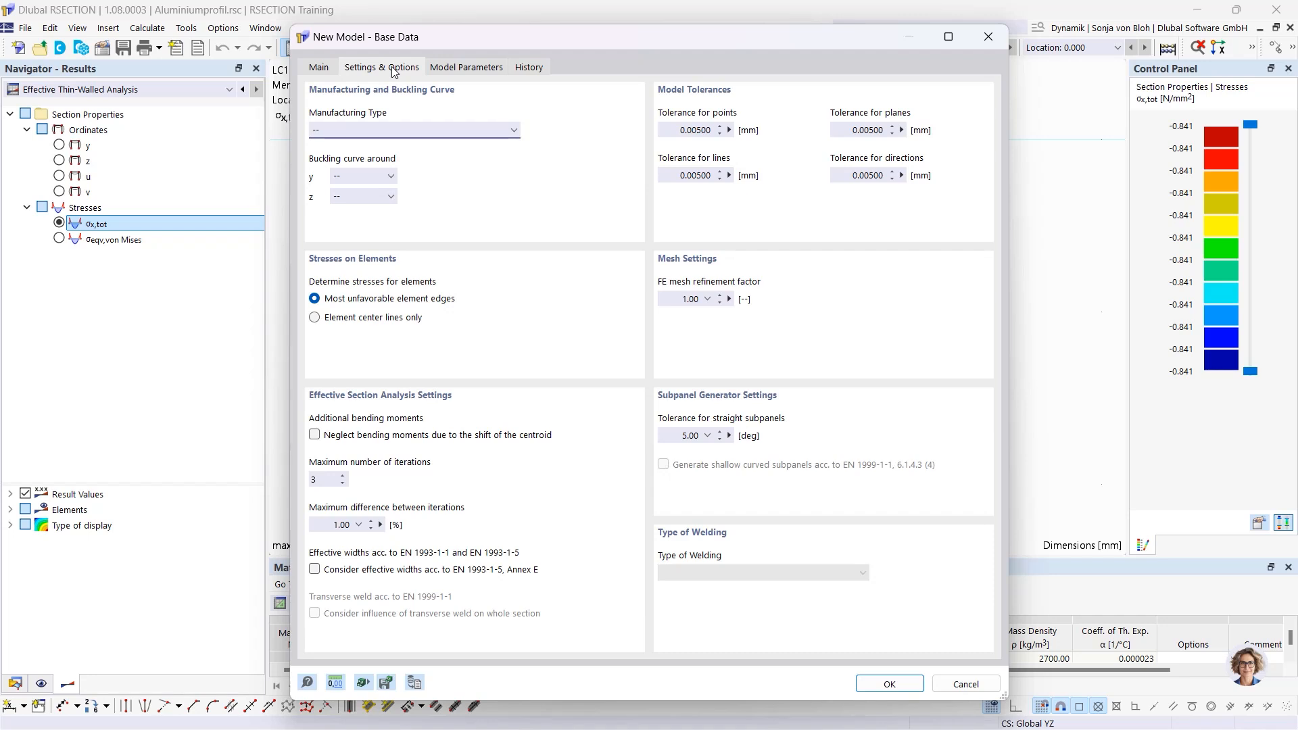
pyautogui.click(351, 135)
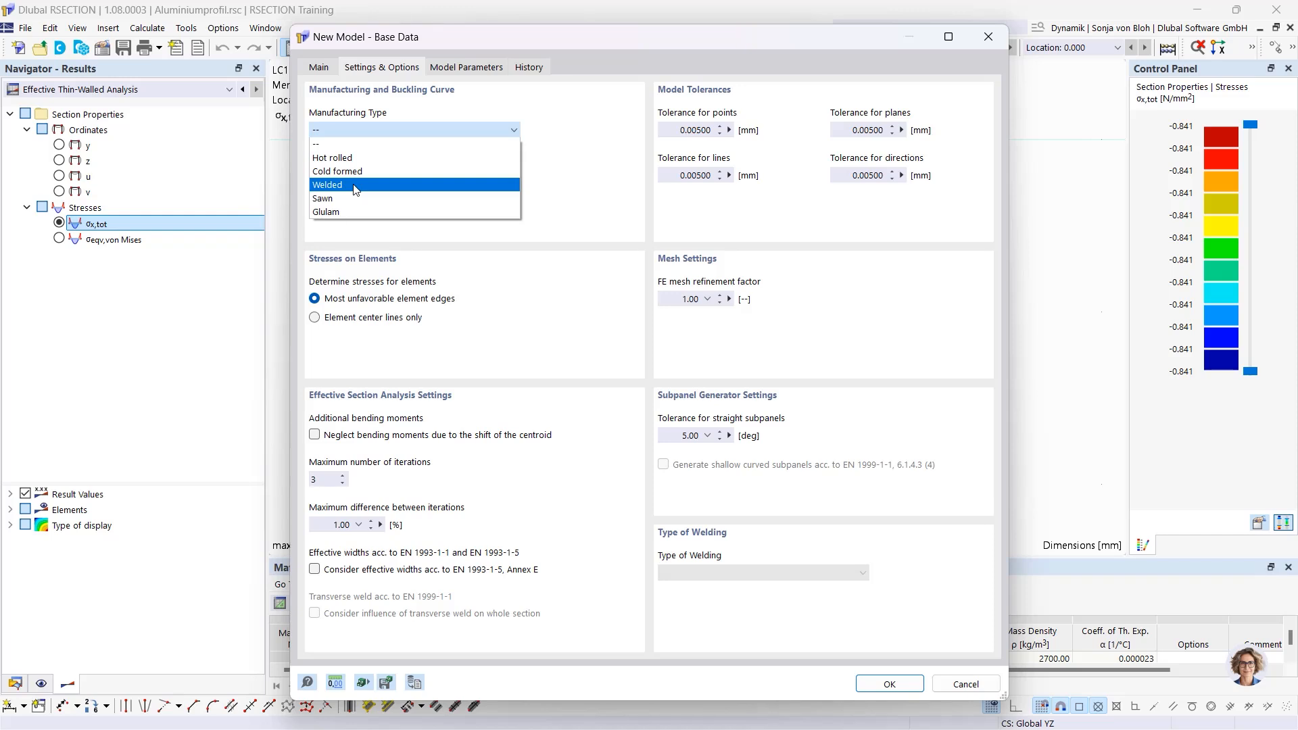
pyautogui.click(370, 150)
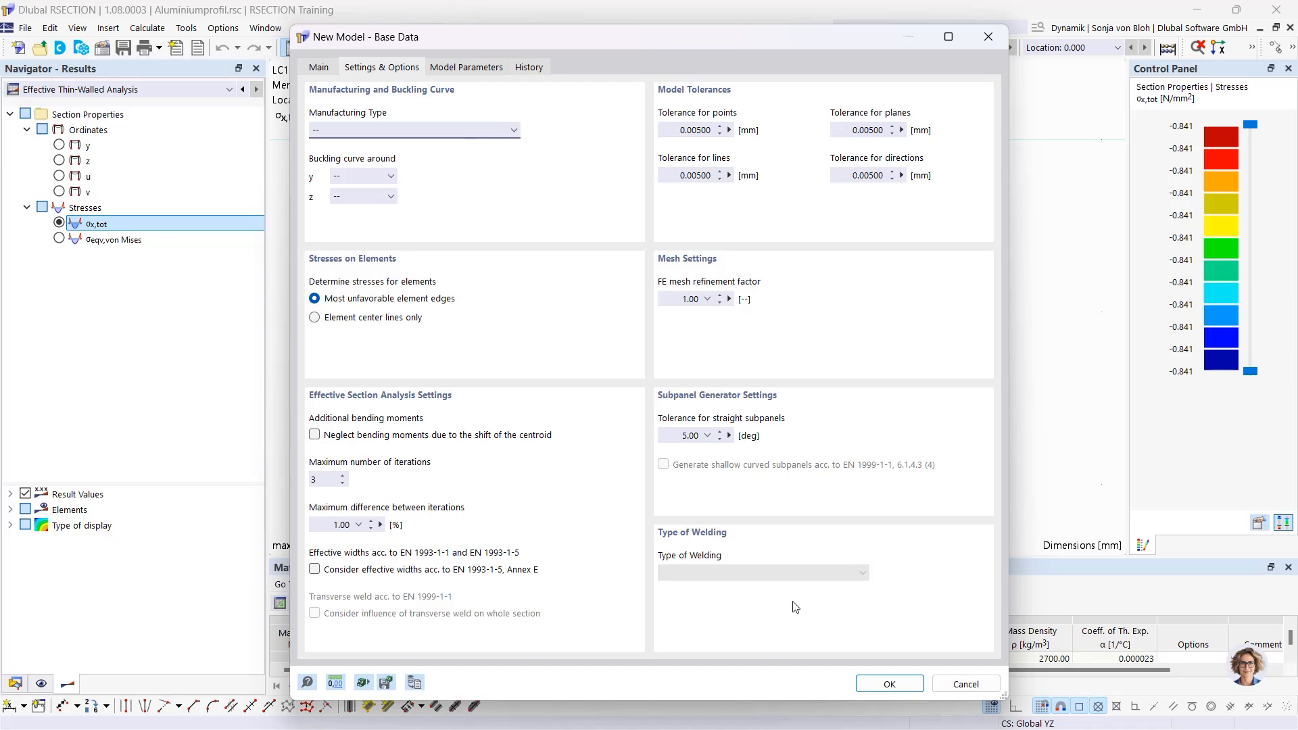
pyautogui.click(899, 684)
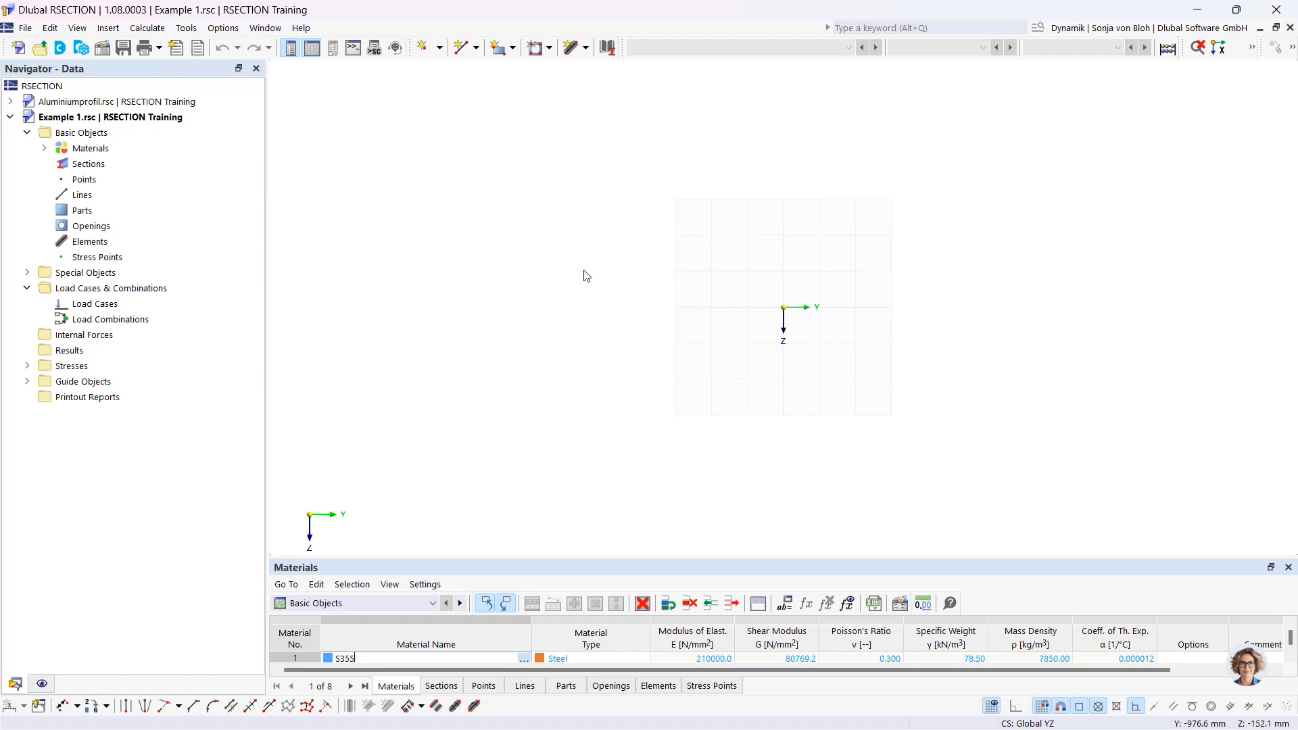
# Open the S355 material of Example 1 for editing.
pyautogui.click(44, 148)
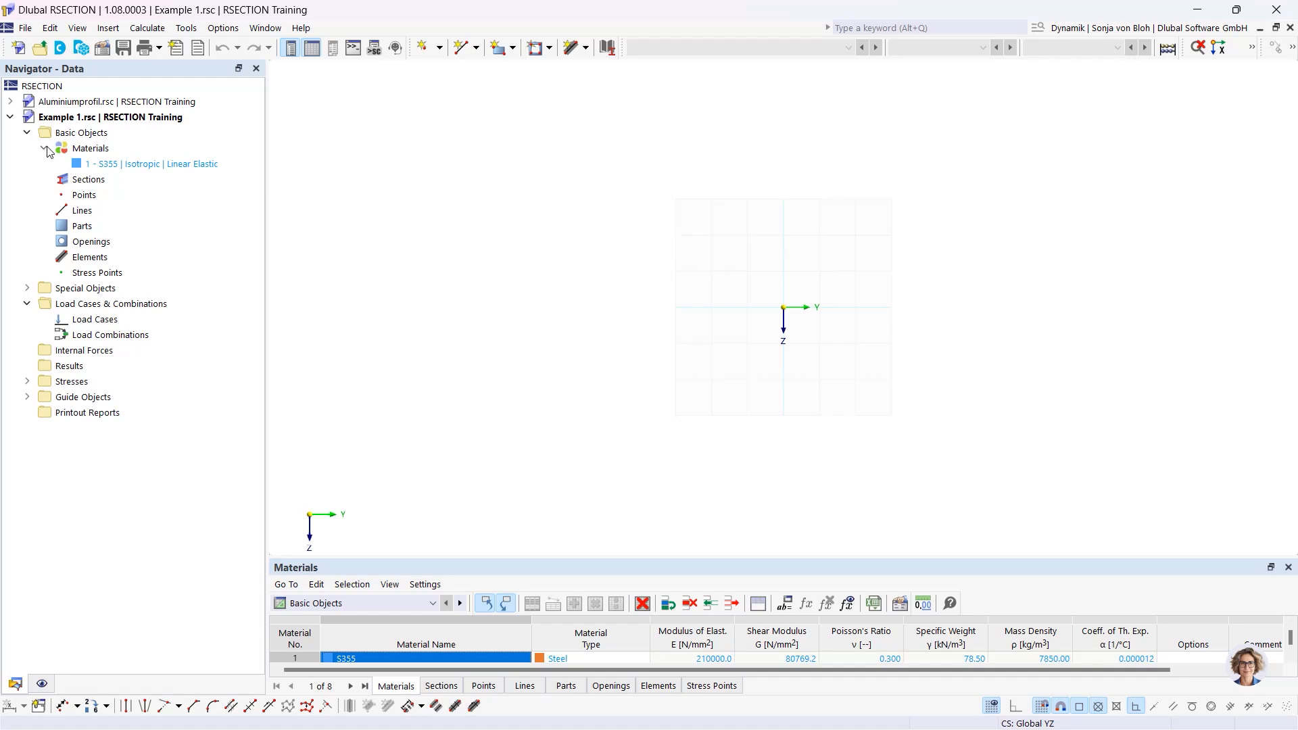
pyautogui.doubleClick(124, 167)
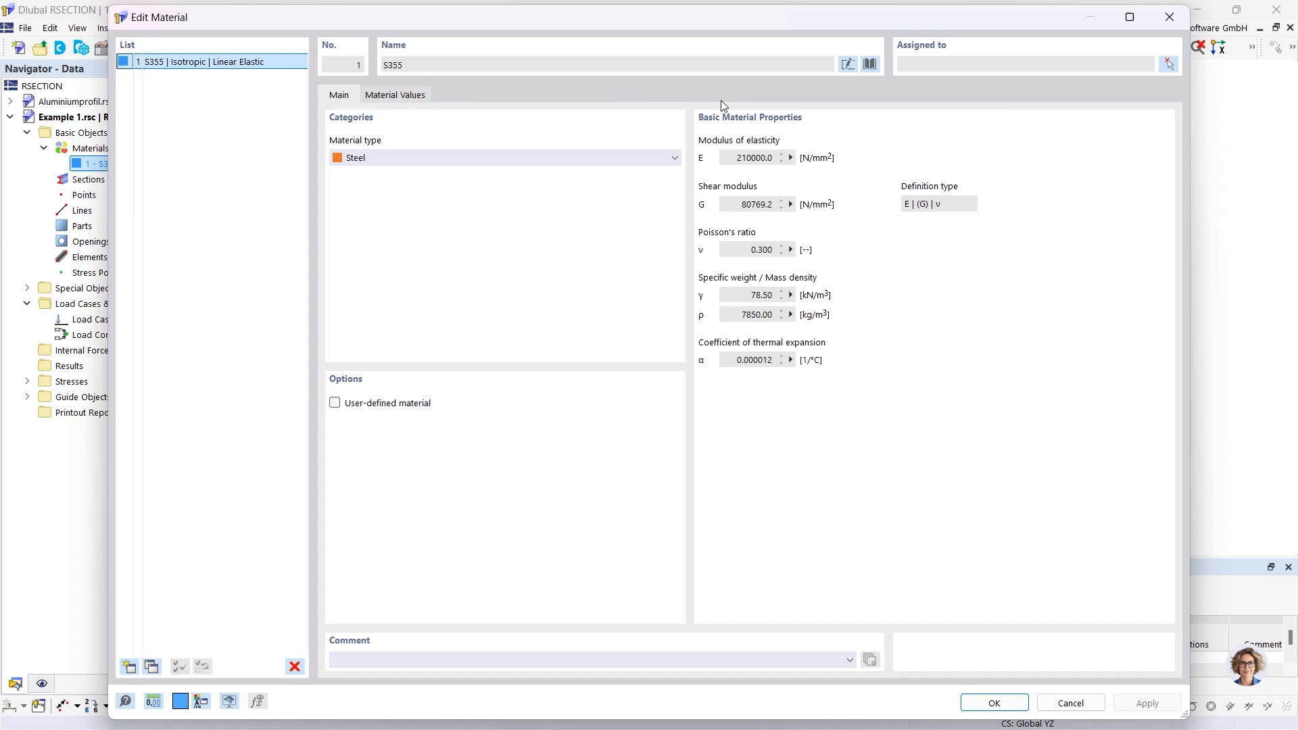
# Try to enter S235 manually as the material name.
pyautogui.click(847, 63)
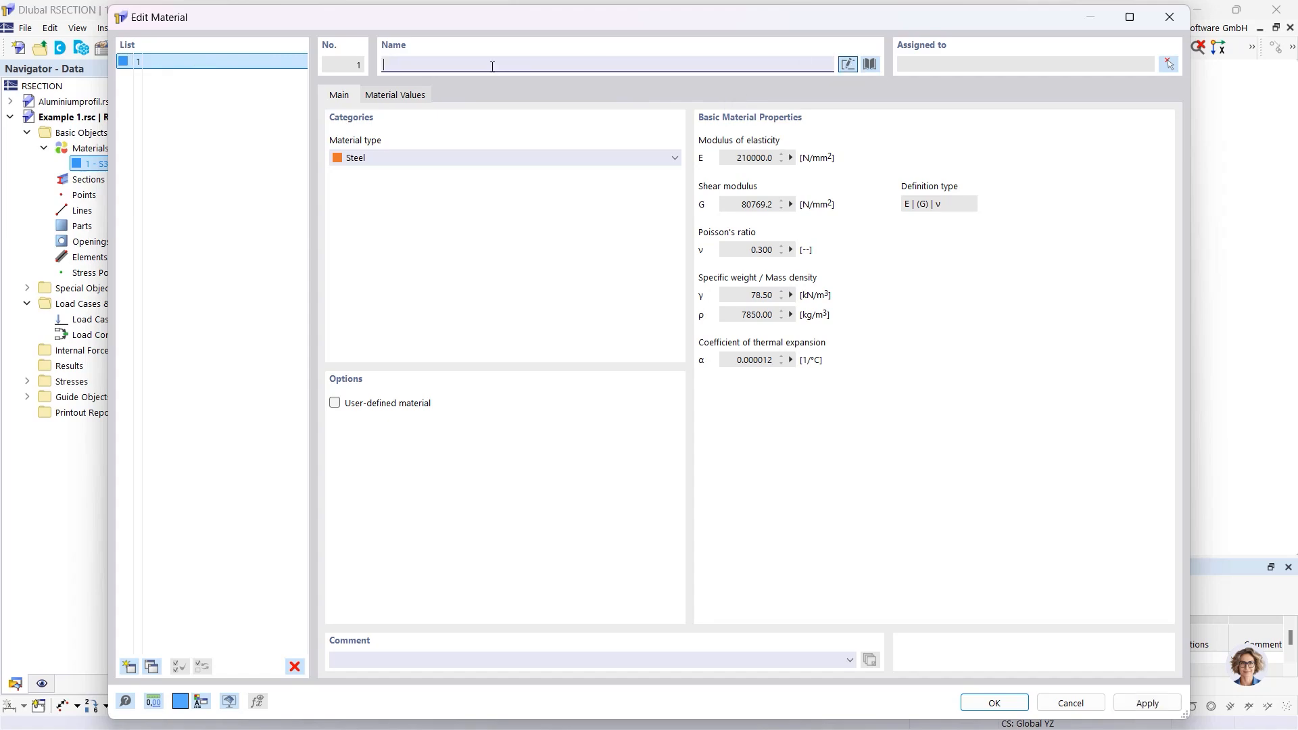
pyautogui.write('S235')
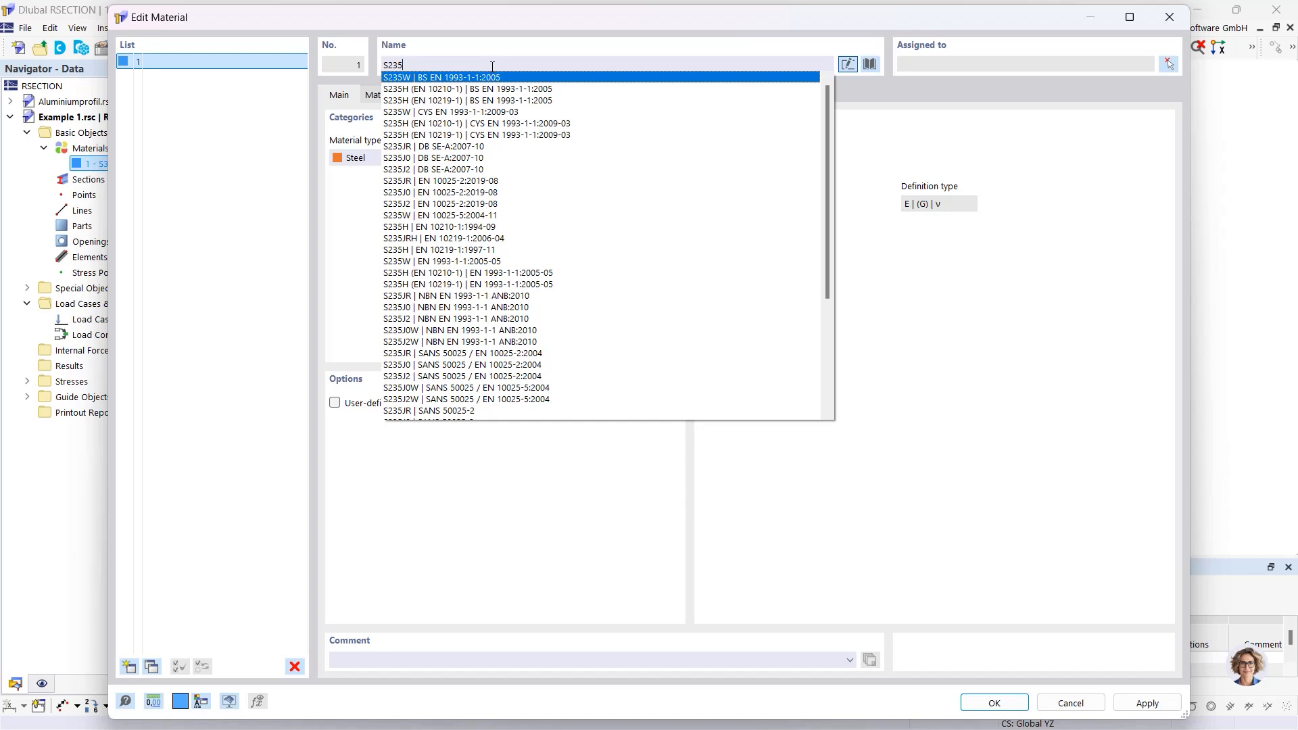
pyautogui.click(755, 38)
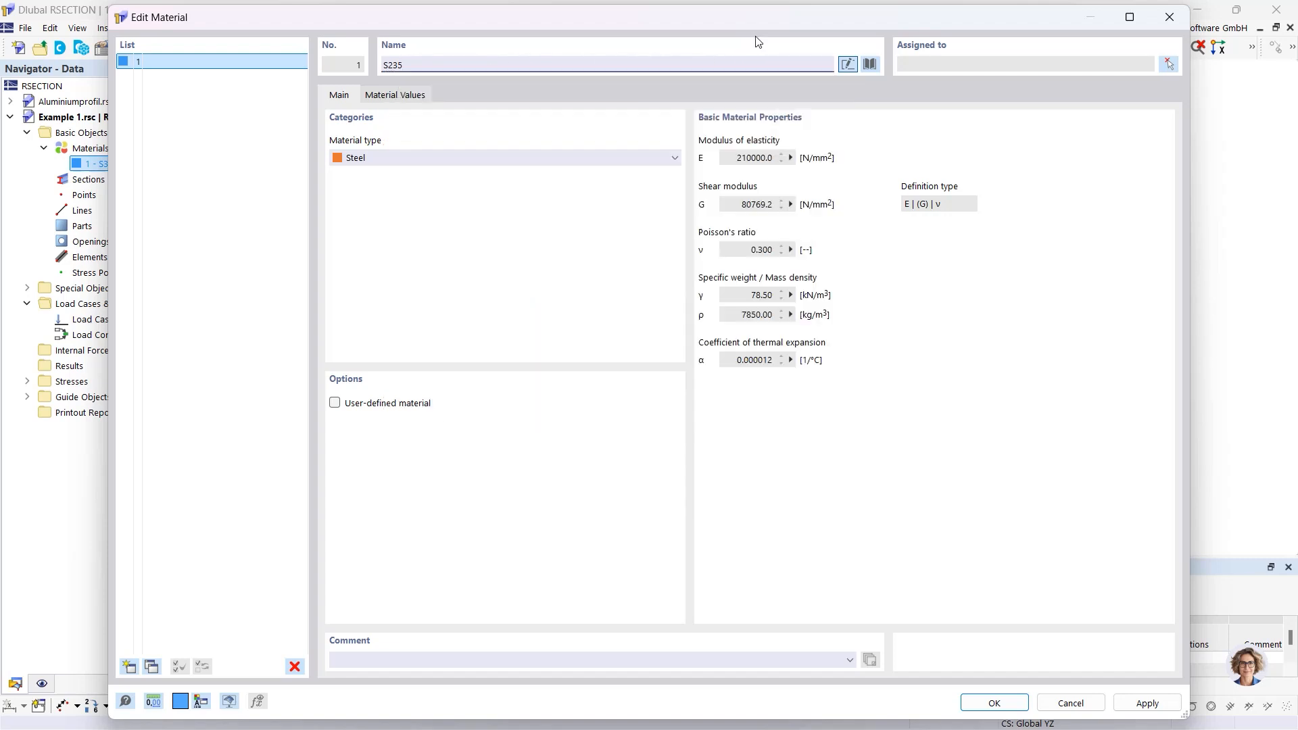
# Filter the material library by Steel, search for S 355, and assign S355 from the European Union standard EN 1993-1-1:2005-05.
pyautogui.click(869, 65)
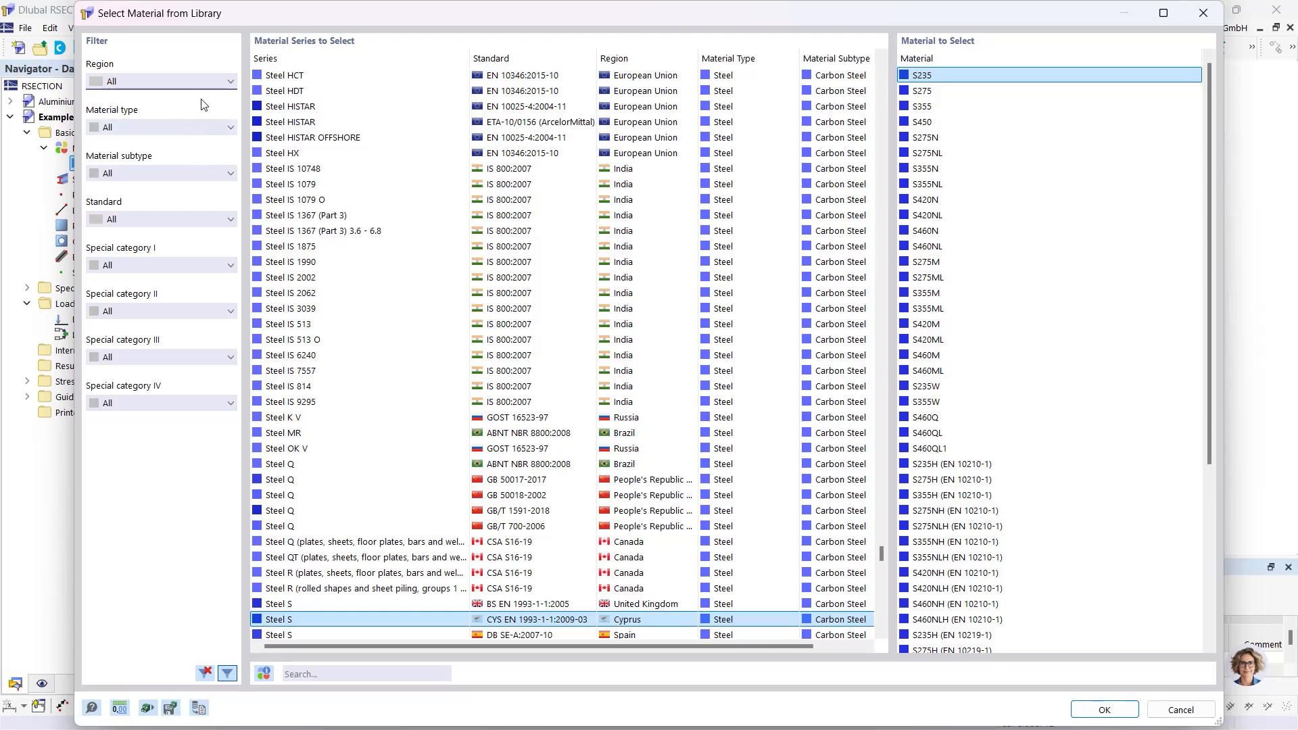
pyautogui.click(201, 127)
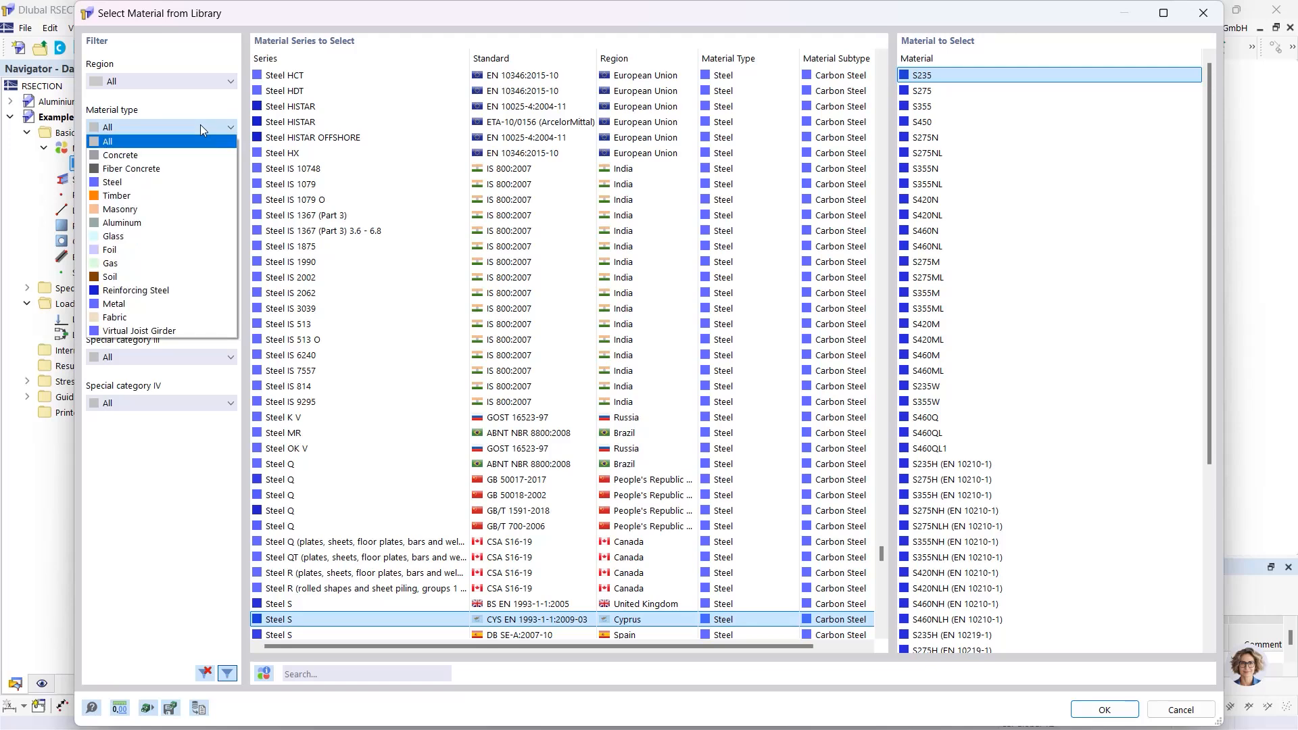
pyautogui.click(162, 182)
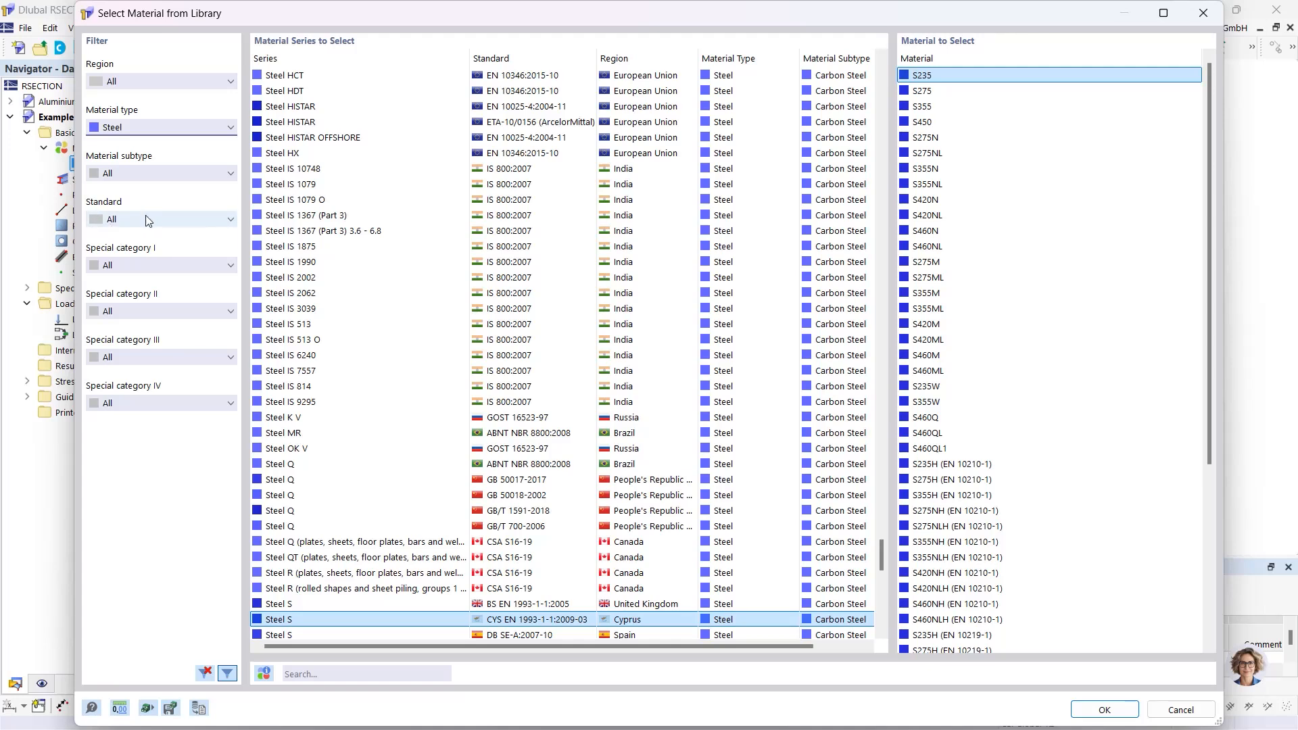
pyautogui.click(309, 679)
pyautogui.write('S 355')
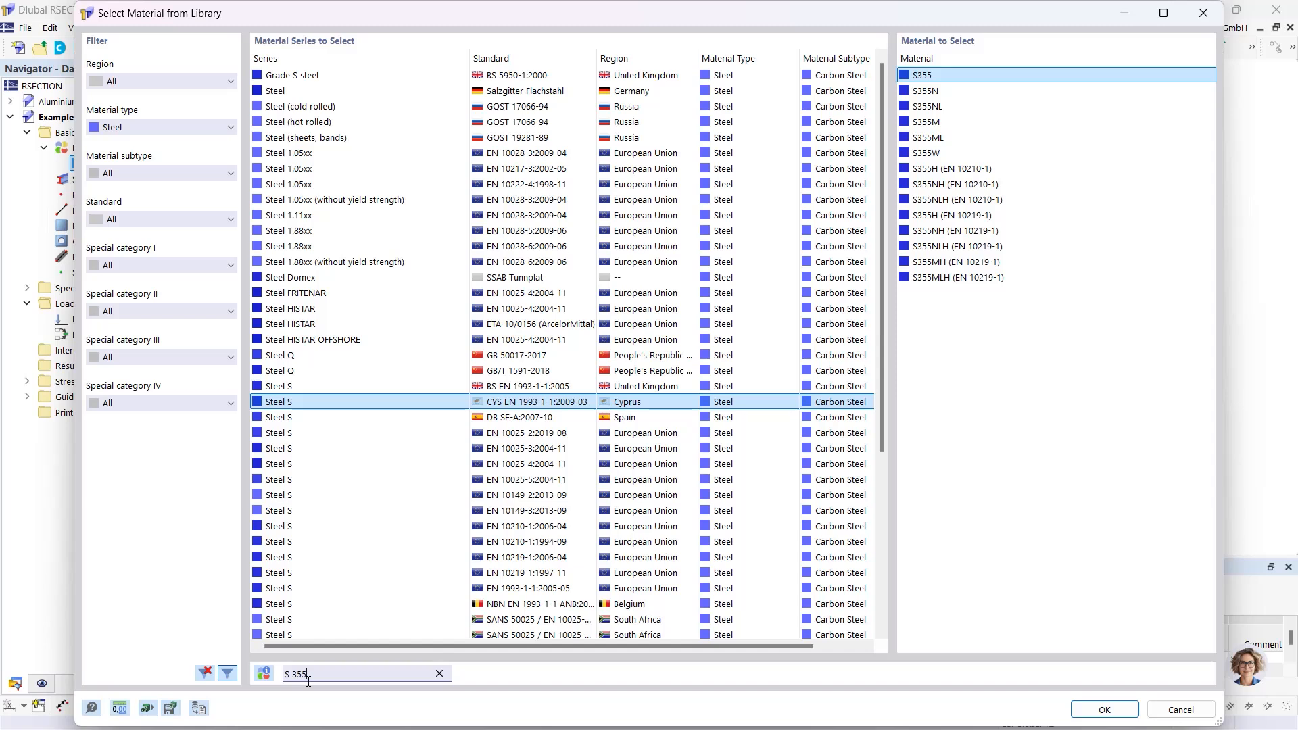
pyautogui.click(532, 589)
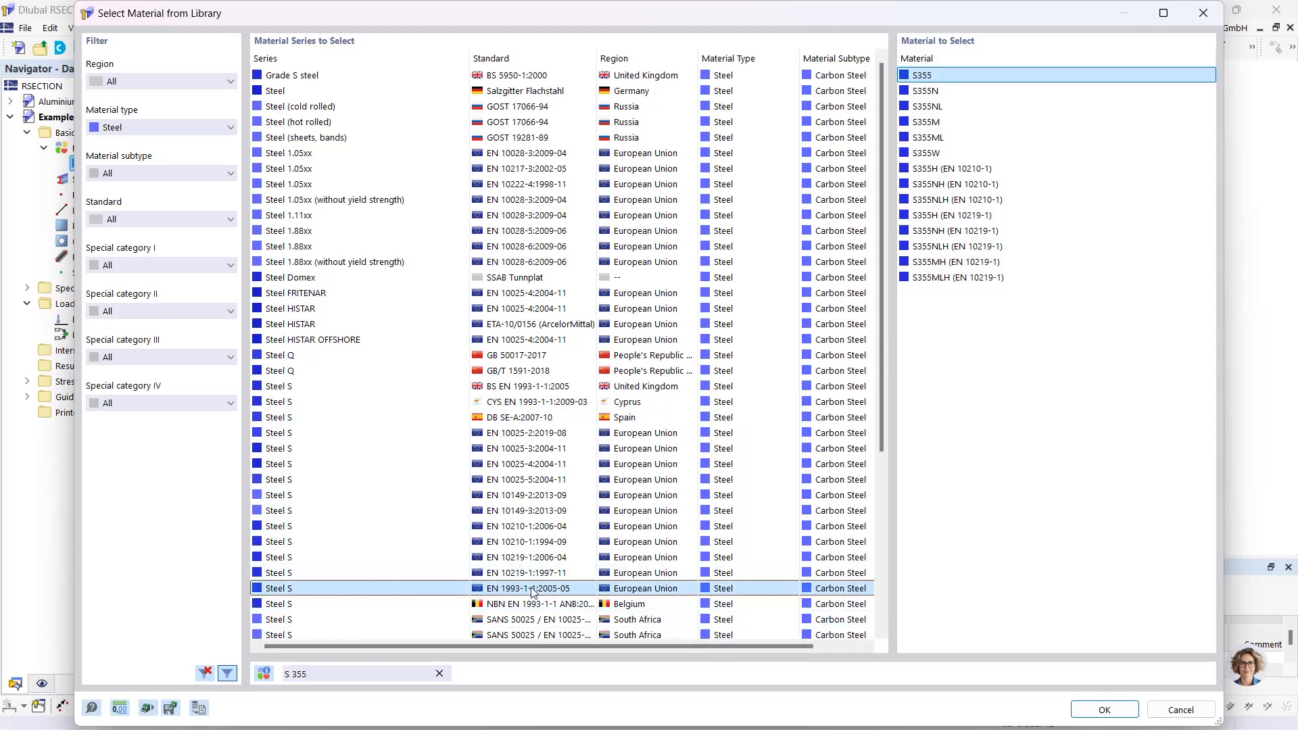
pyautogui.click(1126, 704)
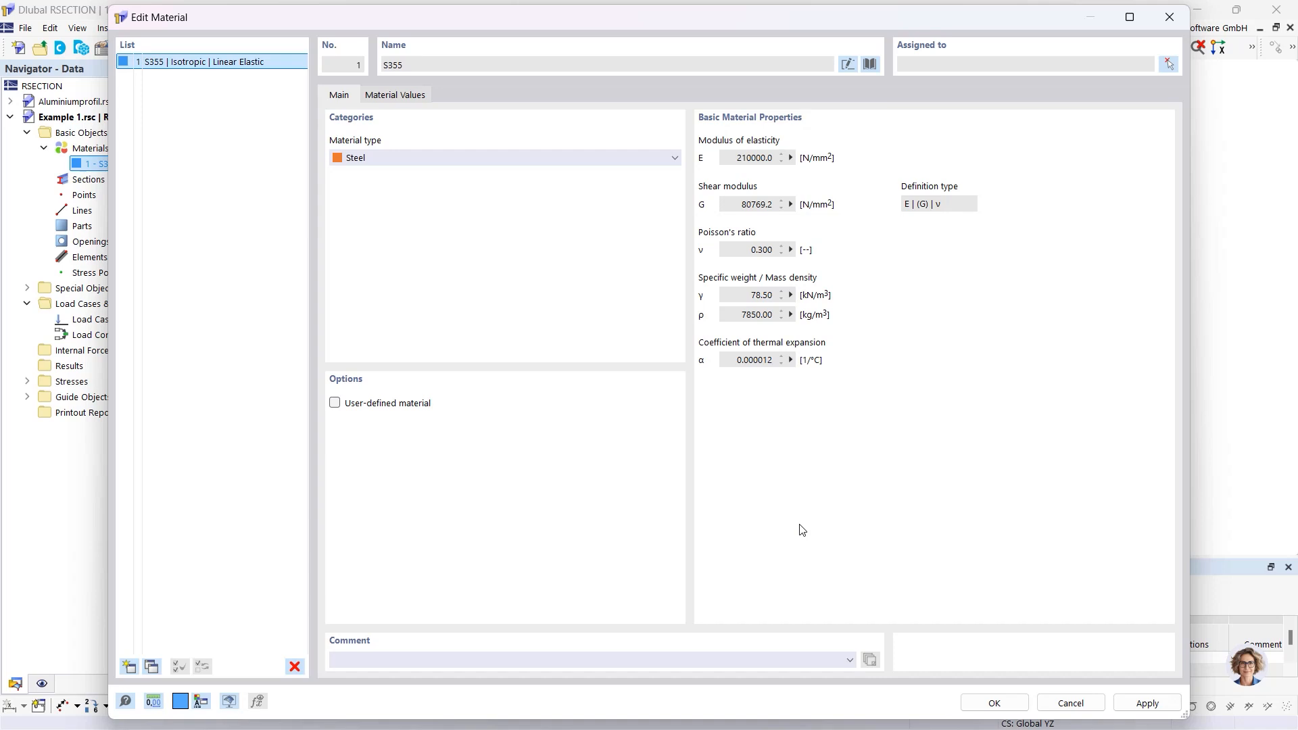
# Make the material user-defined to view its editable values, switch the user-defined option off again, and accept the material.
pyautogui.click(334, 405)
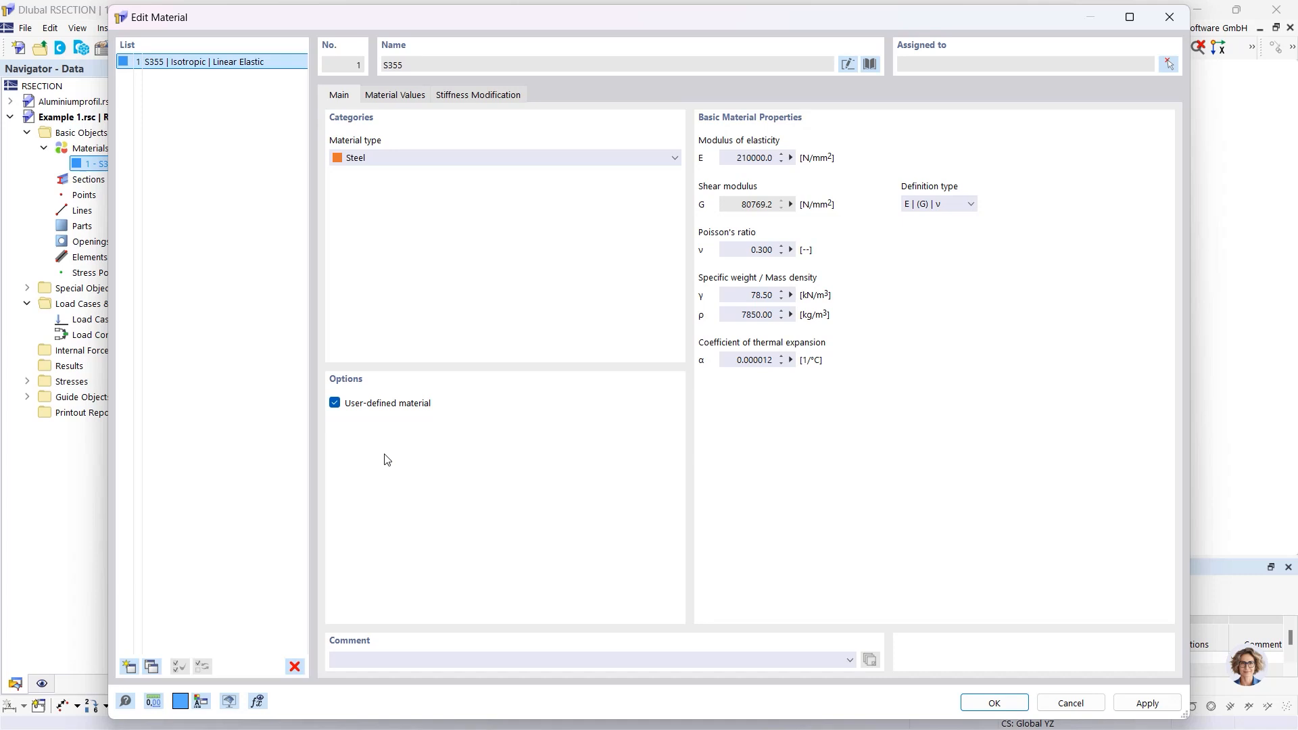
pyautogui.click(398, 96)
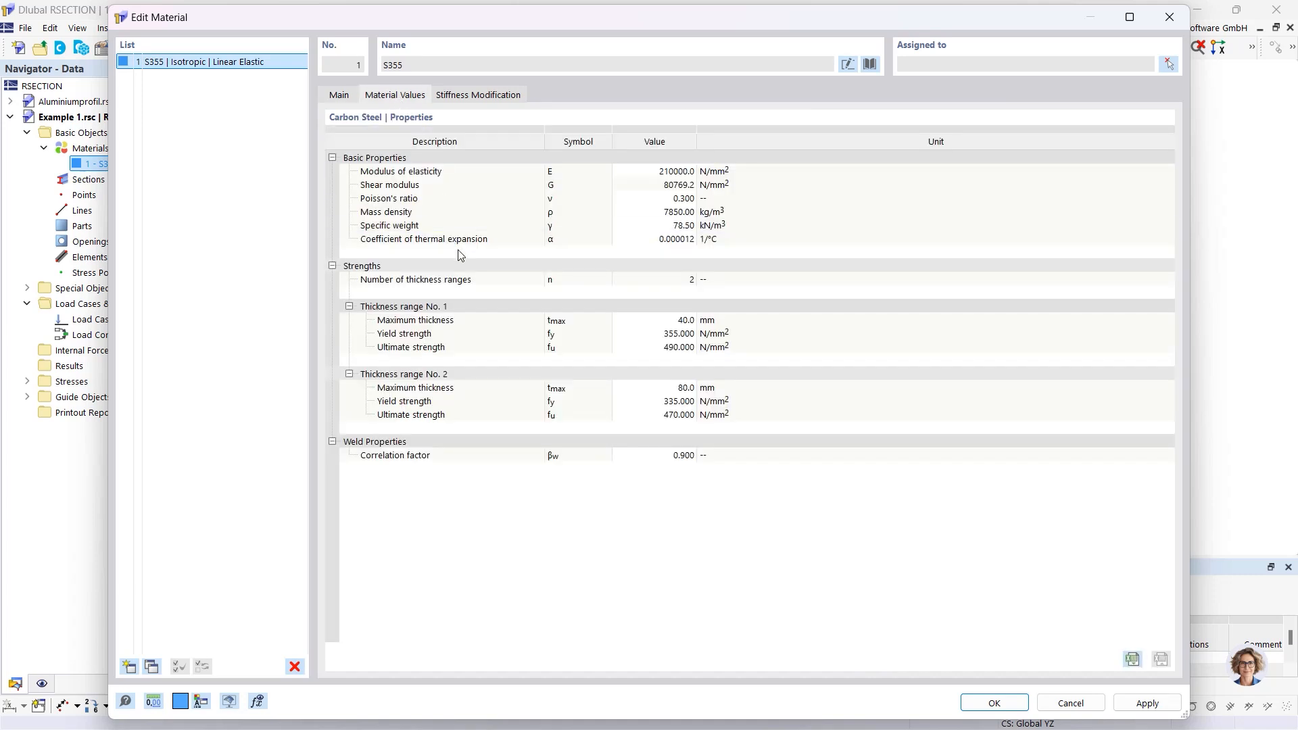
pyautogui.click(638, 172)
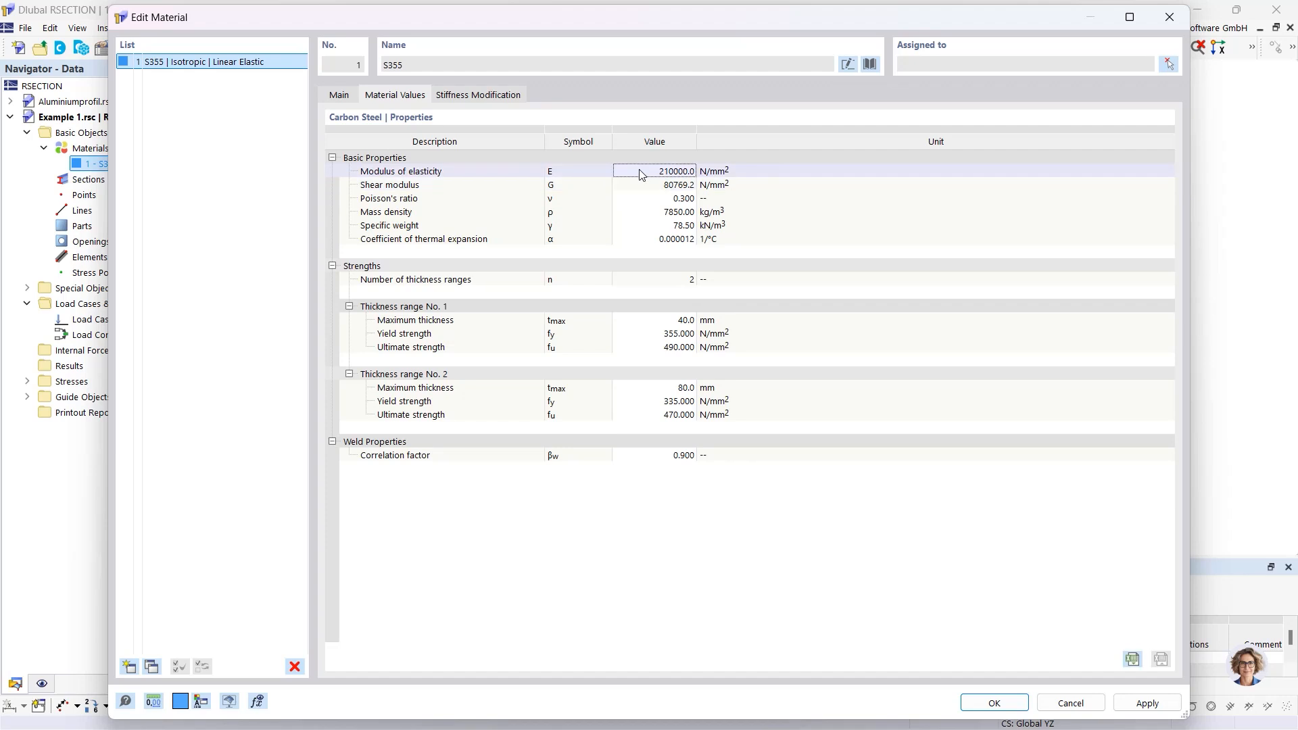
pyautogui.click(341, 96)
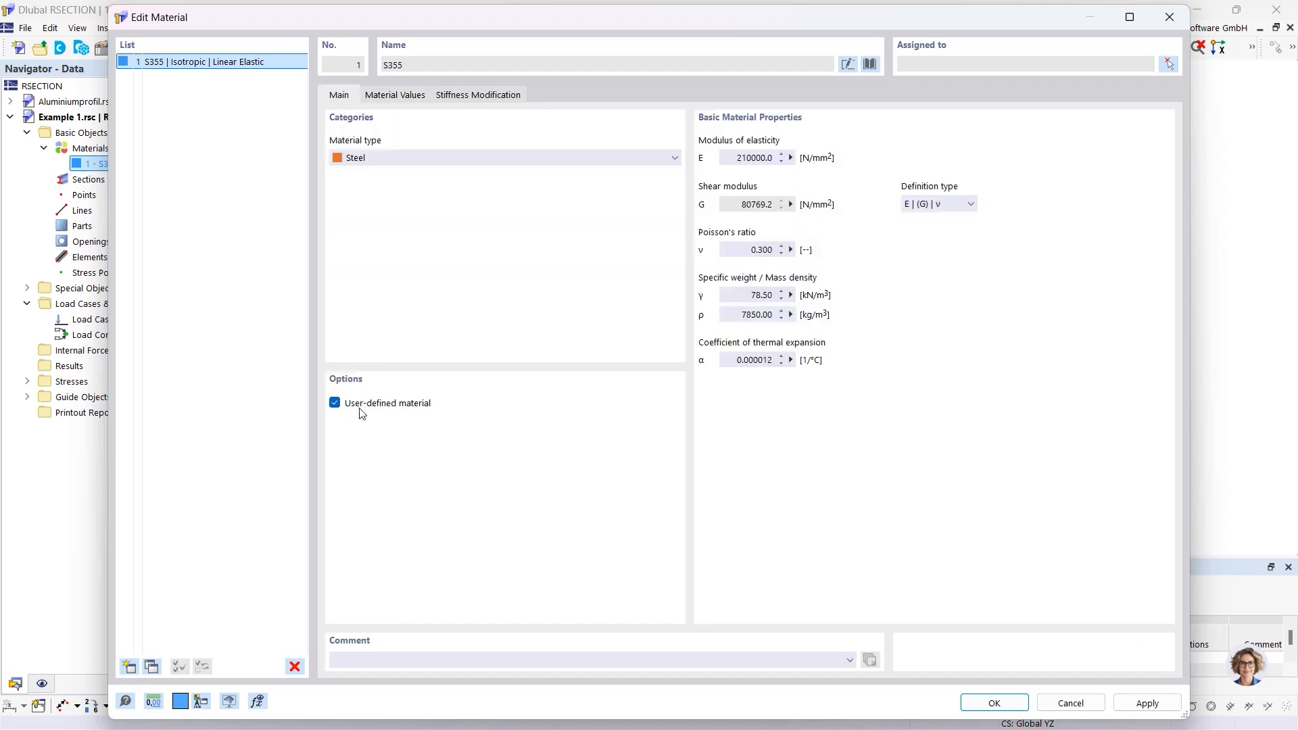
pyautogui.click(335, 403)
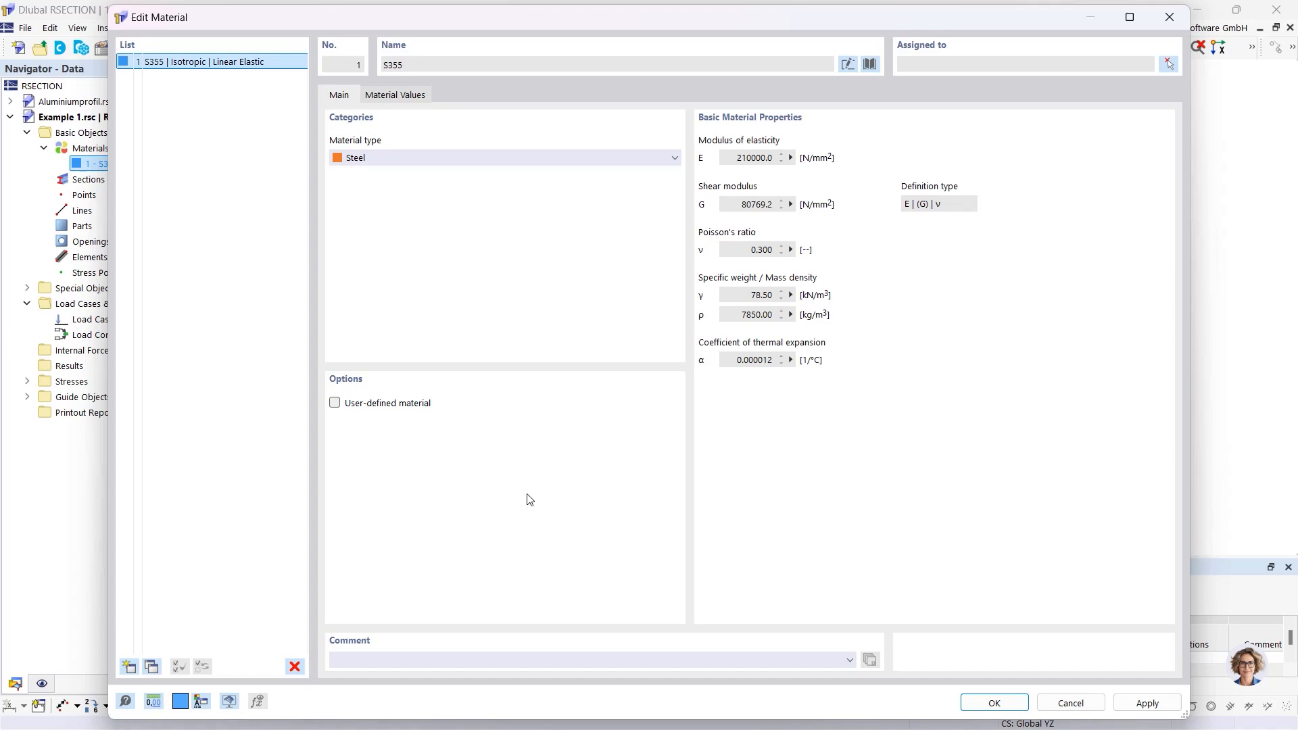
pyautogui.click(974, 704)
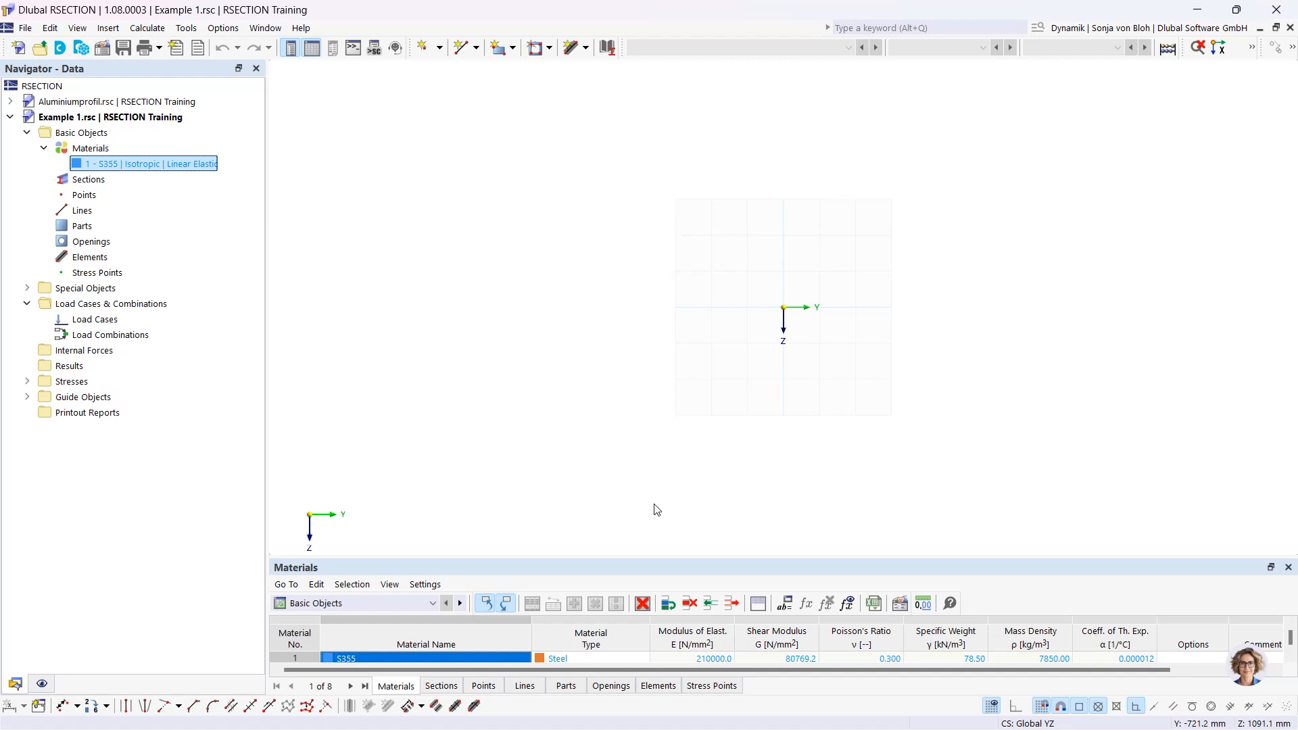
pyautogui.click(81, 229)
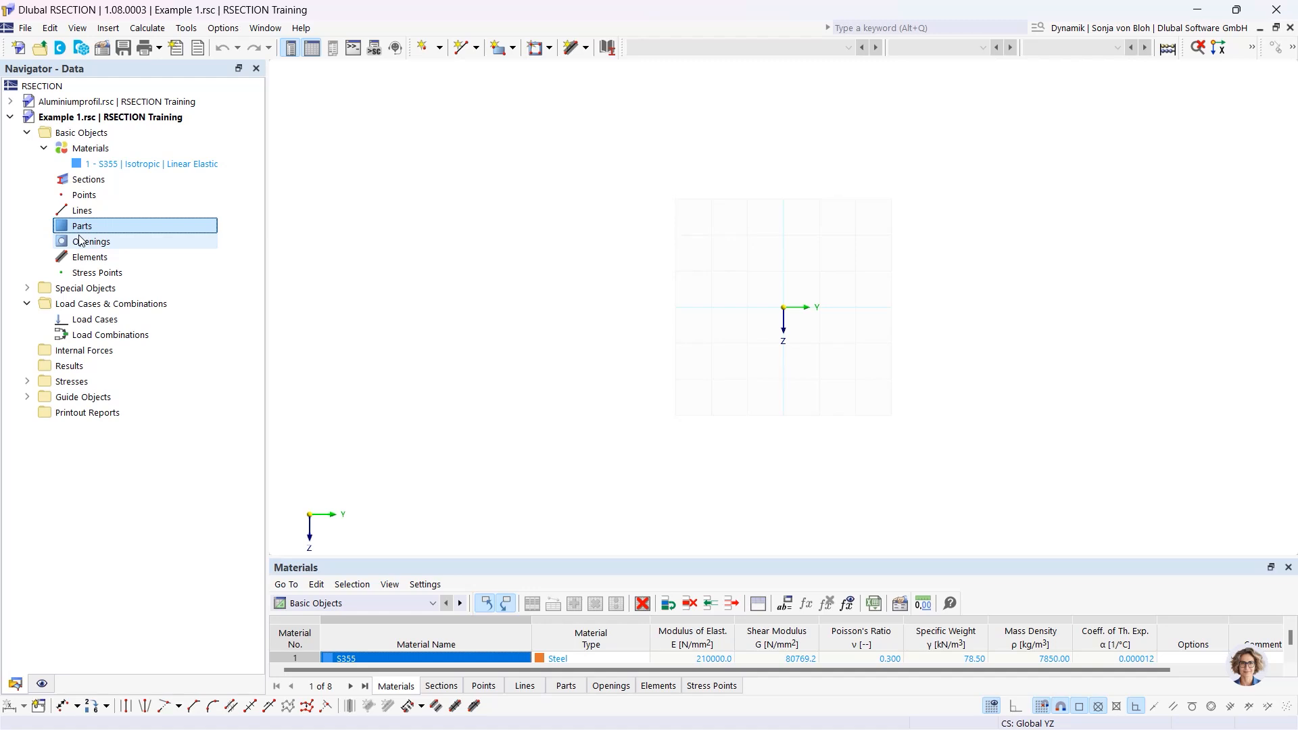
pyautogui.click(586, 48)
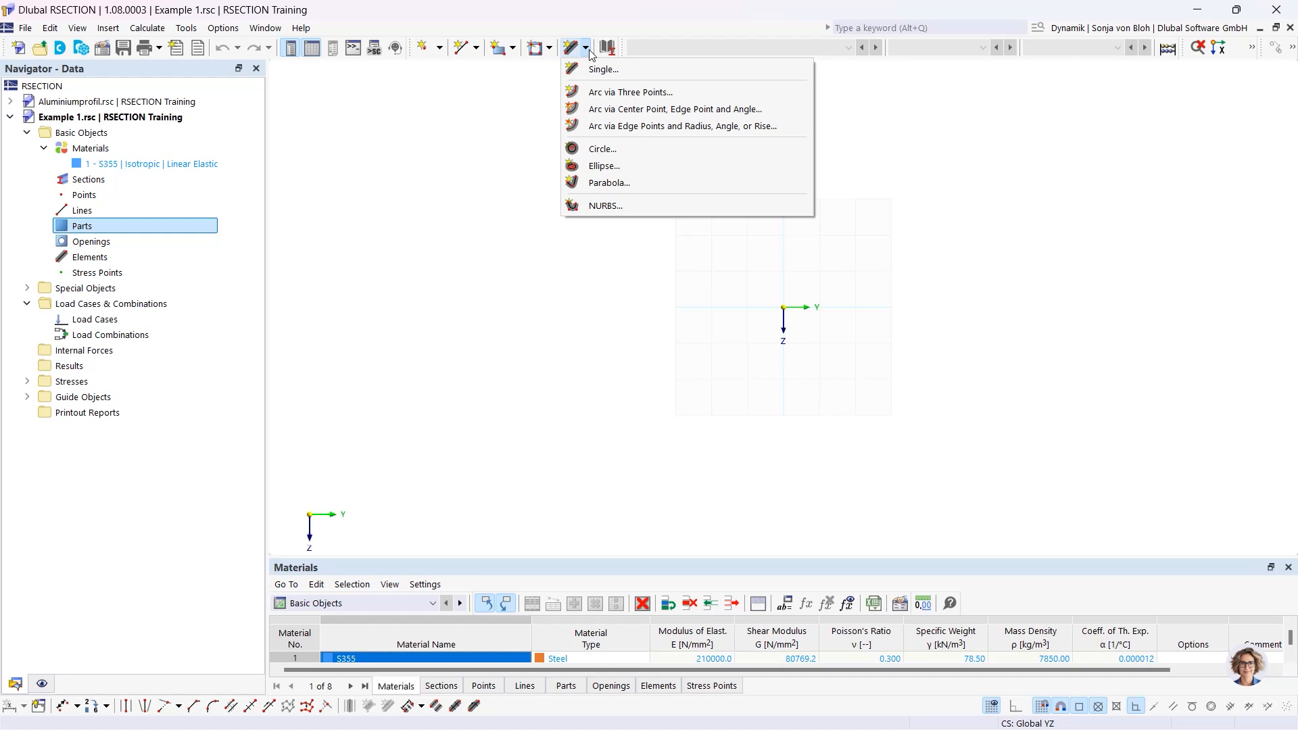
pyautogui.click(157, 241)
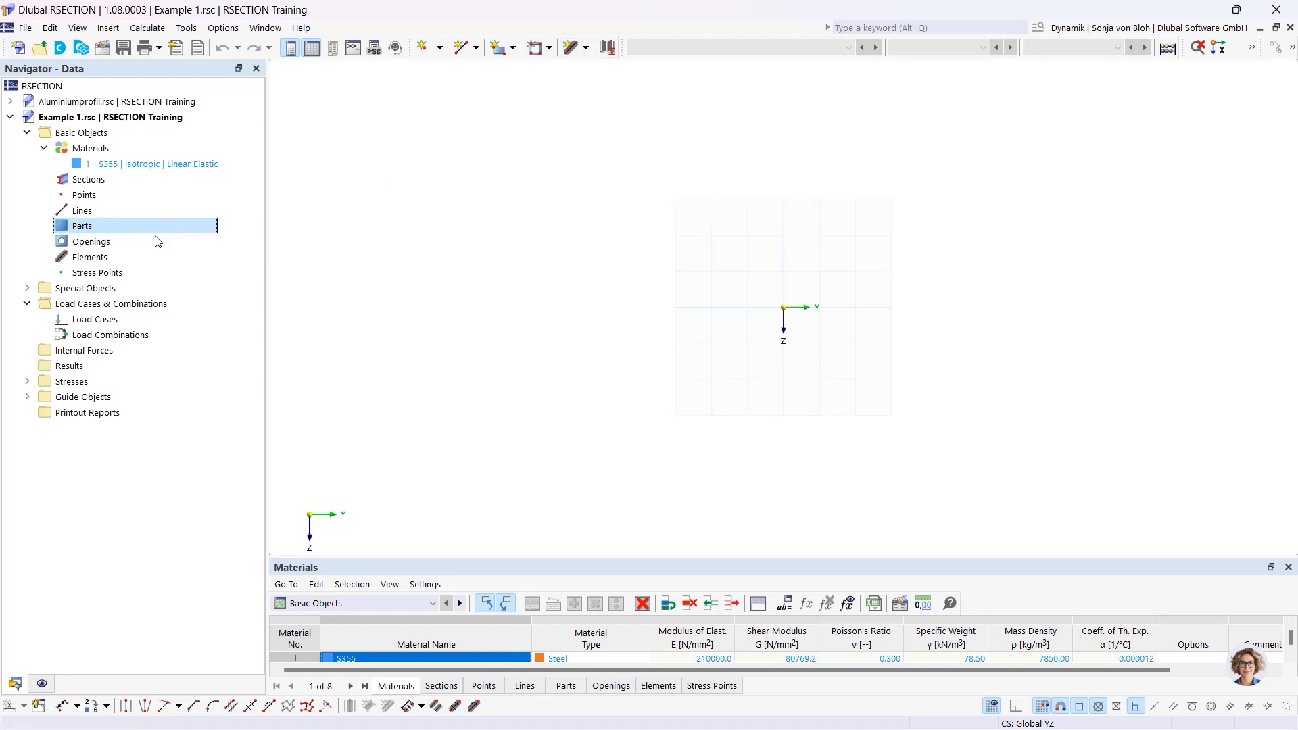
pyautogui.click(107, 259)
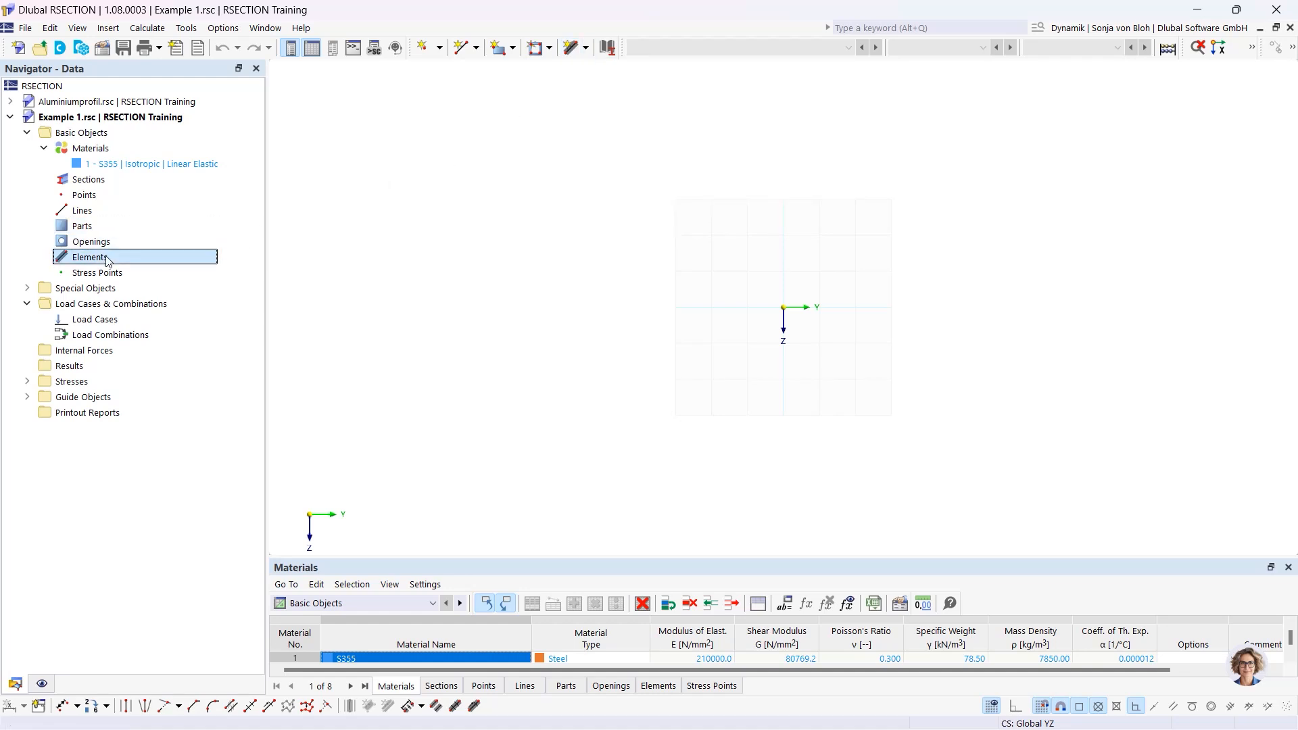
pyautogui.rightClick(107, 260)
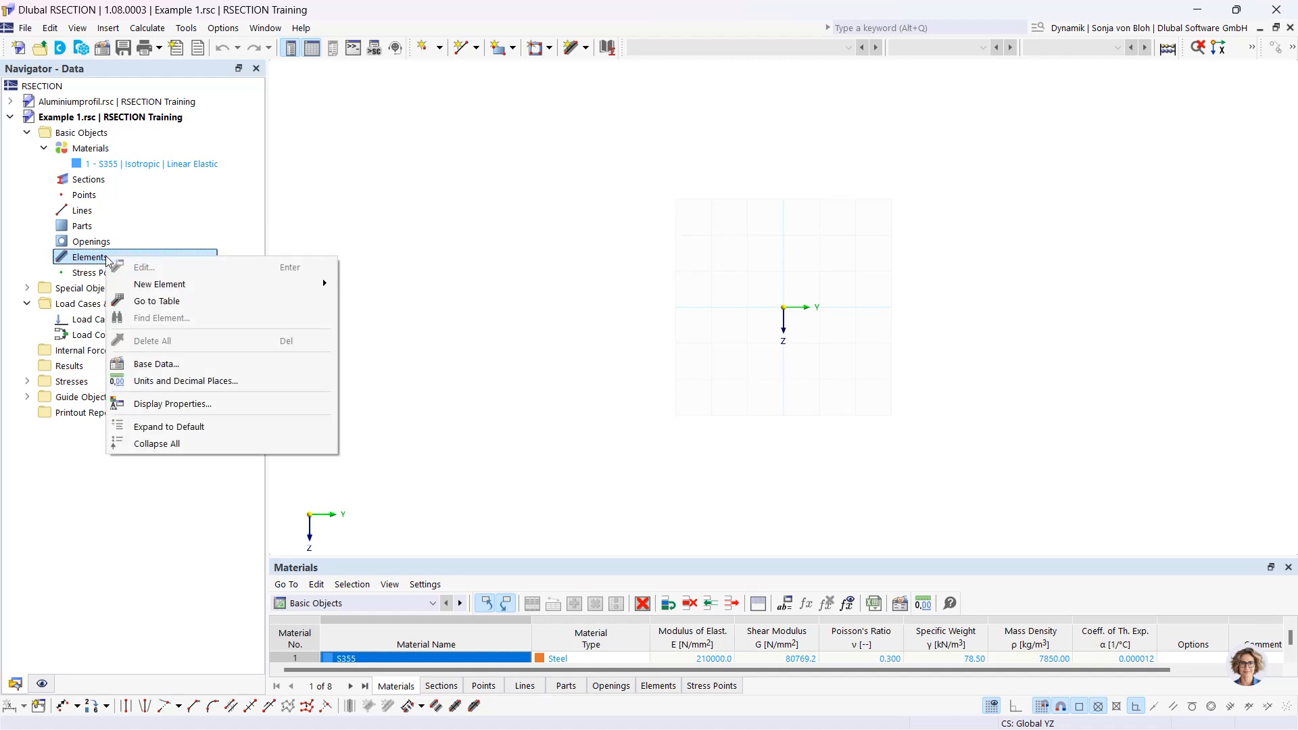
# Create a single-line element by length and direction, 150 mm long and 10.7 mm thick at 0°, starting at the coordinate origin.
pyautogui.moveTo(178, 292)
pyautogui.click(585, 48)
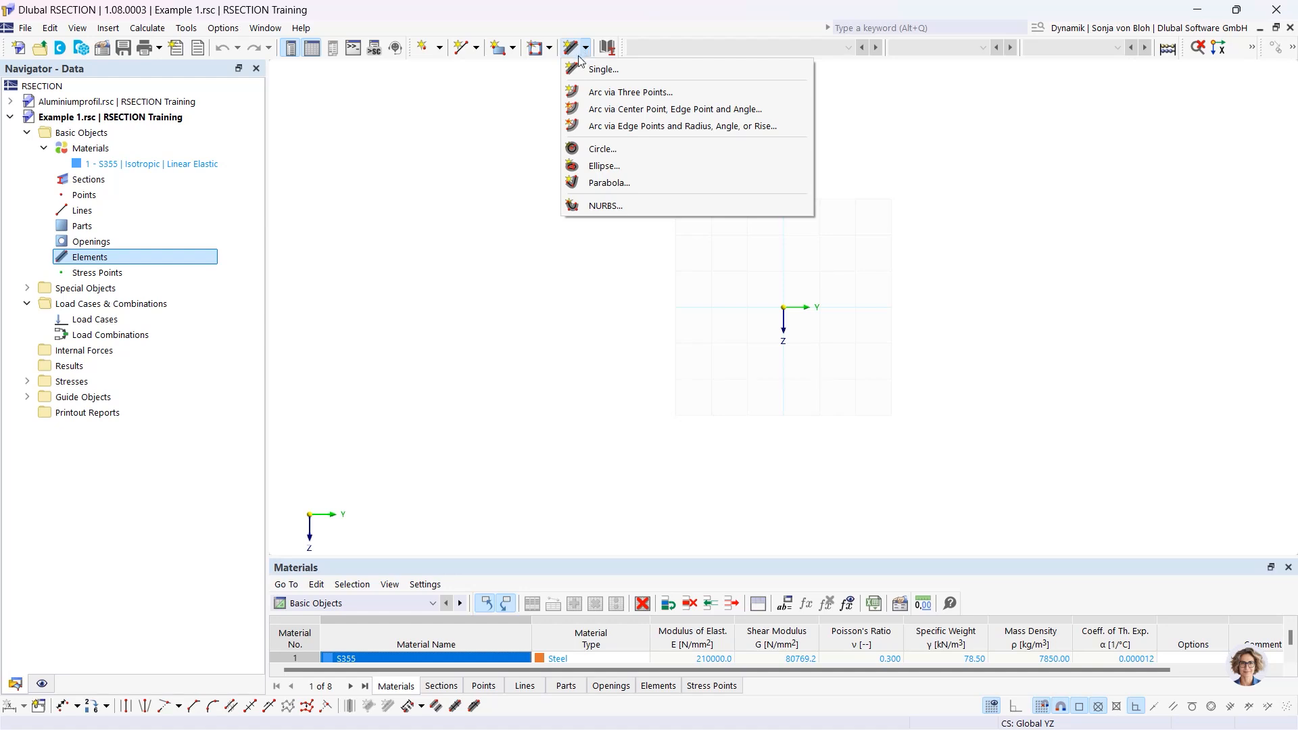
pyautogui.click(598, 70)
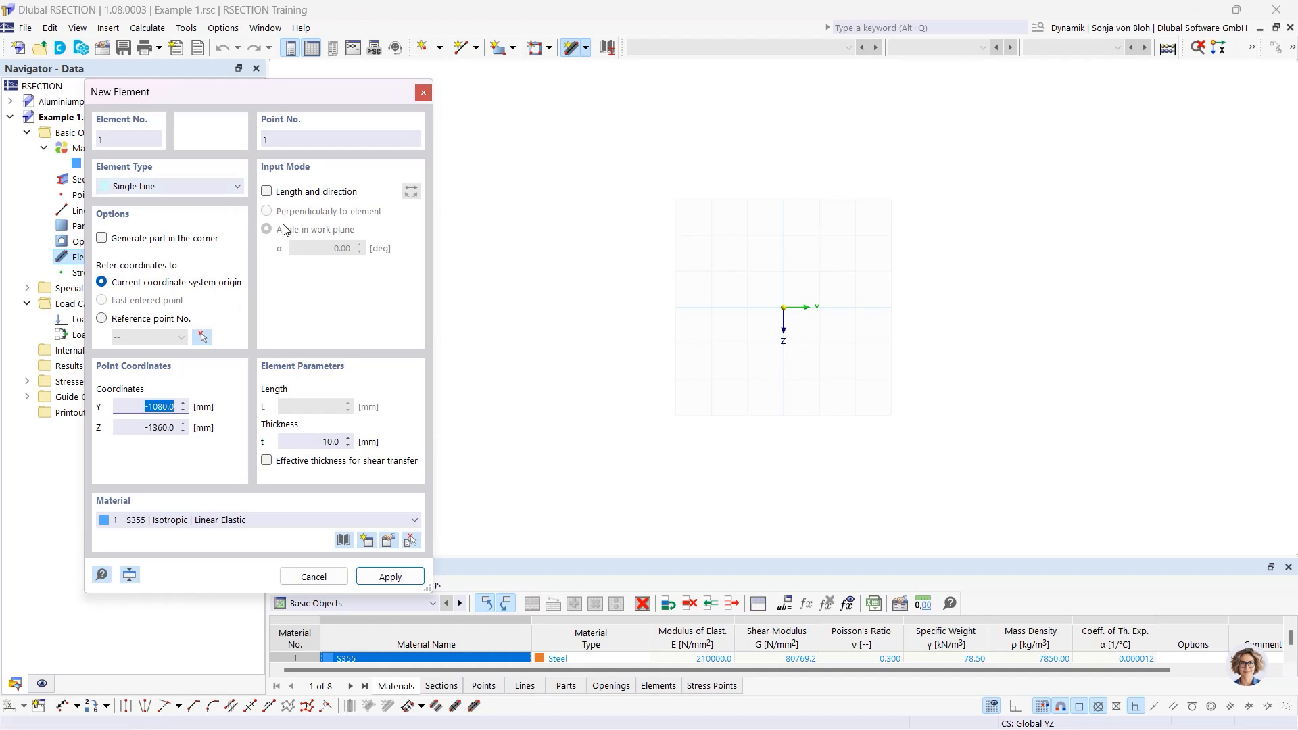
pyautogui.click(267, 192)
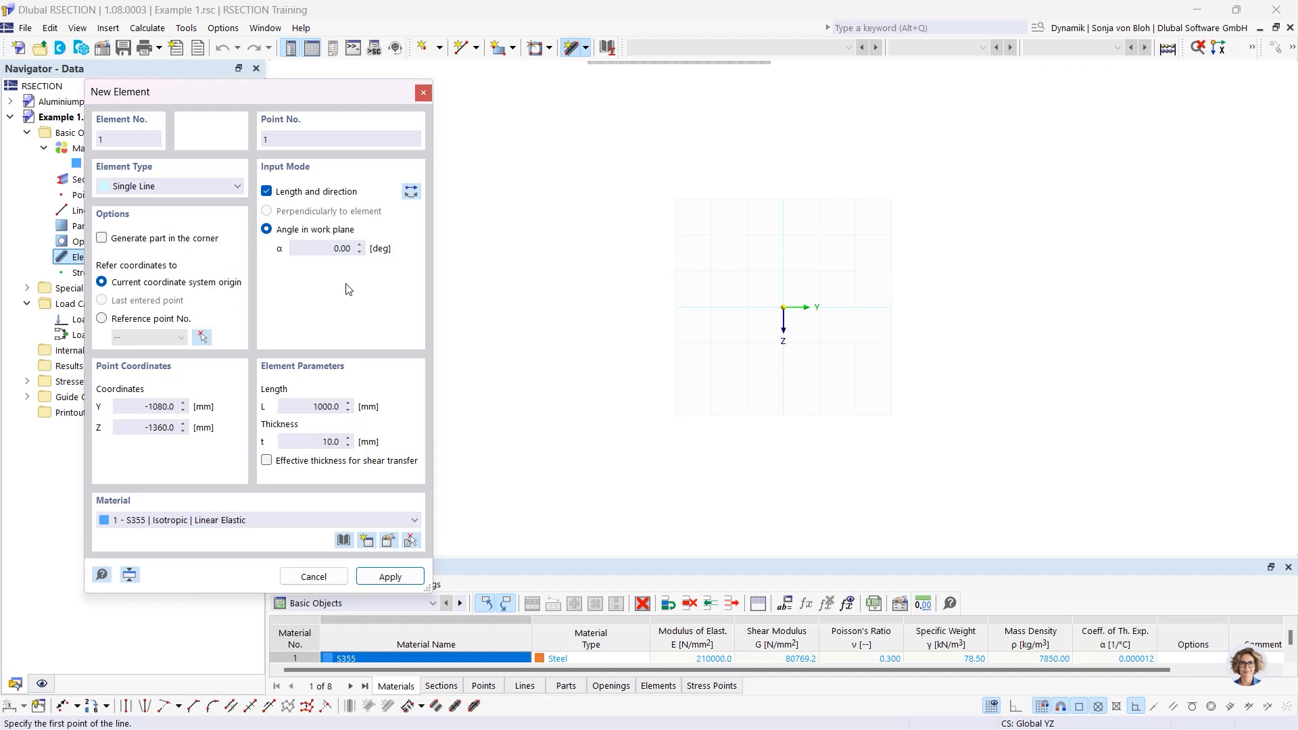
pyautogui.doubleClick(321, 406)
pyautogui.write('150')
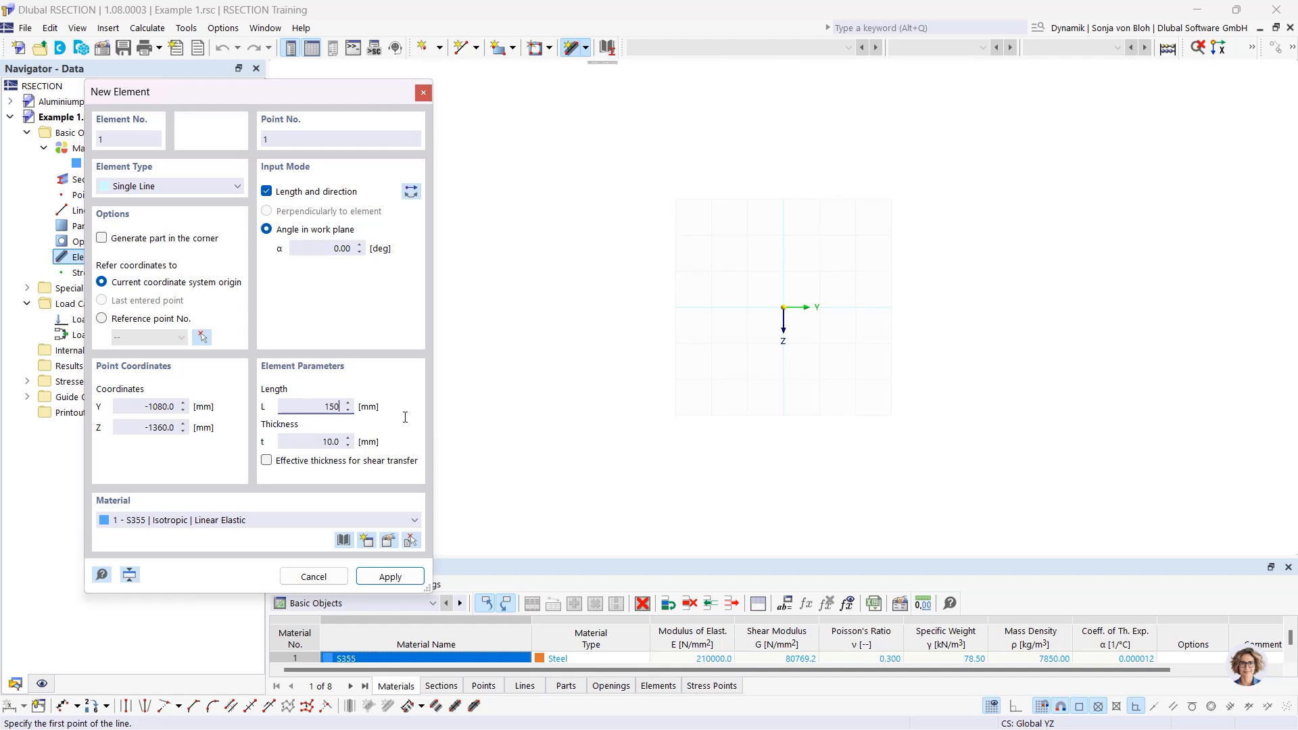
pyautogui.press('Tab')
pyautogui.write('10,7')
pyautogui.scroll(7, 829, 320)
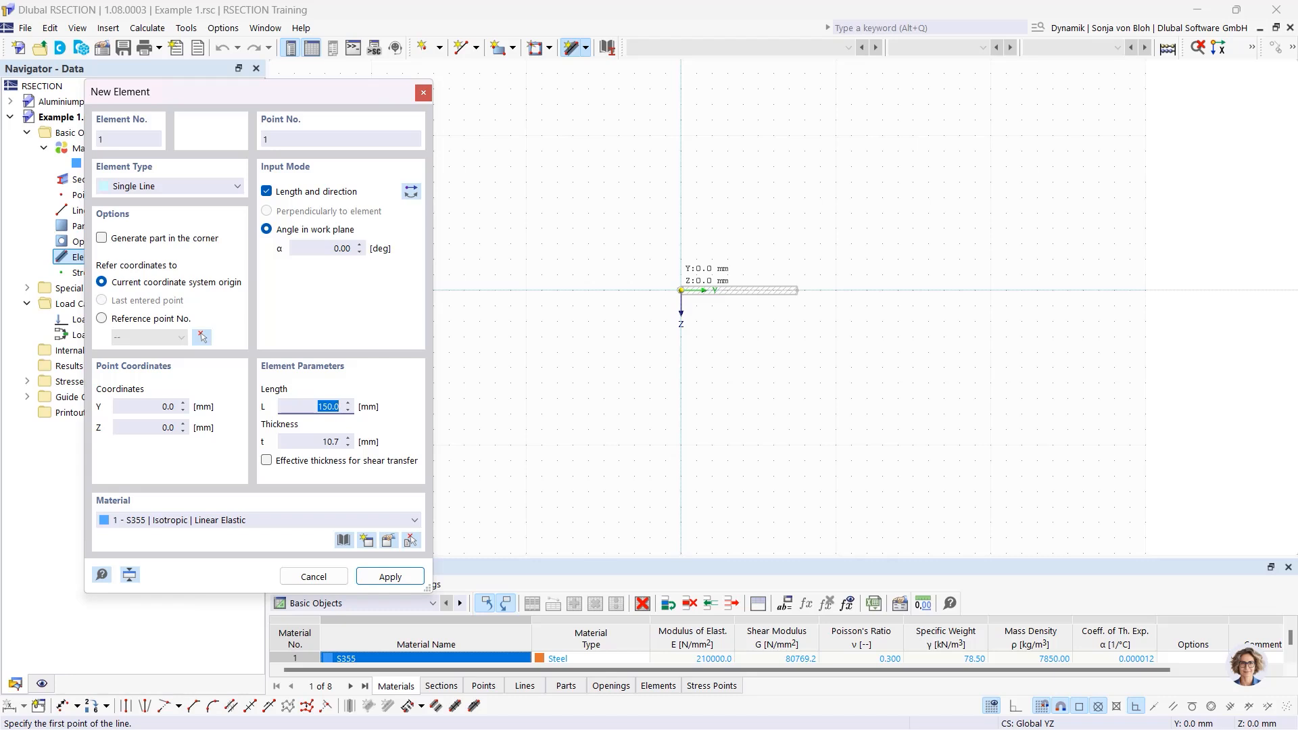
pyautogui.click(681, 290)
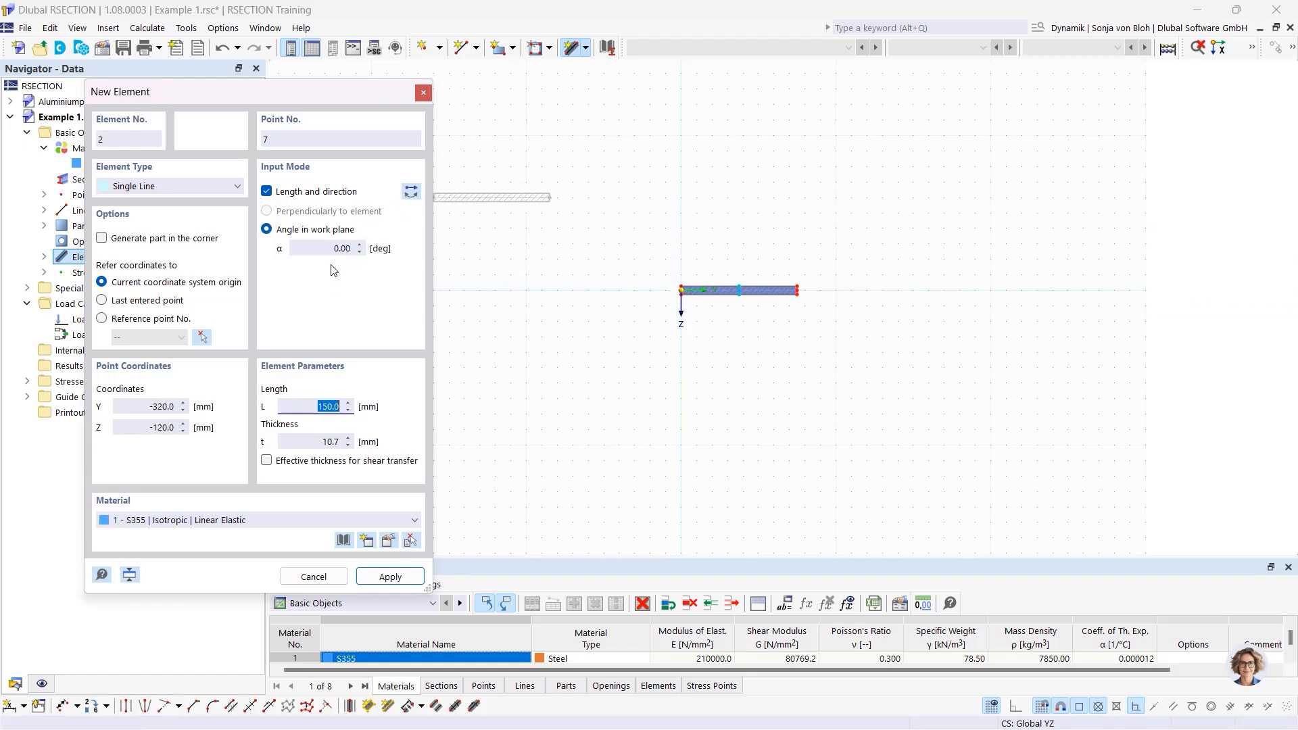
# Create the web as a 289.3 mm long, 7.1 mm thick element at 90° with reversed direction, starting at the bottom flange's midpoint.
pyautogui.click(323, 249)
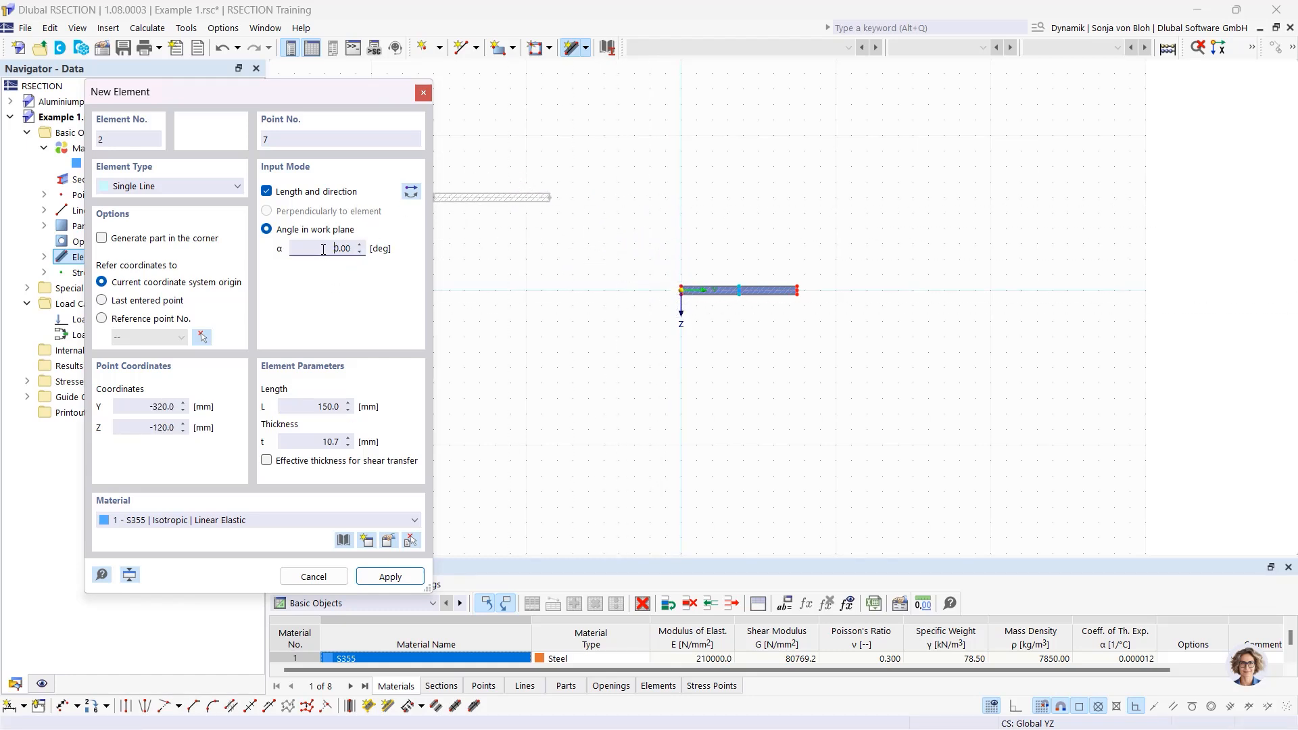
pyautogui.click(411, 192)
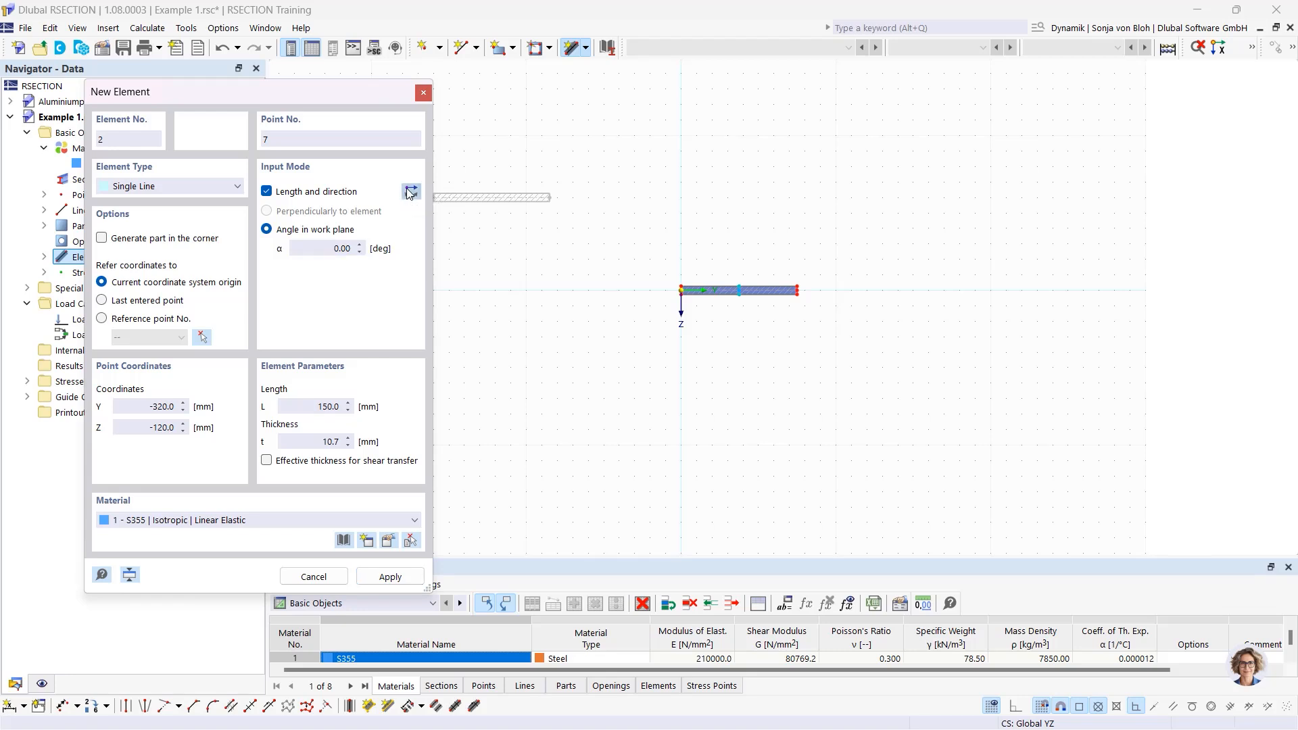
pyautogui.click(328, 248)
pyautogui.write('90')
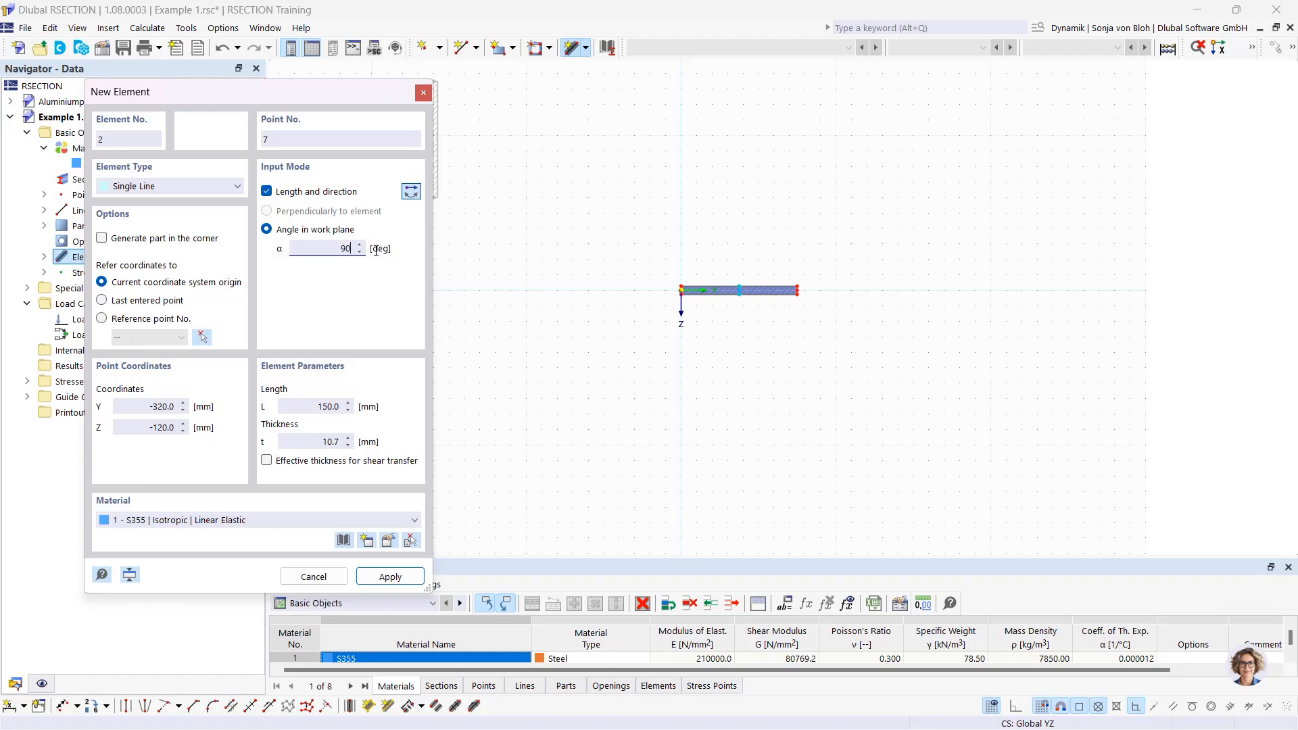
pyautogui.click(295, 406)
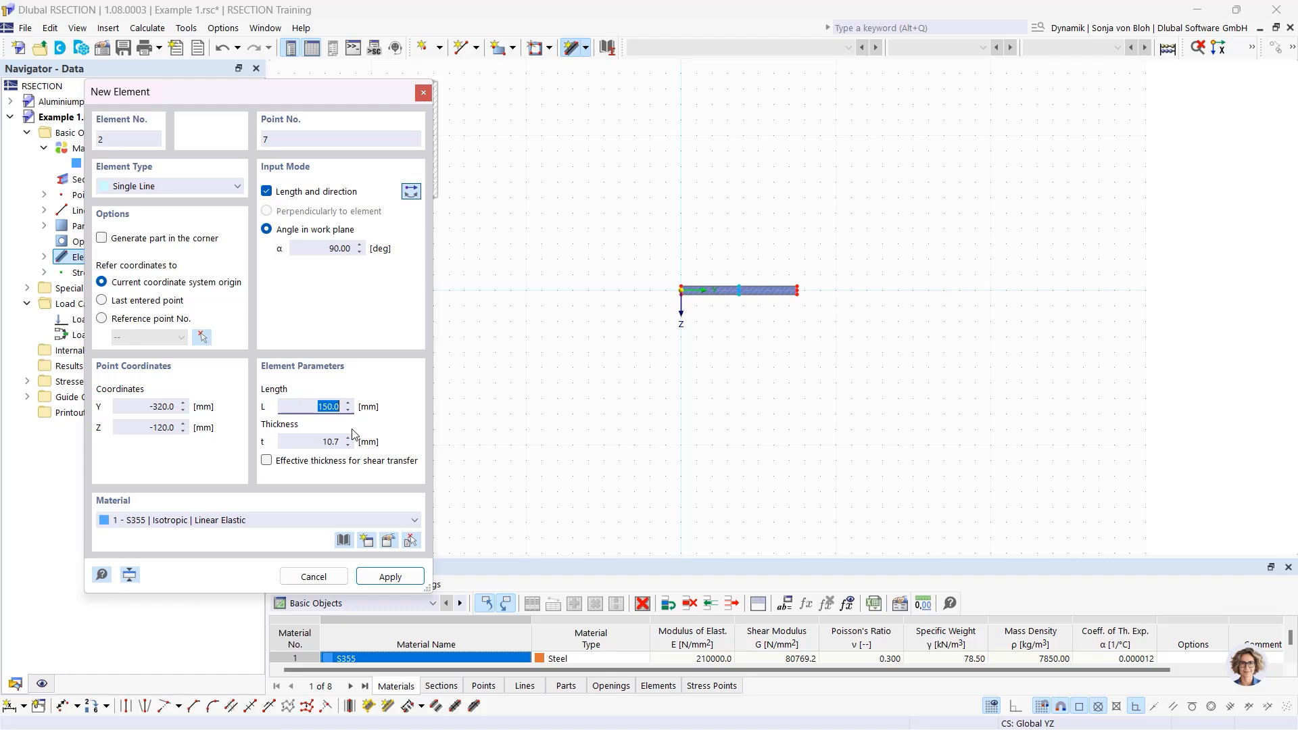
pyautogui.write('289.3')
pyautogui.click(351, 447)
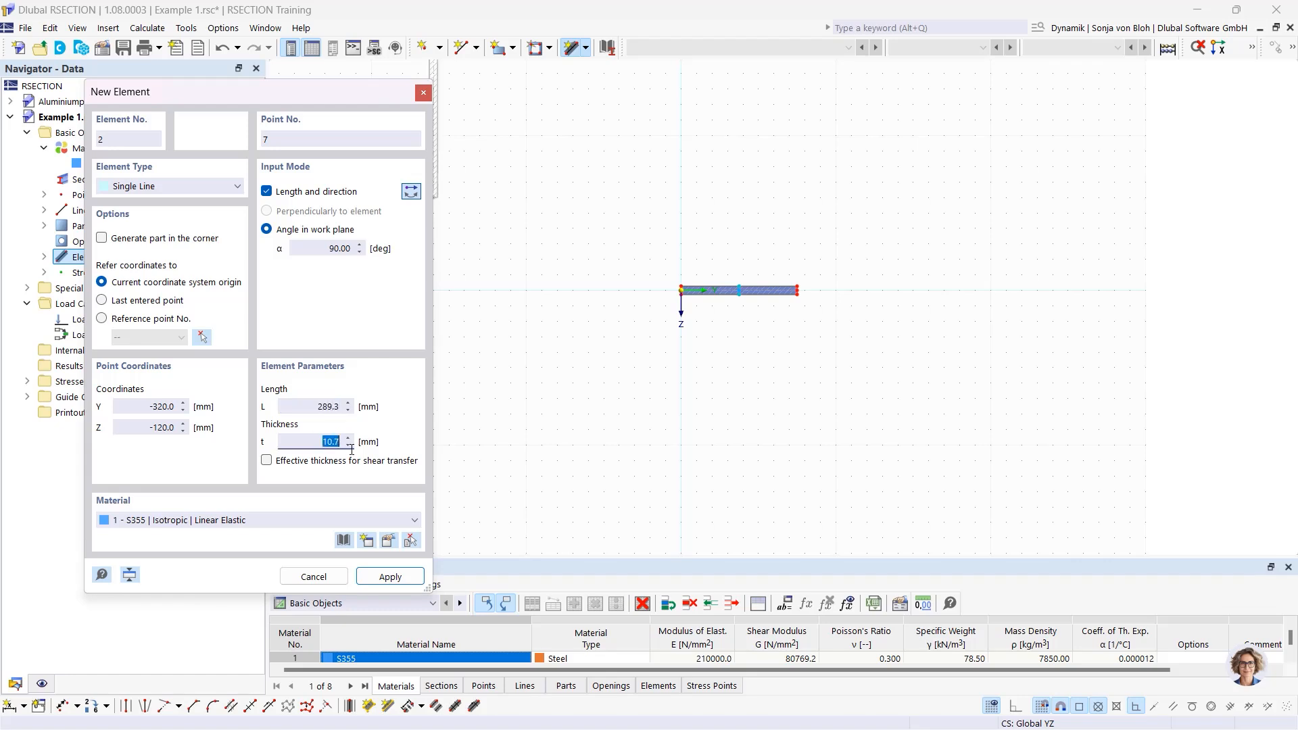
pyautogui.write('7,1')
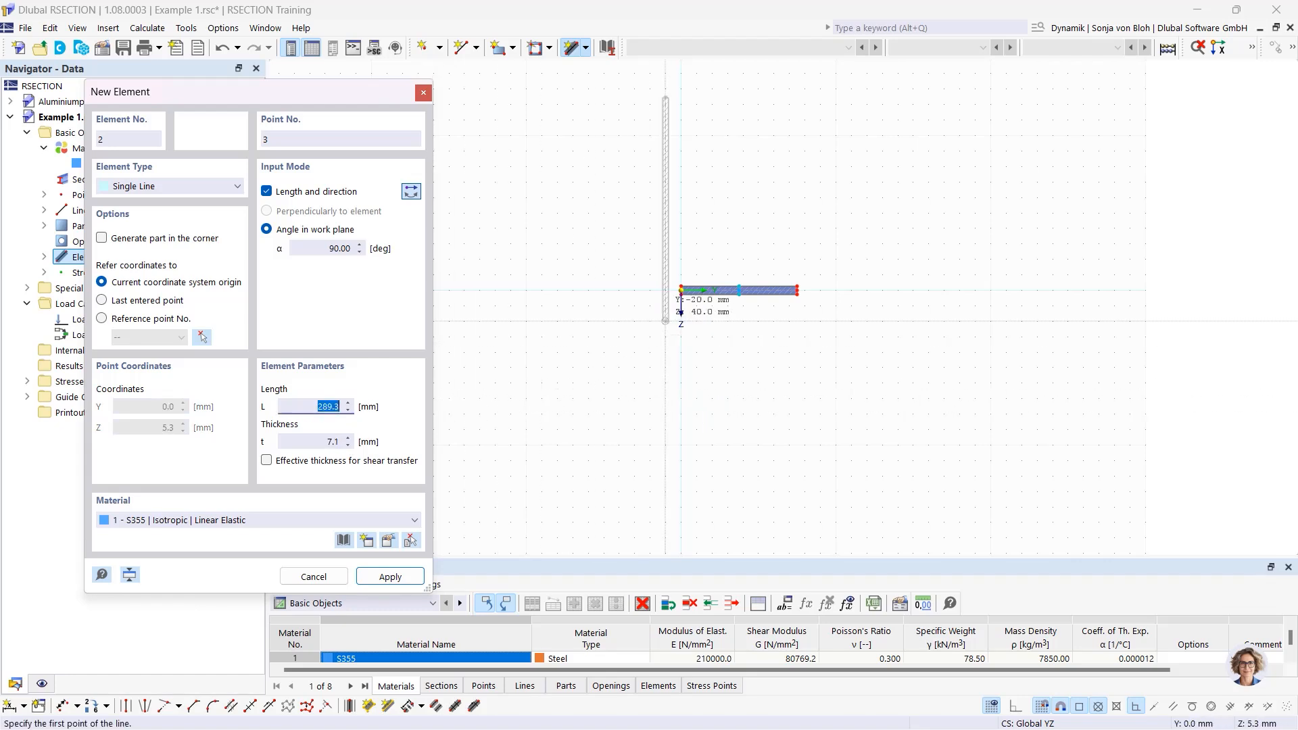
pyautogui.scroll(3, 704, 287)
pyautogui.scroll(2, 777, 292)
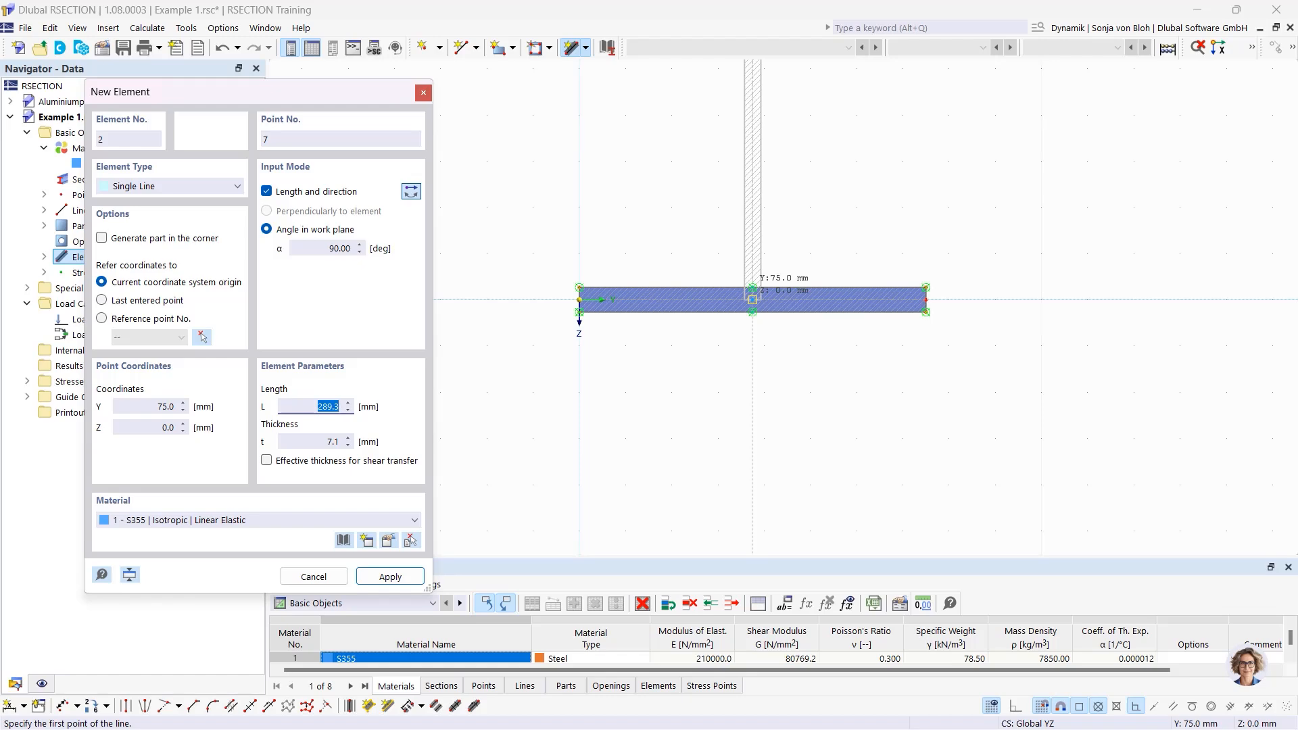
pyautogui.click(752, 299)
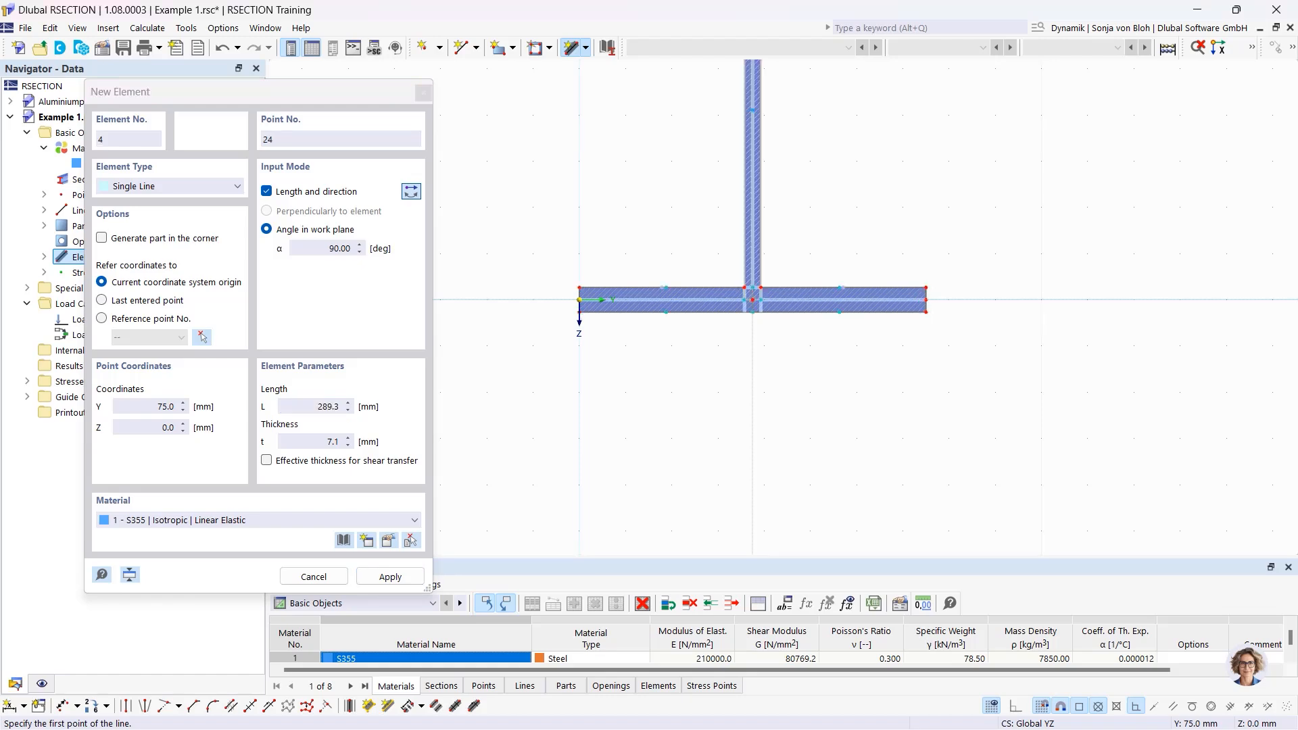
# Create the left half of the top flange at the web's upper end, 75 mm long and 10.7 mm thick at 0° with reversed direction.
pyautogui.scroll(-4, 752, 299)
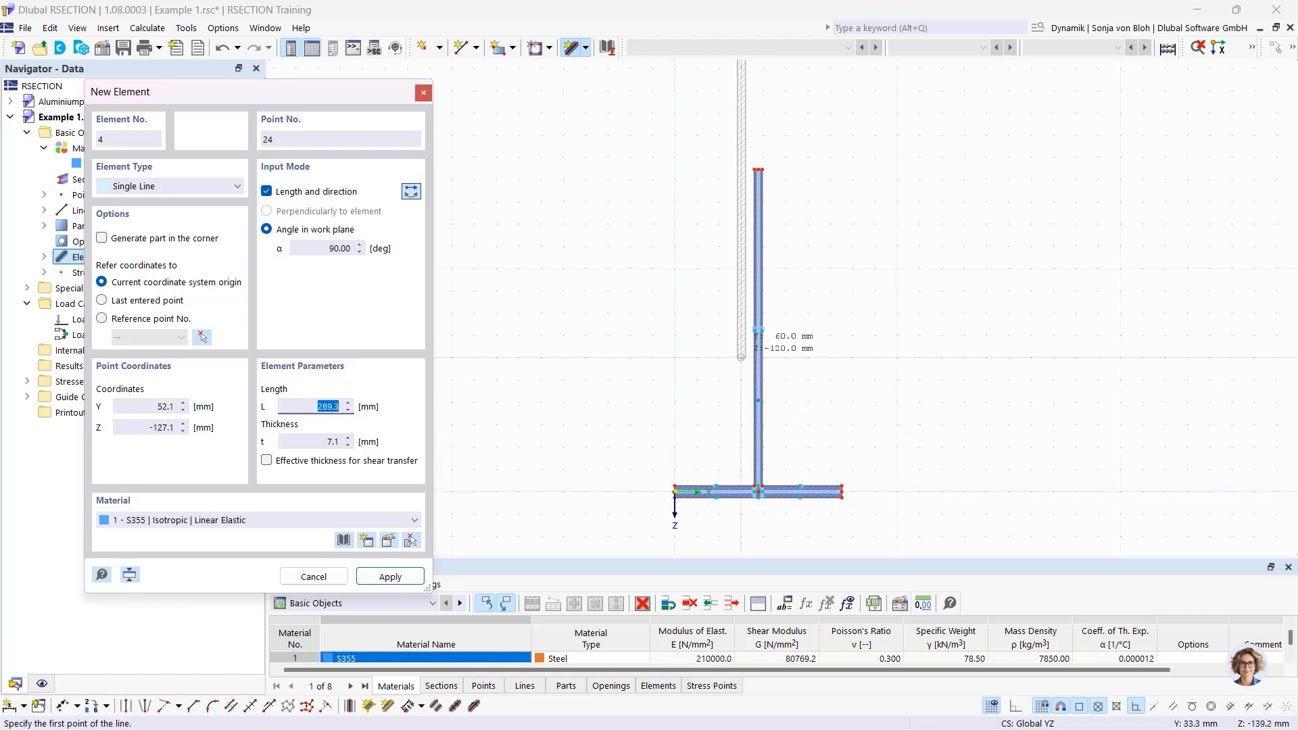
pyautogui.moveTo(325, 251); pyautogui.dragTo(425, 255)
pyautogui.press('Tab')
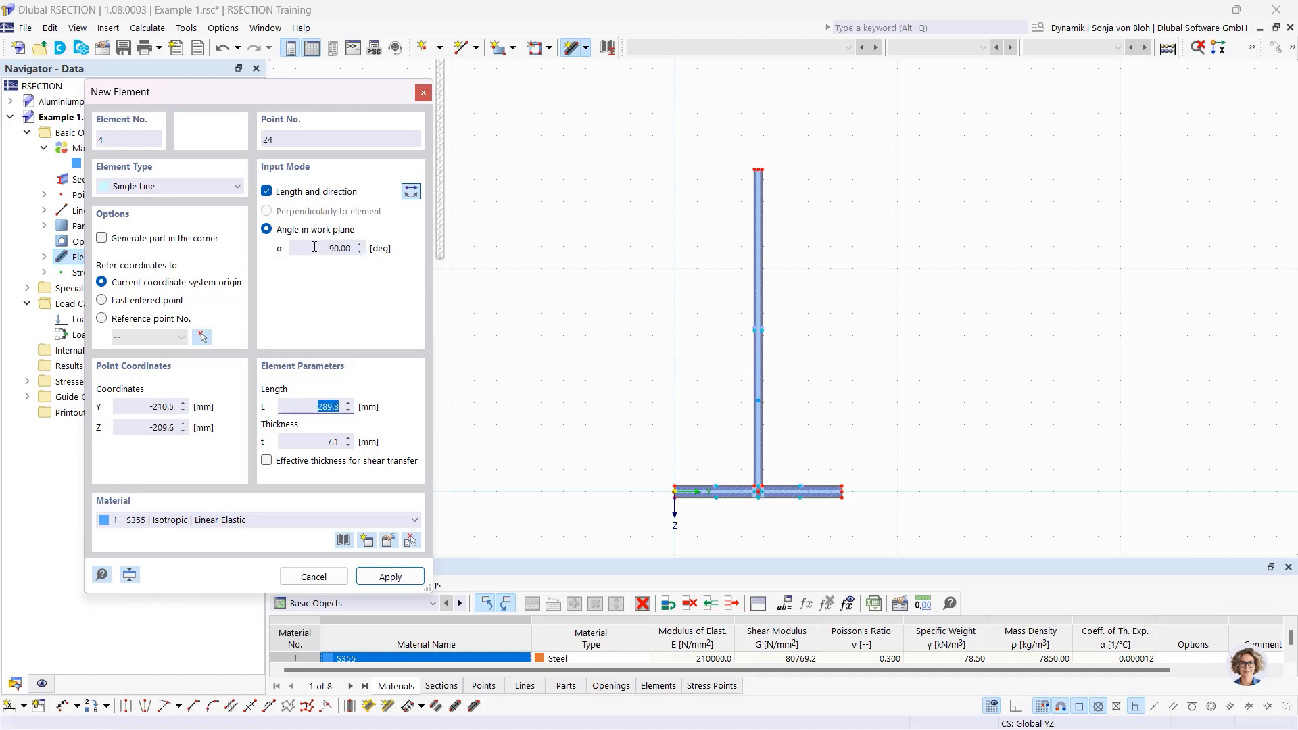
pyautogui.click(360, 248)
pyautogui.write('0')
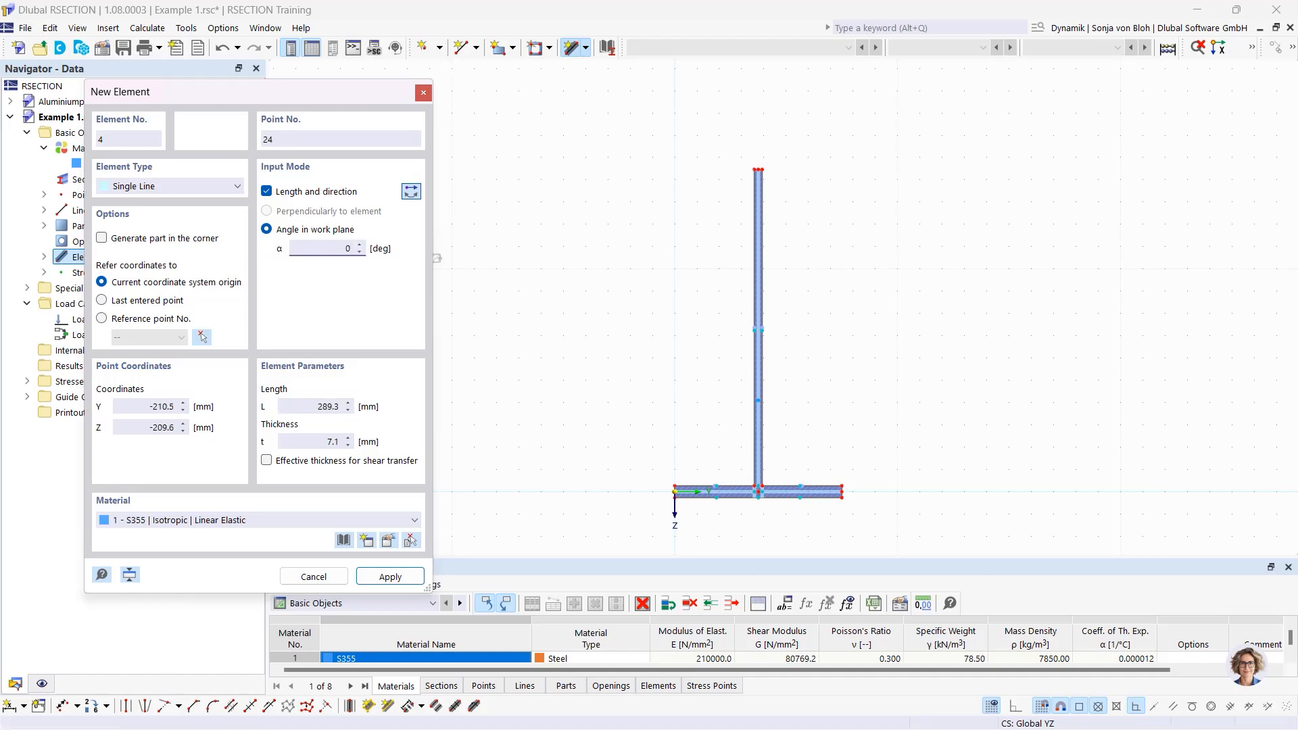
pyautogui.press('Tab')
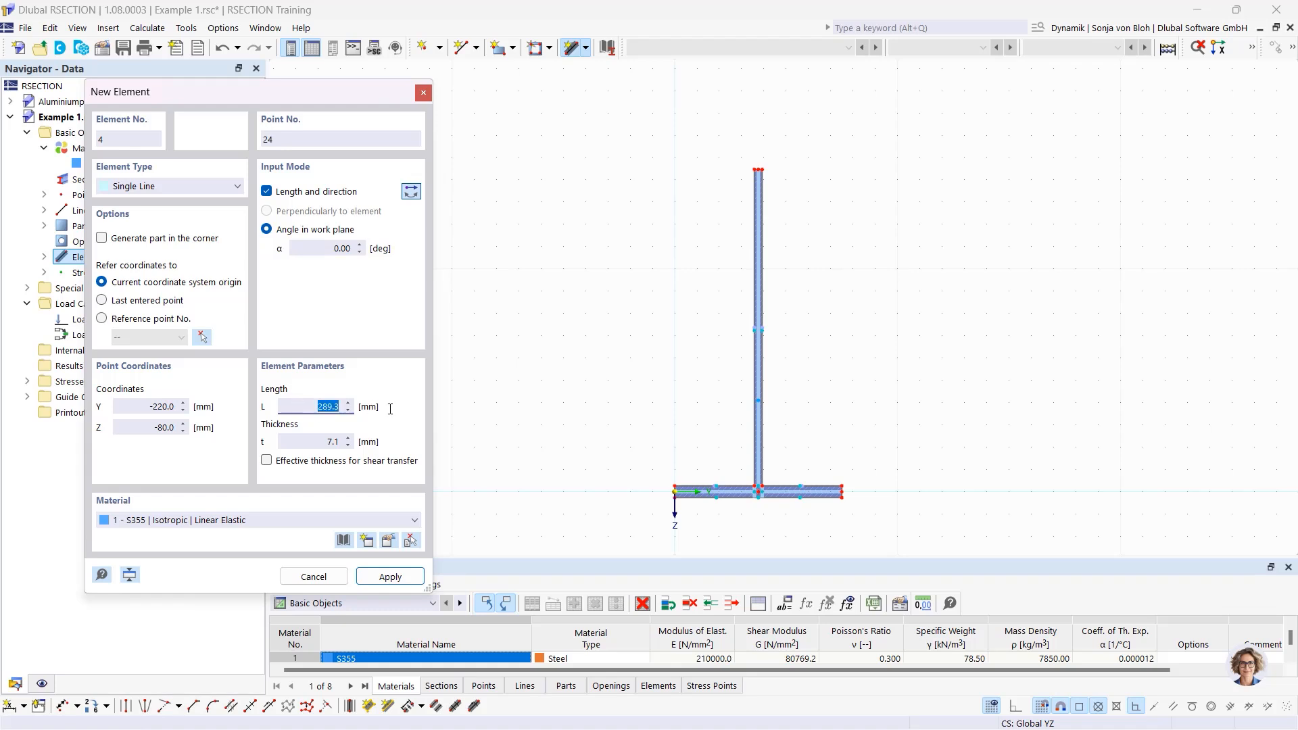
pyautogui.write('75')
pyautogui.press('Tab')
pyautogui.write('10,7')
pyautogui.press('Tab')
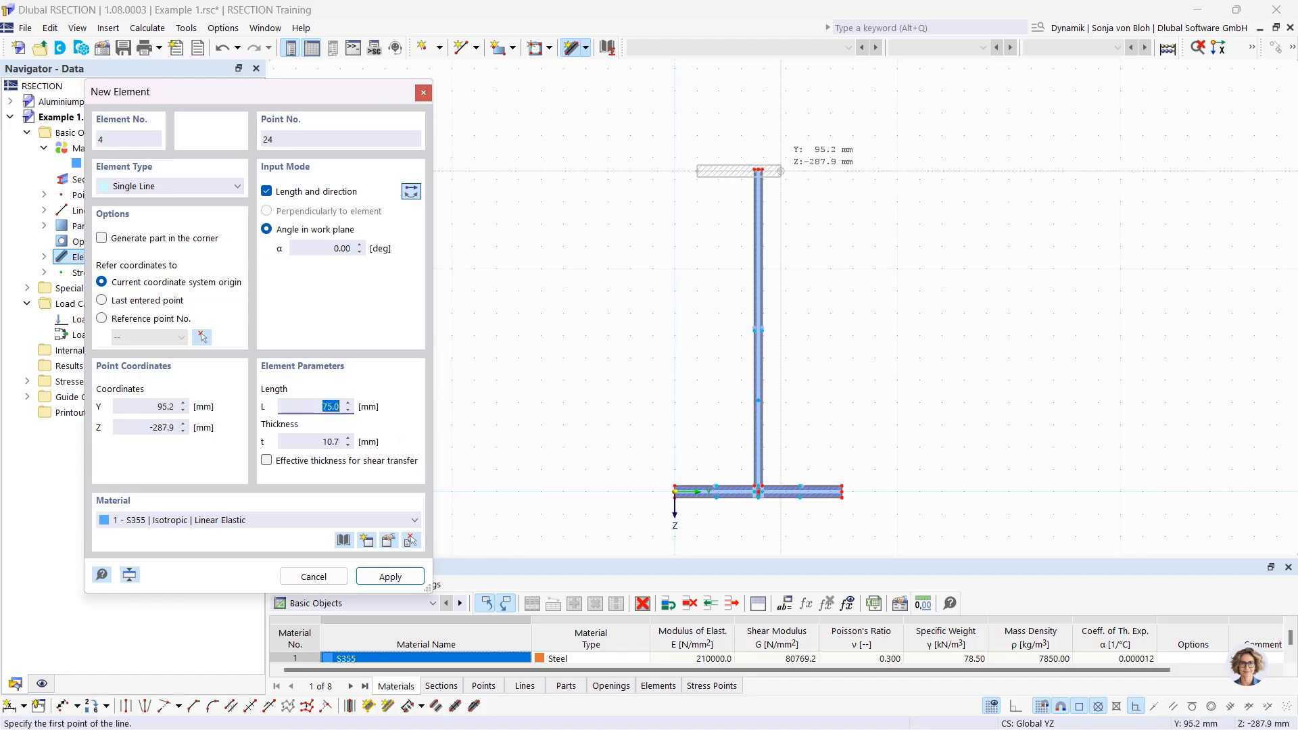
pyautogui.scroll(4, 746, 189)
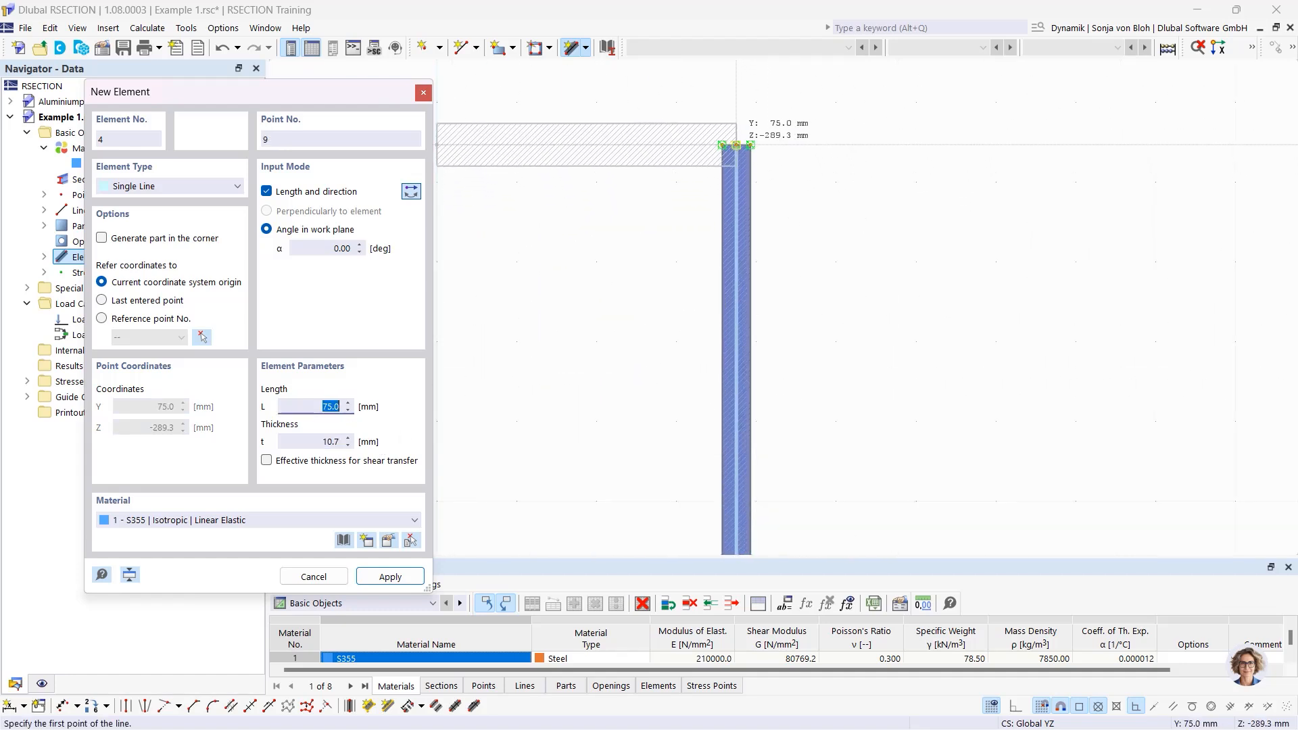
pyautogui.click(736, 145)
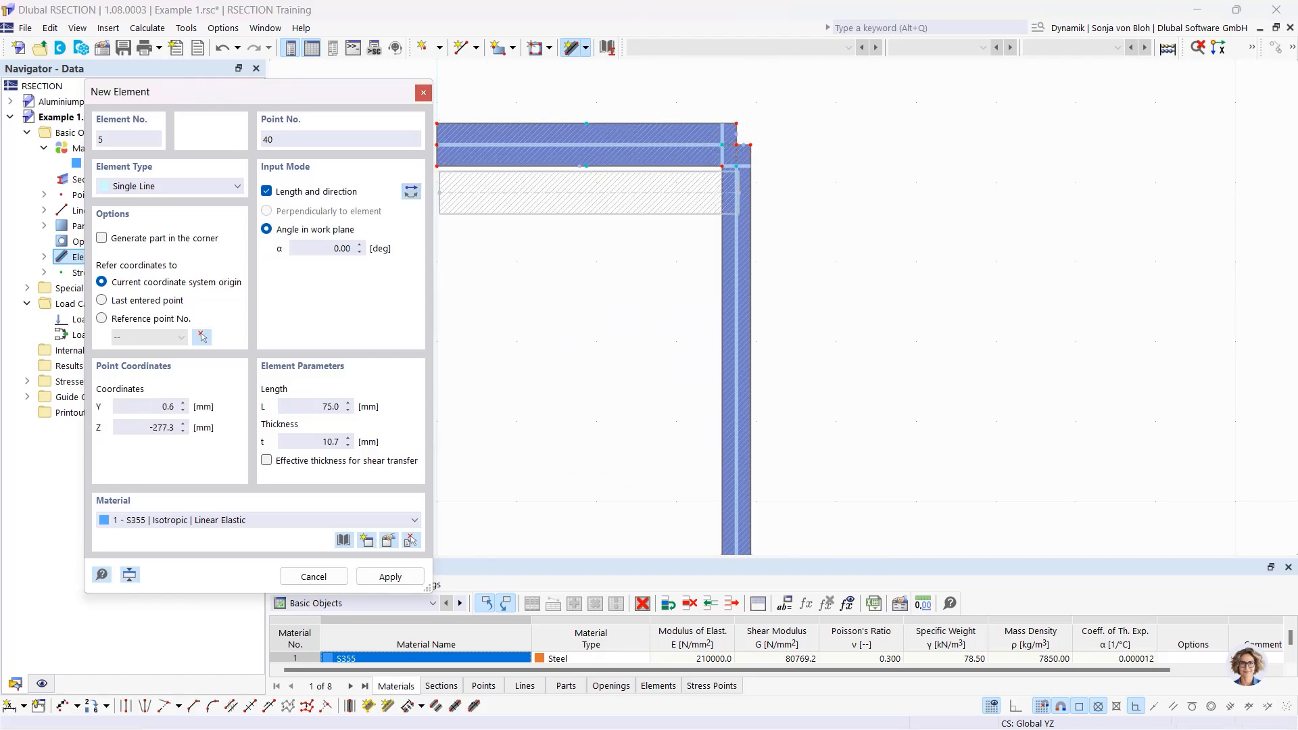
# Create the right half of the top flange from the web's upper end with the direction no longer reversed, and finish element input.
pyautogui.scroll(3, 768, 217)
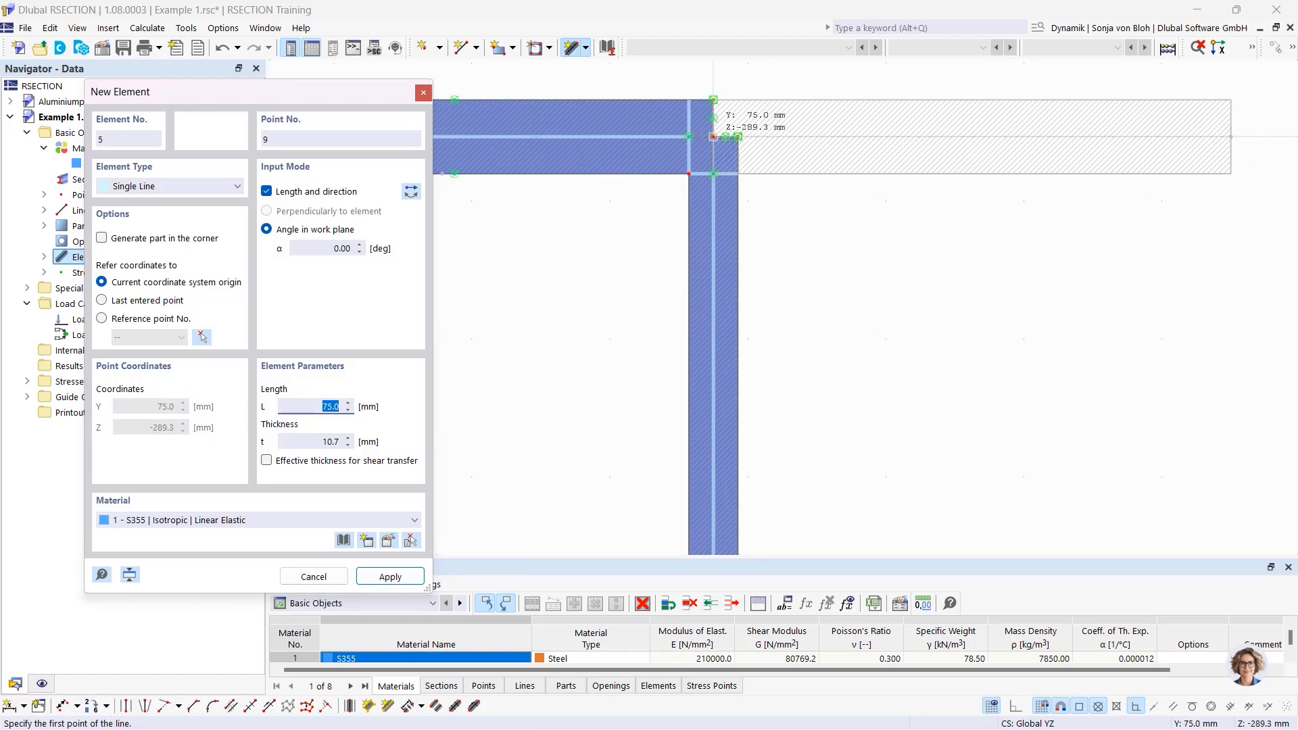
pyautogui.click(713, 137)
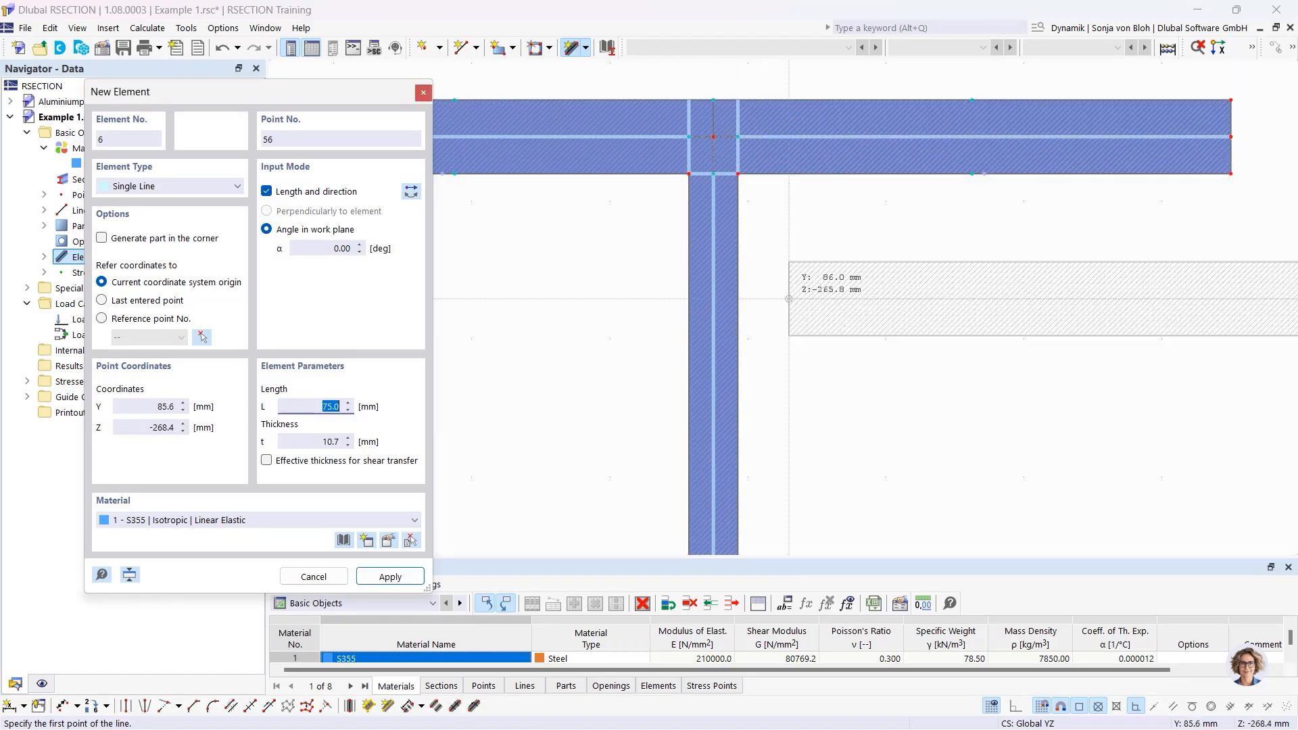
pyautogui.scroll(-3, 803, 334)
pyautogui.scroll(-5, 803, 335)
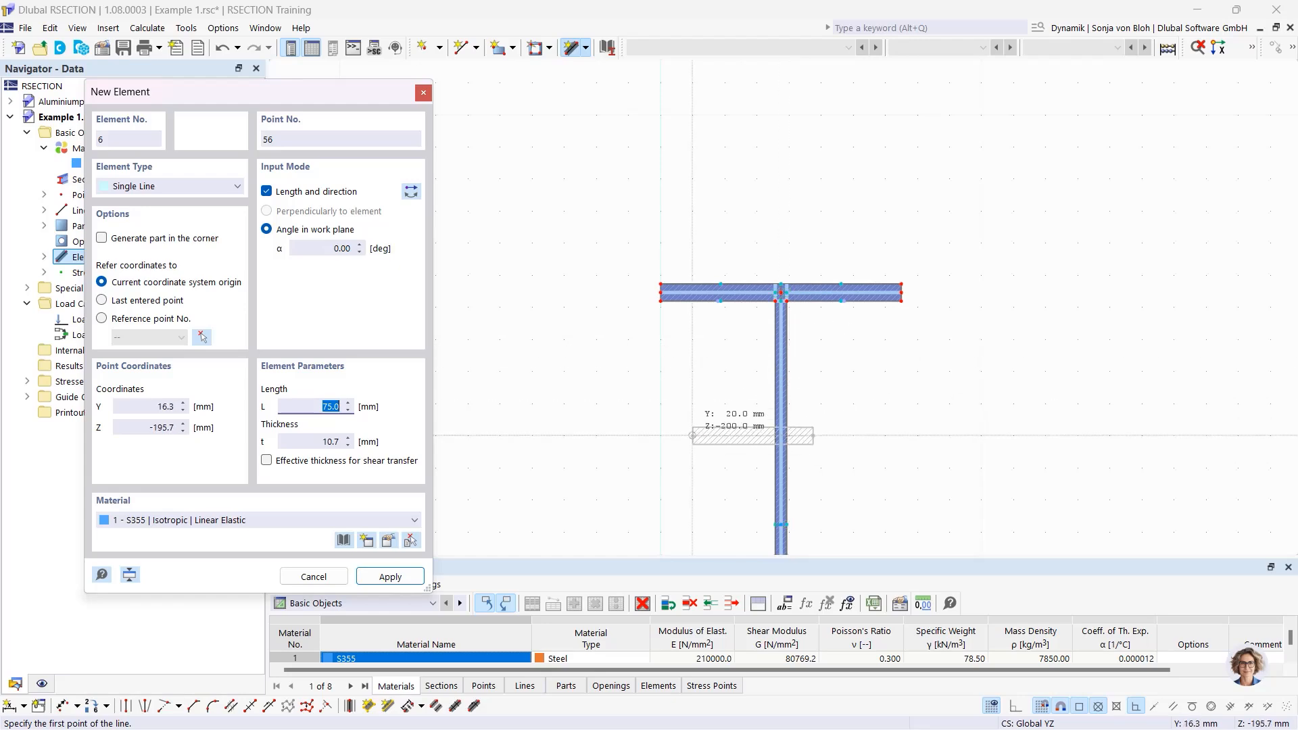
pyautogui.moveTo(684, 440); pyautogui.dragTo(670, 204, button='middle')
pyautogui.scroll(-3, 671, 203)
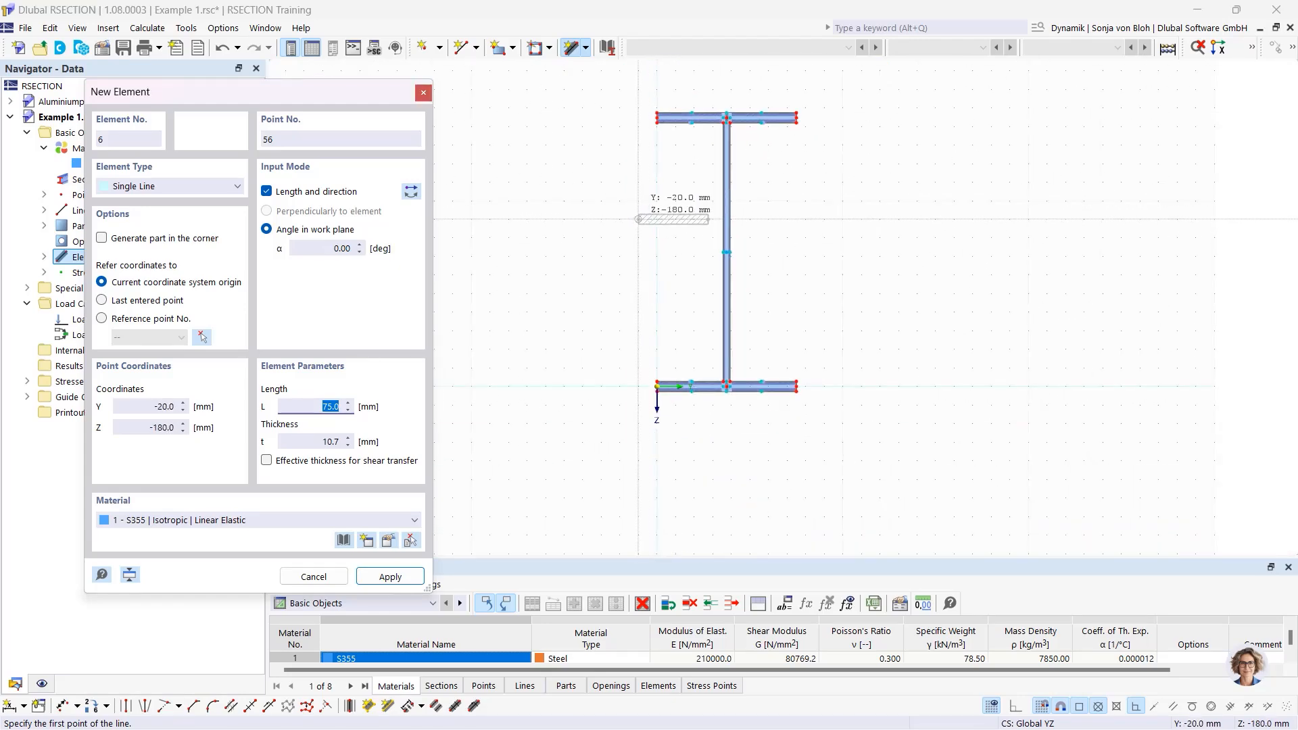
pyautogui.press('Escape')
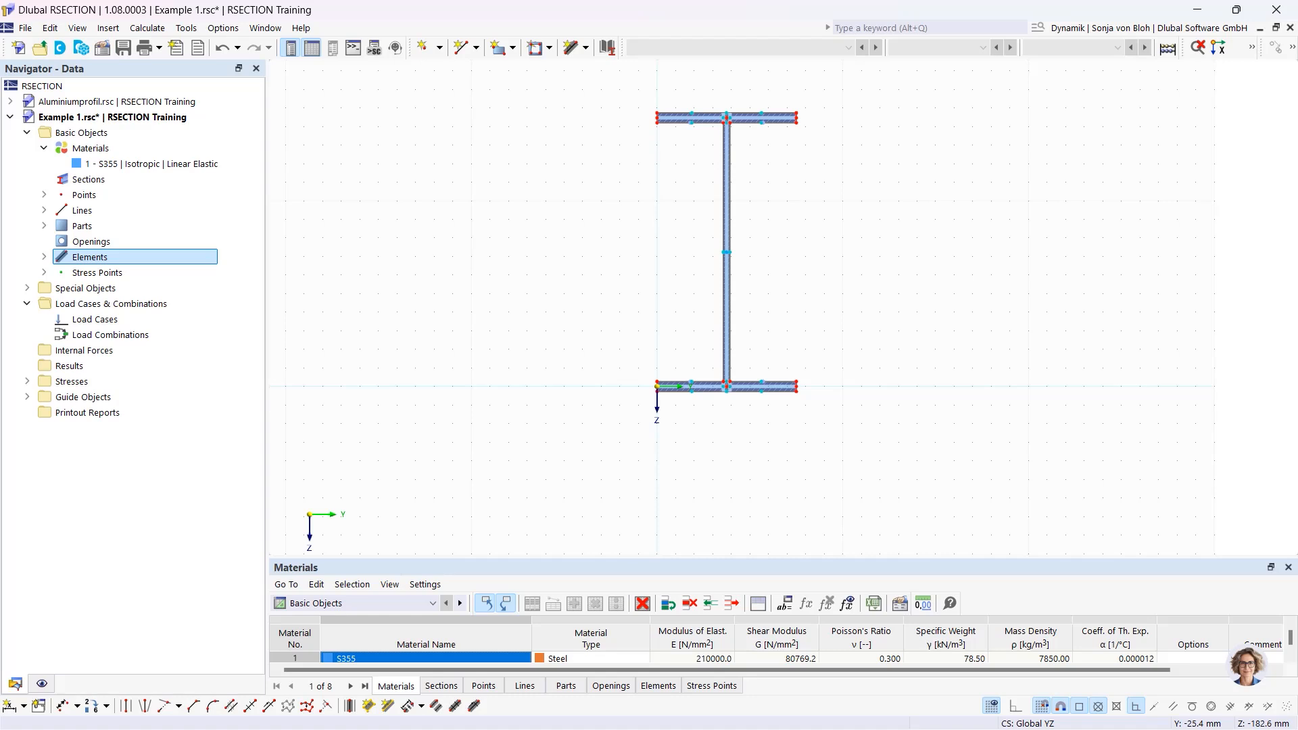
# Round both corners between the top flange's underside and the web with a 15 mm radius.
pyautogui.click(213, 707)
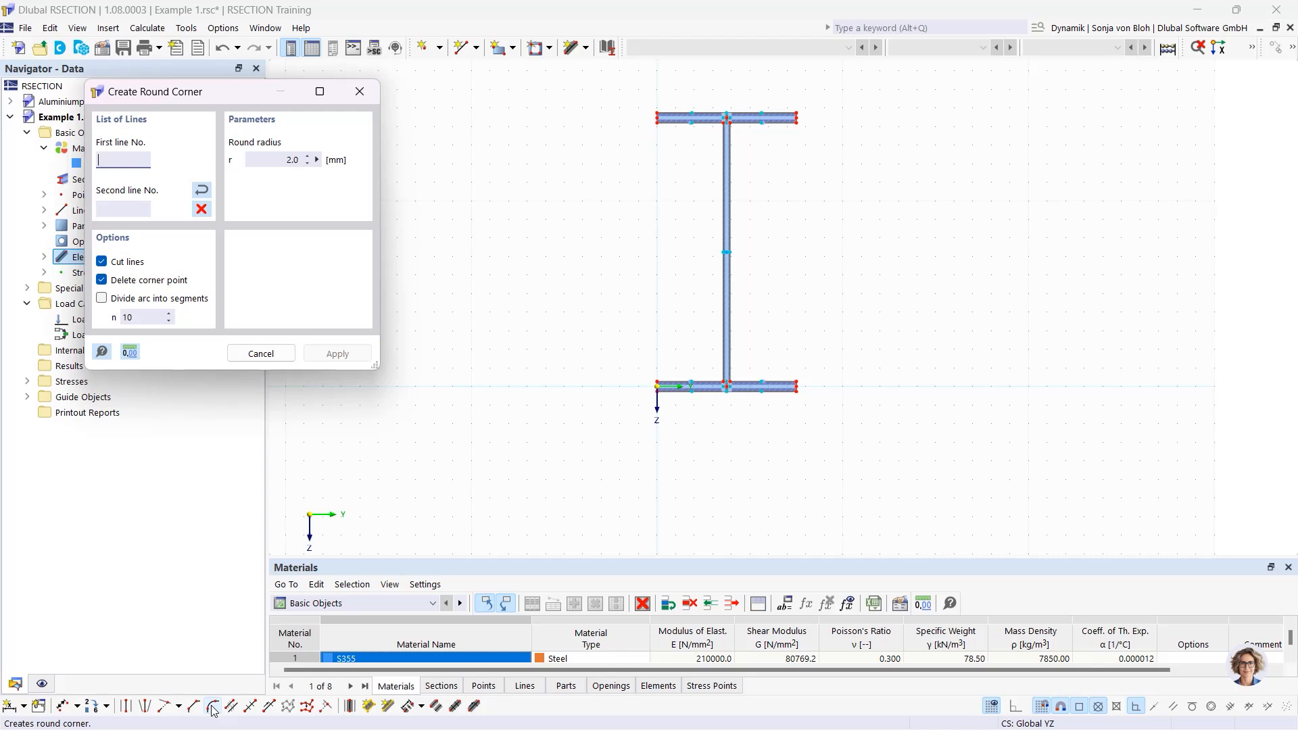
pyautogui.moveTo(226, 93); pyautogui.dragTo(331, 99)
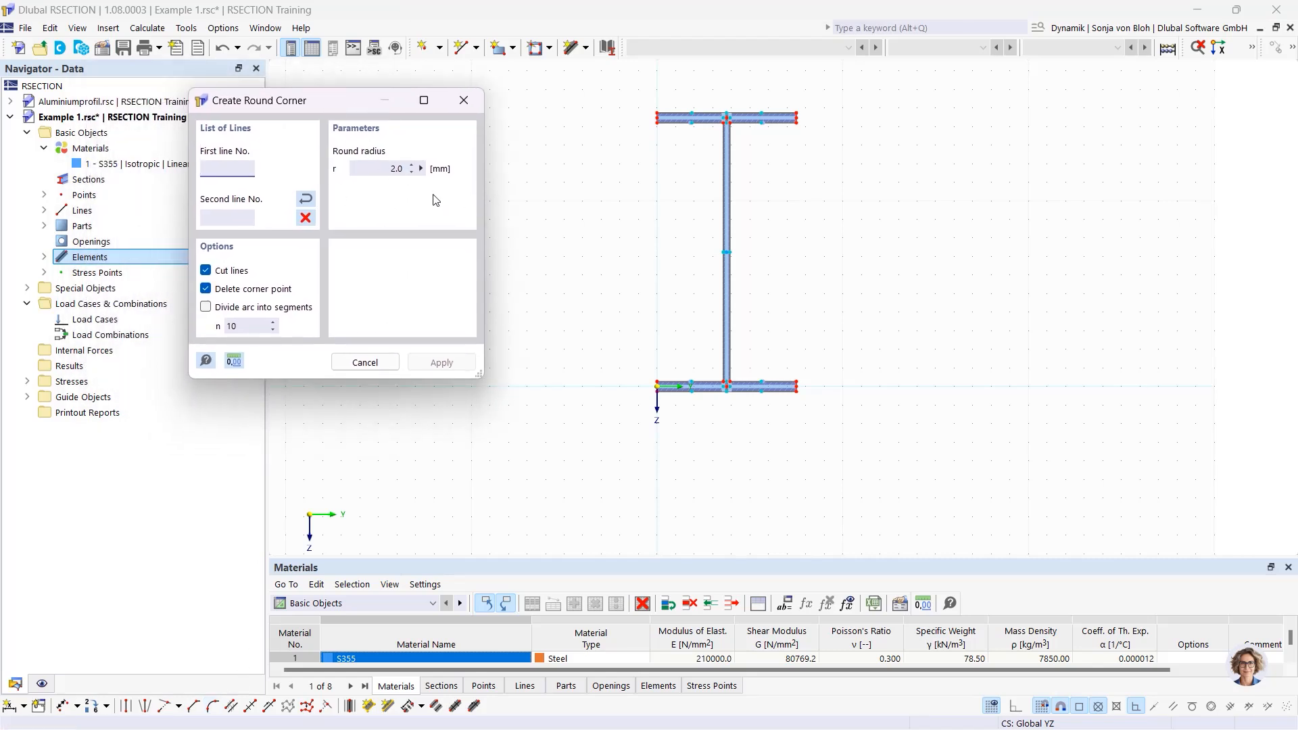
pyautogui.click(419, 168)
pyautogui.write('15')
pyautogui.scroll(2, 659, 127)
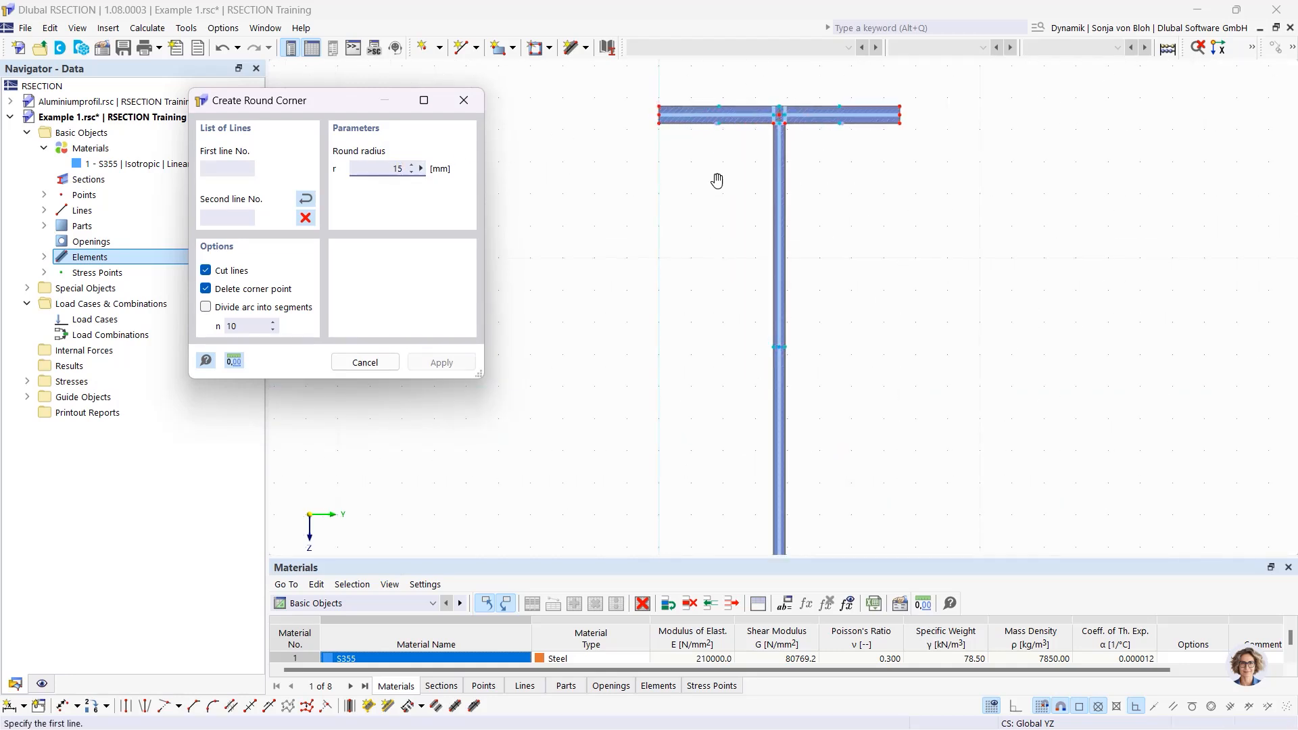
pyautogui.moveTo(717, 180); pyautogui.dragTo(689, 275, button='middle')
pyautogui.scroll(2, 704, 261)
pyautogui.click(703, 218)
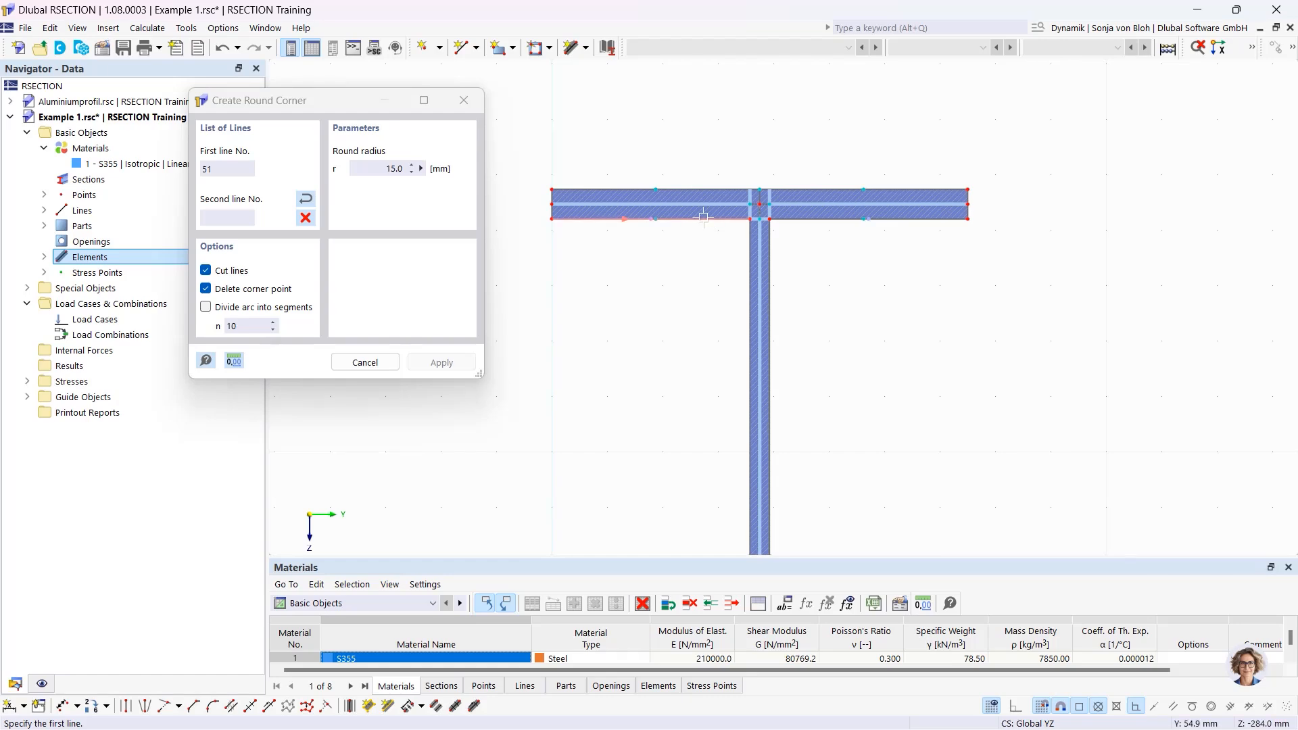
pyautogui.click(749, 274)
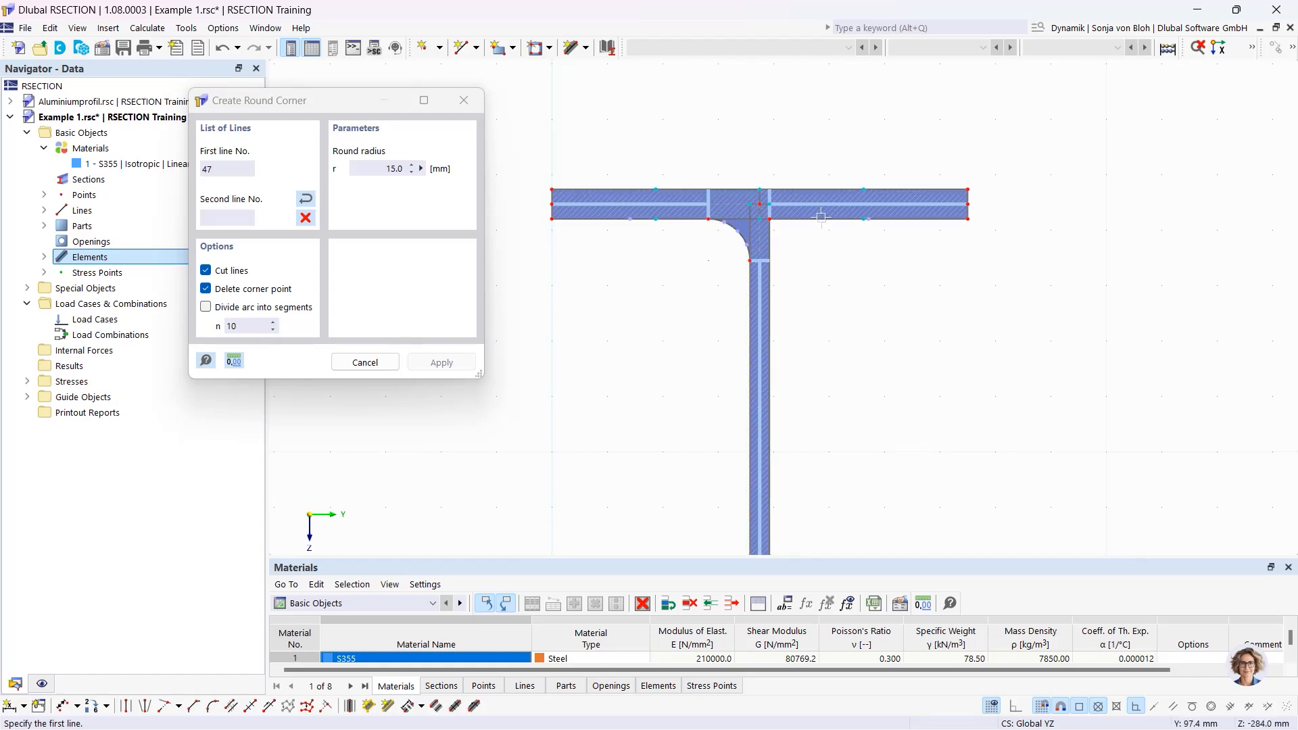
pyautogui.click(771, 252)
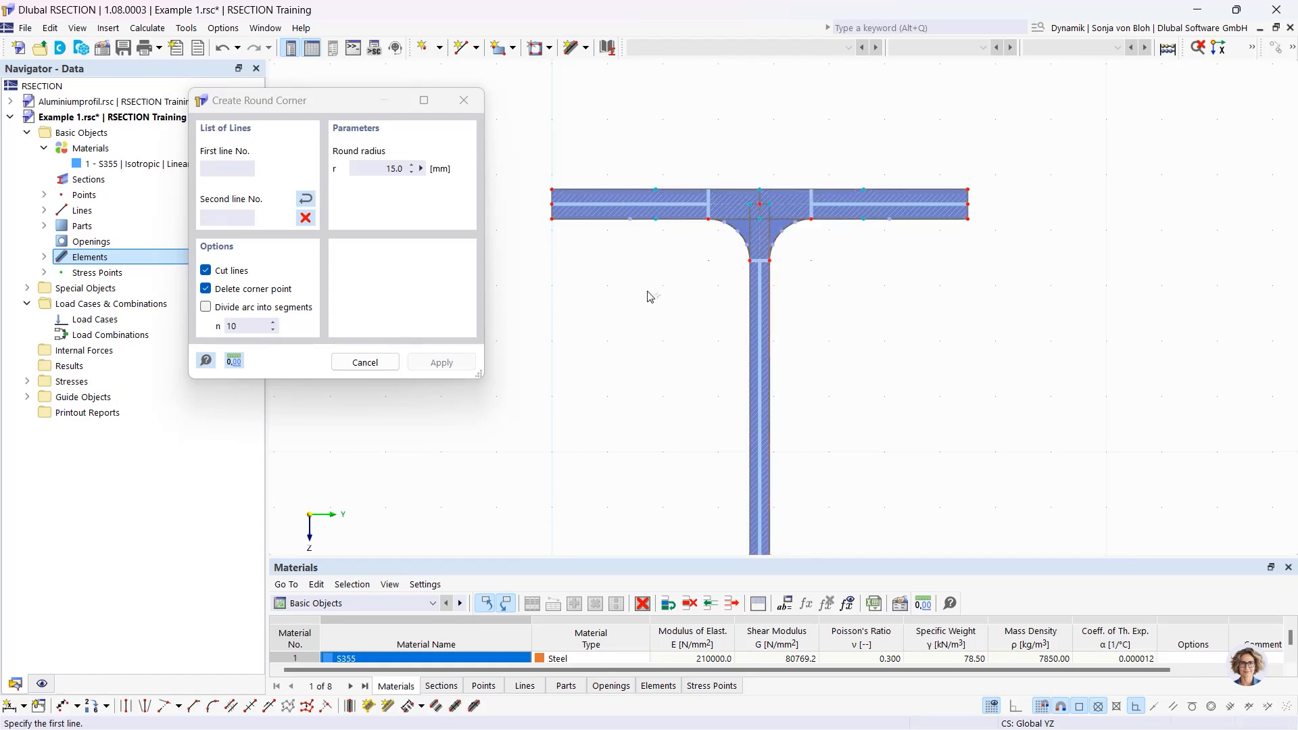
pyautogui.press('Escape')
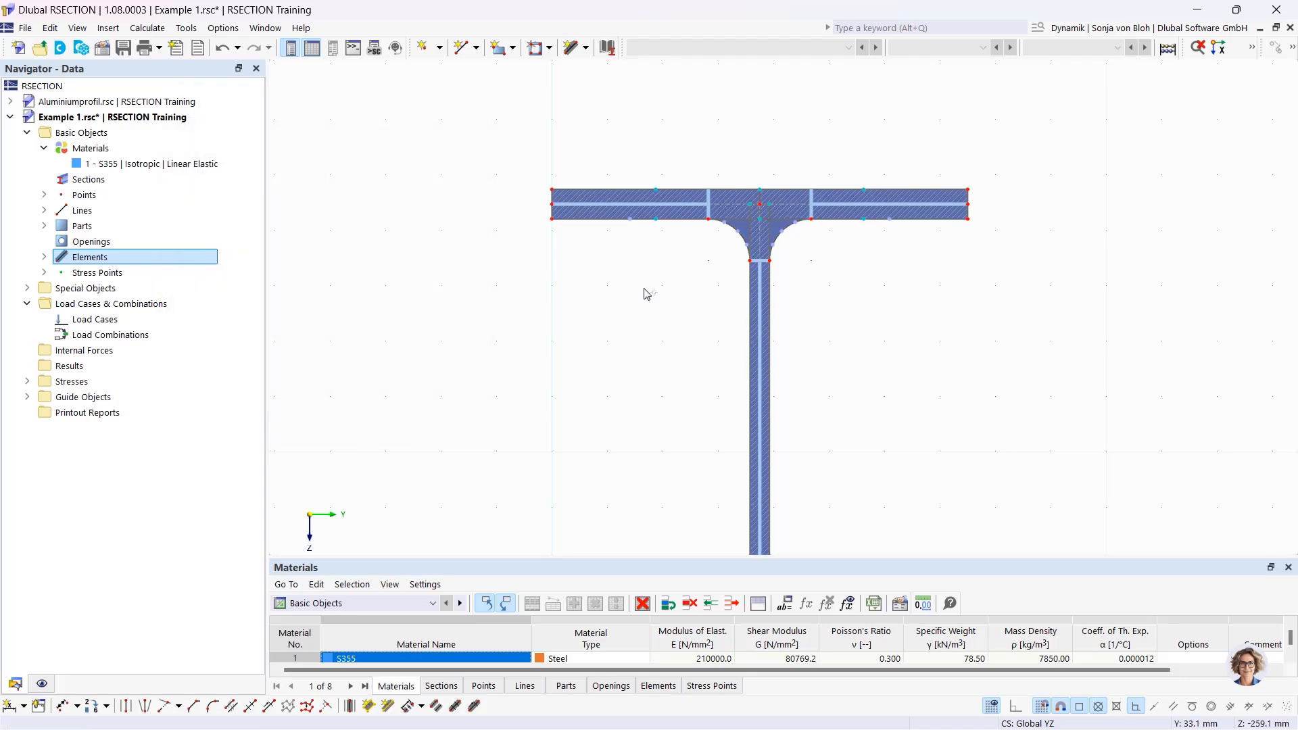
# Set up an angled corner of the Edge and Angle type with L1 as 6*sqrt(2) mm and α as 45°.
pyautogui.scroll(-3, 645, 293)
pyautogui.moveTo(613, 377); pyautogui.dragTo(583, 227, button='middle')
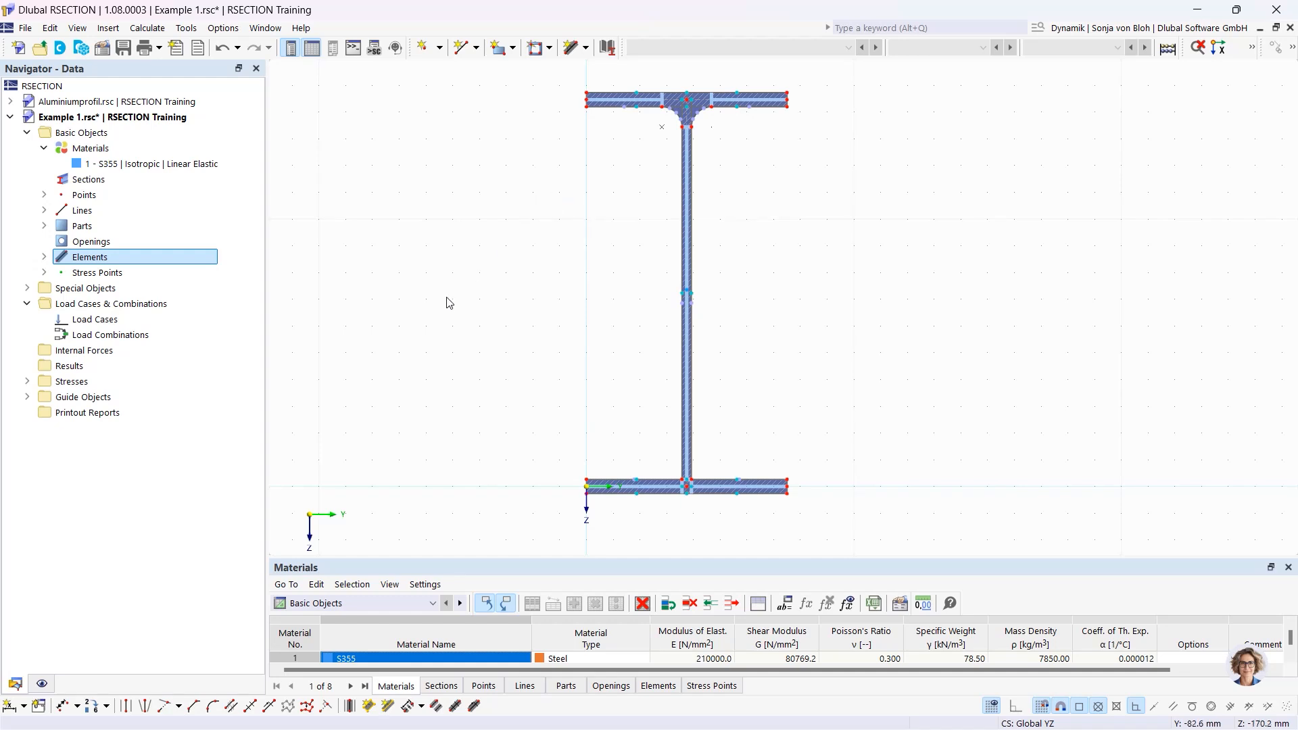
pyautogui.click(192, 708)
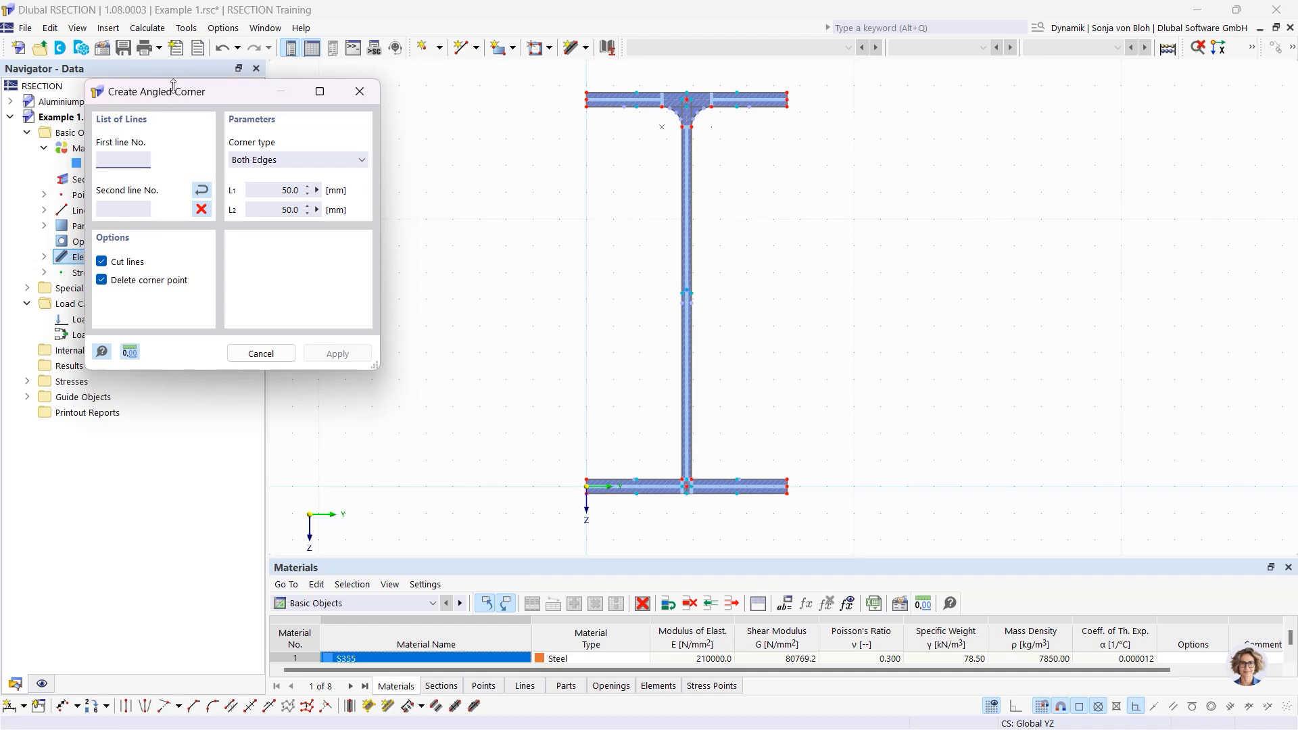
pyautogui.moveTo(173, 92); pyautogui.dragTo(263, 102)
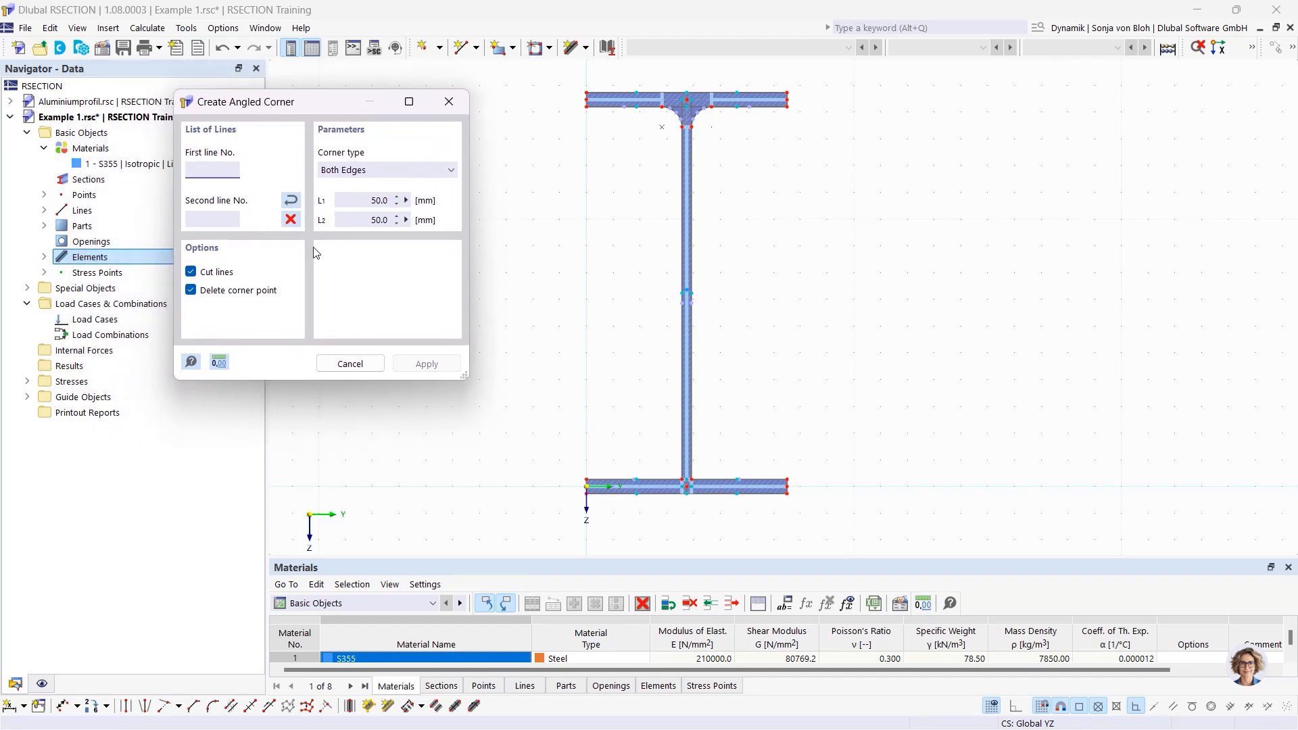
pyautogui.click(409, 171)
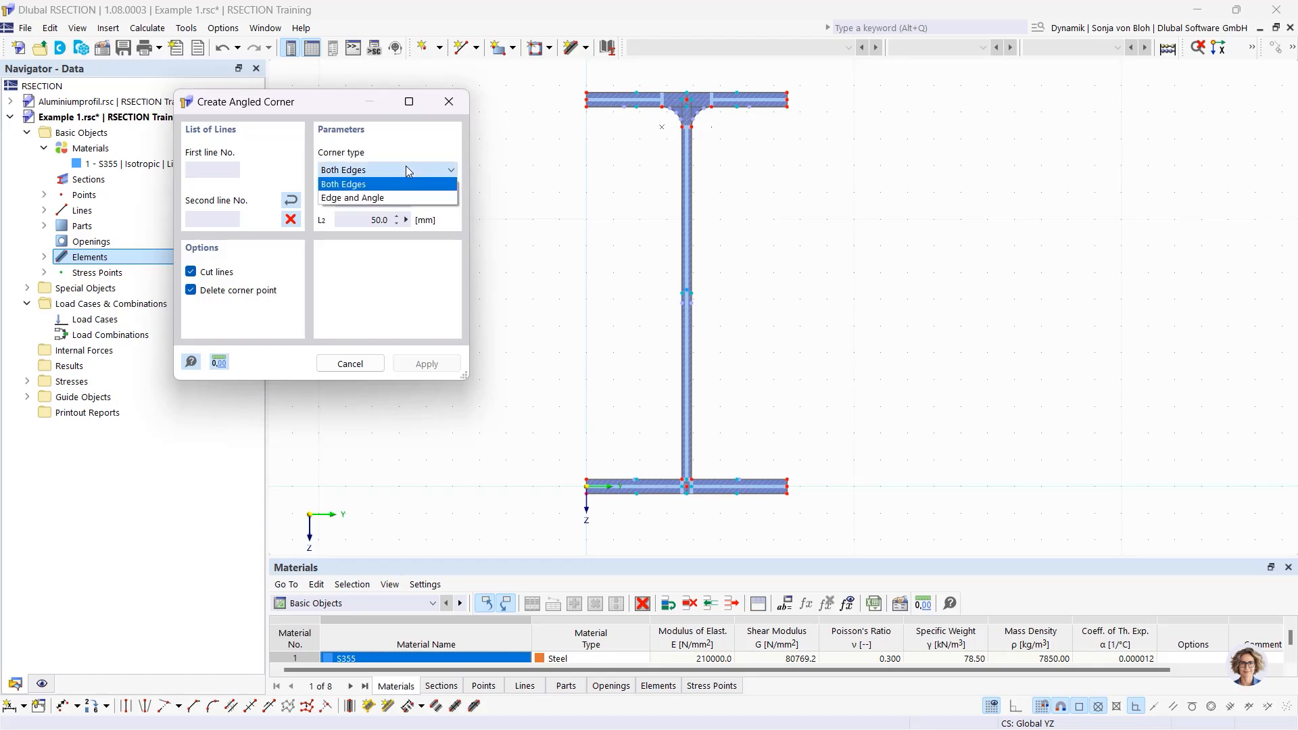
pyautogui.click(356, 200)
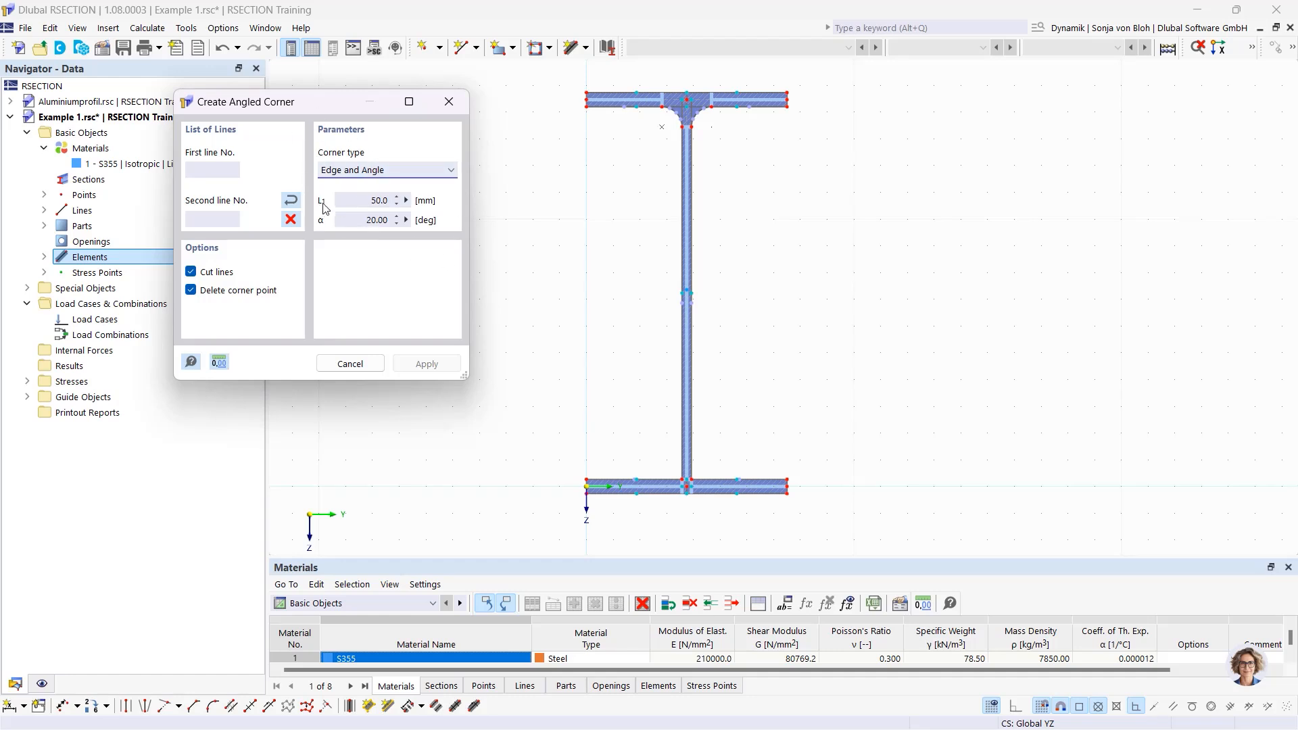
pyautogui.moveTo(357, 200); pyautogui.dragTo(415, 206)
pyautogui.write('6*sqrt(2)')
pyautogui.click(365, 220)
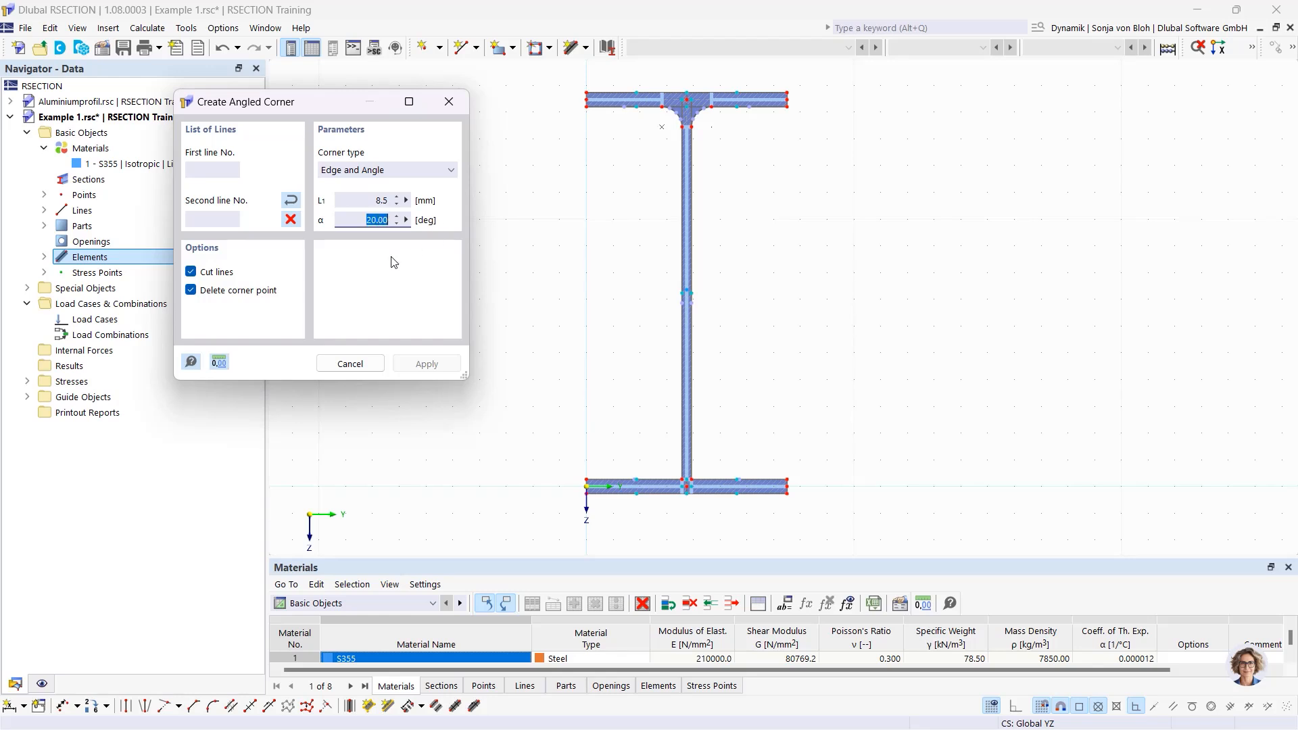
pyautogui.write('45')
# Create angled corners on both sides of the web where it meets the bottom flange's upper edge, and finish the command.
pyautogui.scroll(2, 638, 472)
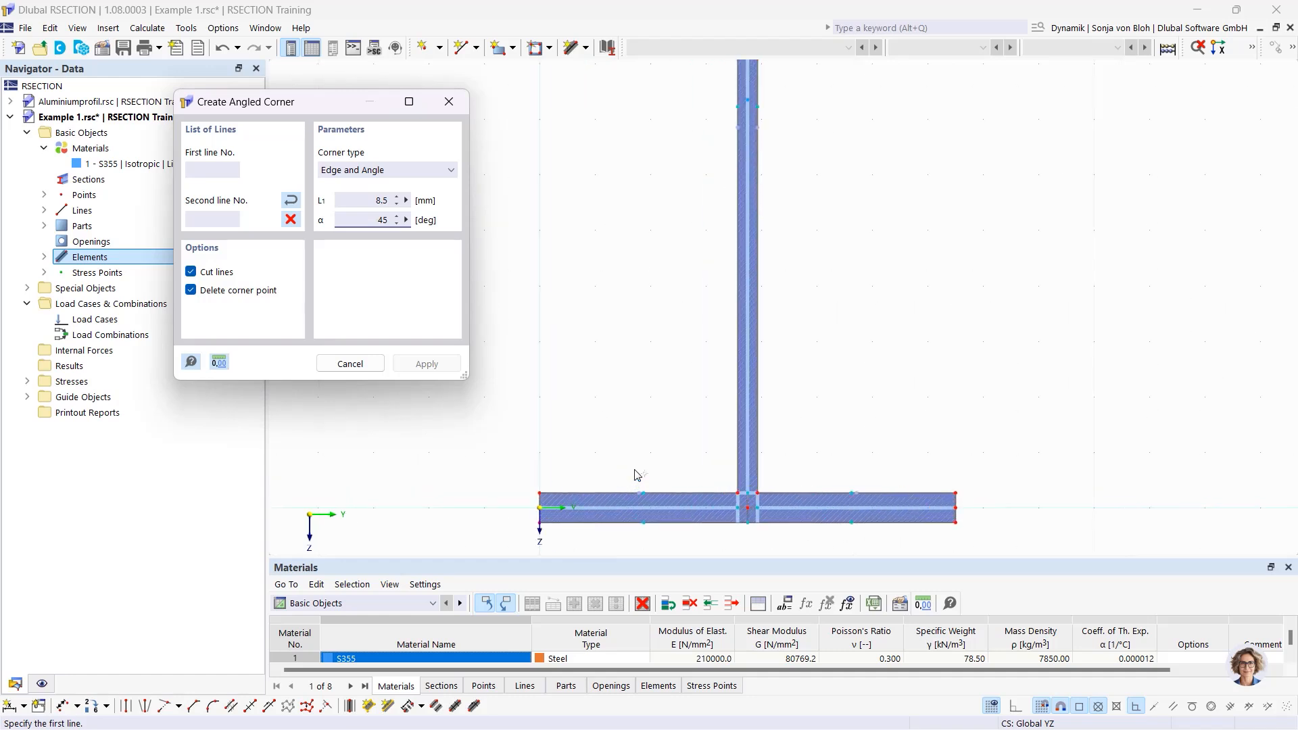
pyautogui.scroll(1, 677, 479)
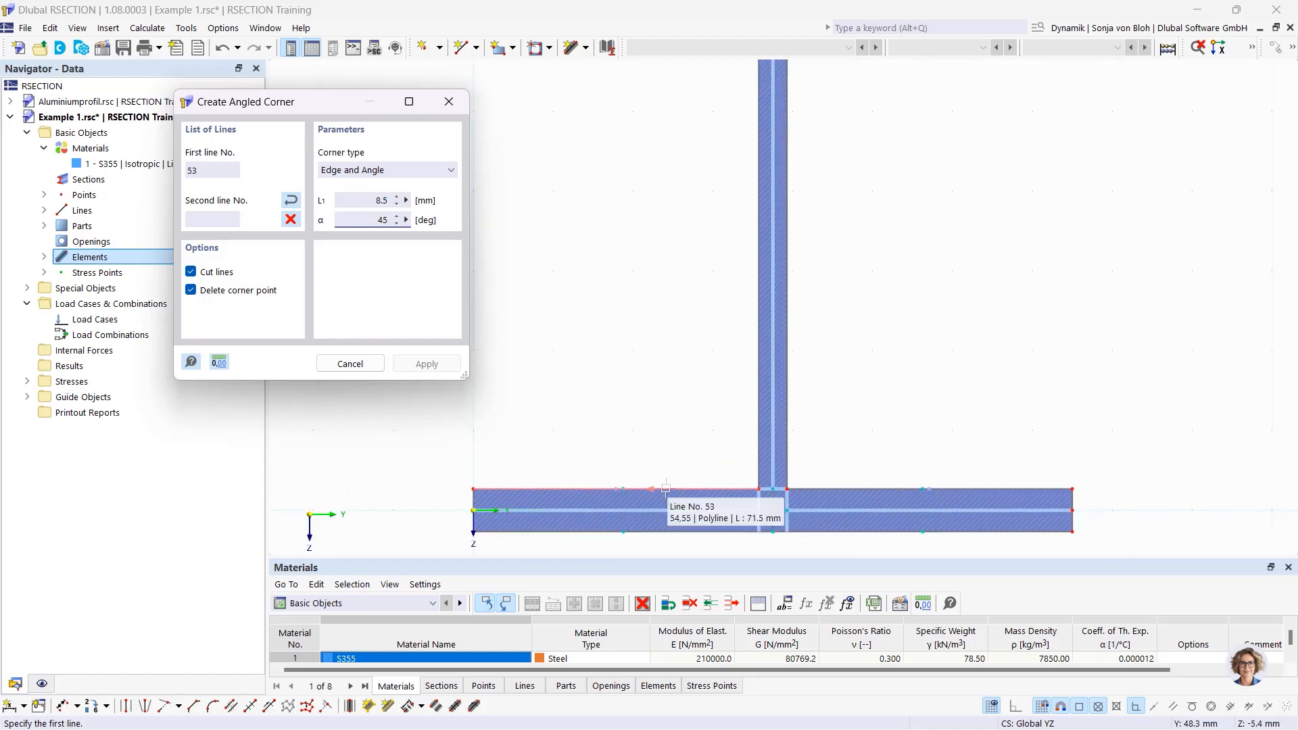
pyautogui.click(676, 489)
pyautogui.click(757, 433)
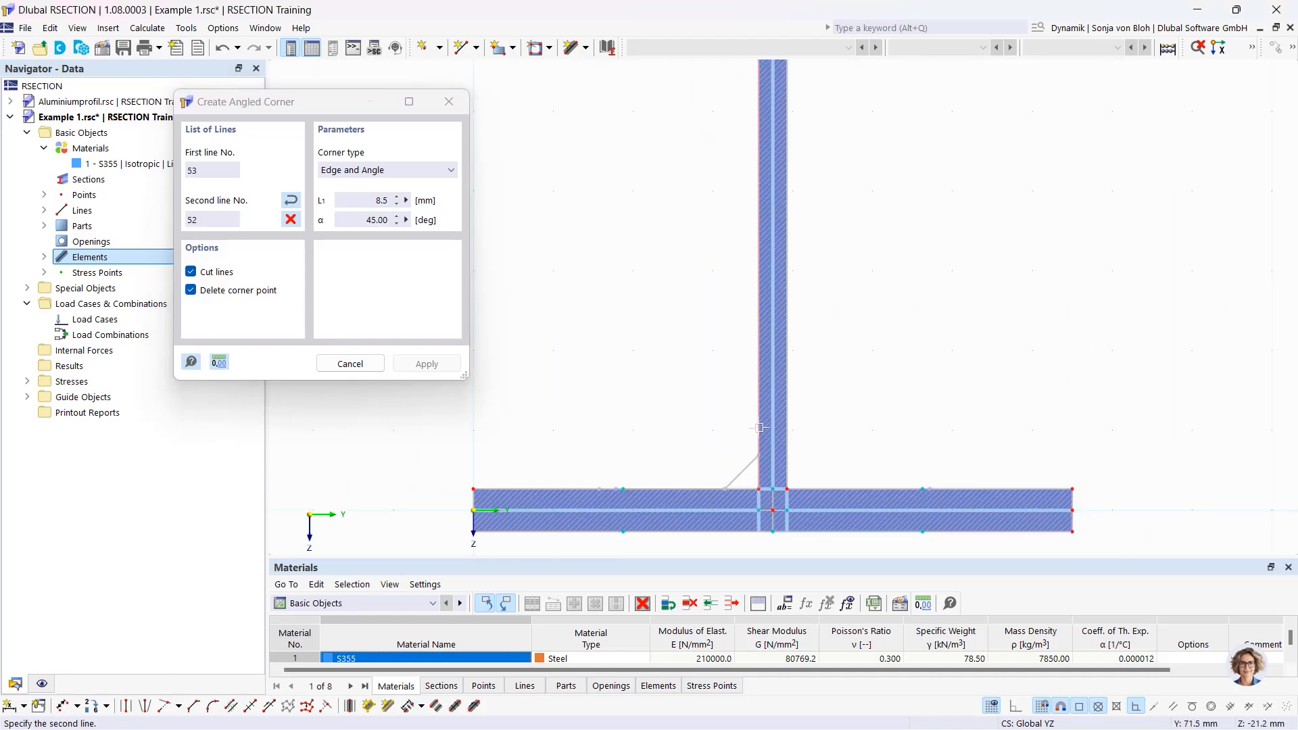
pyautogui.click(784, 420)
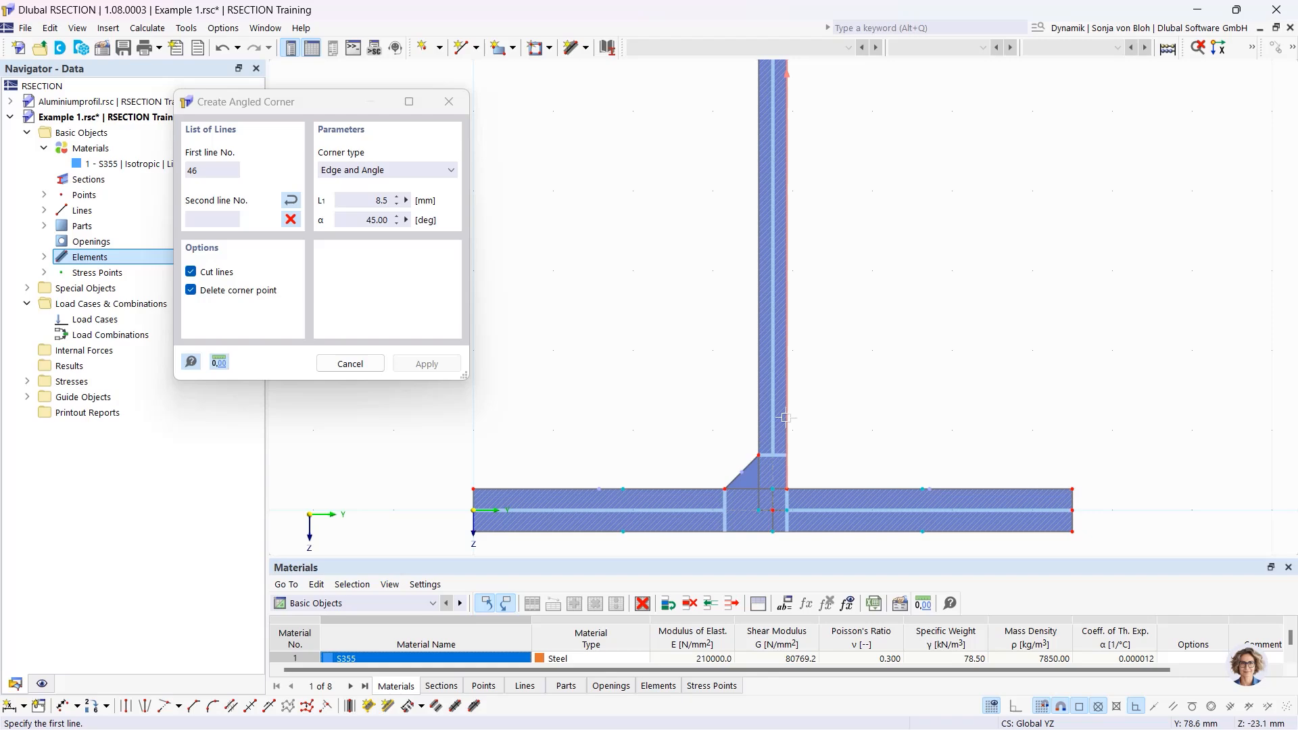
pyautogui.click(804, 489)
pyautogui.press('Escape')
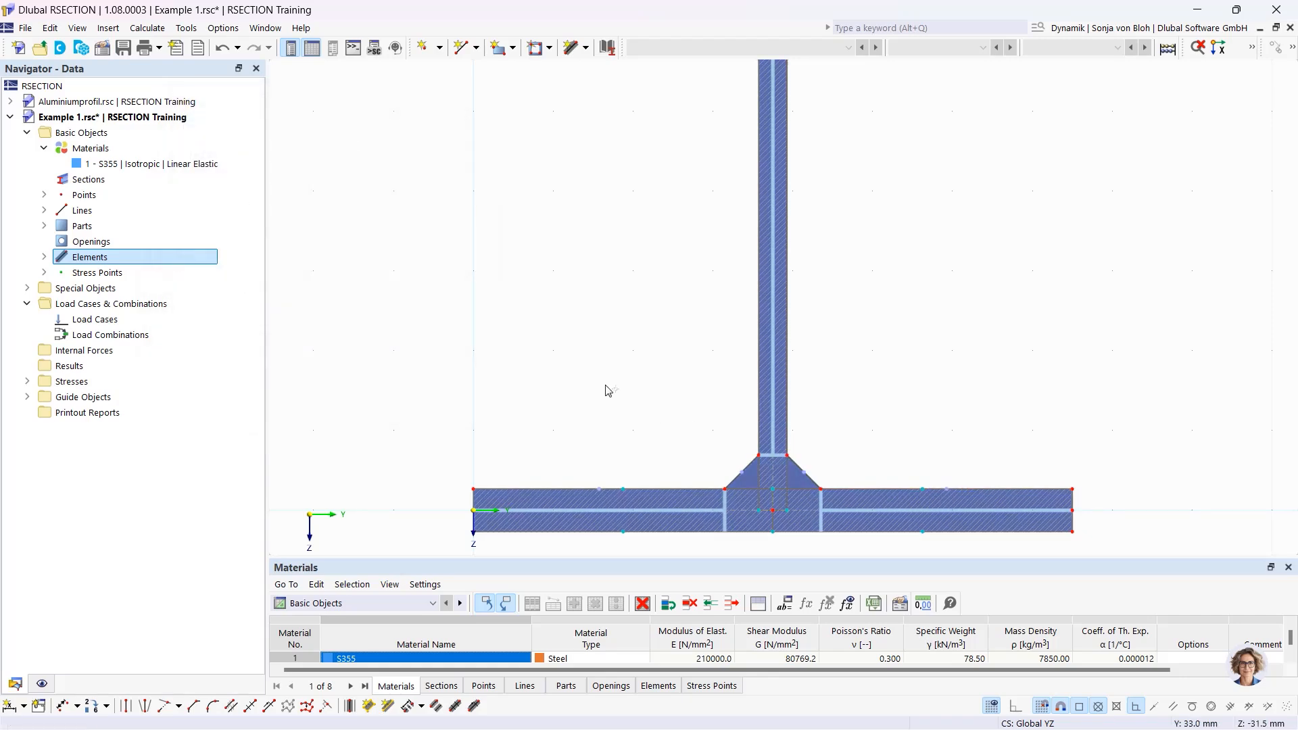
# Examine how the left and right top flange elements end at the rounded web junction.
pyautogui.scroll(-3, 606, 390)
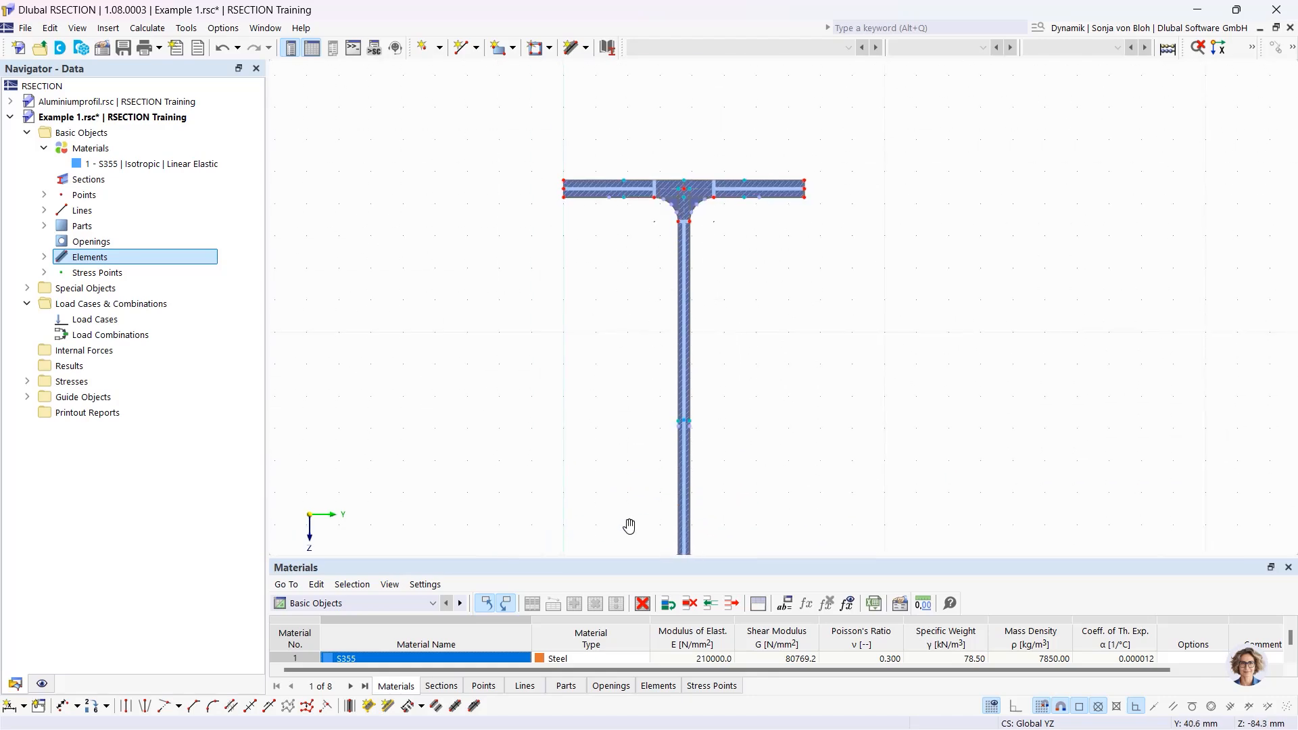
pyautogui.scroll(3, 662, 311)
pyautogui.scroll(3, 660, 306)
pyautogui.moveTo(653, 216); pyautogui.dragTo(684, 480, button='middle')
pyautogui.scroll(1, 647, 305)
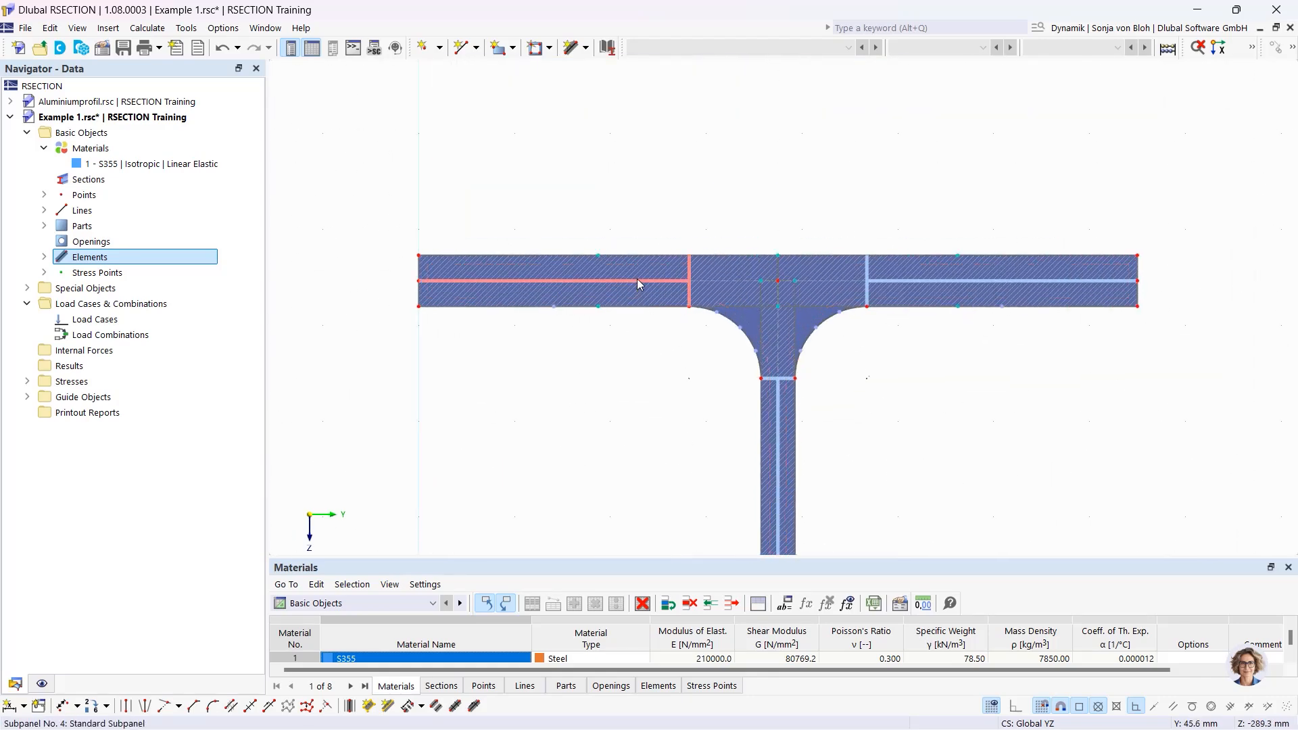
pyautogui.click(638, 279)
pyautogui.click(910, 281)
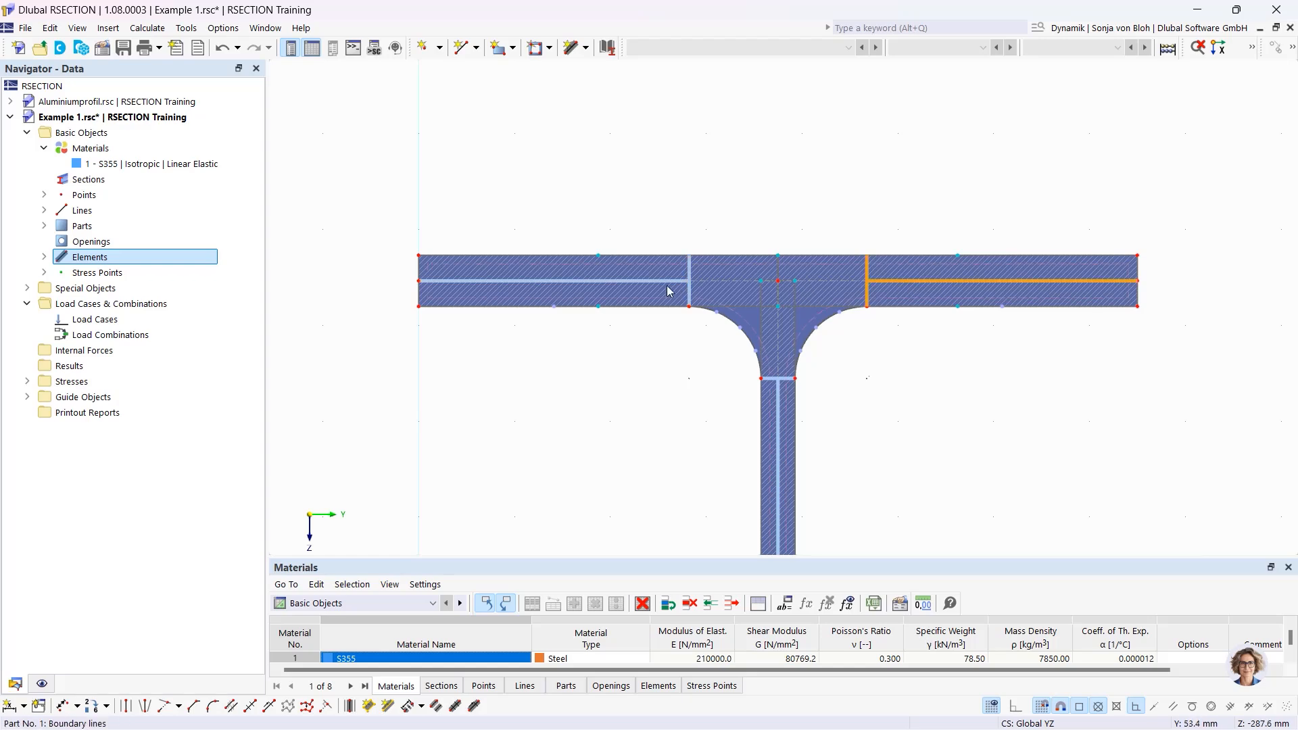
pyautogui.click(666, 280)
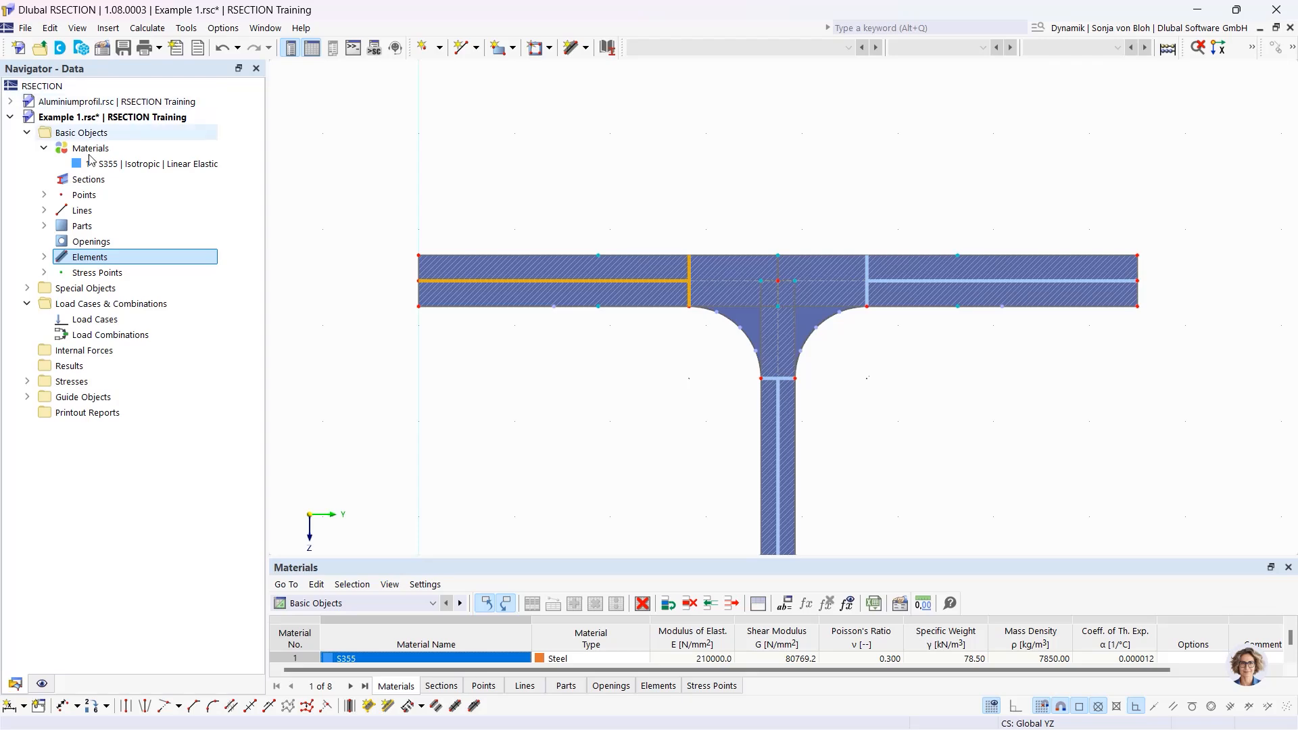
# Create two load cases, naming LC1 "N" and LC2 "My".
pyautogui.rightClick(92, 321)
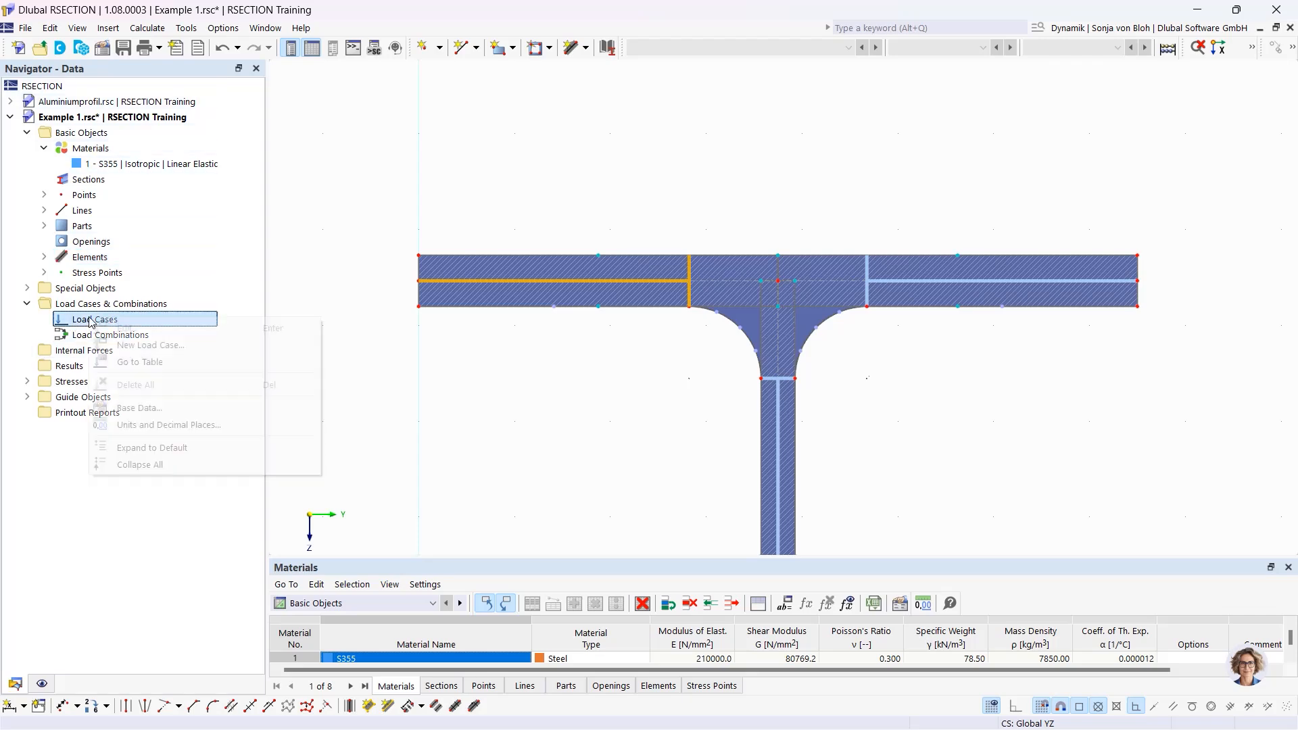
pyautogui.click(177, 342)
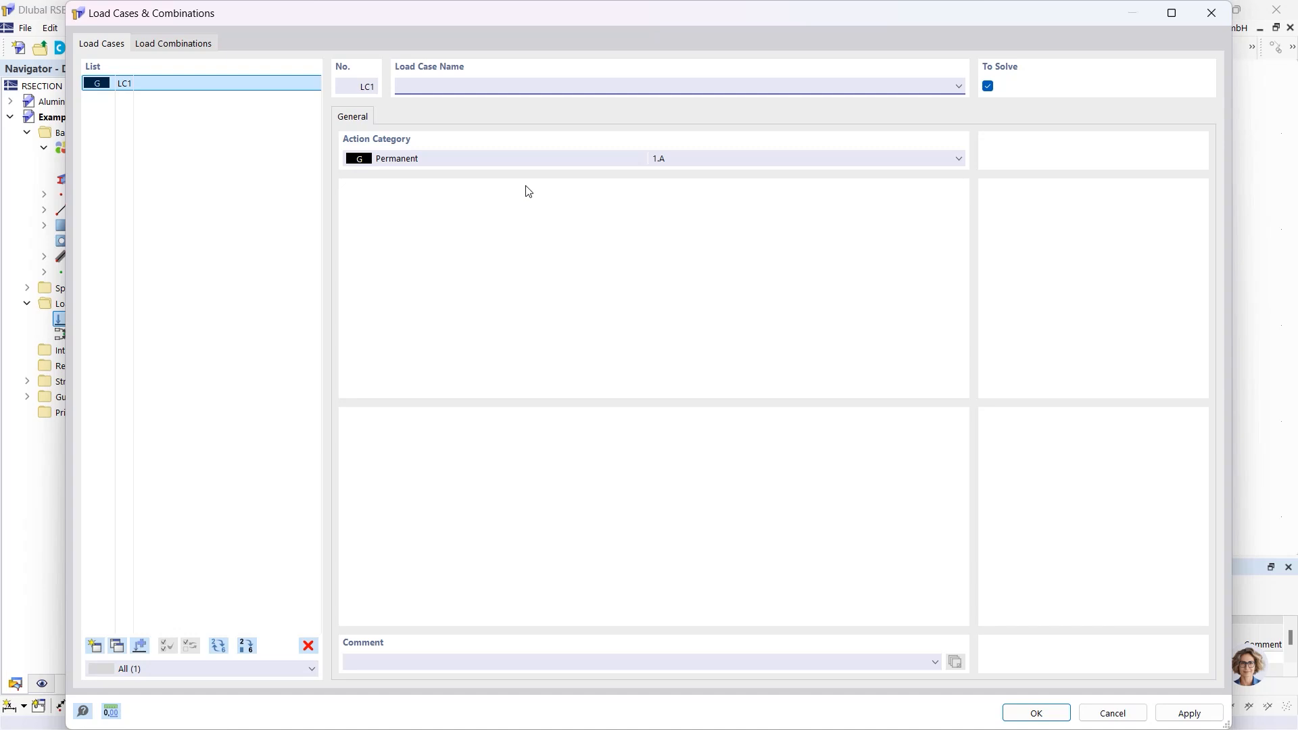
pyautogui.write('N')
pyautogui.click(95, 647)
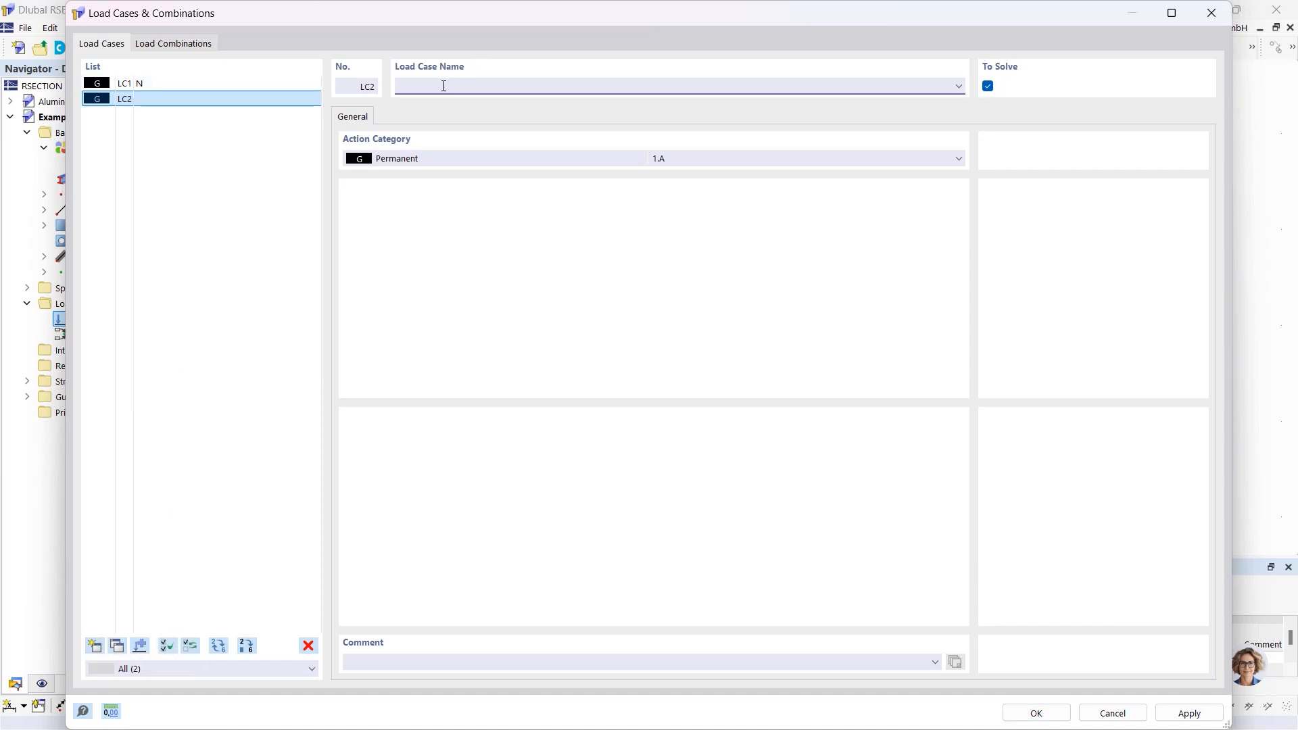
pyautogui.write('My')
# Add a load combination containing both load cases with a factor of 1.00 each, and accept the load definitions.
pyautogui.click(194, 44)
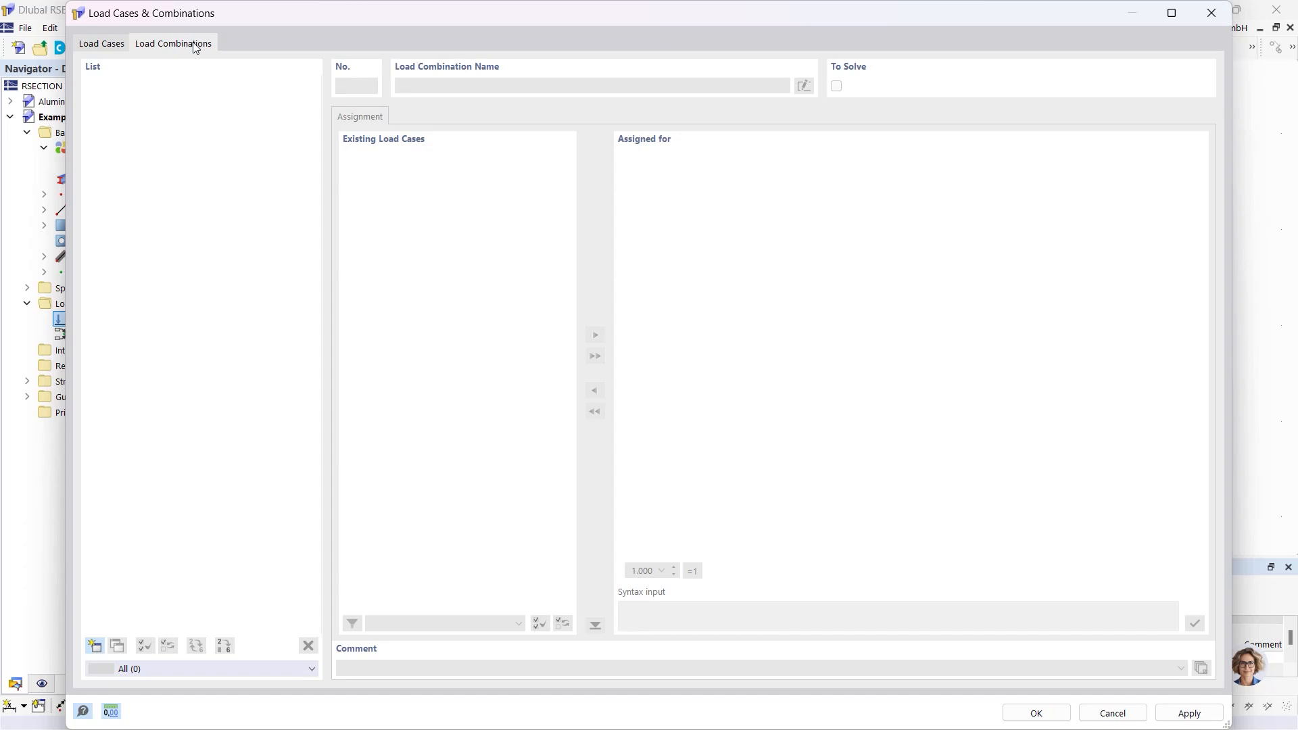
pyautogui.click(95, 647)
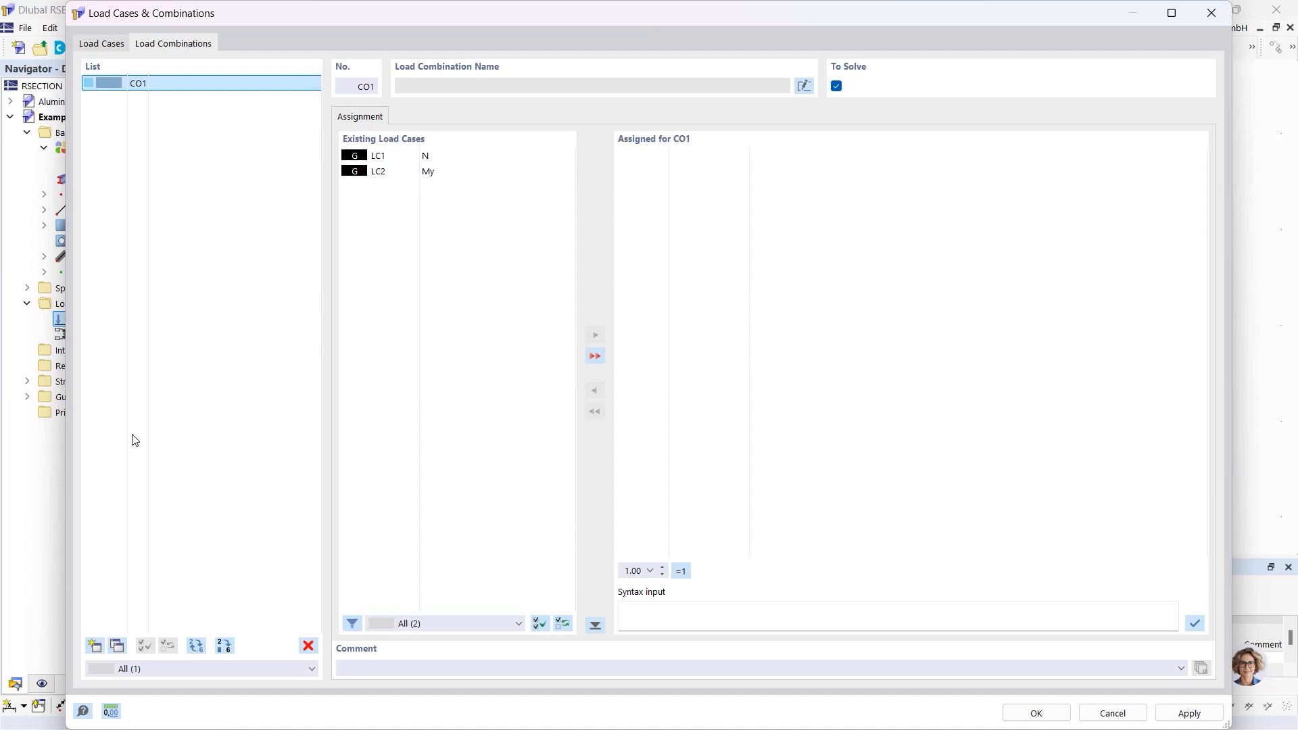
pyautogui.click(425, 241)
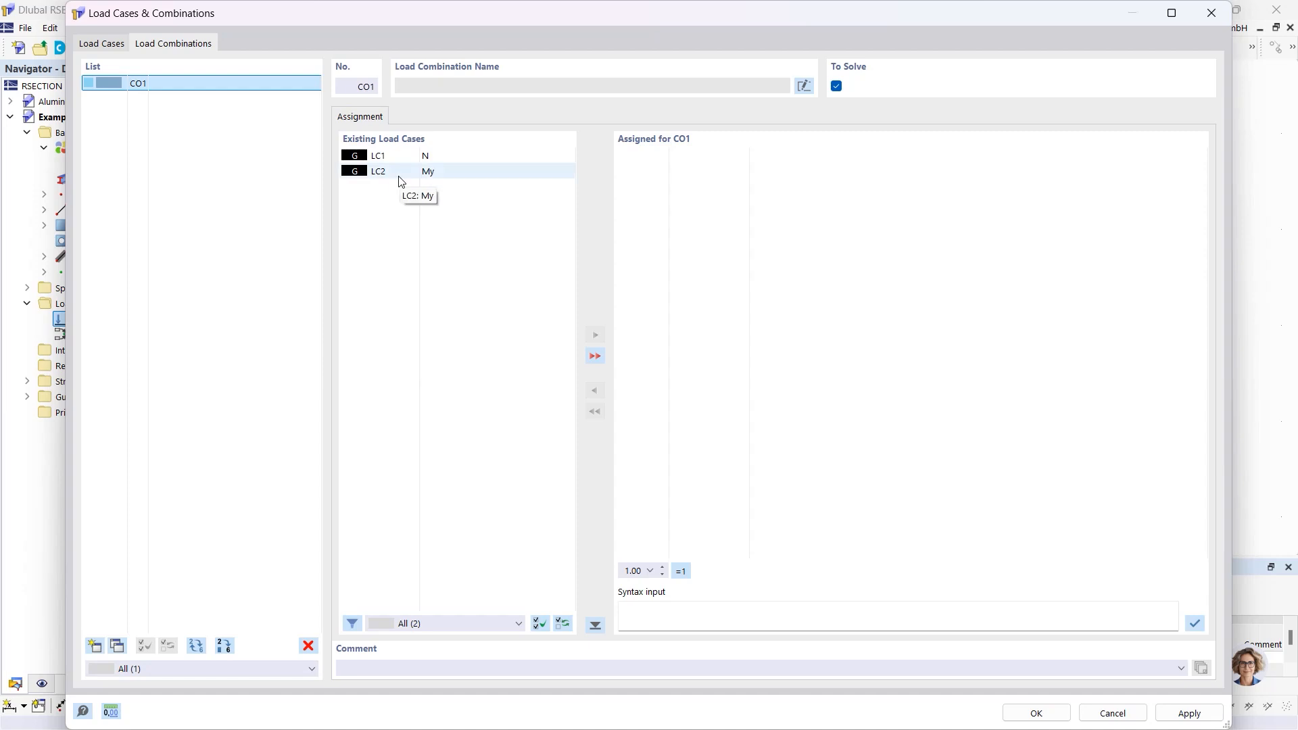
pyautogui.click(595, 356)
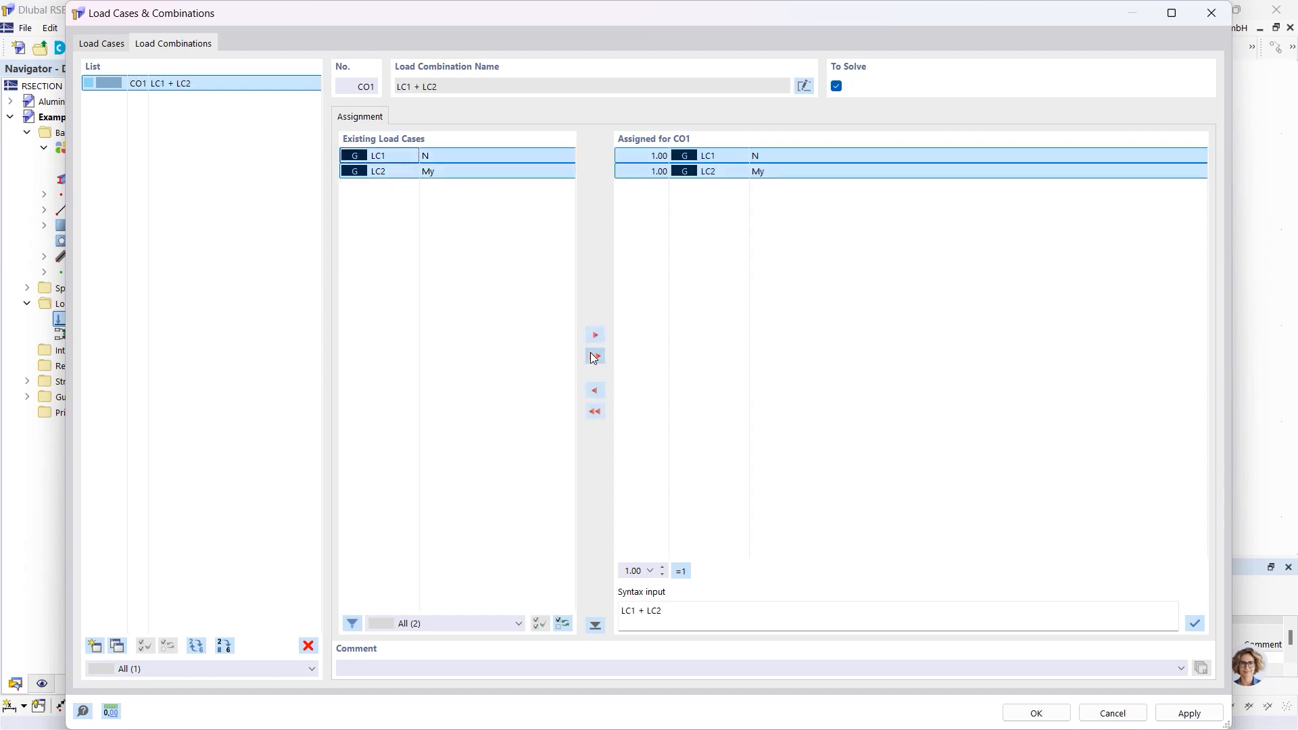
pyautogui.click(636, 155)
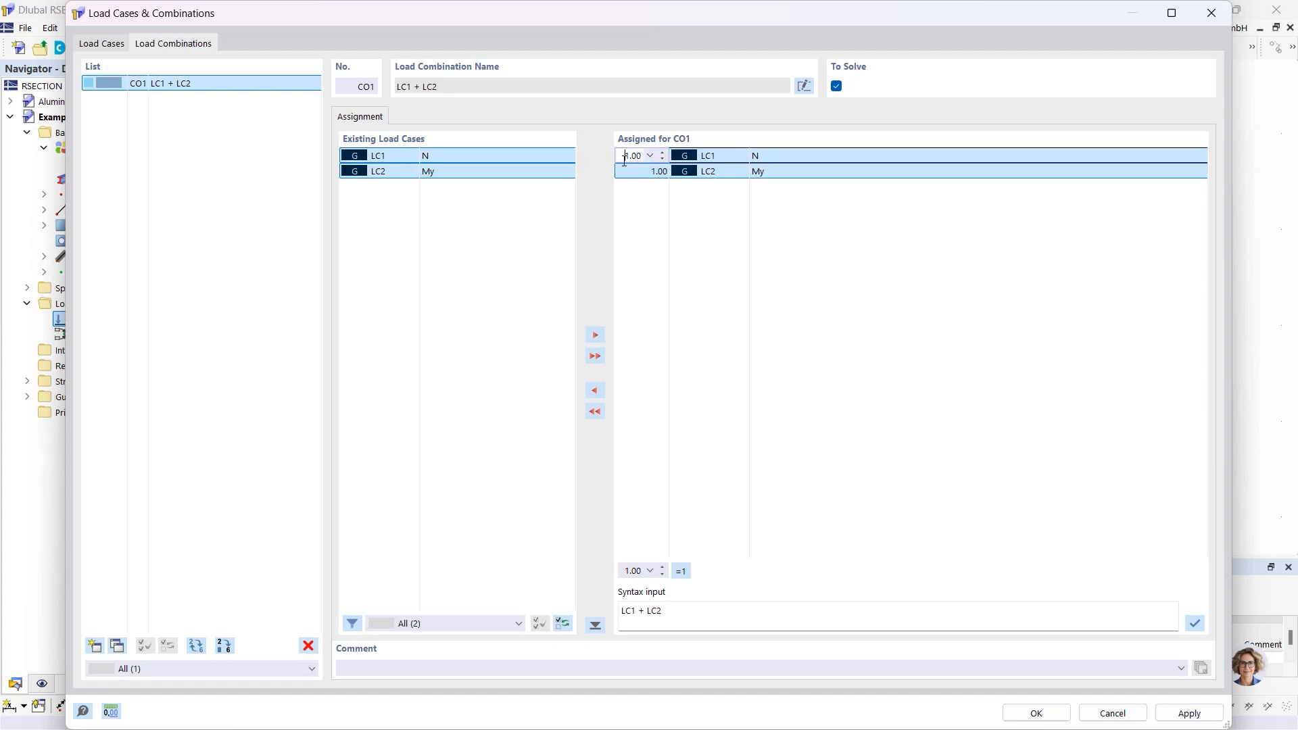
pyautogui.click(1030, 713)
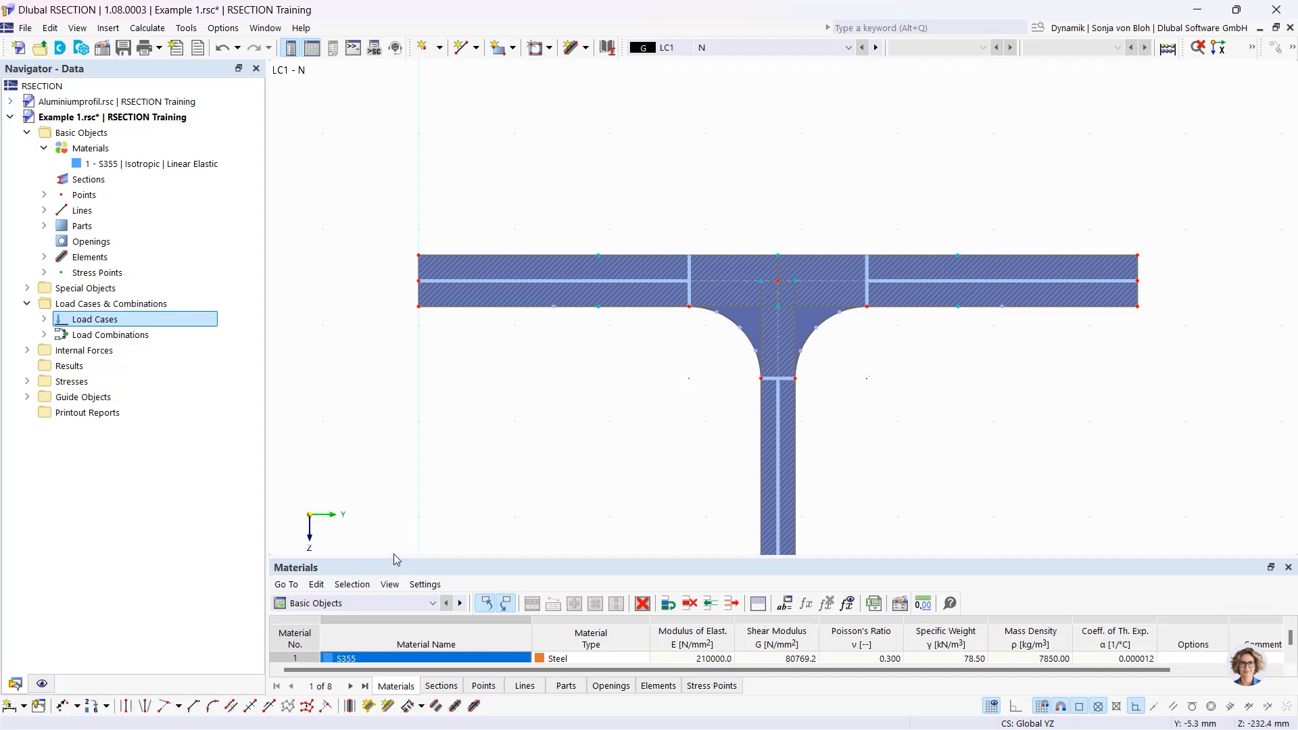
# Show the Internal Forces table in place of the materials table and adjust the table area's height.
pyautogui.moveTo(396, 559); pyautogui.dragTo(391, 409)
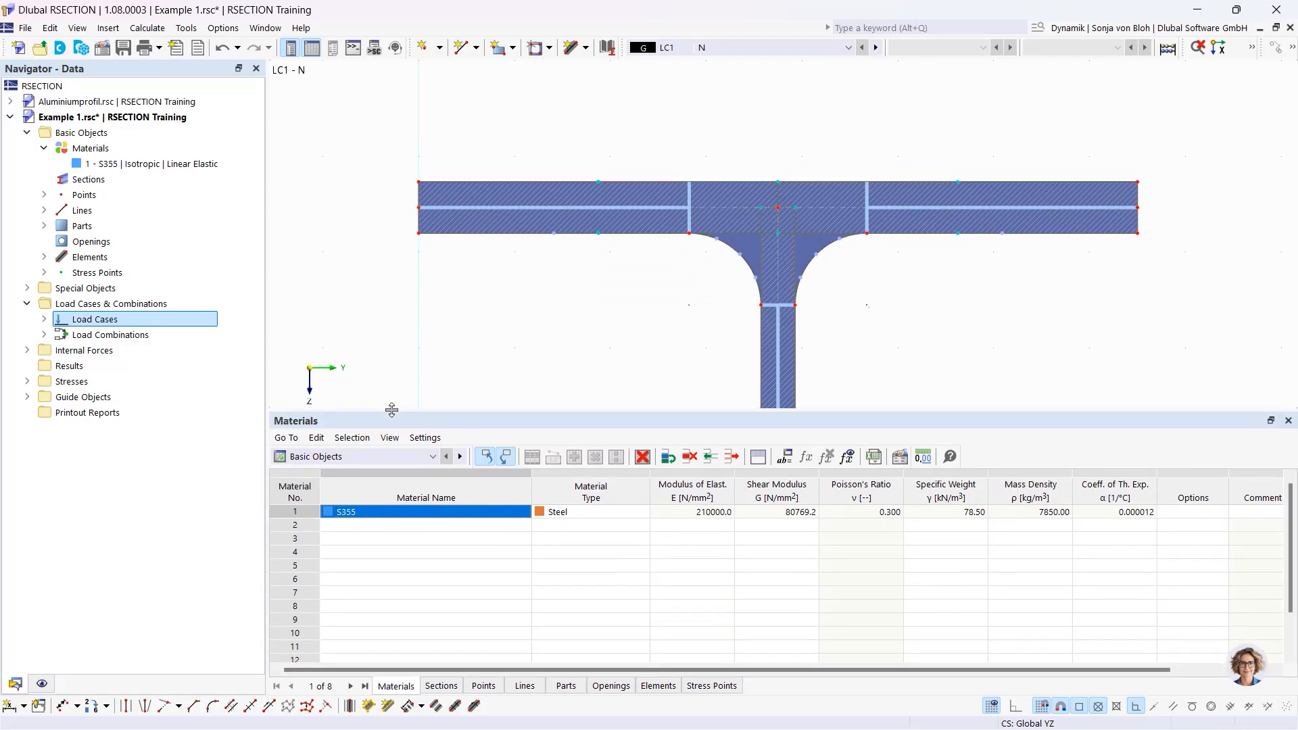
pyautogui.click(432, 456)
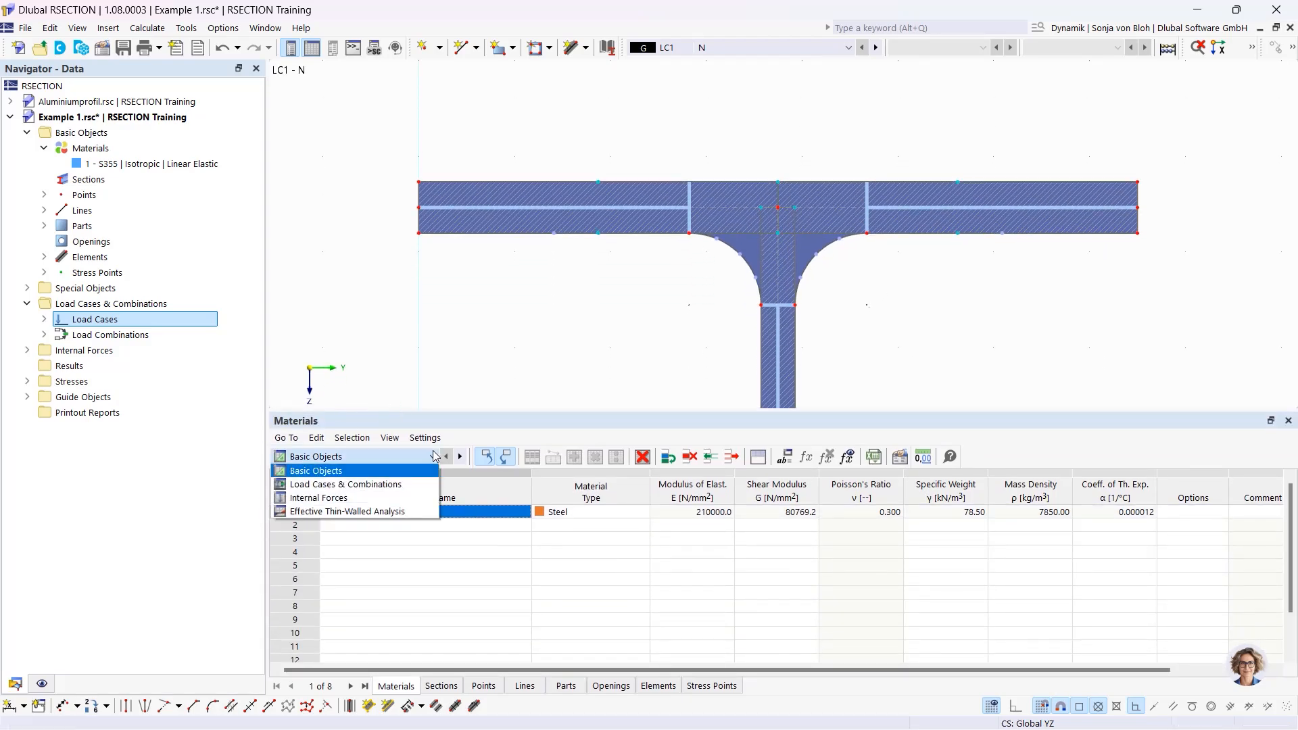
pyautogui.click(360, 498)
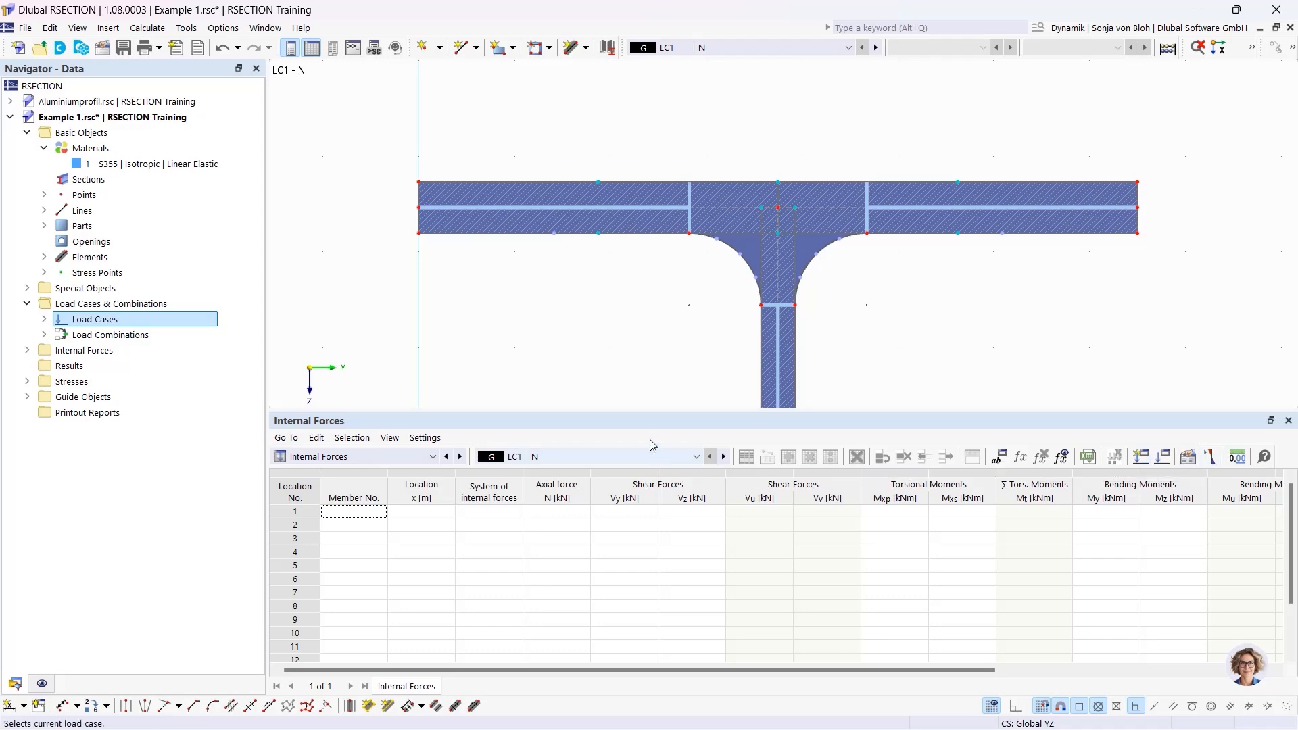
pyautogui.moveTo(643, 411); pyautogui.dragTo(645, 528)
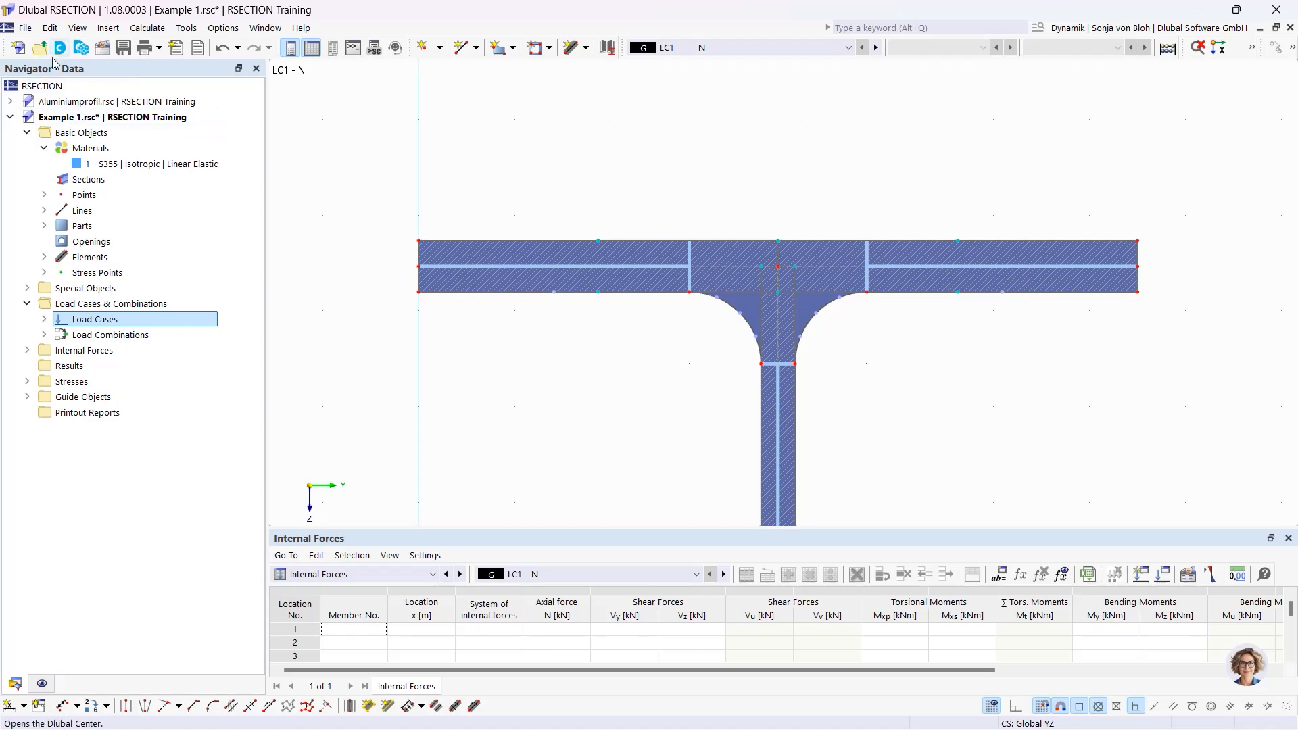
# Define internal forces for LC1 with an axial force N of -10 kN on member 1 and apply them.
pyautogui.click(26, 350)
pyautogui.click(42, 365)
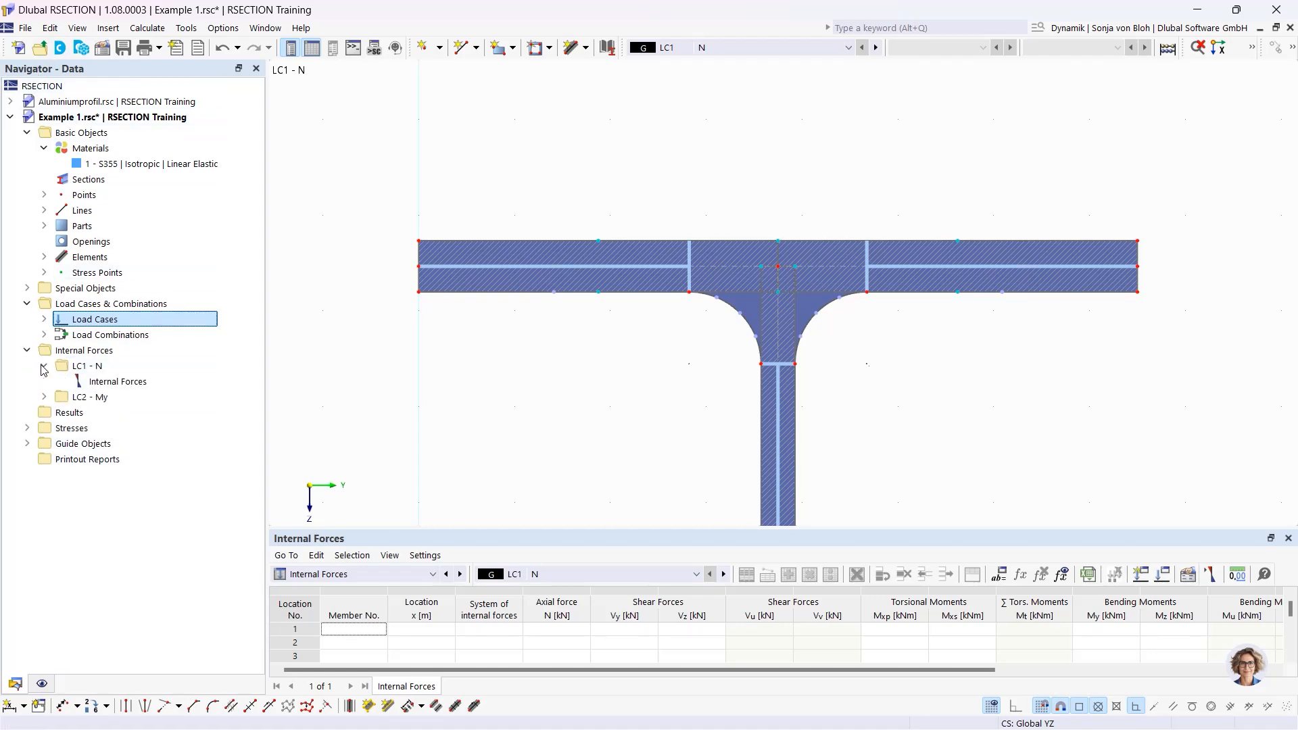
pyautogui.click(135, 383)
pyautogui.doubleClick(135, 382)
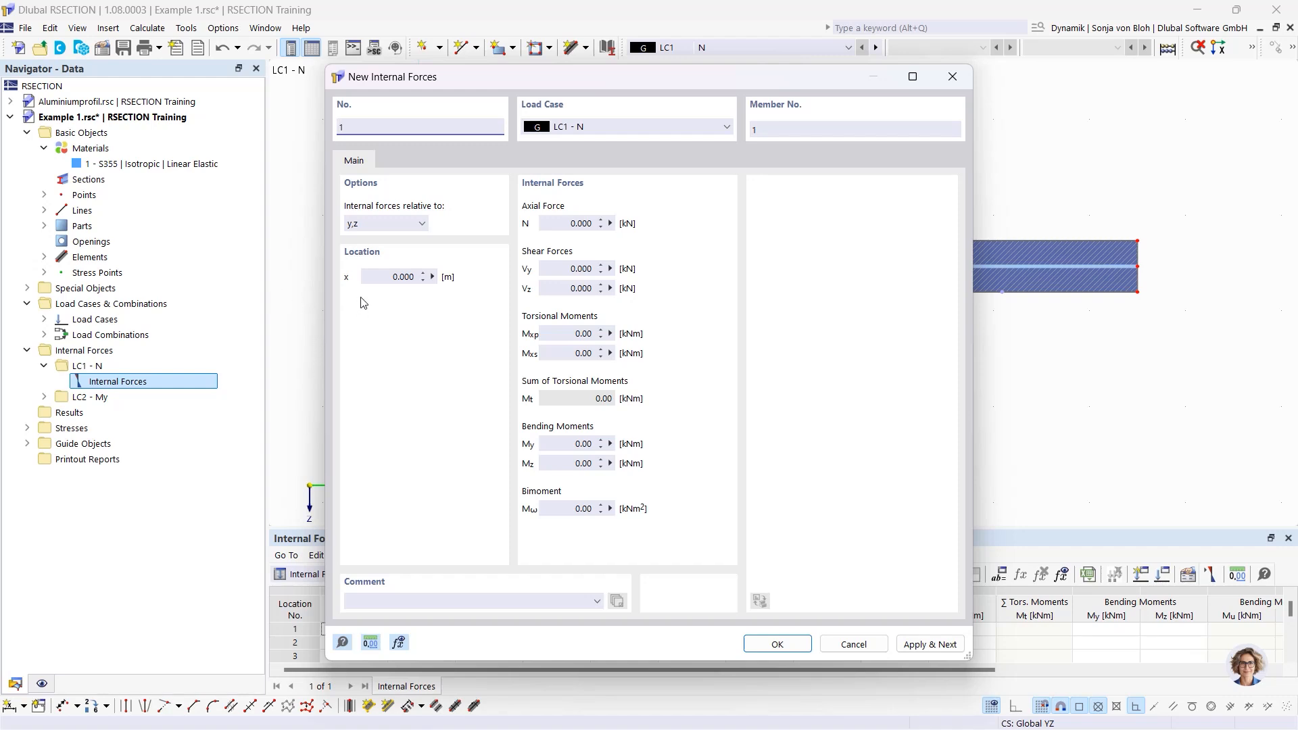
pyautogui.click(551, 223)
pyautogui.write('-10')
pyautogui.click(570, 269)
pyautogui.click(925, 644)
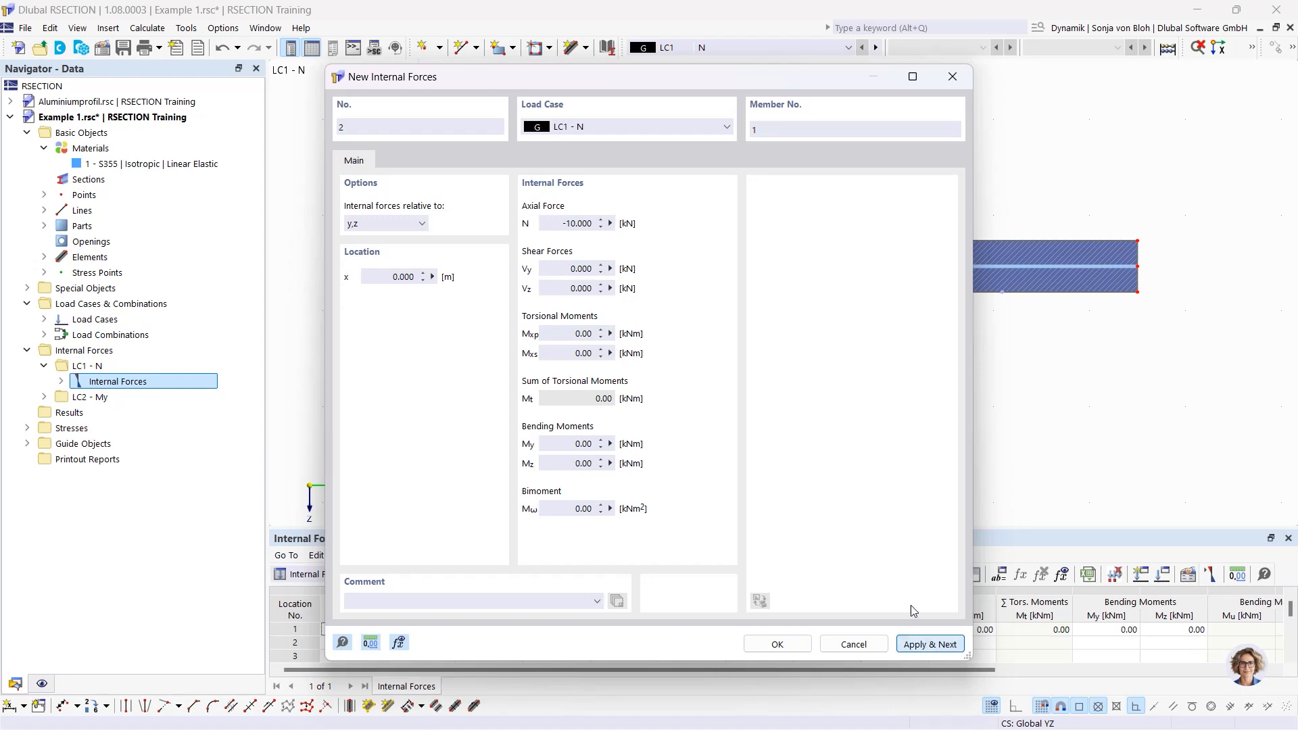
# Define internal forces for LC2 with axial force N set to 0 and bending moment My set to 100 kNm.
pyautogui.click(663, 127)
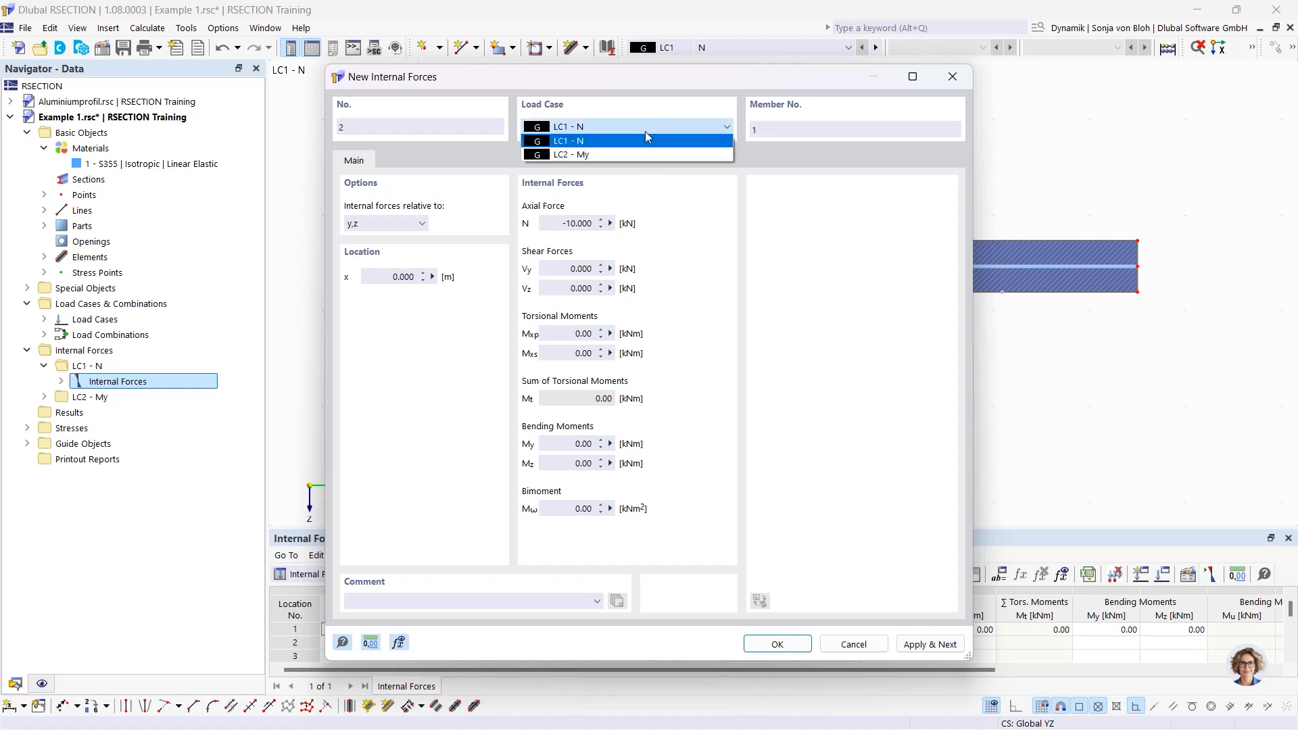
pyautogui.click(618, 151)
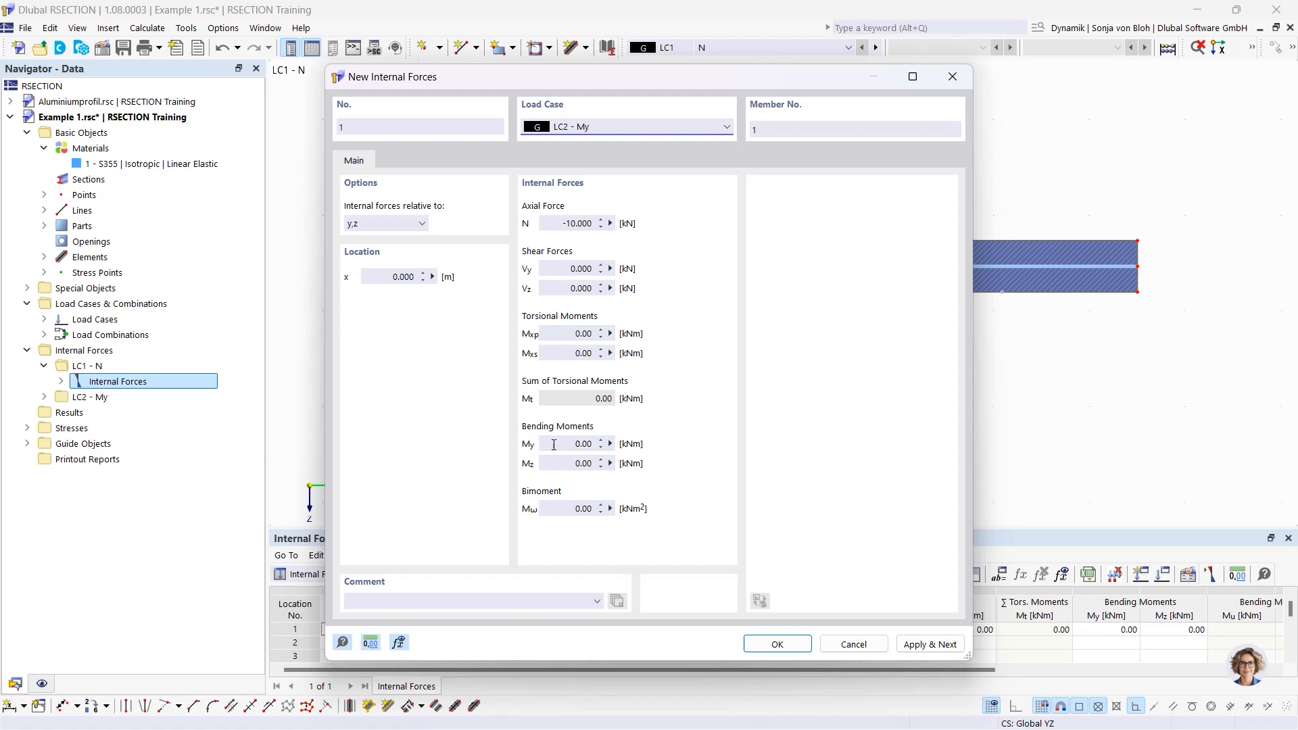
pyautogui.moveTo(551, 216); pyautogui.dragTo(640, 219)
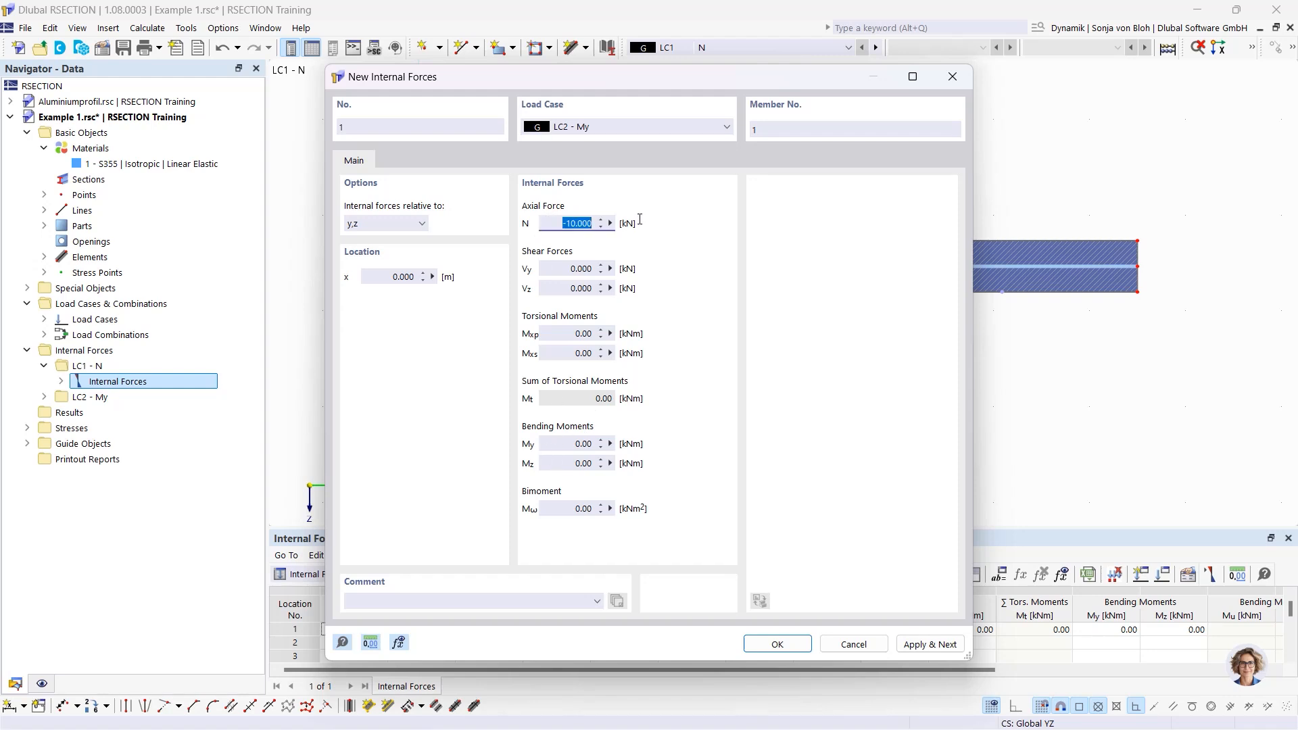
pyautogui.write('0')
pyautogui.moveTo(552, 443); pyautogui.dragTo(663, 443)
pyautogui.write('100')
pyautogui.click(775, 645)
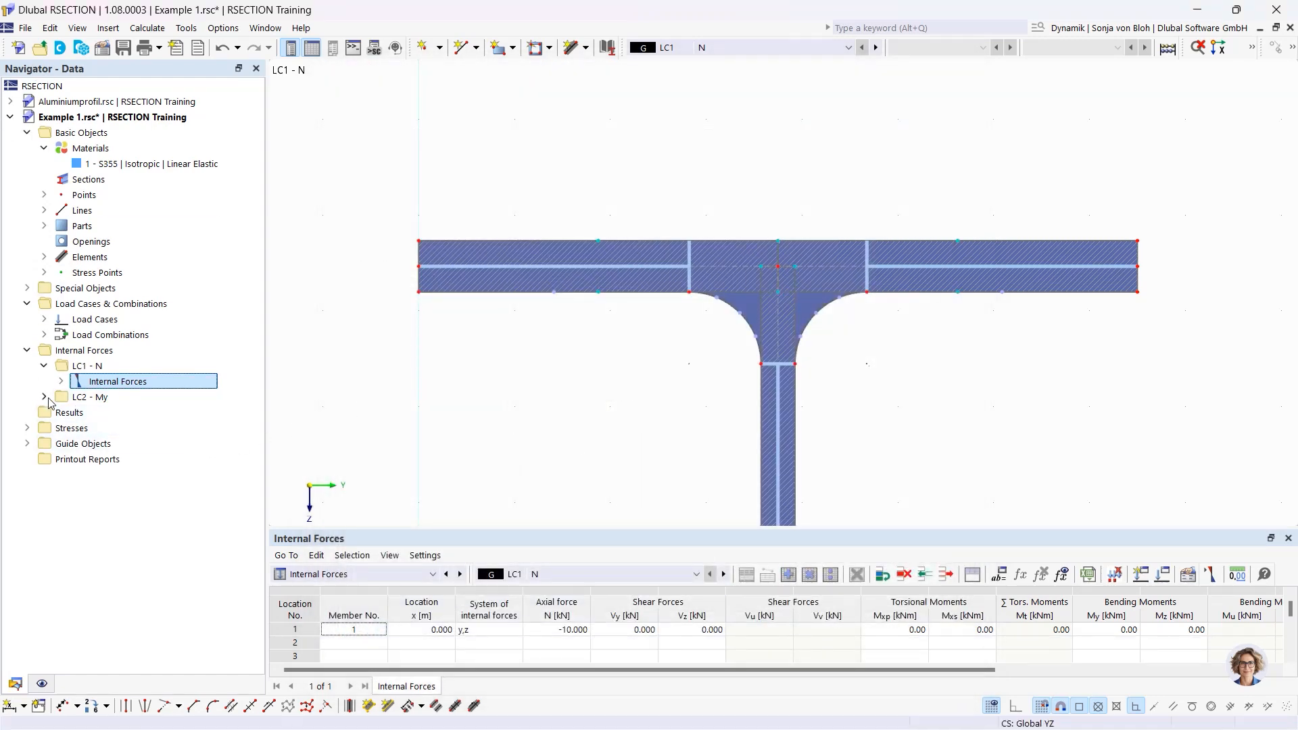
# Check the internal force entries defined on member 1 for load cases LC1 and LC2 in the data tree.
pyautogui.click(63, 381)
pyautogui.click(95, 397)
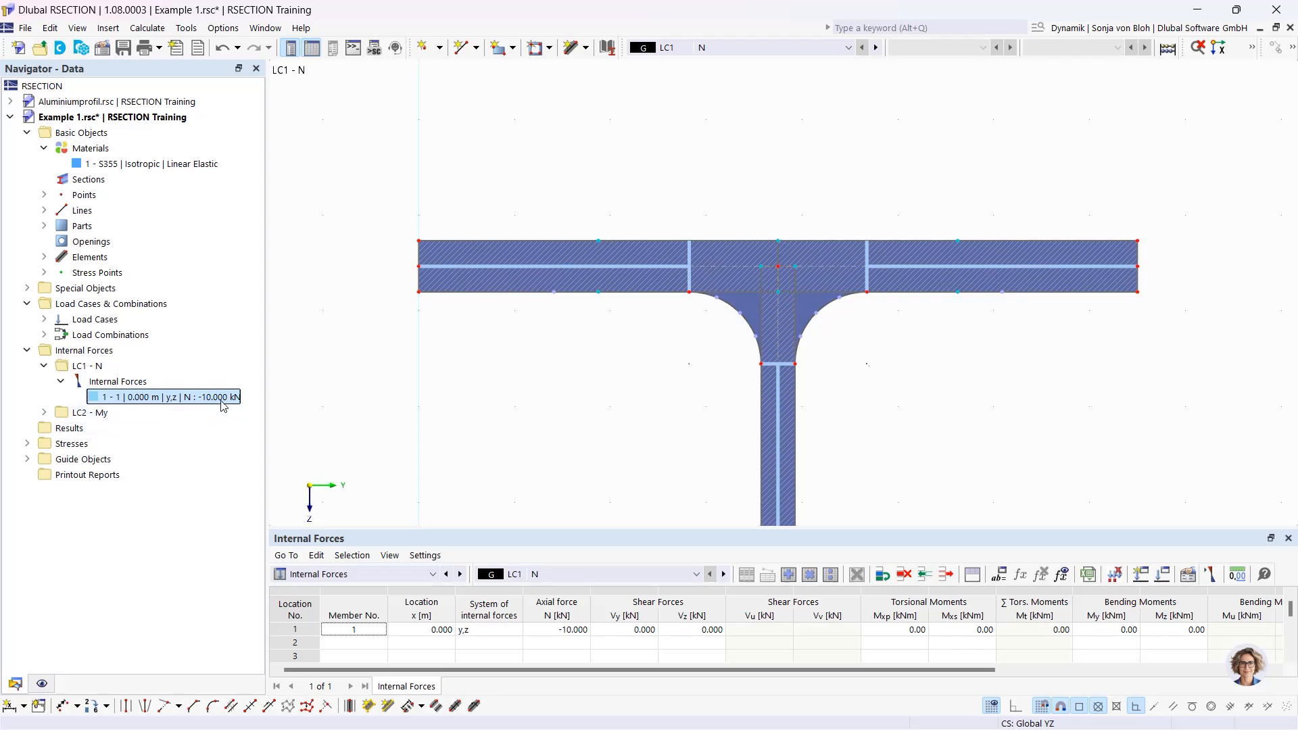
pyautogui.click(43, 412)
pyautogui.click(61, 428)
pyautogui.click(175, 444)
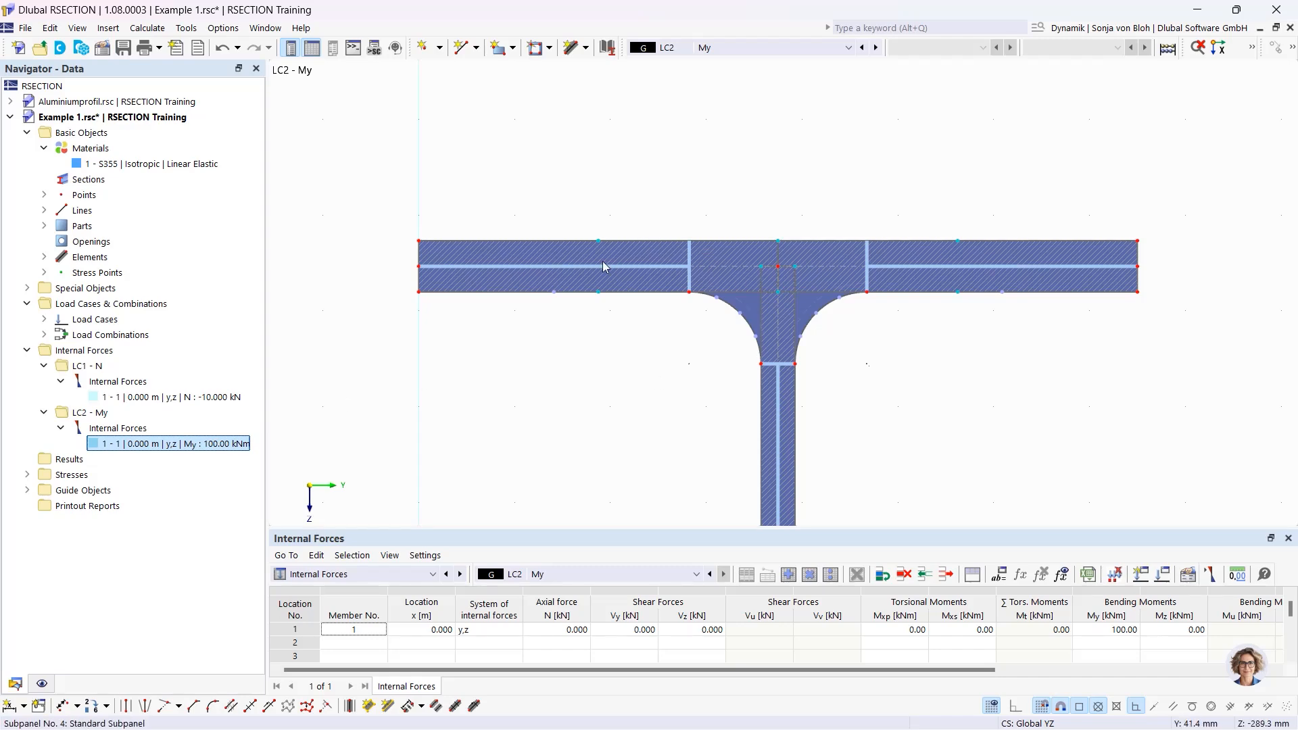
pyautogui.moveTo(598, 245)
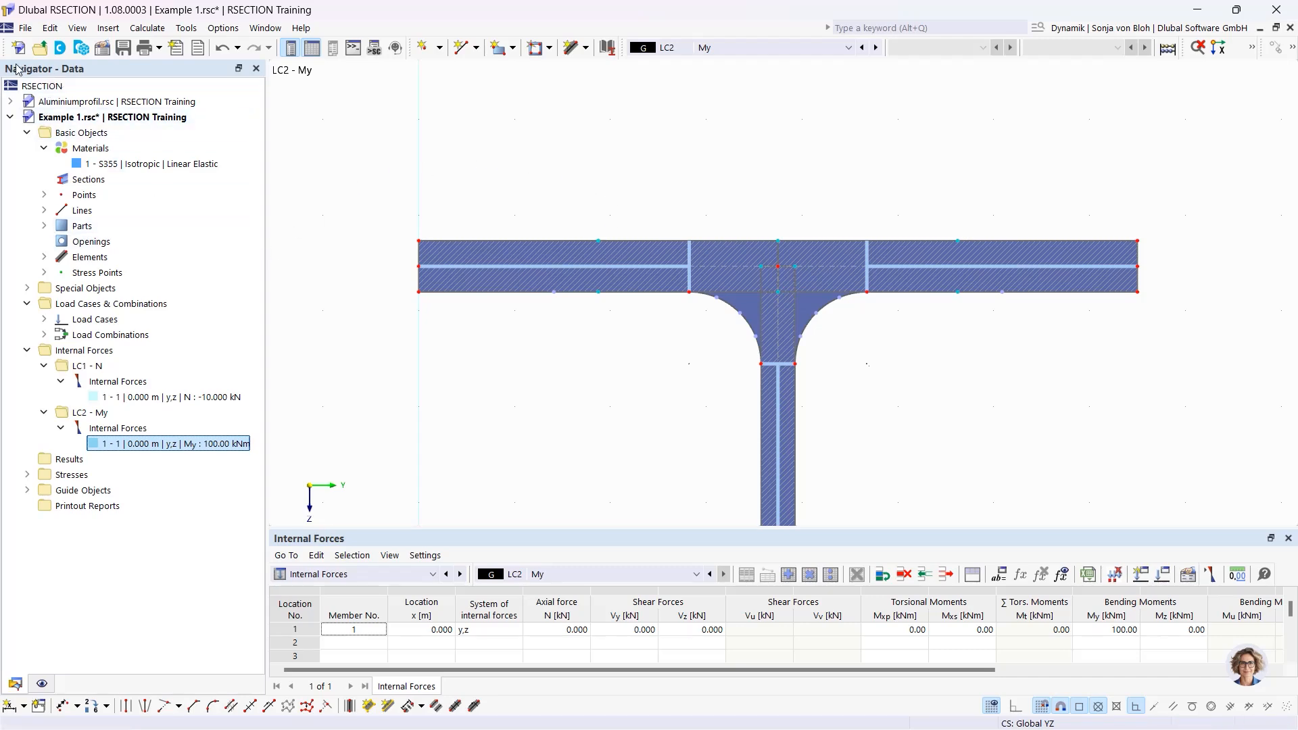
# Start a new standard stress point on part 1, element 1, and number it 100.
pyautogui.click(44, 272)
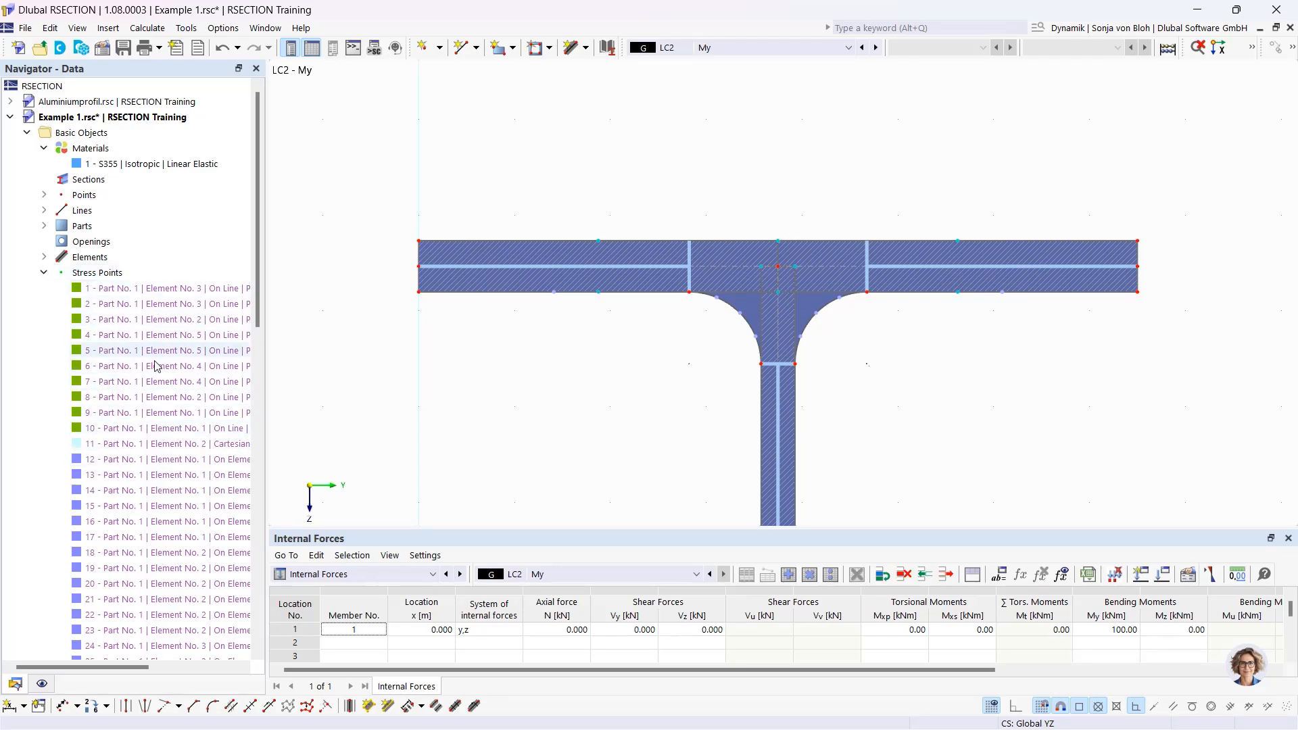
pyautogui.rightClick(112, 277)
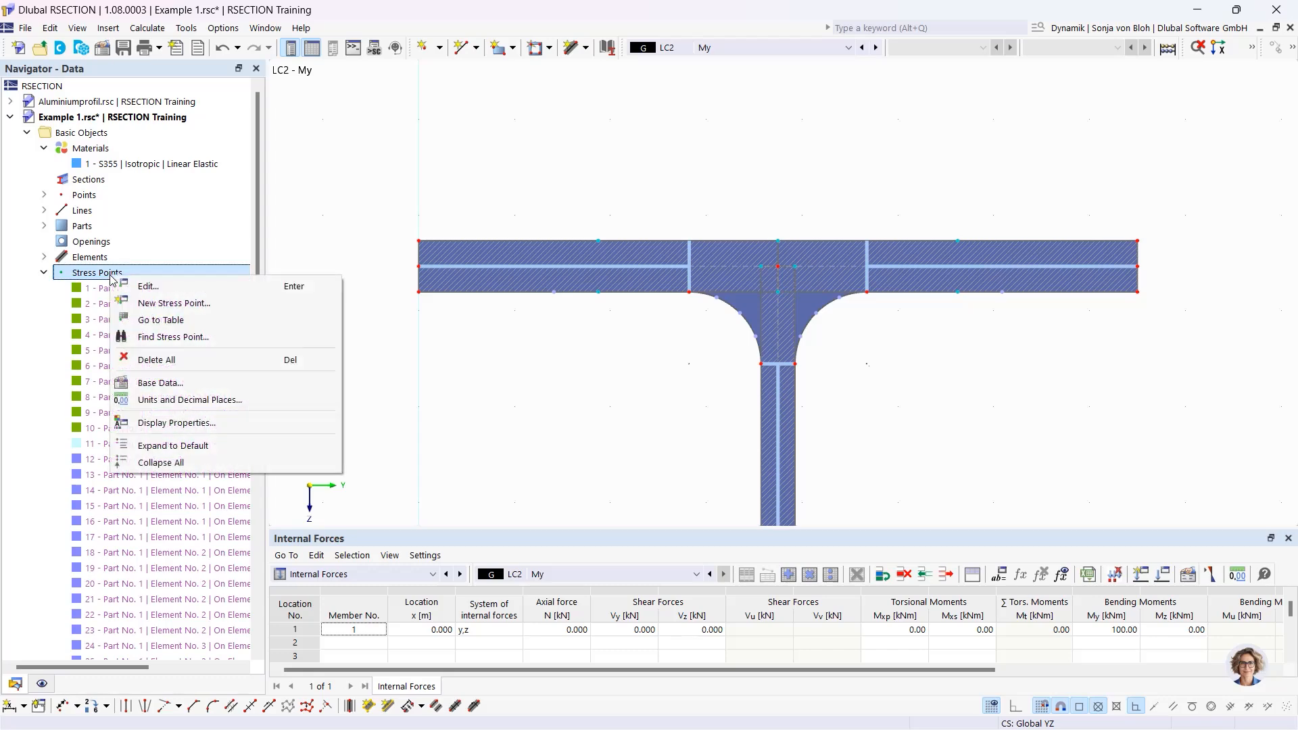
pyautogui.click(160, 304)
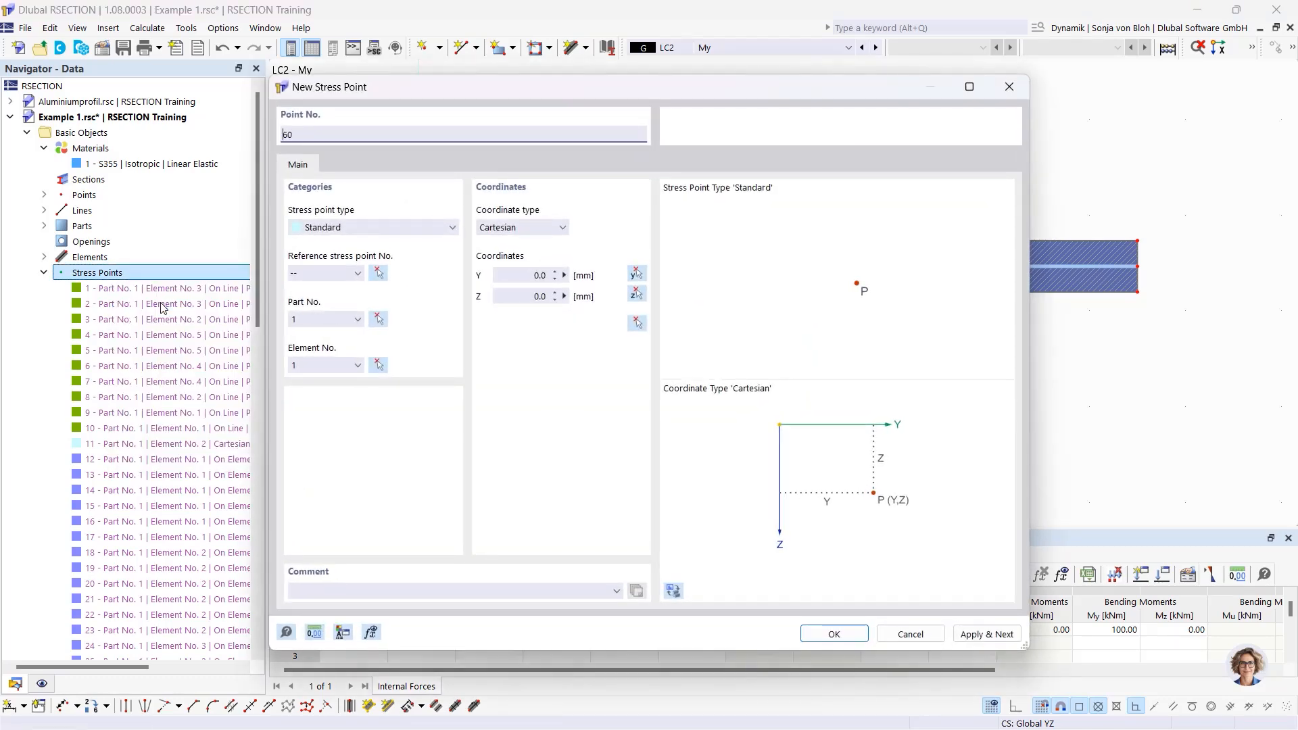
pyautogui.doubleClick(304, 139)
pyautogui.write('100')
# Set the stress point's Cartesian coordinates to Y 75 mm and Z -100 mm and confirm its definition.
pyautogui.click(524, 274)
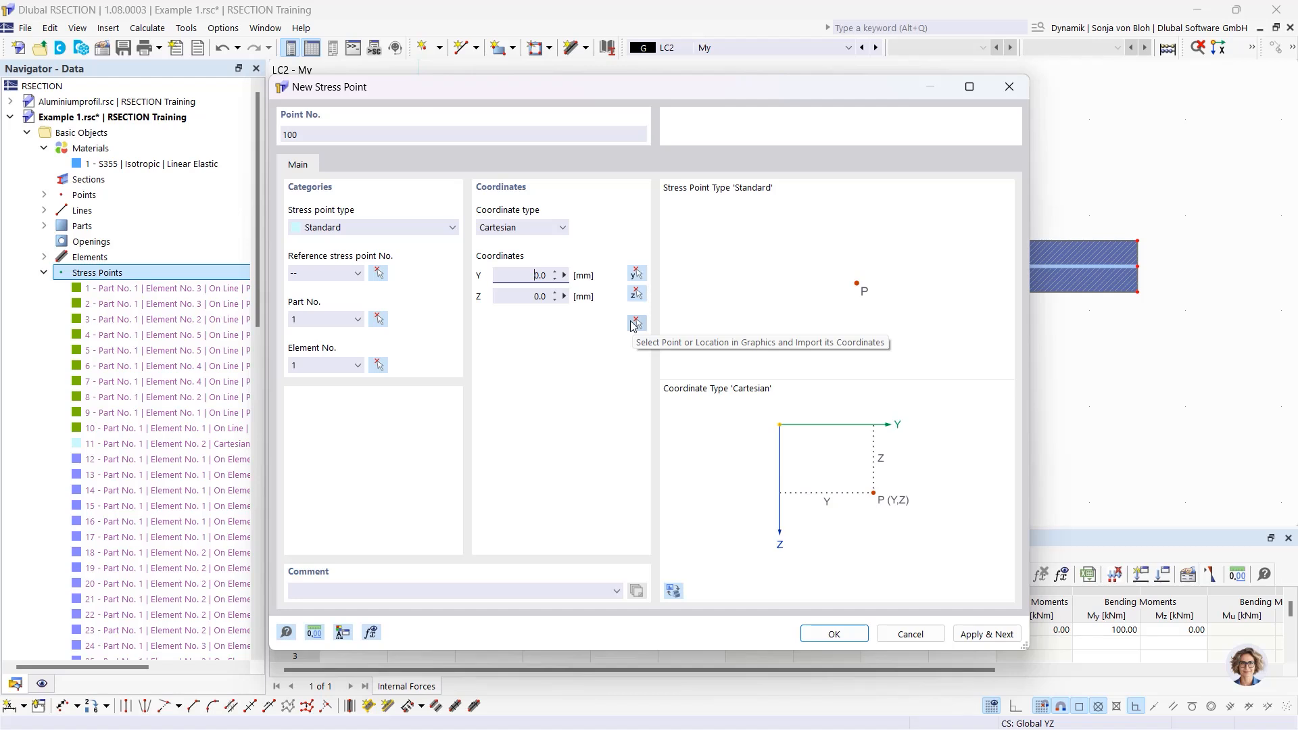
pyautogui.click(518, 277)
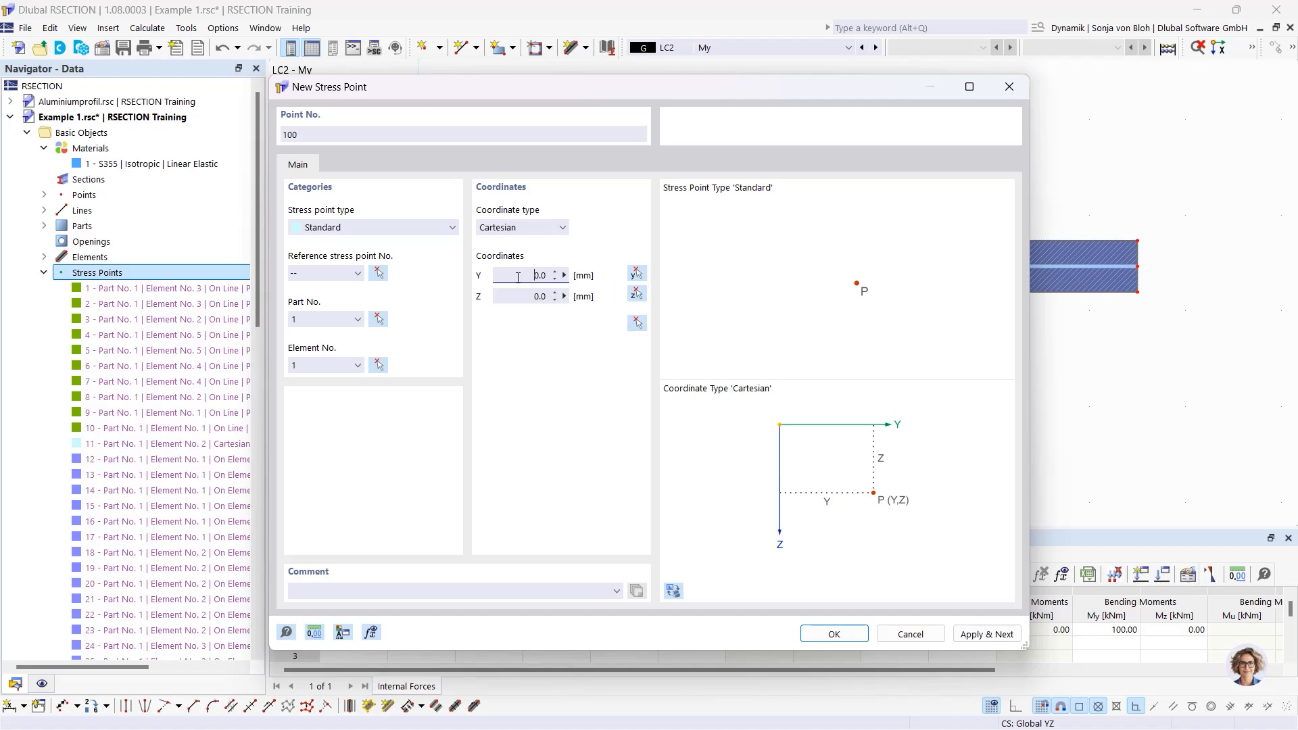
pyautogui.moveTo(558, 284); pyautogui.dragTo(585, 285)
pyautogui.write('75')
pyautogui.moveTo(531, 300); pyautogui.dragTo(563, 298)
pyautogui.press('BackSpace')
pyautogui.write('-100')
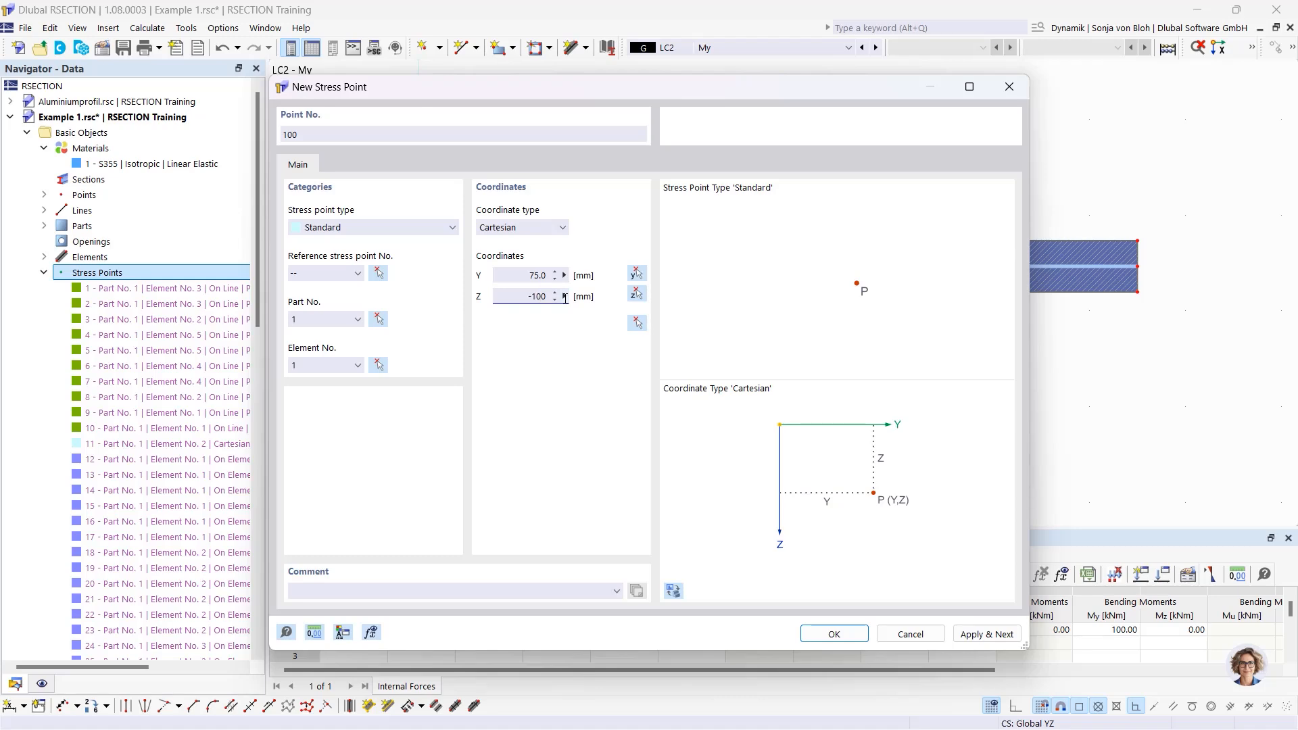
pyautogui.click(832, 633)
# Locate the new stress point on the web and turn on object numbering with stress point numbers included.
pyautogui.scroll(-5, 499, 180)
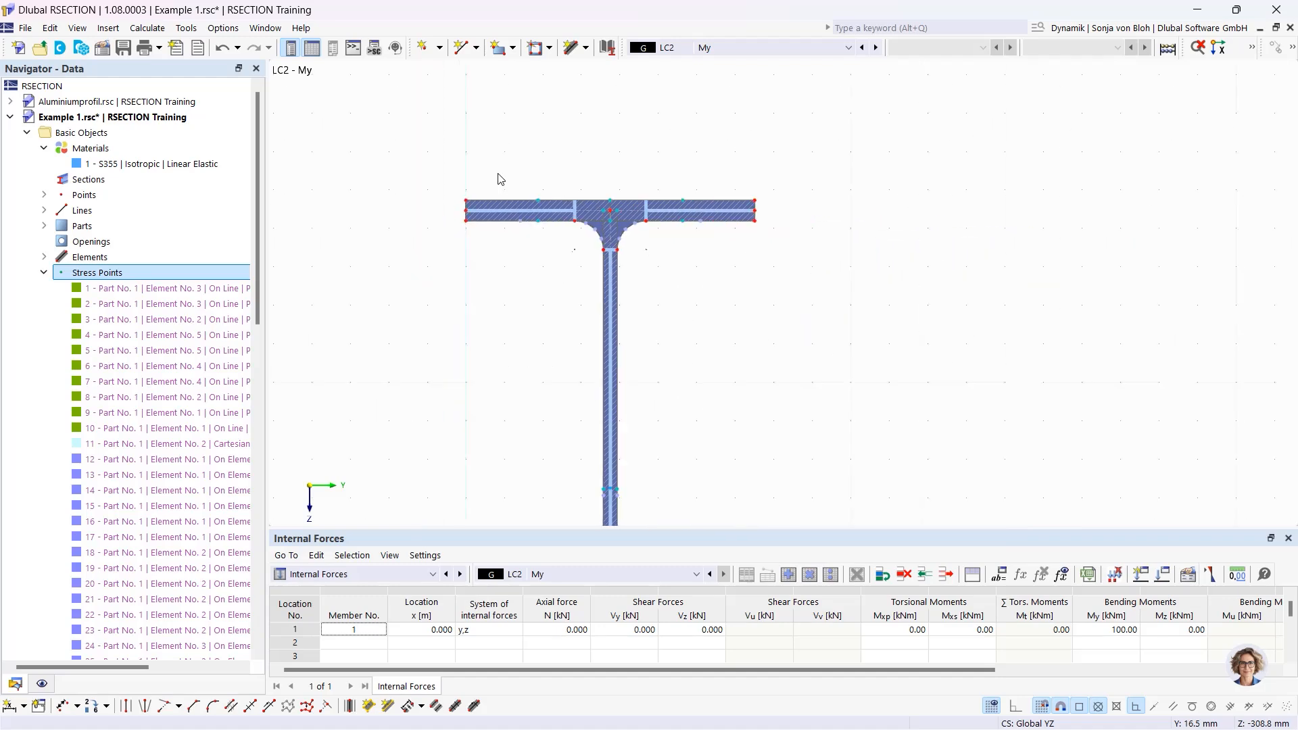
pyautogui.moveTo(561, 323); pyautogui.dragTo(593, 259, button='middle')
pyautogui.scroll(4, 601, 310)
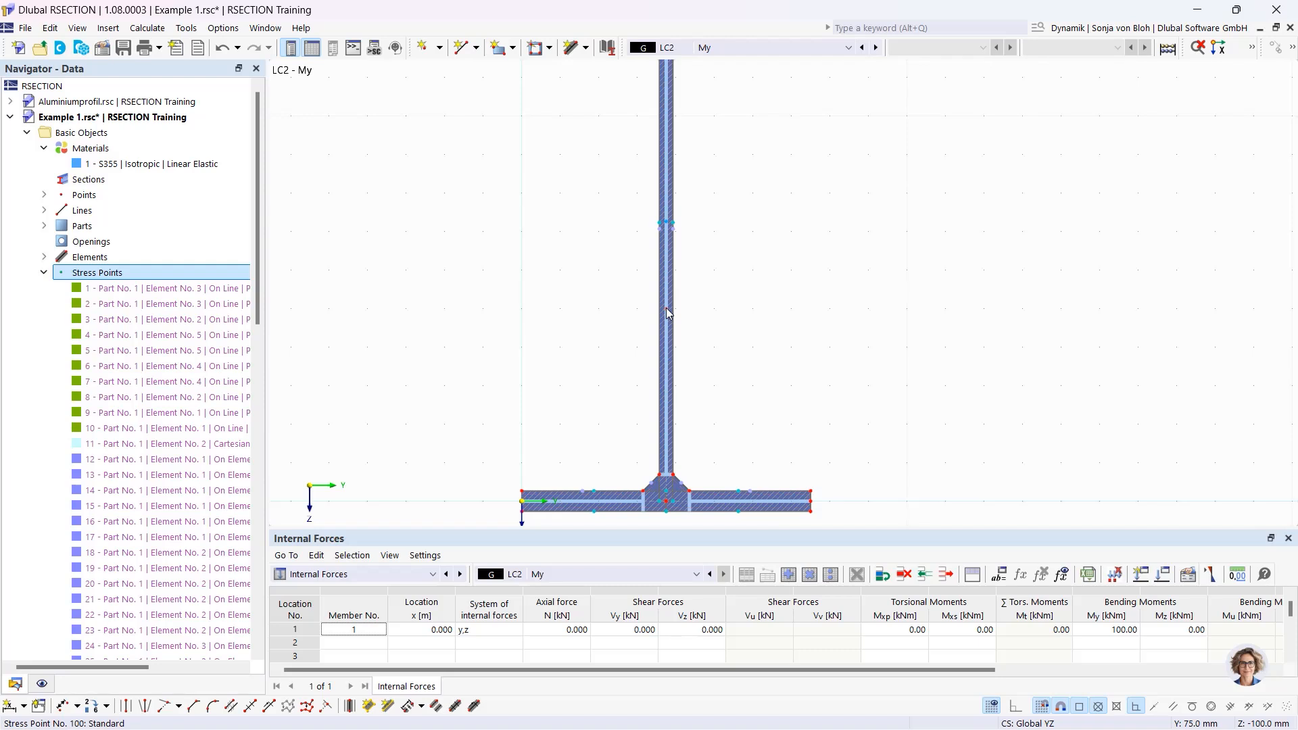
pyautogui.moveTo(668, 313)
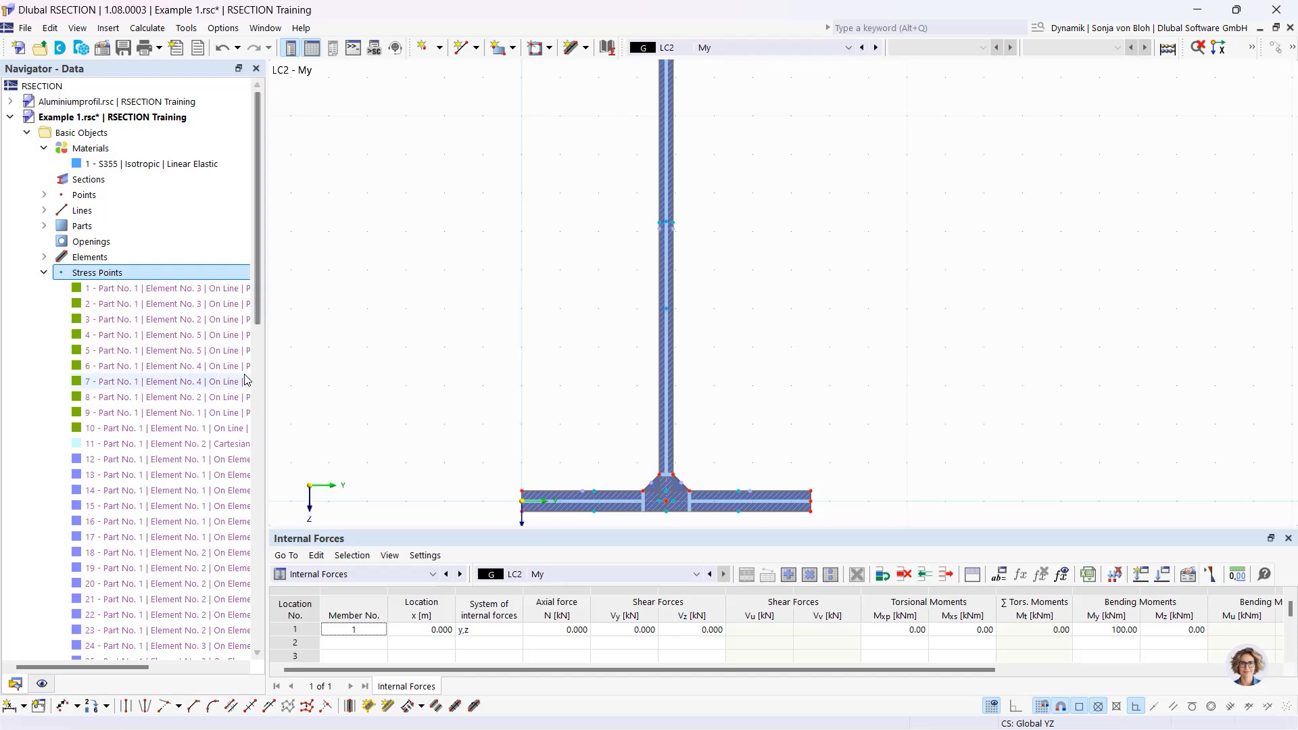
pyautogui.click(42, 684)
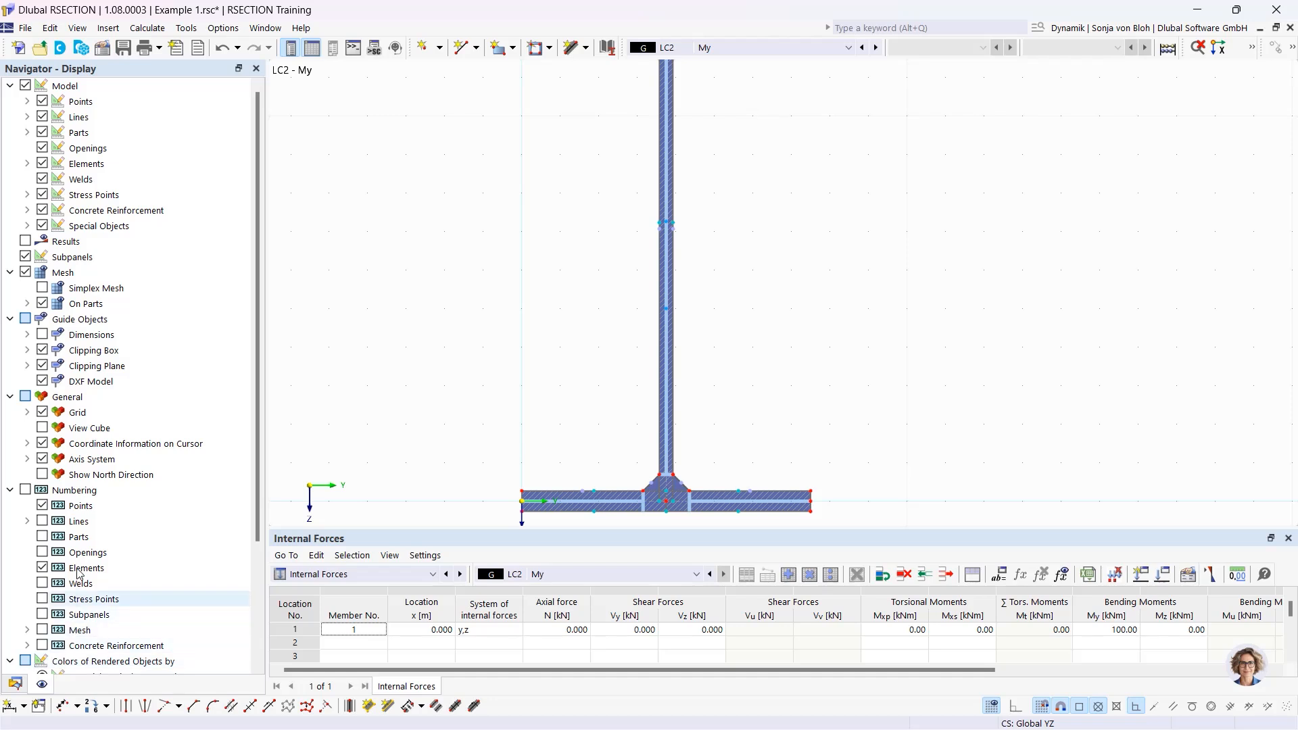
pyautogui.click(25, 490)
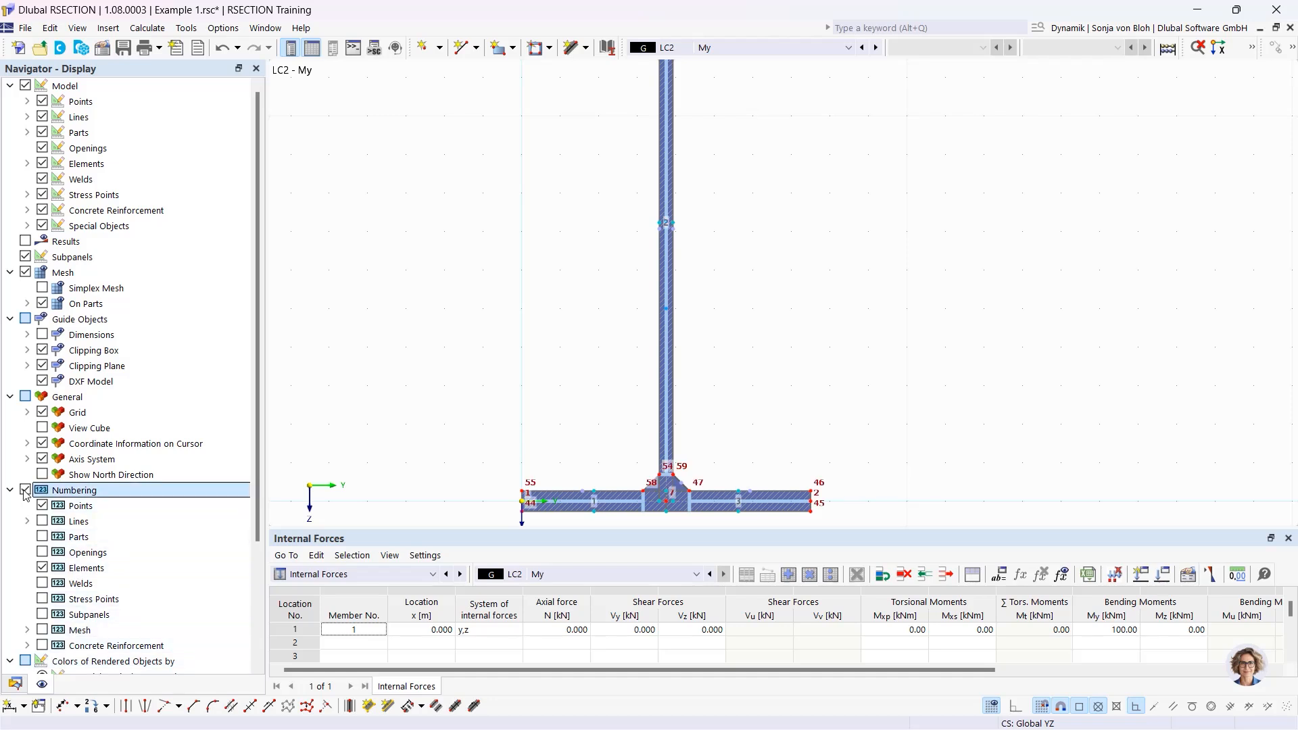
pyautogui.scroll(-3, 25, 491)
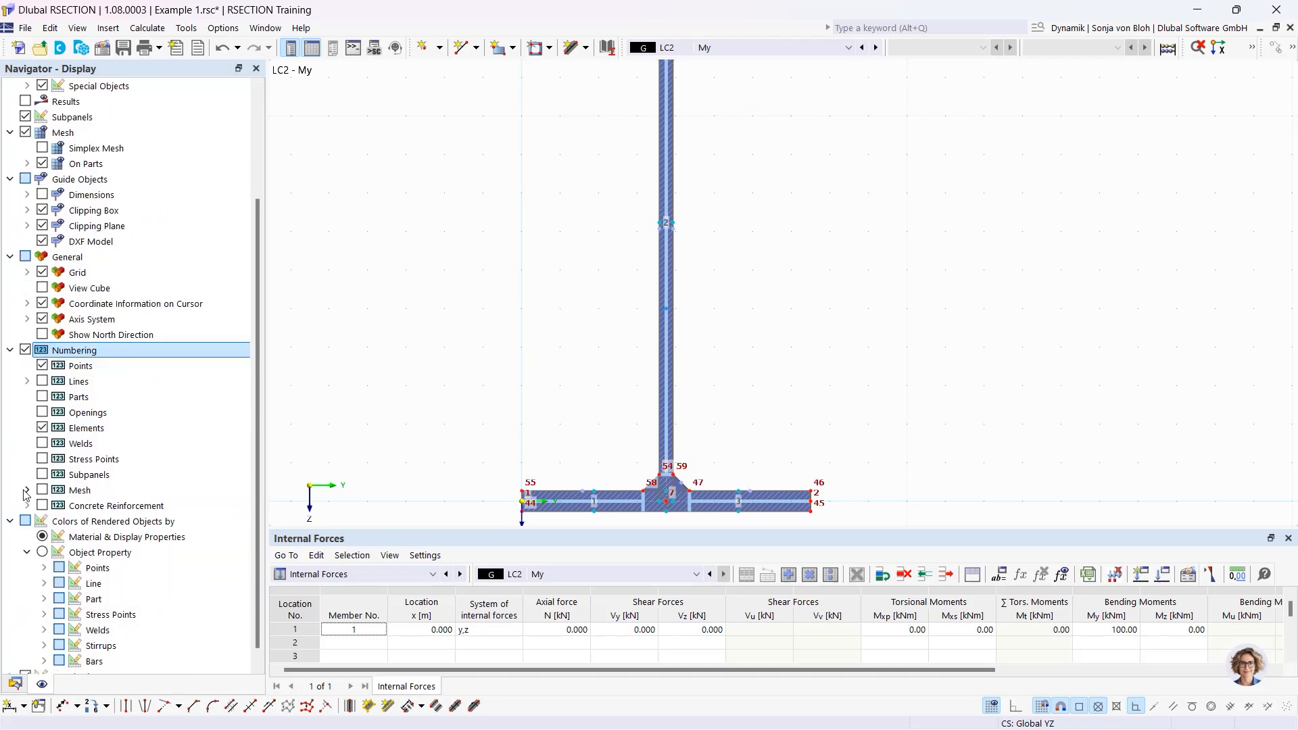
pyautogui.click(42, 459)
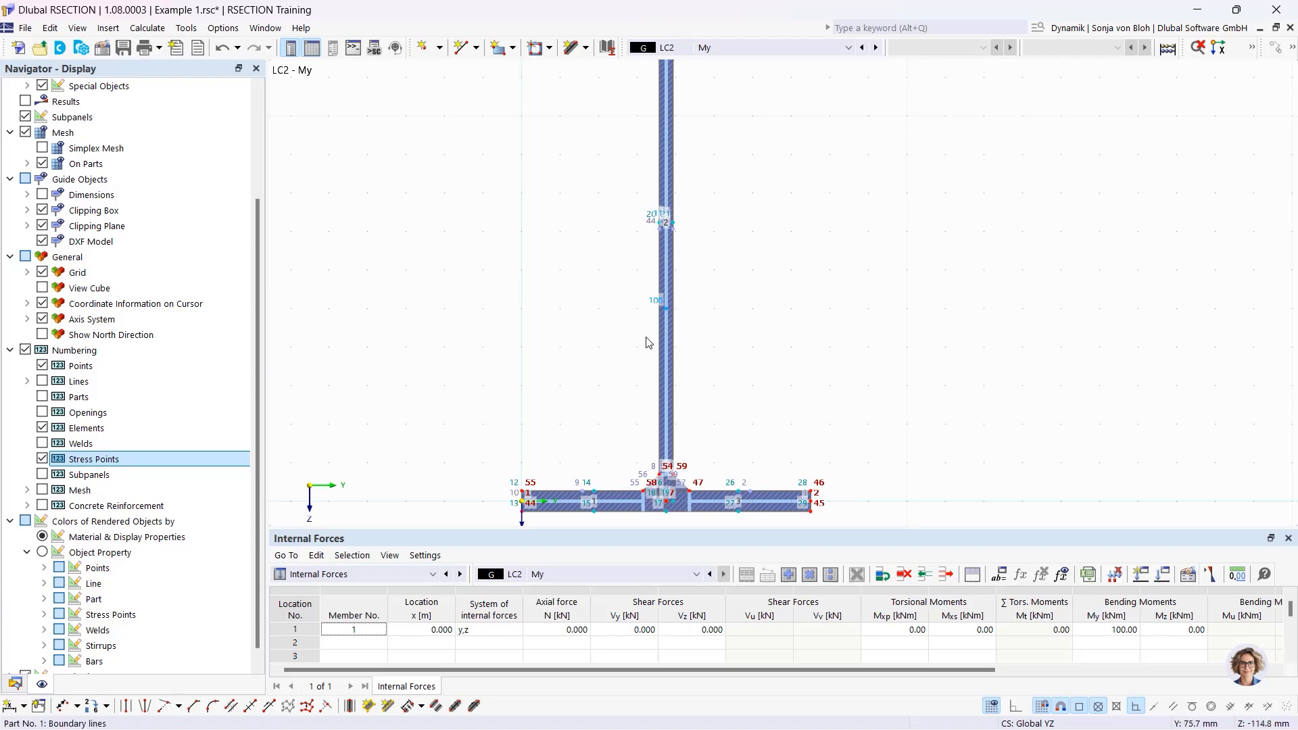
# Hide all object numbering in the graphic and return to the model data tree with the stress points collapsed.
pyautogui.click(26, 350)
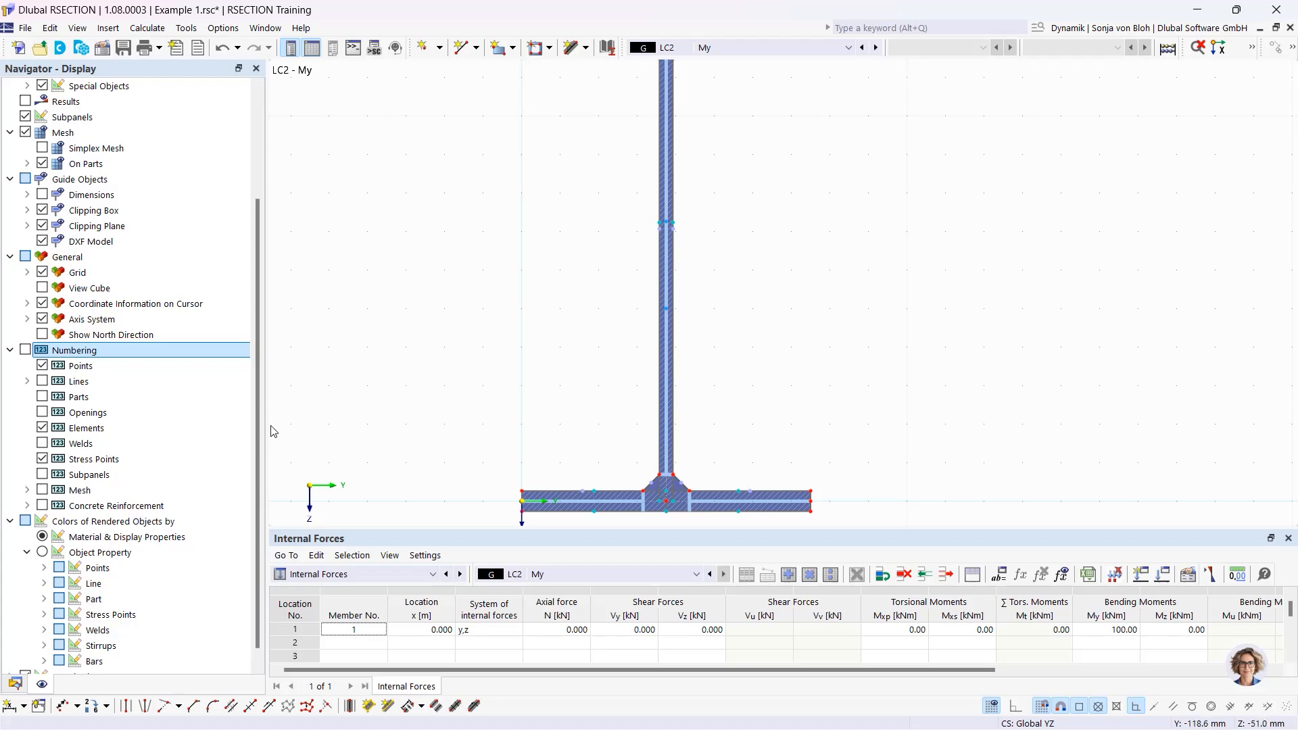
pyautogui.click(15, 684)
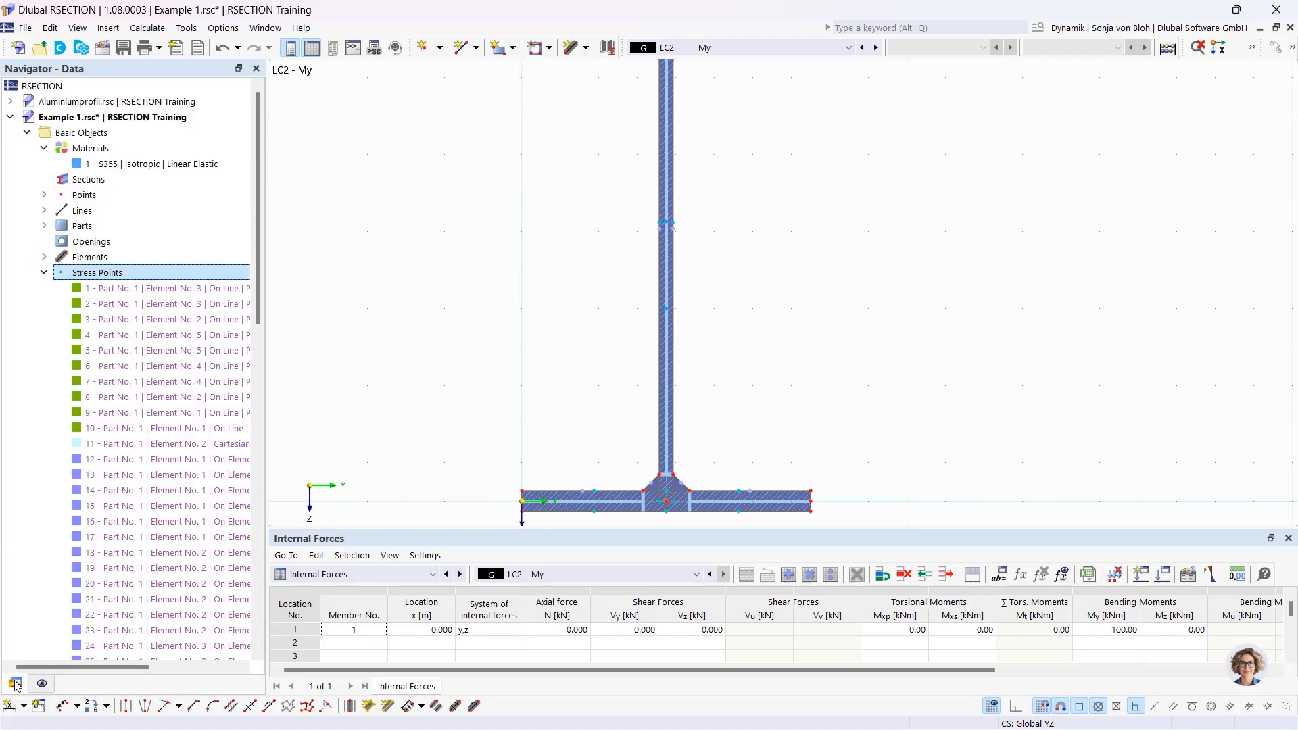
pyautogui.click(46, 272)
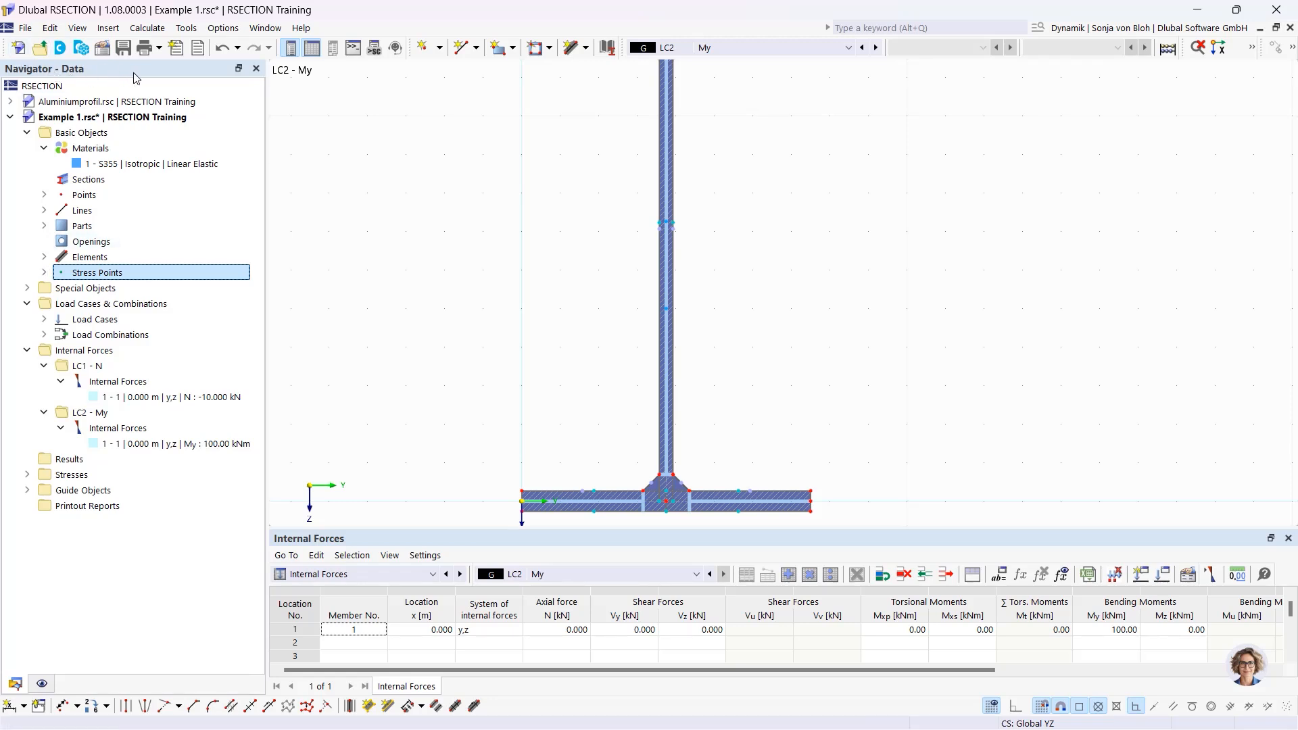
# Open the existing stress configuration, examine the activated stress types σx,tot, τtot and σeqv,von Mises, and accept the configuration.
pyautogui.click(28, 475)
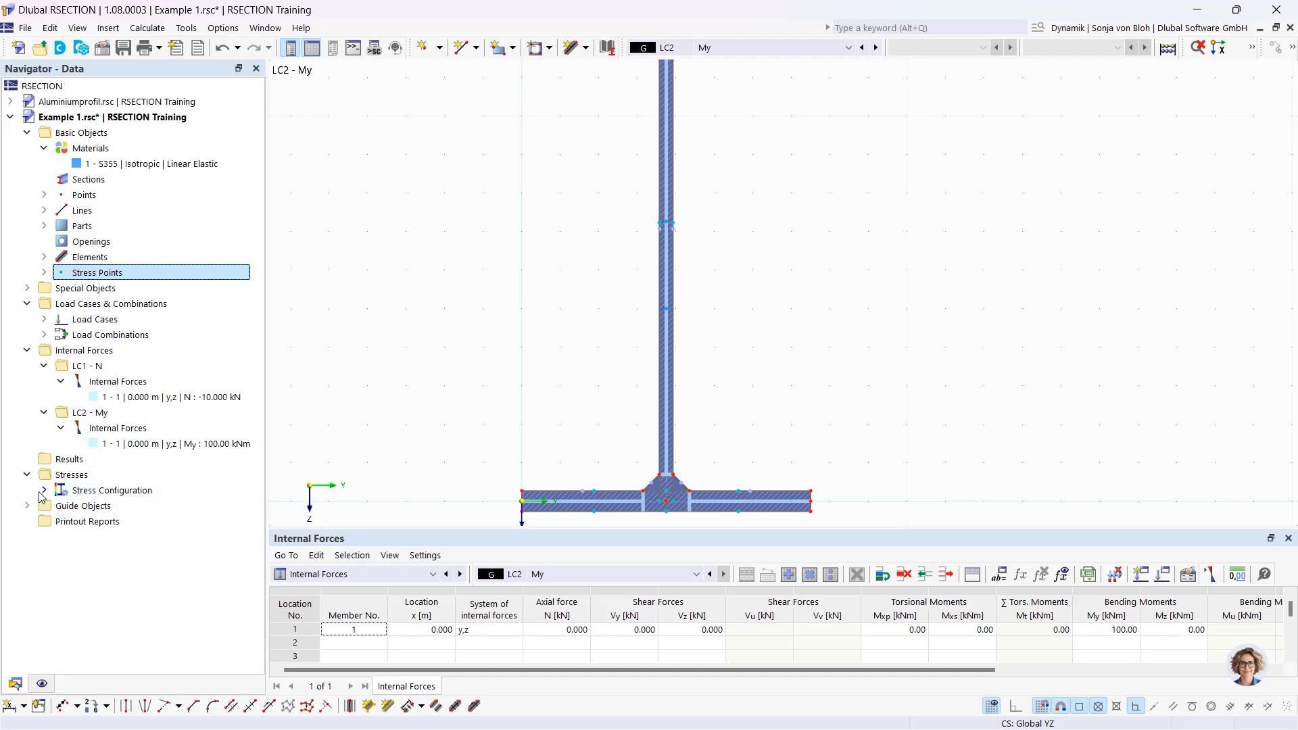
pyautogui.click(43, 491)
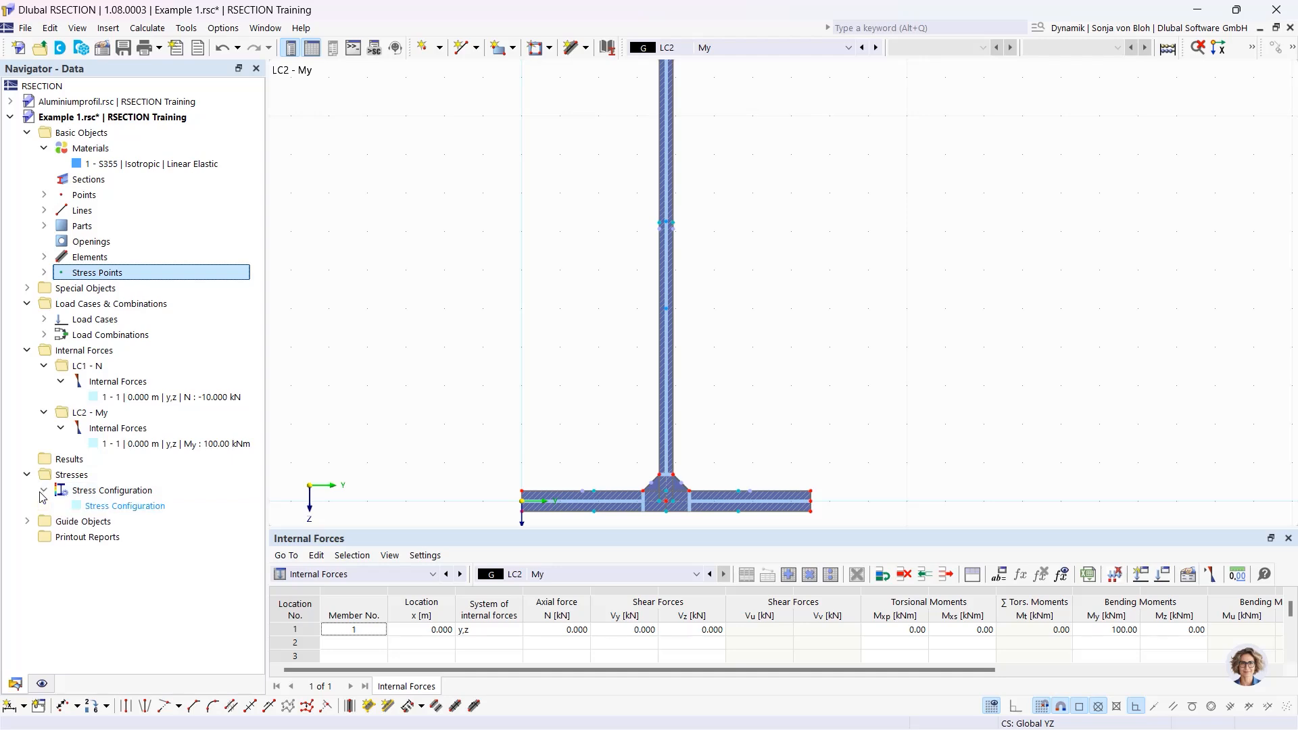
pyautogui.doubleClick(119, 506)
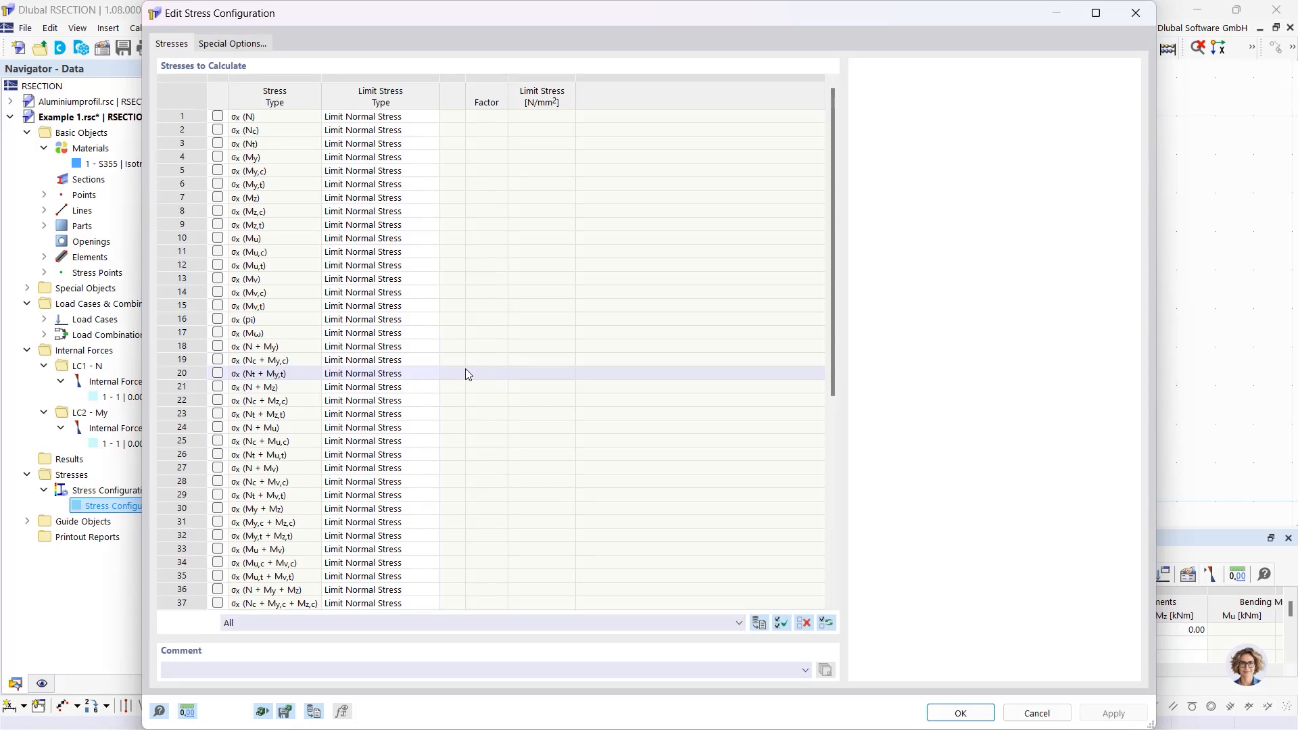
pyautogui.scroll(-4, 565, 491)
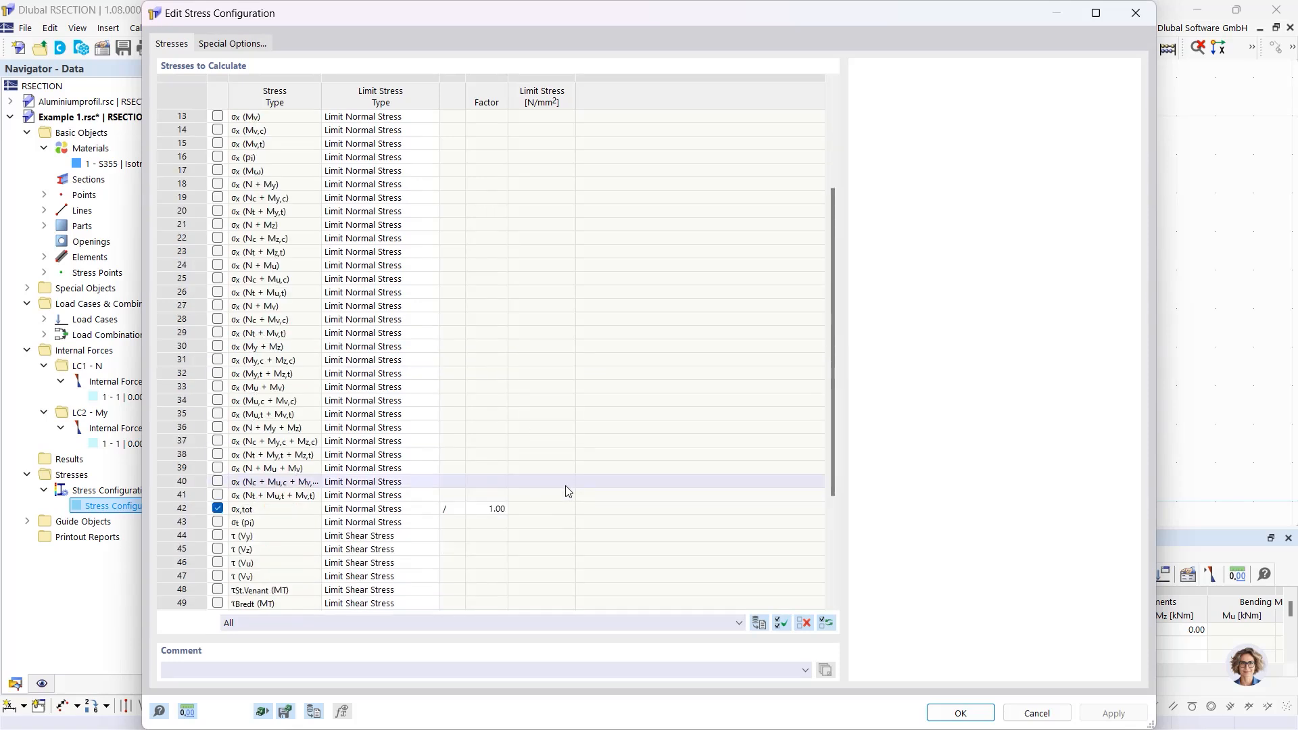
pyautogui.scroll(-4, 440, 509)
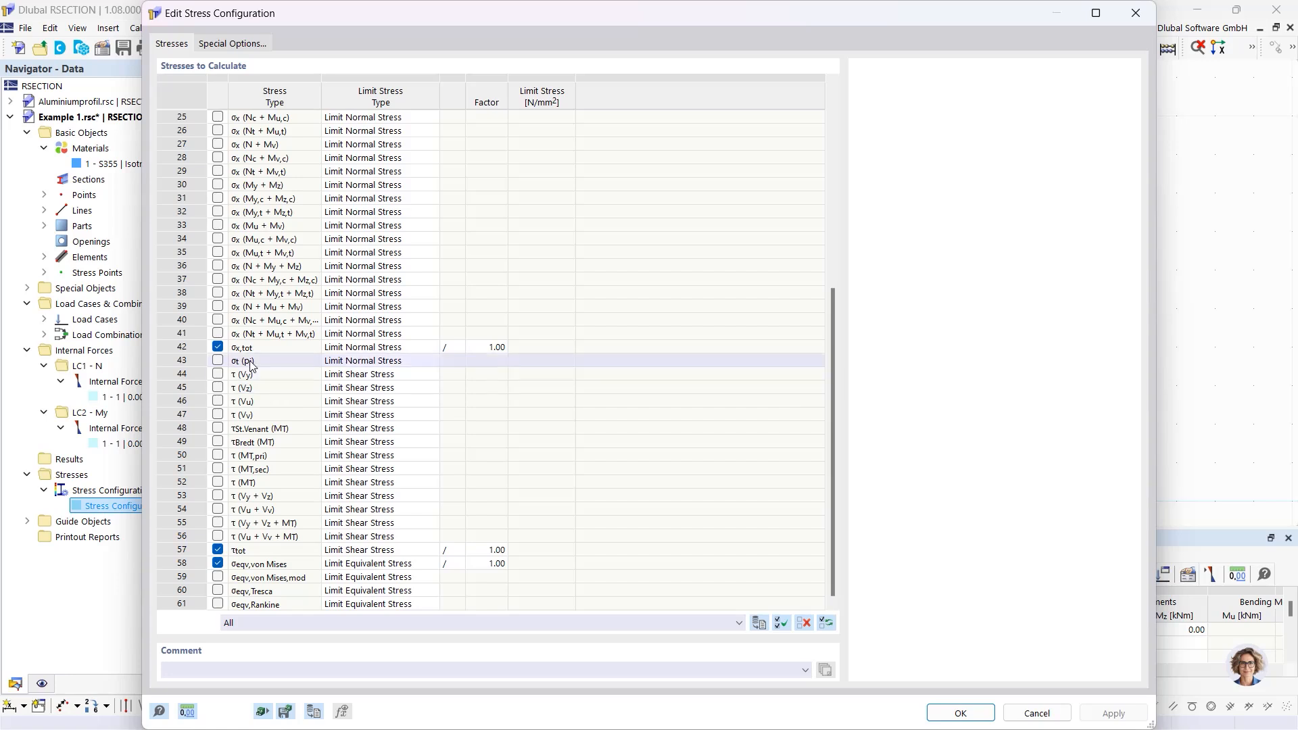
pyautogui.click(272, 349)
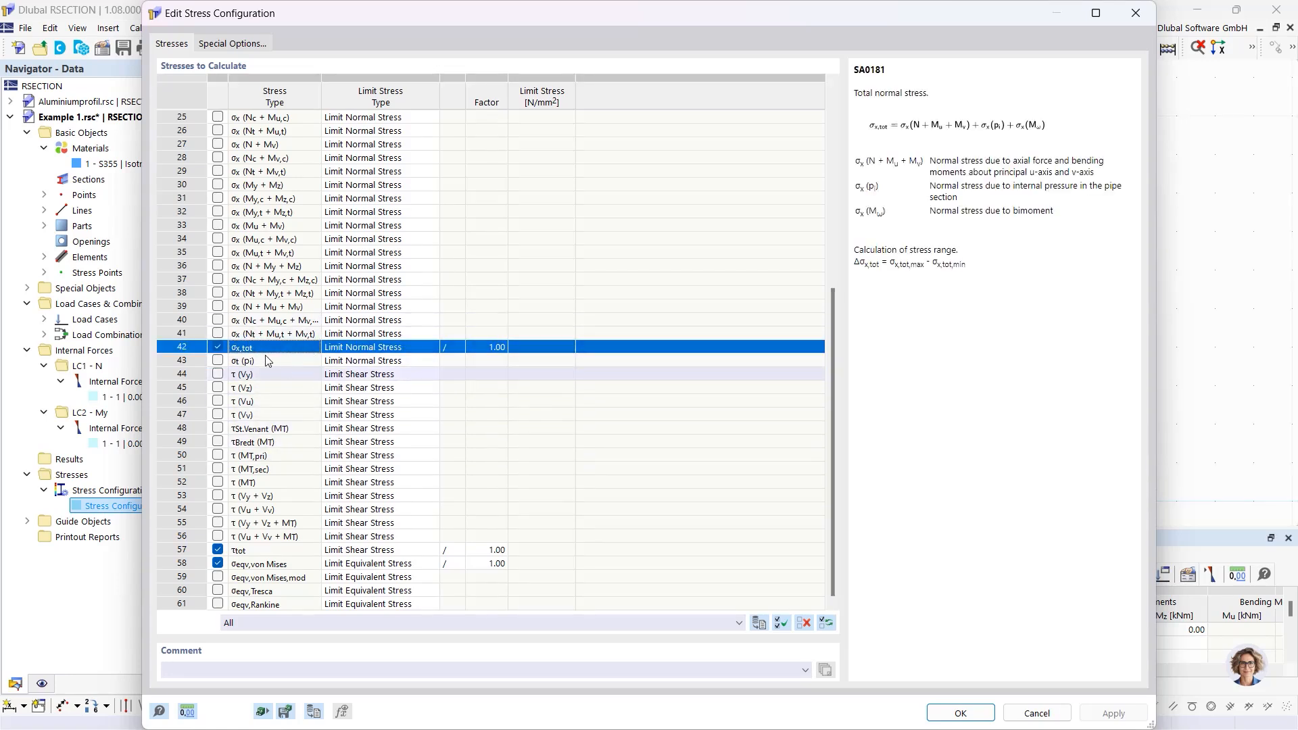
pyautogui.click(272, 551)
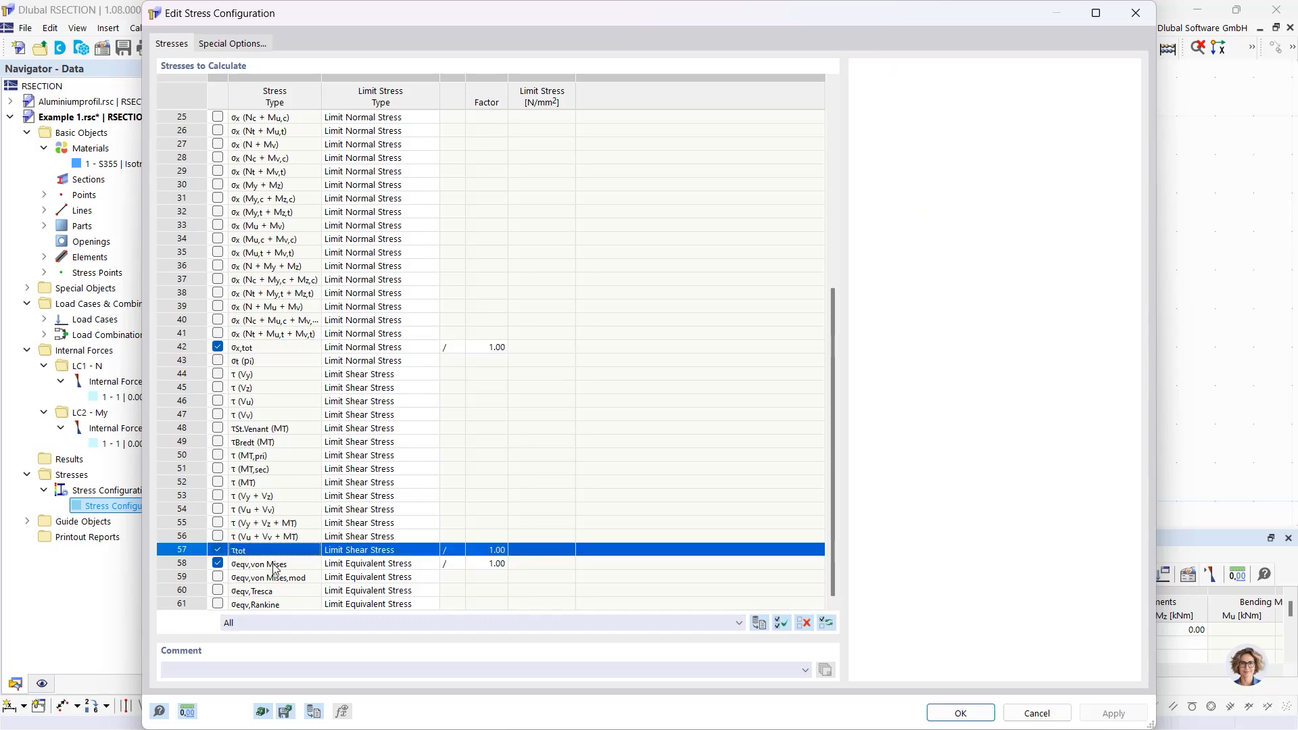
pyautogui.click(289, 563)
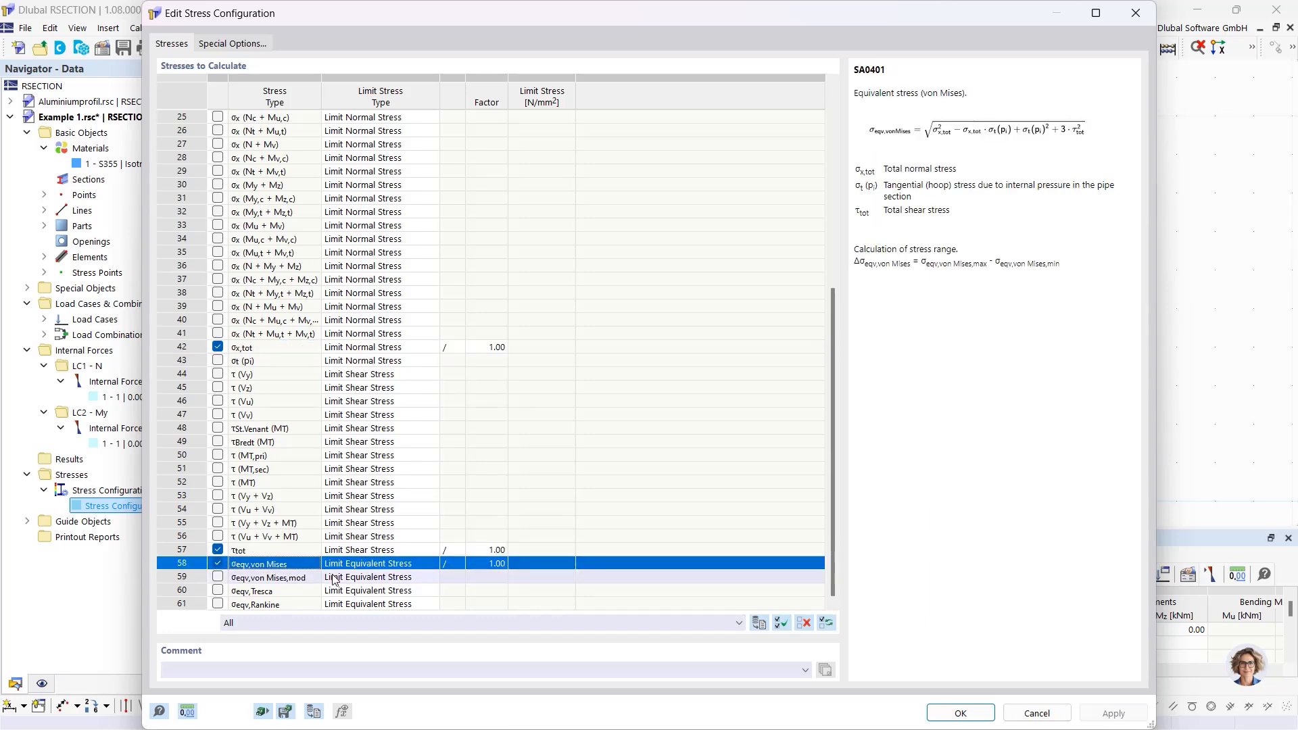
pyautogui.click(975, 715)
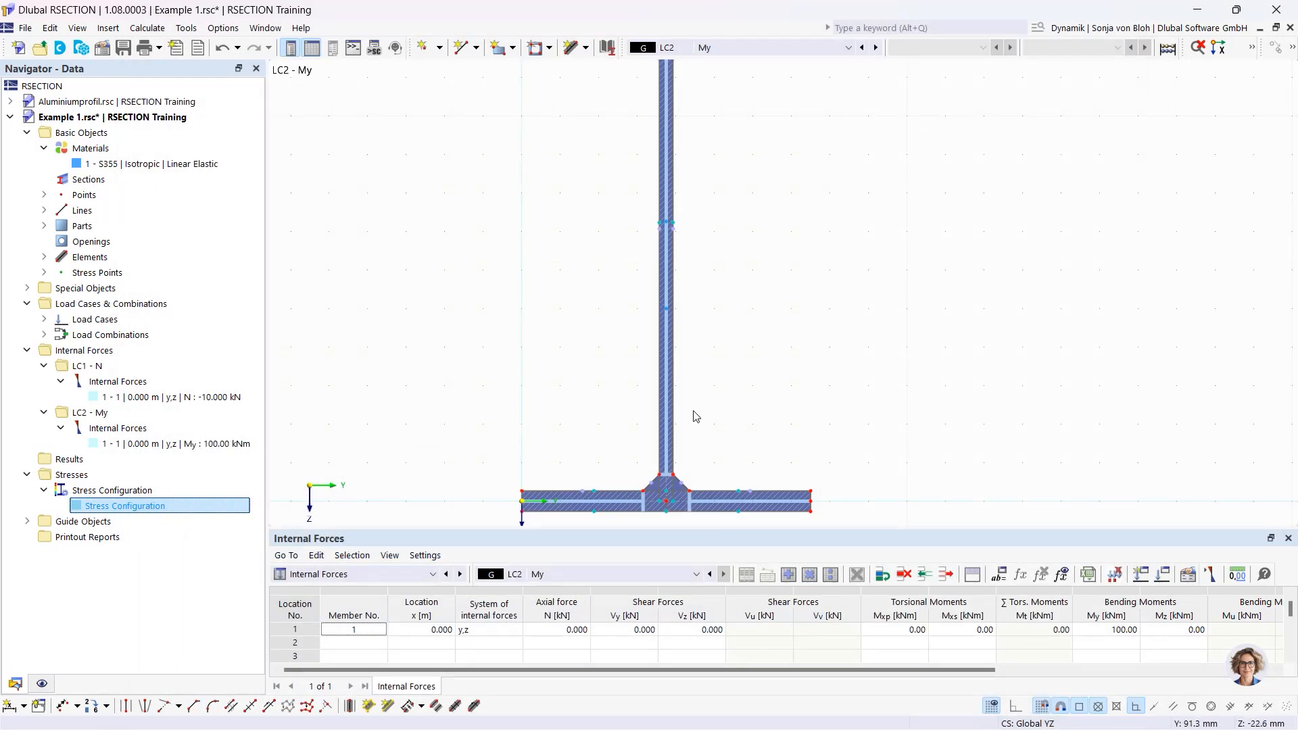
# Calculate the I-section's properties and stresses for the defined loads and show the results on the whole section.
pyautogui.click(147, 27)
pyautogui.click(162, 47)
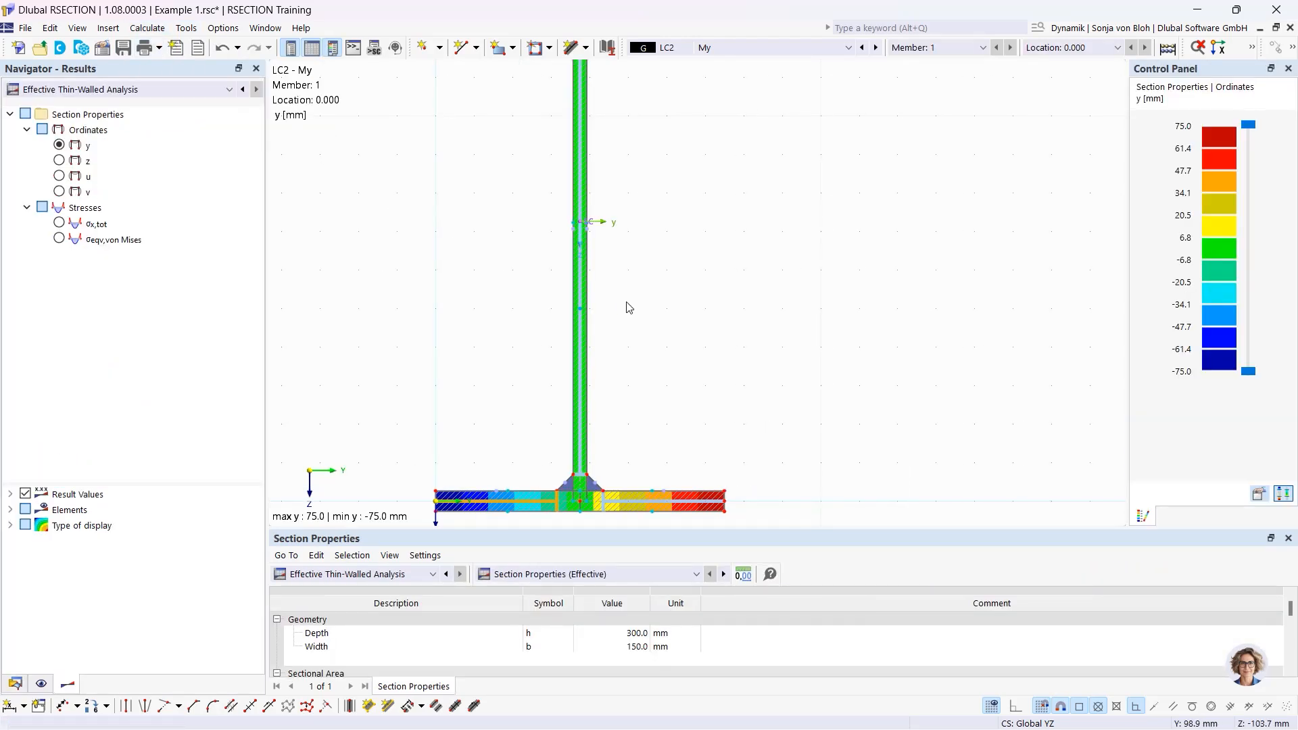
pyautogui.scroll(-3, 626, 305)
pyautogui.moveTo(577, 235); pyautogui.dragTo(565, 271, button='middle')
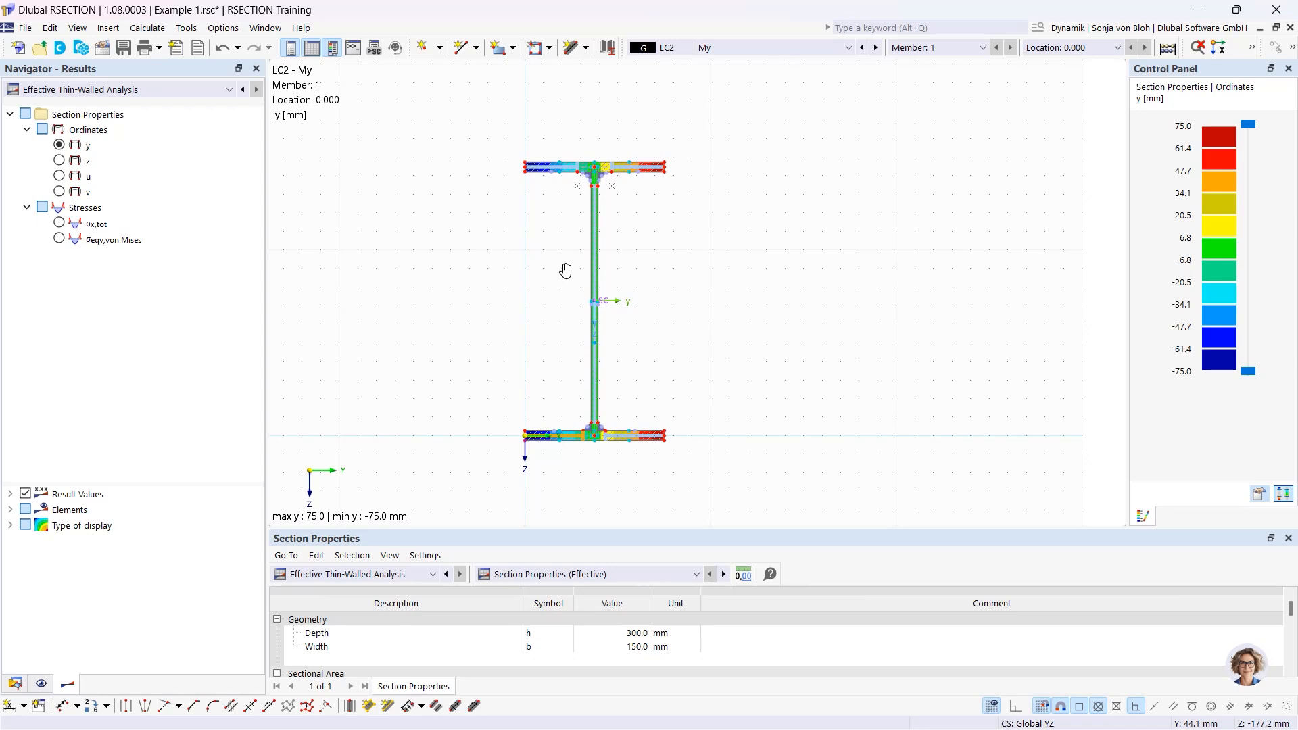
# Compare the result types offered by Thin-Walled Analysis and Effective Thin-Walled Analysis, and select Thin-Walled Analysis for the graphic results.
pyautogui.click(101, 90)
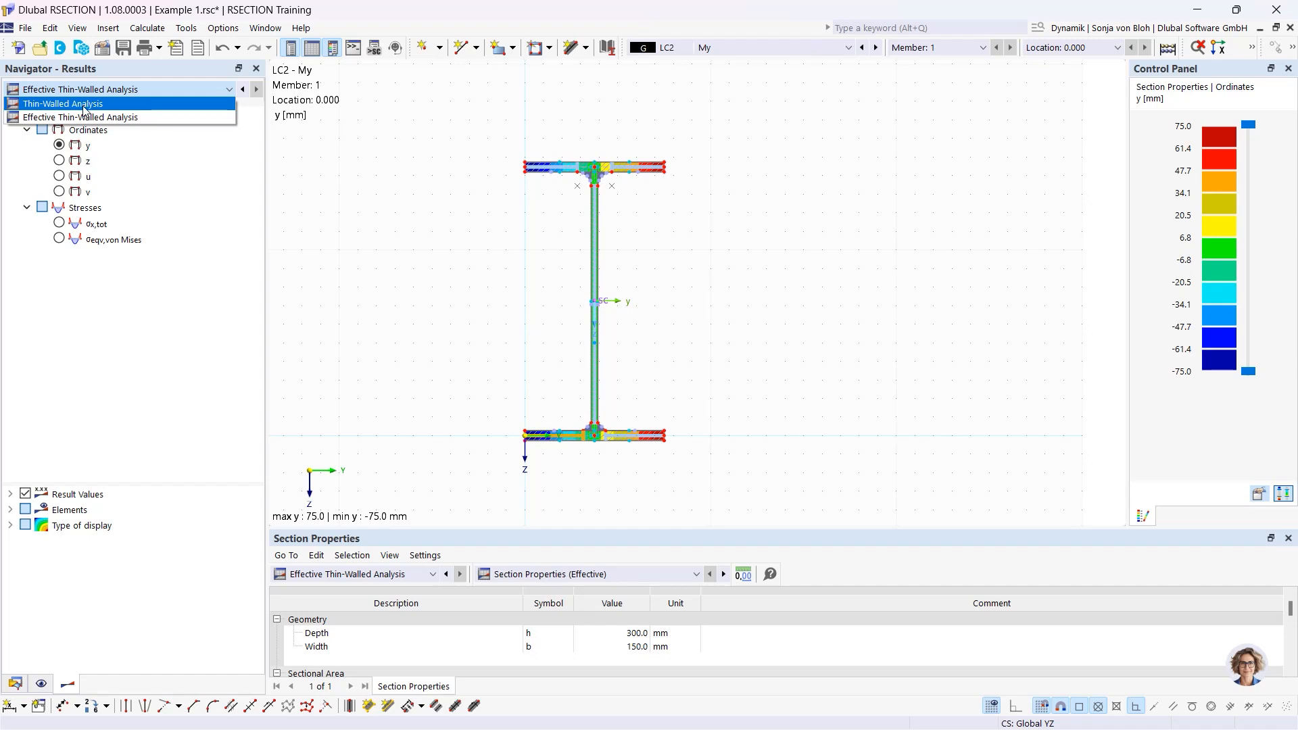
pyautogui.click(84, 105)
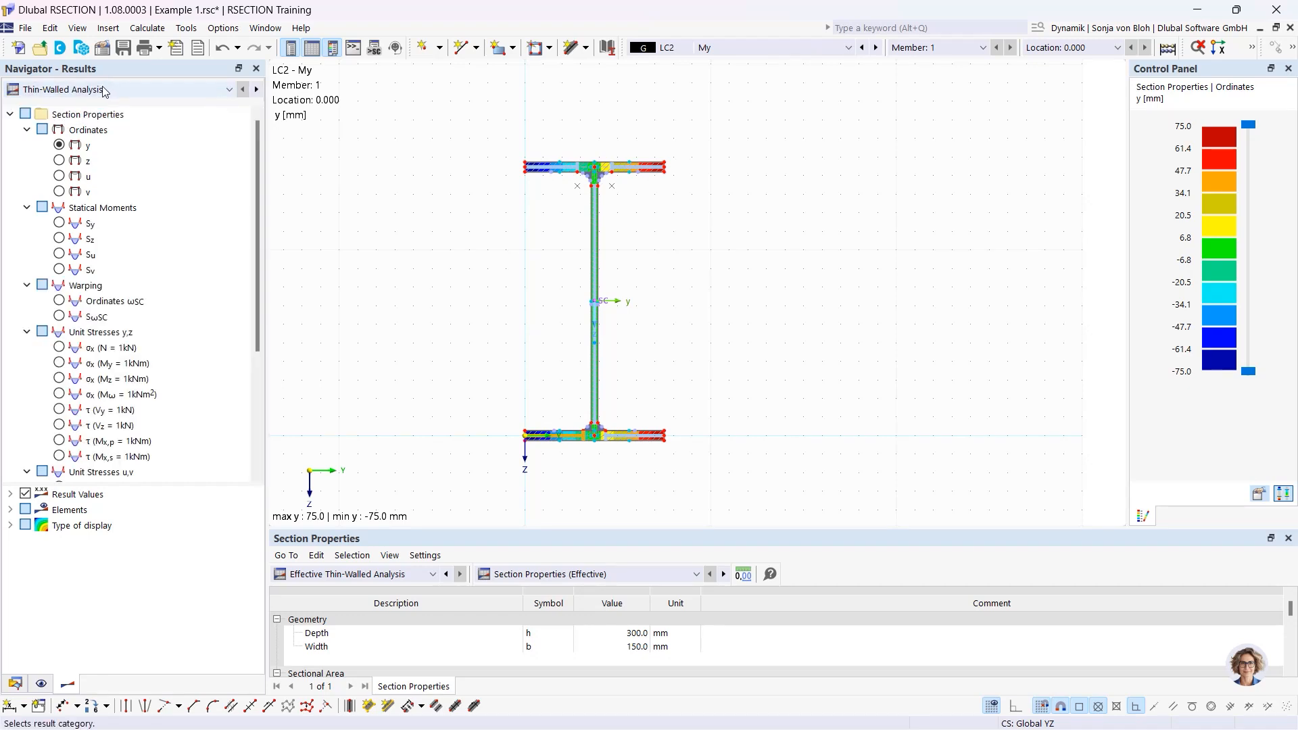
pyautogui.click(100, 91)
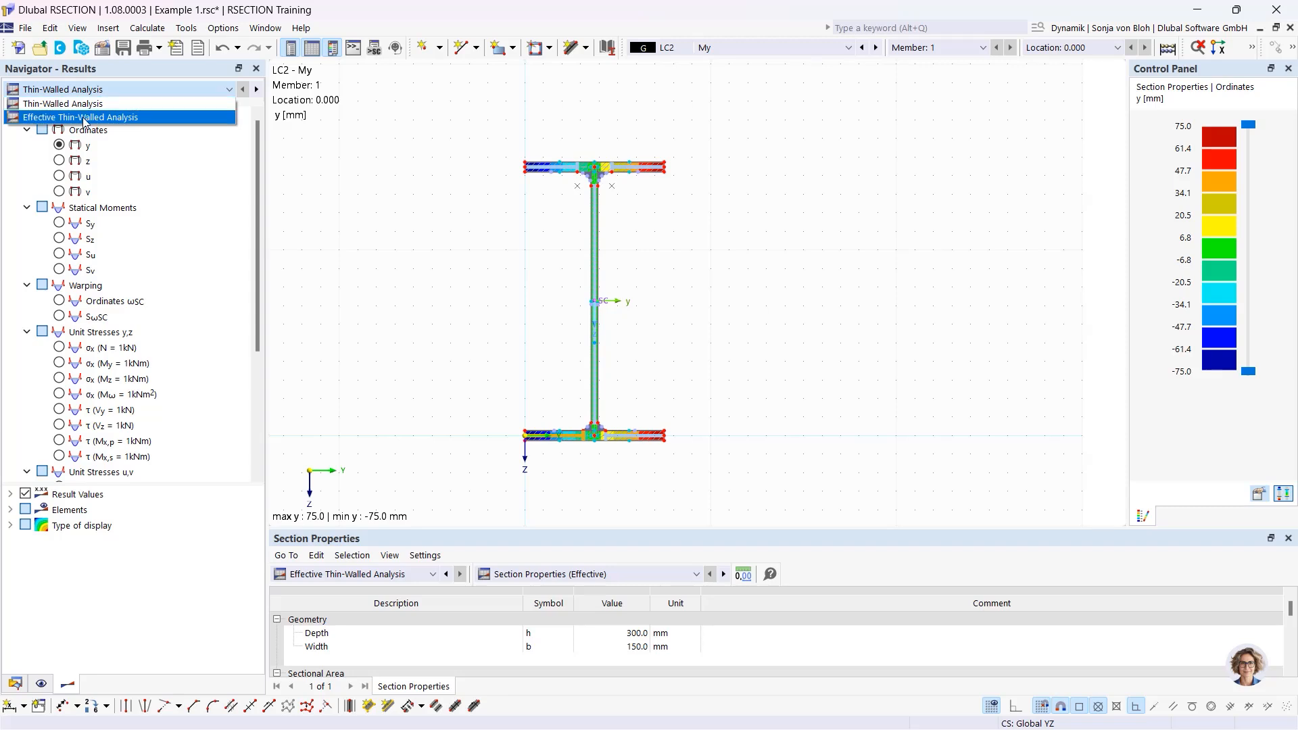
pyautogui.click(85, 117)
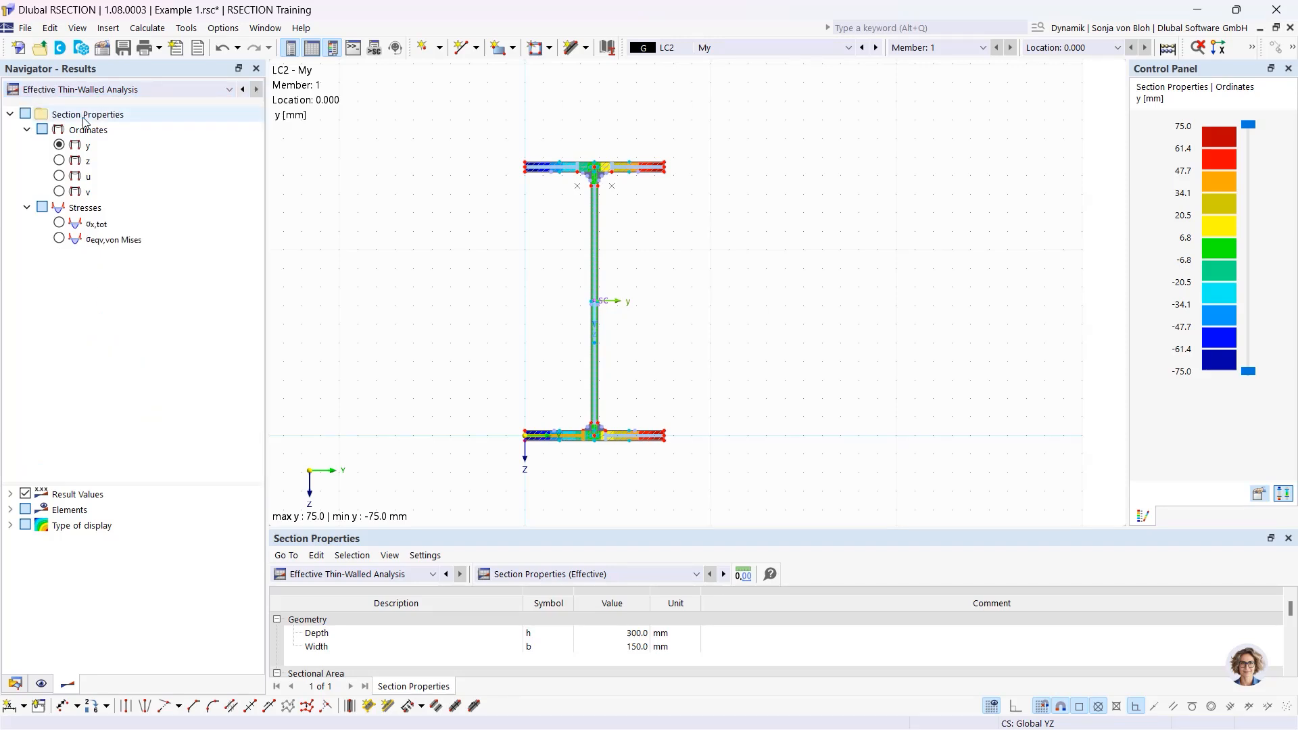
pyautogui.click(112, 90)
pyautogui.click(110, 105)
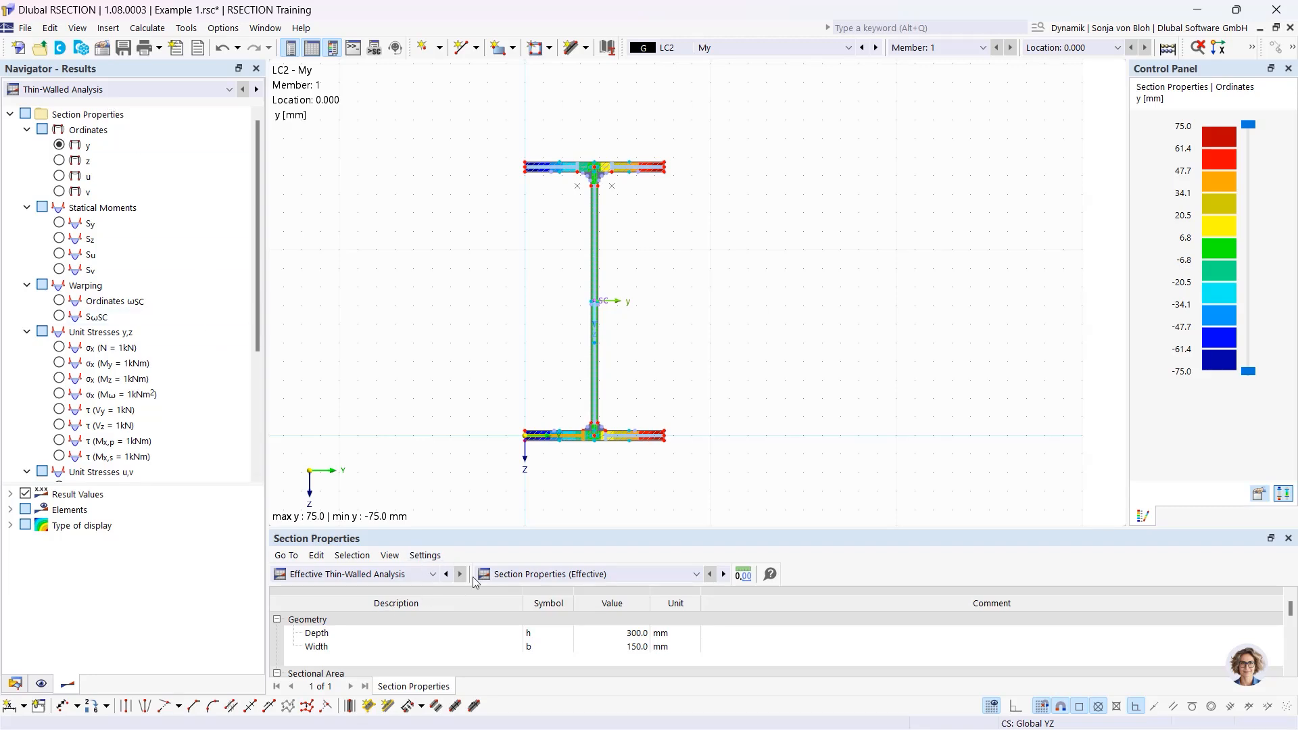
# Switch the result table to the Thin-Walled Analysis stresses by stress points and slightly narrow the results navigator.
pyautogui.click(432, 575)
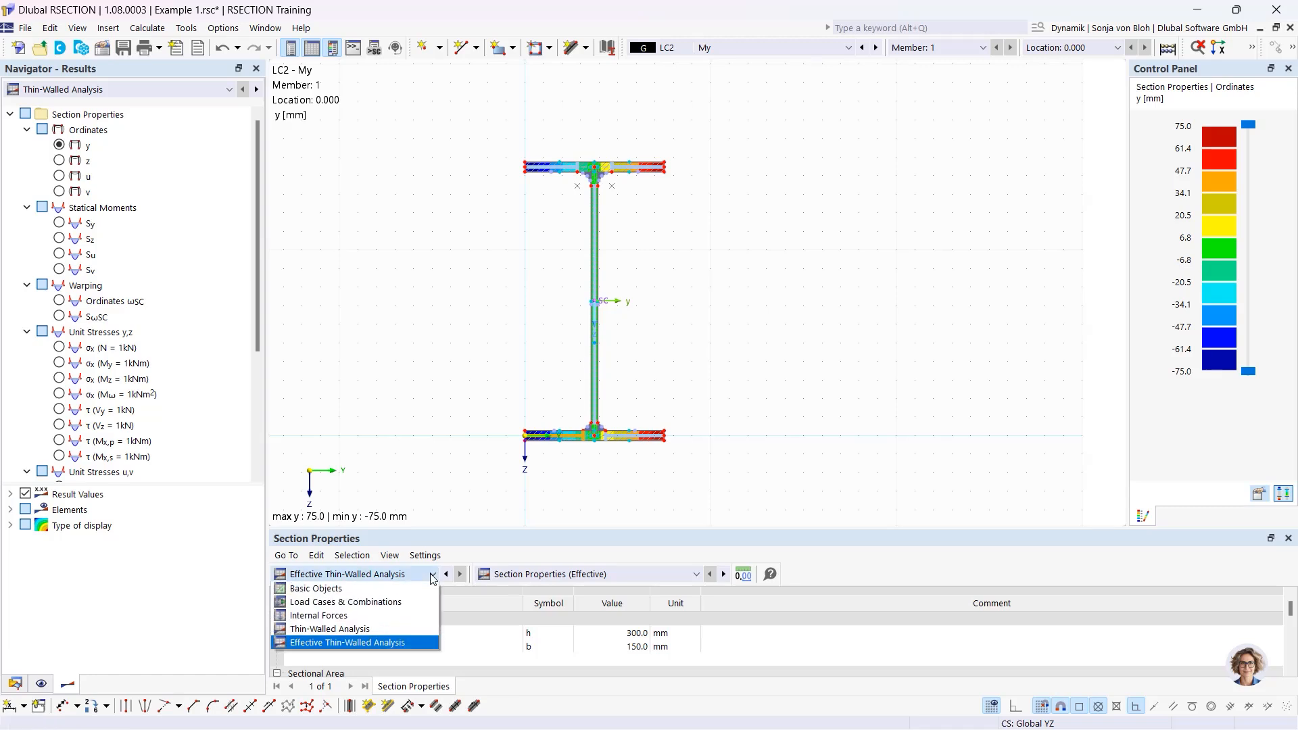
pyautogui.click(363, 630)
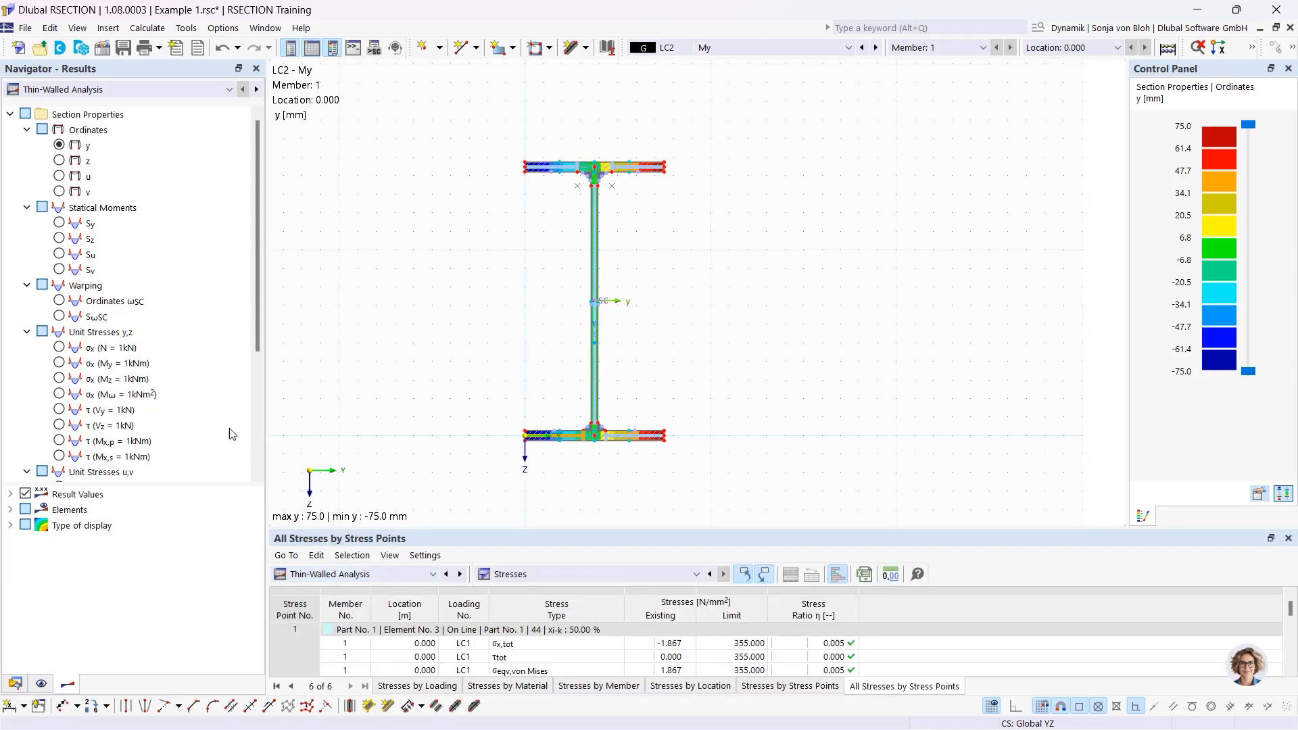
pyautogui.moveTo(267, 397); pyautogui.dragTo(245, 397)
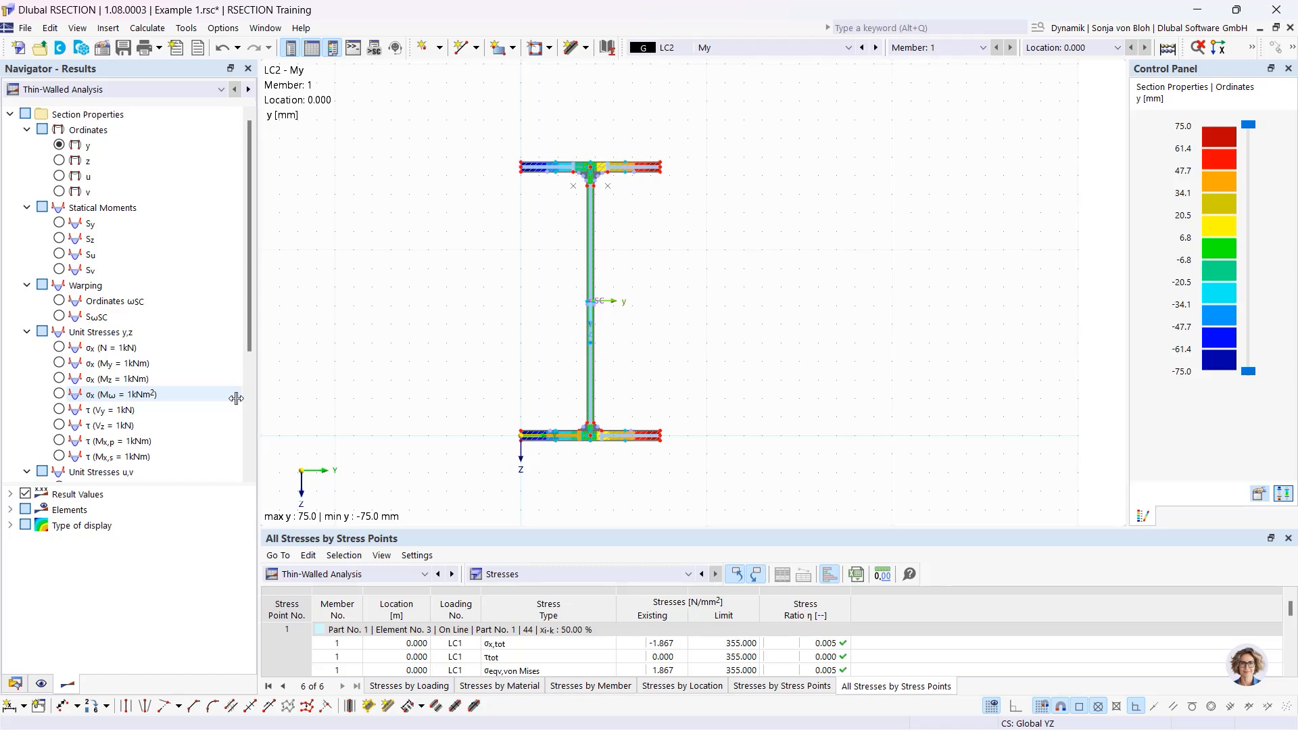
# Display the total normal stress σx,tot for load case LC1 - N on the section with the display type set to Off.
pyautogui.click(849, 48)
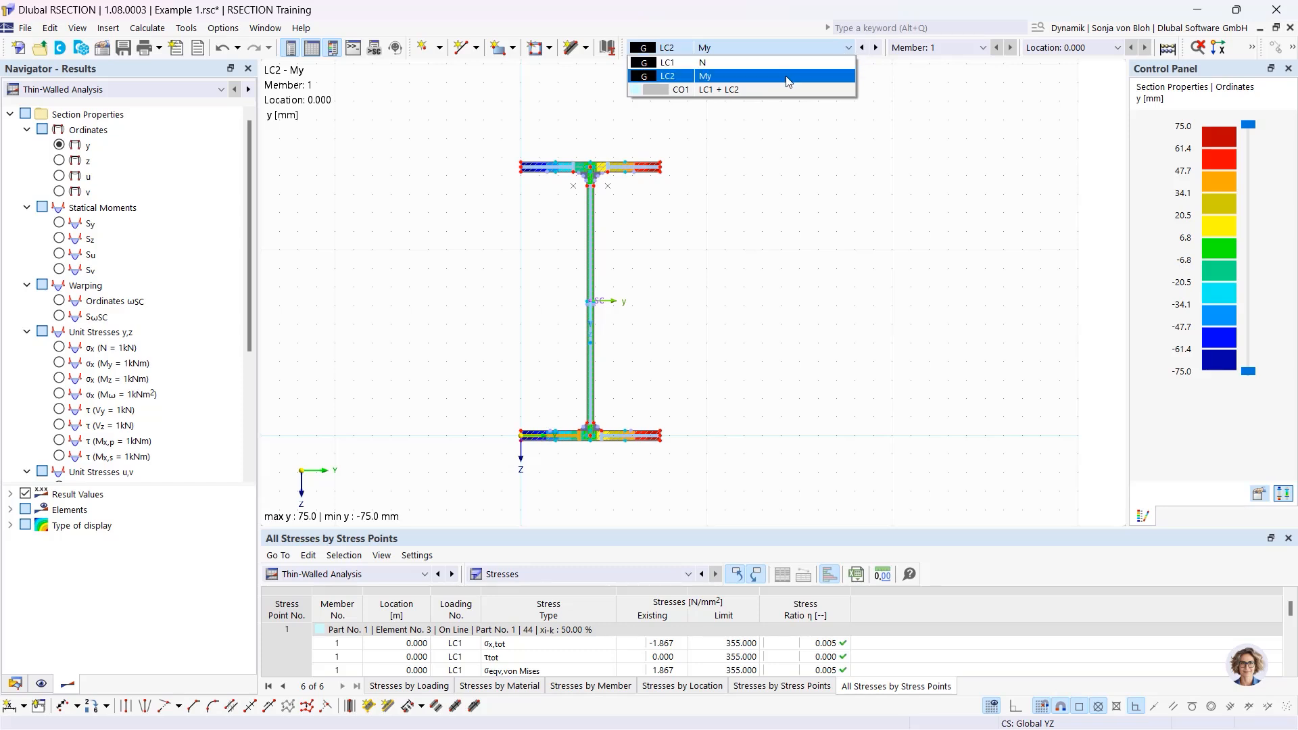
pyautogui.click(708, 65)
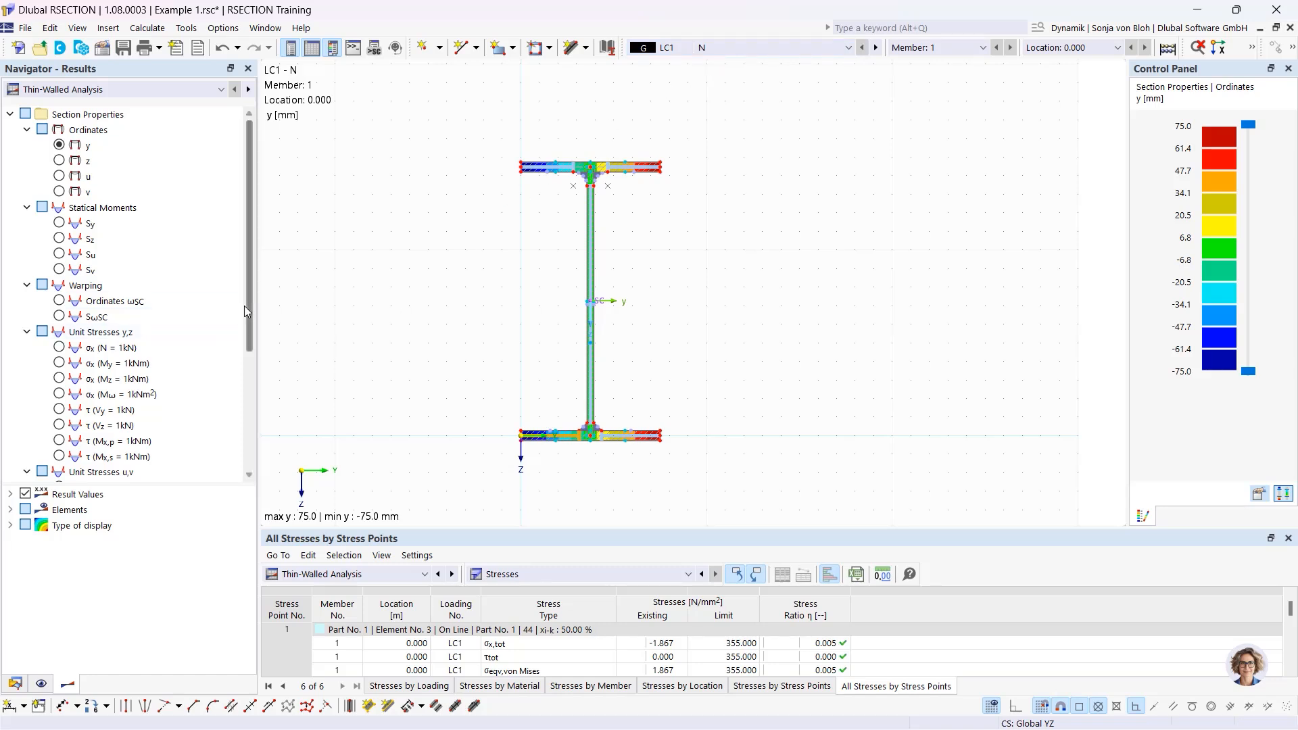
pyautogui.scroll(-4, 249, 302)
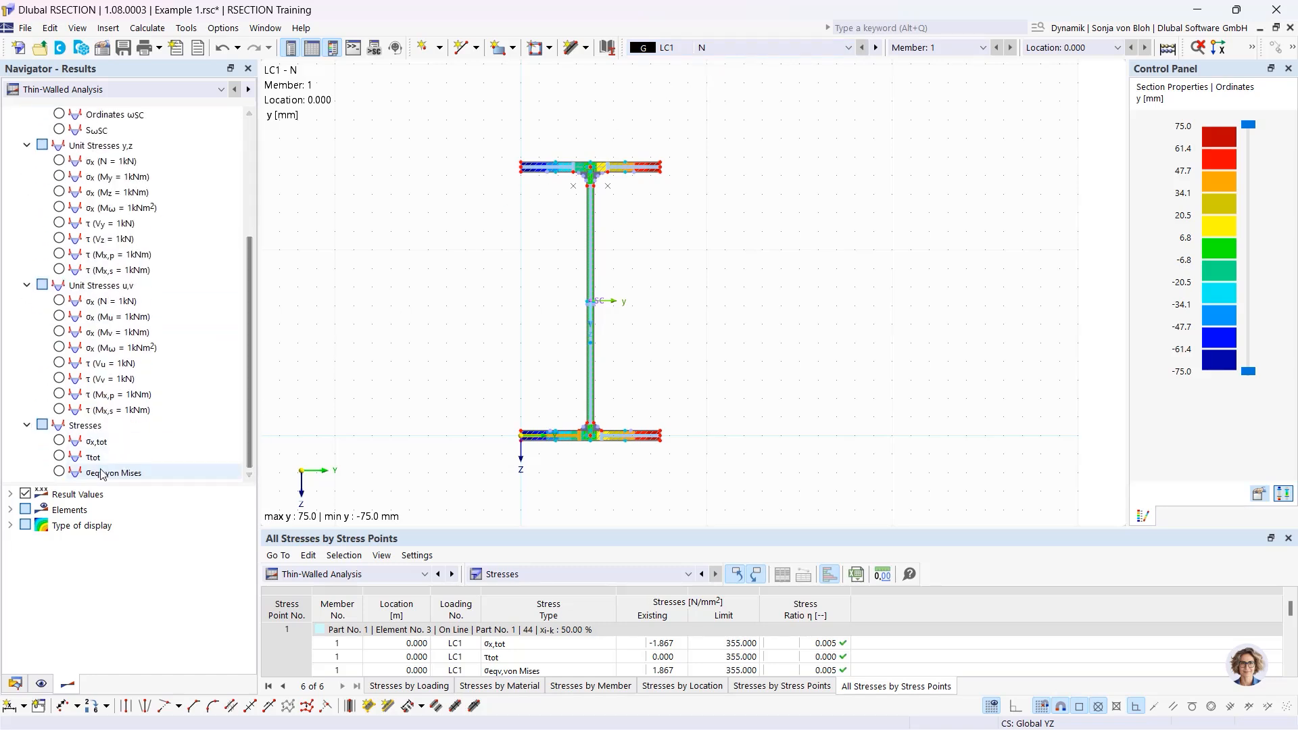
pyautogui.click(59, 440)
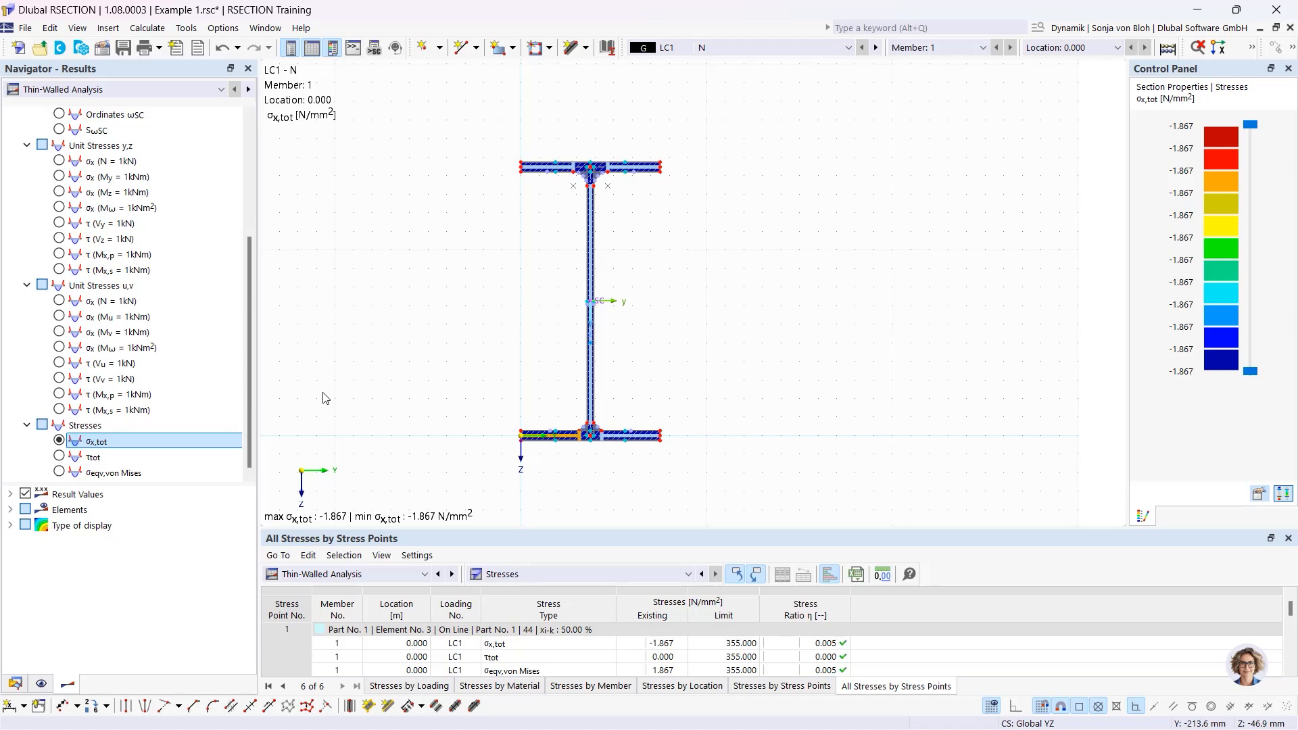
pyautogui.click(10, 526)
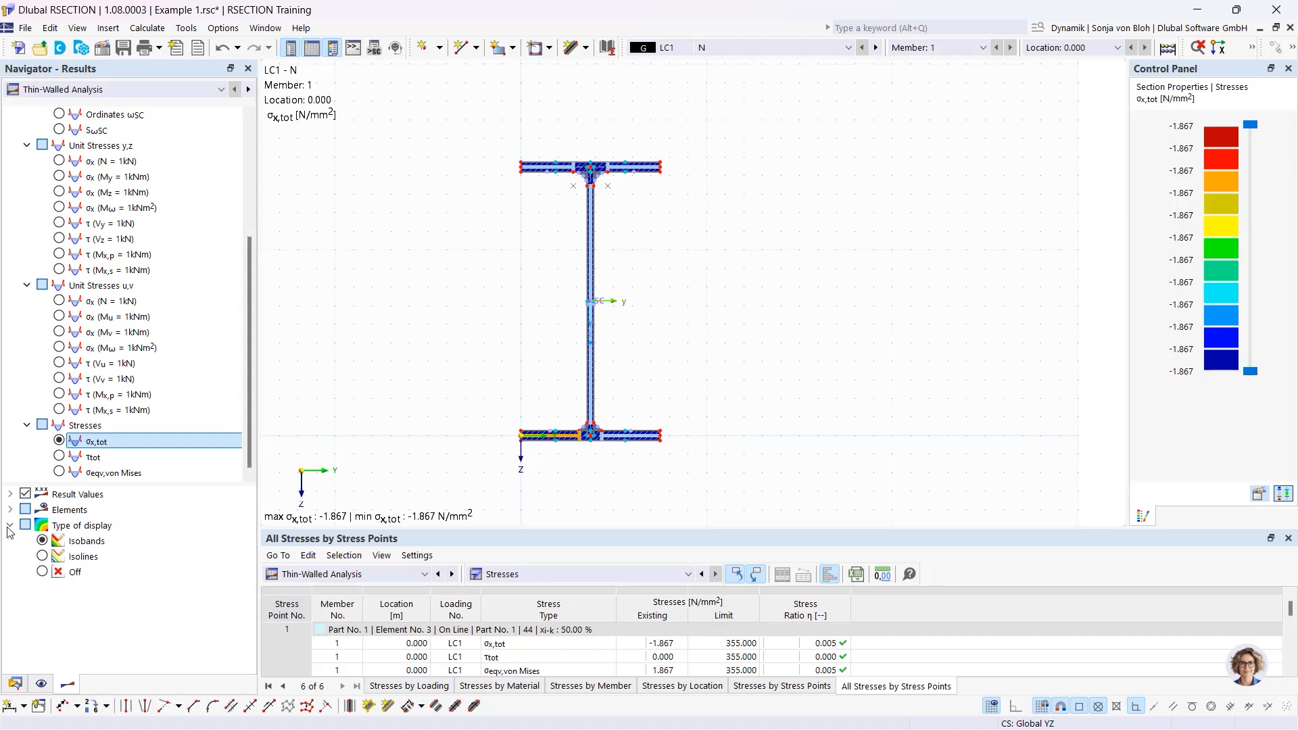
pyautogui.click(43, 573)
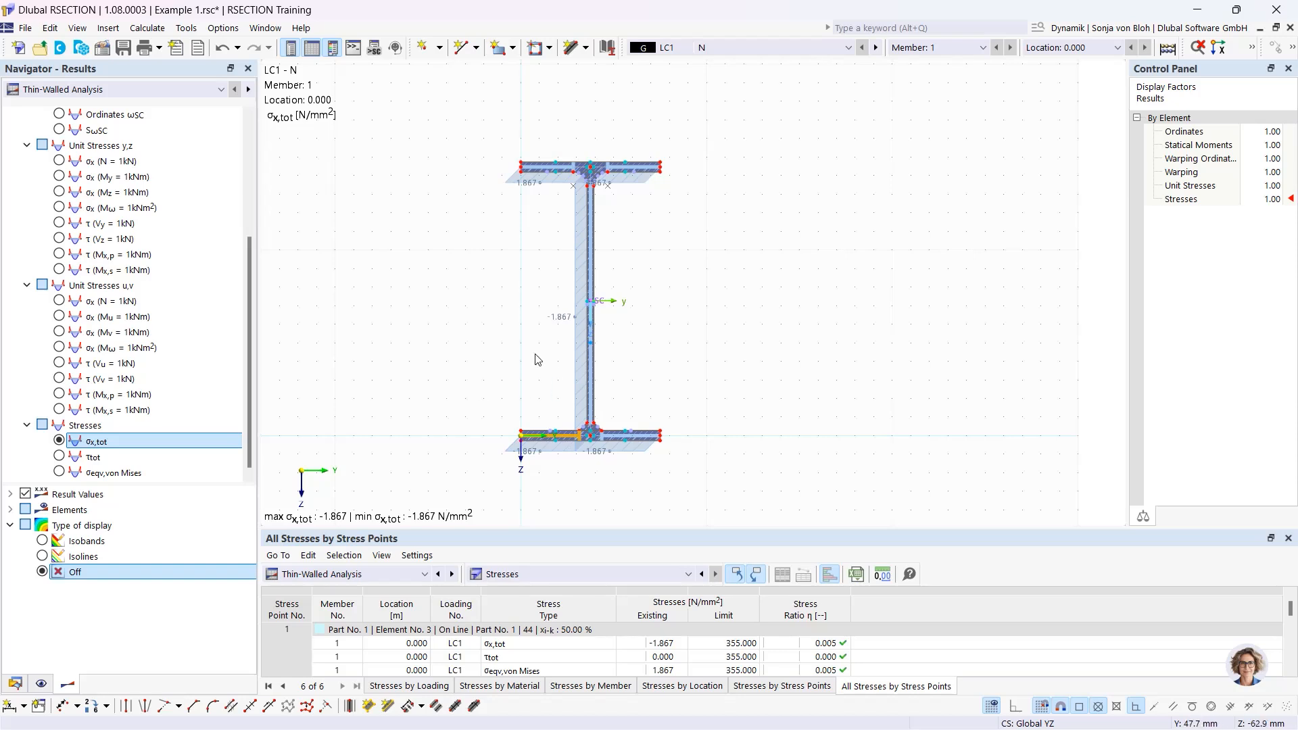
# Select the stress point on the lower half of the web and examine its LC2 σx,tot value in an enlarged stress table.
pyautogui.click(590, 343)
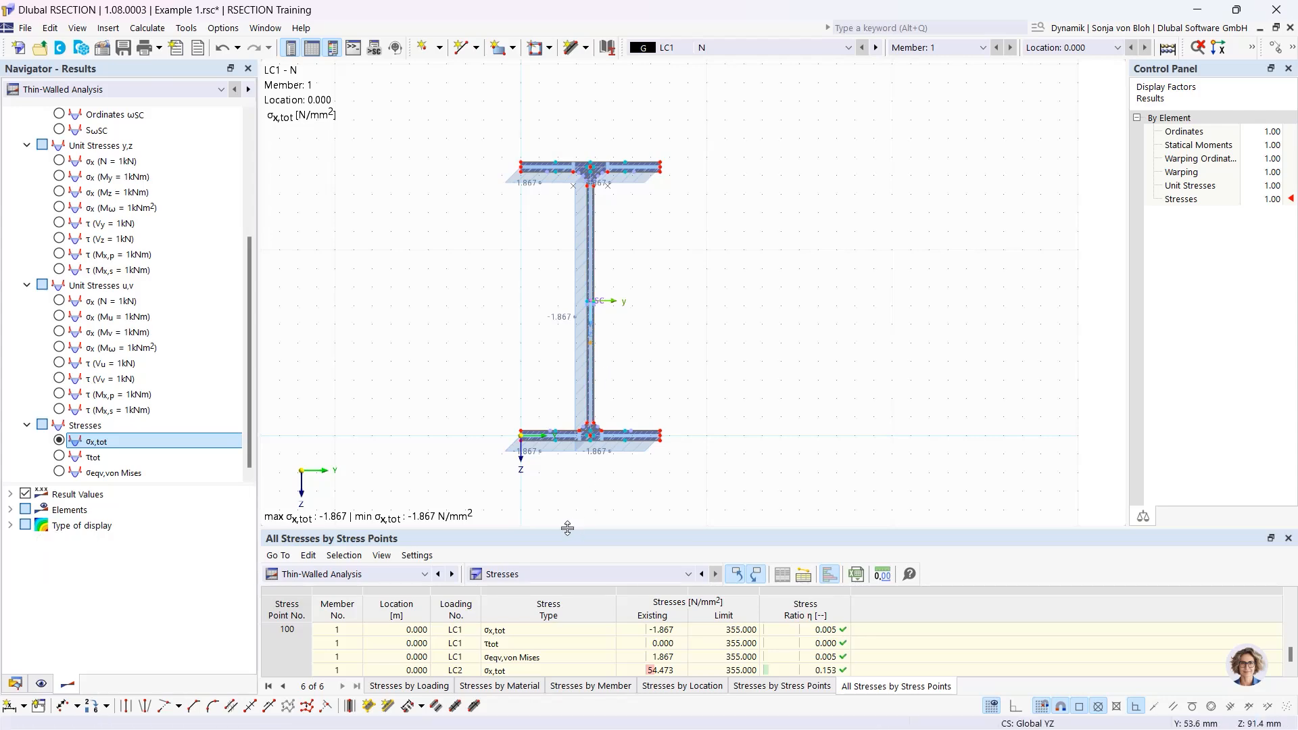
pyautogui.moveTo(568, 529); pyautogui.dragTo(577, 411)
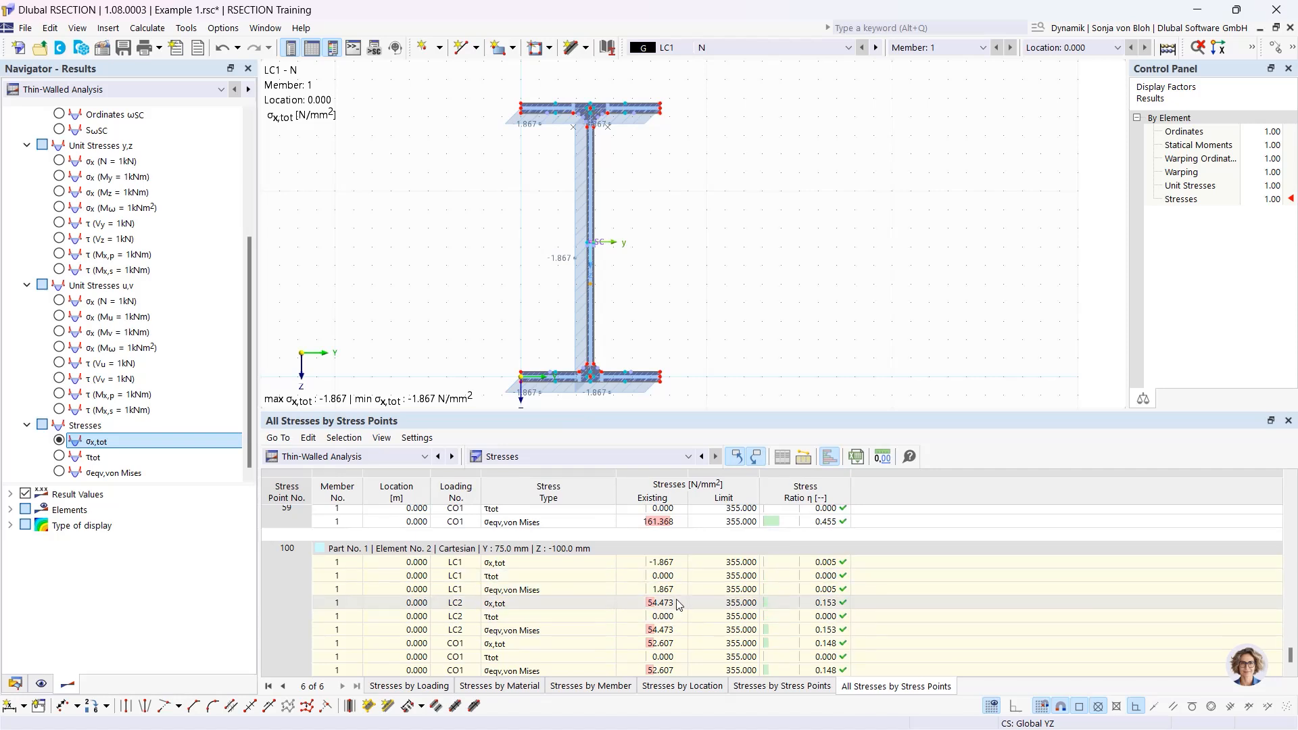
pyautogui.click(657, 603)
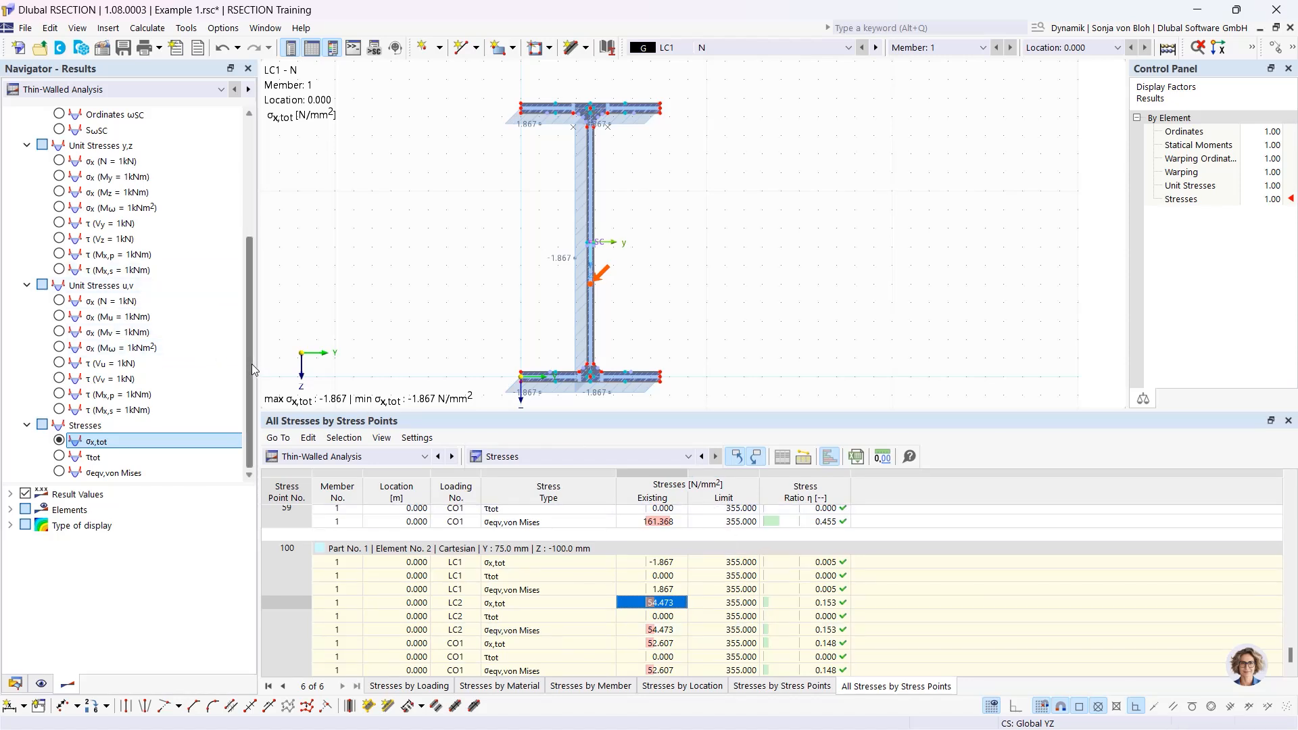
# Show the statical moments Sy and Sz on the section and list the Statical Moments and Warping results of the elements.
pyautogui.moveTo(251, 364); pyautogui.dragTo(257, 215)
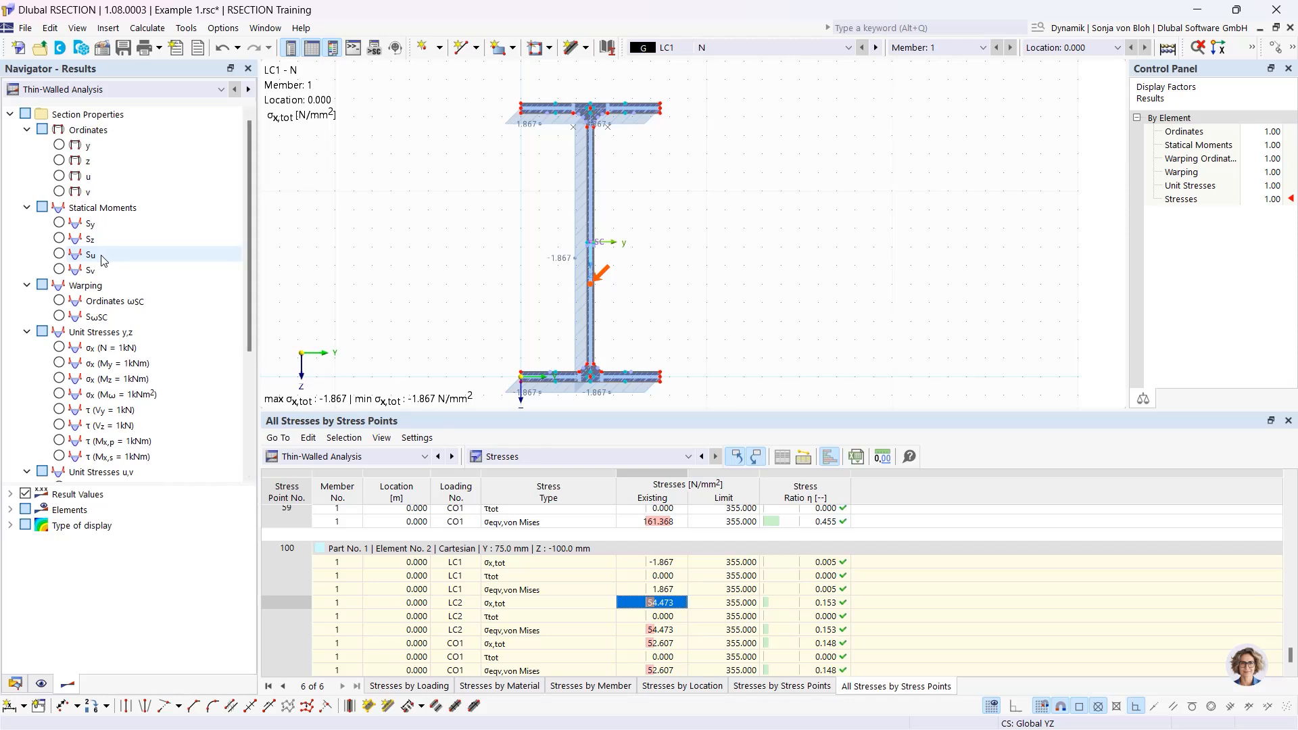
pyautogui.click(60, 222)
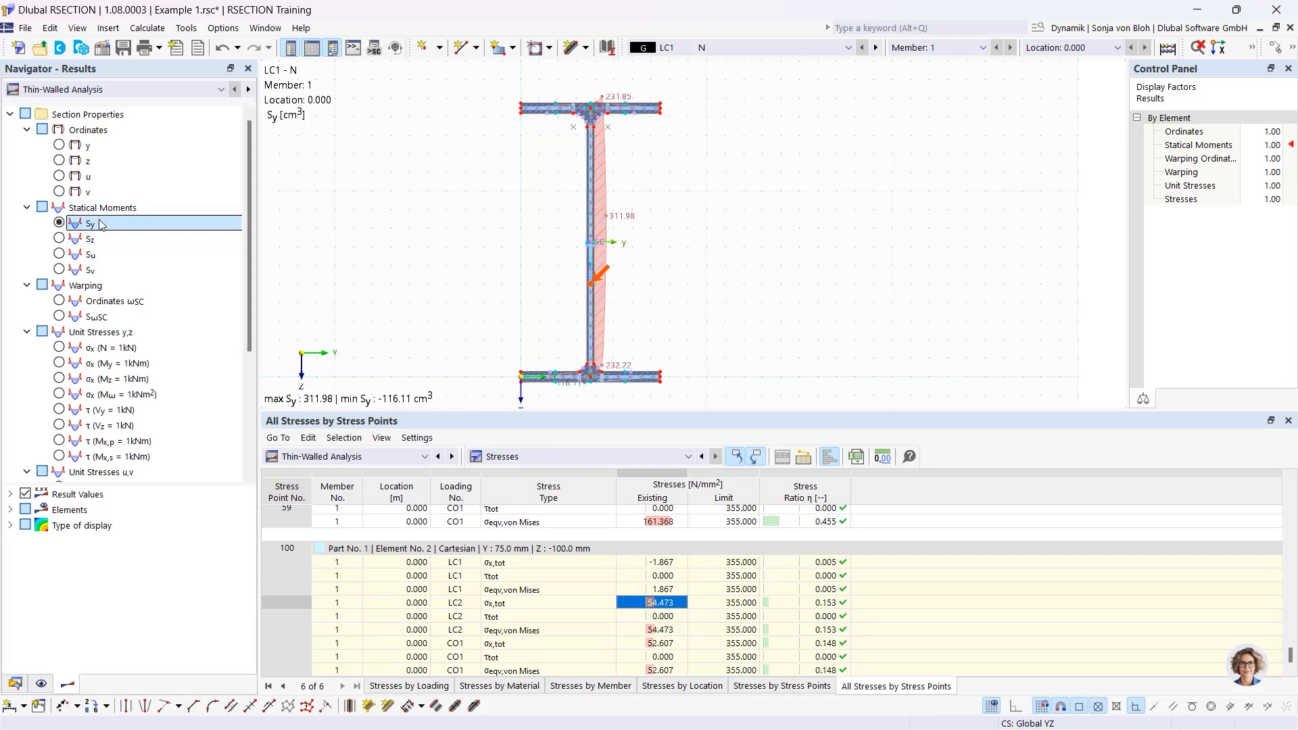
pyautogui.click(60, 238)
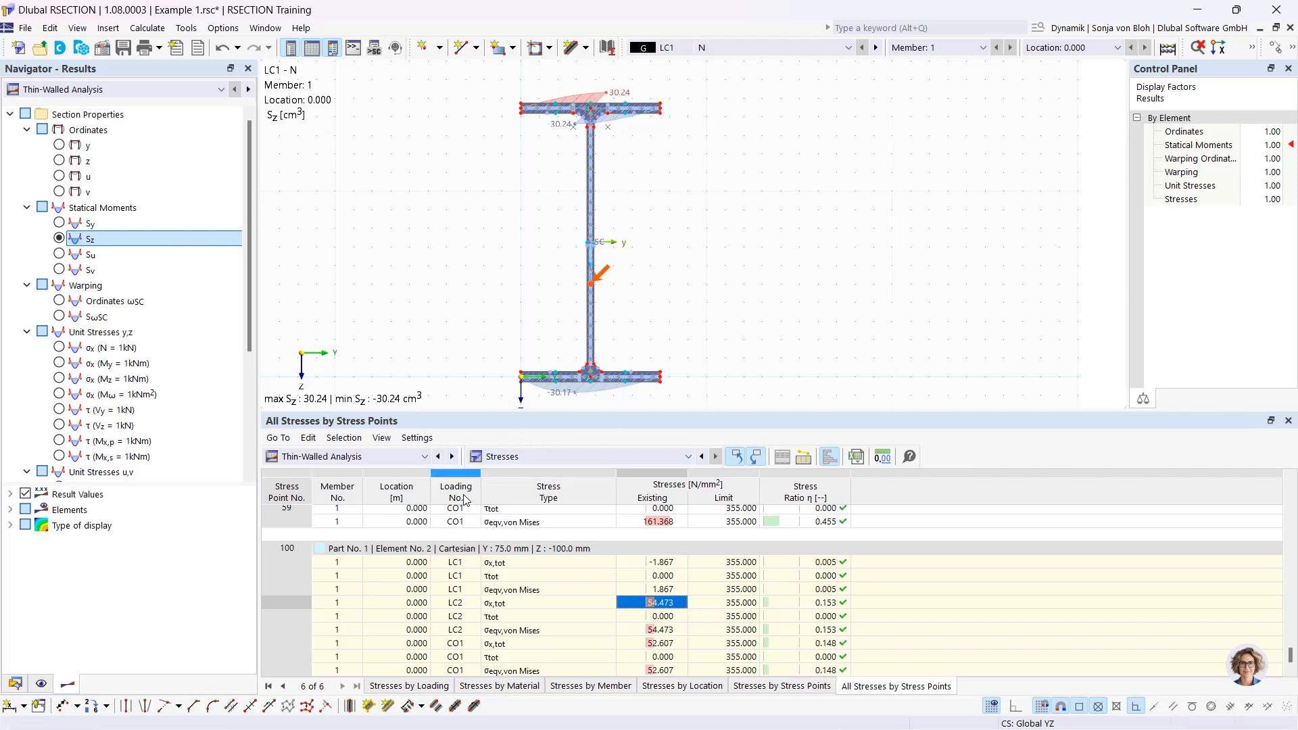
pyautogui.click(619, 457)
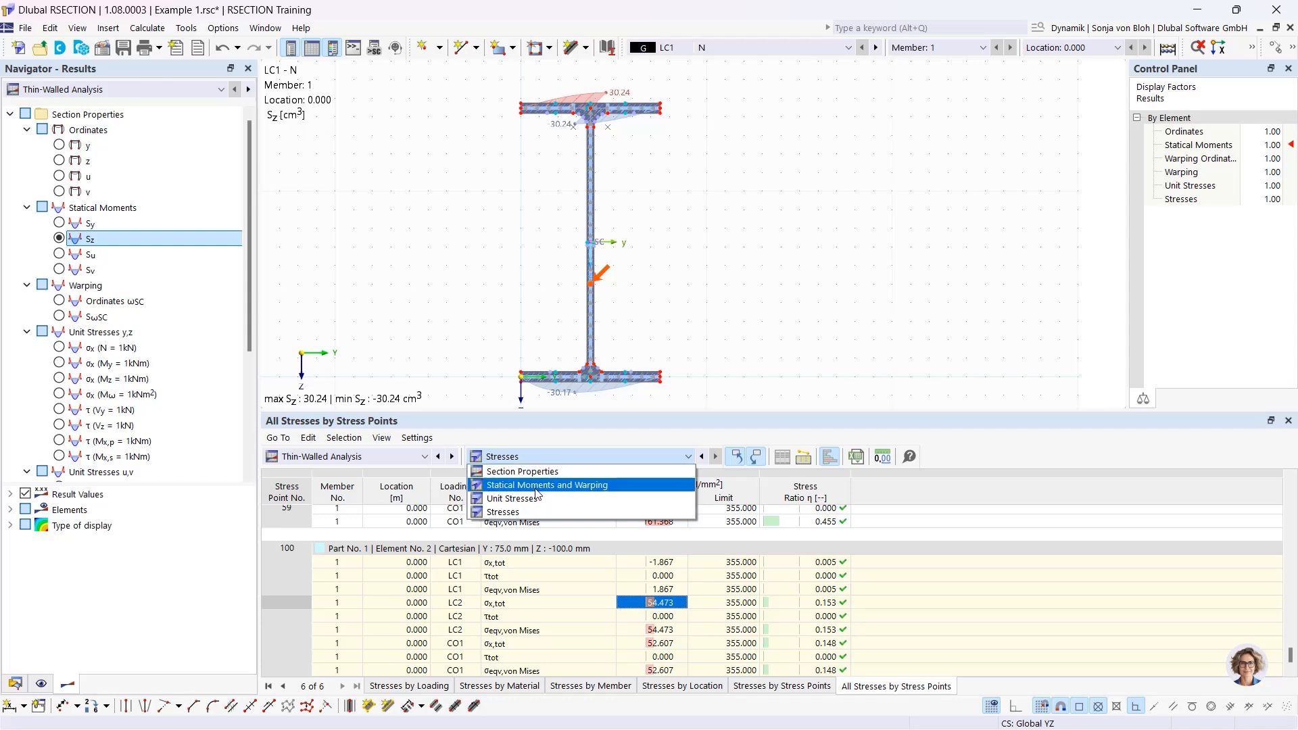
pyautogui.click(571, 486)
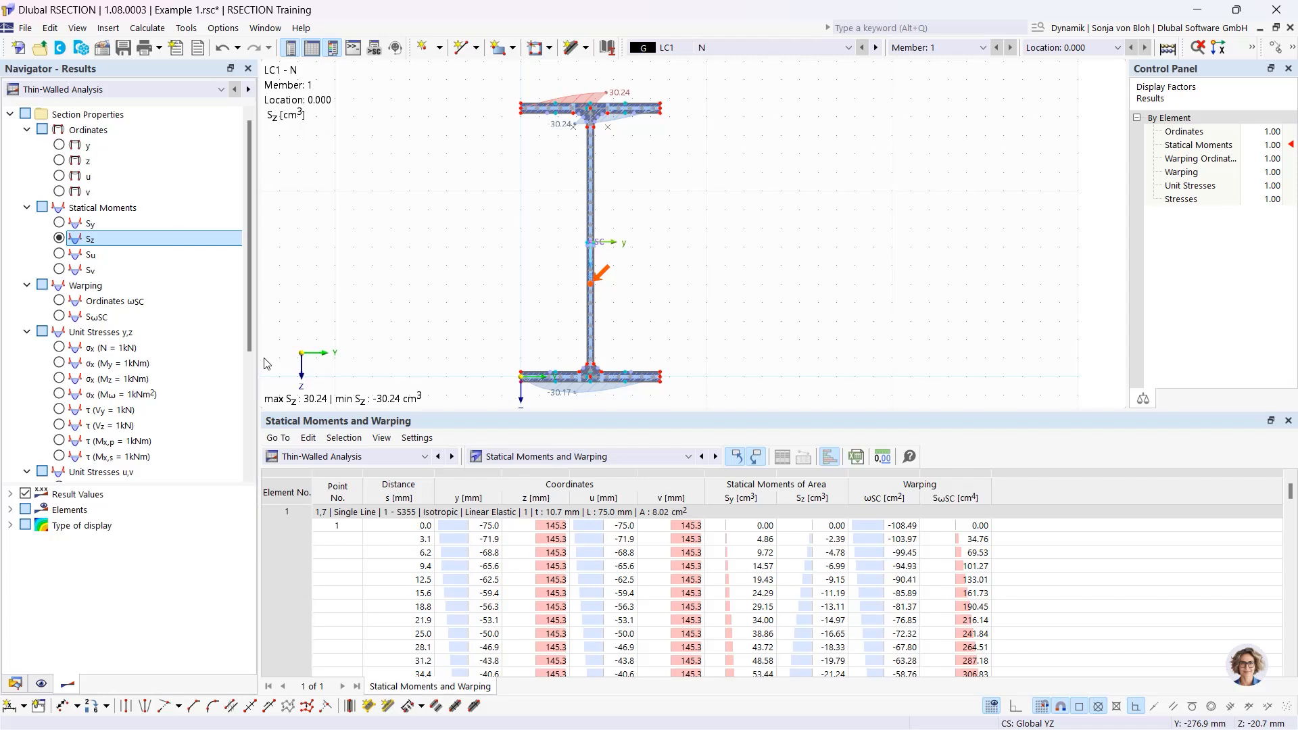
# Show σx,tot from the Effective Thin-Walled Analysis on the section and list the effective section properties.
pyautogui.click(139, 90)
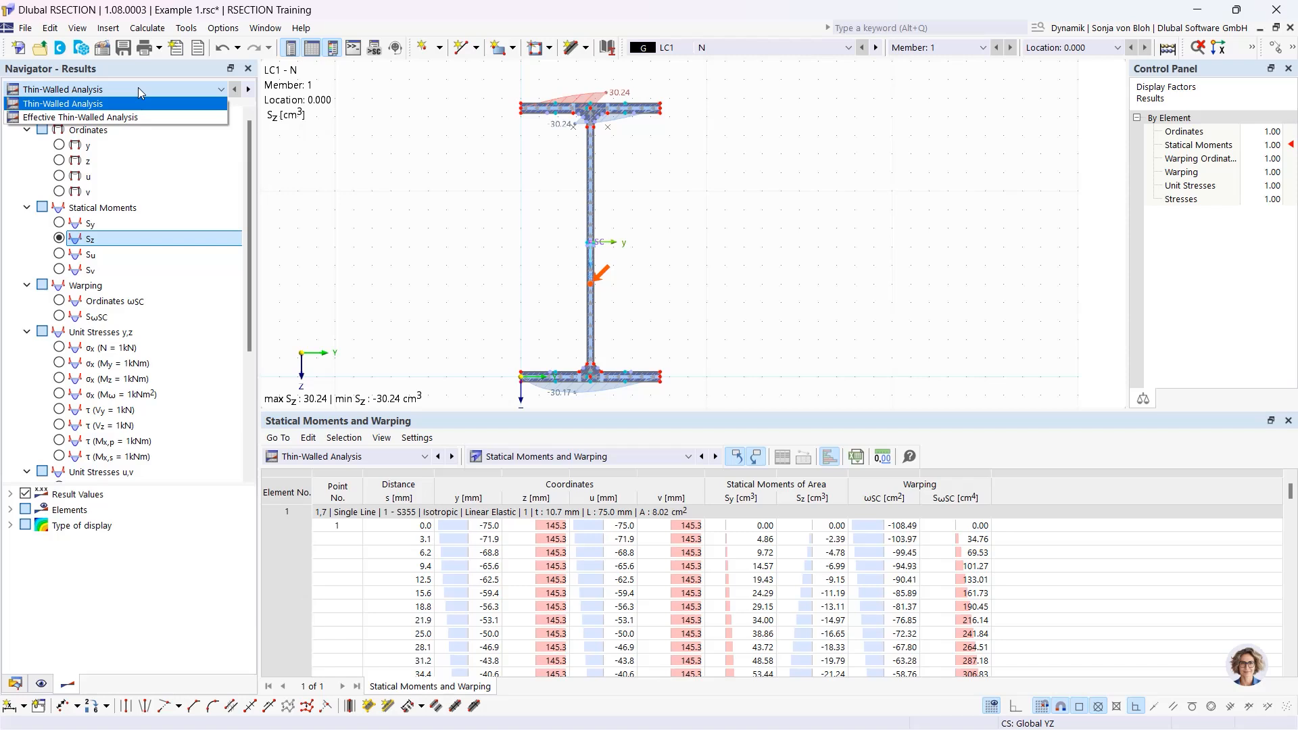
pyautogui.click(65, 117)
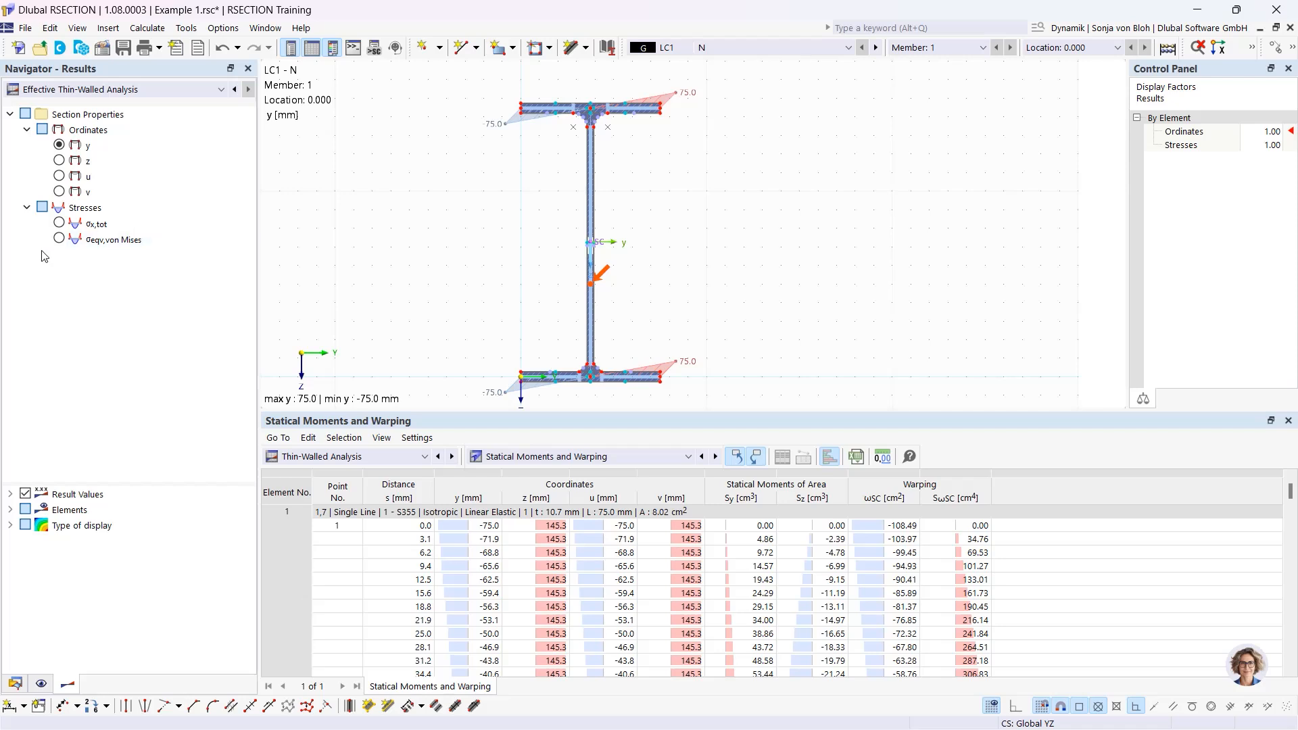
pyautogui.click(60, 224)
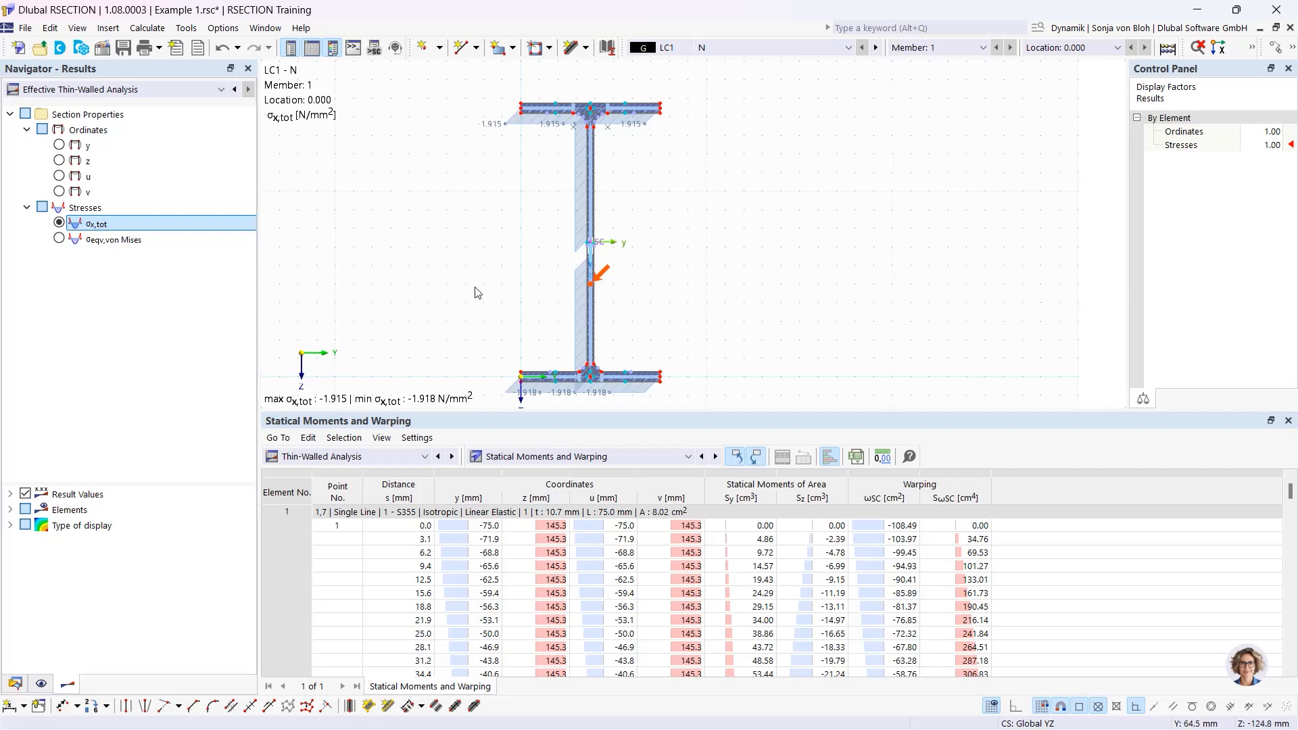
pyautogui.click(406, 459)
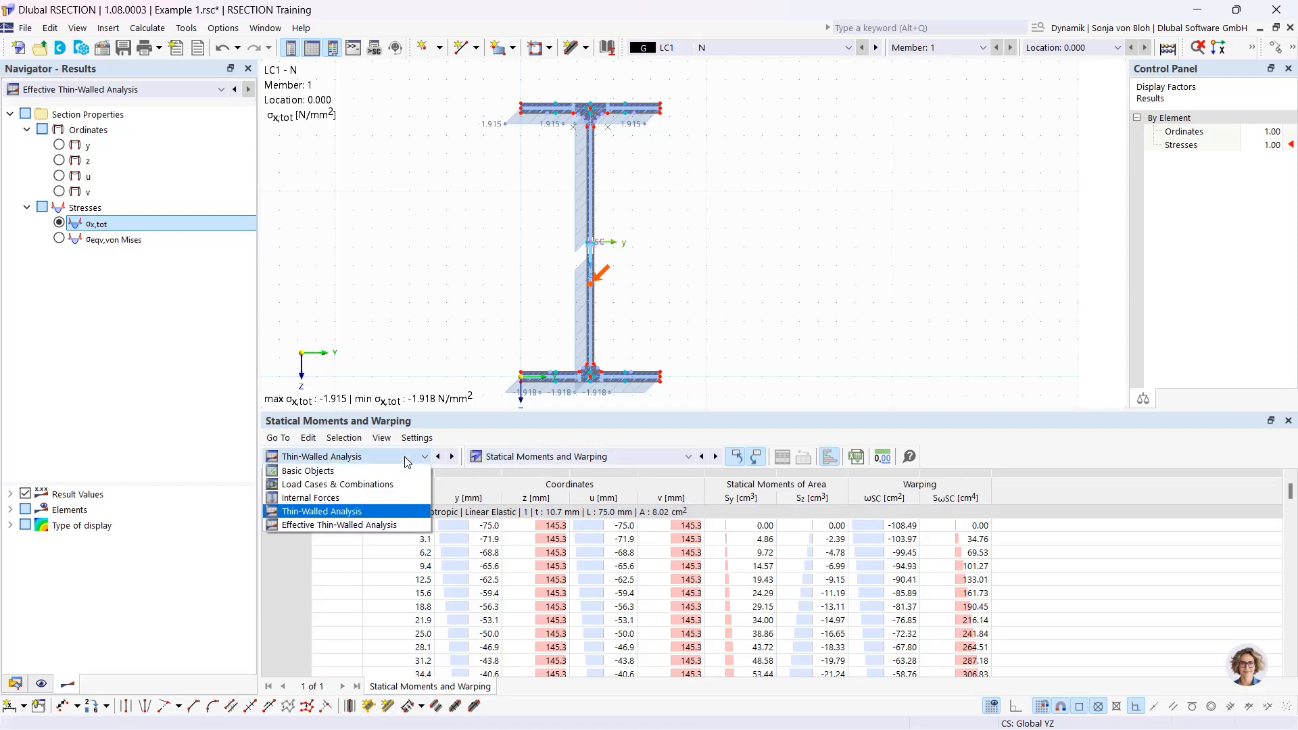
pyautogui.click(360, 526)
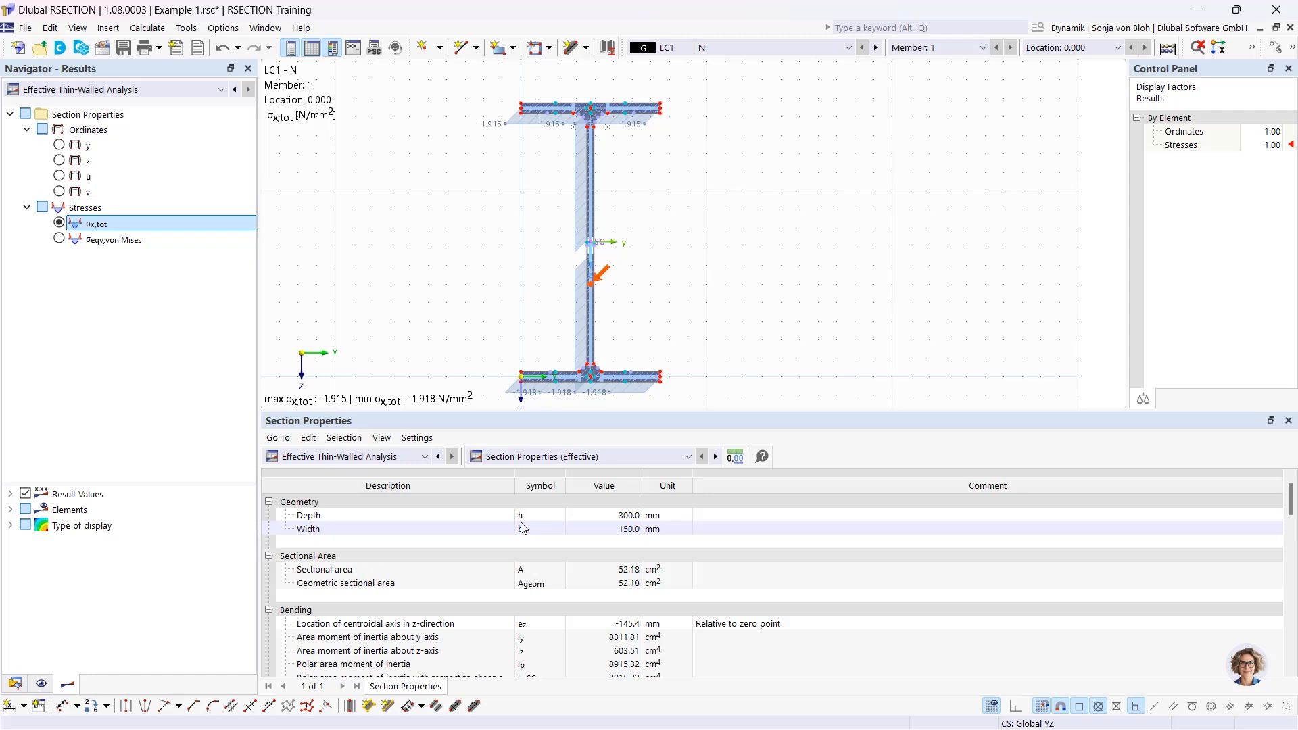
# Compare the section properties of the Thin-Walled Analysis with the effective ones, focusing on the sectional area A.
pyautogui.click(426, 457)
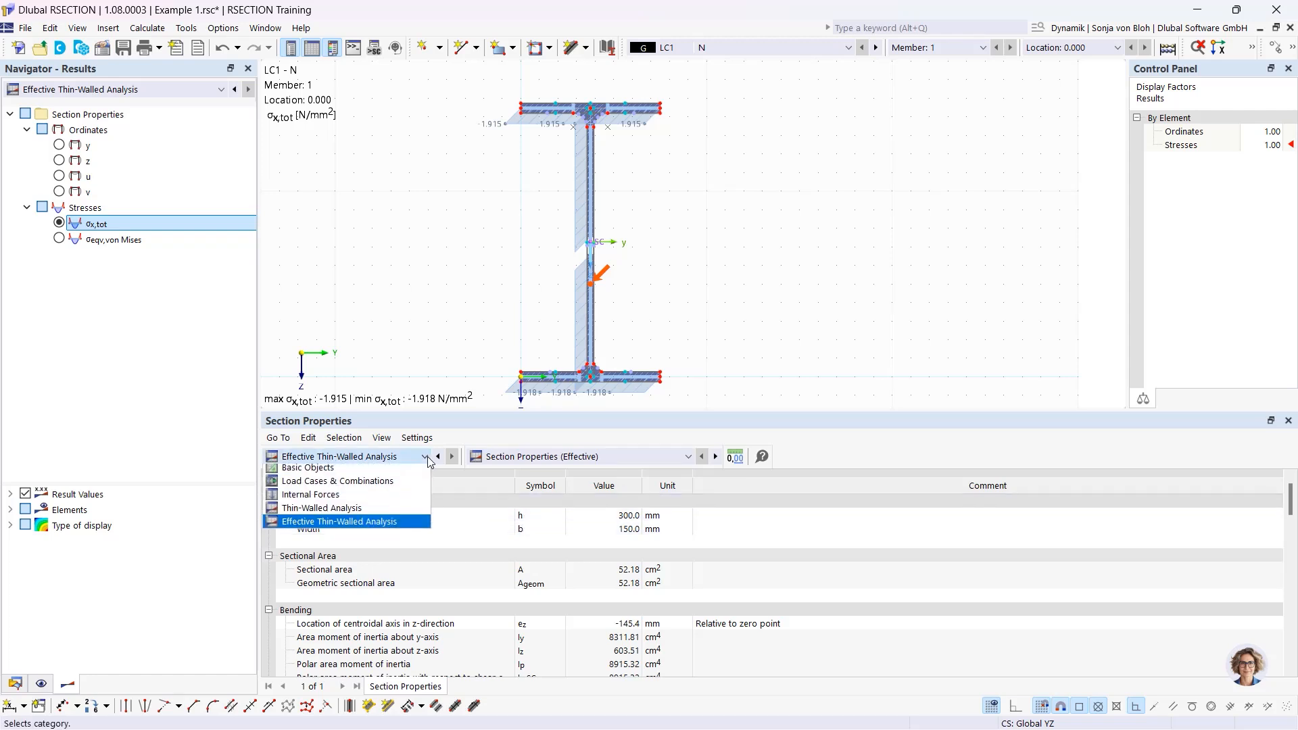
pyautogui.click(358, 512)
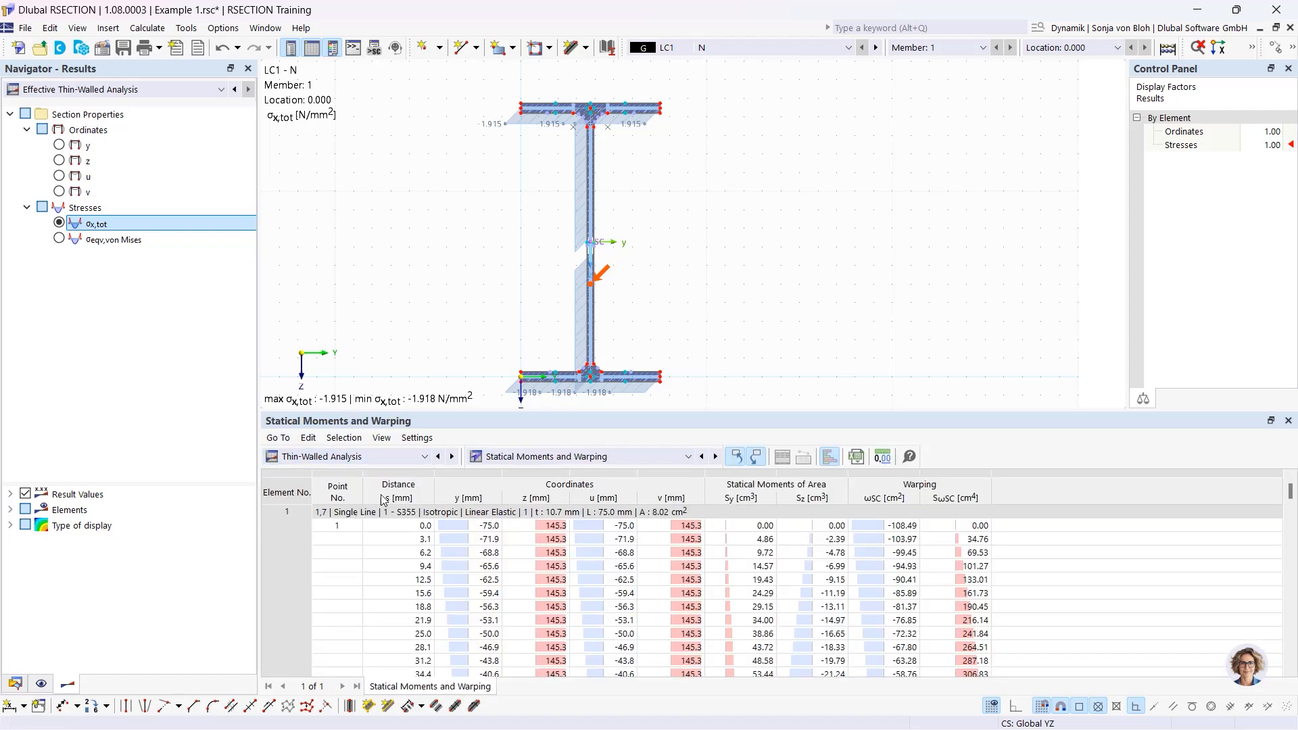
pyautogui.click(568, 457)
pyautogui.click(568, 473)
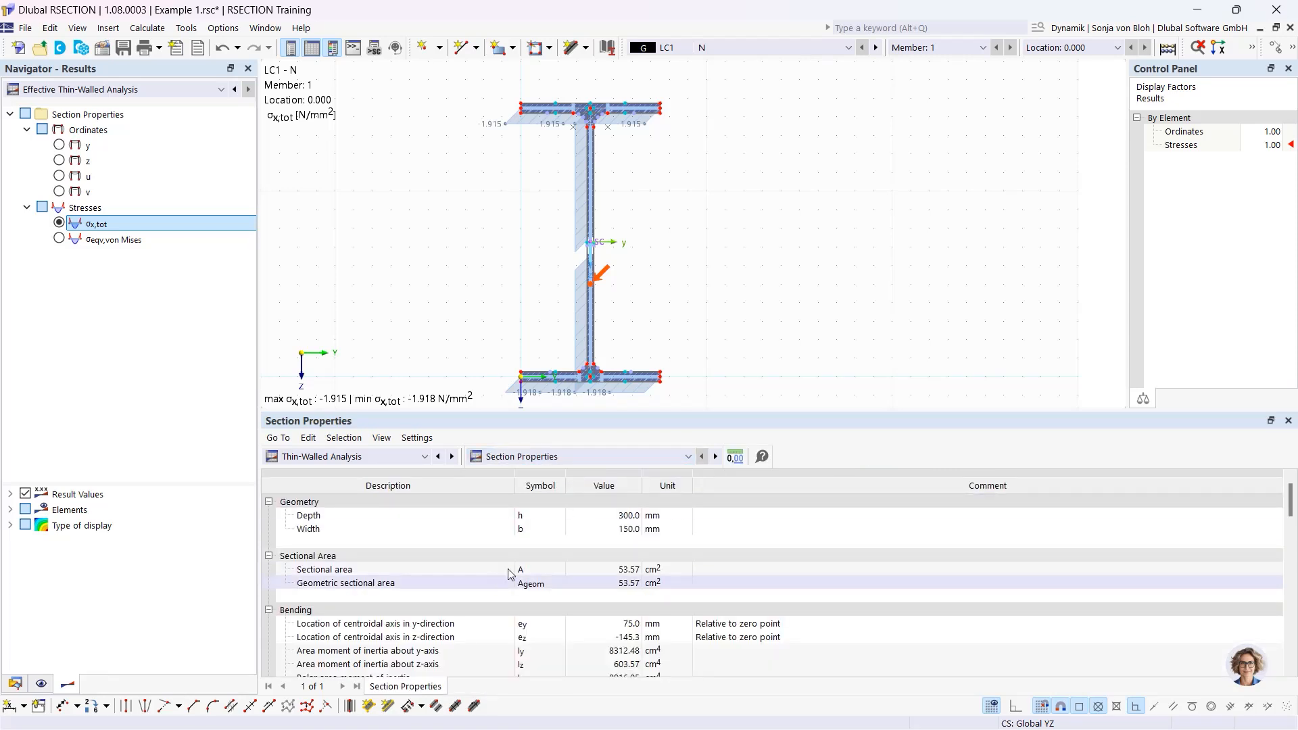
pyautogui.click(560, 456)
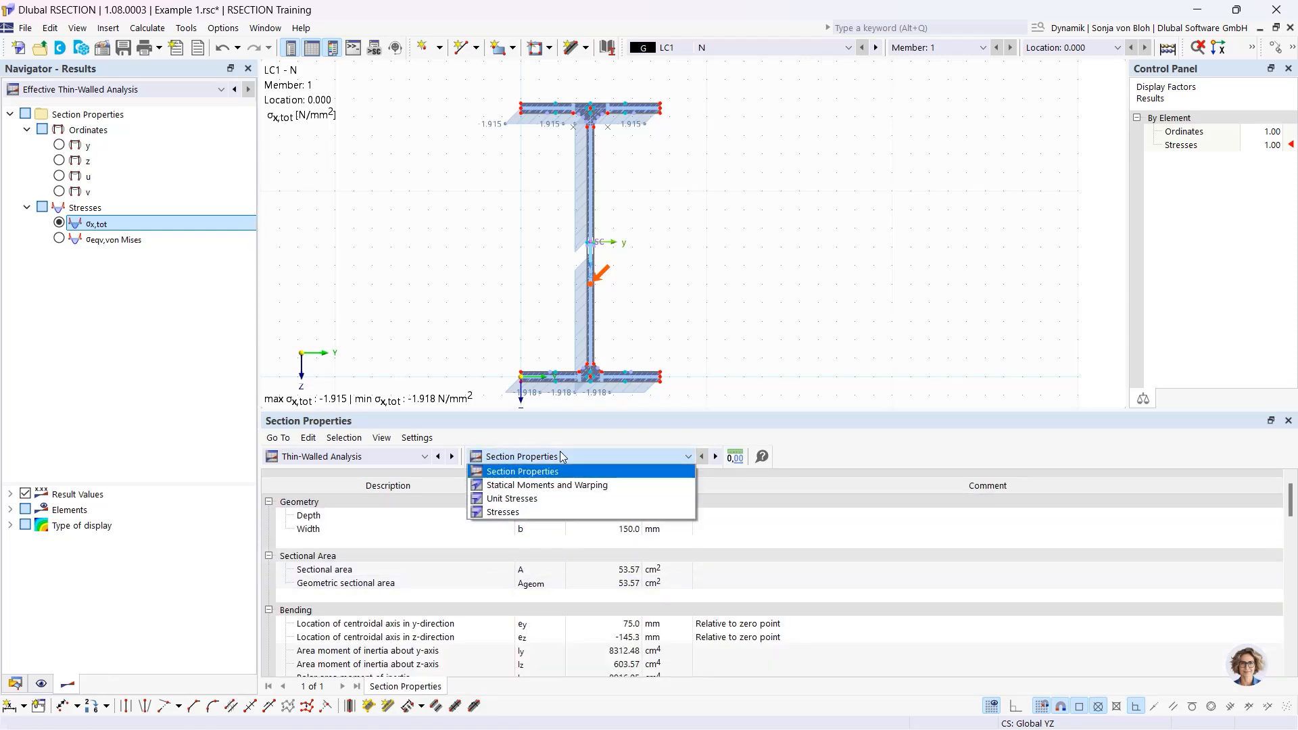
pyautogui.click(392, 457)
pyautogui.click(353, 524)
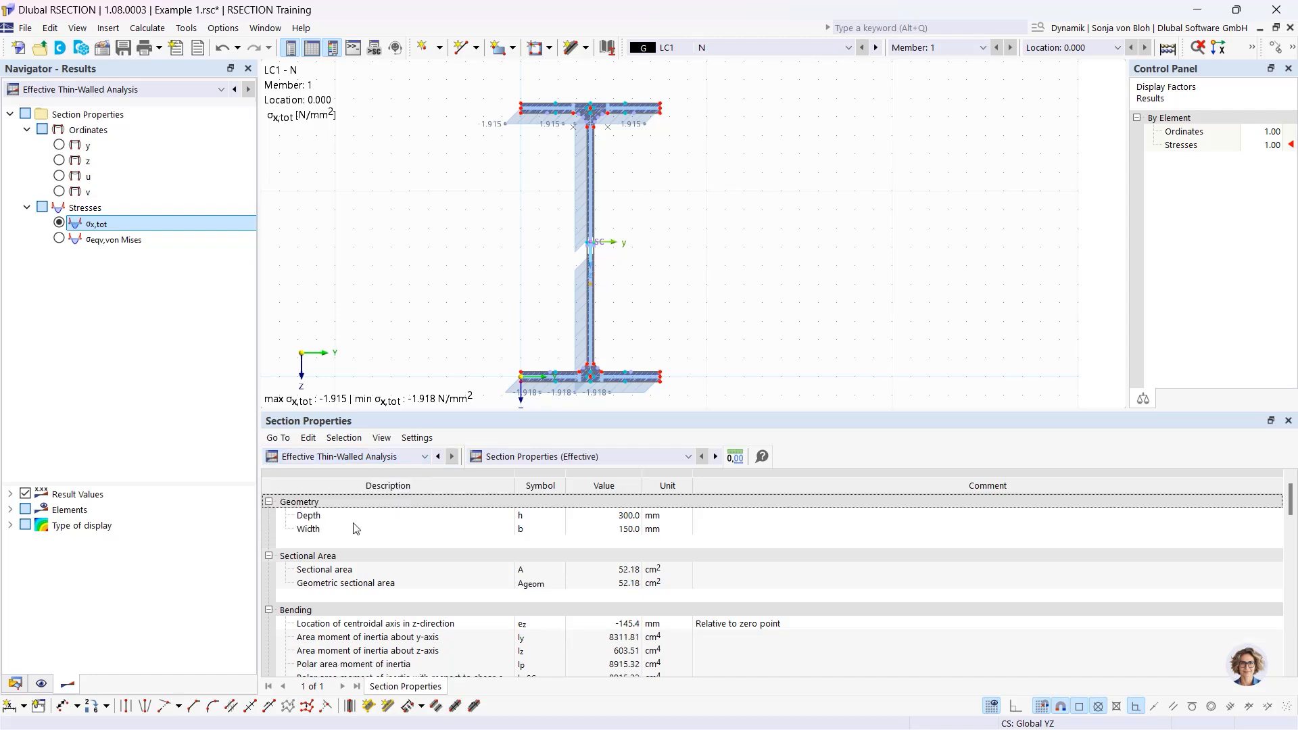
pyautogui.click(586, 574)
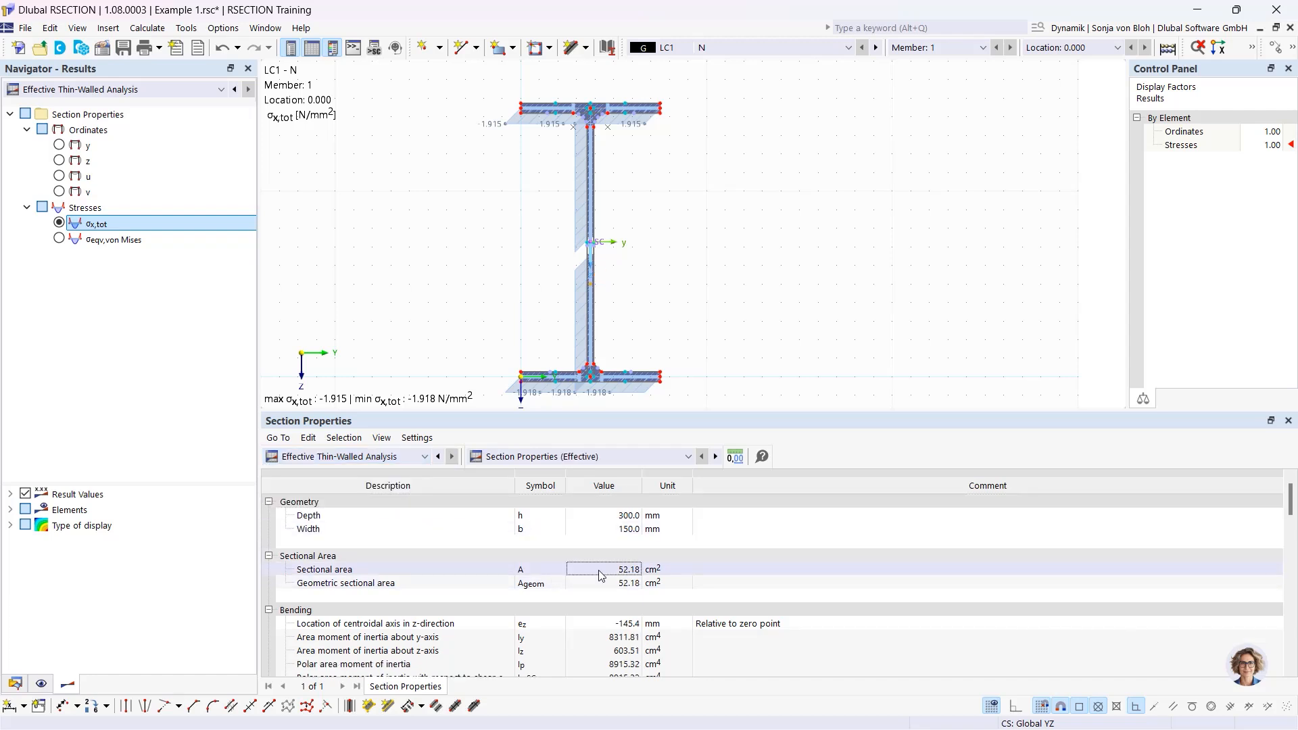
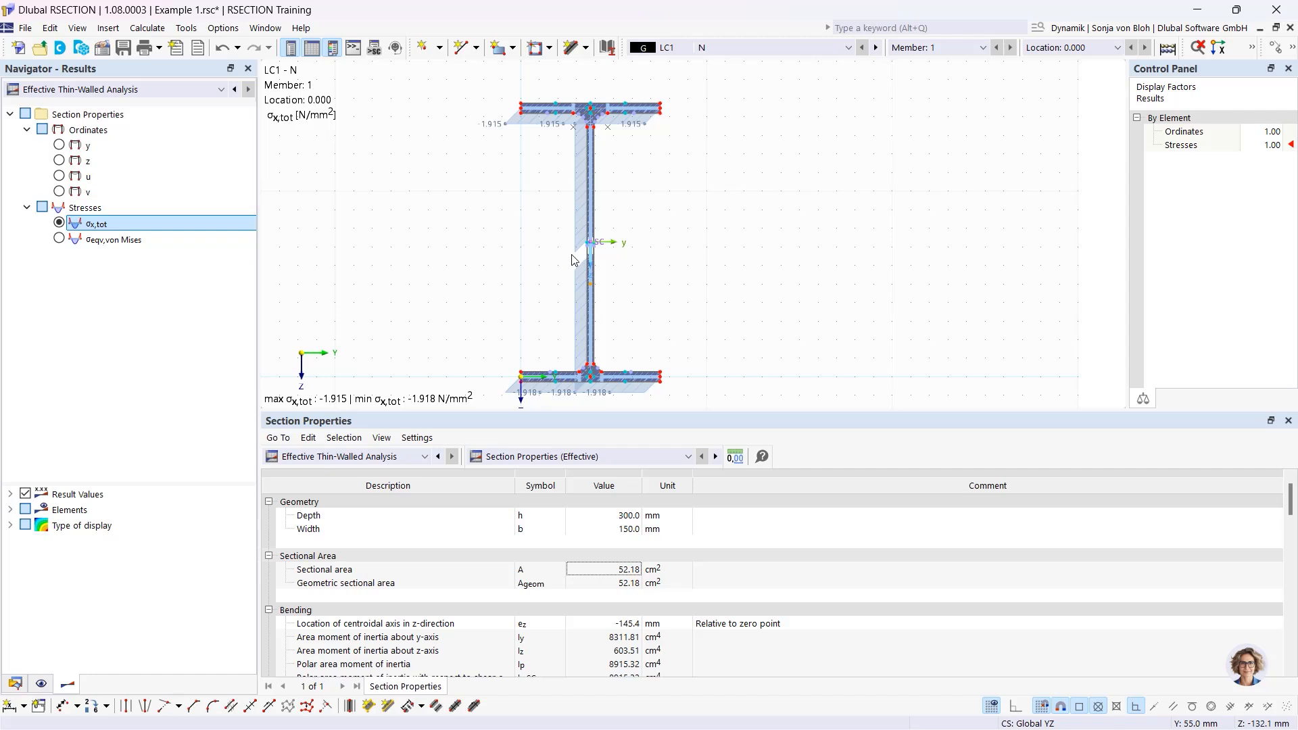
# Open the section classification according to EN 1993-1-1 and examine the c/t check of the web subpanel in an enlarged table.
pyautogui.moveTo(514, 411); pyautogui.dragTo(515, 480)
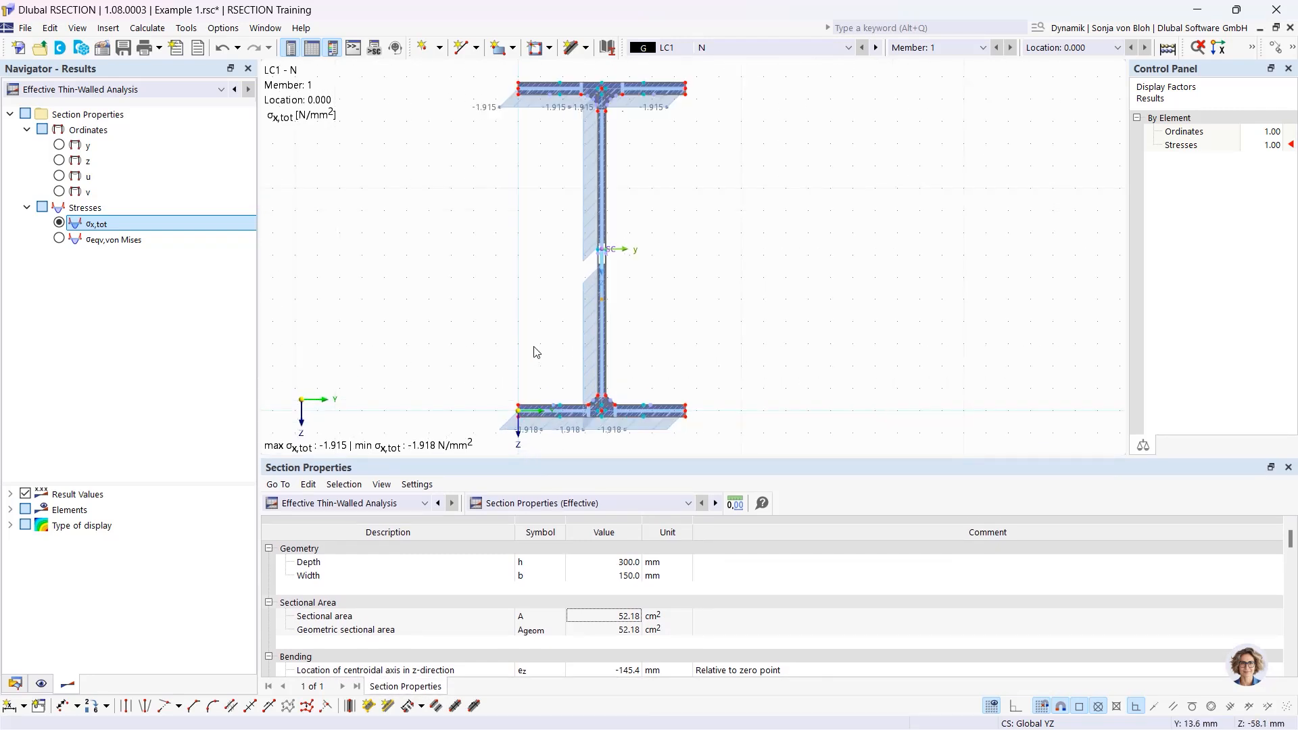
pyautogui.click(608, 500)
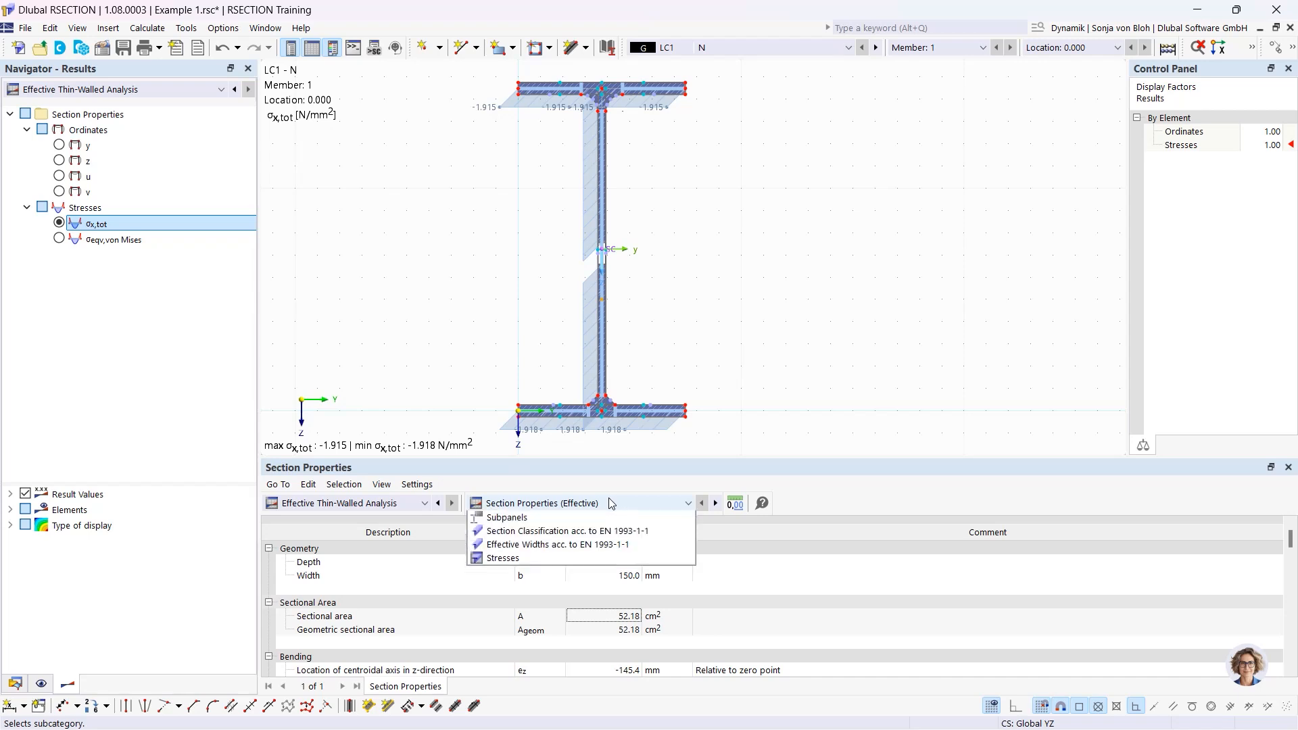
pyautogui.click(579, 547)
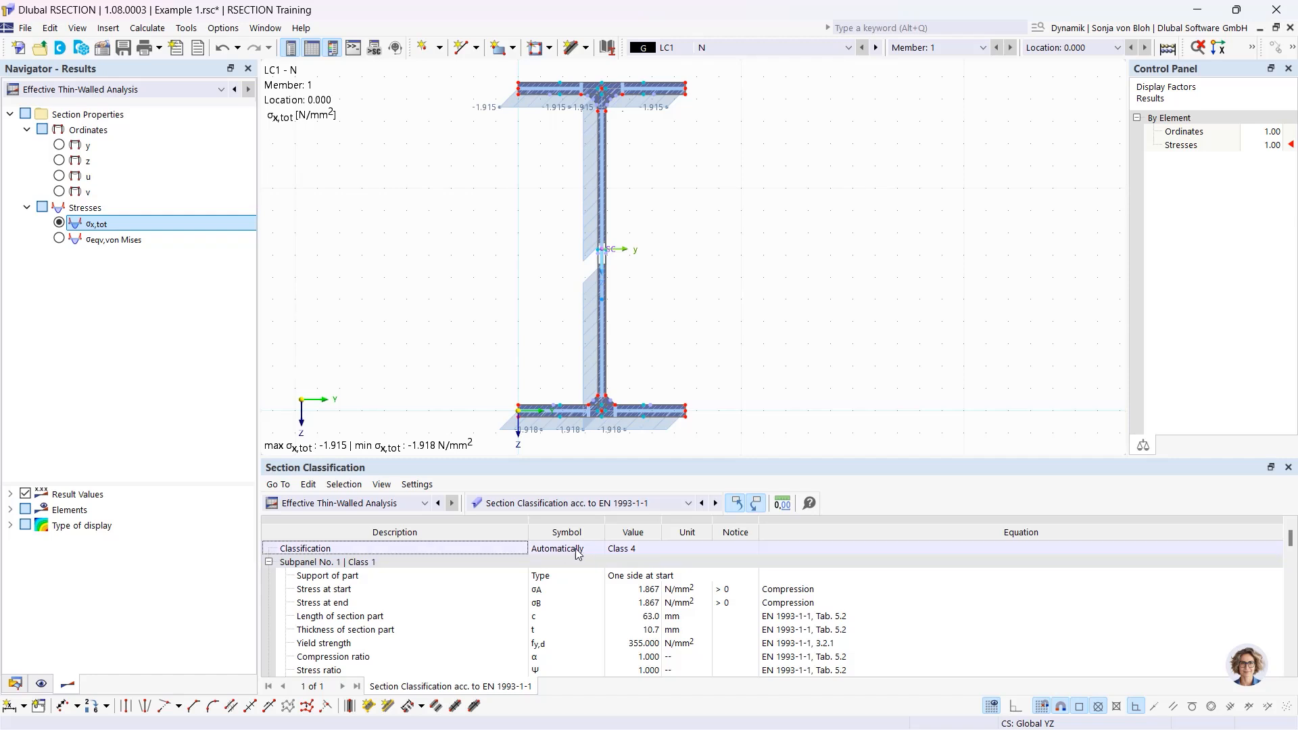
pyautogui.click(571, 550)
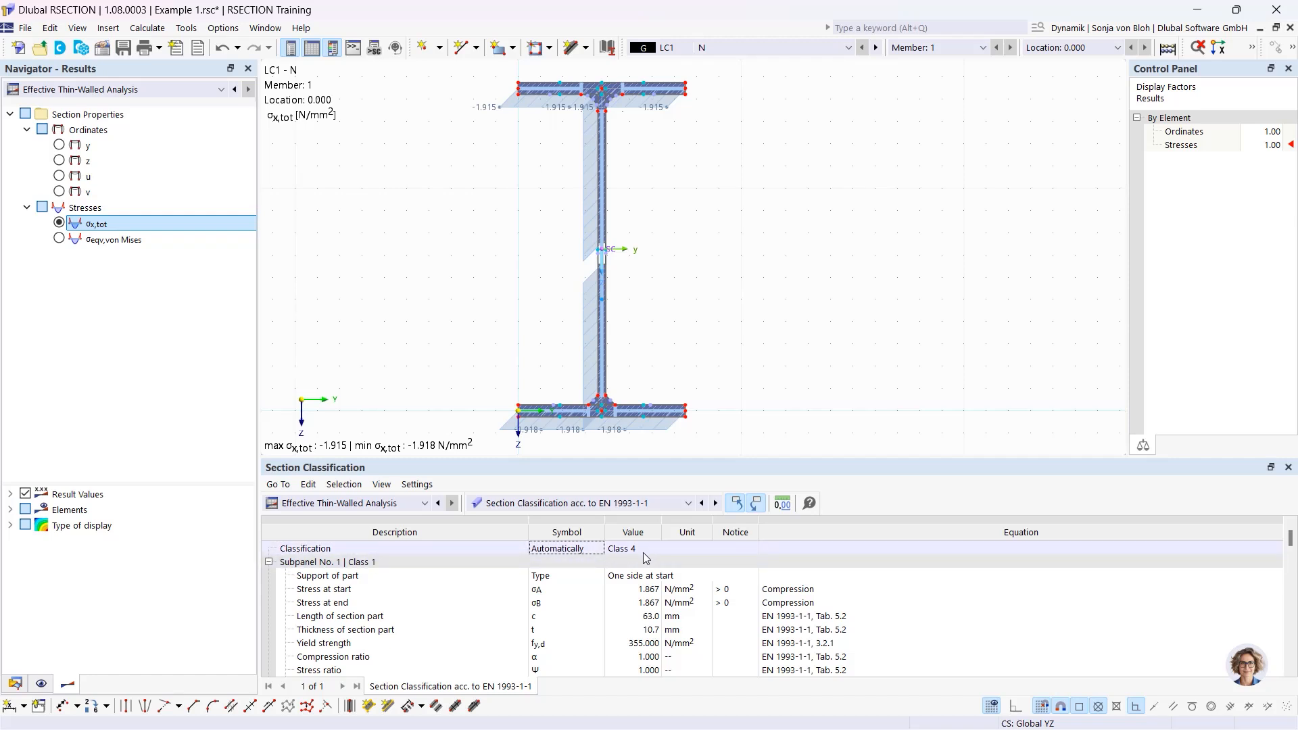
pyautogui.click(604, 249)
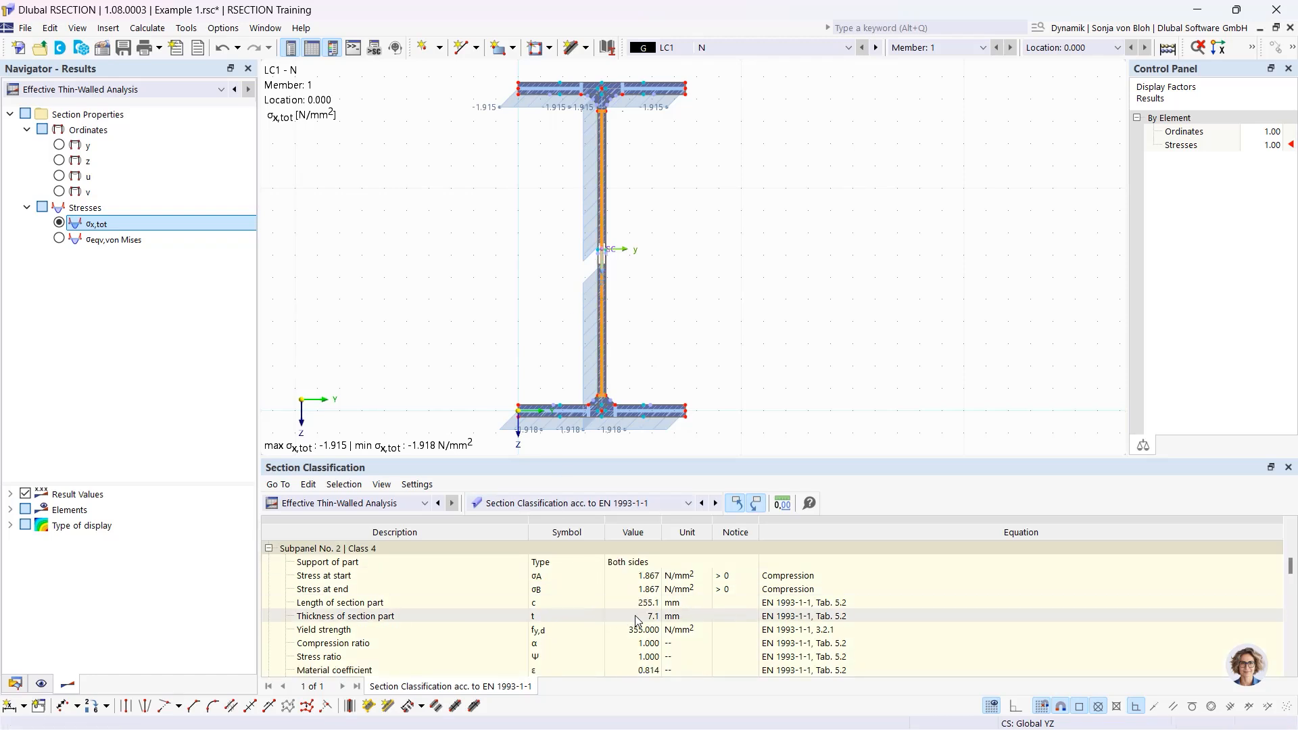
pyautogui.moveTo(589, 457); pyautogui.dragTo(588, 301)
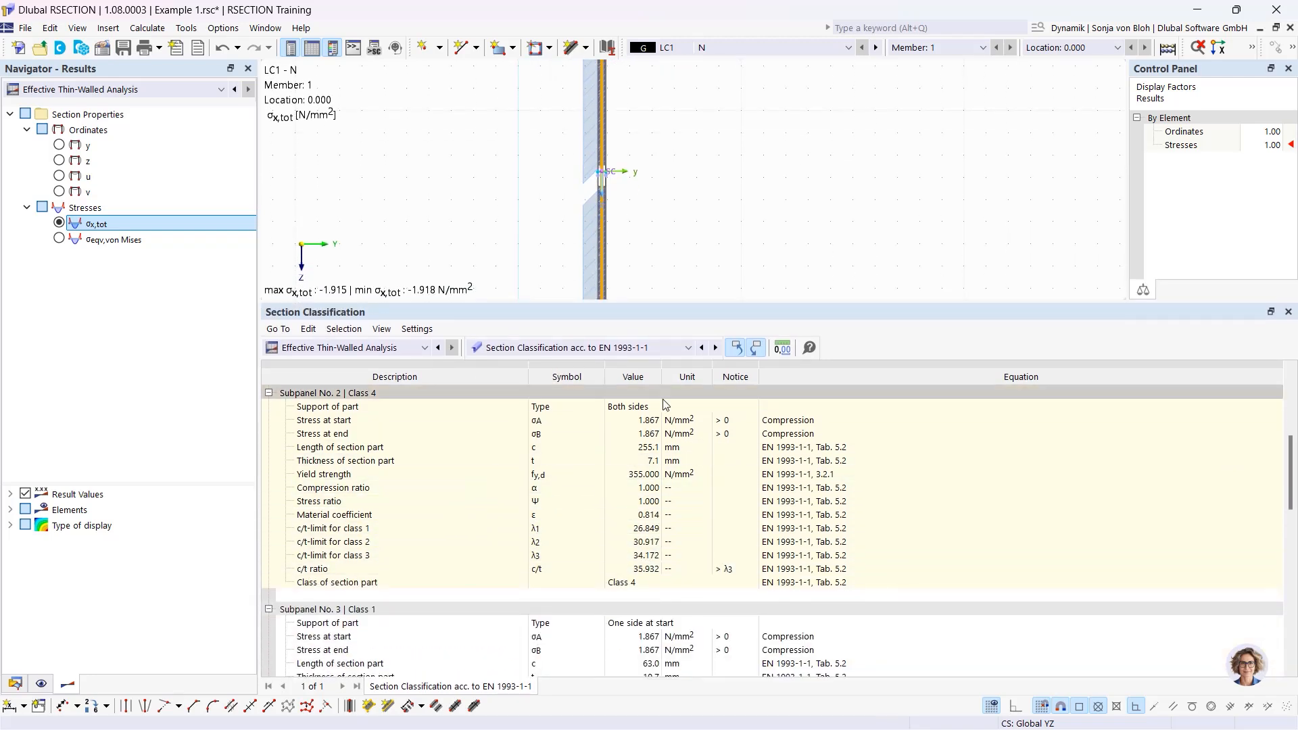
# Open the effective widths according to EN 1993-1-1 and examine the values of the web subpanel, Subpanel No. 2.
pyautogui.click(687, 348)
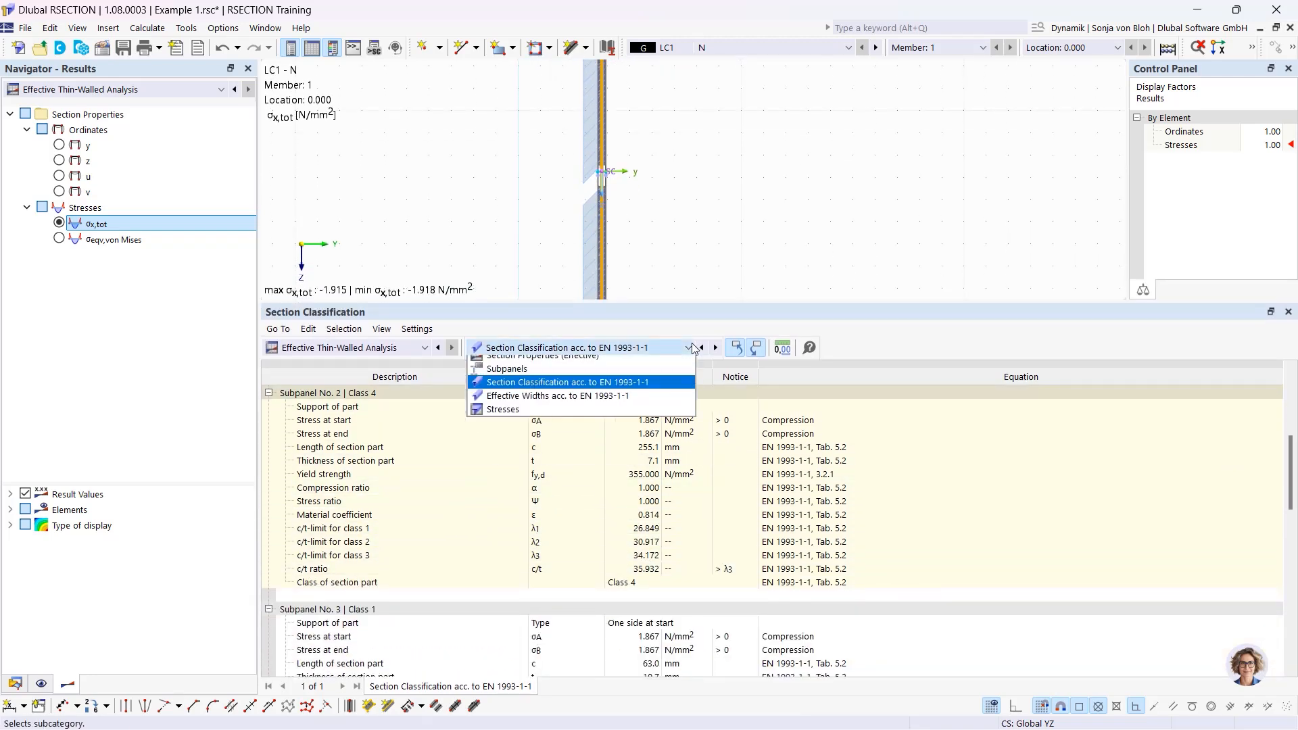
pyautogui.click(599, 403)
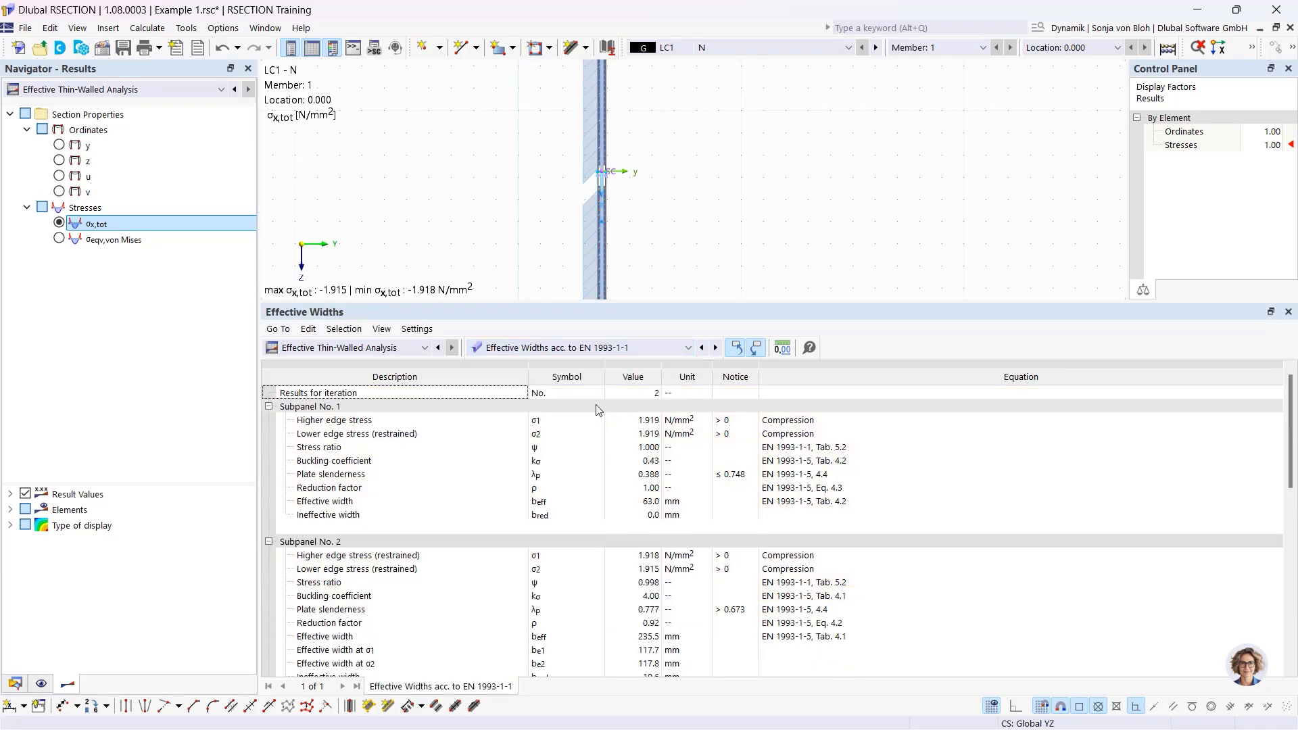
pyautogui.click(600, 246)
pyautogui.scroll(-3, 547, 572)
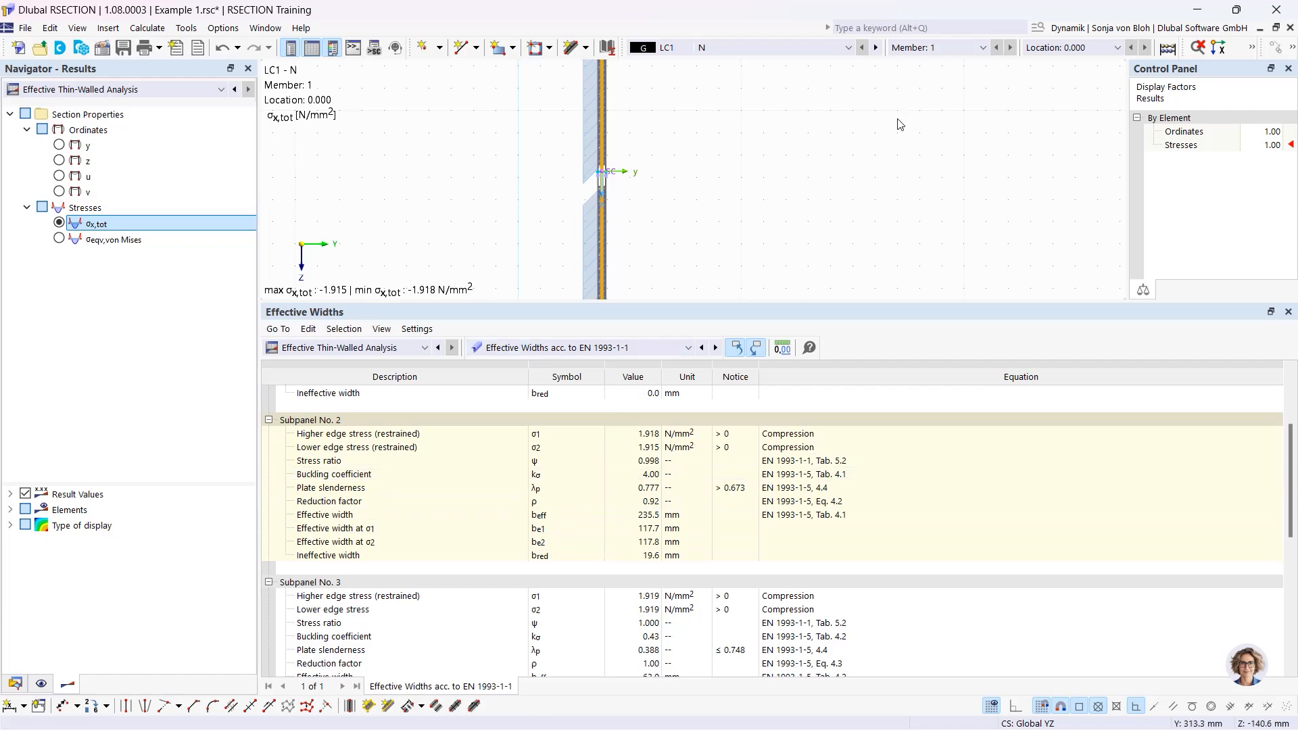
# Switch the results to load case LC2 My and review the effective widths of the subpanels.
pyautogui.click(848, 48)
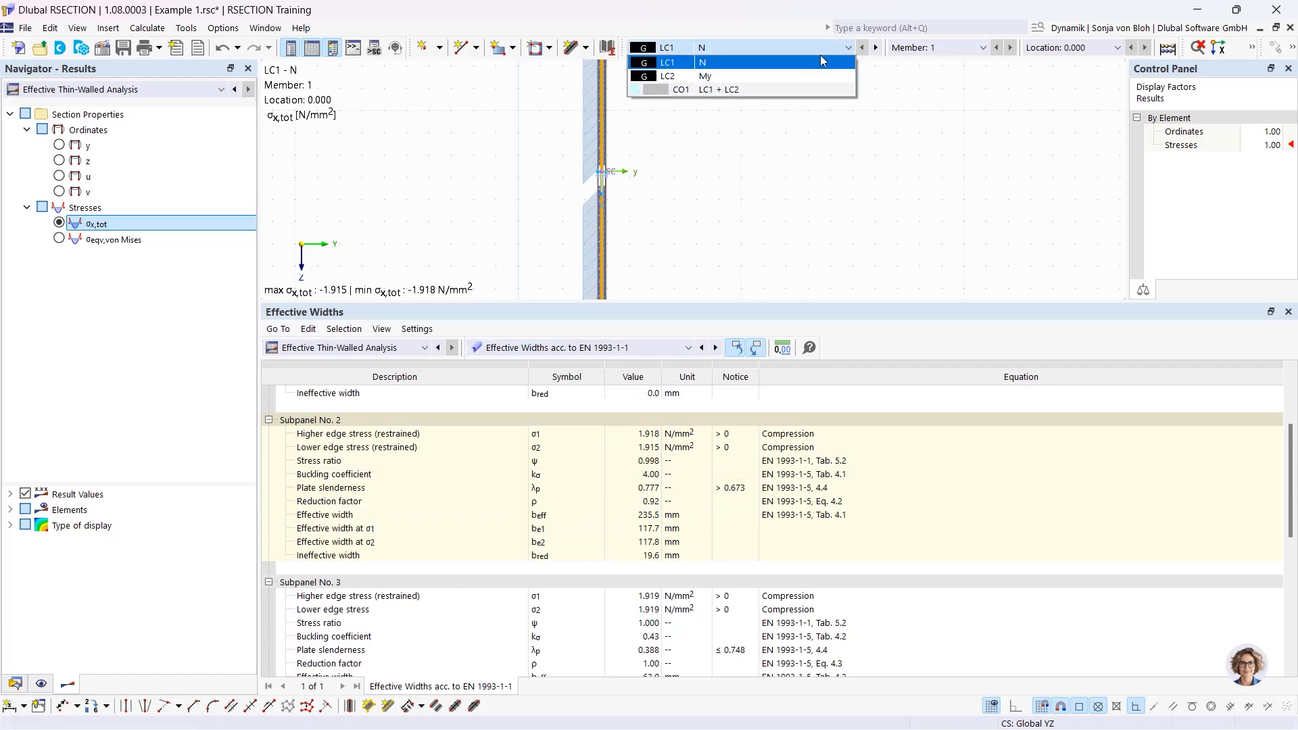
pyautogui.click(766, 75)
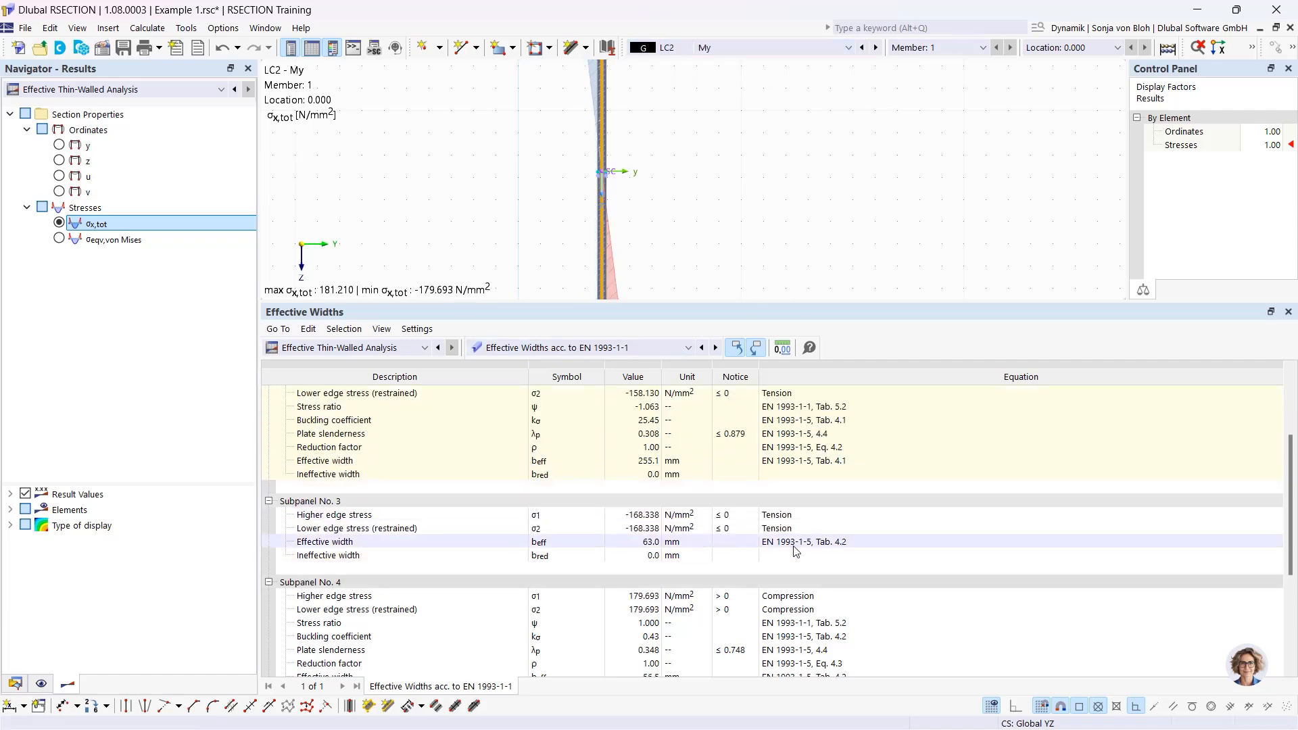
pyautogui.scroll(3, 795, 551)
# Show the section classification according to EN 1993-1-1 for LC2 together with the stress diagram of the whole section.
pyautogui.click(688, 347)
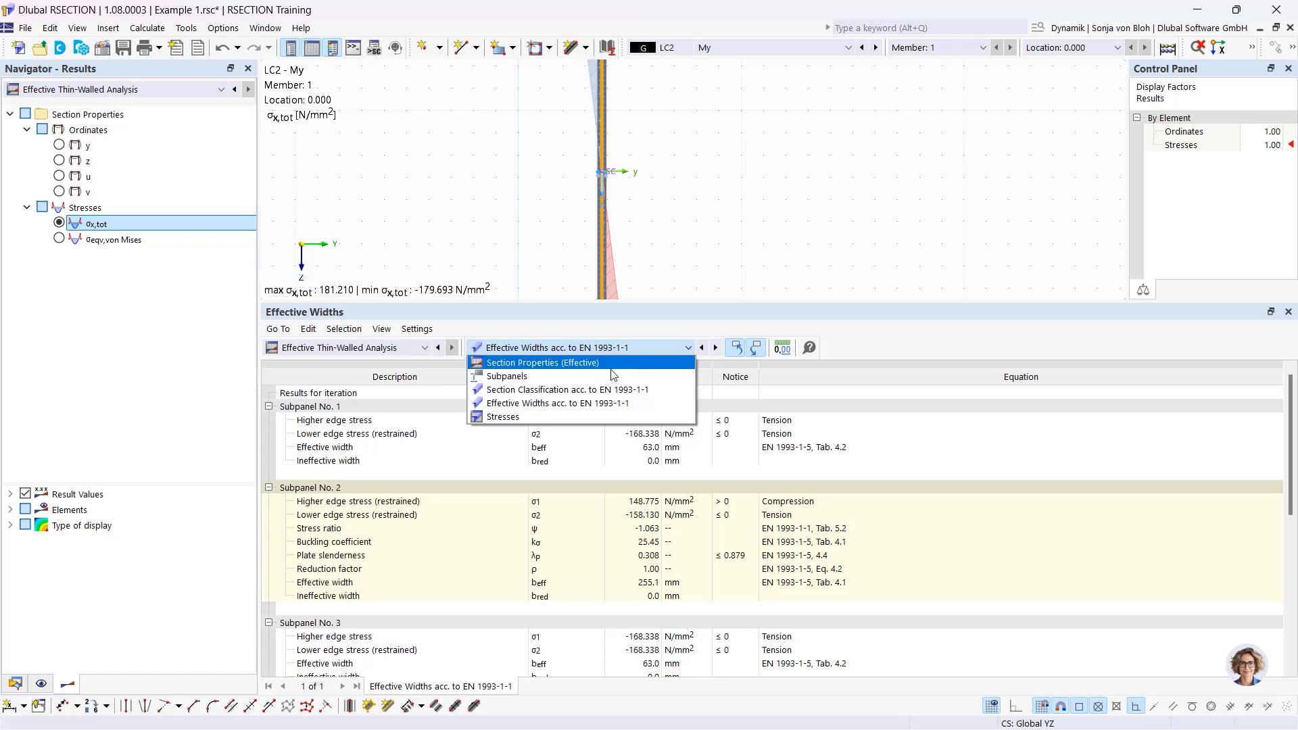
pyautogui.click(568, 390)
pyautogui.scroll(6, 592, 494)
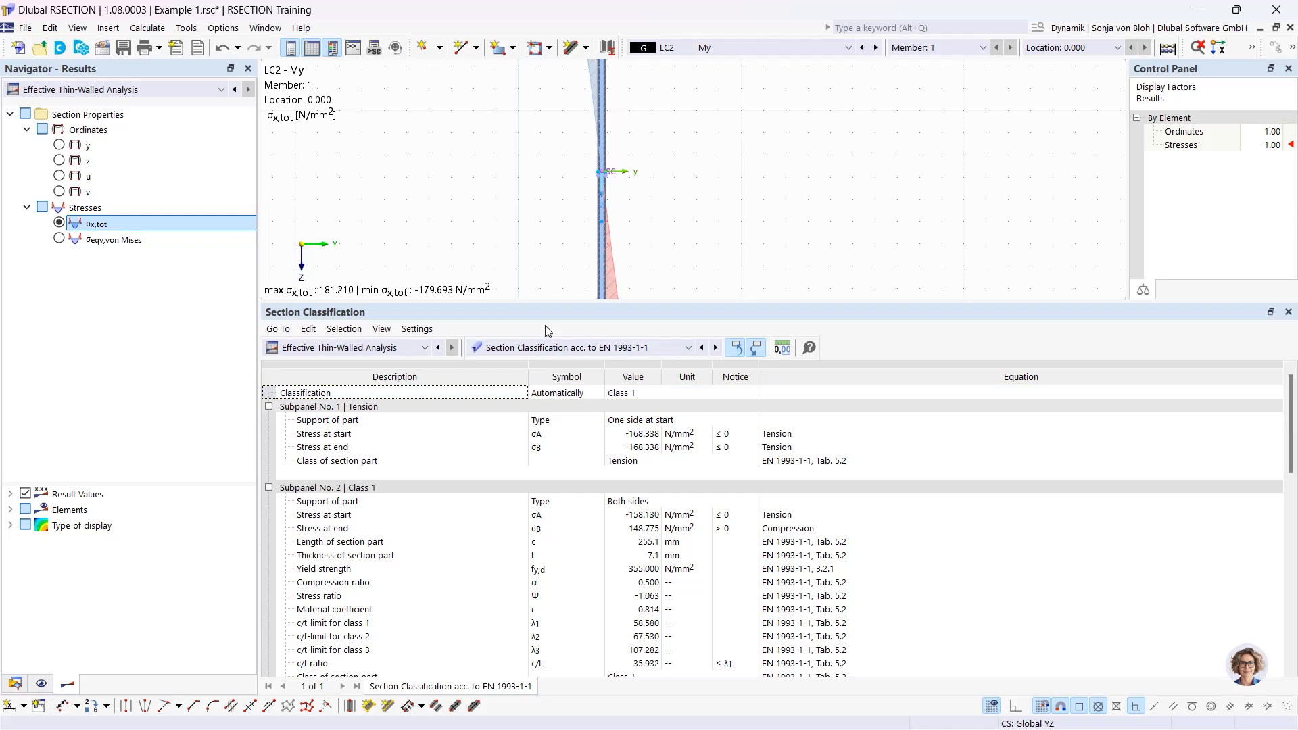
pyautogui.scroll(-4, 521, 242)
pyautogui.scroll(1, 514, 242)
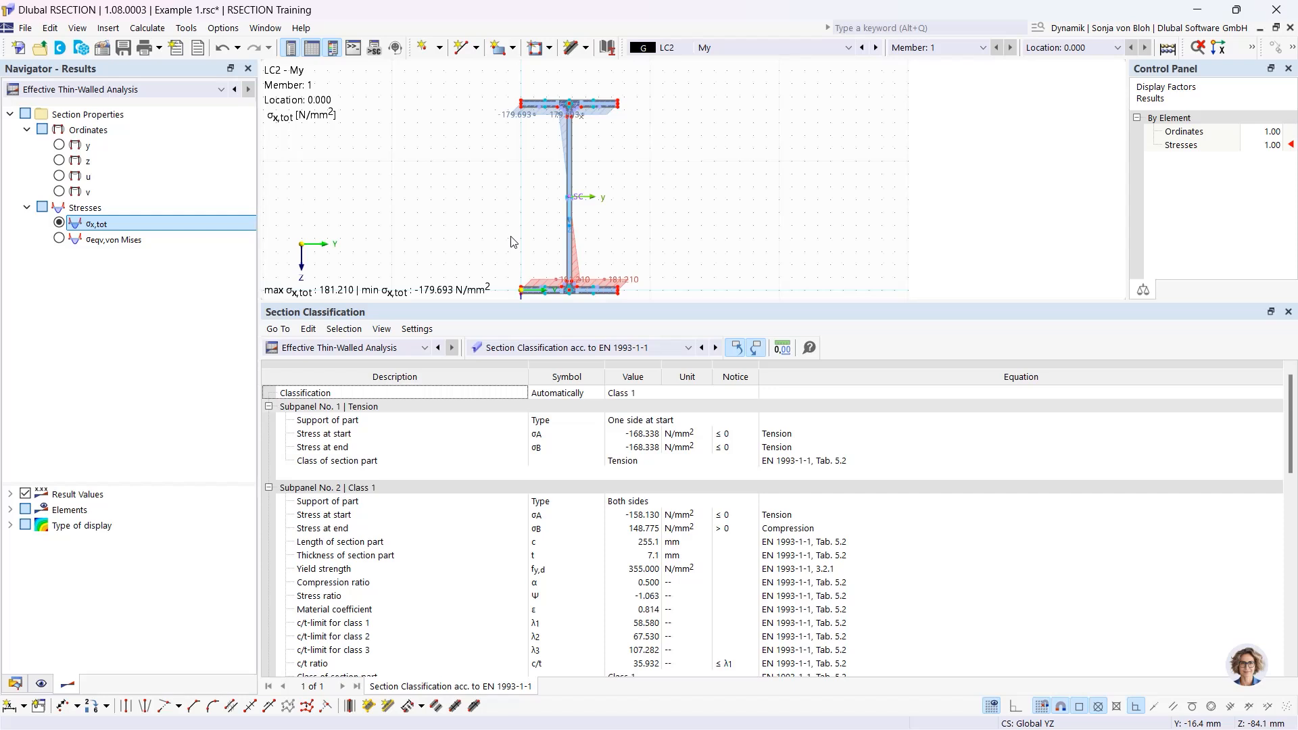
# Switch the results to load combination CO1 and enlarge the graphics area to inspect the σx,tot diagram on the full section.
pyautogui.click(737, 48)
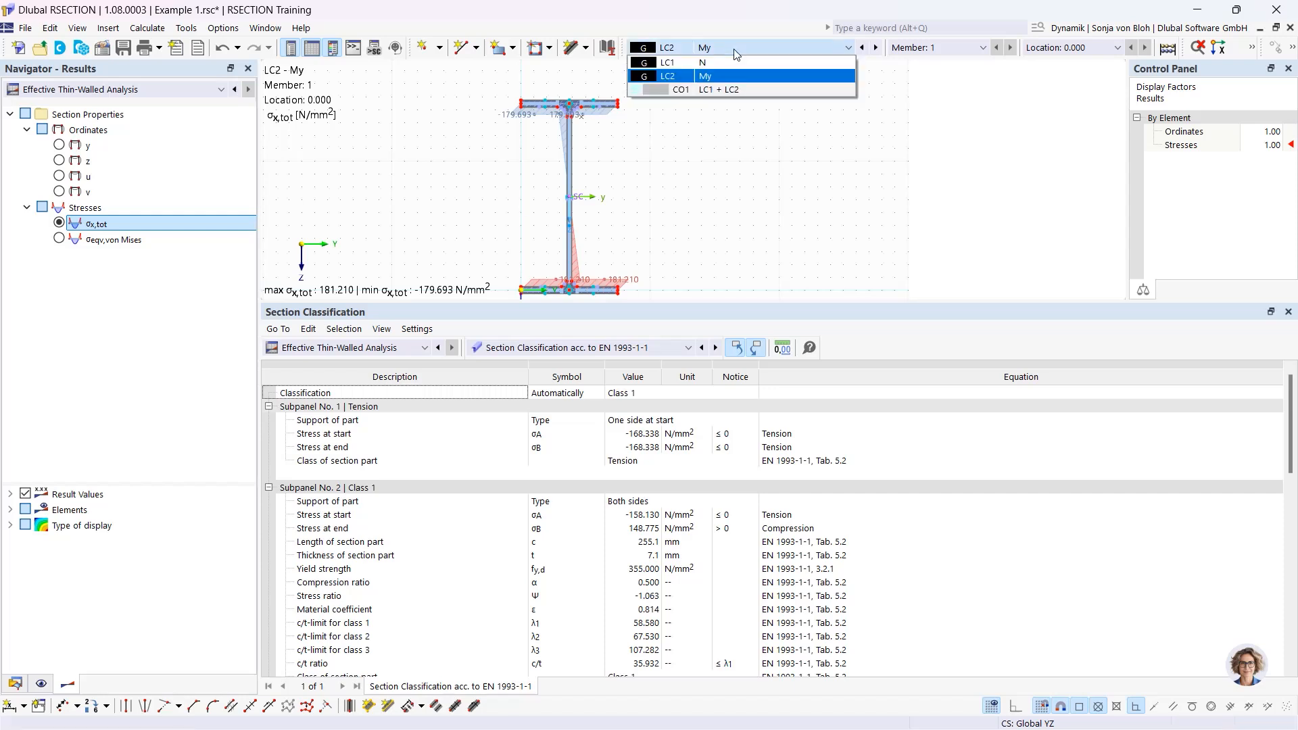
pyautogui.click(711, 91)
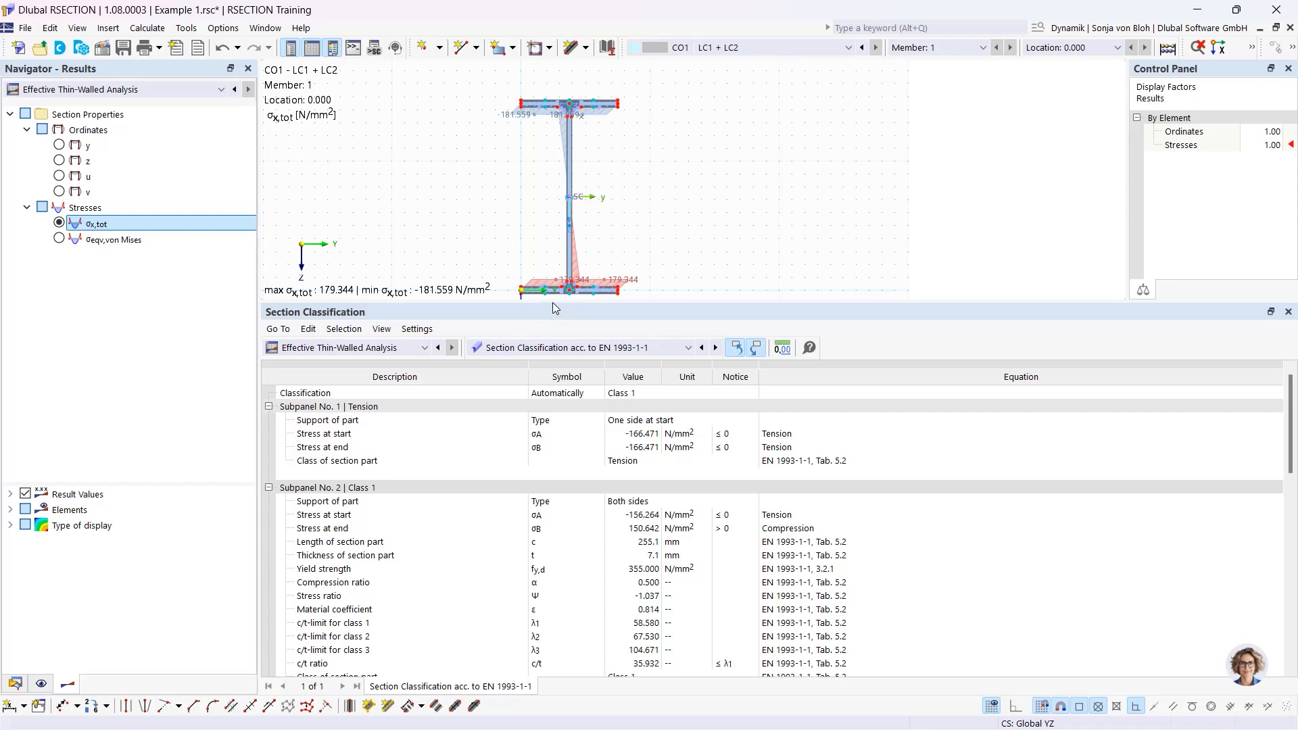
pyautogui.moveTo(552, 304); pyautogui.dragTo(552, 420)
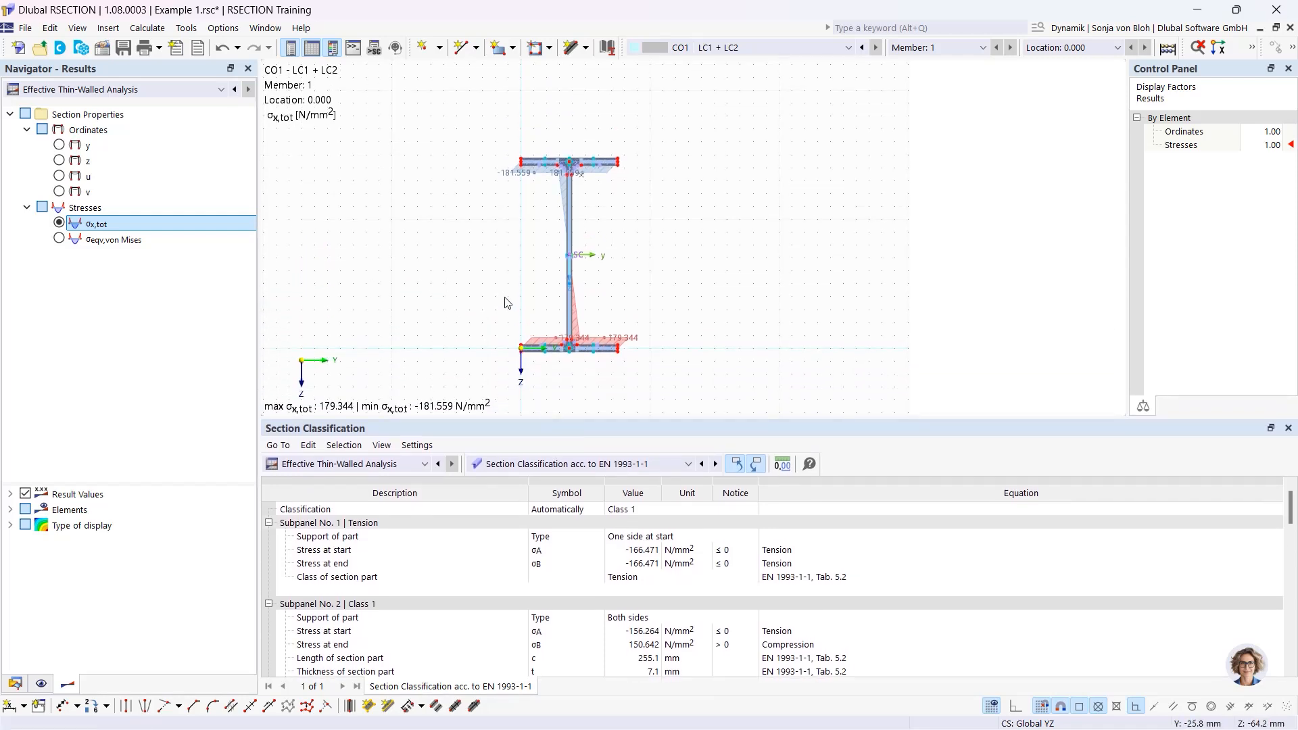
pyautogui.scroll(2, 506, 291)
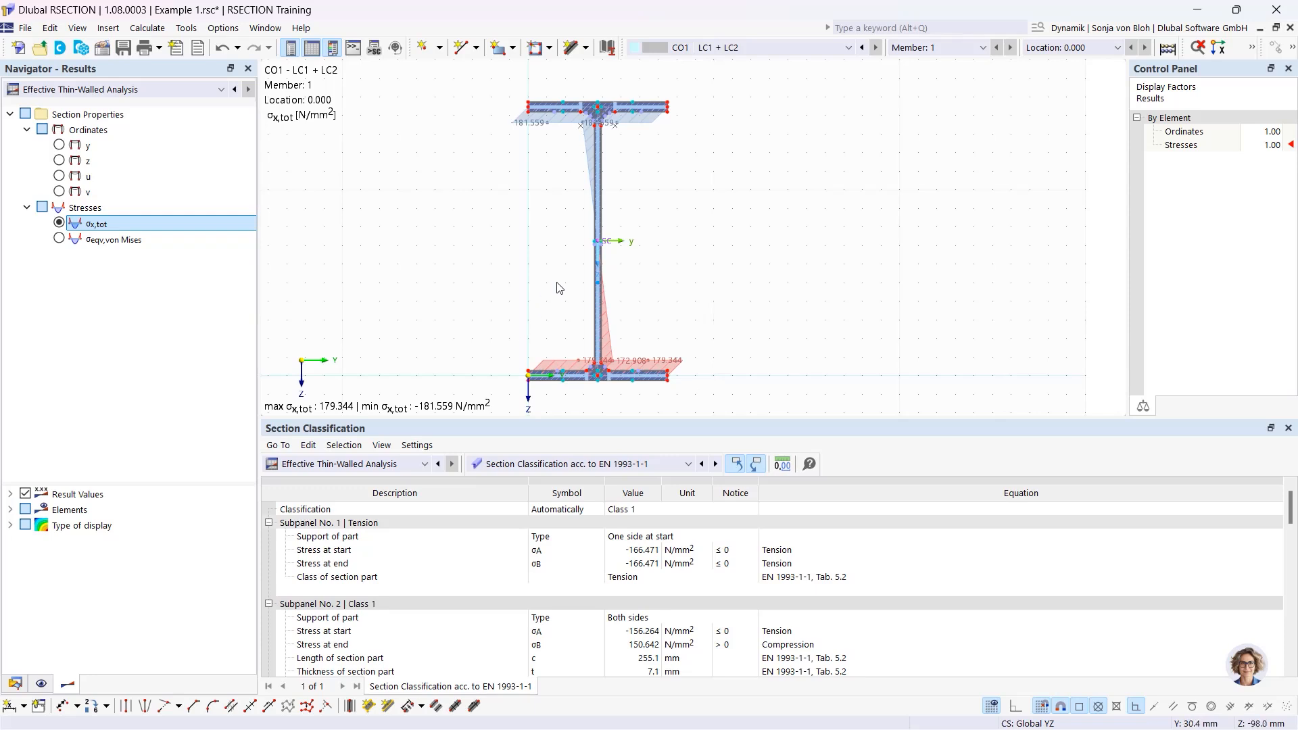
pyautogui.scroll(1, 584, 310)
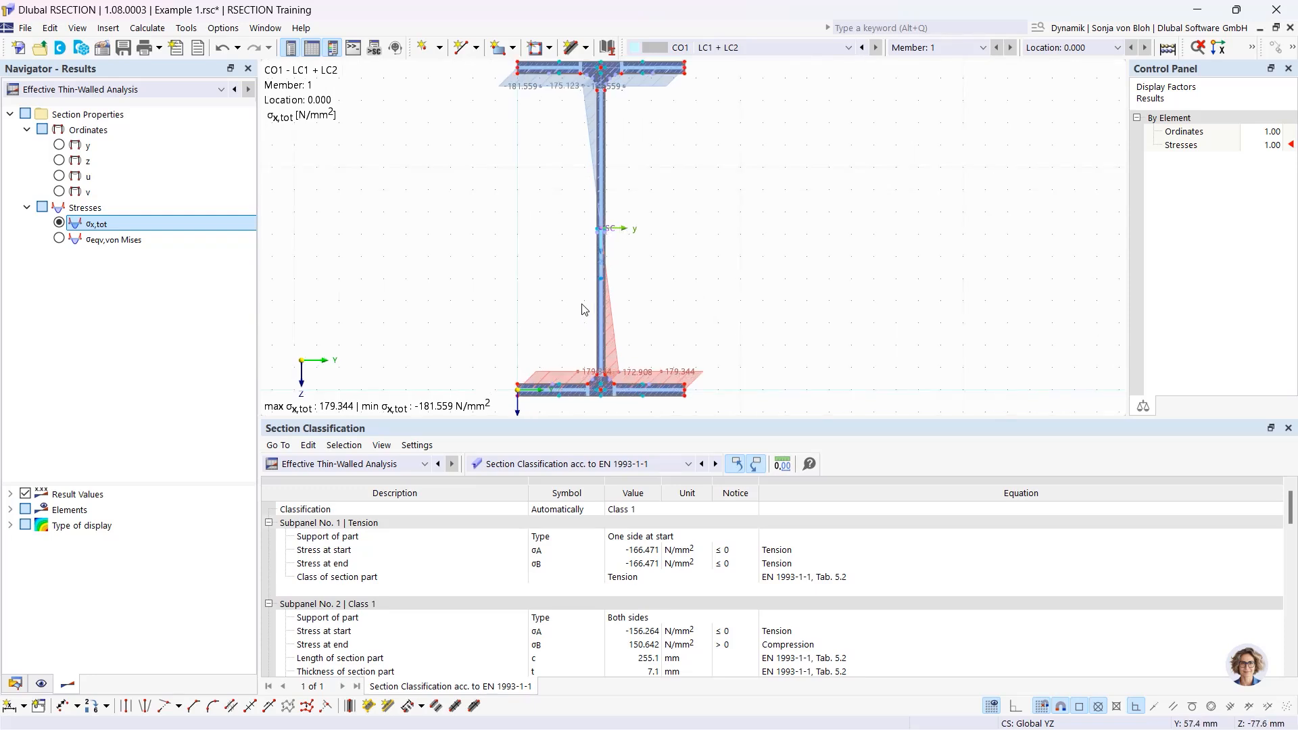
pyautogui.scroll(-1, 584, 284)
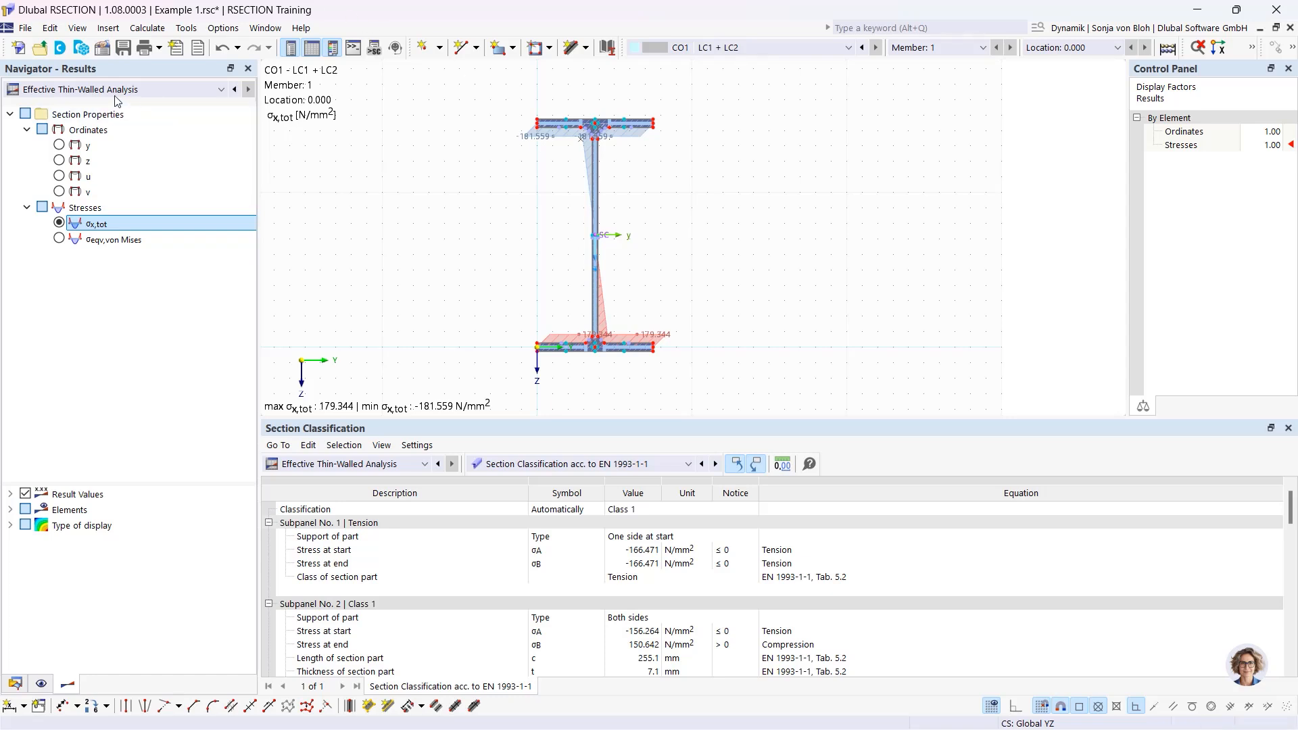
# Create a new model Example 2 with Thin-Walled Analysis and the Effective / Steel / Aluminum section add-on to EN 1993-1-1 and EN 1993-1-5.
pyautogui.click(25, 49)
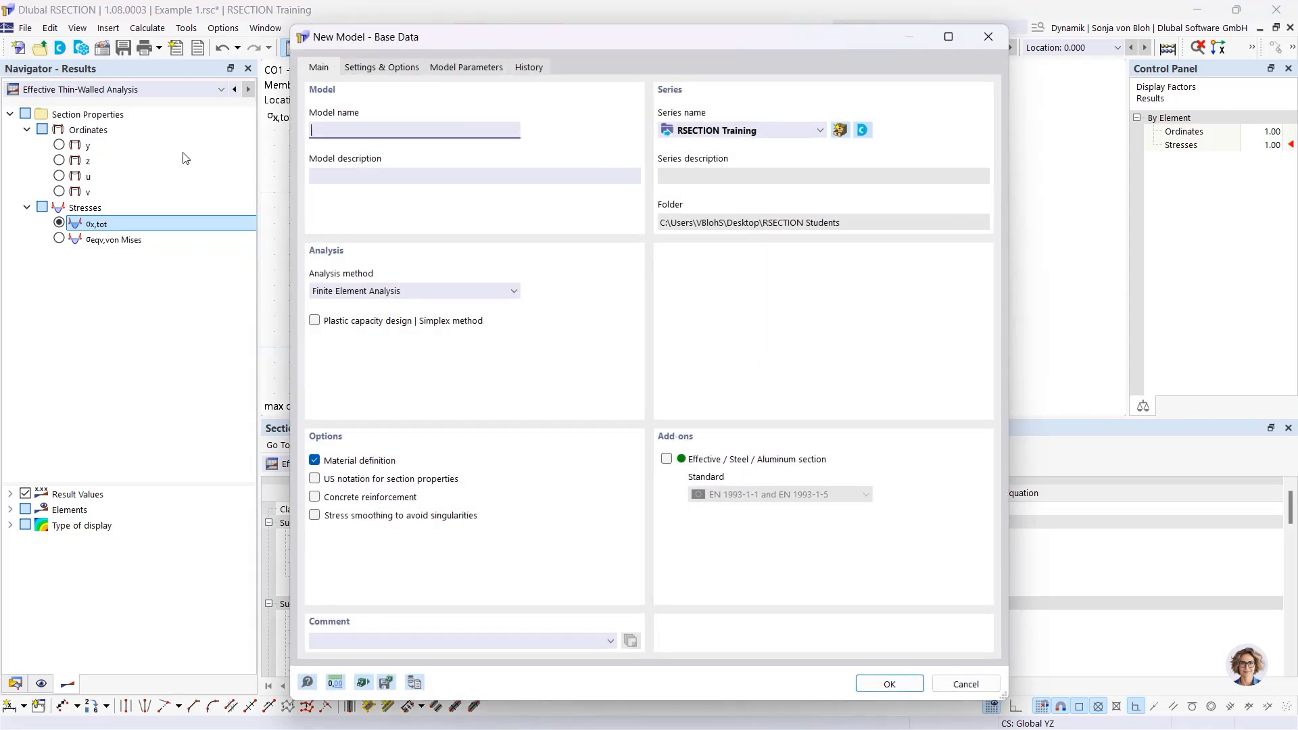
pyautogui.write('Example 2')
pyautogui.click(464, 292)
pyautogui.click(434, 320)
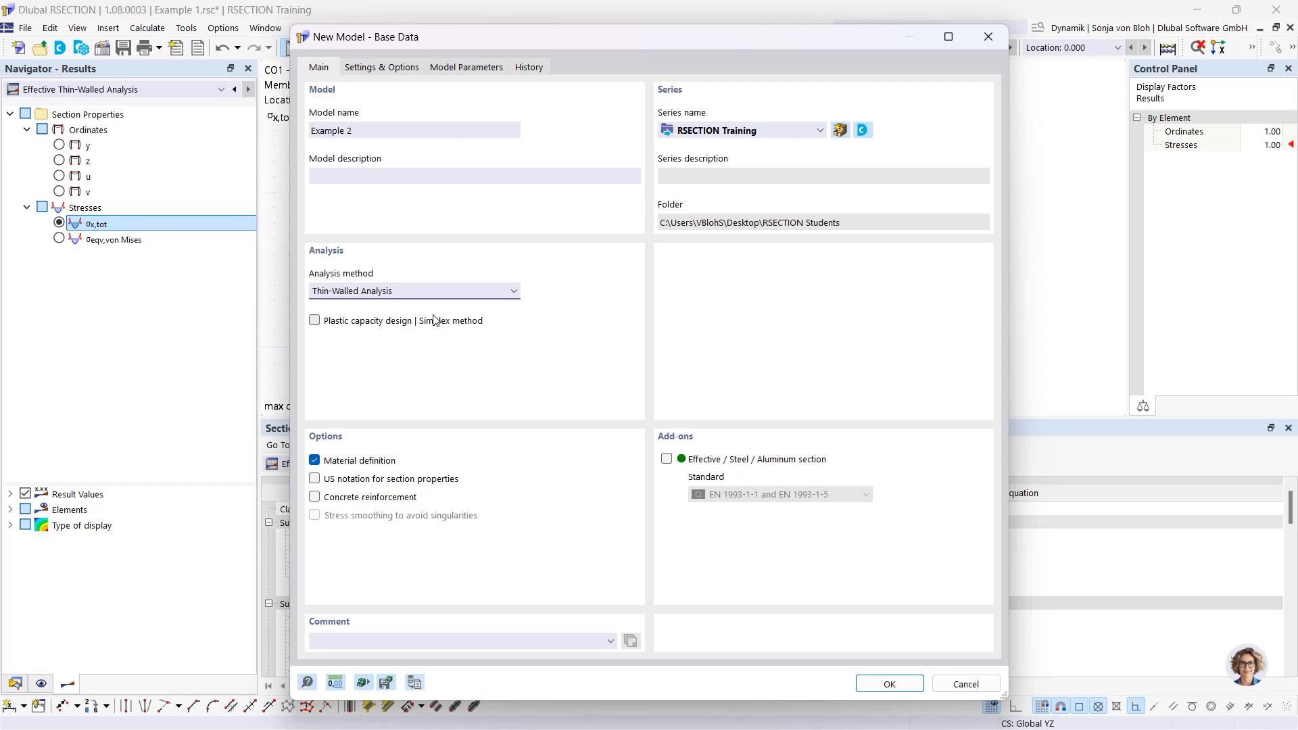
pyautogui.click(667, 459)
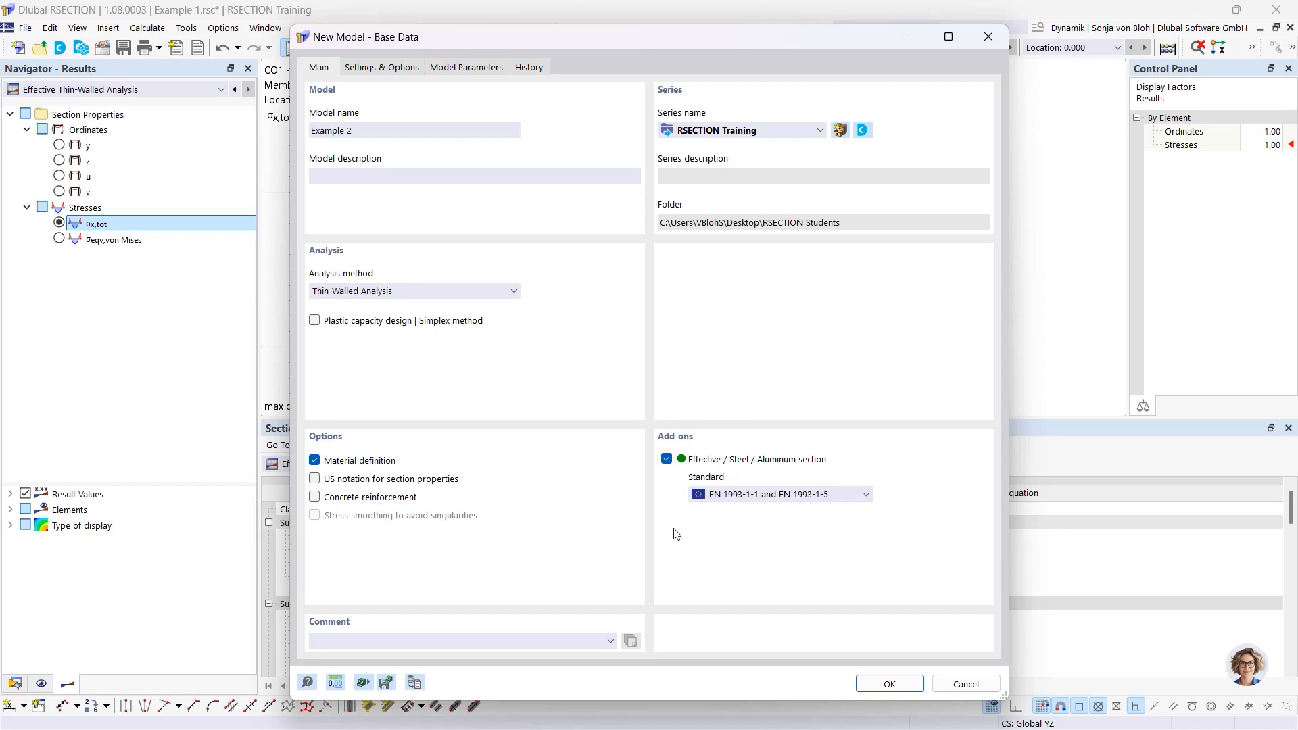
pyautogui.click(768, 497)
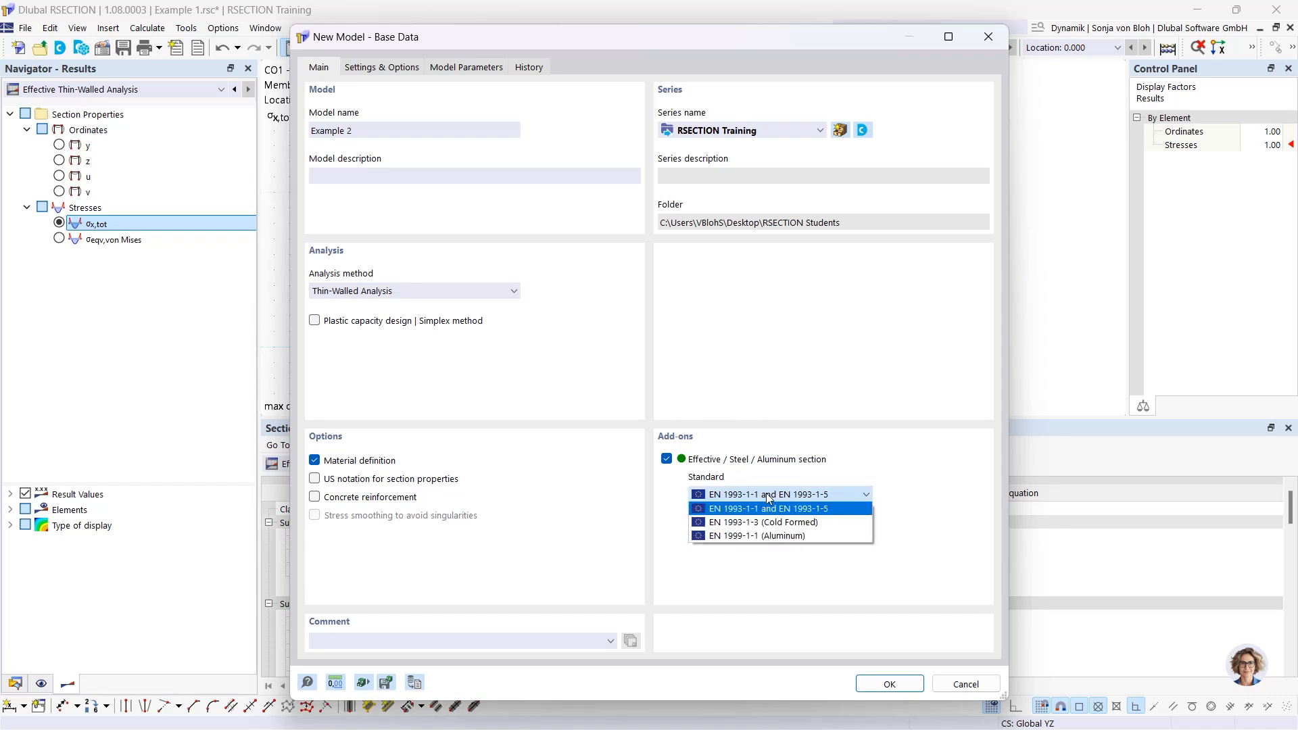
pyautogui.click(767, 494)
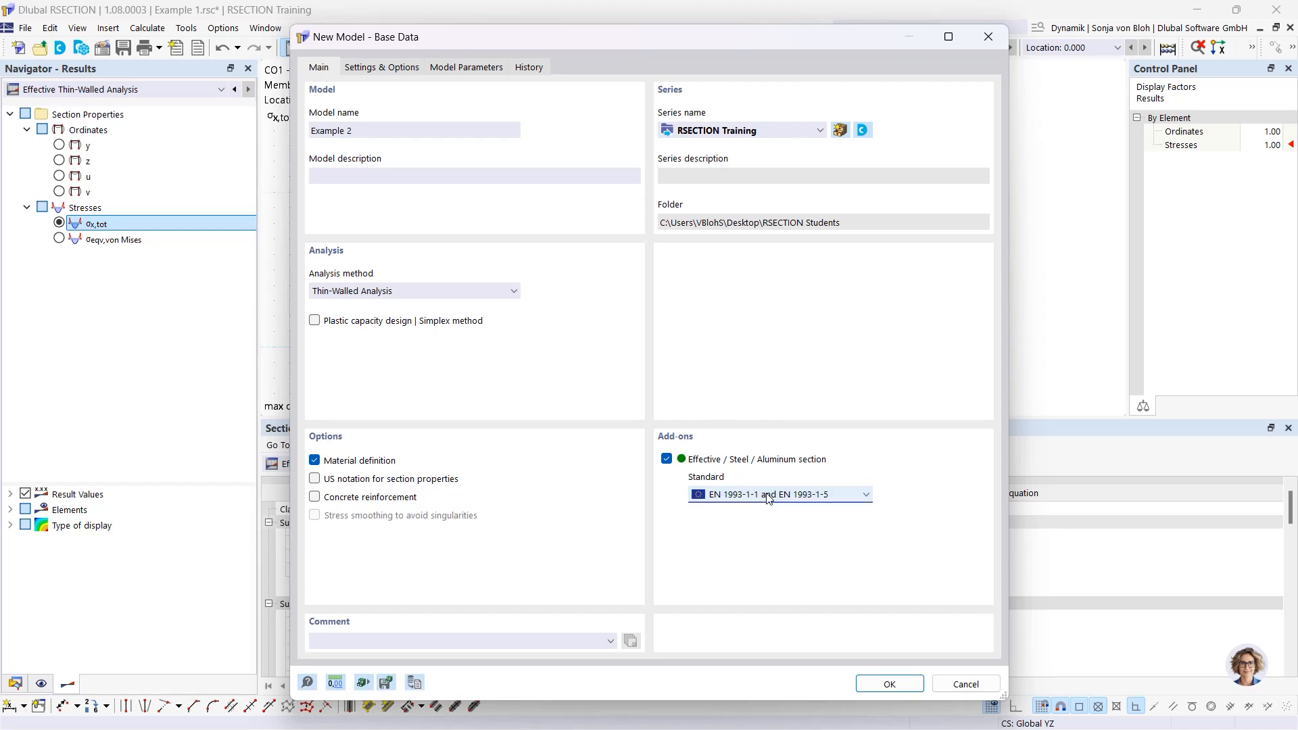
pyautogui.click(890, 684)
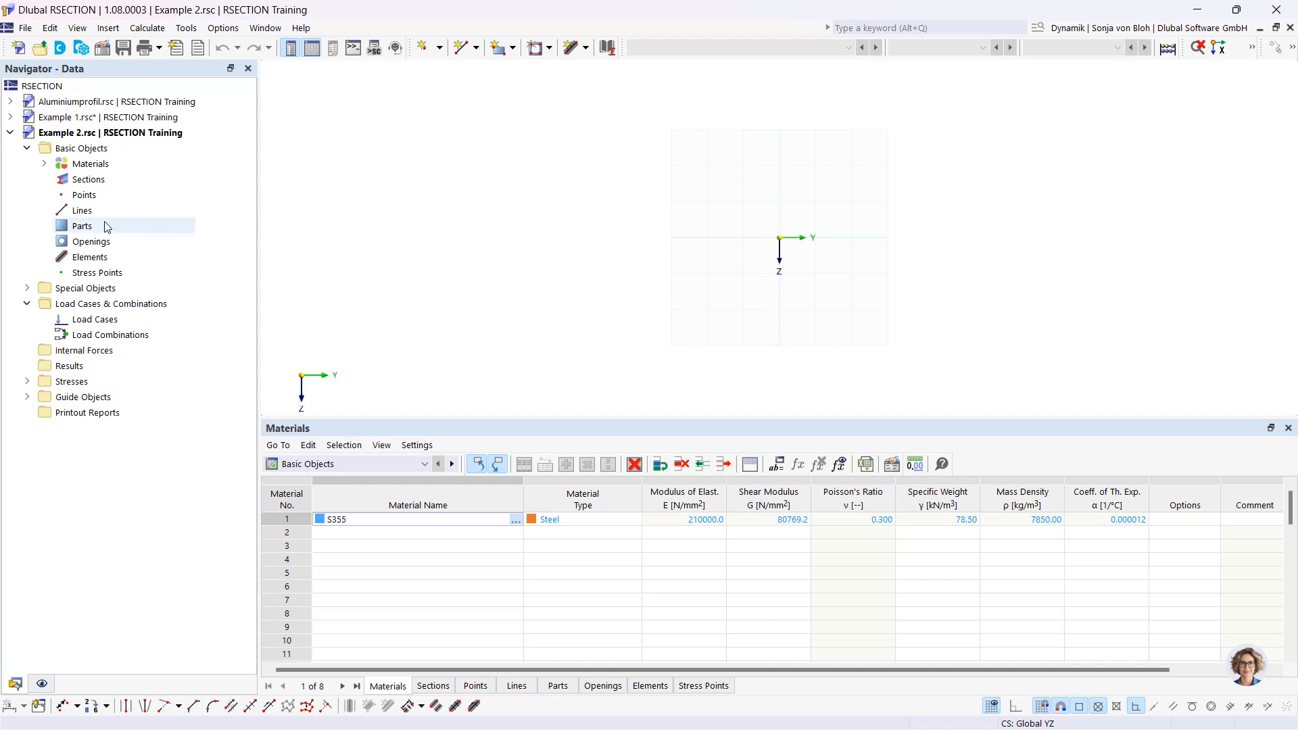
# Replace the S355 material of the new model with S235 to EN 1993-1-1:2005-05 from the material library.
pyautogui.click(44, 164)
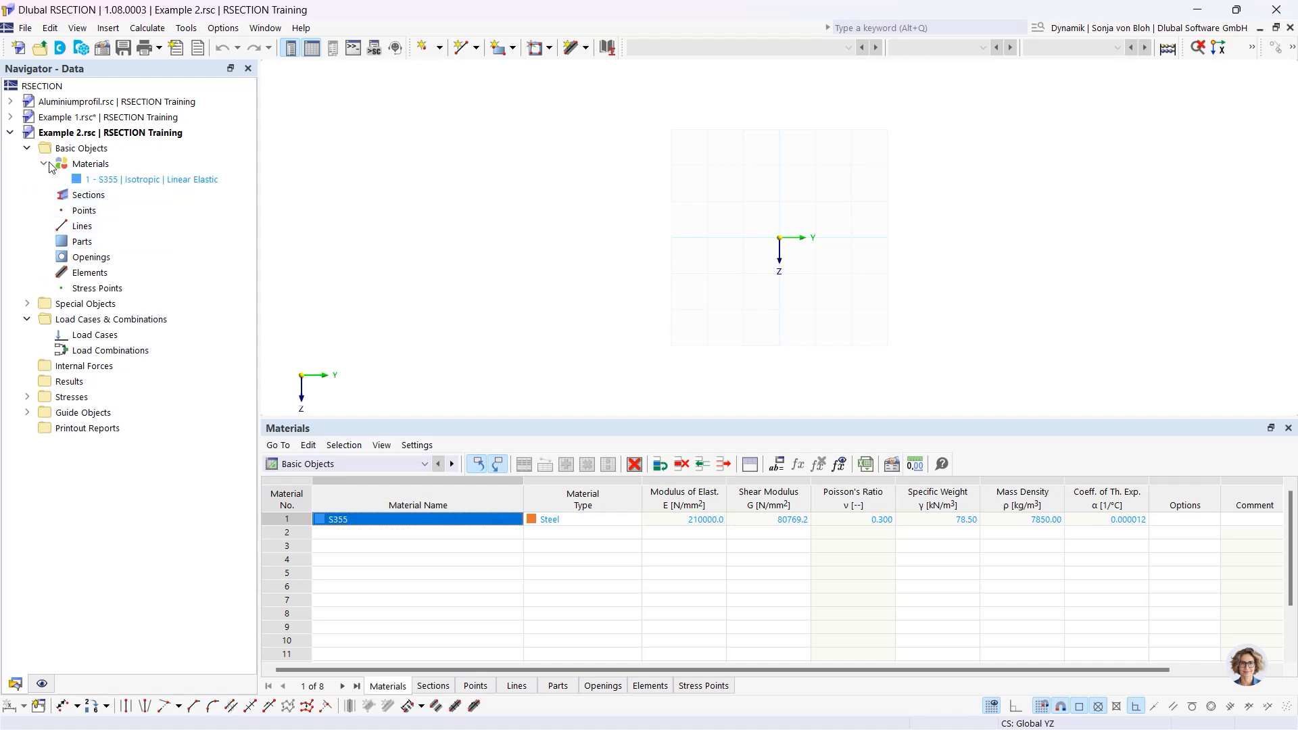
pyautogui.doubleClick(140, 179)
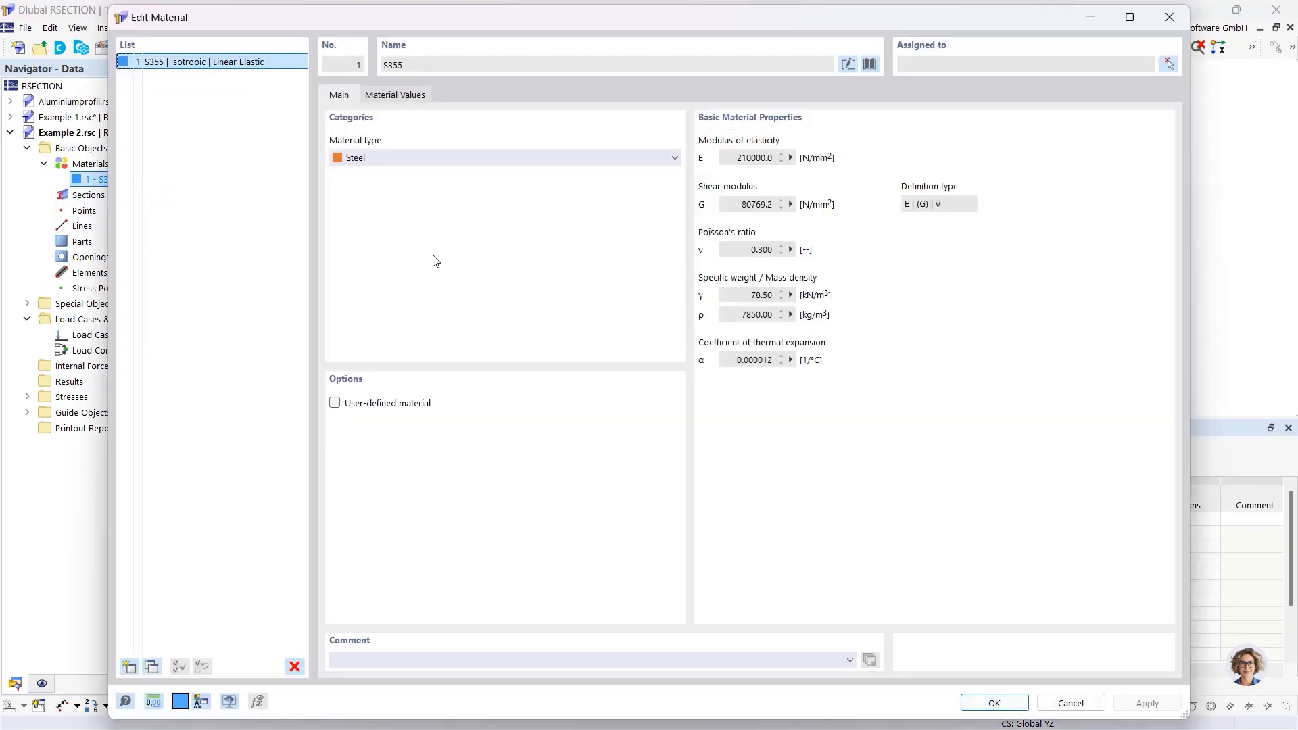
pyautogui.click(870, 65)
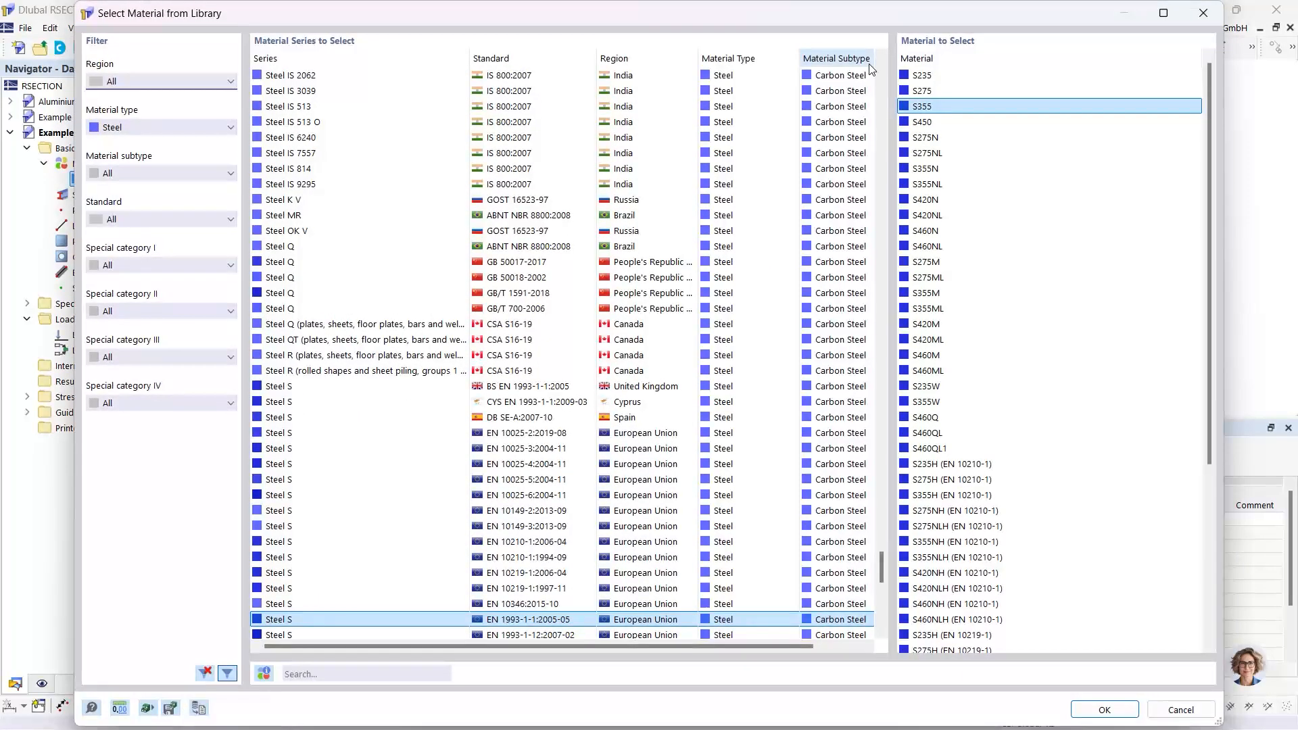
pyautogui.click(338, 674)
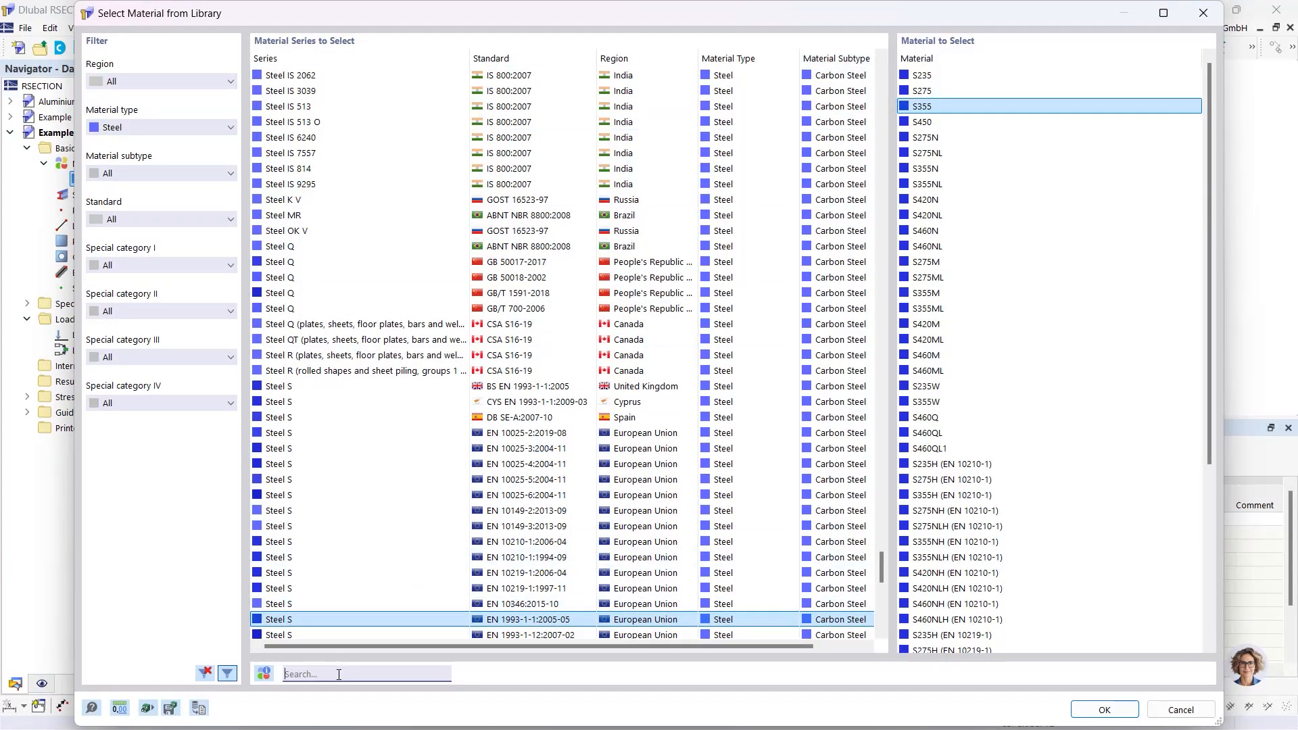
pyautogui.write('S23')
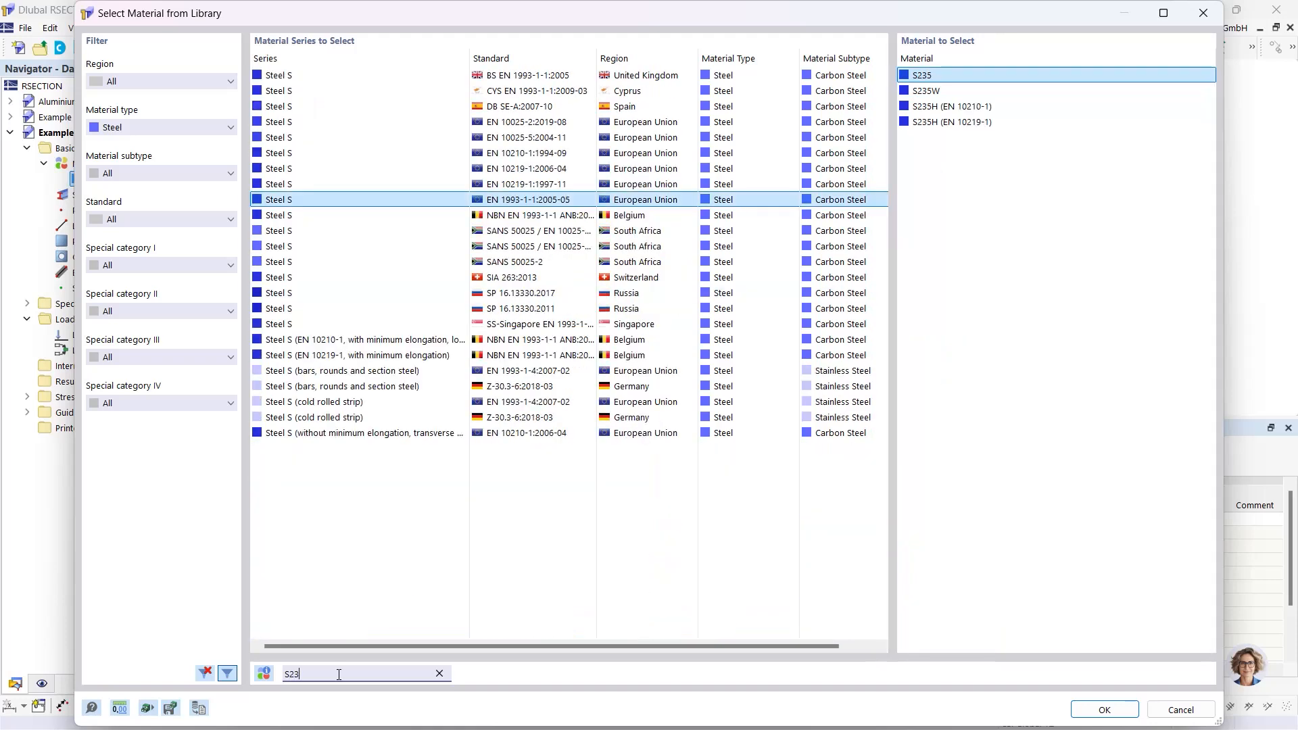
pyautogui.write('5')
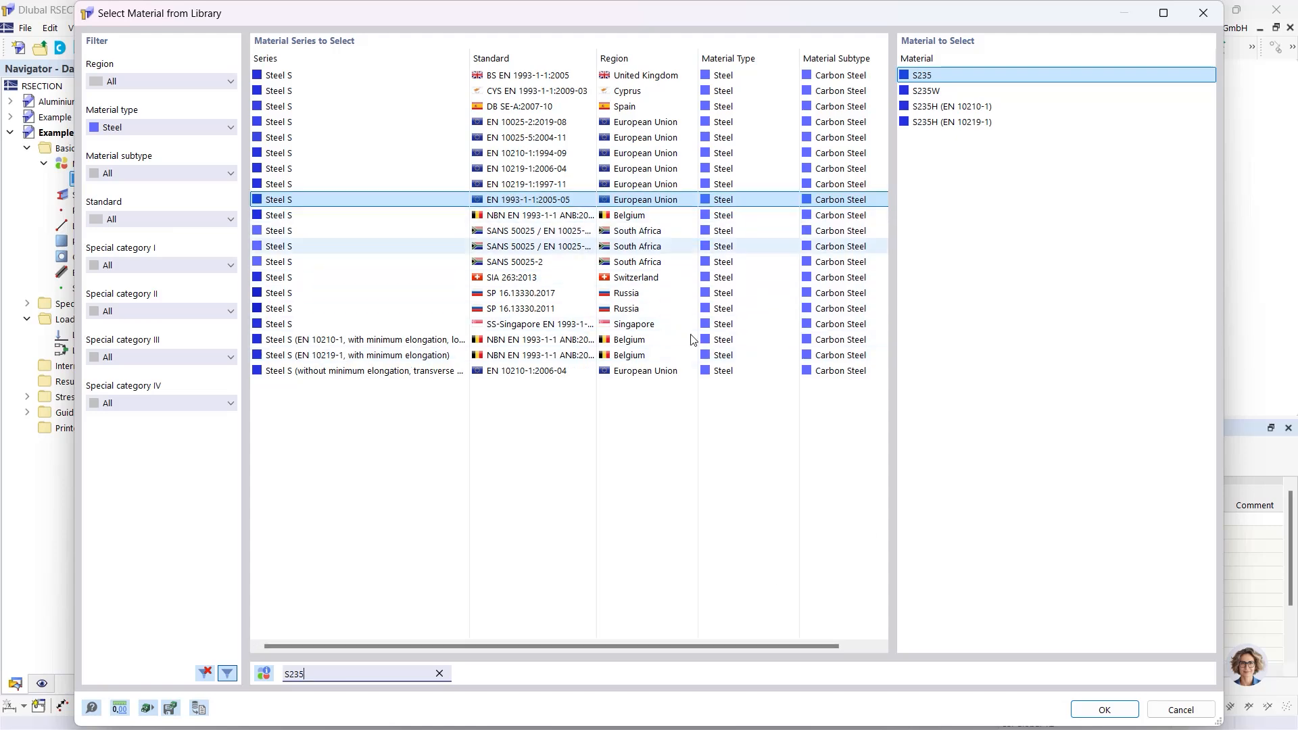
pyautogui.click(1103, 710)
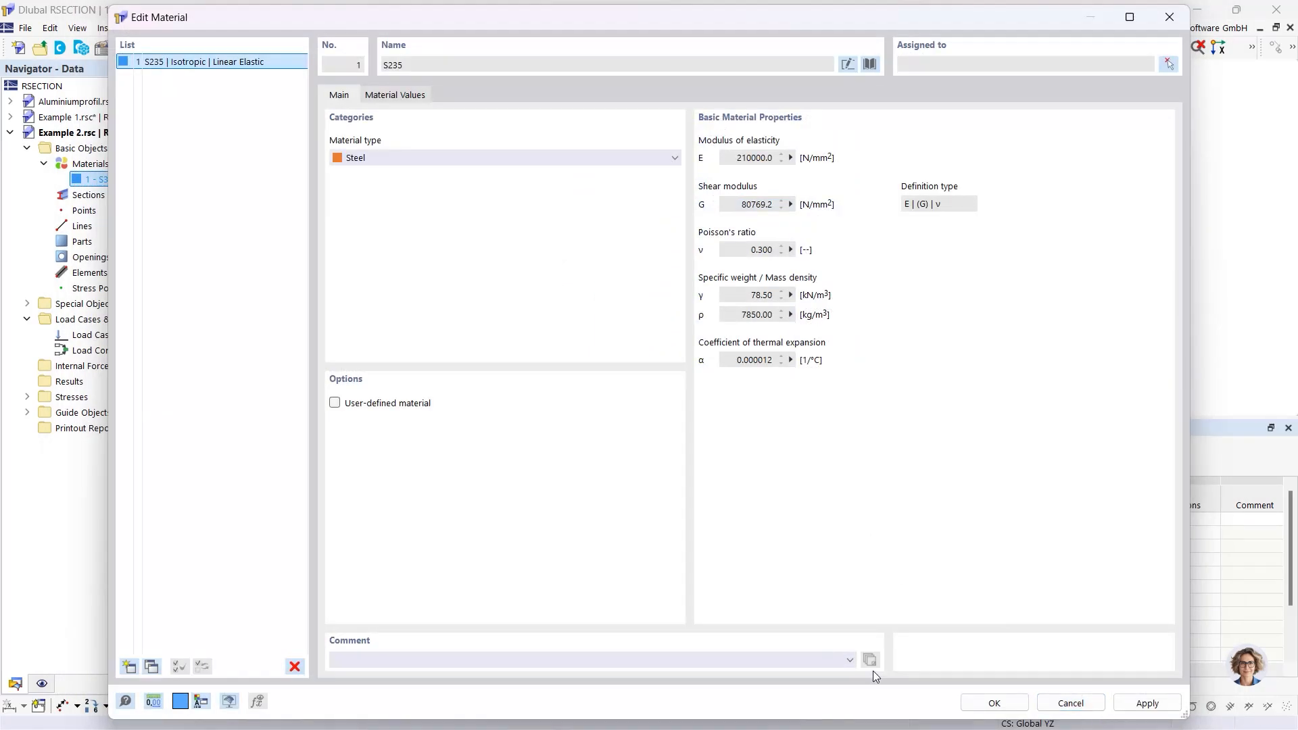
pyautogui.click(1002, 706)
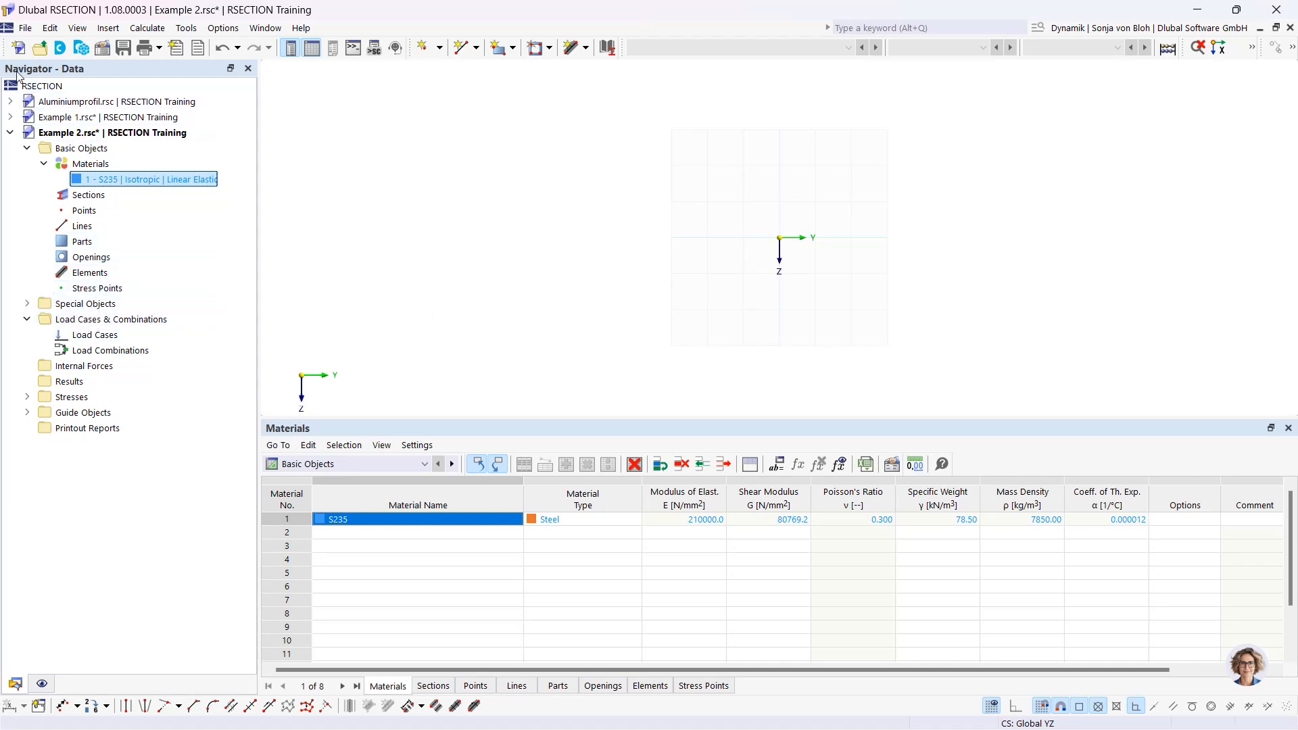
# Start a new section with material S235 and choose IPEa 200 by its section name.
pyautogui.rightClick(89, 195)
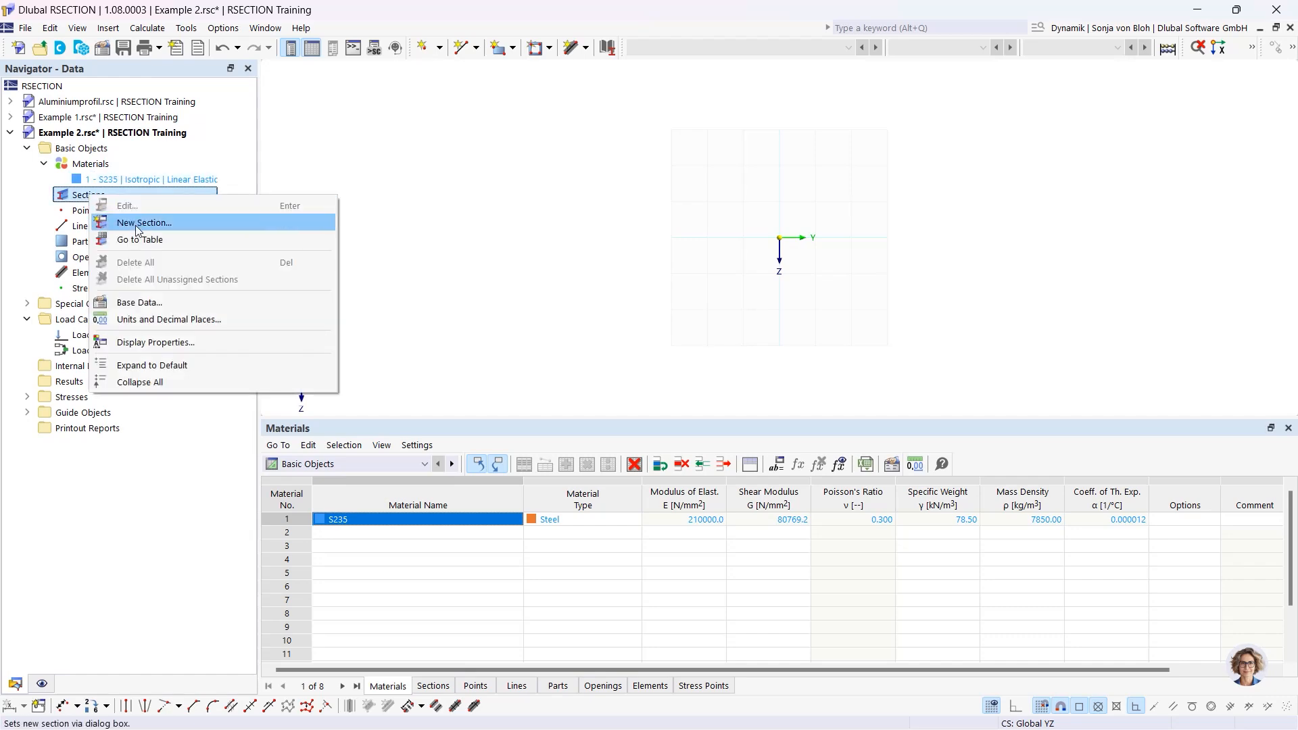
pyautogui.click(138, 223)
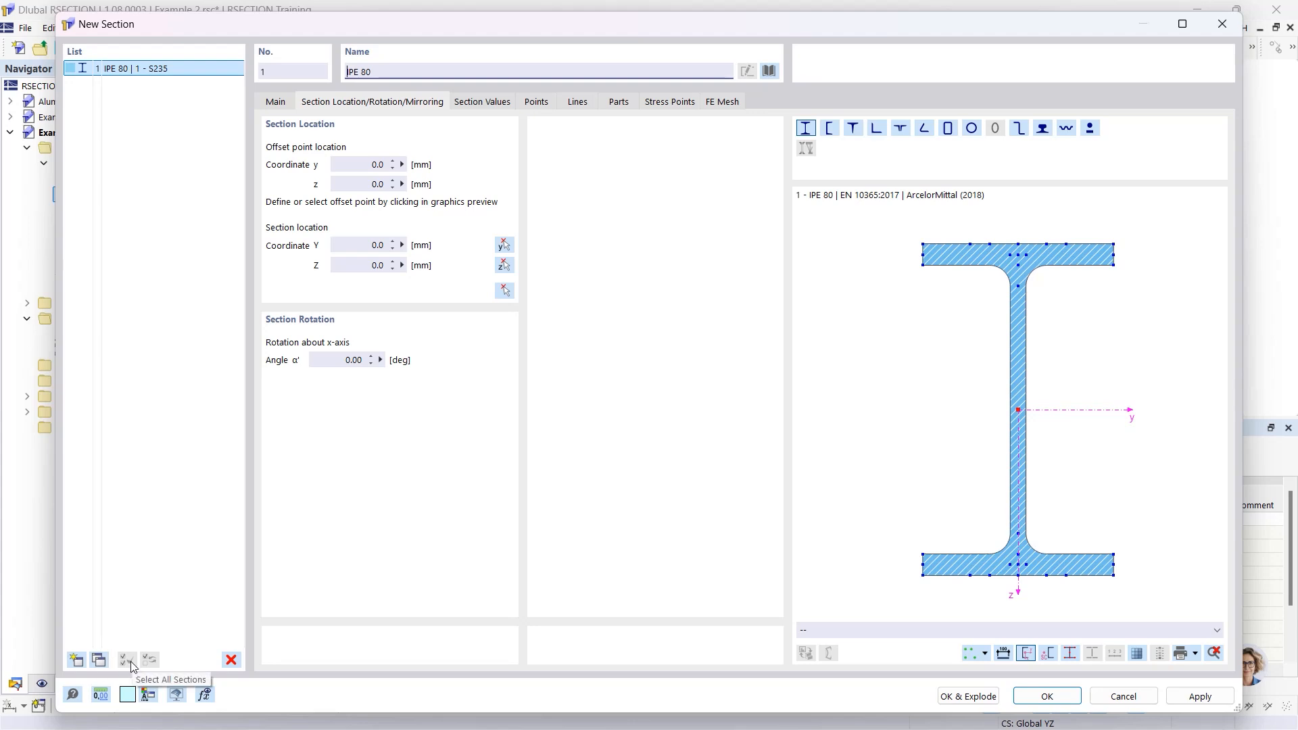
pyautogui.click(412, 72)
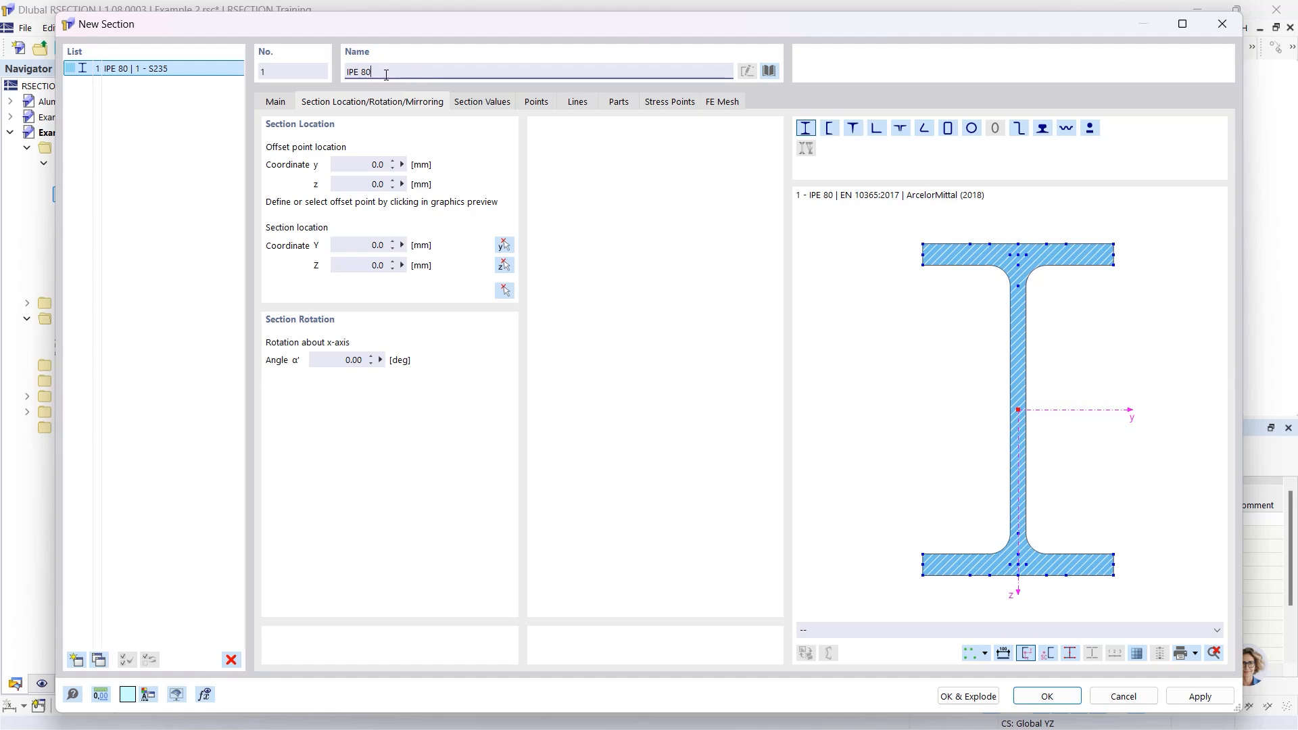
pyautogui.doubleClick(363, 72)
pyautogui.write('20')
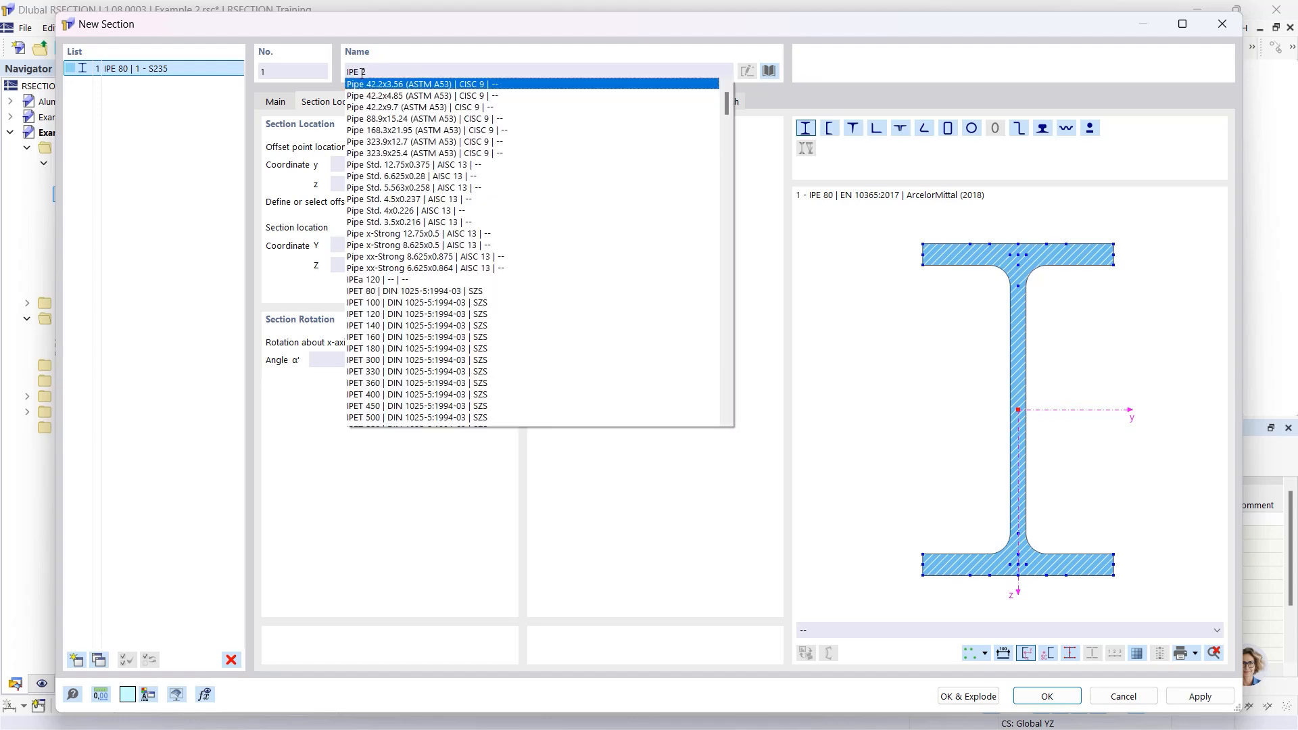
pyautogui.write('0')
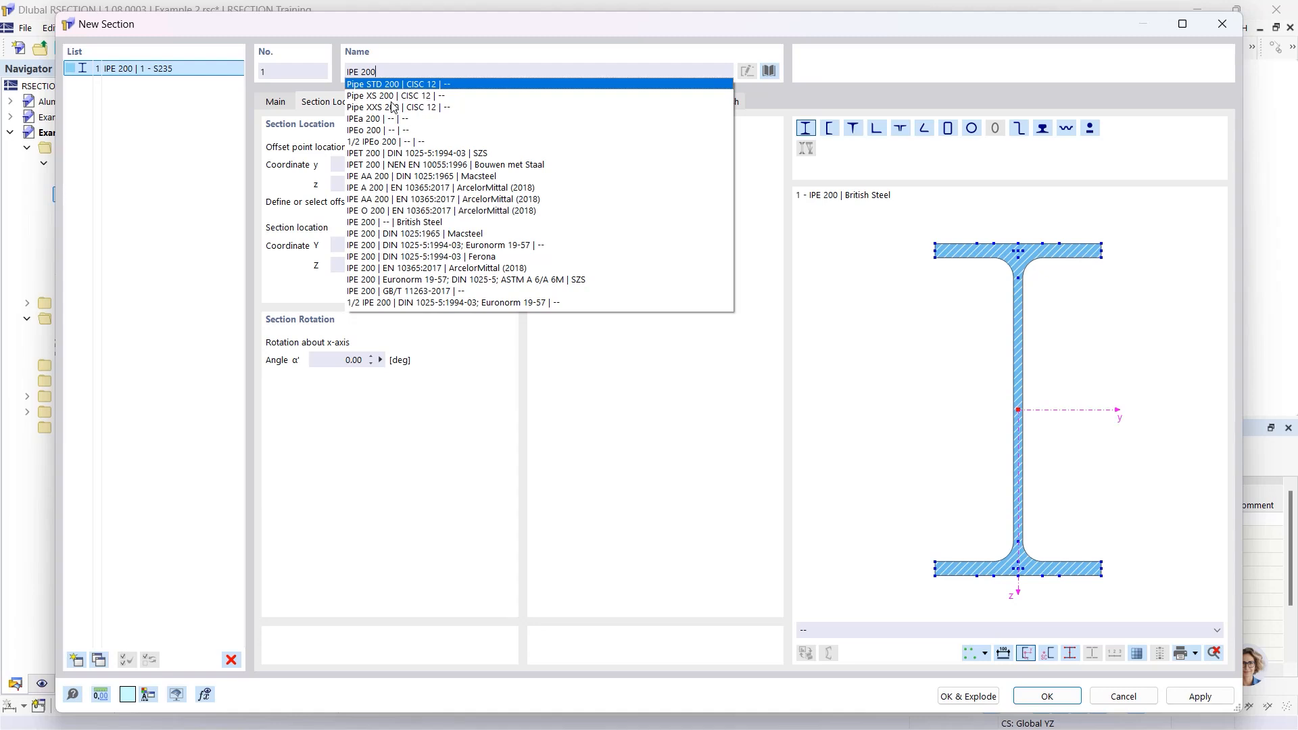
pyautogui.click(367, 121)
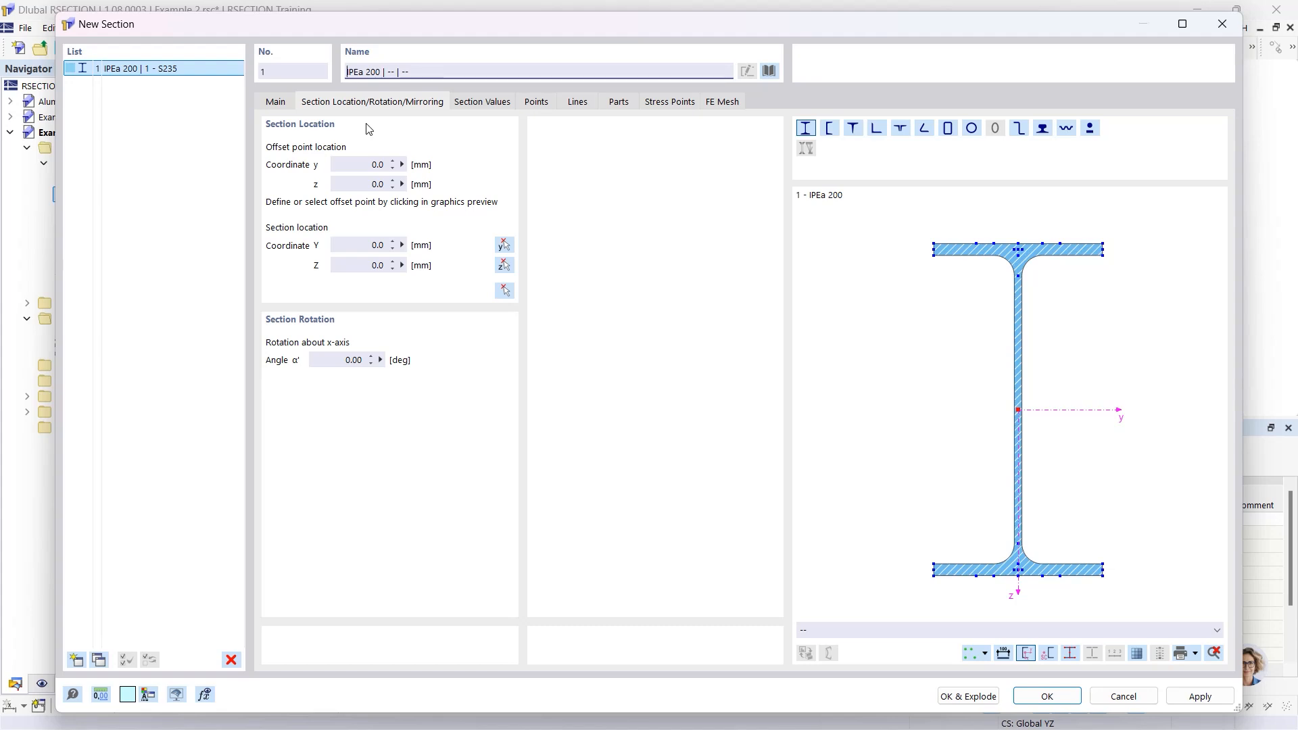
# Open the standardized steel L-sections in the section library and search for L 200x.
pyautogui.click(771, 72)
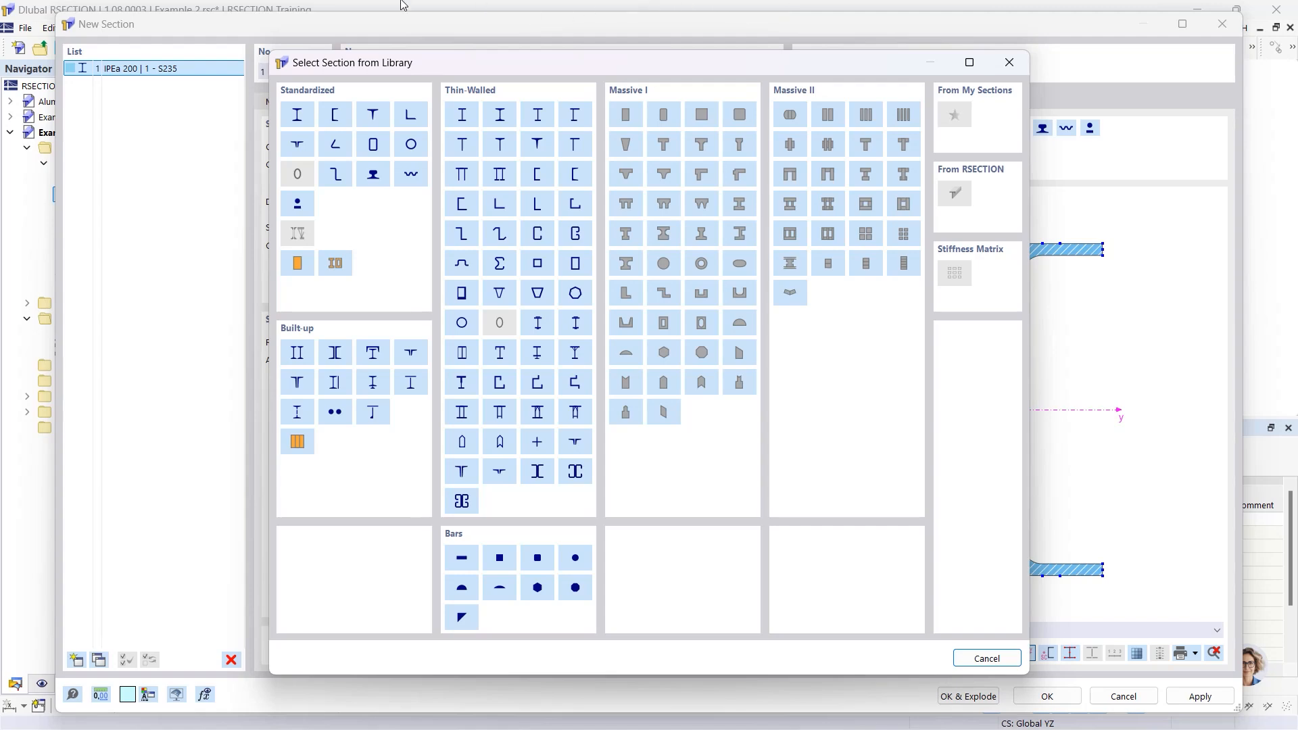
pyautogui.click(409, 120)
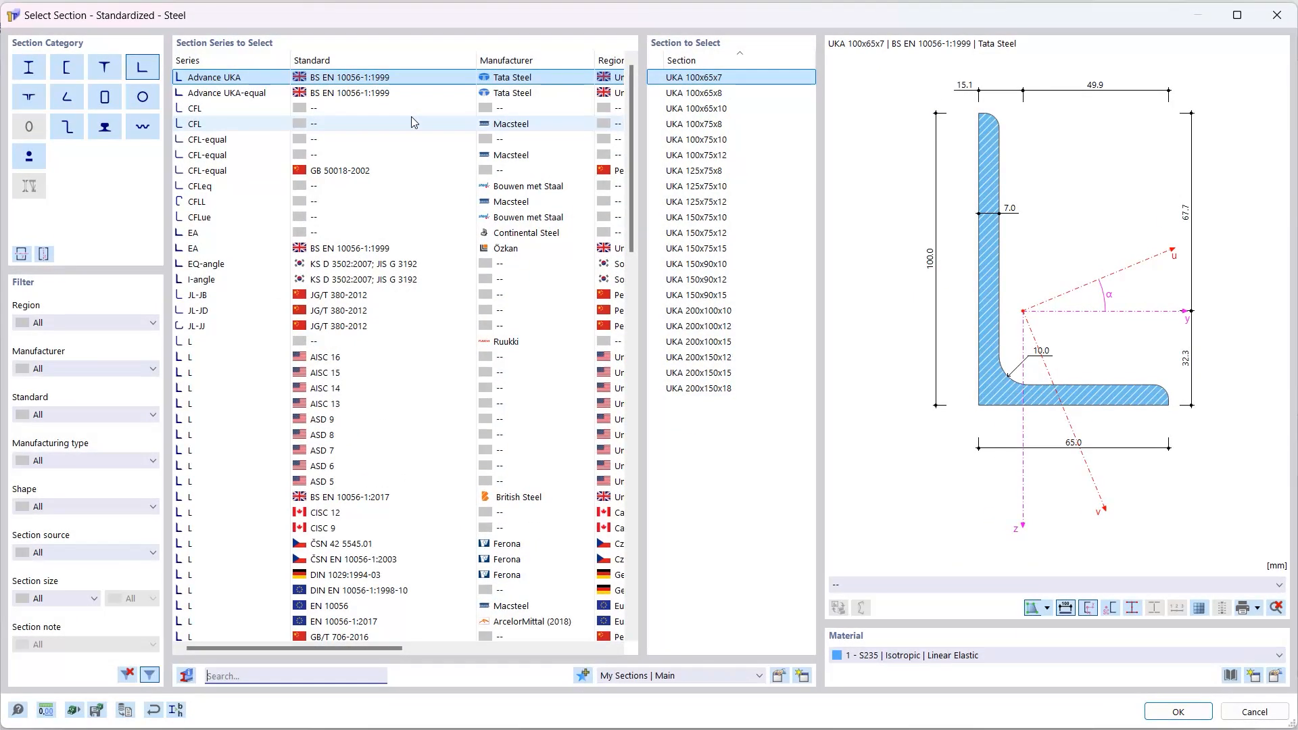
pyautogui.click(242, 674)
pyautogui.write('L 20')
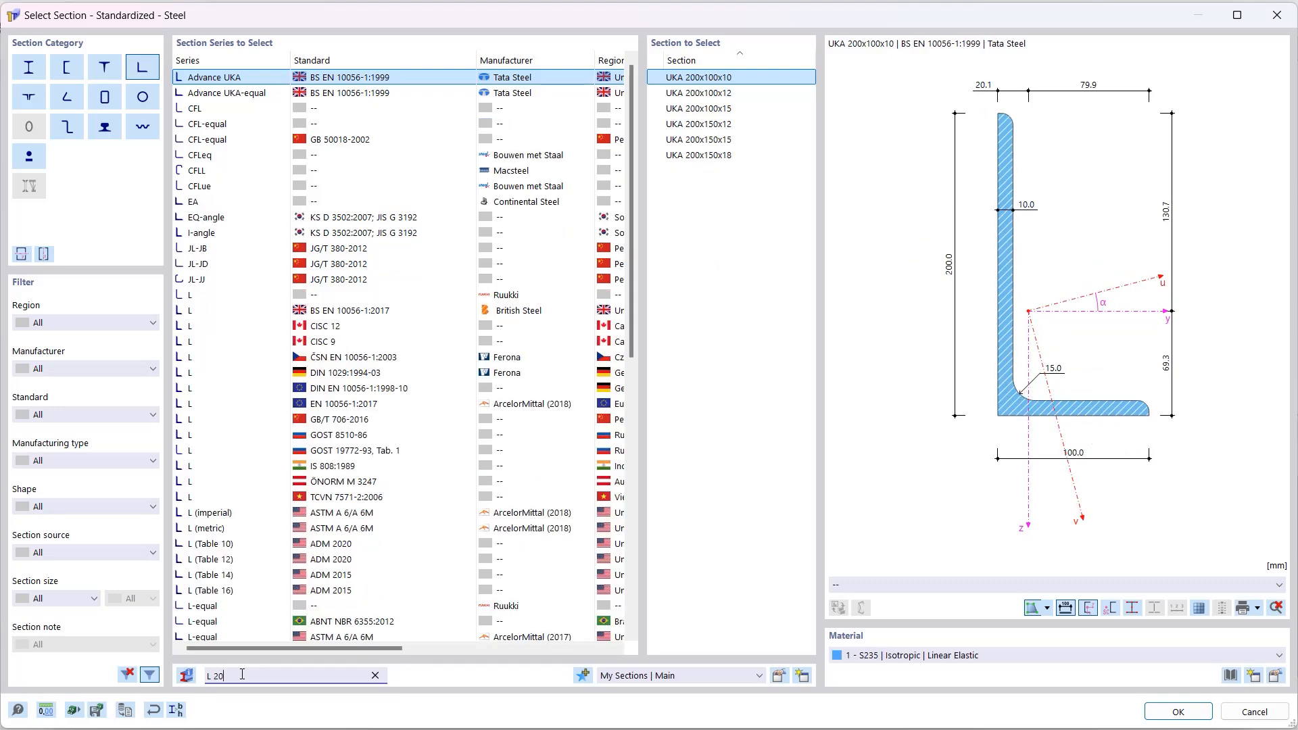
pyautogui.write('0x')
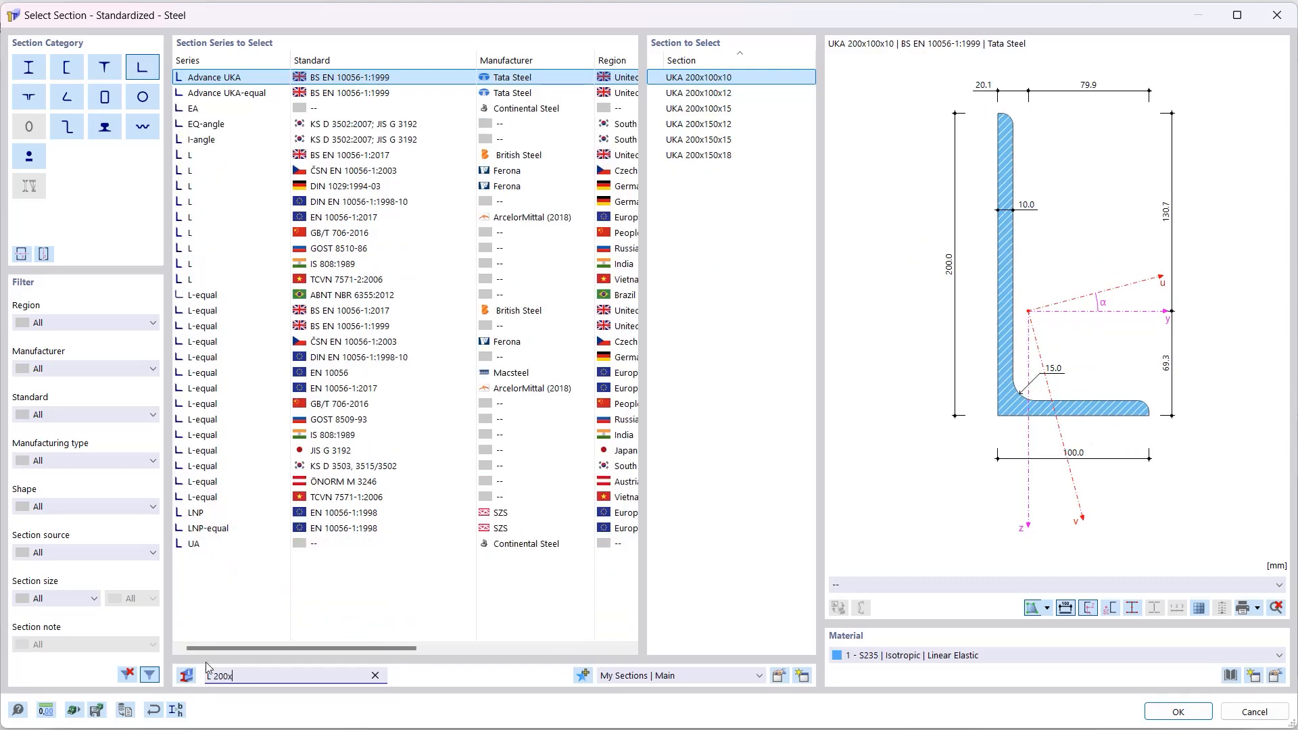
# Find the L 200x150x12 angle and insert the DIN EN 10056-1:1998-10 version as the new section.
pyautogui.write('15')
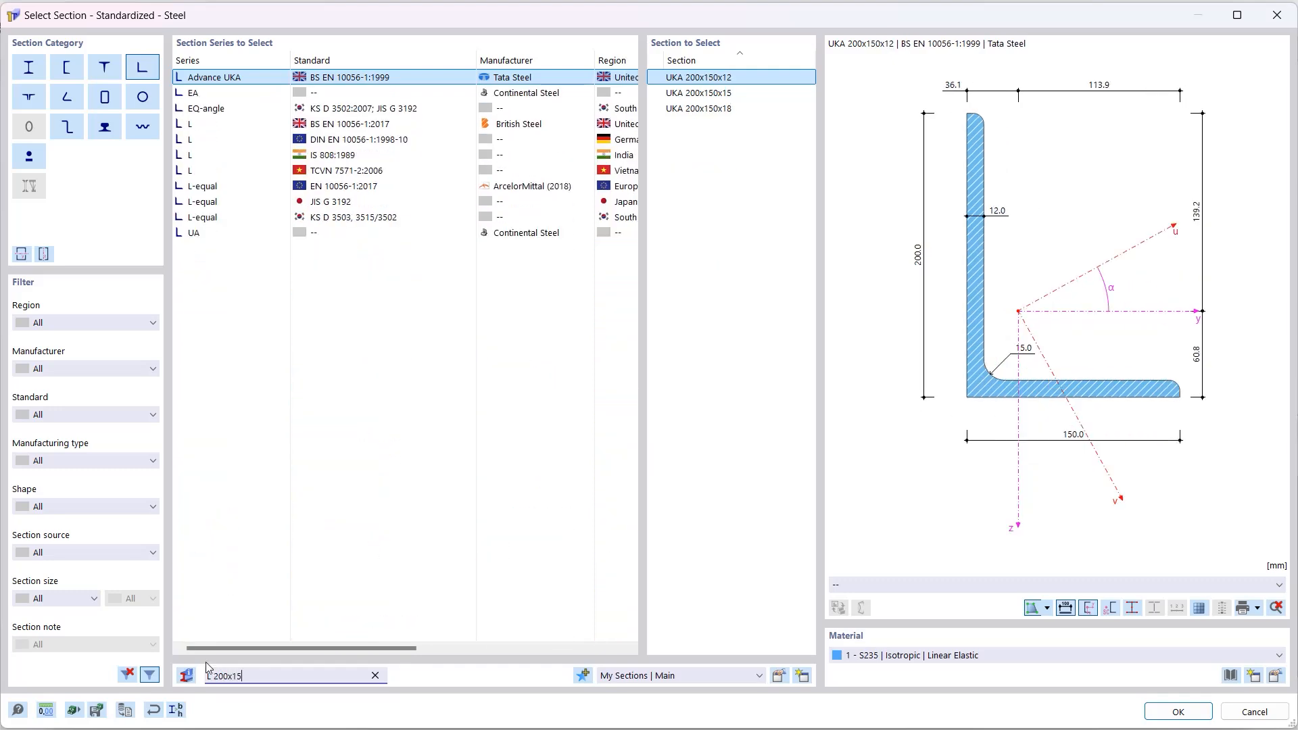
pyautogui.write('0x')
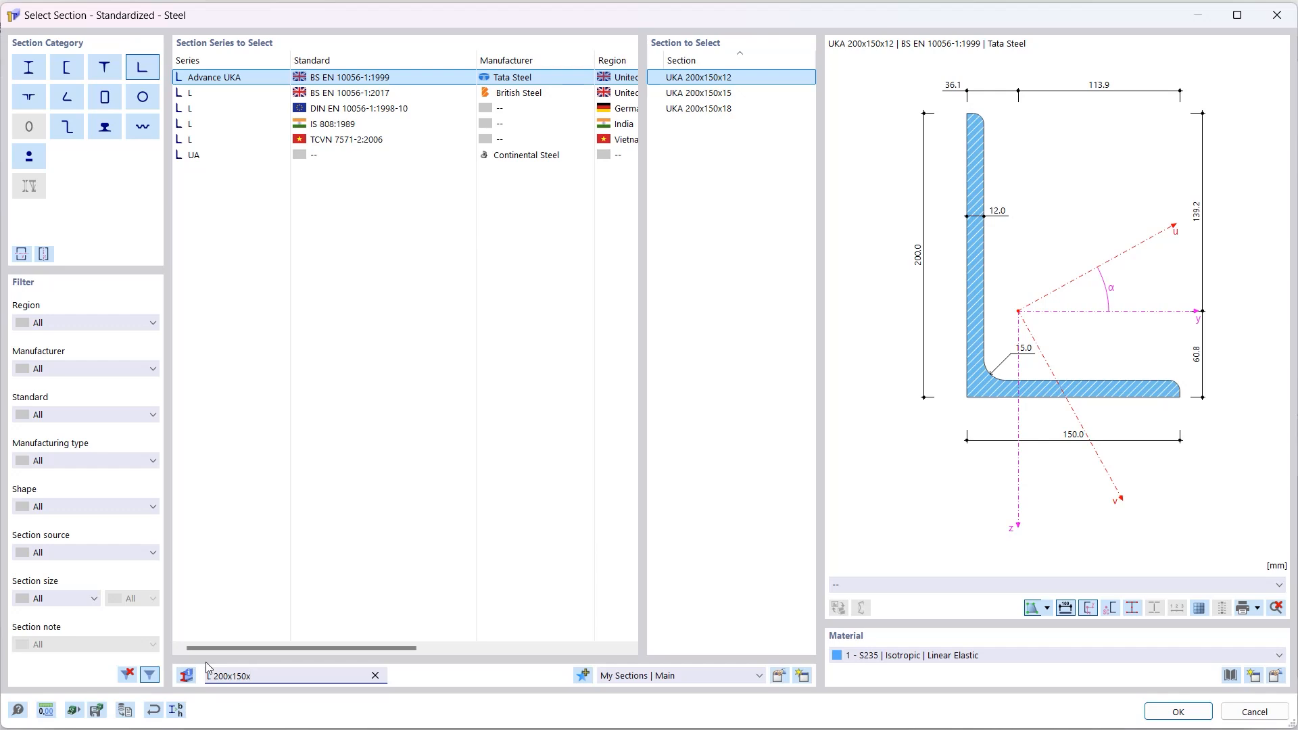
pyautogui.write('12')
pyautogui.click(351, 112)
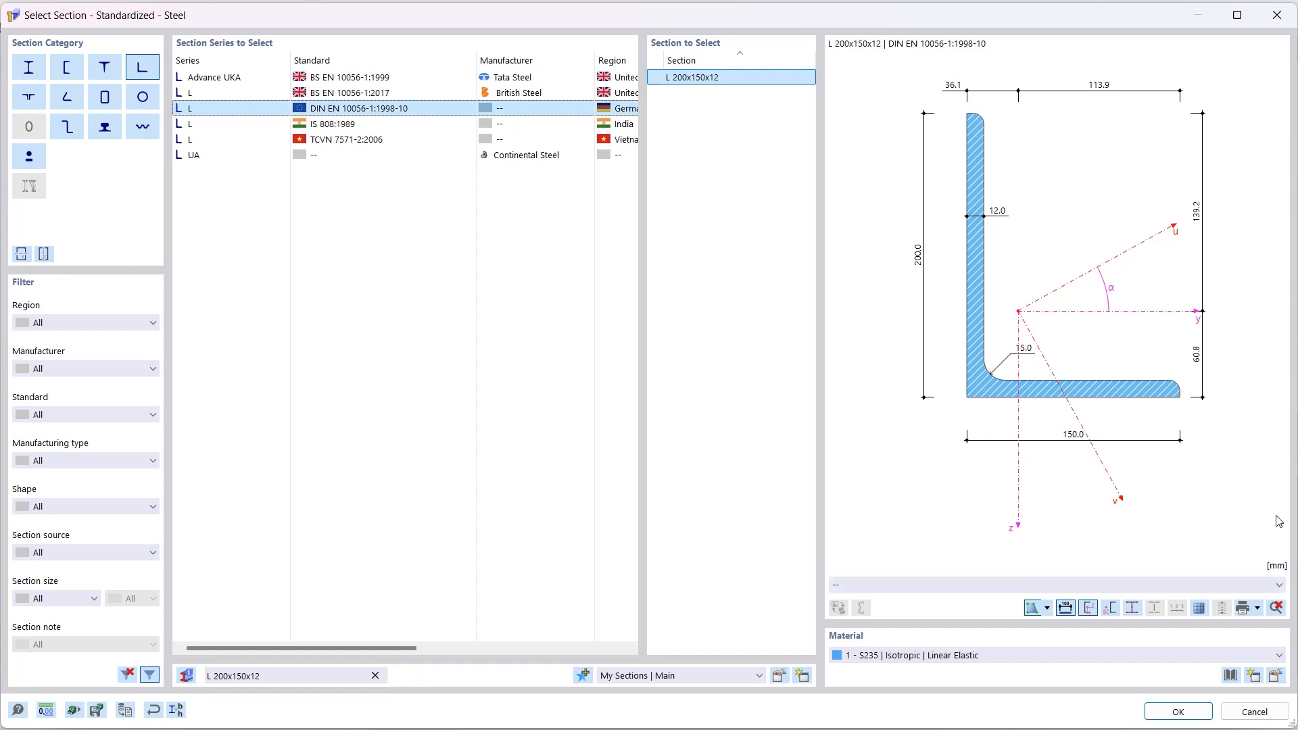
pyautogui.click(1176, 712)
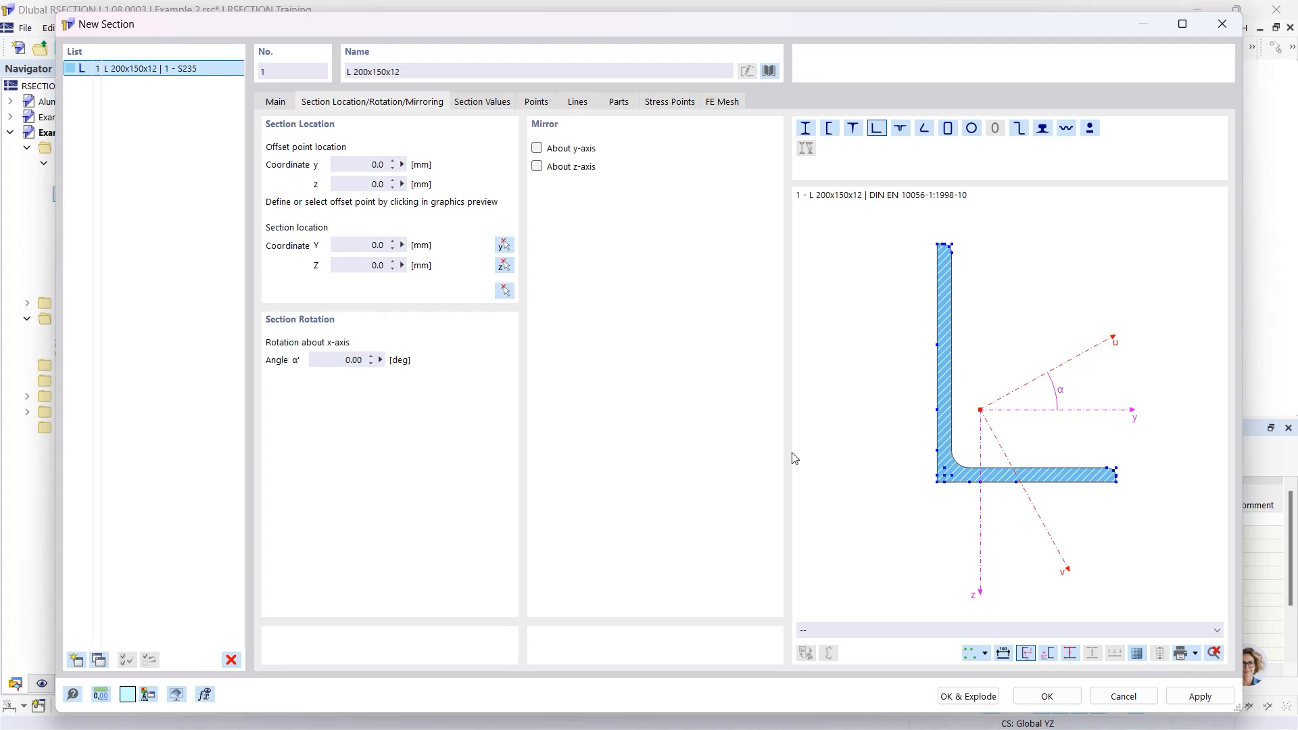
# Mirror the angle section about the y-axis and set its rotation about the x-axis to 90°.
pyautogui.click(537, 148)
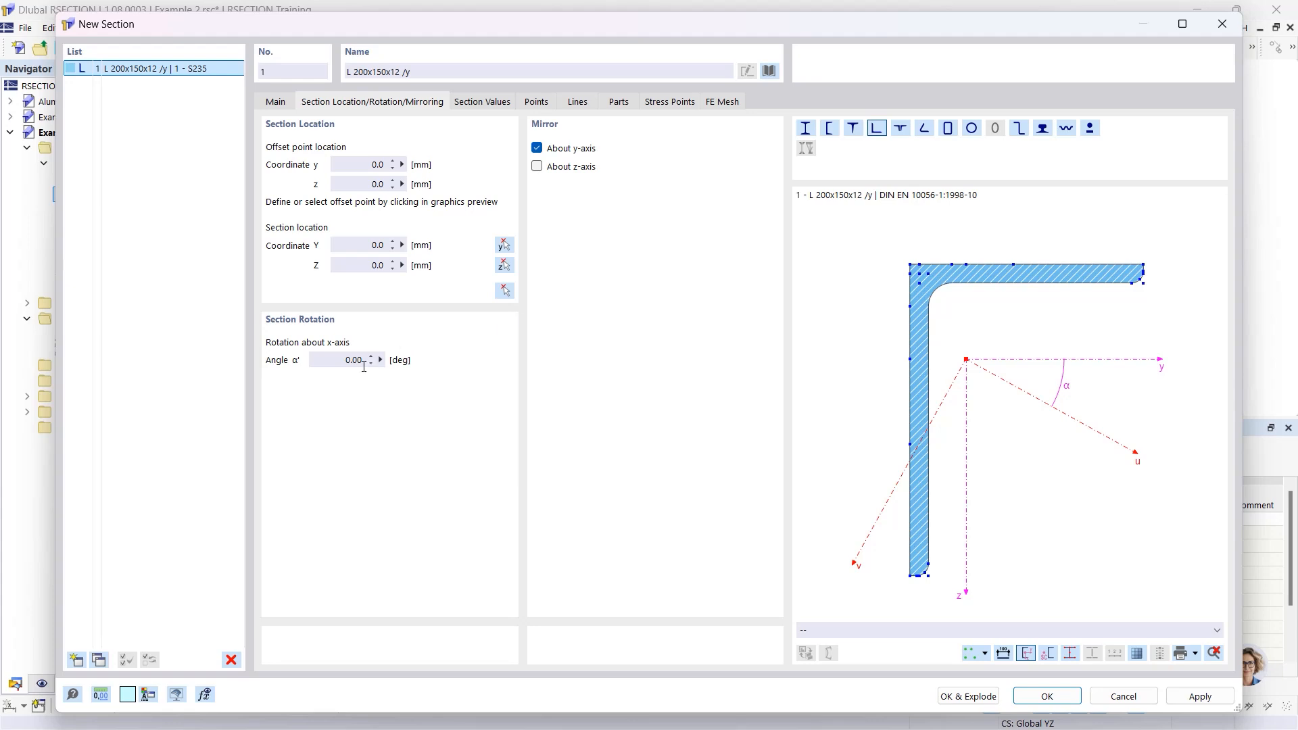
pyautogui.click(335, 361)
pyautogui.write('90')
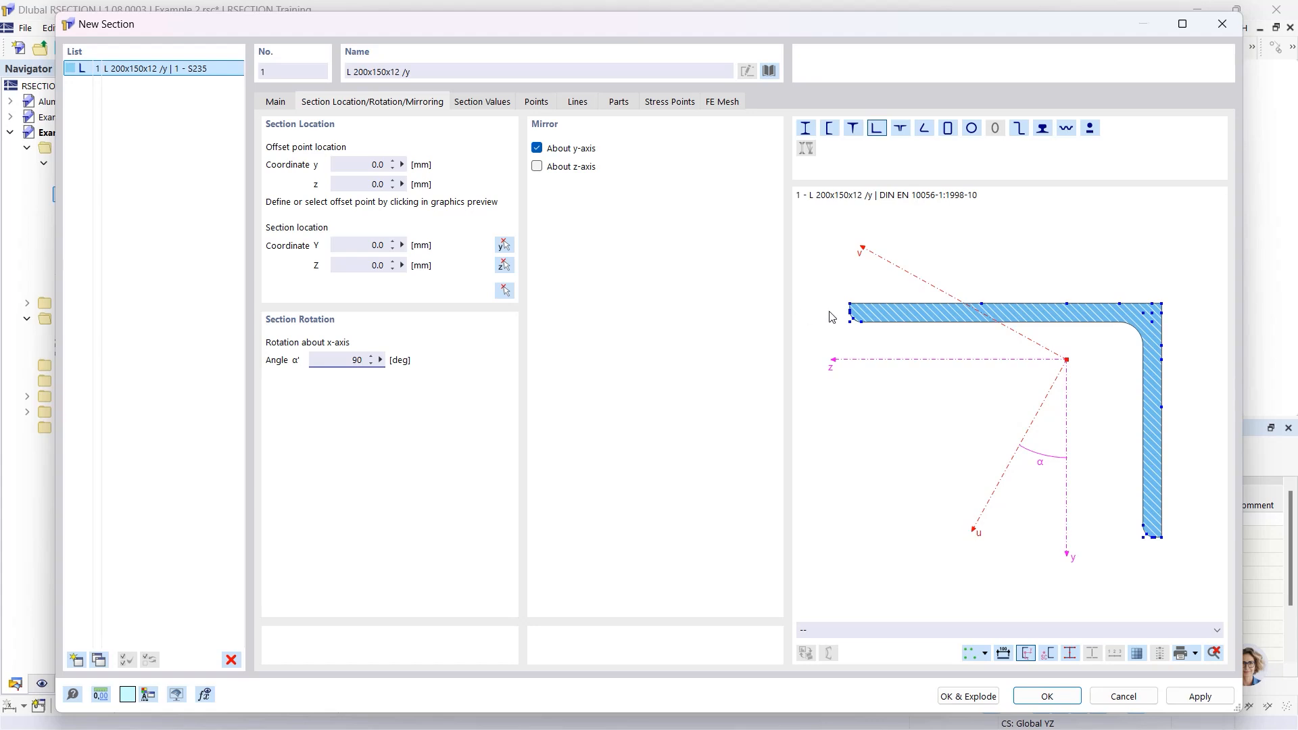
# Set the offset point at mid-thickness on the long leg's free end and place the section with it at the coordinate origin.
pyautogui.scroll(5, 857, 311)
pyautogui.scroll(3, 859, 309)
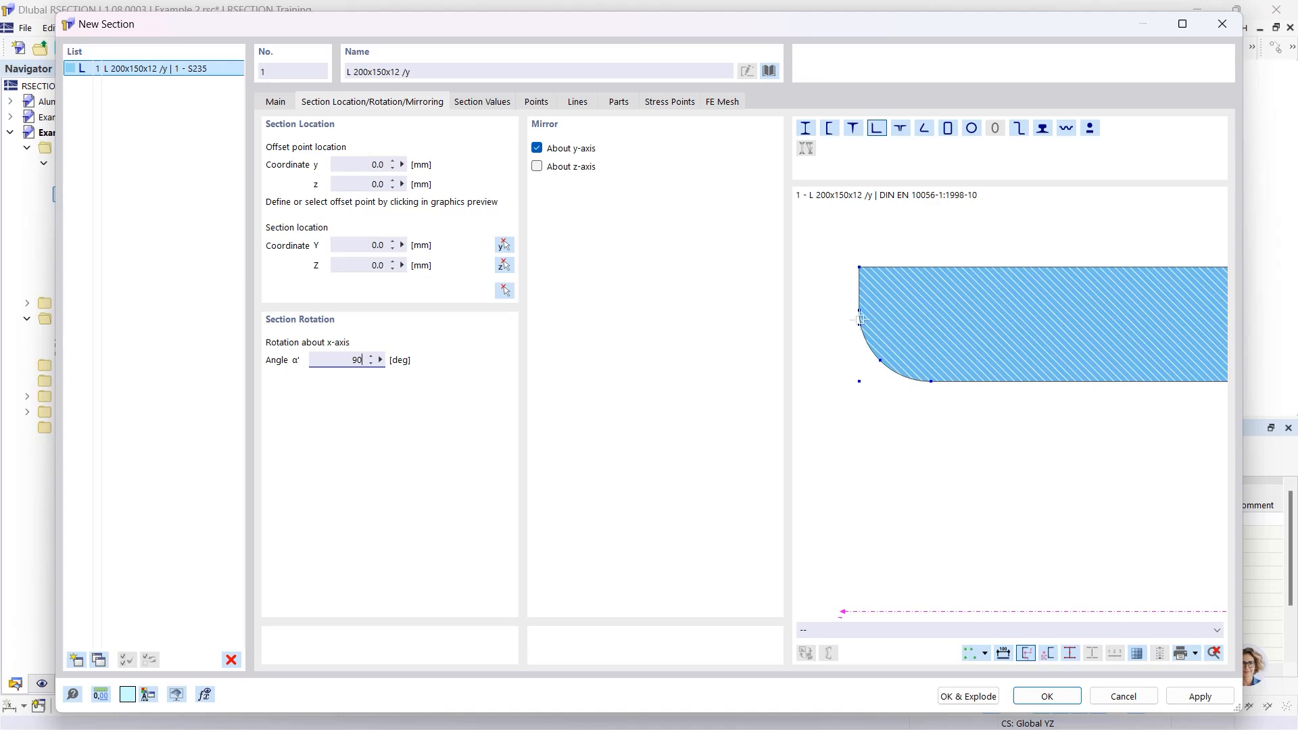
pyautogui.click(859, 324)
pyautogui.click(368, 248)
pyautogui.click(504, 292)
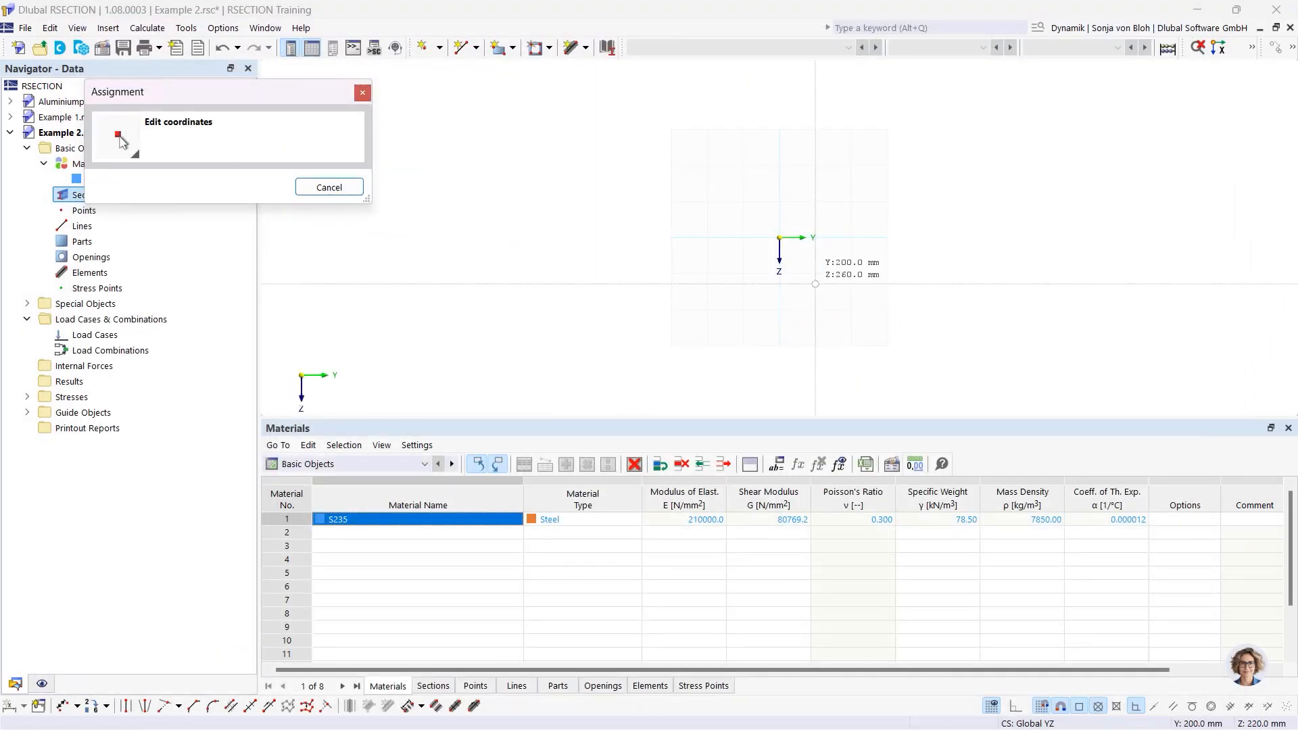
pyautogui.scroll(9, 806, 242)
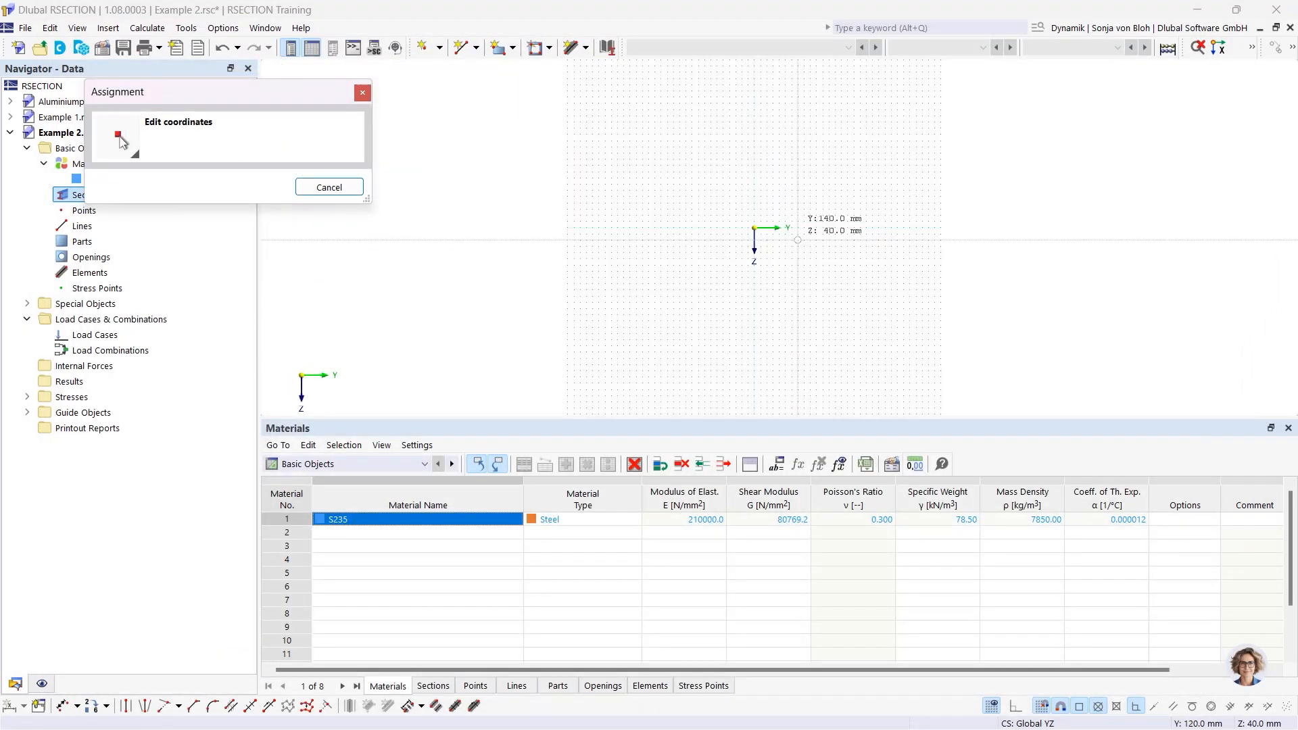
pyautogui.click(652, 200)
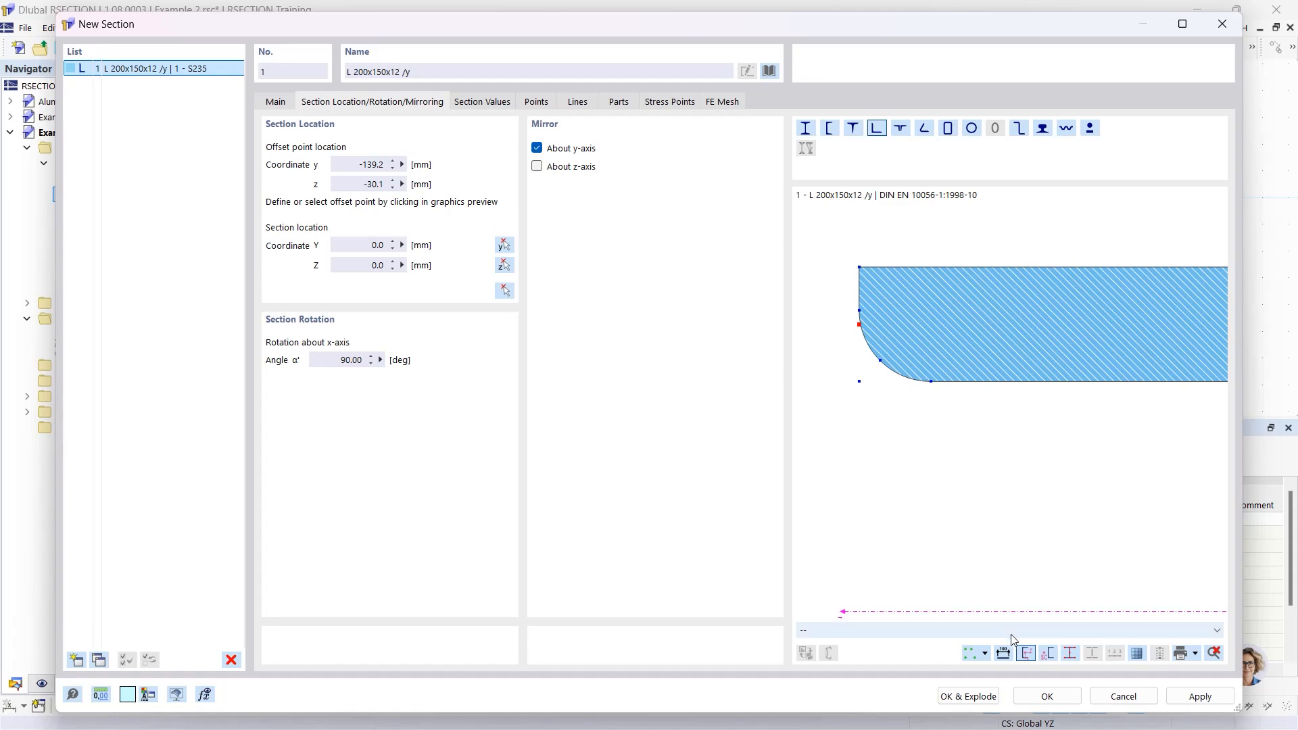
pyautogui.click(1029, 694)
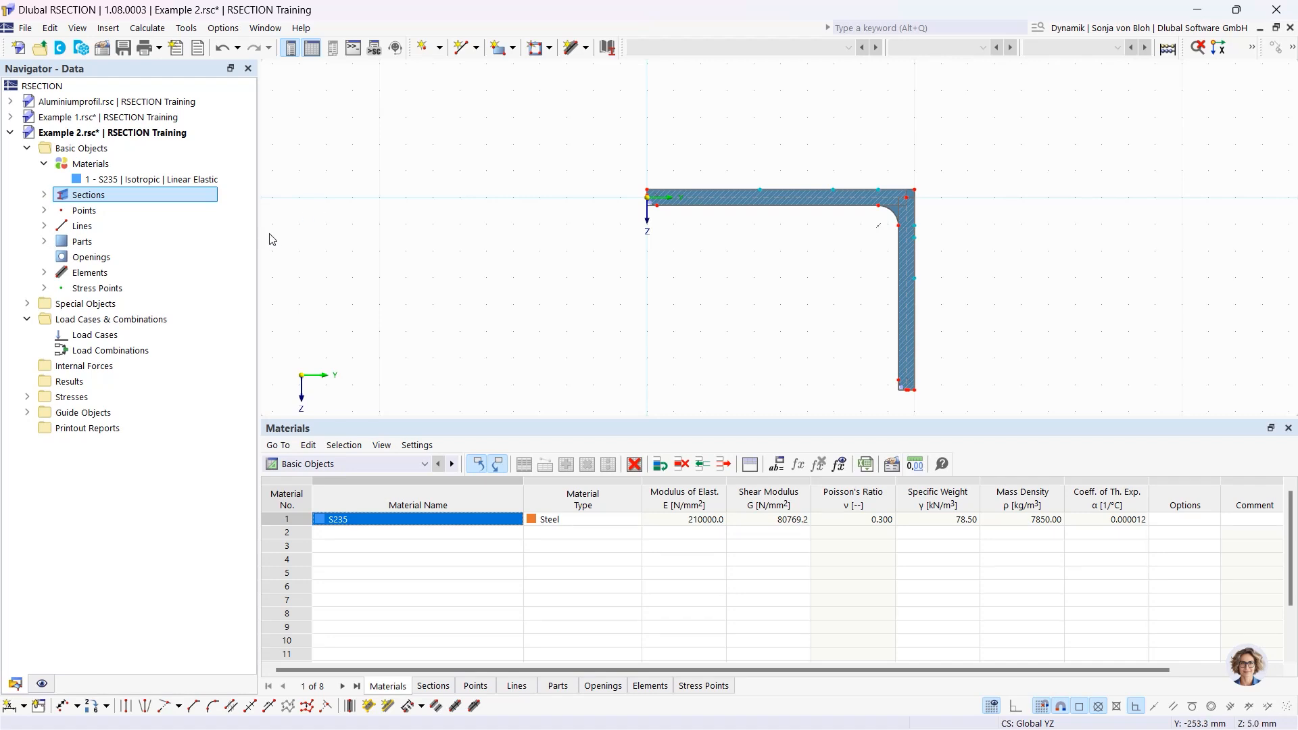
# Examine which elements and which boundary-line part make up the inserted angle section.
pyautogui.click(45, 272)
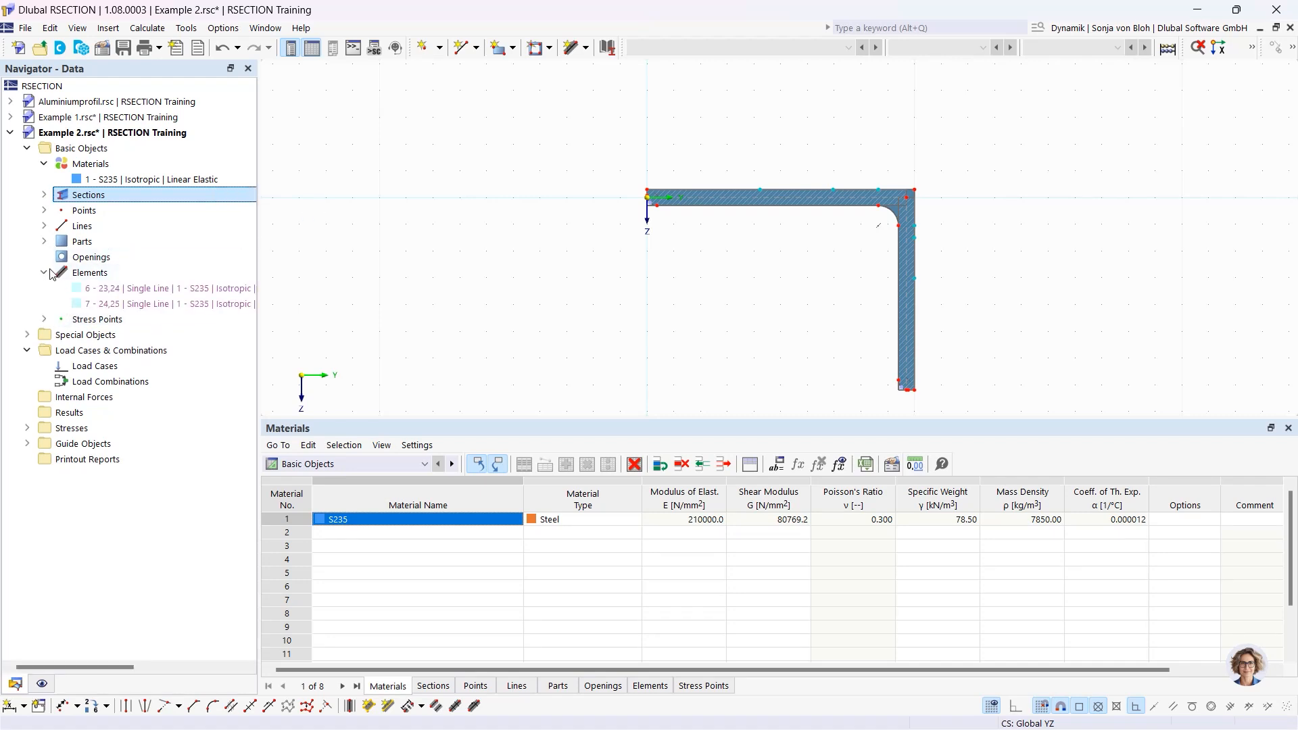
pyautogui.click(119, 289)
pyautogui.click(118, 304)
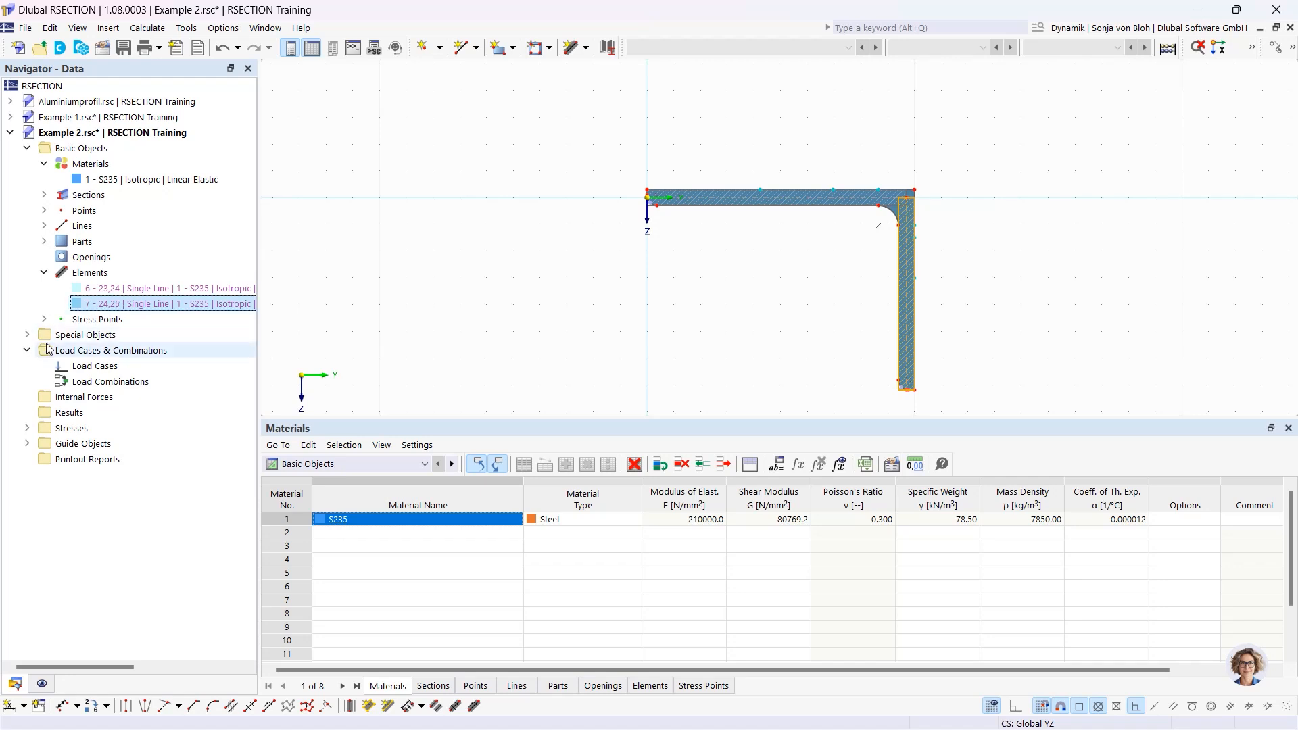
pyautogui.click(44, 242)
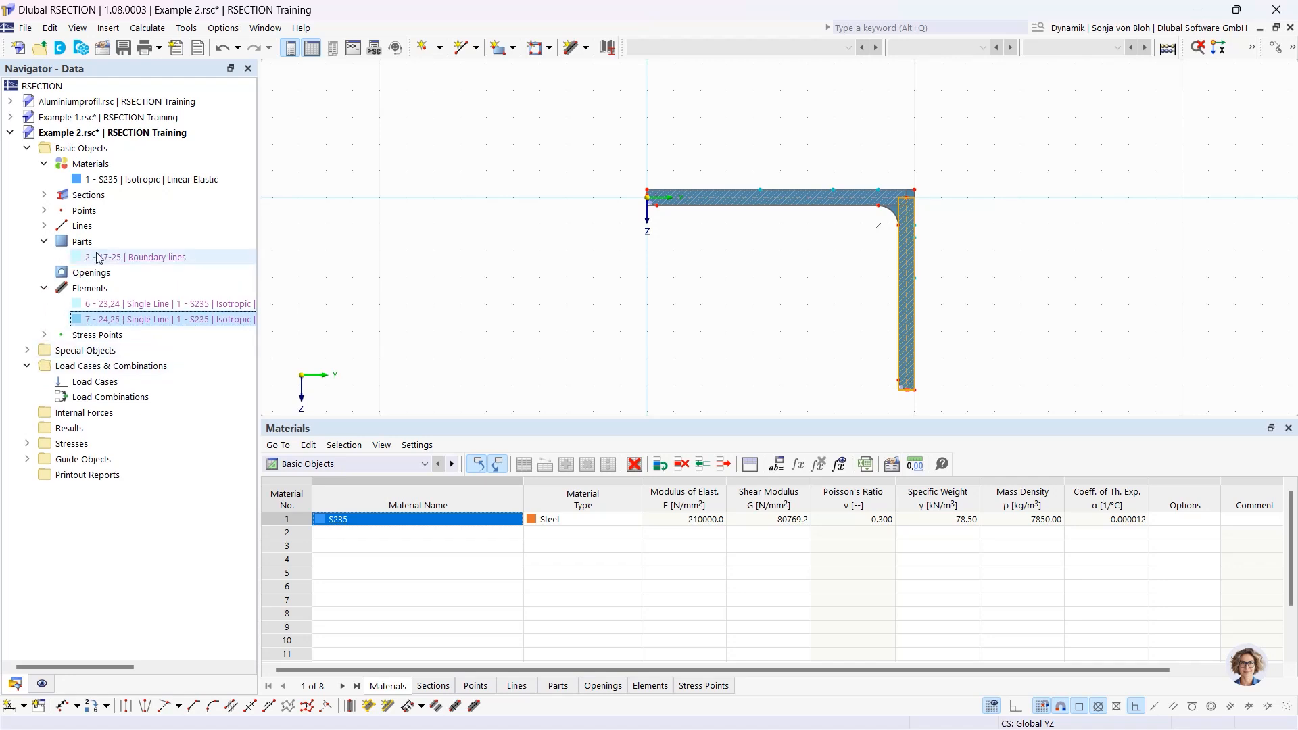
pyautogui.click(100, 257)
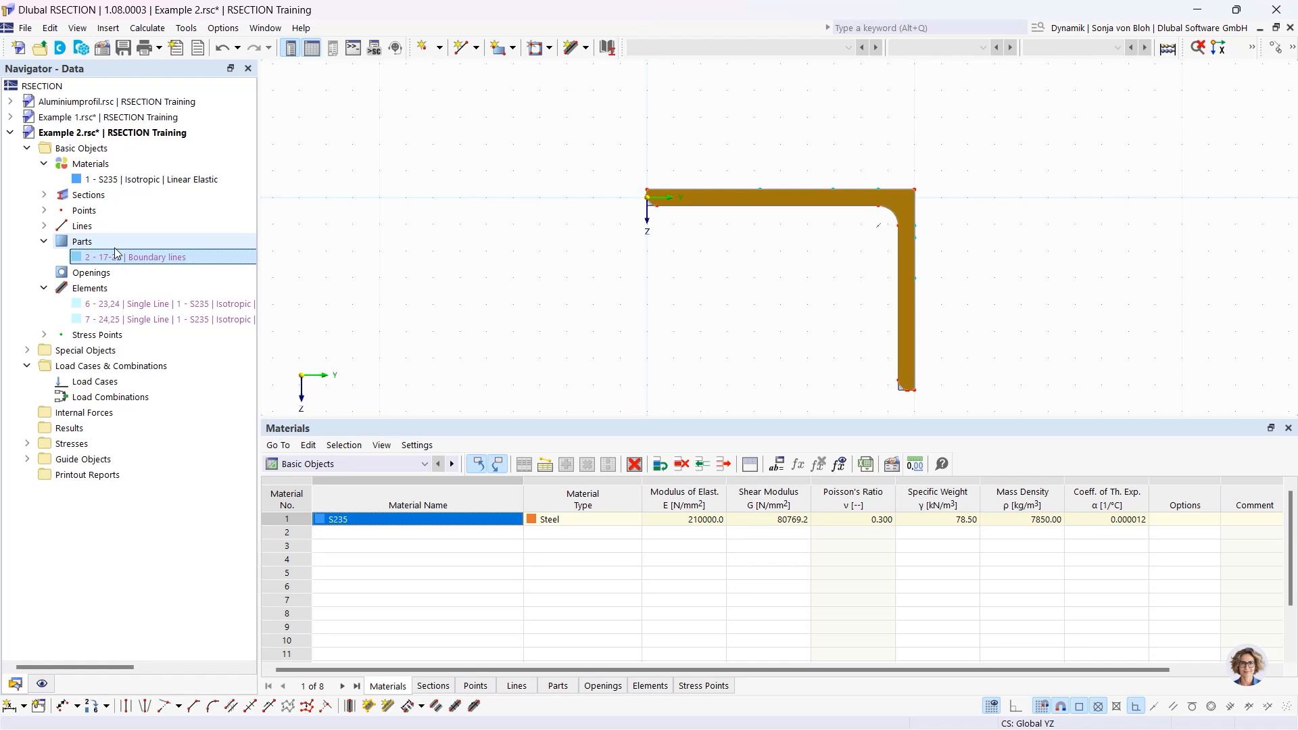
# Review the inserted angle's location, rotation and mirroring settings and the Rotate Selected Objects tool.
pyautogui.doubleClick(684, 200)
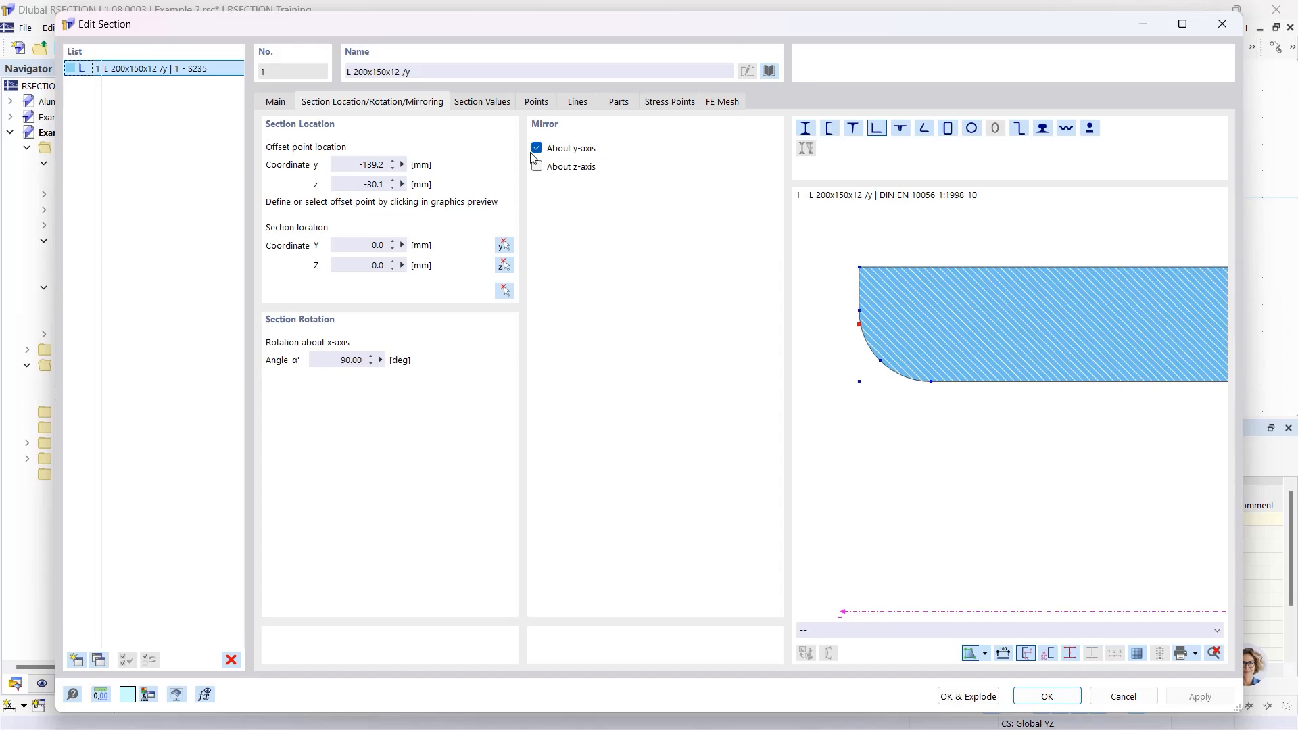
pyautogui.click(1221, 24)
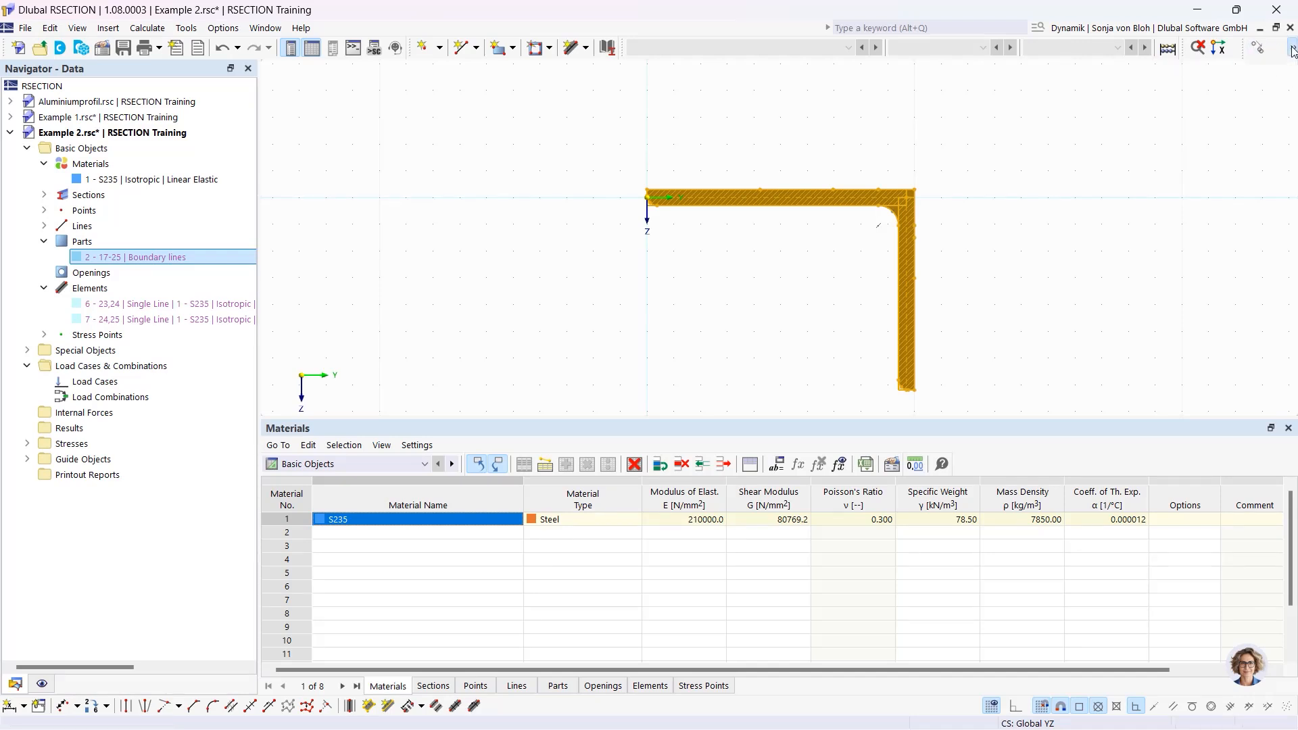
pyautogui.click(1292, 50)
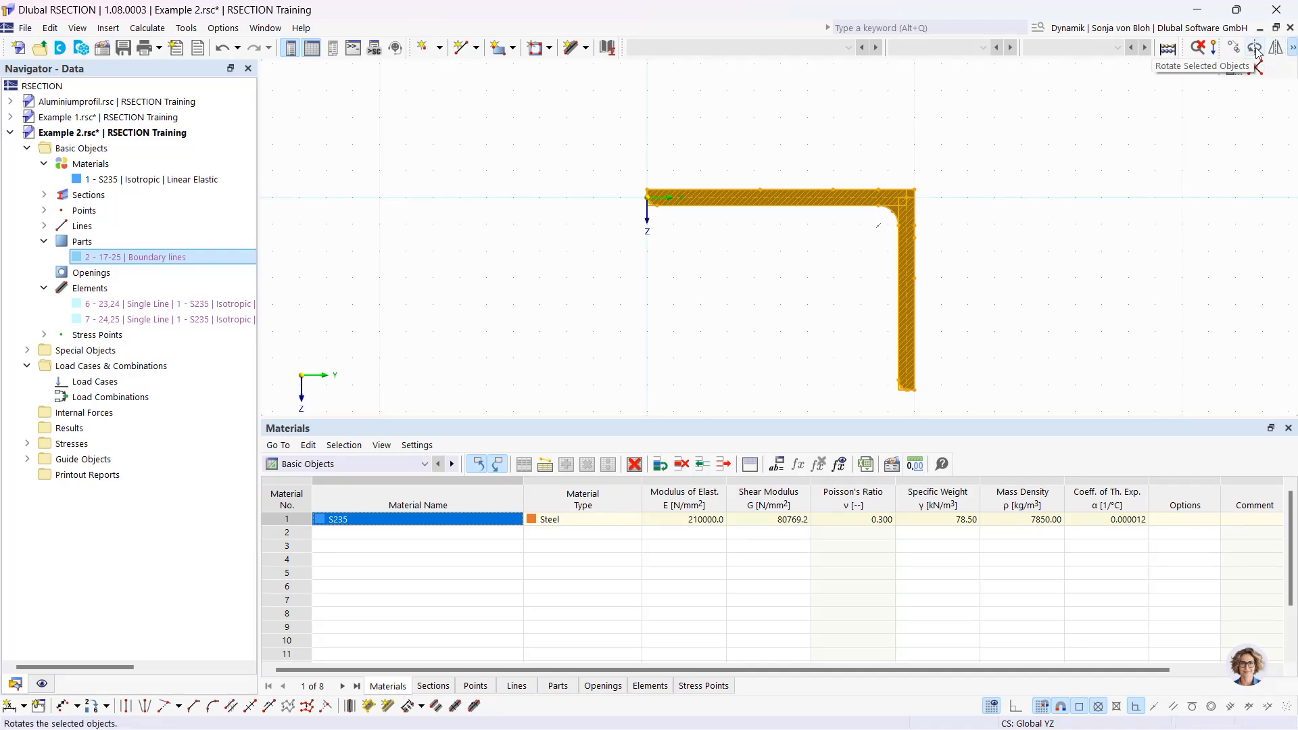
pyautogui.click(1256, 52)
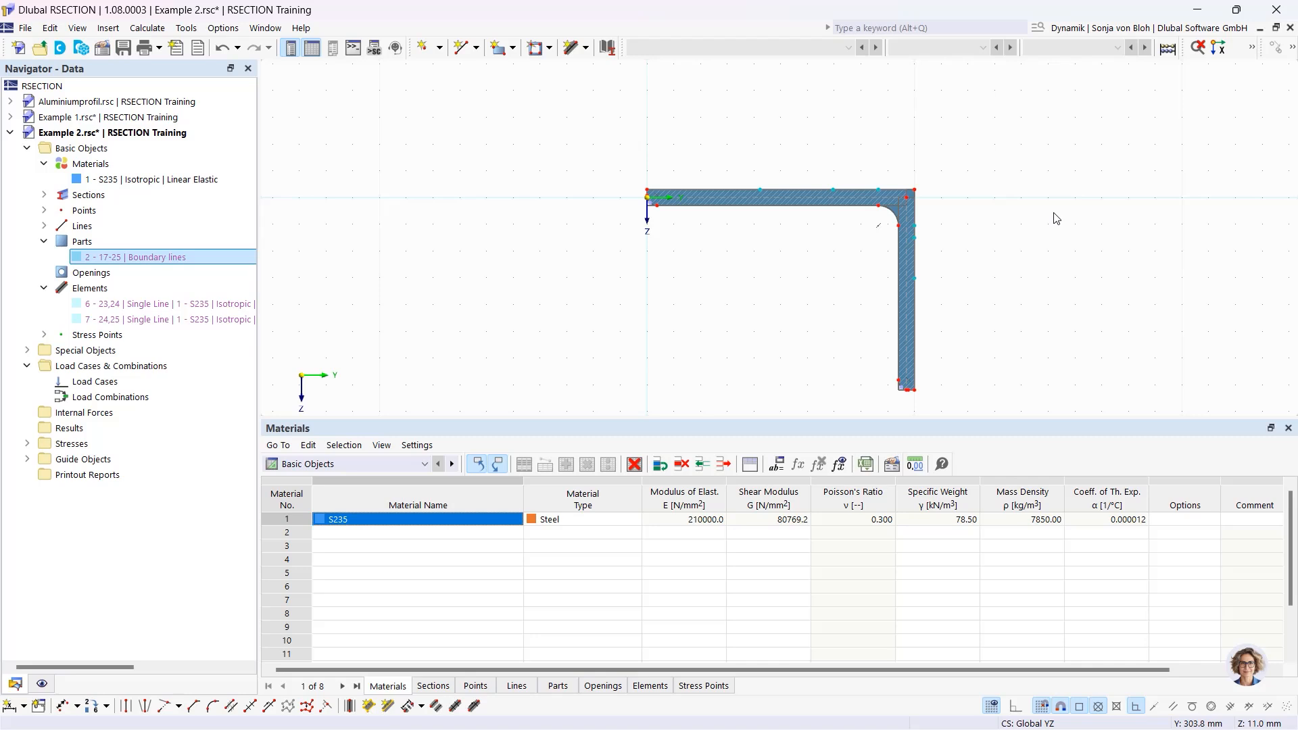
# Explode the inserted angle section into individually editable objects.
pyautogui.rightClick(678, 199)
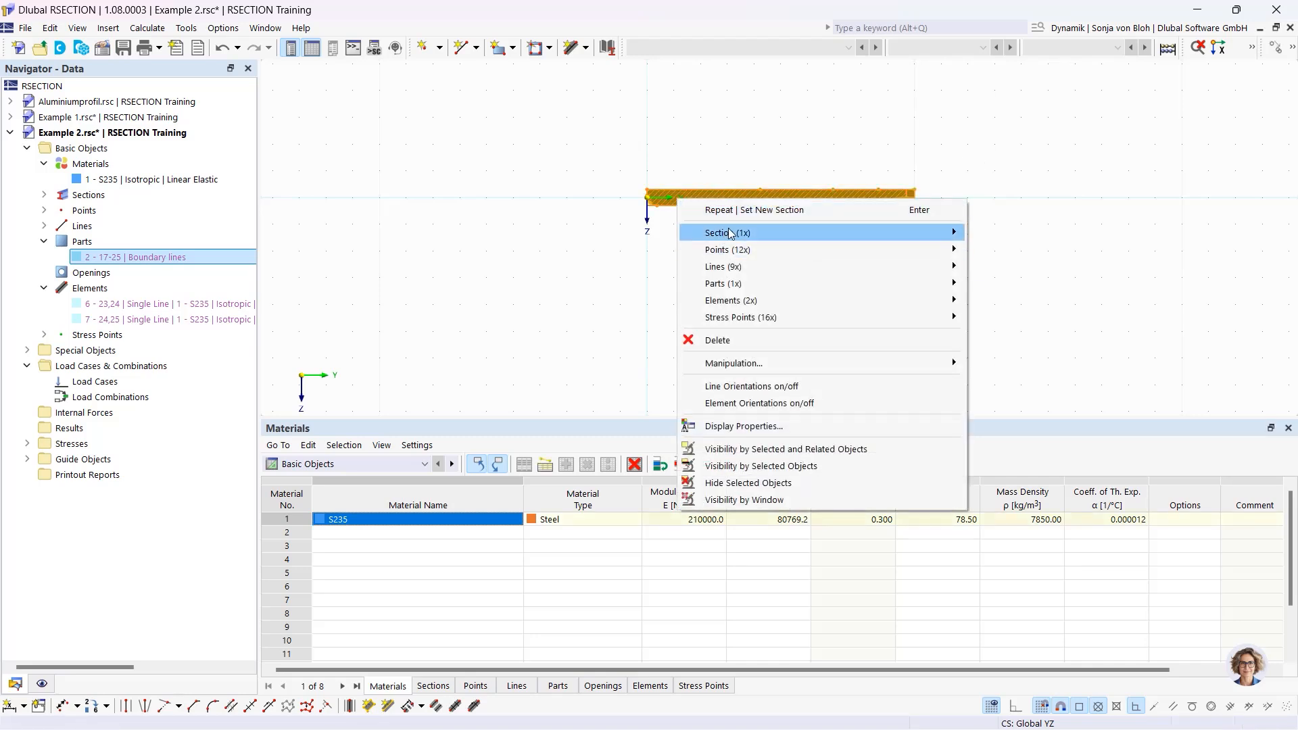
pyautogui.moveTo(729, 234)
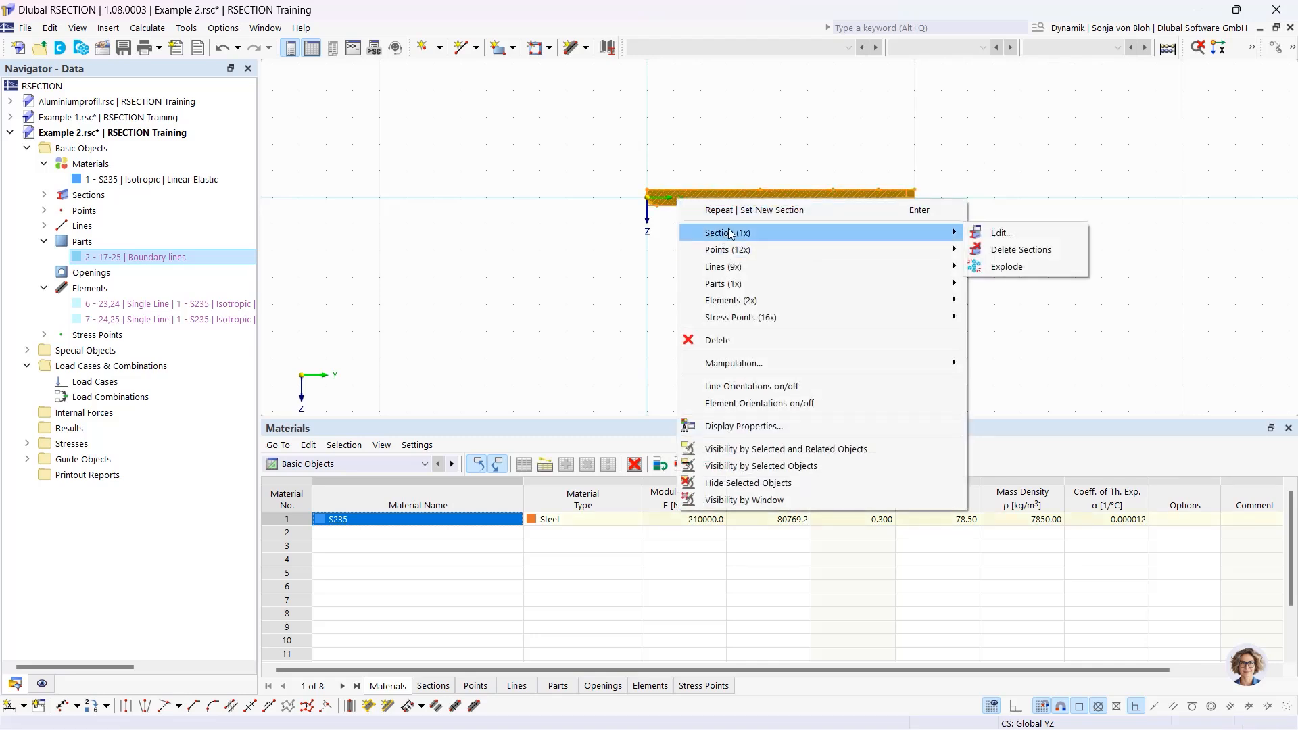
pyautogui.click(1009, 266)
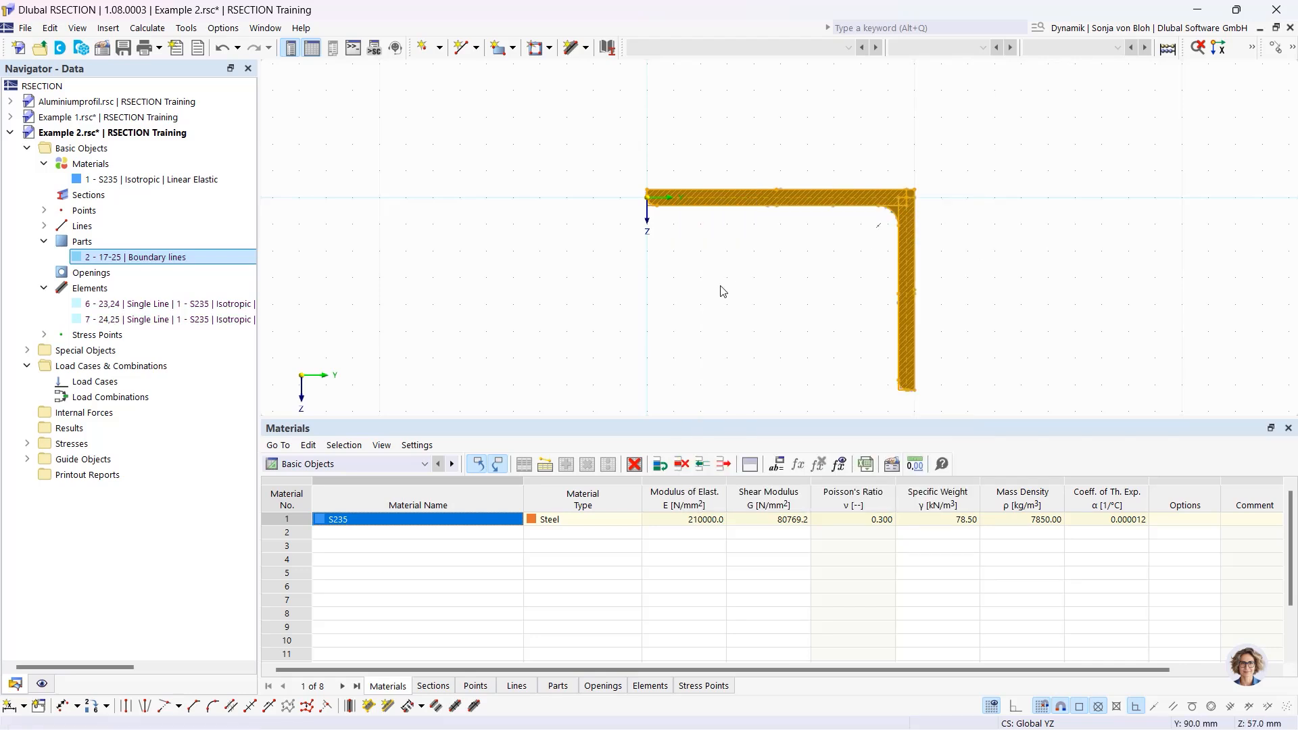
pyautogui.click(492, 308)
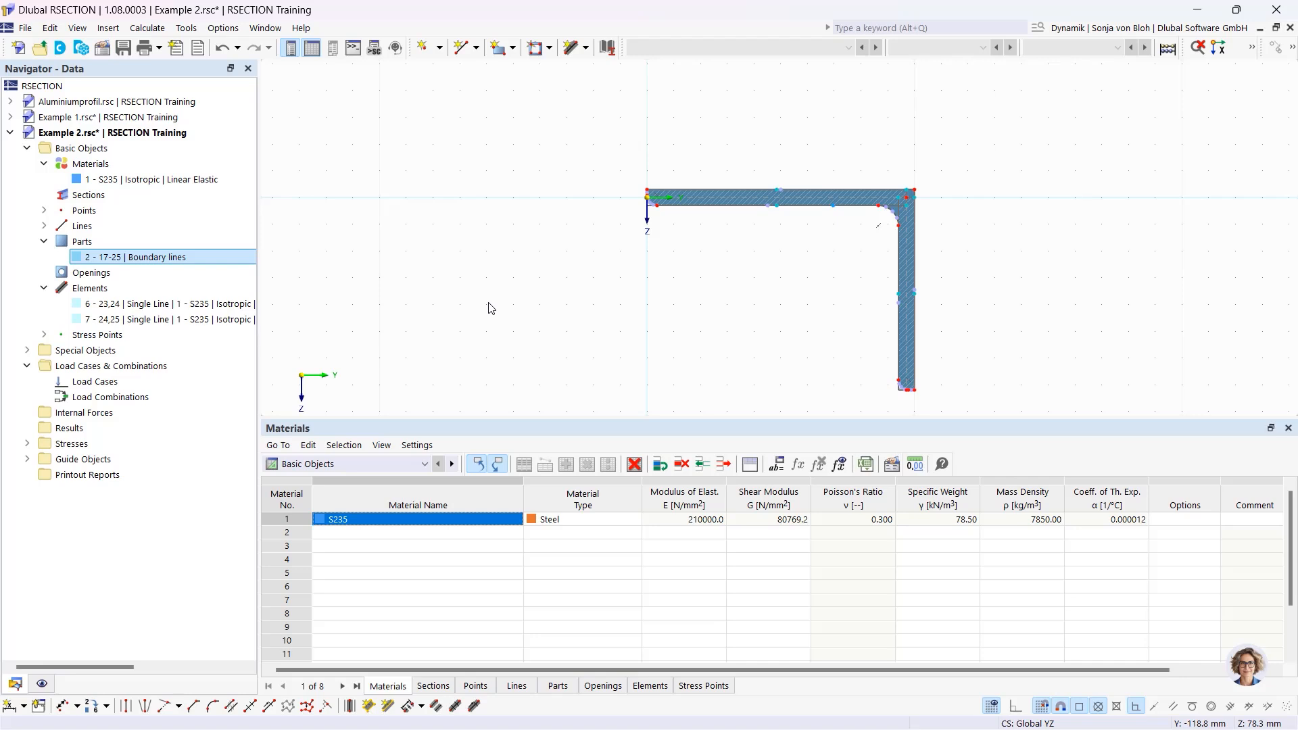
# Delete the boundary lines closing the rounded toe of the long leg at the coordinate origin.
pyautogui.scroll(5, 659, 203)
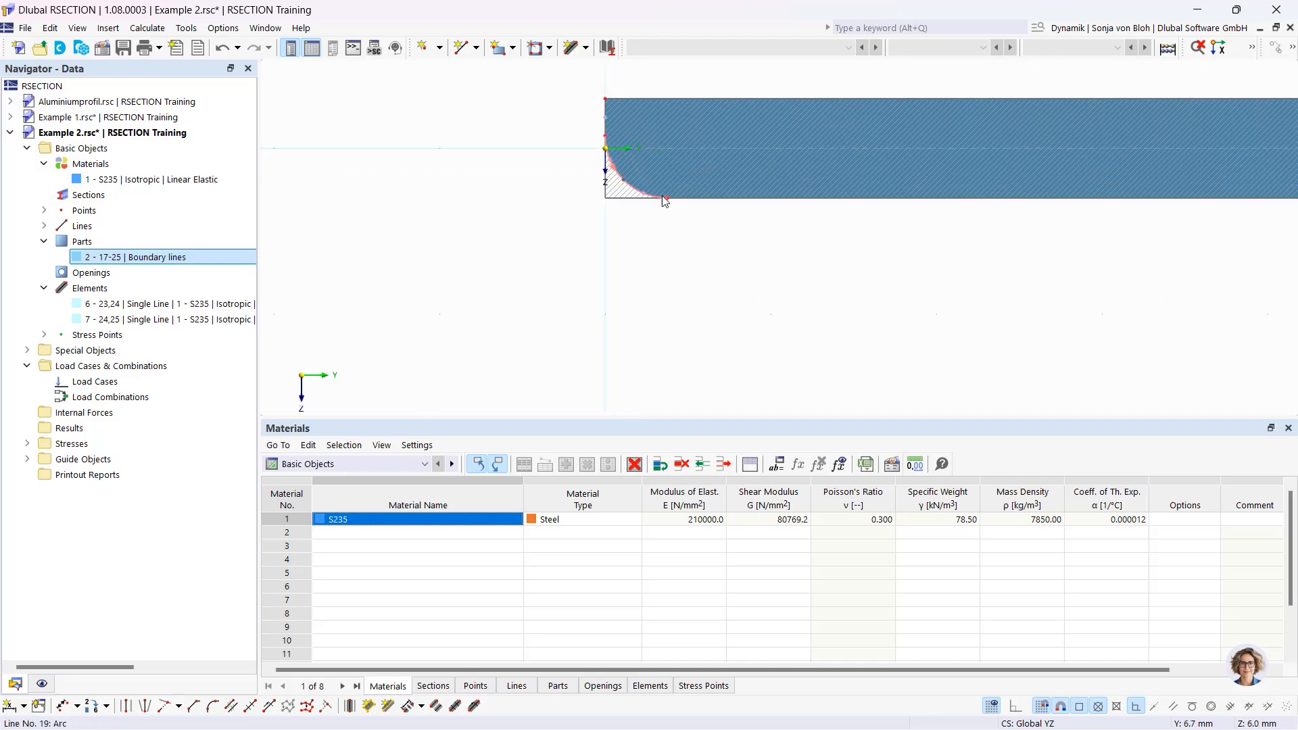
pyautogui.scroll(3, 662, 196)
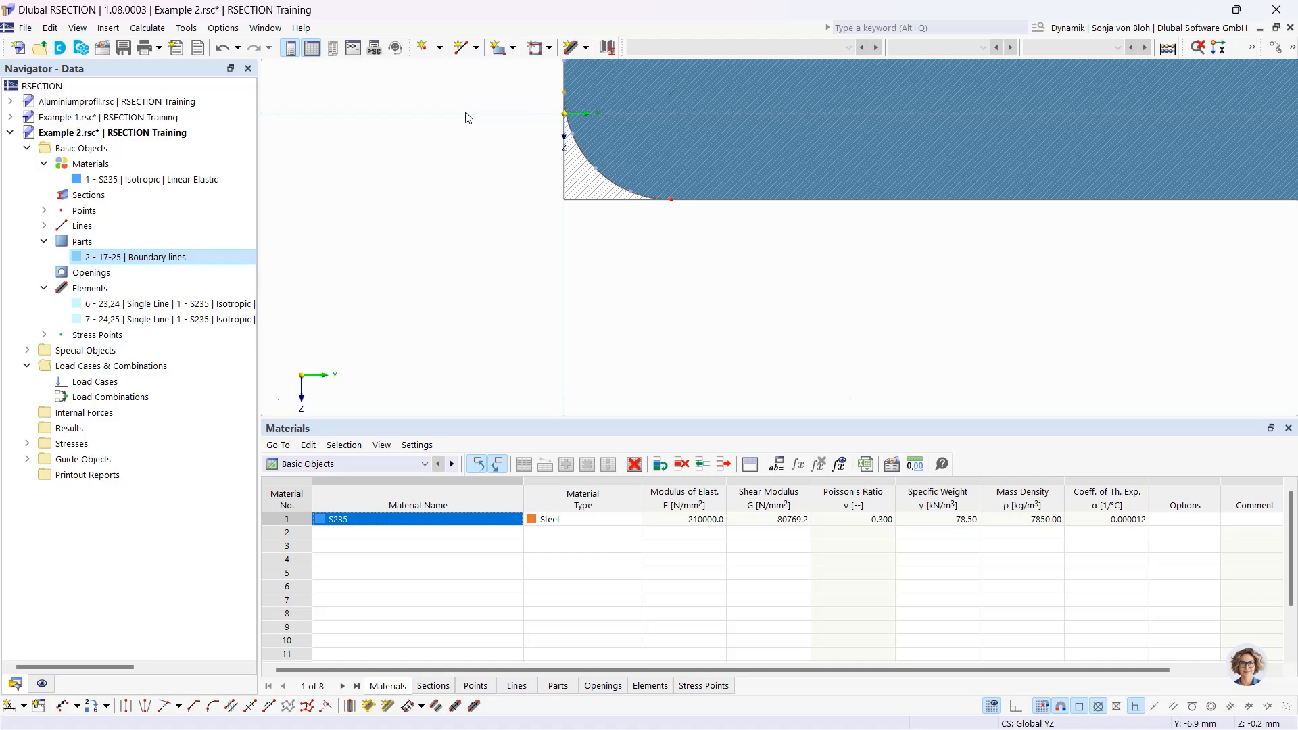
pyautogui.press('Delete')
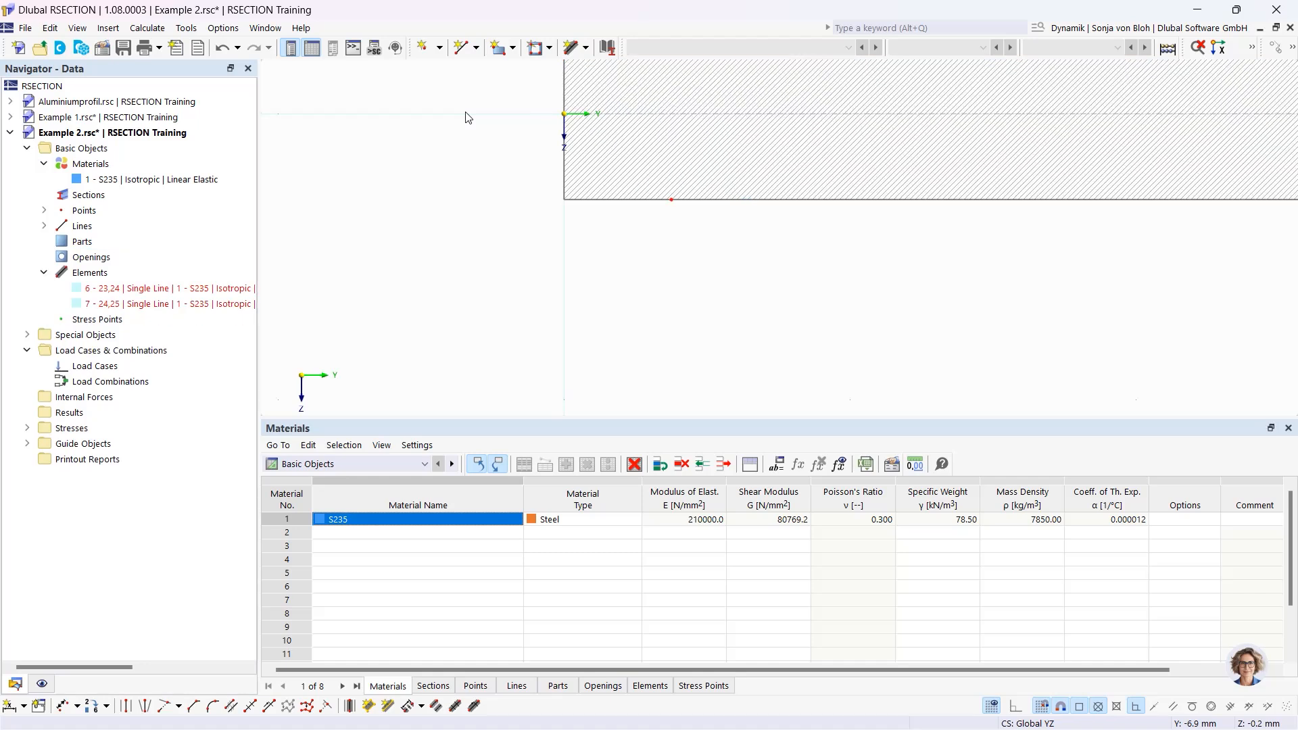
# Add a 200 mm long, 12 mm thick single-line element at 0°, using length and direction input with reversed direction so it ends at the origin.
pyautogui.scroll(-2, 684, 281)
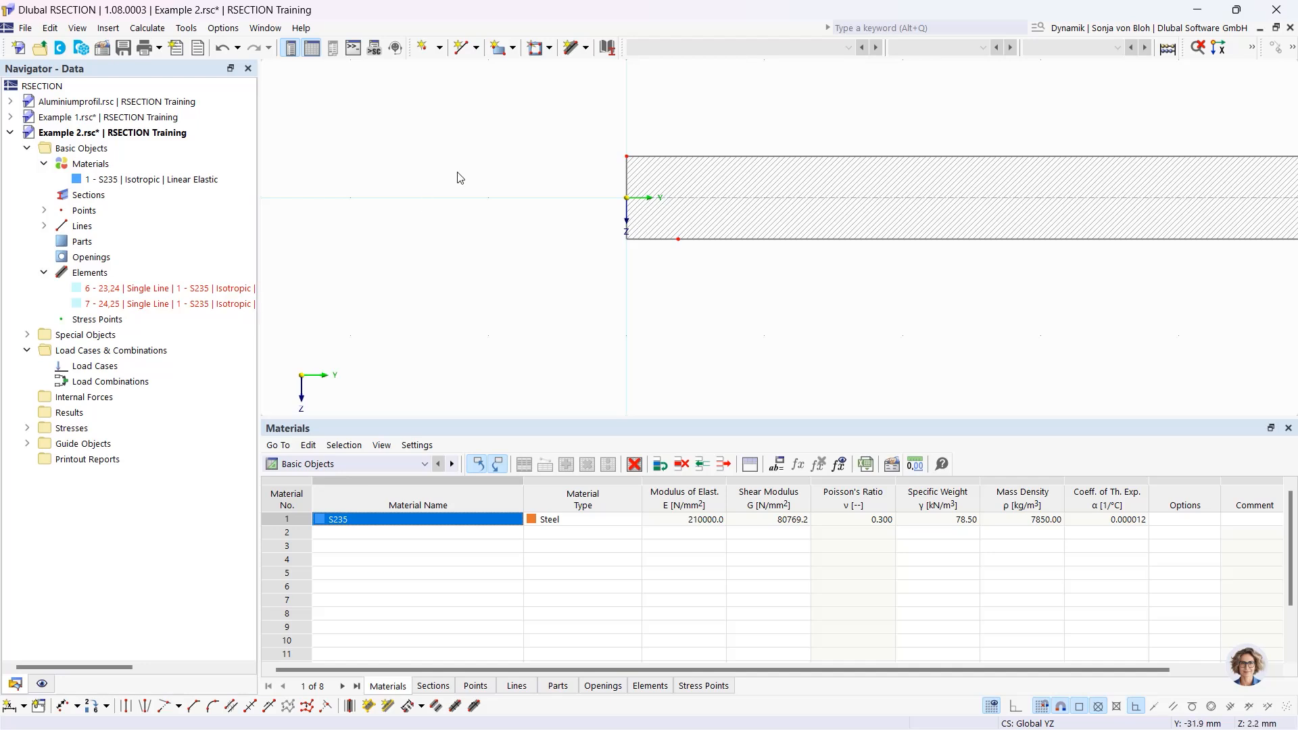
pyautogui.click(585, 48)
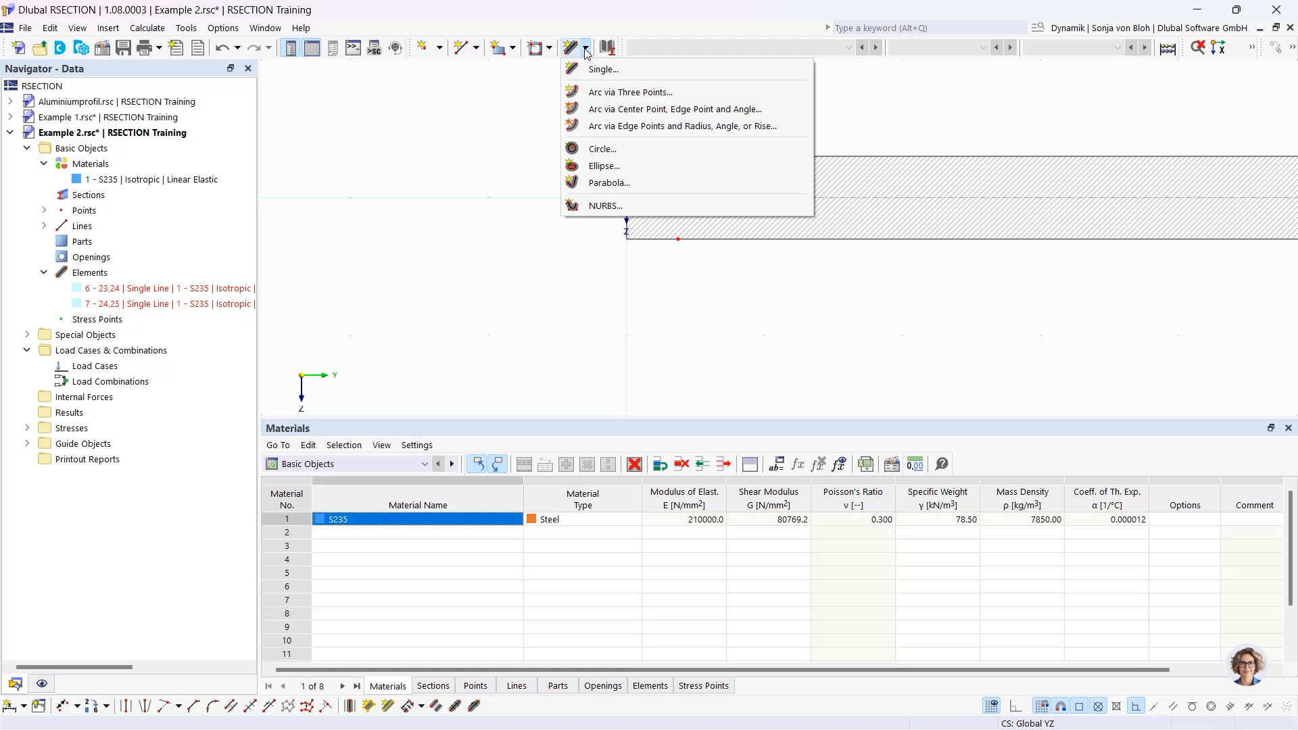
pyautogui.click(592, 71)
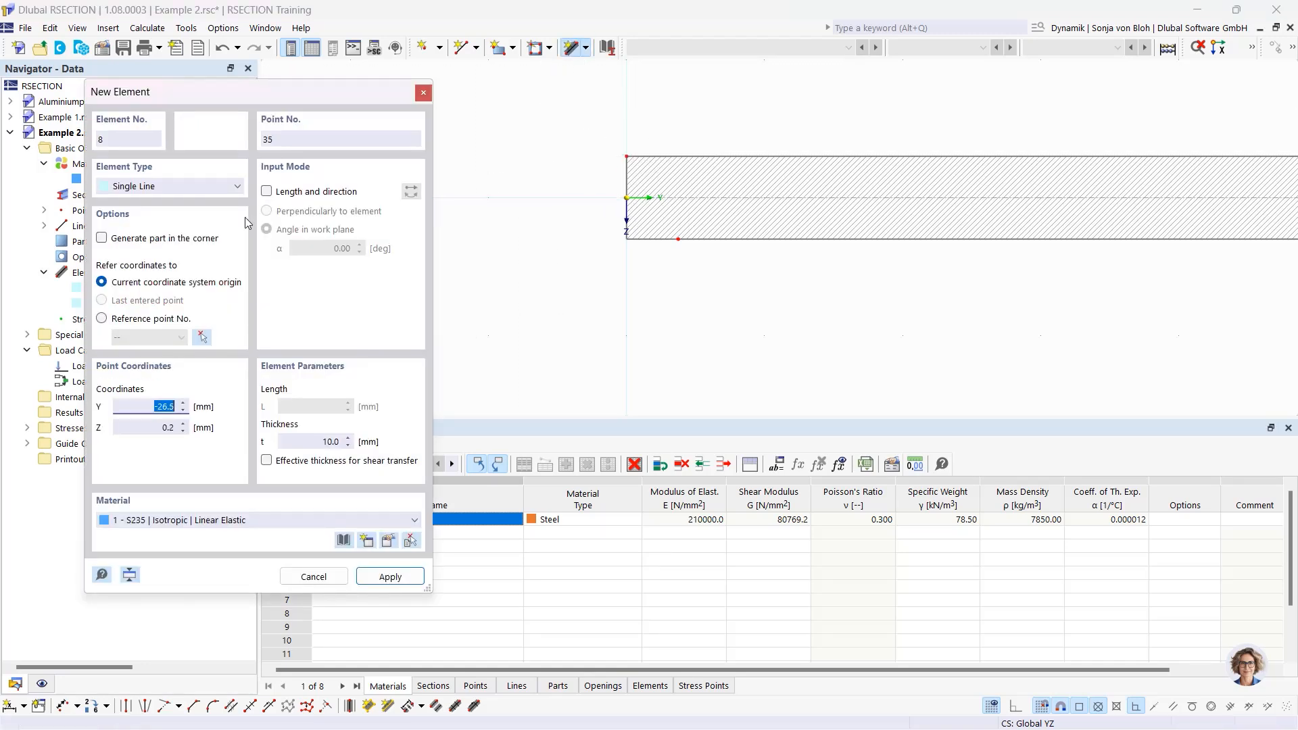
pyautogui.click(266, 192)
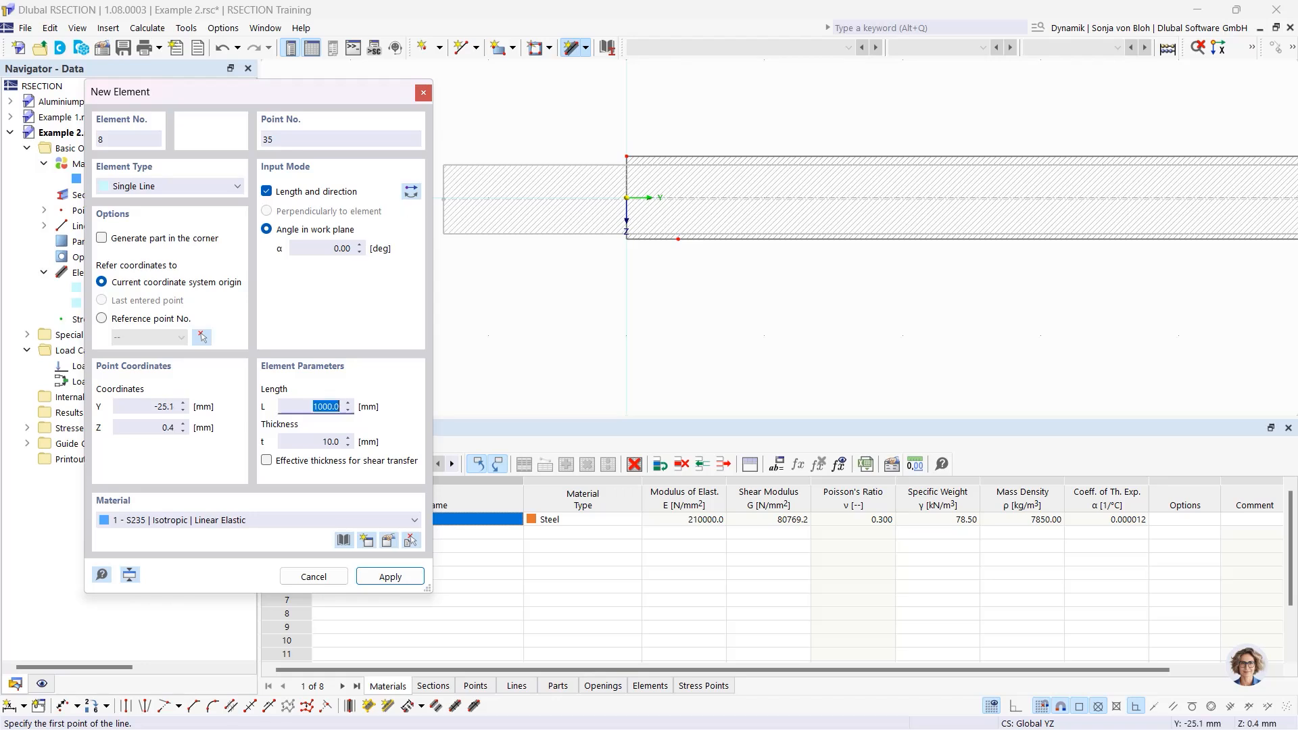
pyautogui.click(411, 192)
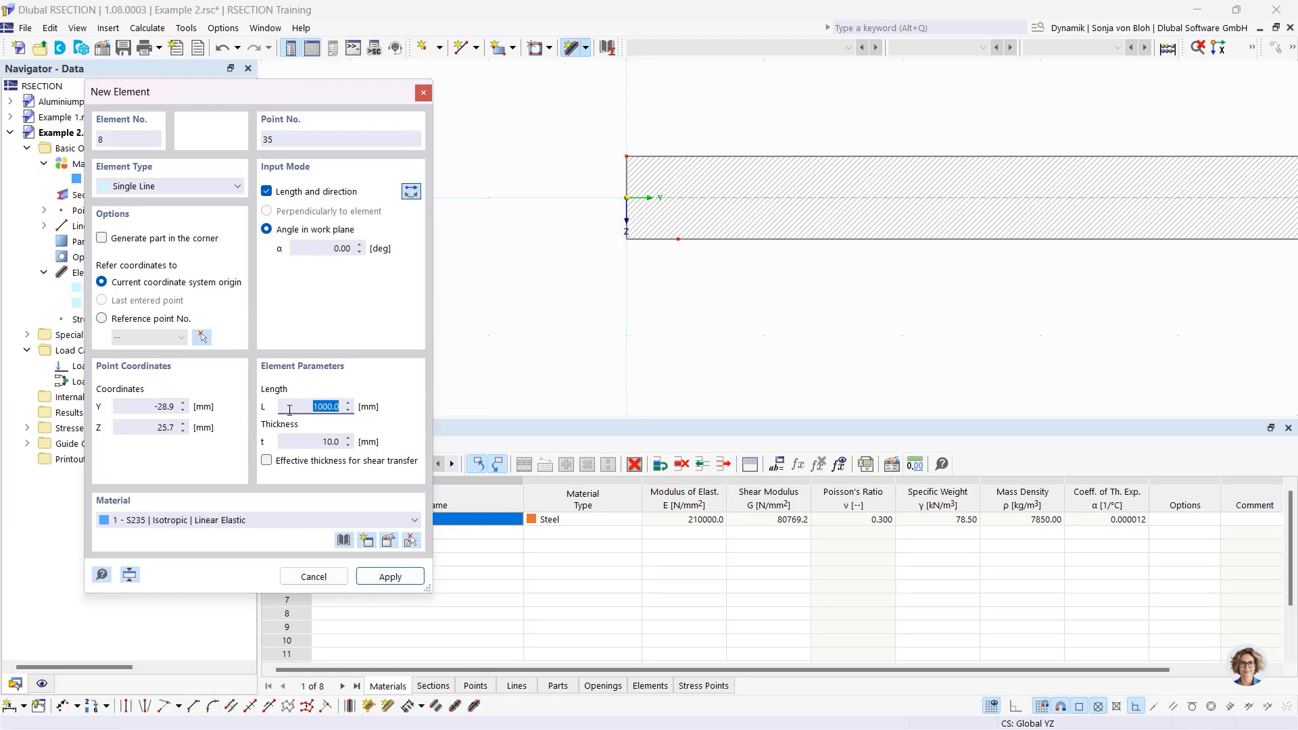
pyautogui.write('200')
pyautogui.click(340, 440)
pyautogui.doubleClick(340, 441)
pyautogui.write('12')
pyautogui.press('Return')
pyautogui.scroll(2, 626, 196)
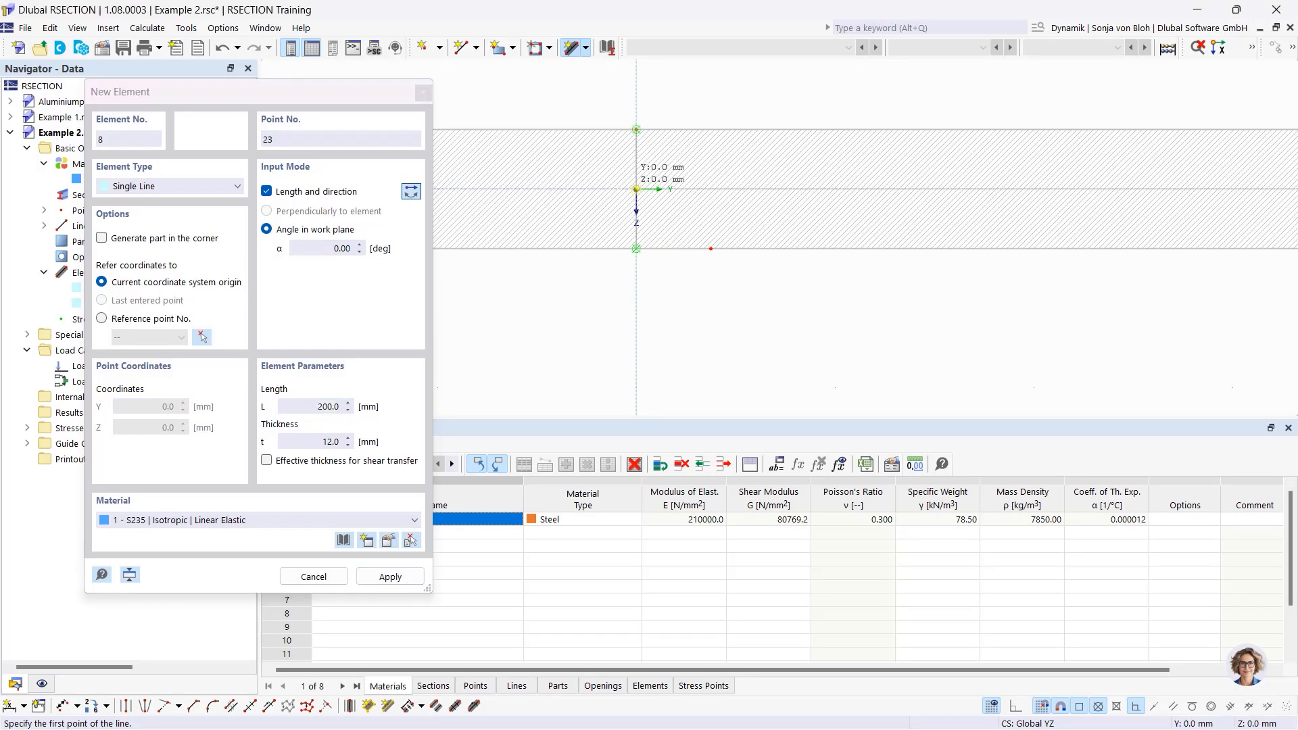
pyautogui.click(636, 189)
# Add a 400 mm long, 10 mm thick single-line element at 90° running down from the coordinate origin.
pyautogui.scroll(-2, 683, 223)
pyautogui.scroll(-1, 690, 241)
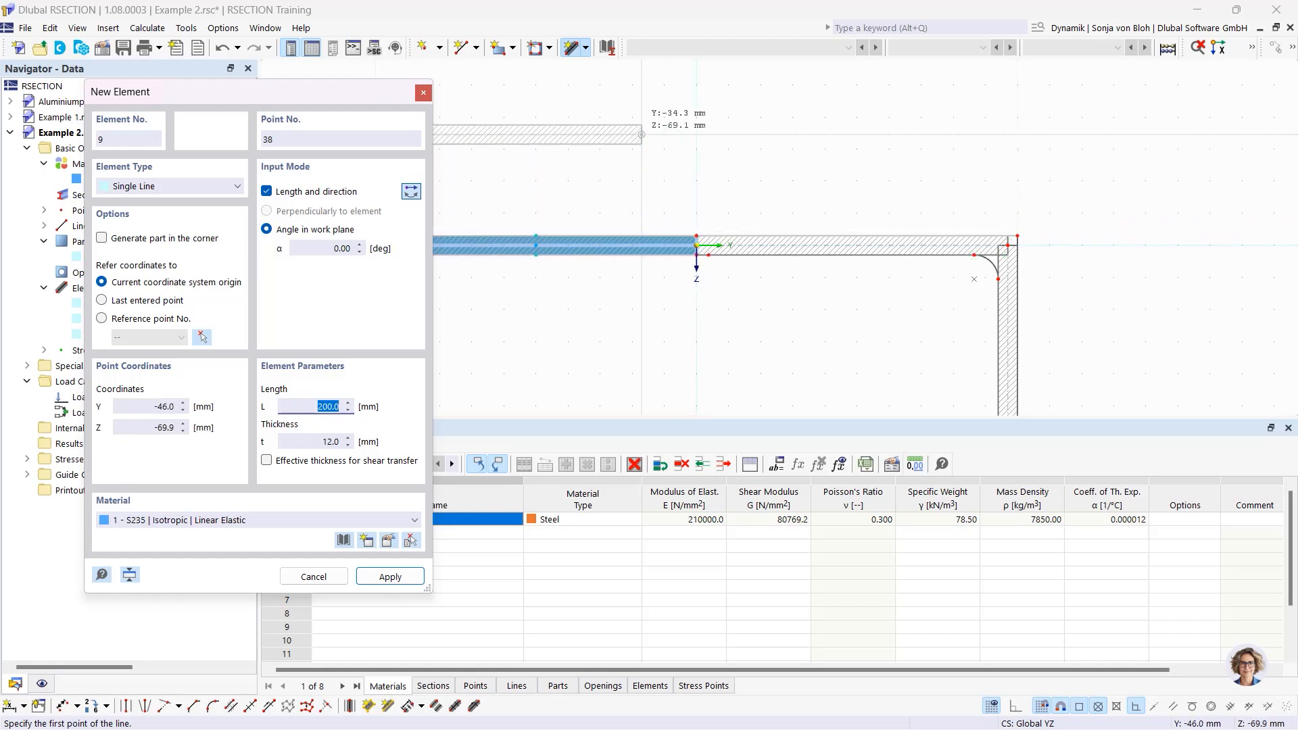
pyautogui.click(323, 248)
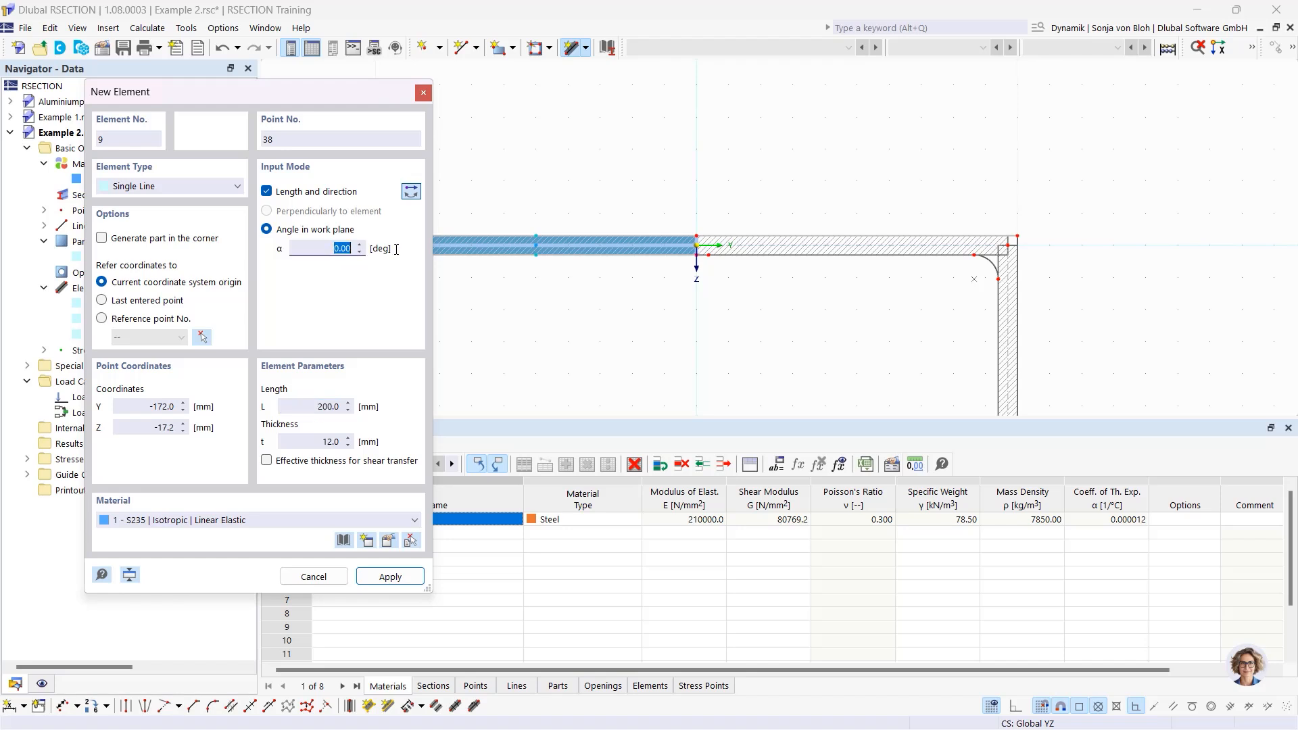
pyautogui.write('90')
pyautogui.press('Tab')
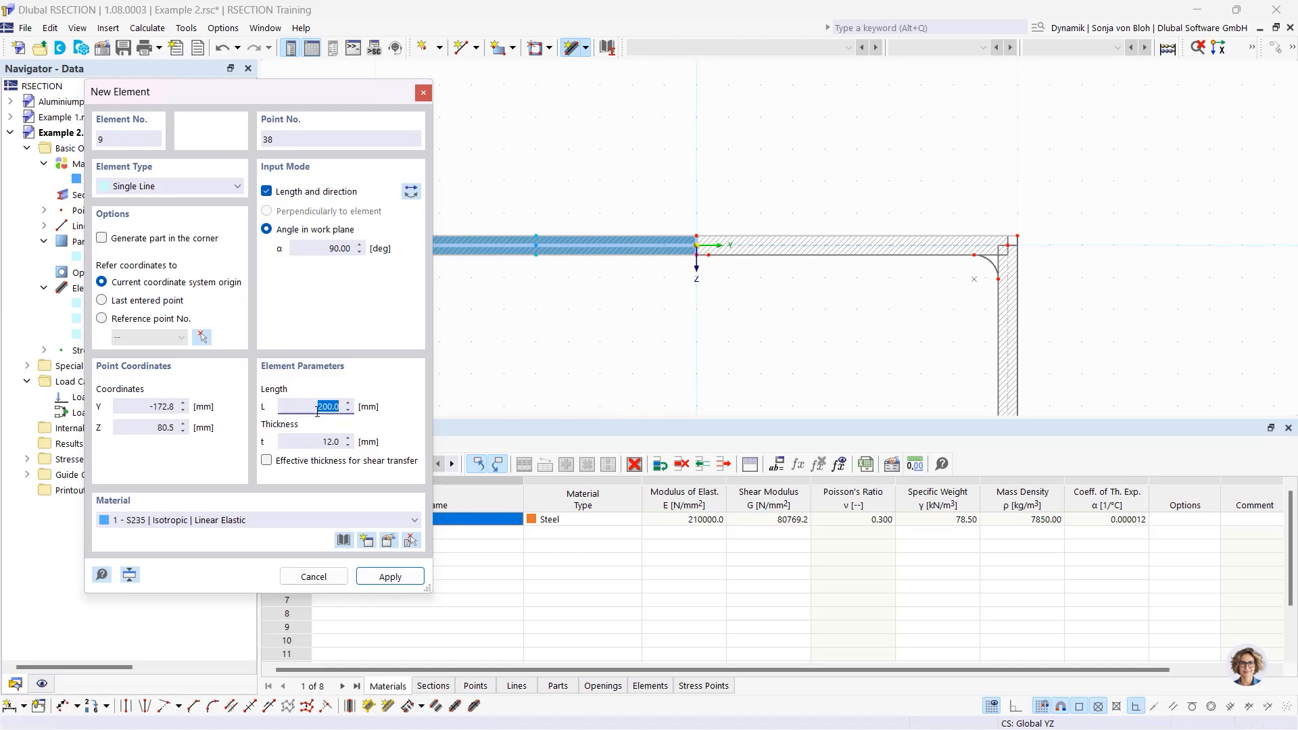
pyautogui.write('400')
pyautogui.click(348, 441)
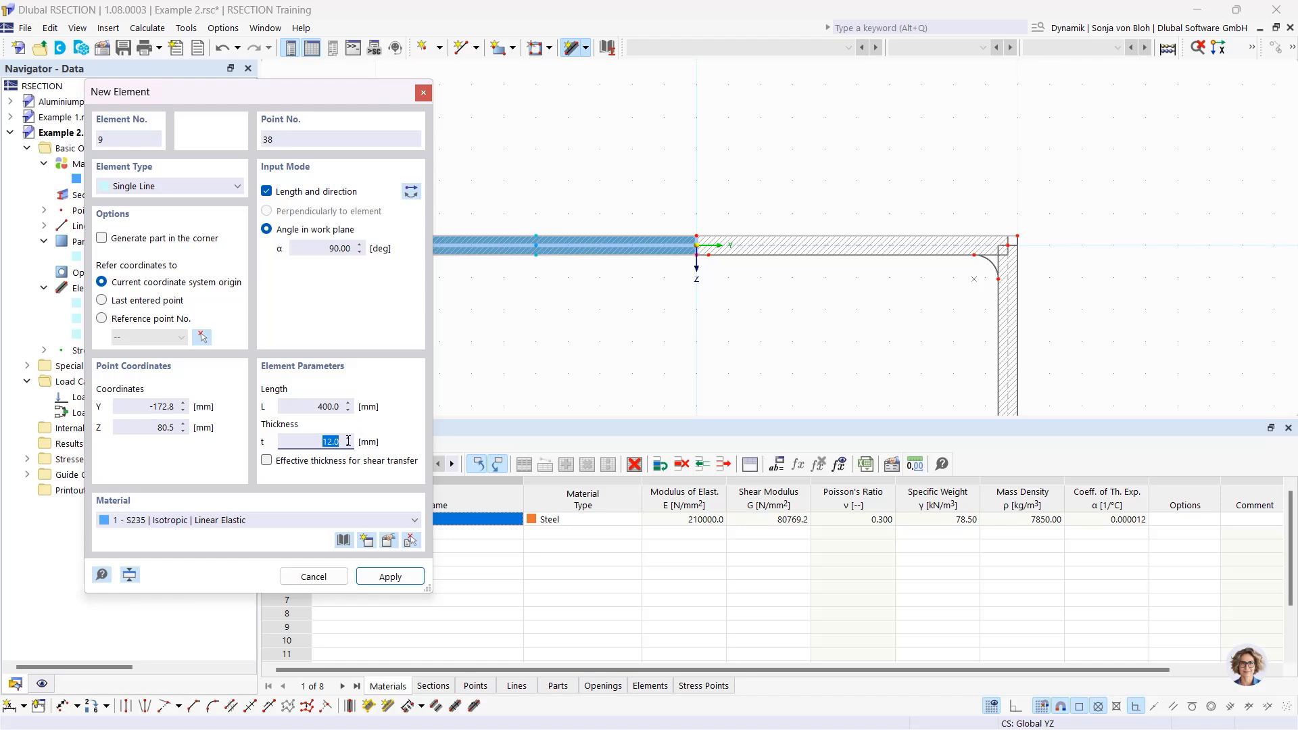
pyautogui.write('10')
pyautogui.scroll(3, 711, 309)
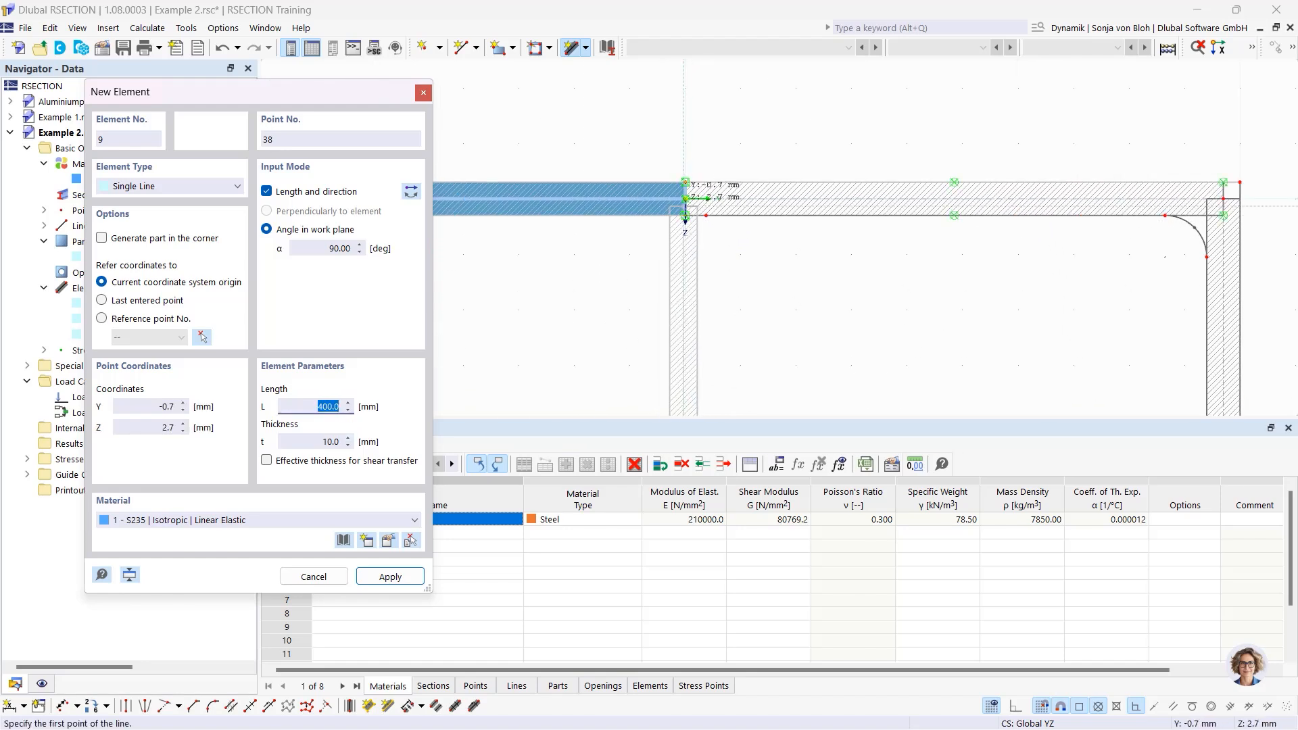
pyautogui.click(684, 199)
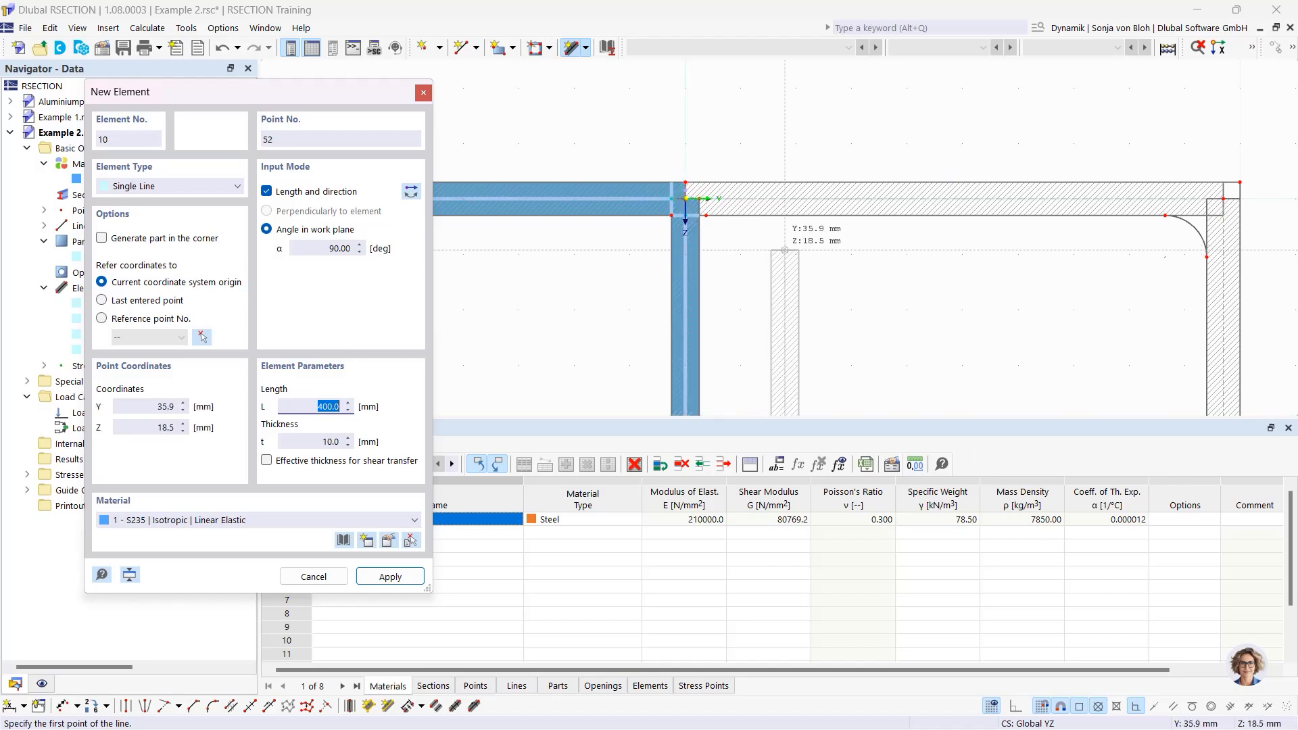
pyautogui.press('Escape')
# Delete the short boundary line above the coordinate origin that separates the horizontal element from the angle's leg.
pyautogui.scroll(5, 693, 212)
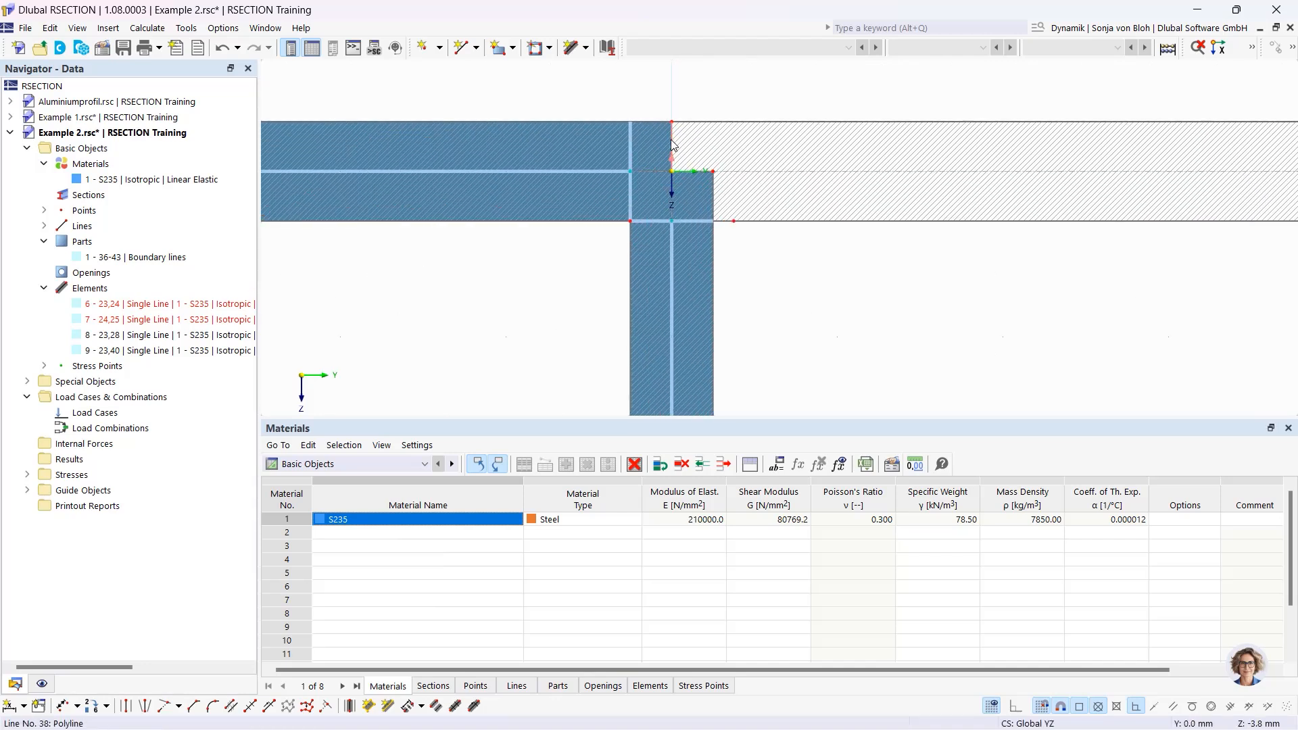
pyautogui.click(671, 140)
pyautogui.press('Delete')
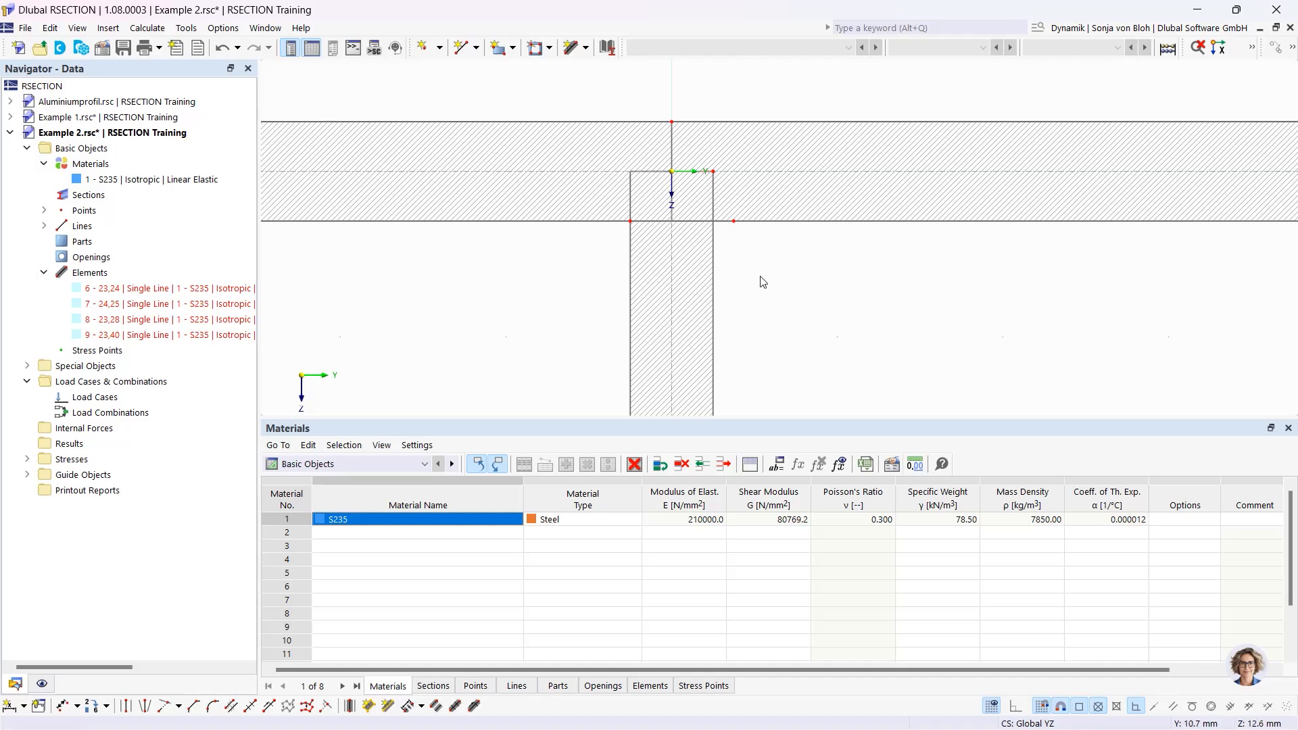
# Create an Edge and Angle corner with L1 = 6*sqrt(2) mm and 45° between the left flange's underside and the web's left edge.
pyautogui.scroll(-3, 762, 282)
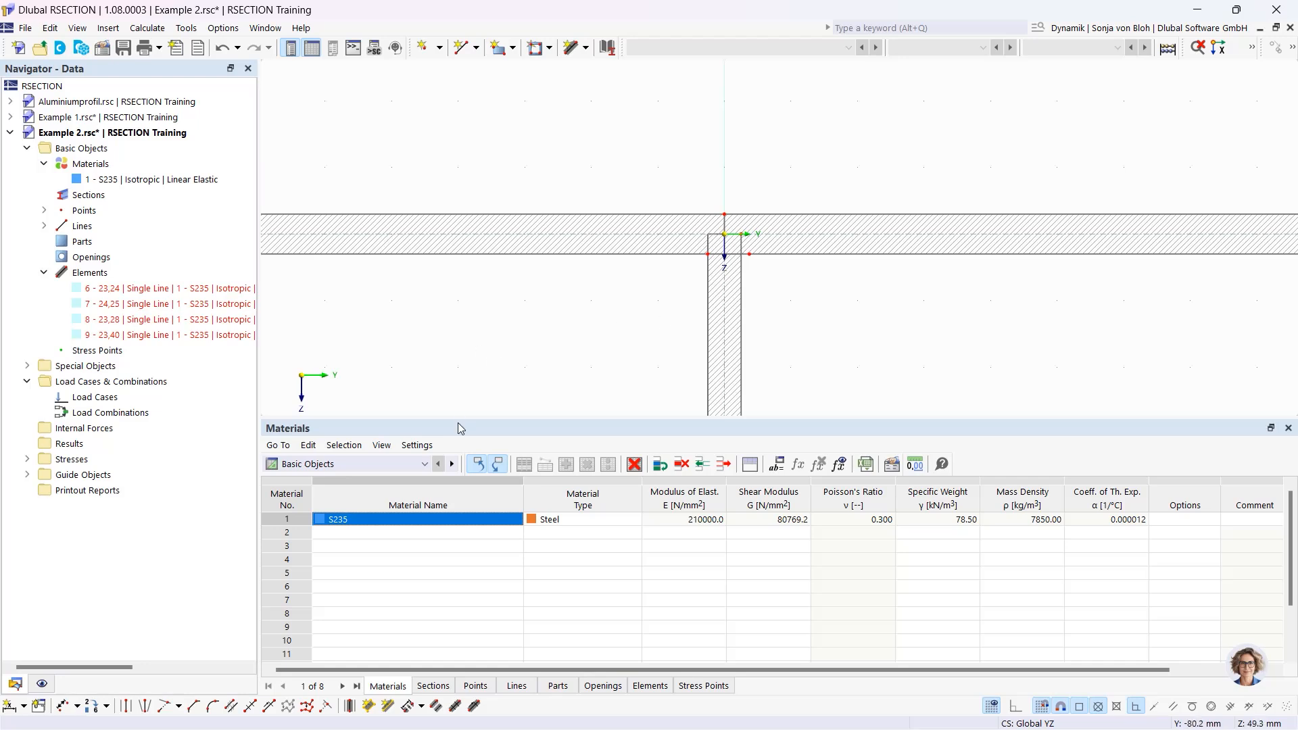
pyautogui.click(194, 706)
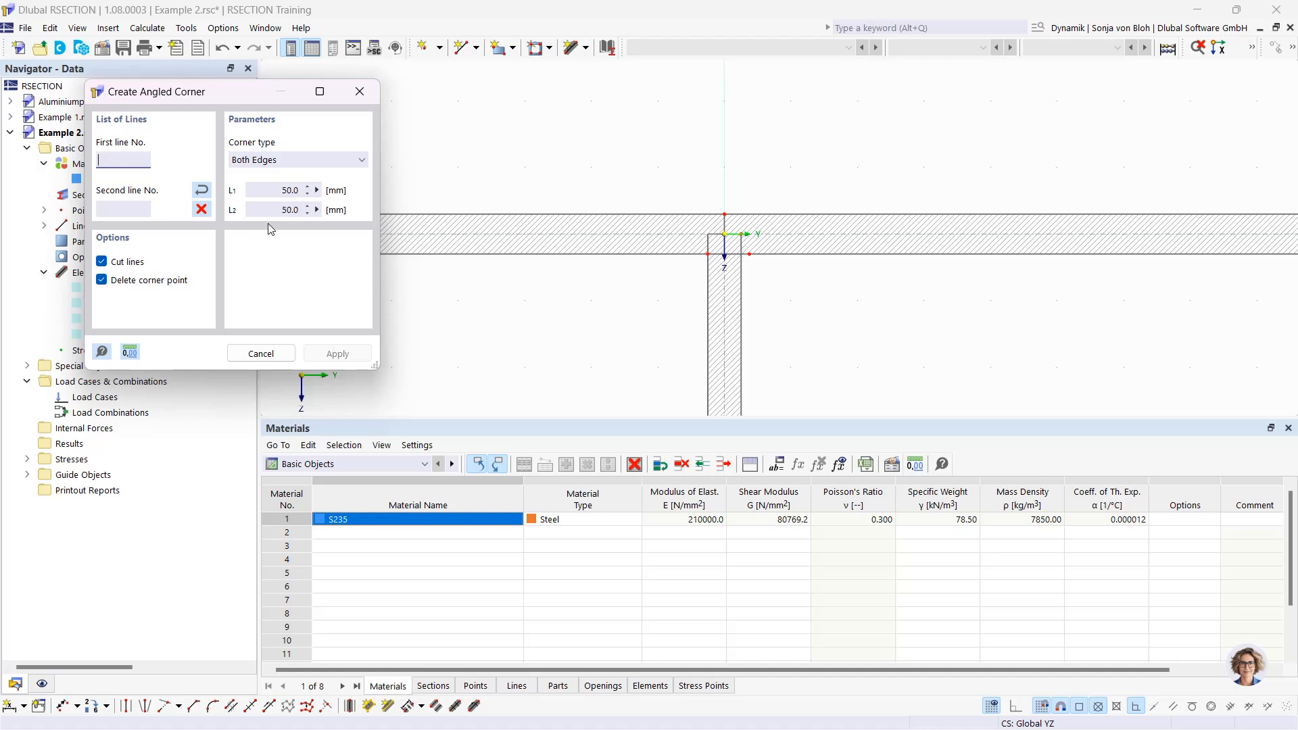
pyautogui.click(295, 160)
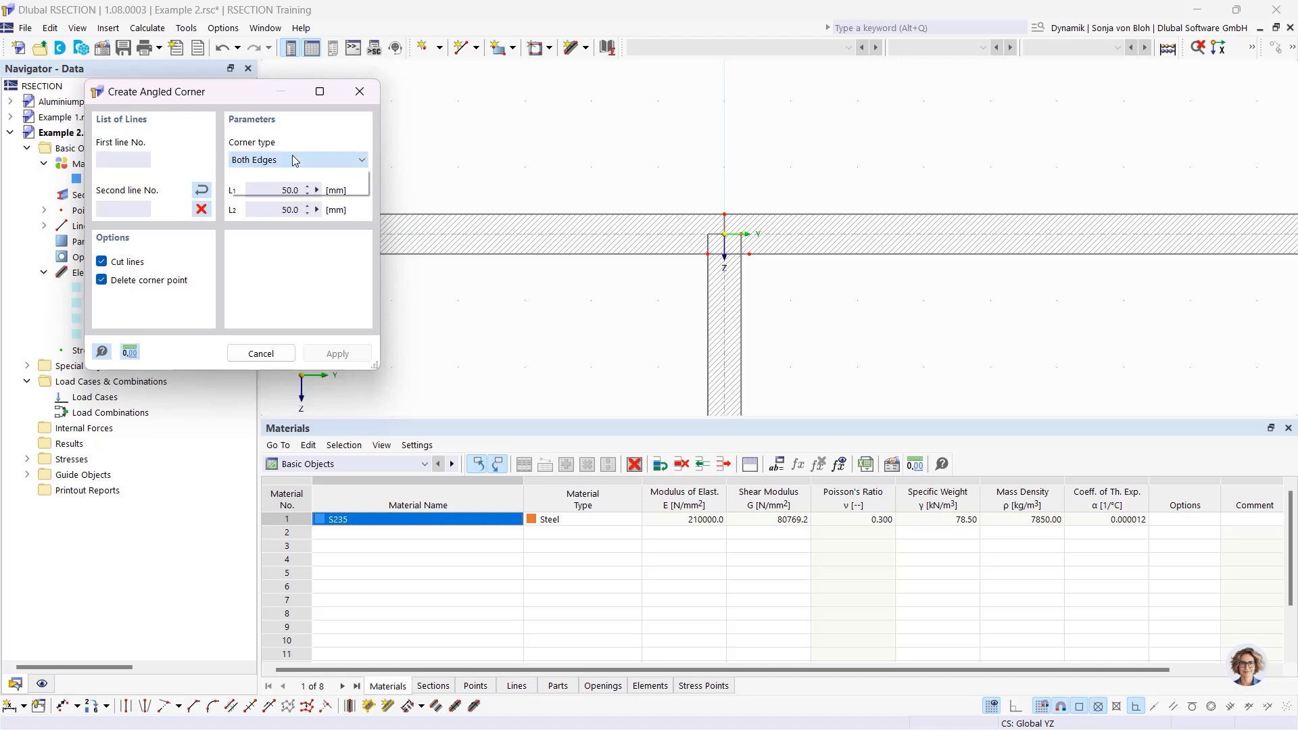
pyautogui.click(286, 189)
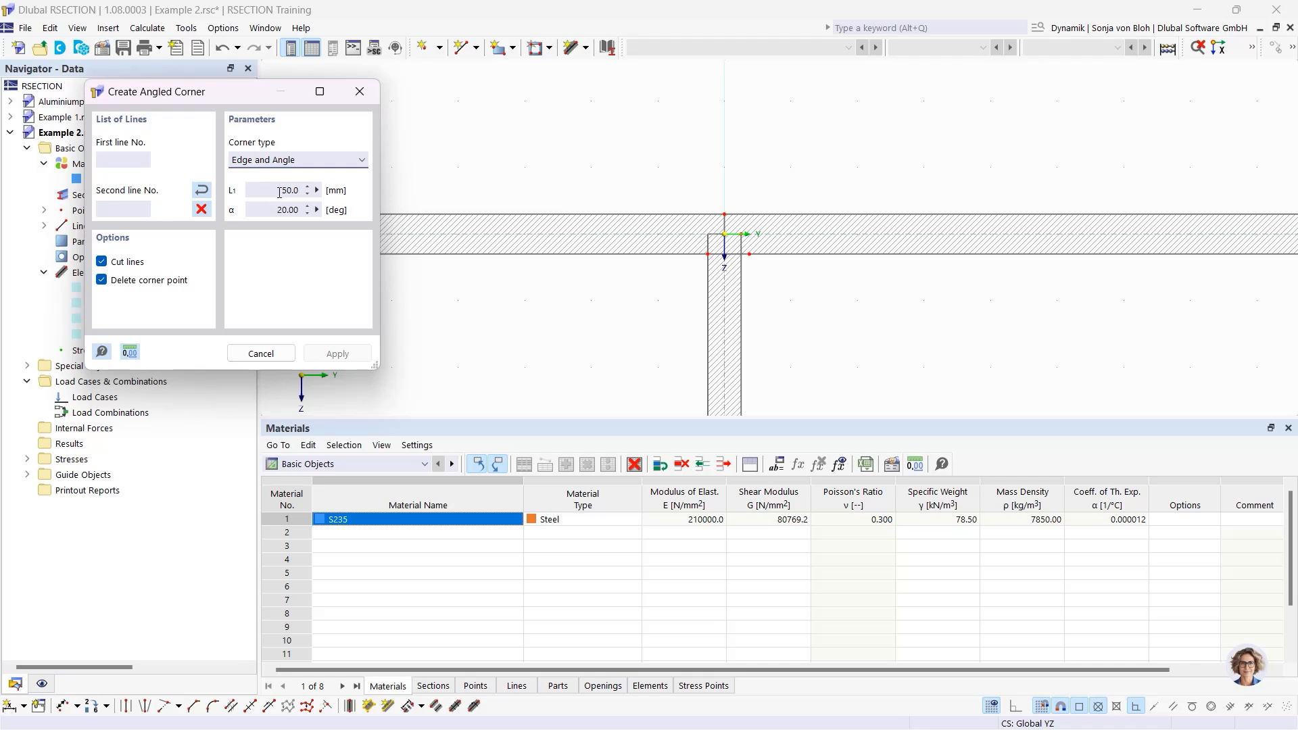
pyautogui.doubleClick(280, 192)
pyautogui.write('6*sqrt(2)')
pyautogui.press('Tab')
pyautogui.write('45')
pyautogui.click(682, 256)
pyautogui.click(708, 300)
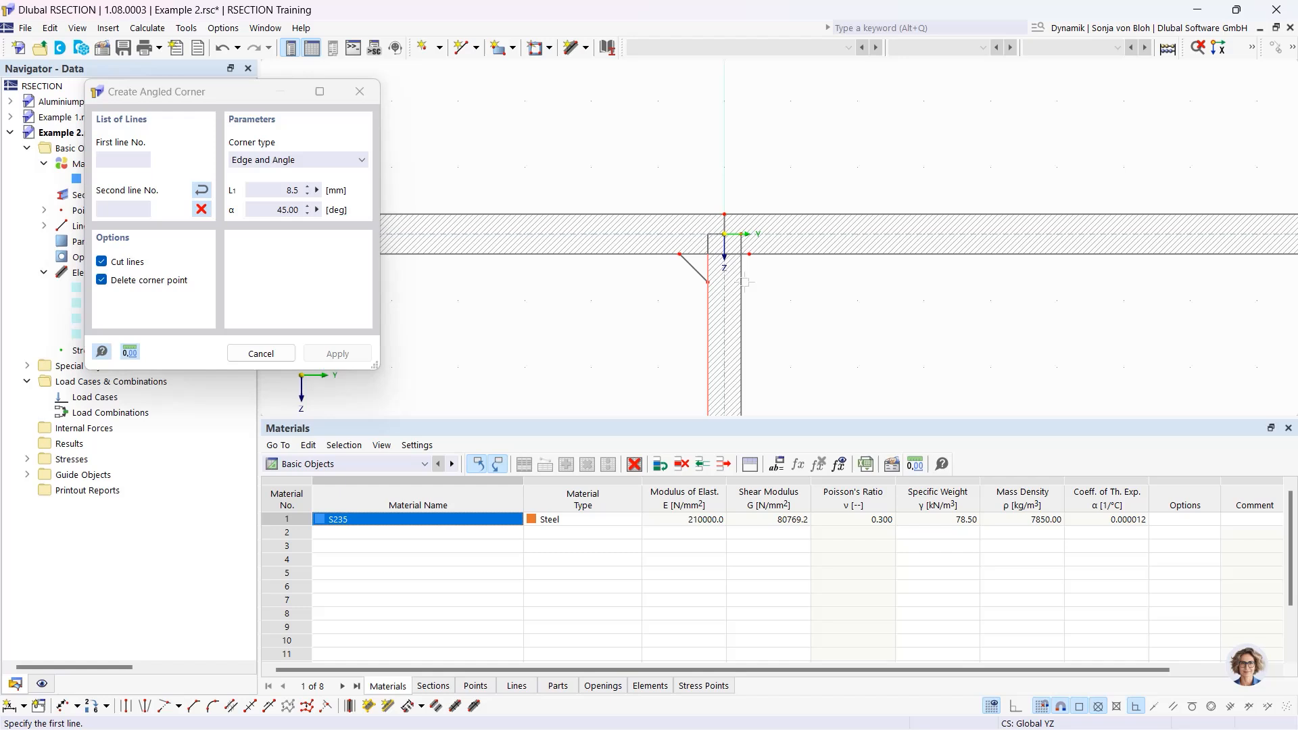
# Create the matching angled corner between the right flange's underside and the web's right edge.
pyautogui.click(776, 255)
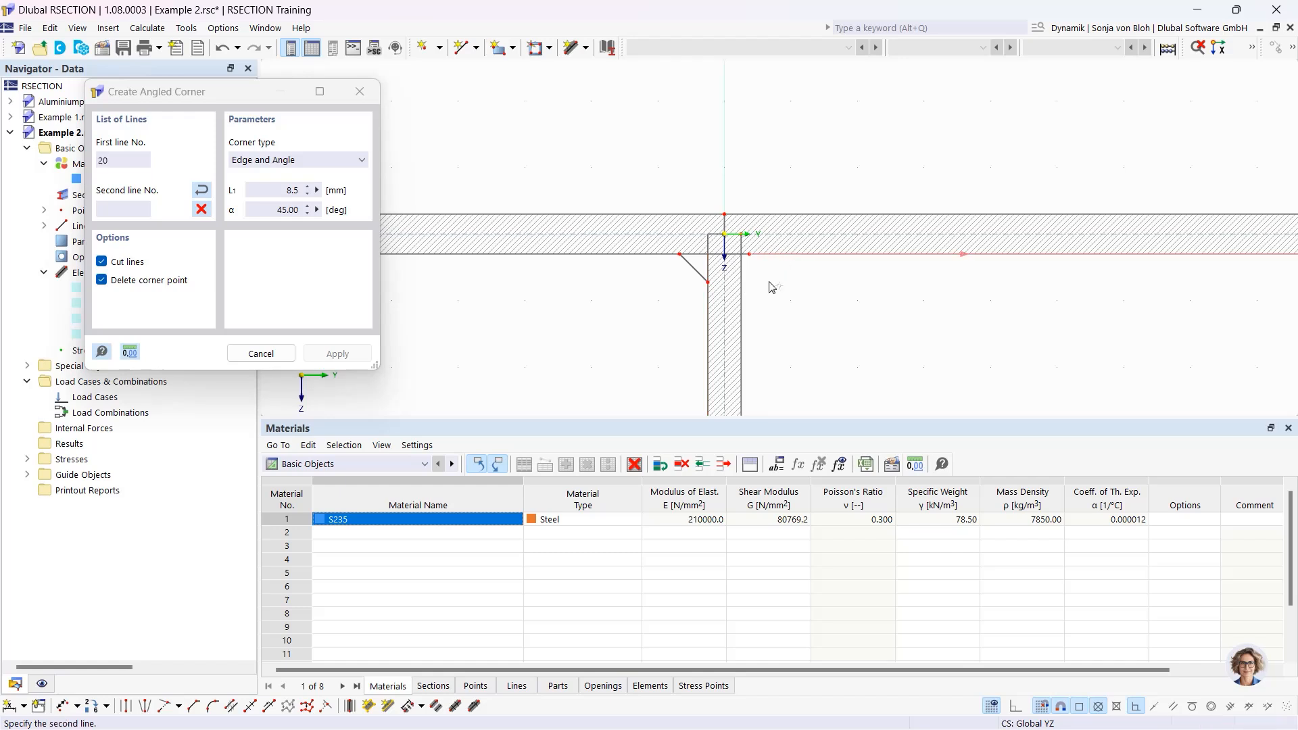
pyautogui.click(741, 308)
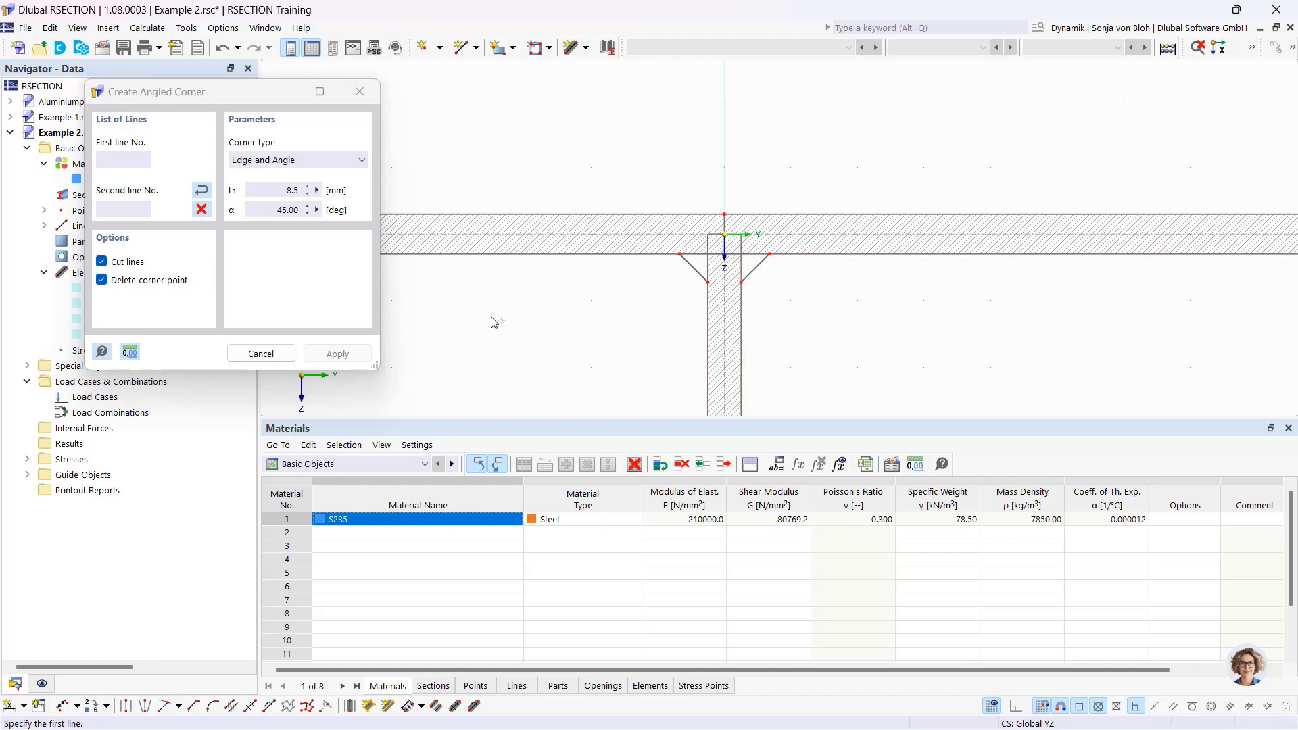
pyautogui.press('Escape')
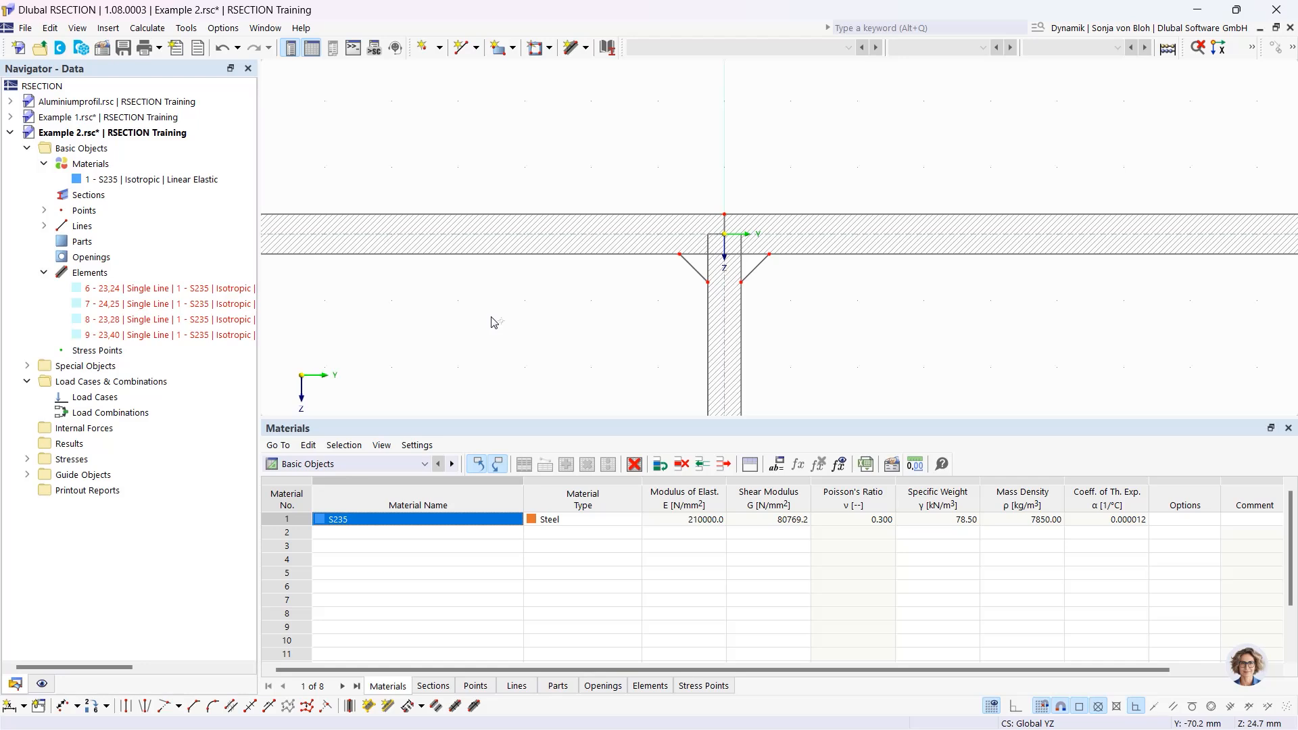
# Create an S235 part by selecting the outer boundary of the whole cross-section.
pyautogui.scroll(-3, 496, 324)
pyautogui.moveTo(510, 350); pyautogui.dragTo(559, 223, button='middle')
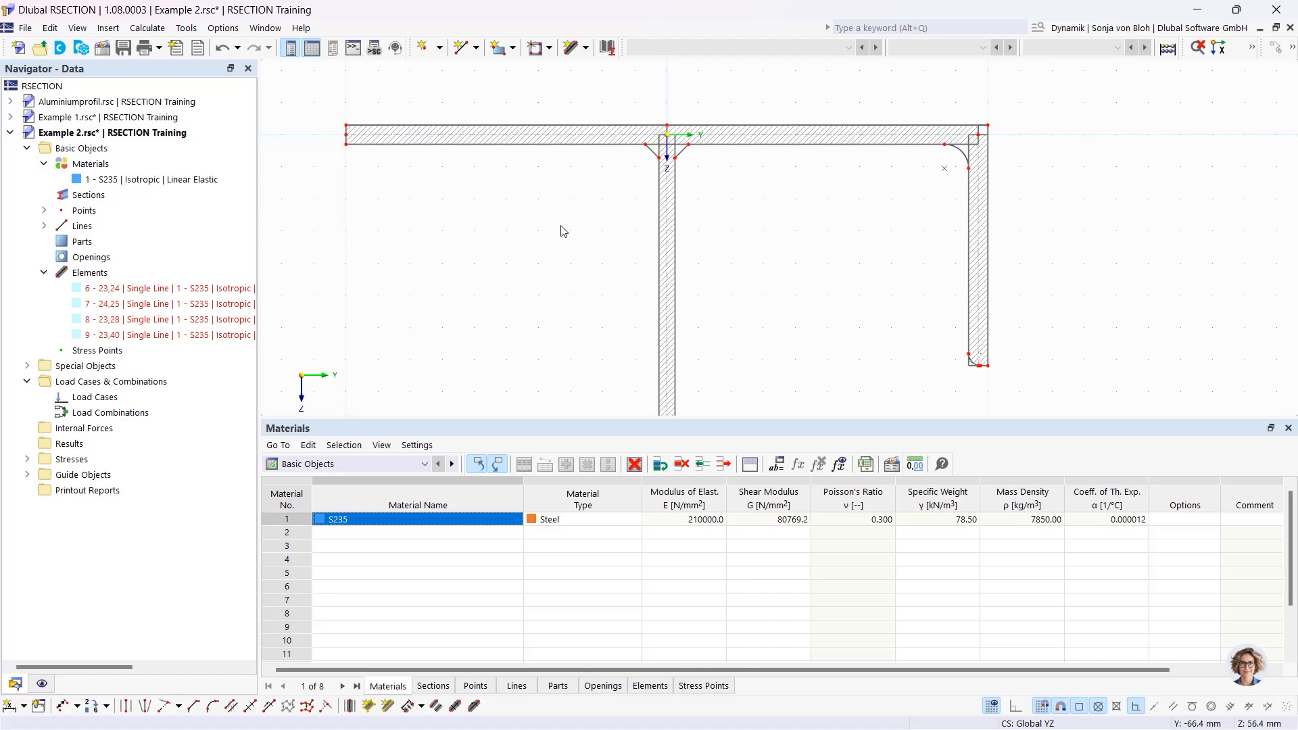
pyautogui.click(513, 48)
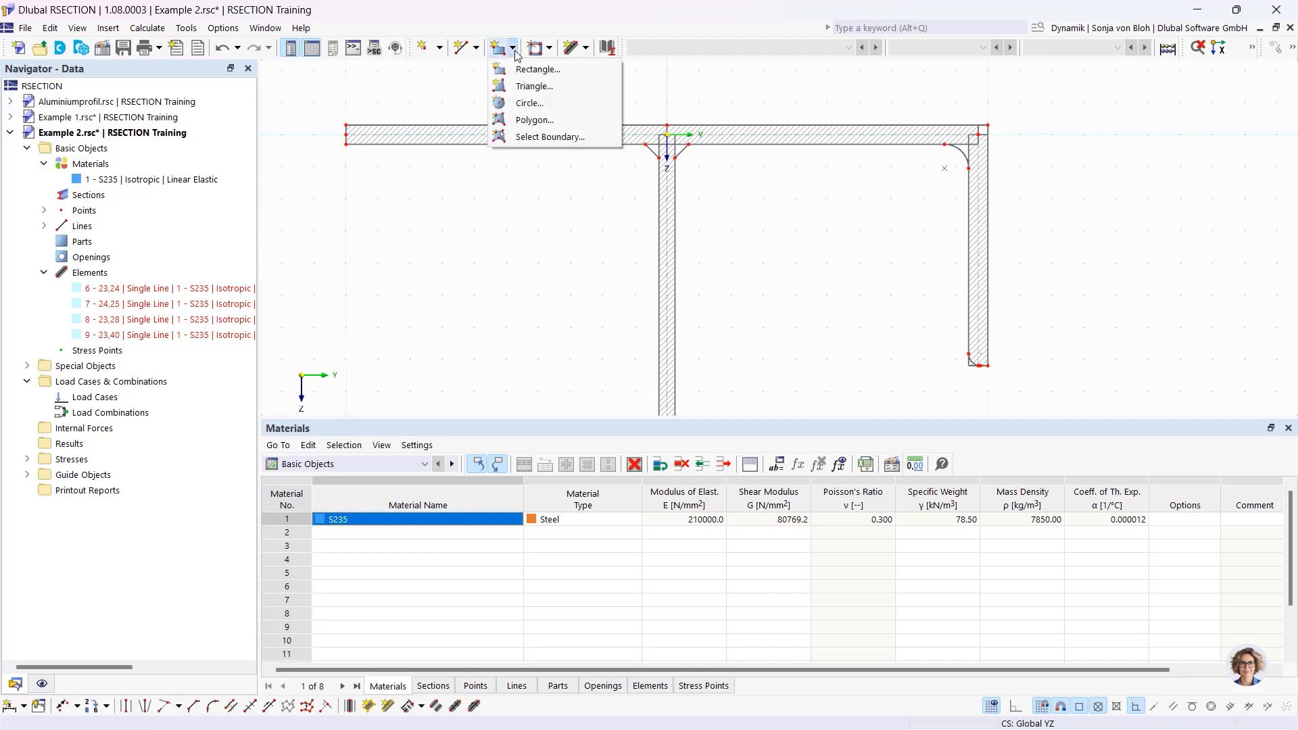
pyautogui.click(517, 134)
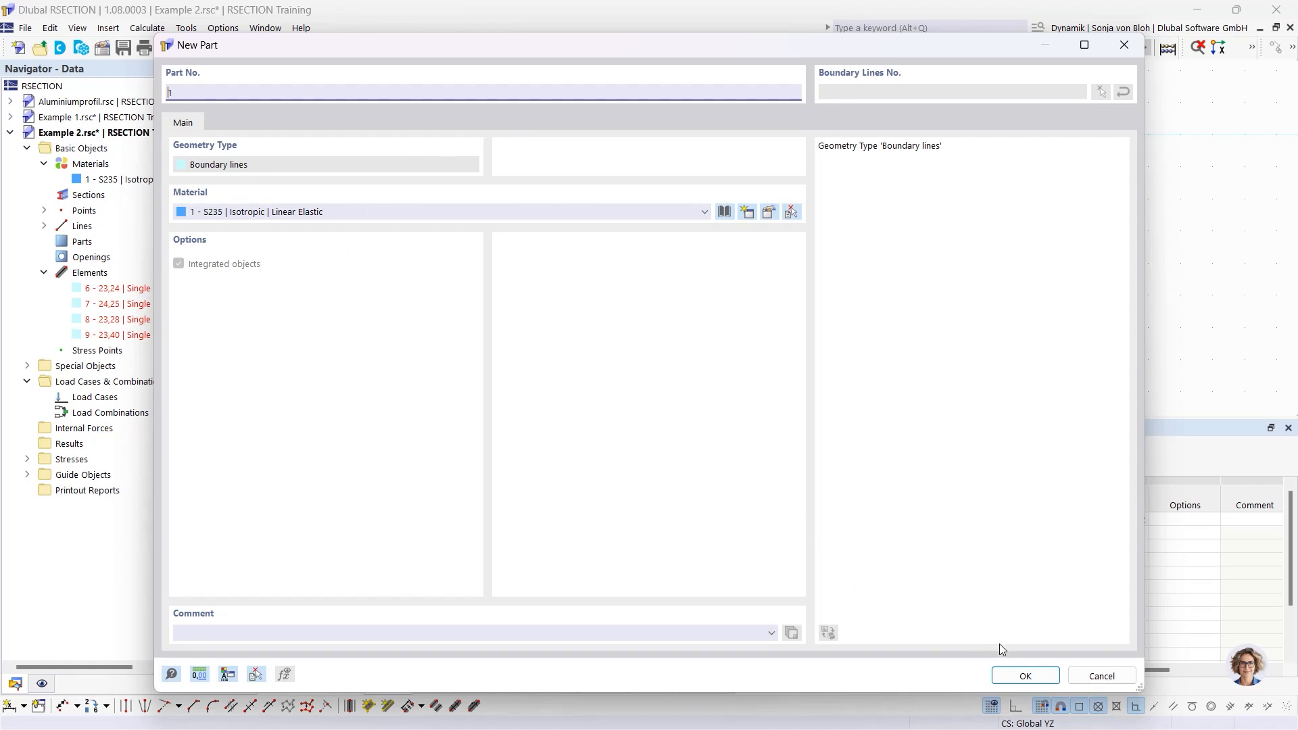
pyautogui.click(1021, 675)
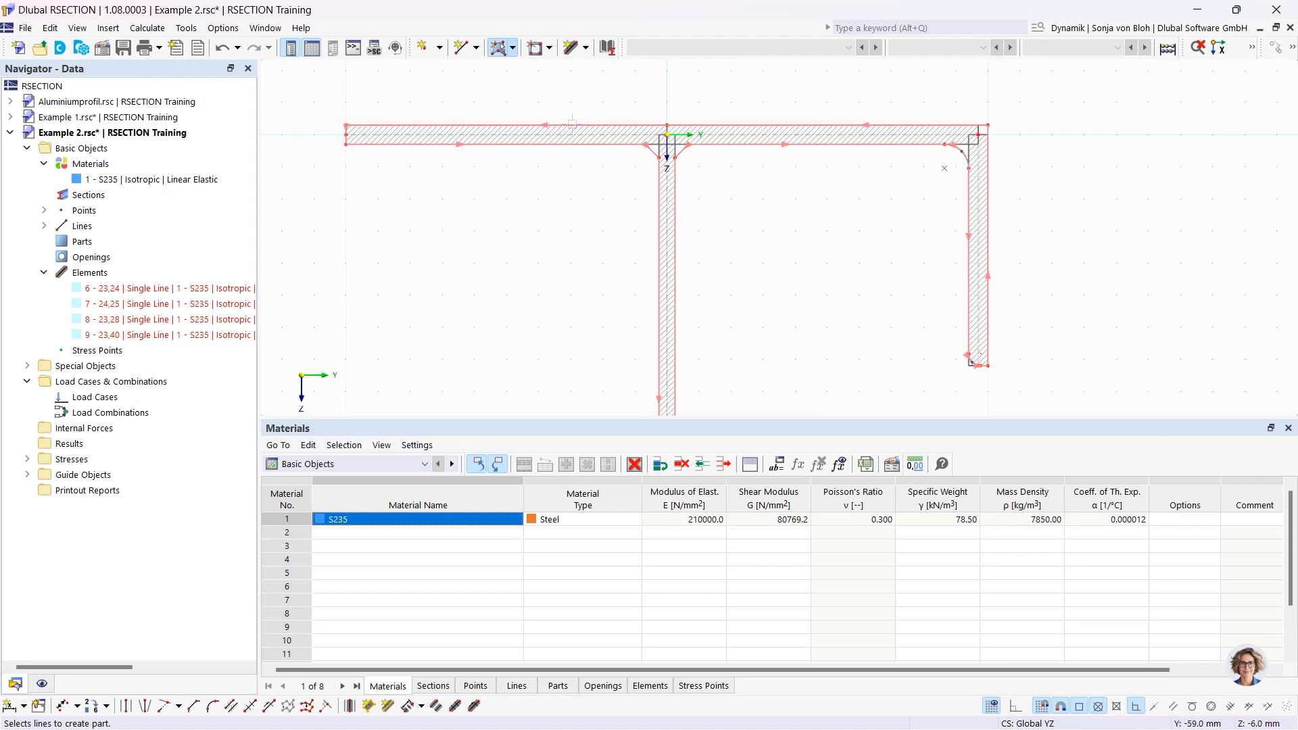
pyautogui.click(571, 125)
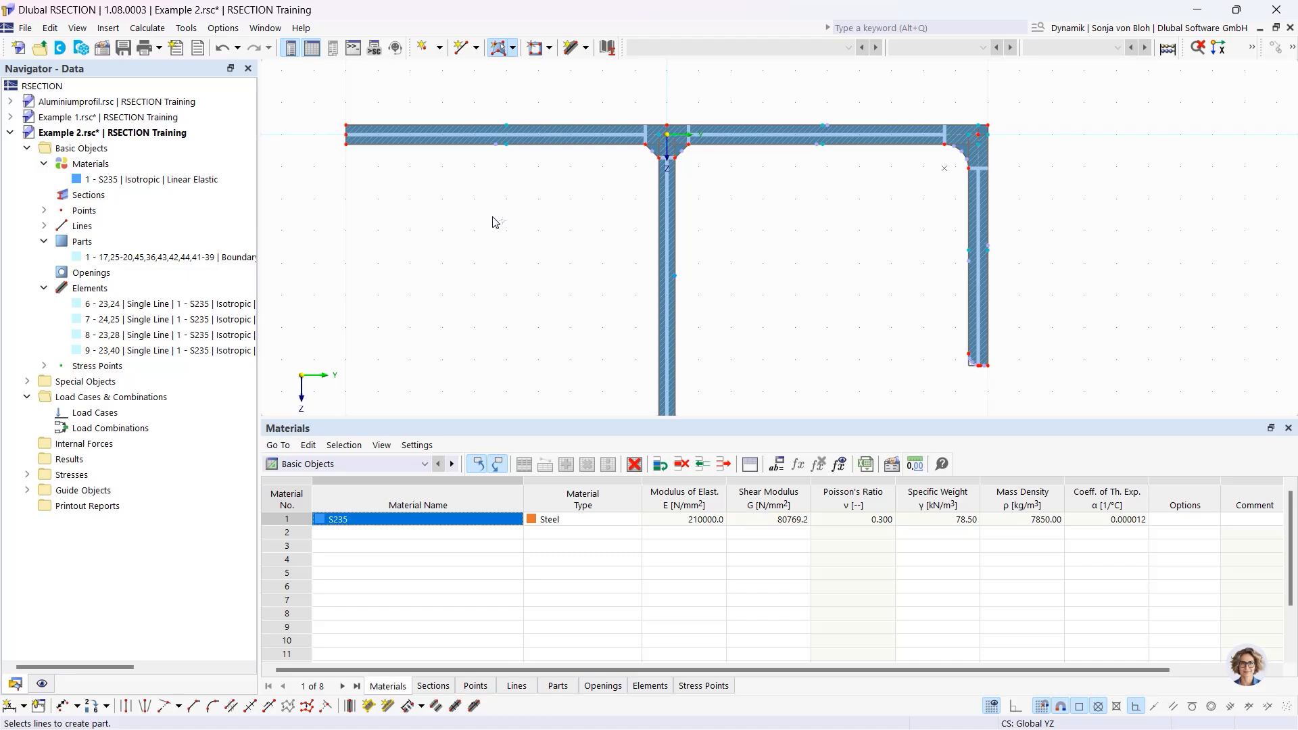
# Create two permanent load cases named N and My.
pyautogui.rightClick(129, 414)
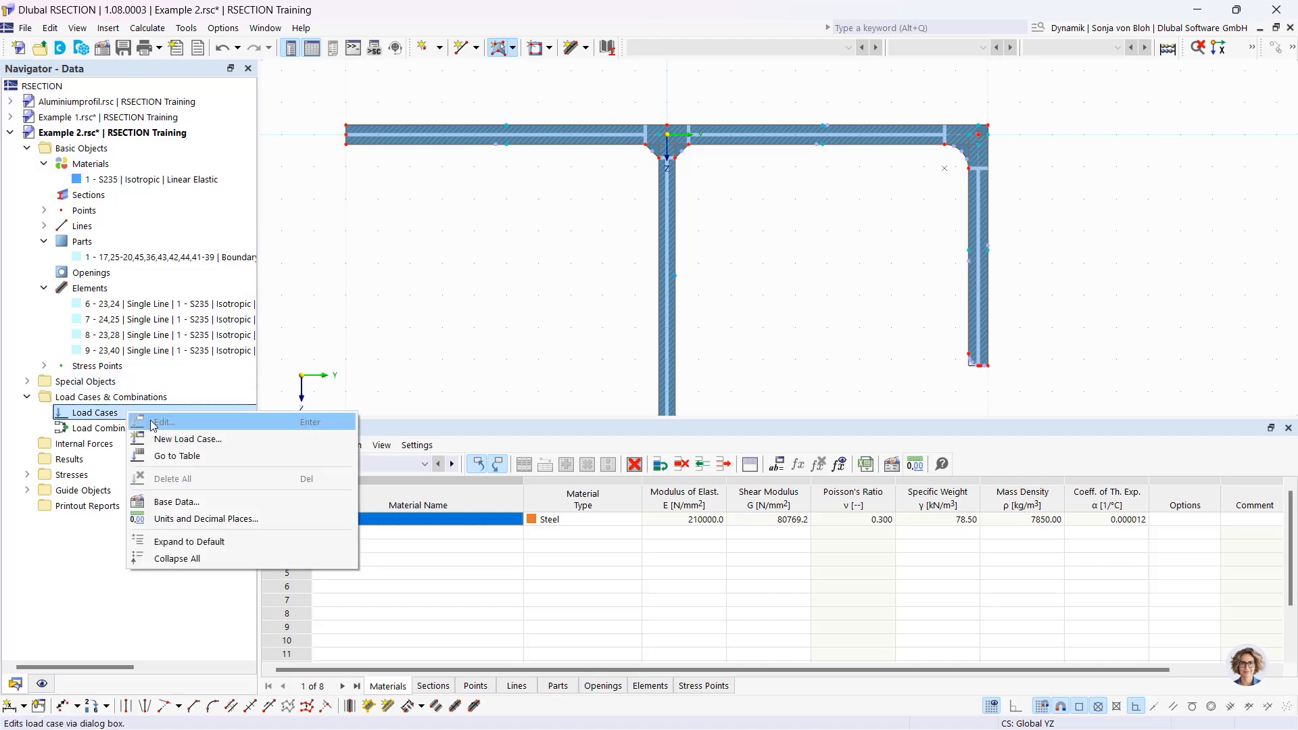
pyautogui.click(173, 439)
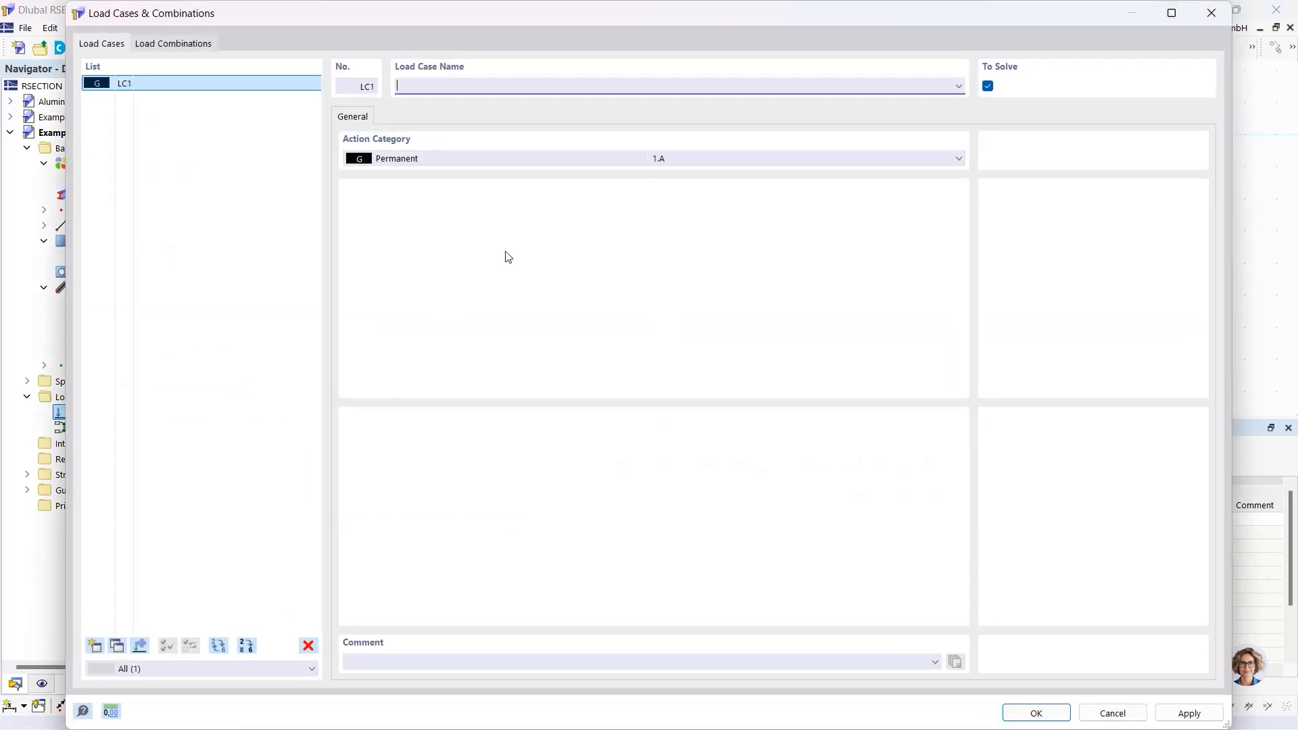
pyautogui.write('N')
pyautogui.click(95, 645)
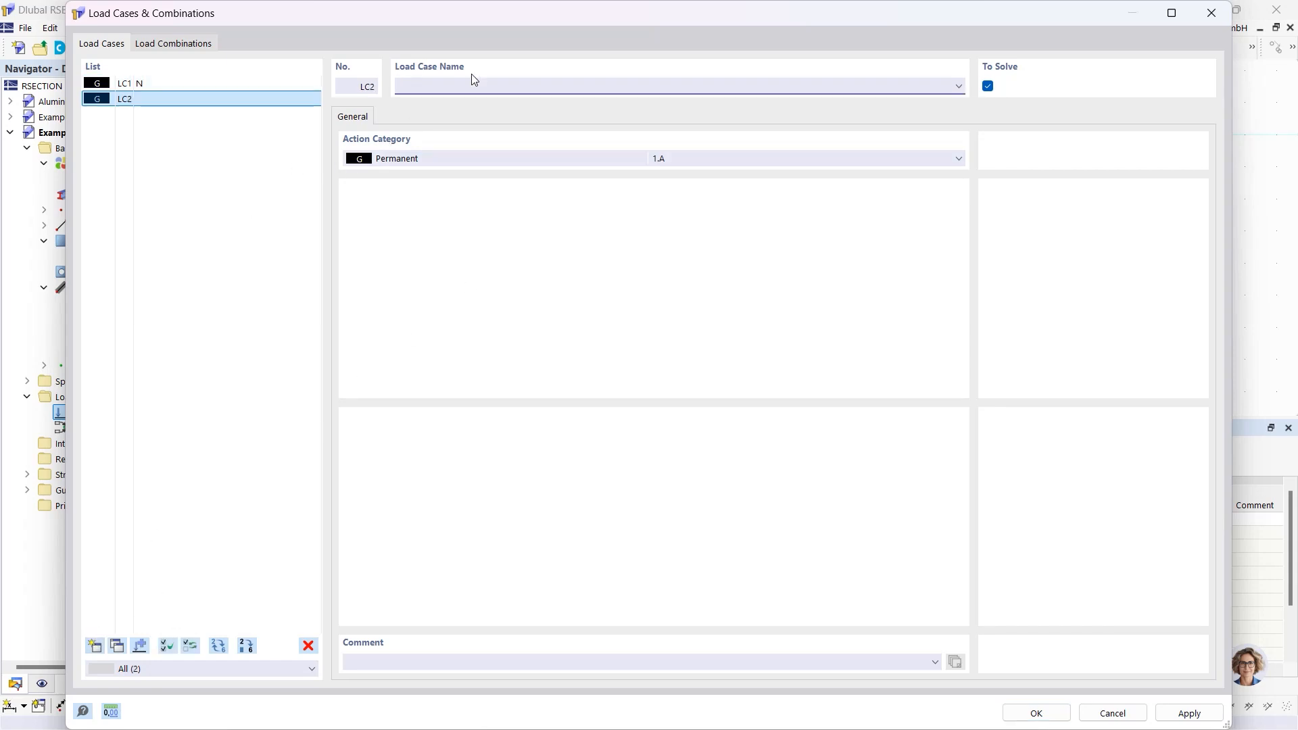
pyautogui.write('My')
# Add a load combination containing both load cases, LC1 + LC2.
pyautogui.click(173, 46)
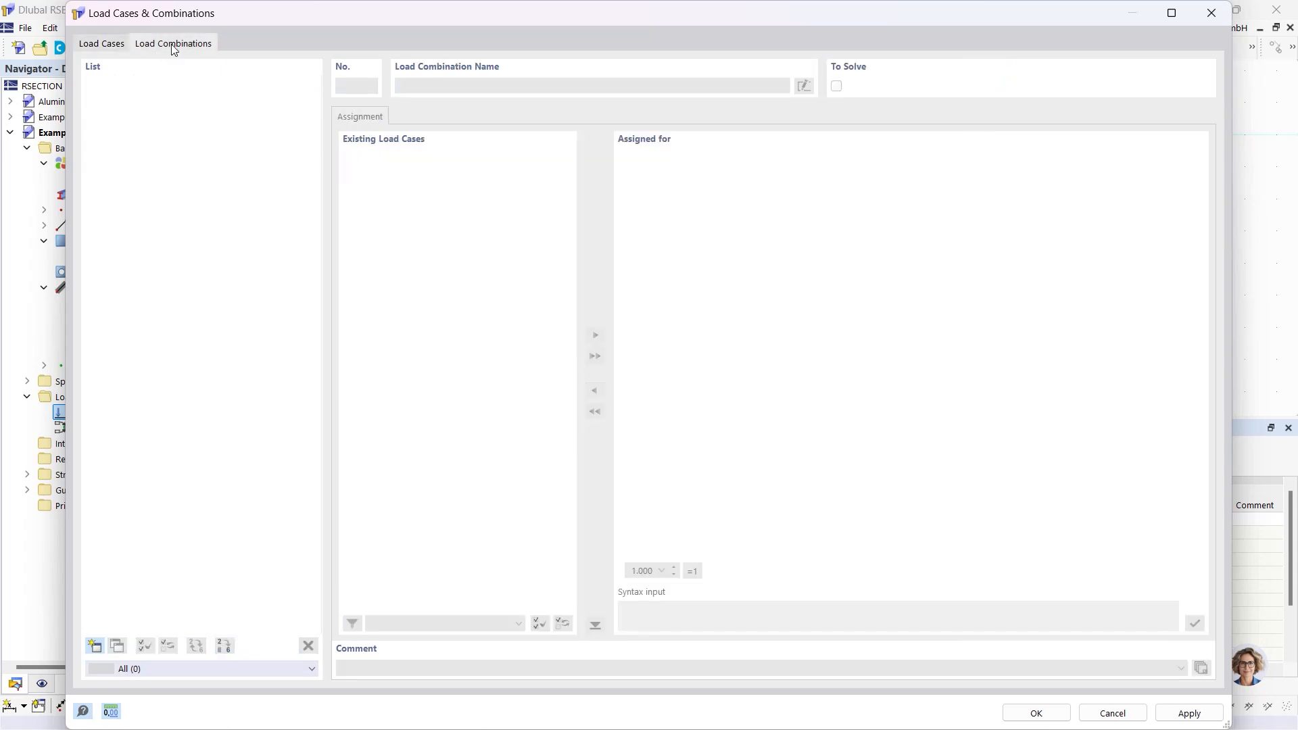
pyautogui.click(96, 645)
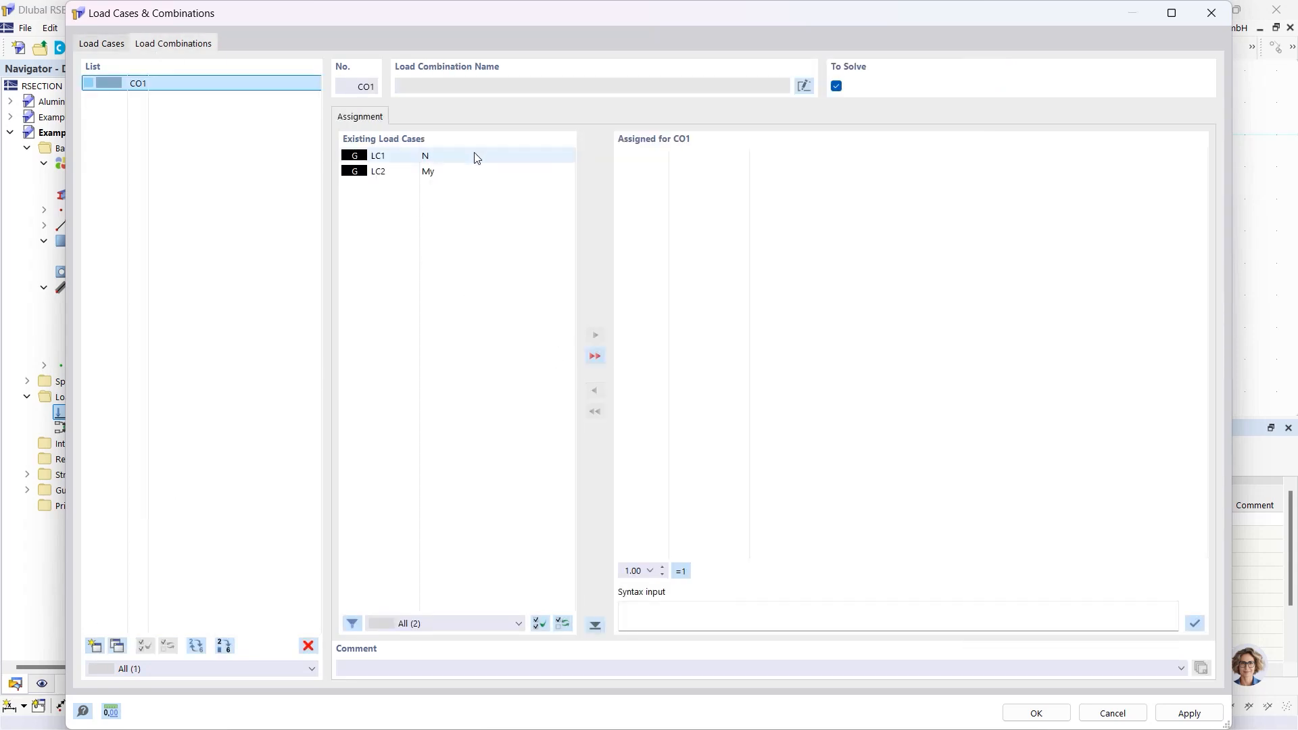
pyautogui.click(595, 356)
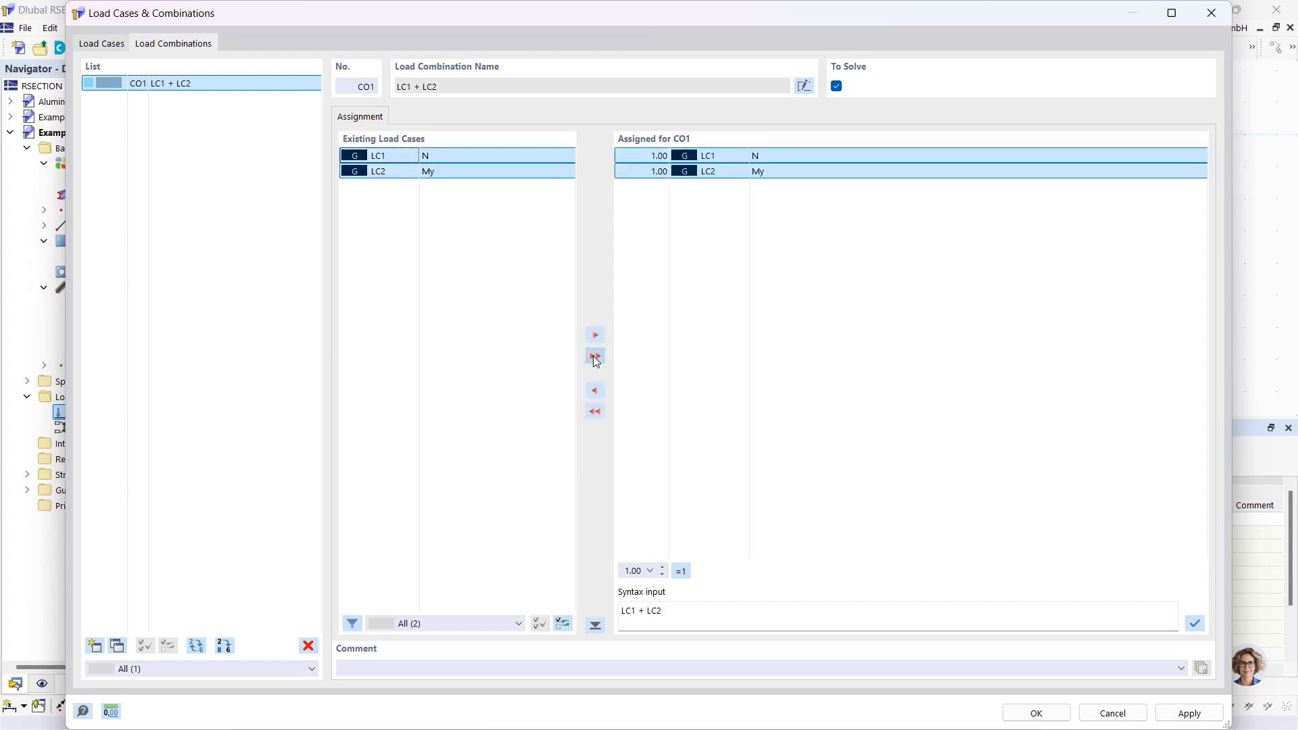
pyautogui.click(1036, 713)
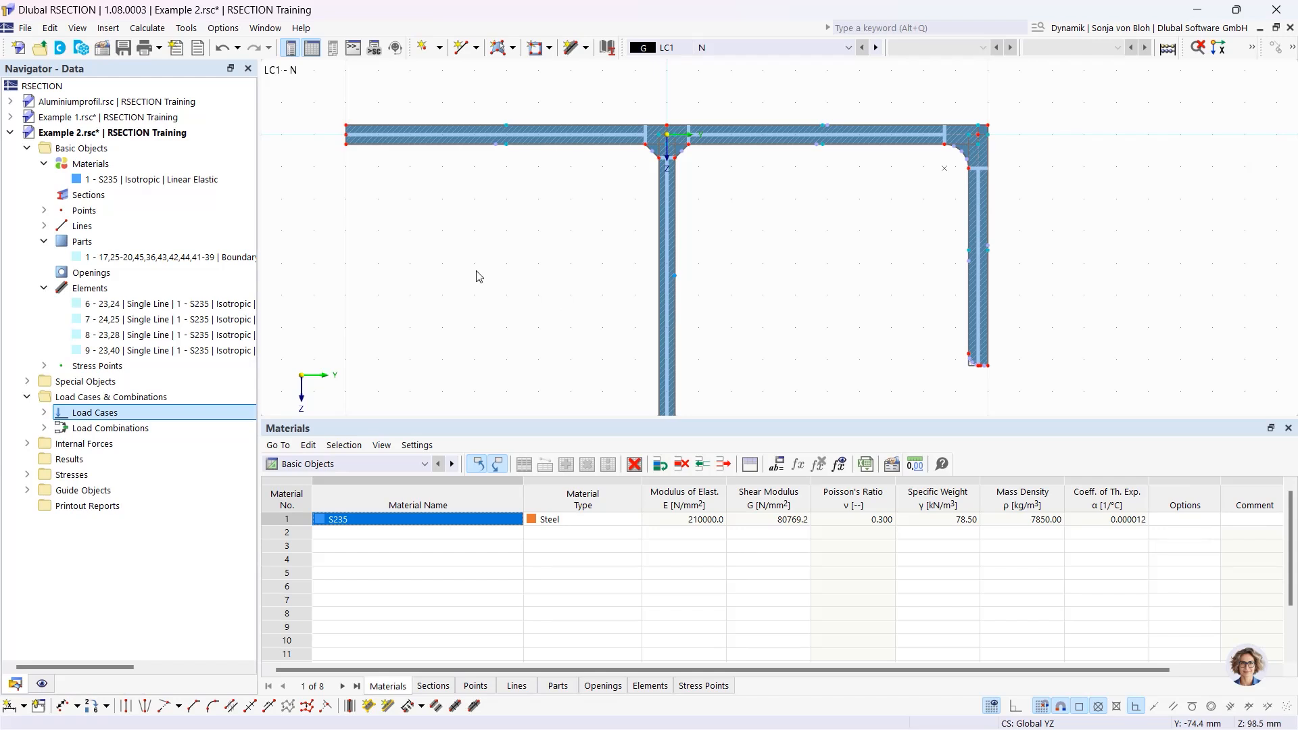
# Define internal forces for load case LC1 with an axial force N of -50 kN.
pyautogui.click(27, 443)
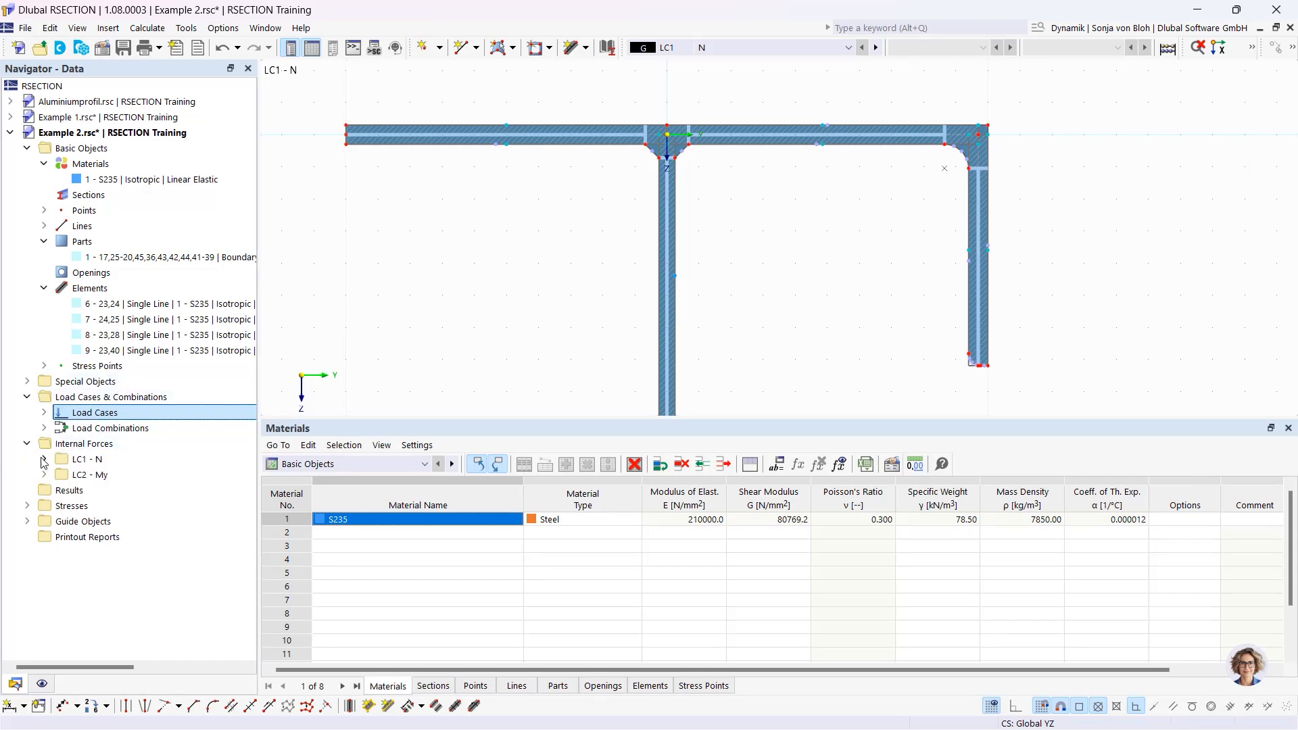
pyautogui.click(44, 459)
pyautogui.doubleClick(120, 475)
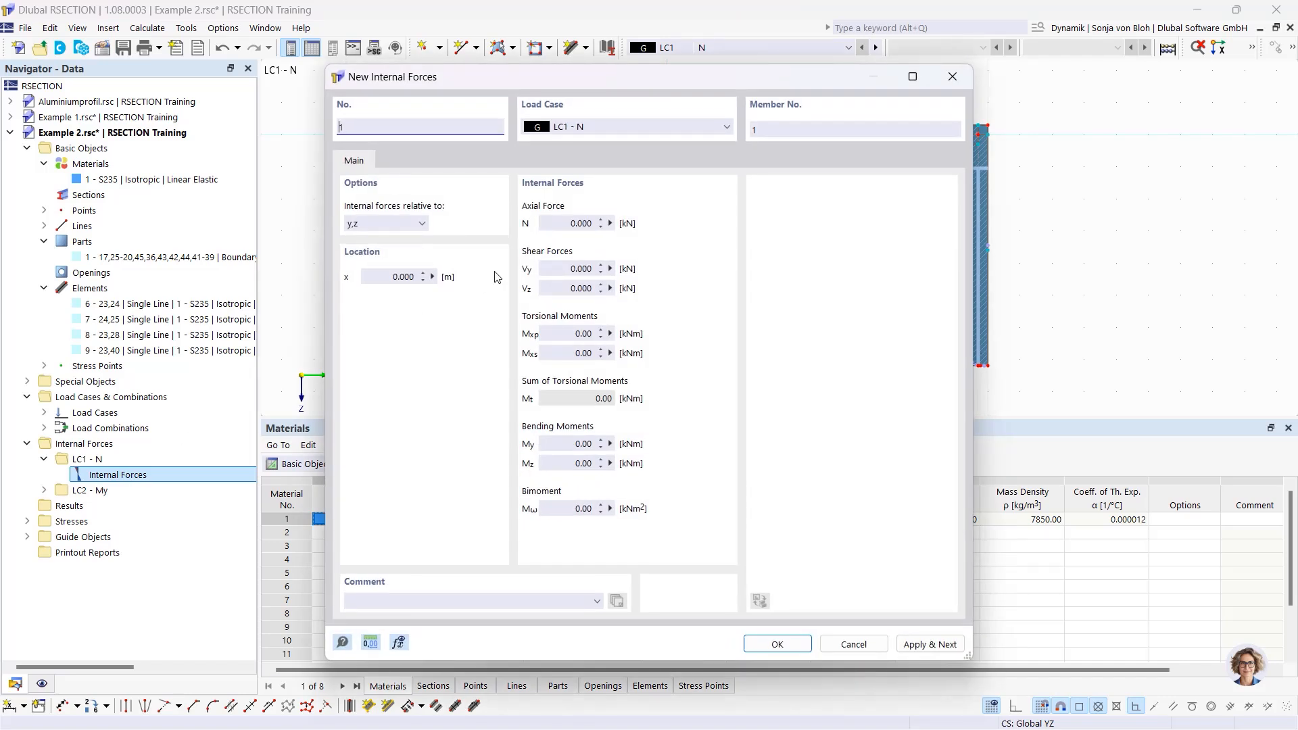
pyautogui.click(551, 223)
pyautogui.doubleClick(551, 224)
pyautogui.write('-50')
pyautogui.click(930, 644)
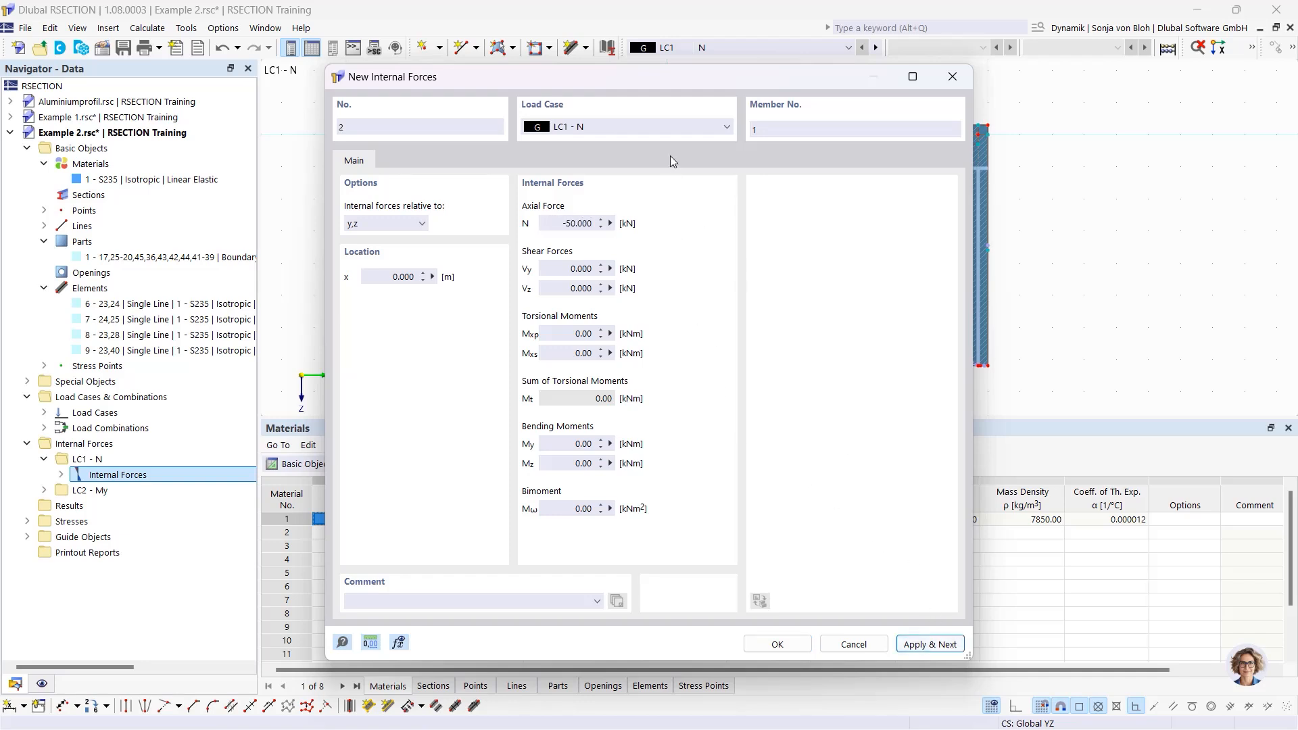
# Define internal forces for load case LC2 with axial force N of 0 and bending moment My of 20 kNm.
pyautogui.click(639, 126)
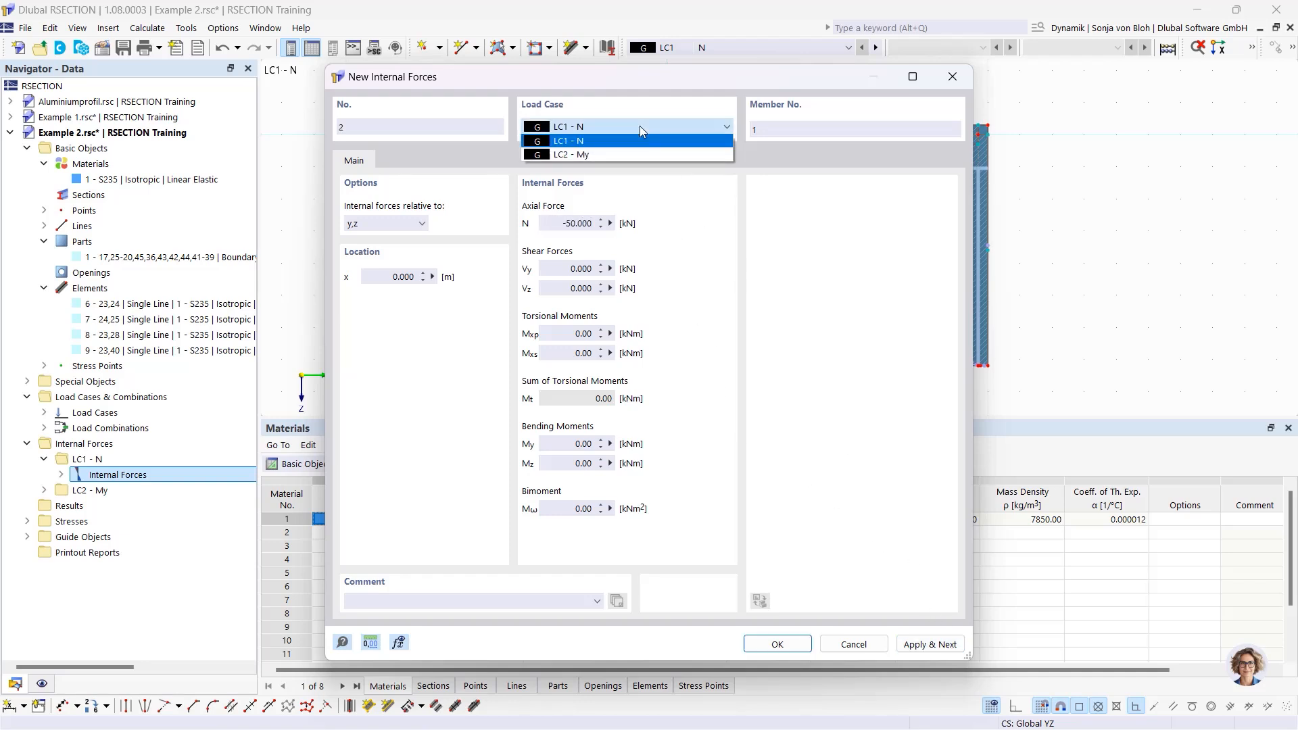
pyautogui.click(616, 155)
pyautogui.click(616, 230)
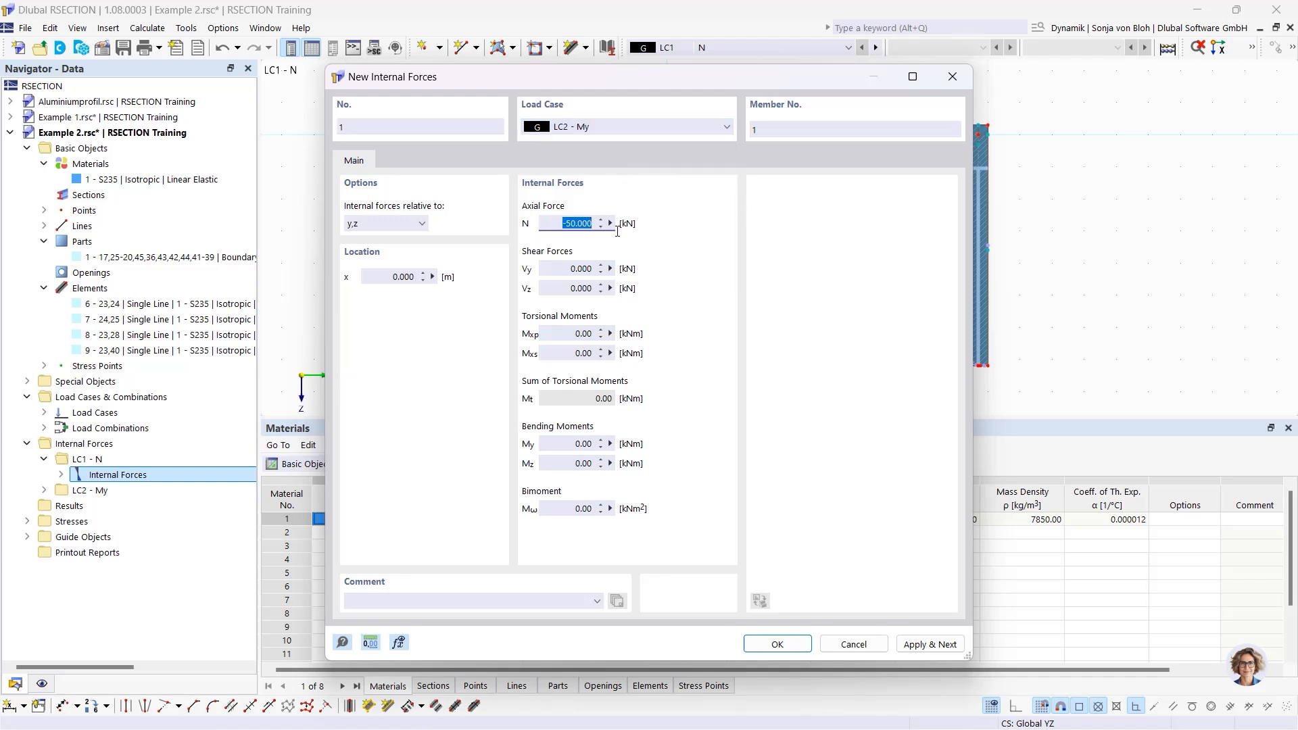
pyautogui.write('0')
pyautogui.click(616, 444)
pyautogui.write('20')
pyautogui.click(770, 642)
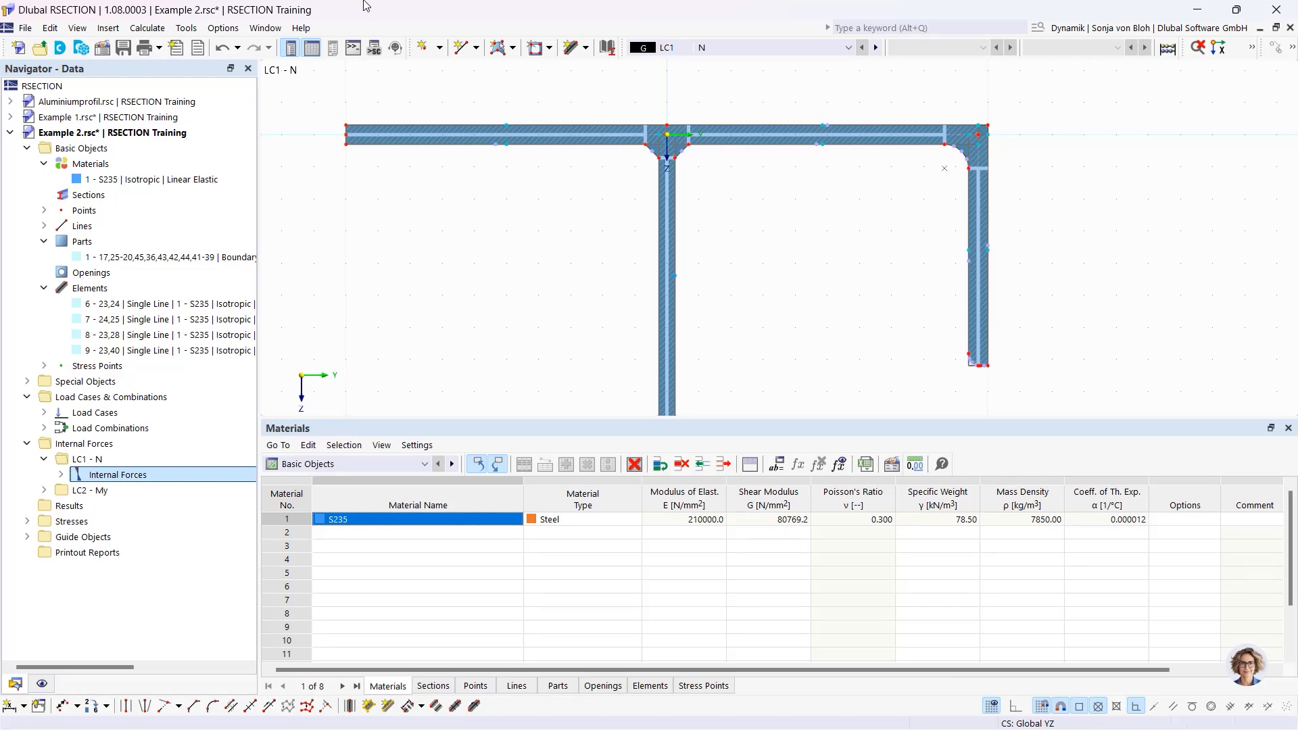
# Calculate all load cases and combinations, and display the total normal stress σx,tot on the section.
pyautogui.click(159, 30)
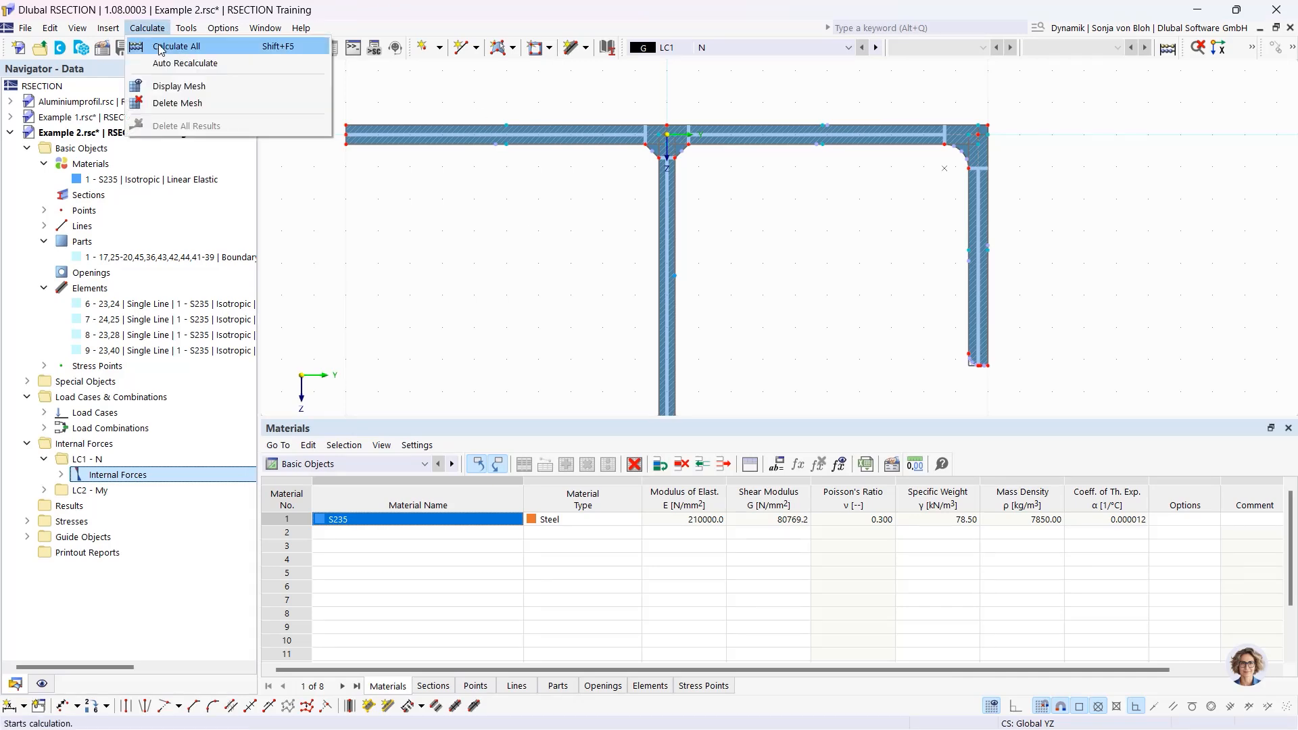
pyautogui.click(175, 46)
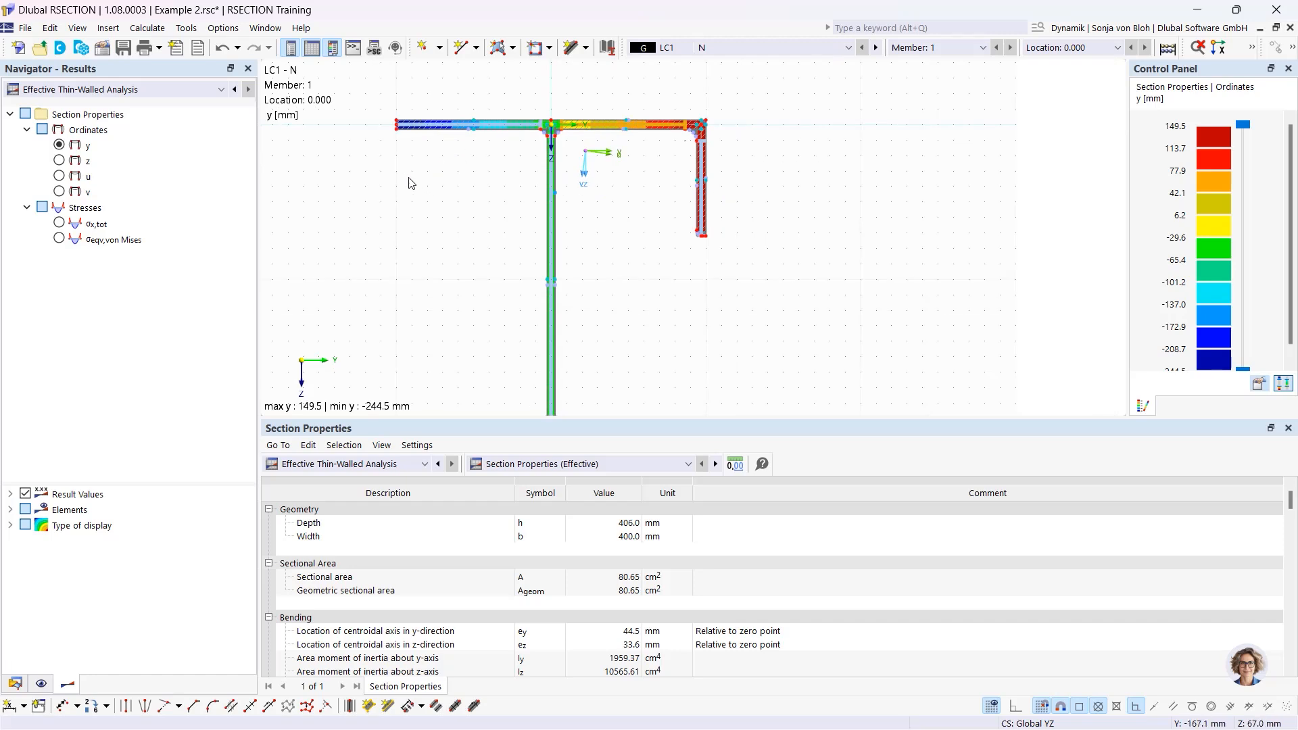
pyautogui.moveTo(400, 191); pyautogui.dragTo(484, 179, button='middle')
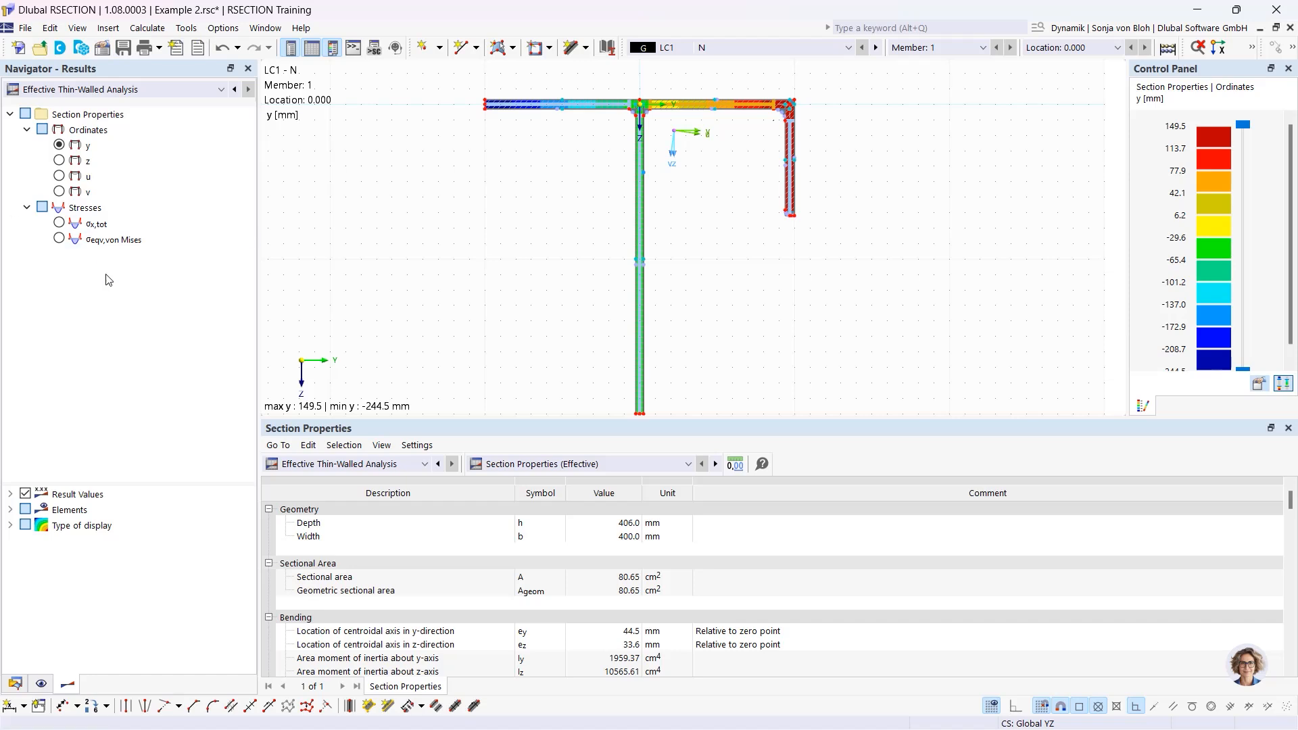
pyautogui.click(60, 223)
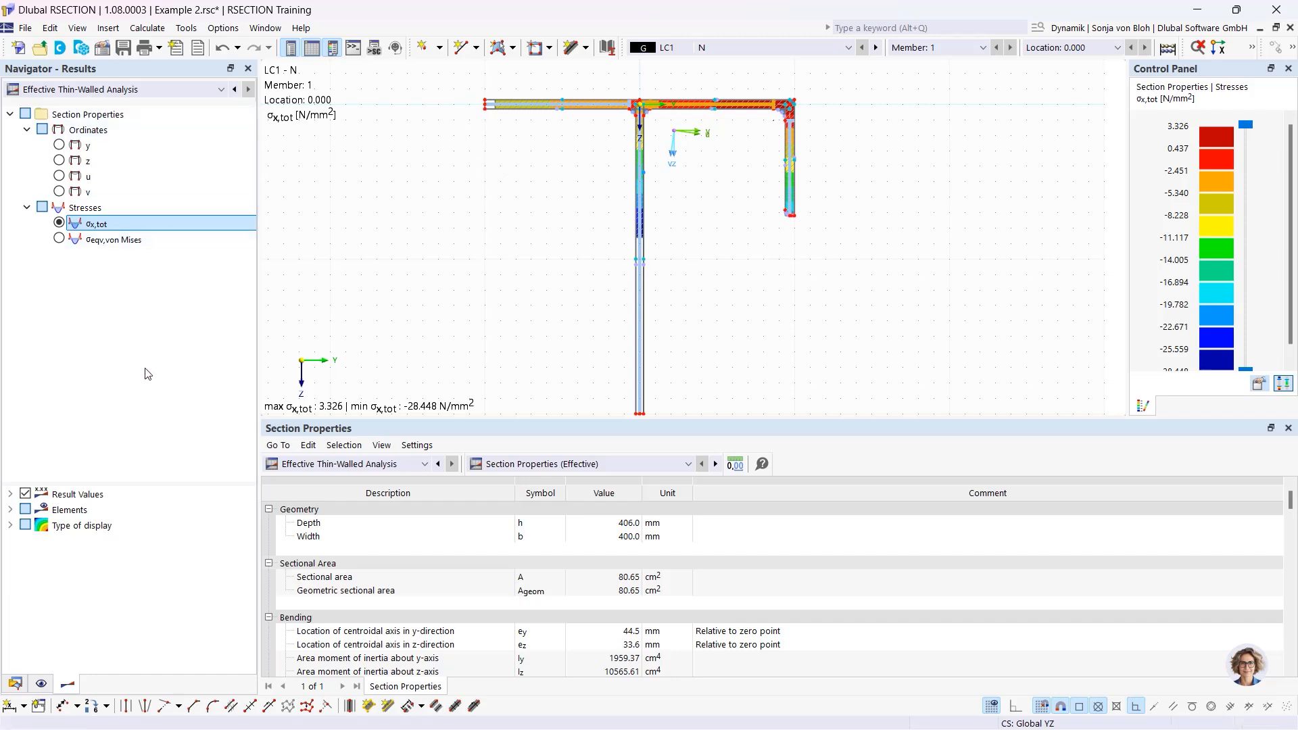
# Show the section classification according to EN 1993-1-1 and examine the LC2 stresses at the free end of the horizontal flange.
pyautogui.click(626, 465)
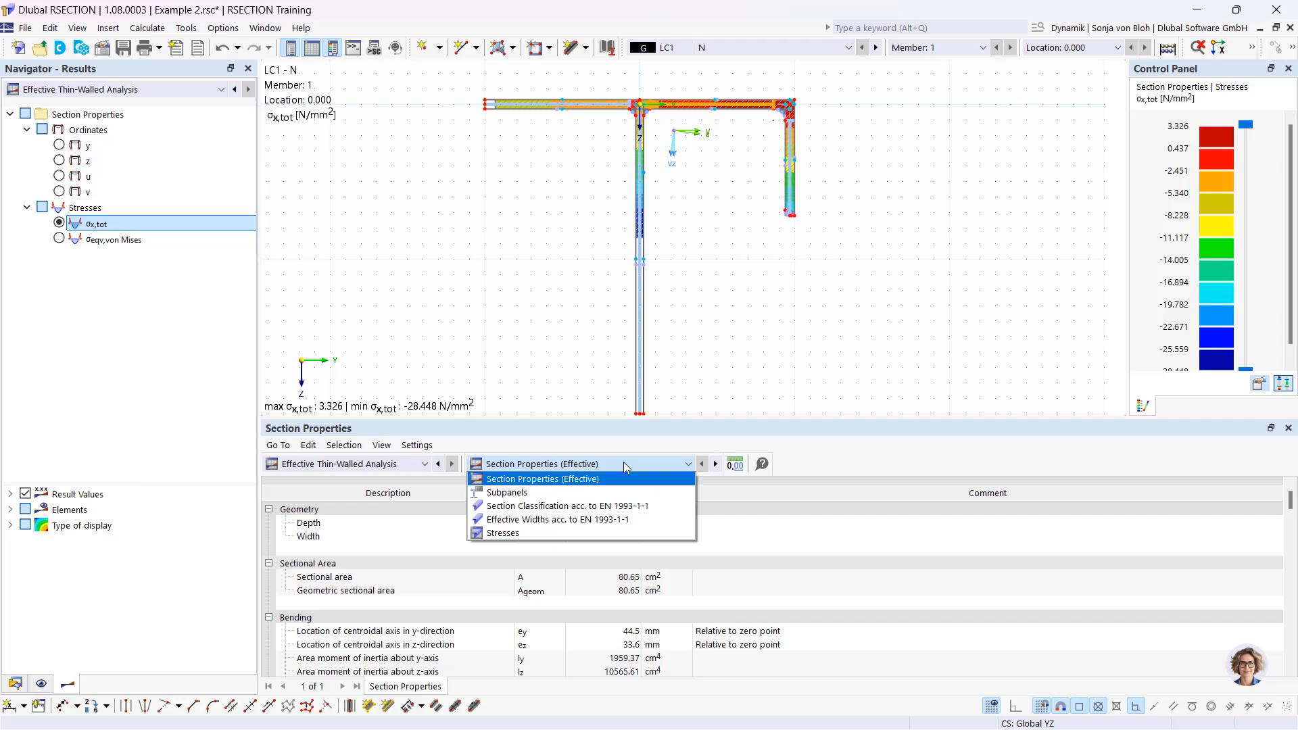
pyautogui.click(589, 507)
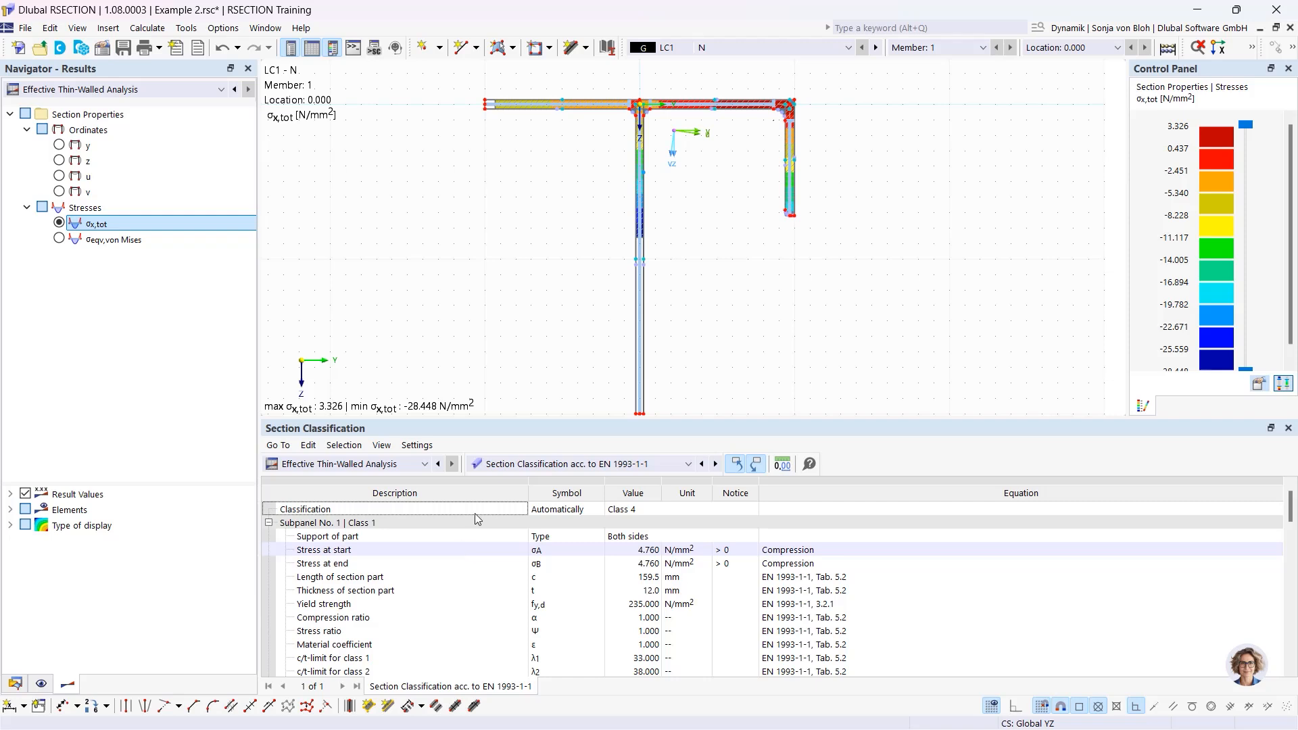
pyautogui.click(760, 44)
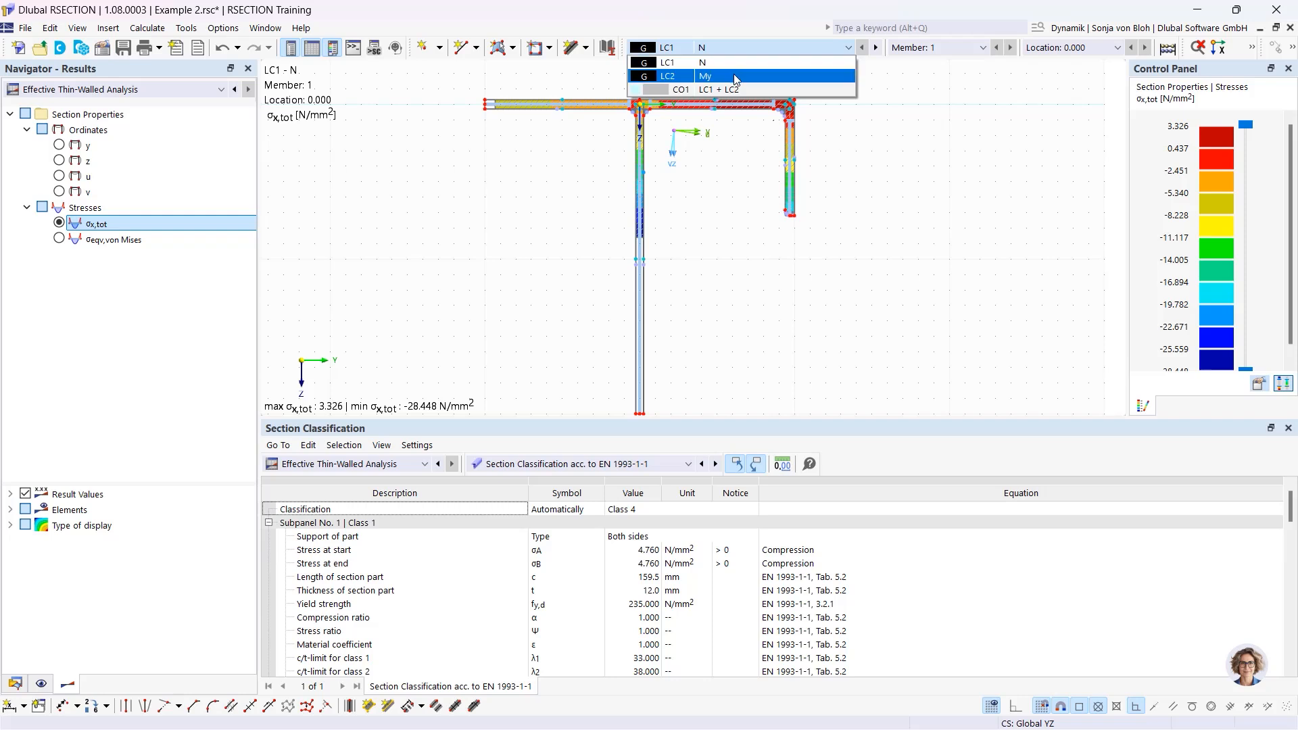
pyautogui.click(737, 76)
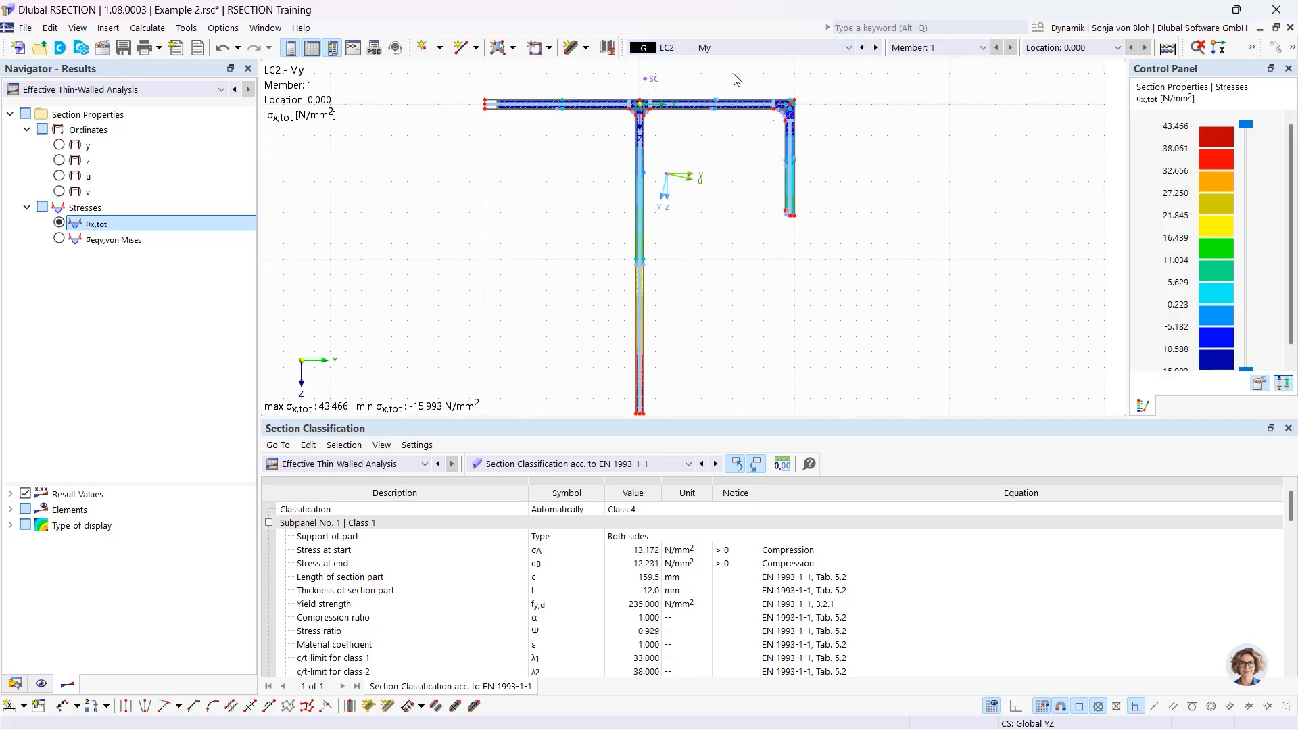
pyautogui.scroll(-1, 605, 259)
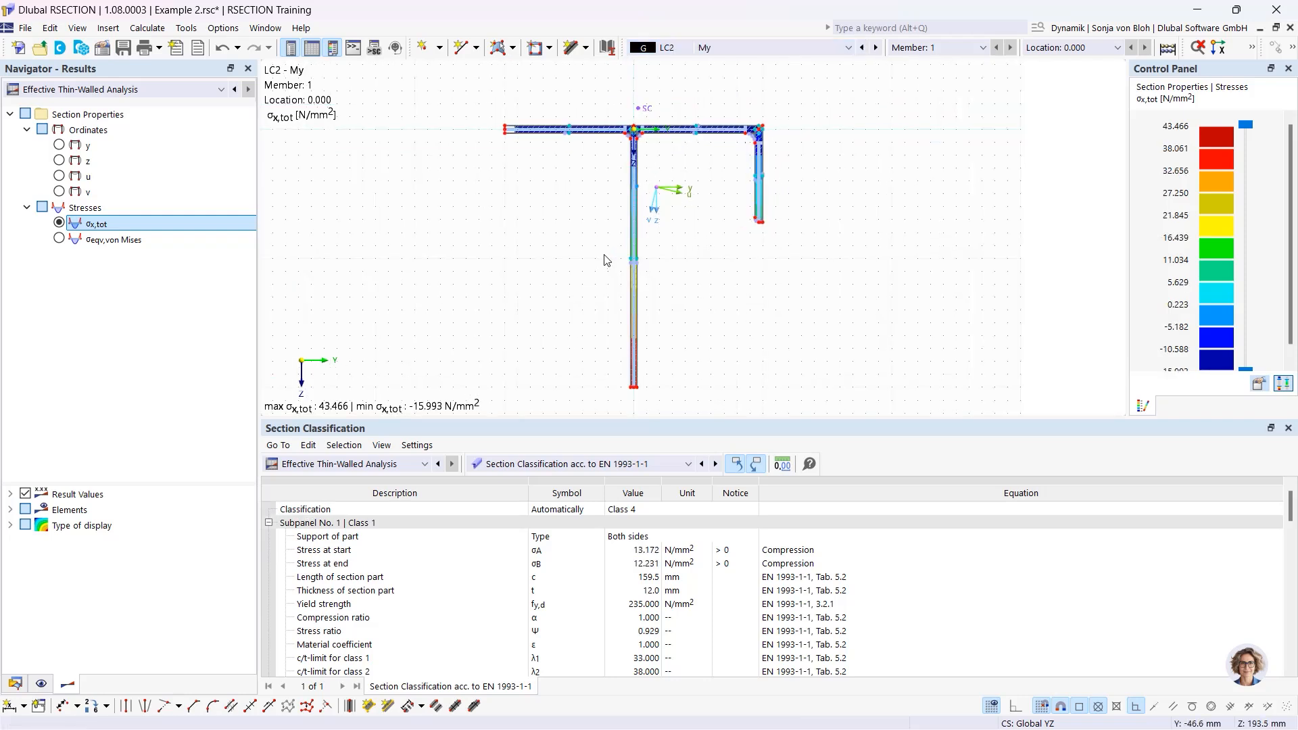
pyautogui.scroll(2, 507, 160)
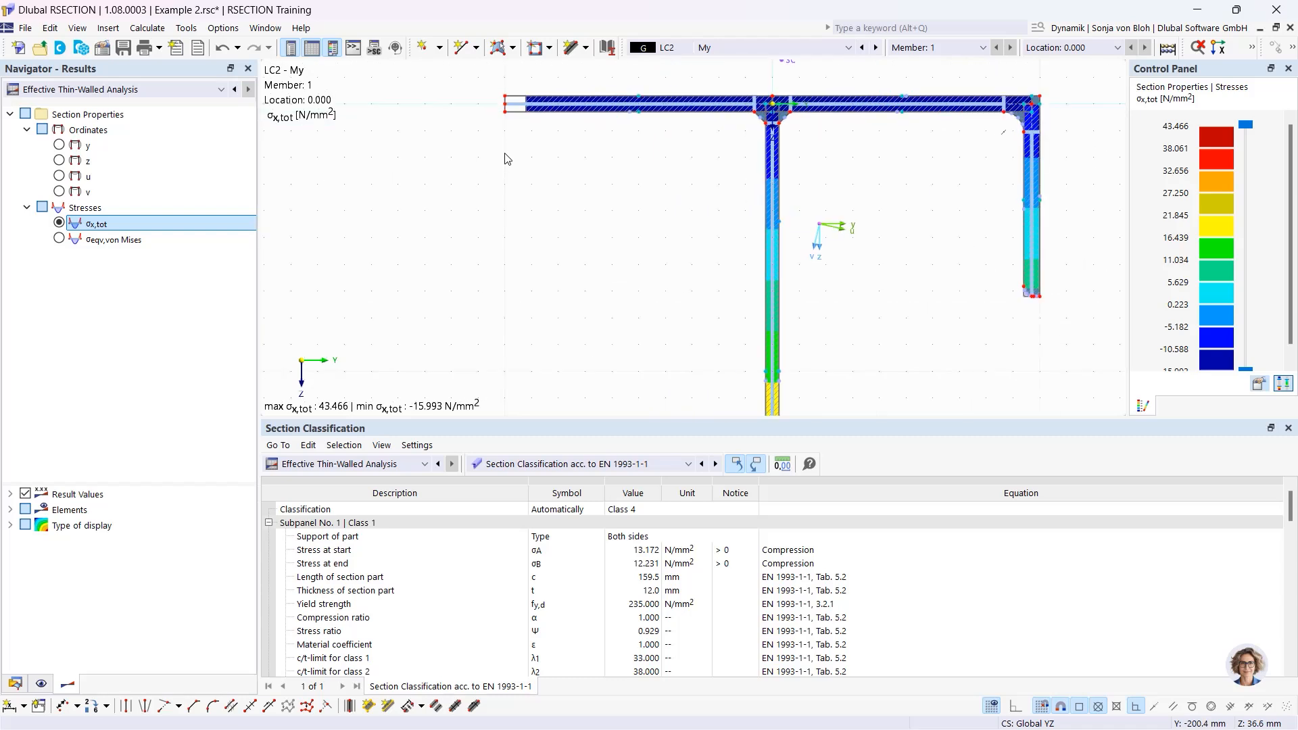
pyautogui.moveTo(507, 160); pyautogui.dragTo(510, 223, button='middle')
pyautogui.scroll(2, 521, 203)
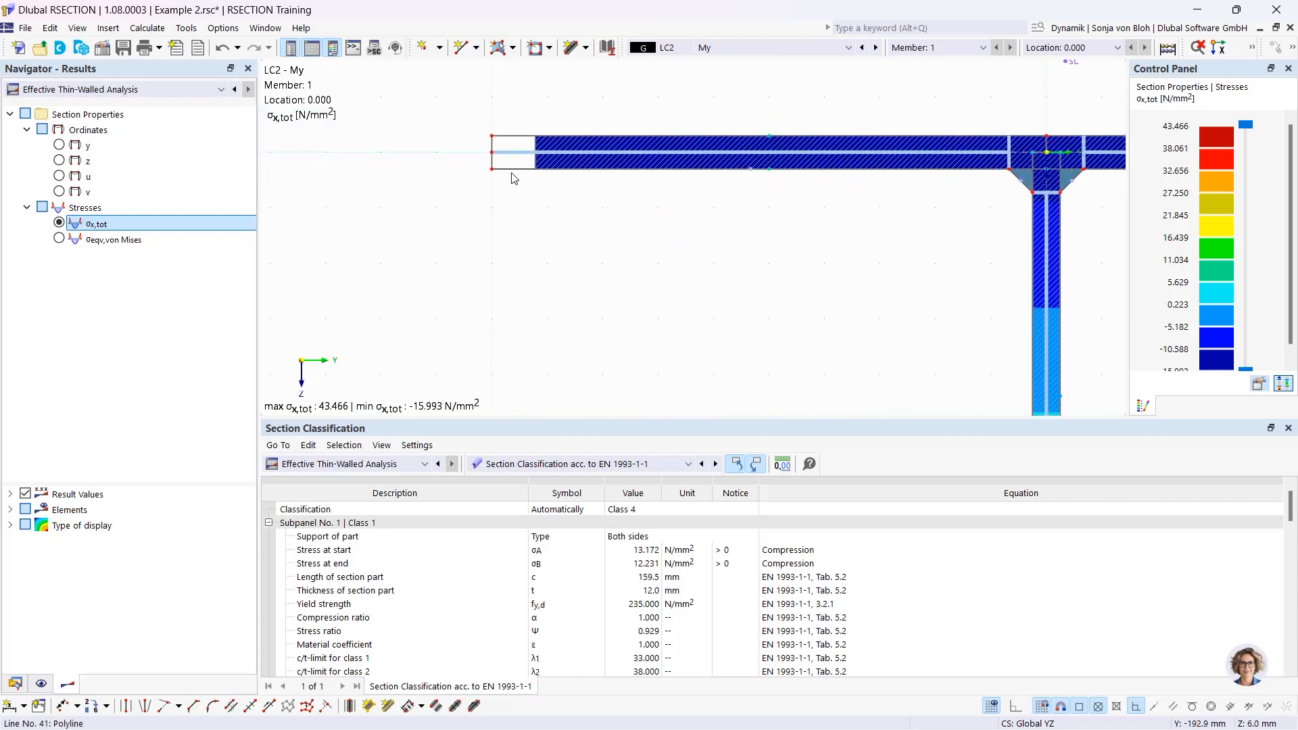
pyautogui.scroll(-2, 508, 160)
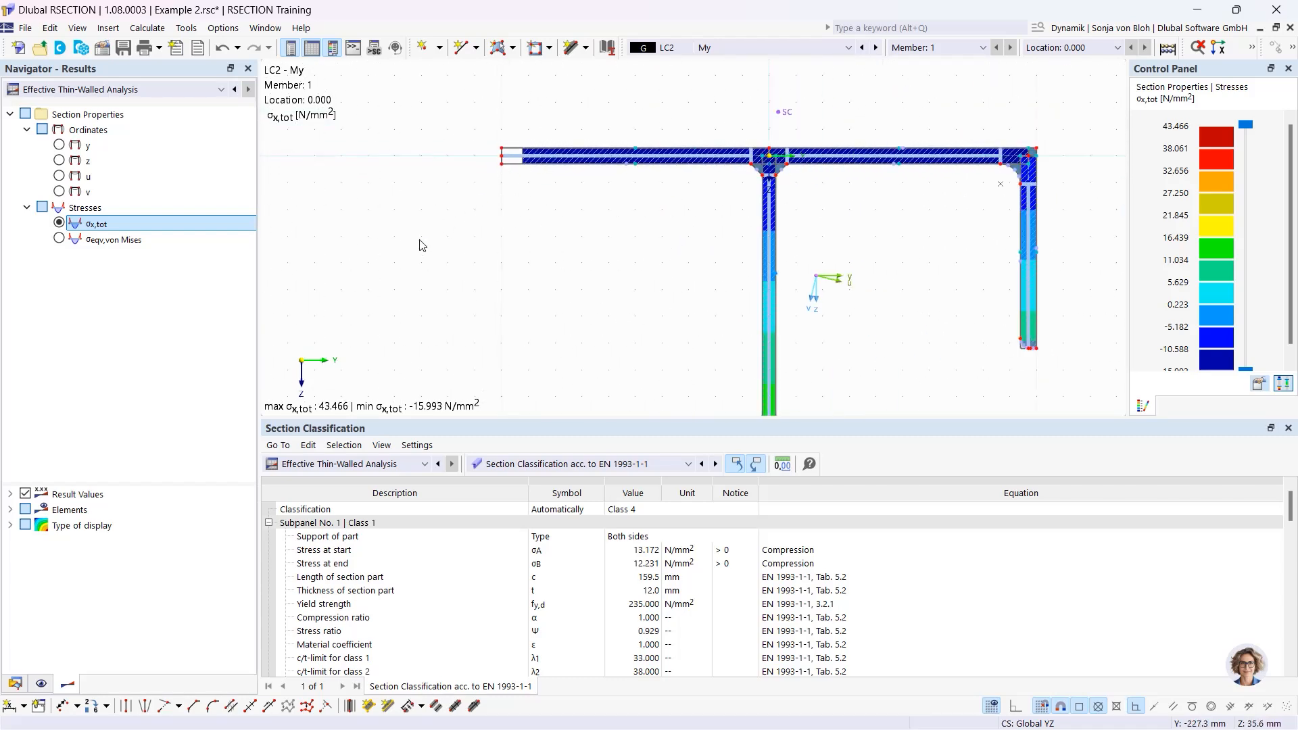
# Turn off the colour display type for the stress results and show them for load combination CO1, LC1 + LC2.
pyautogui.click(10, 525)
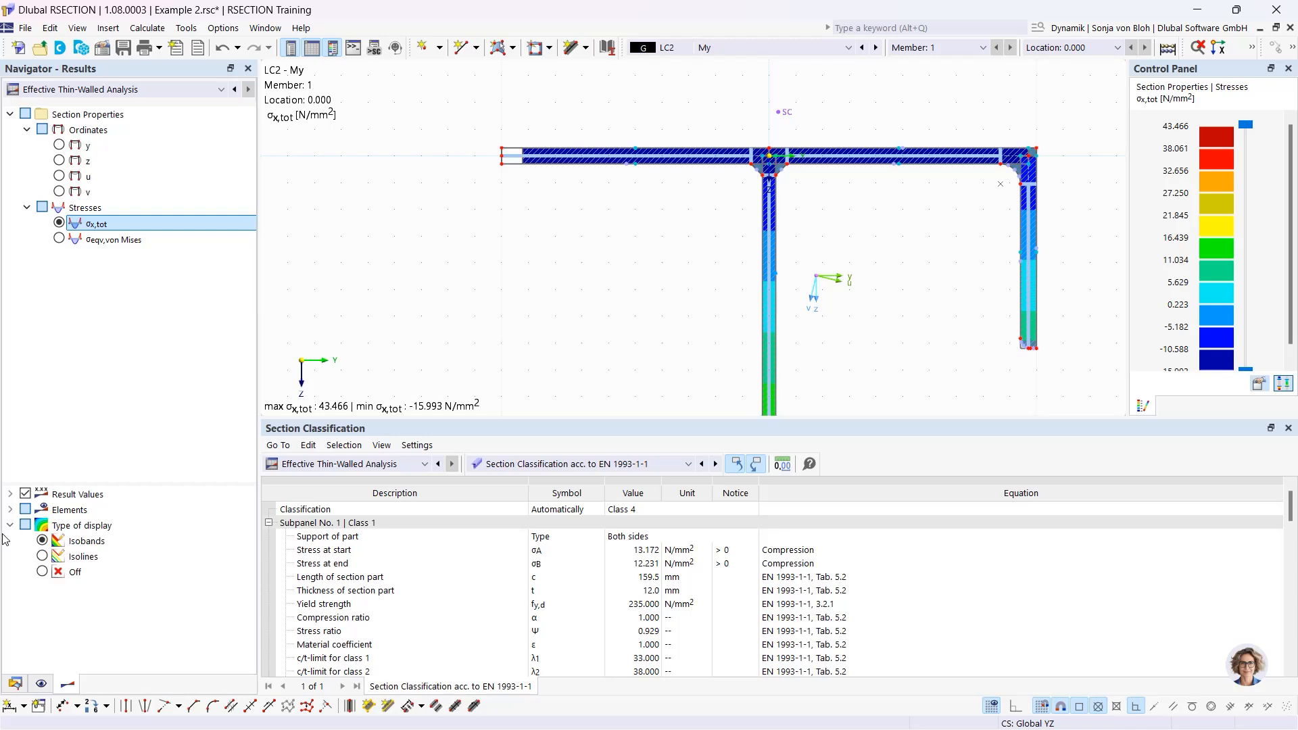
pyautogui.click(42, 571)
pyautogui.scroll(-2, 549, 290)
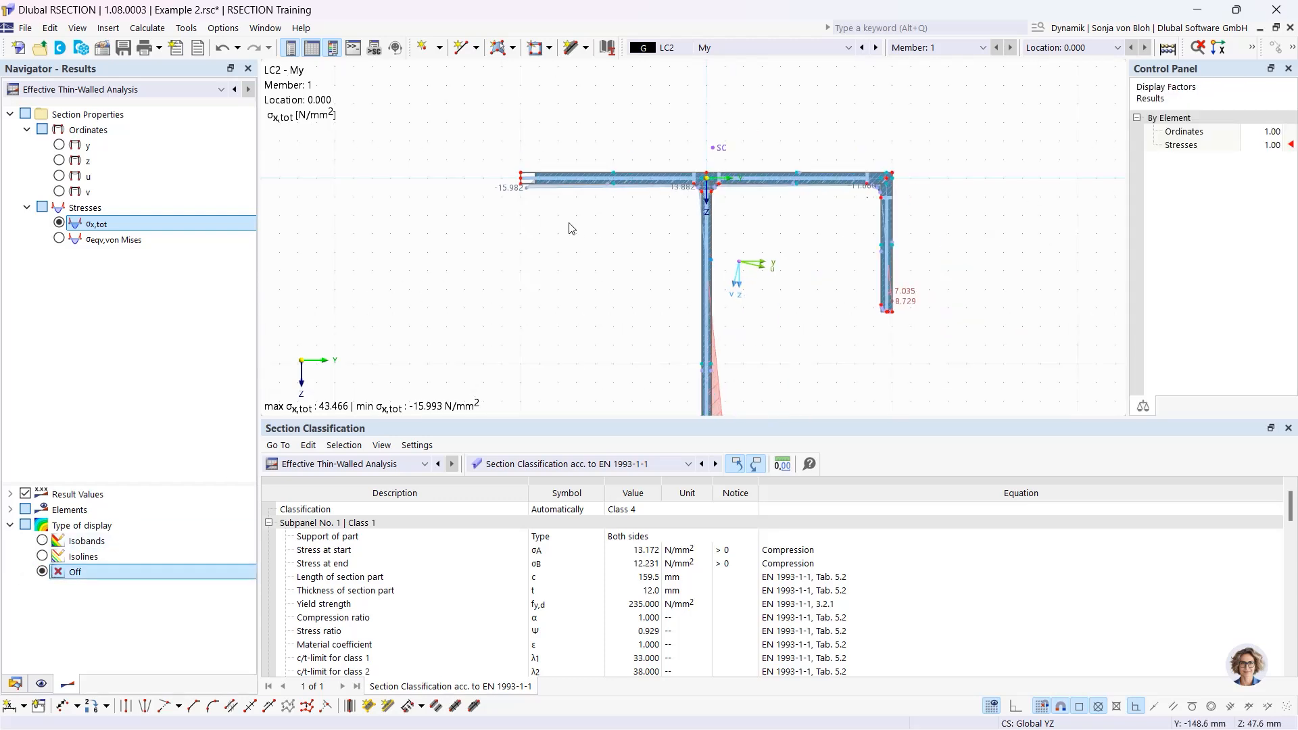
pyautogui.moveTo(550, 260); pyautogui.dragTo(570, 205, button='middle')
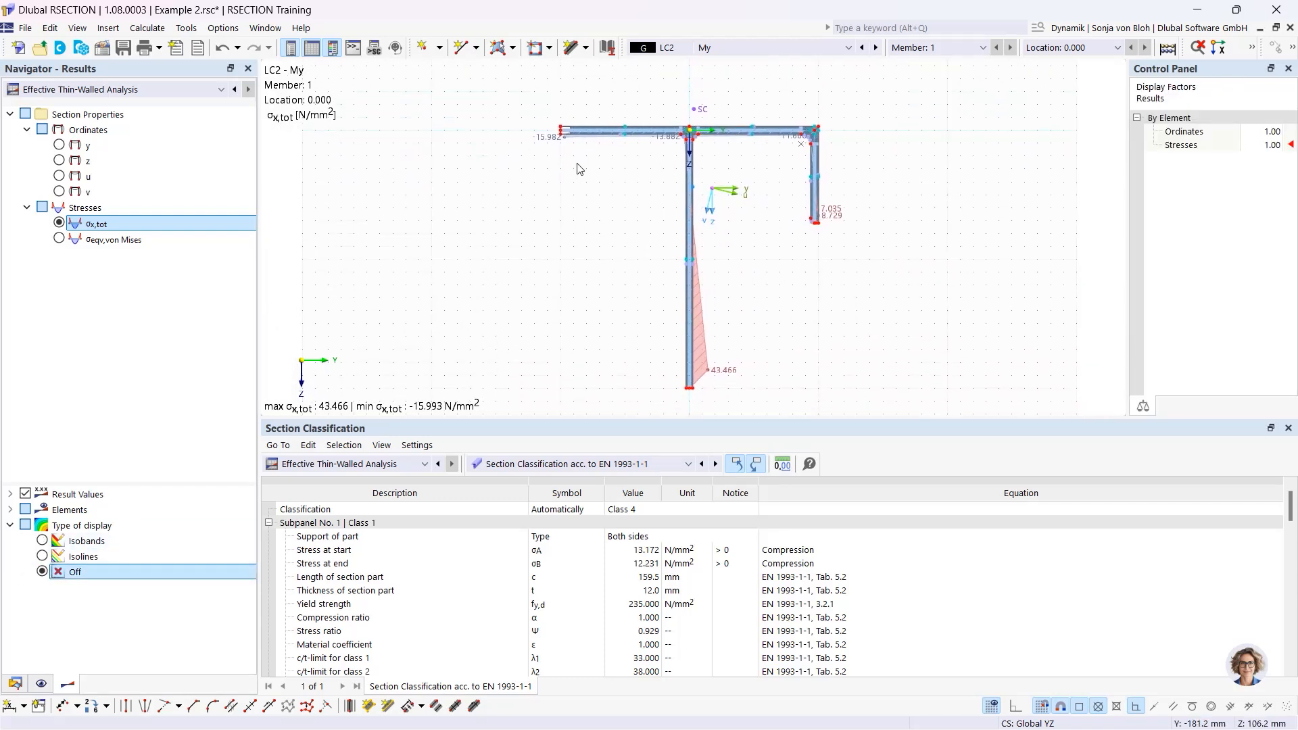
pyautogui.click(728, 46)
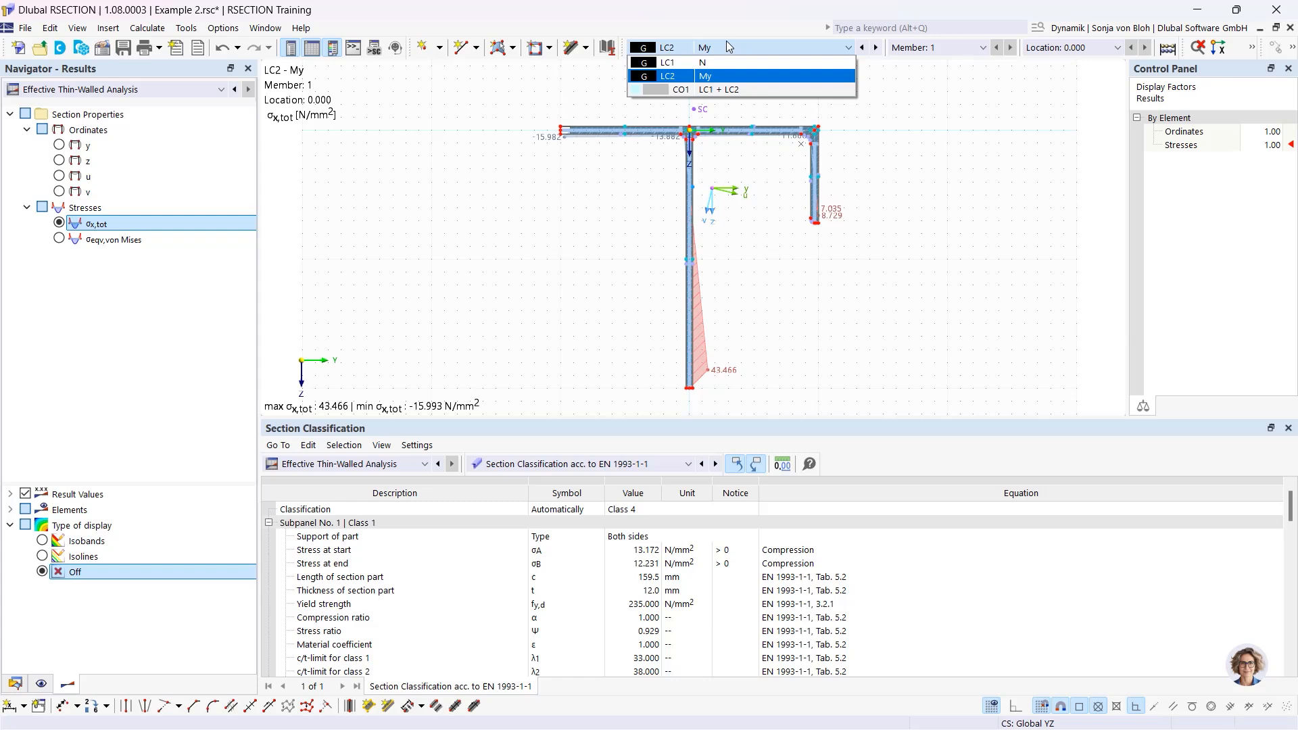
pyautogui.click(695, 90)
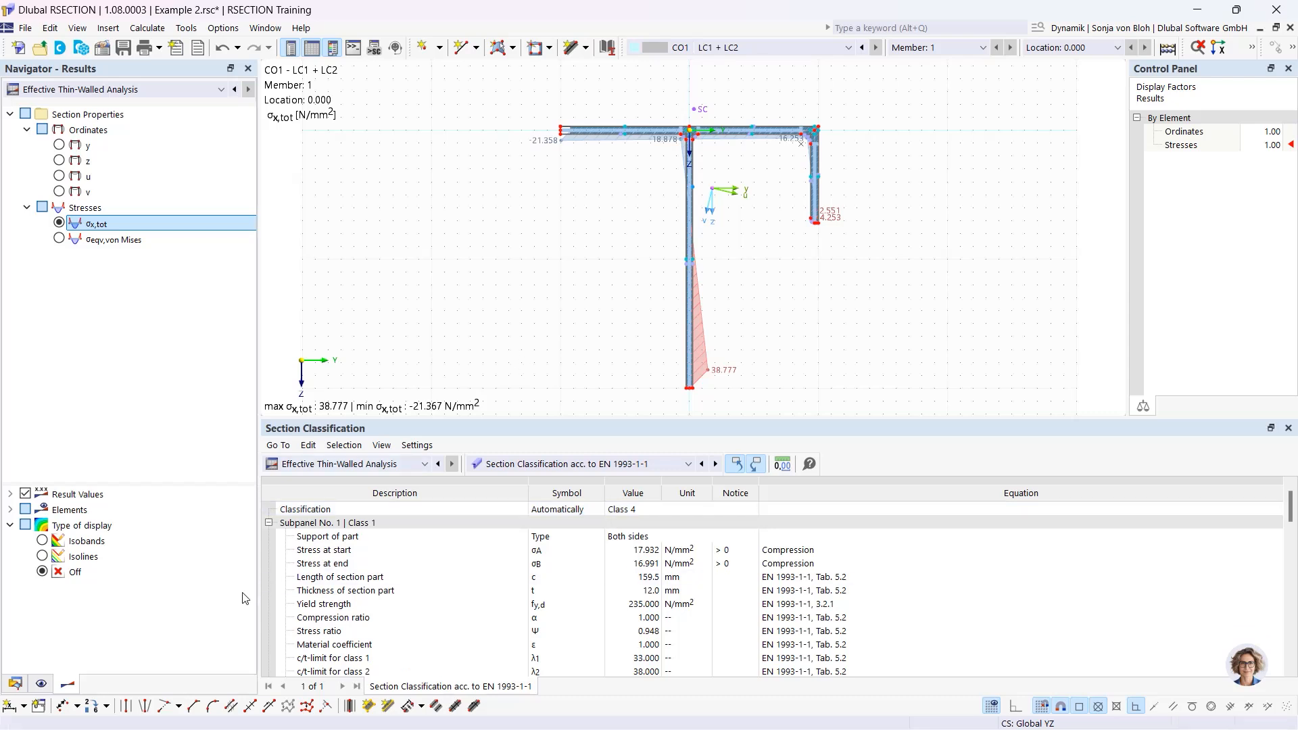
# Create and show a new printout report without the effective-section Stresses by Loading, by Material and by Stress Points.
pyautogui.click(14, 683)
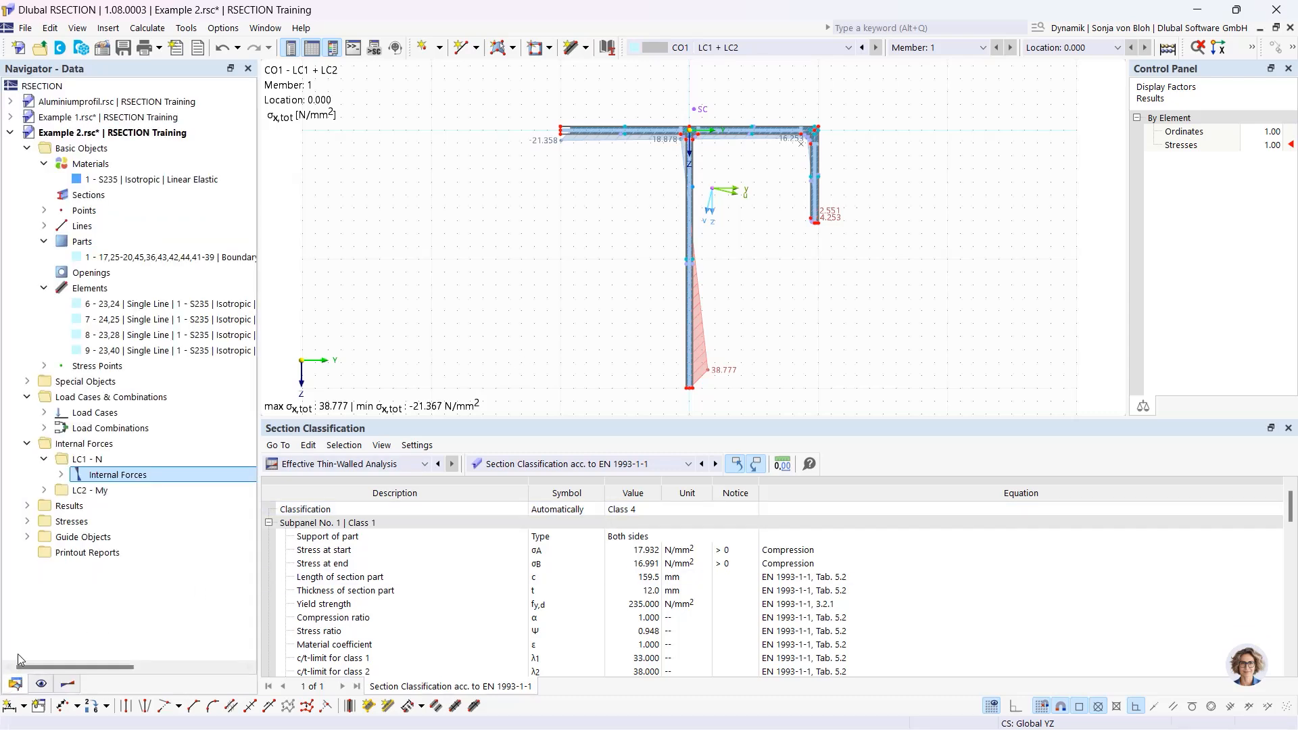
pyautogui.rightClick(75, 552)
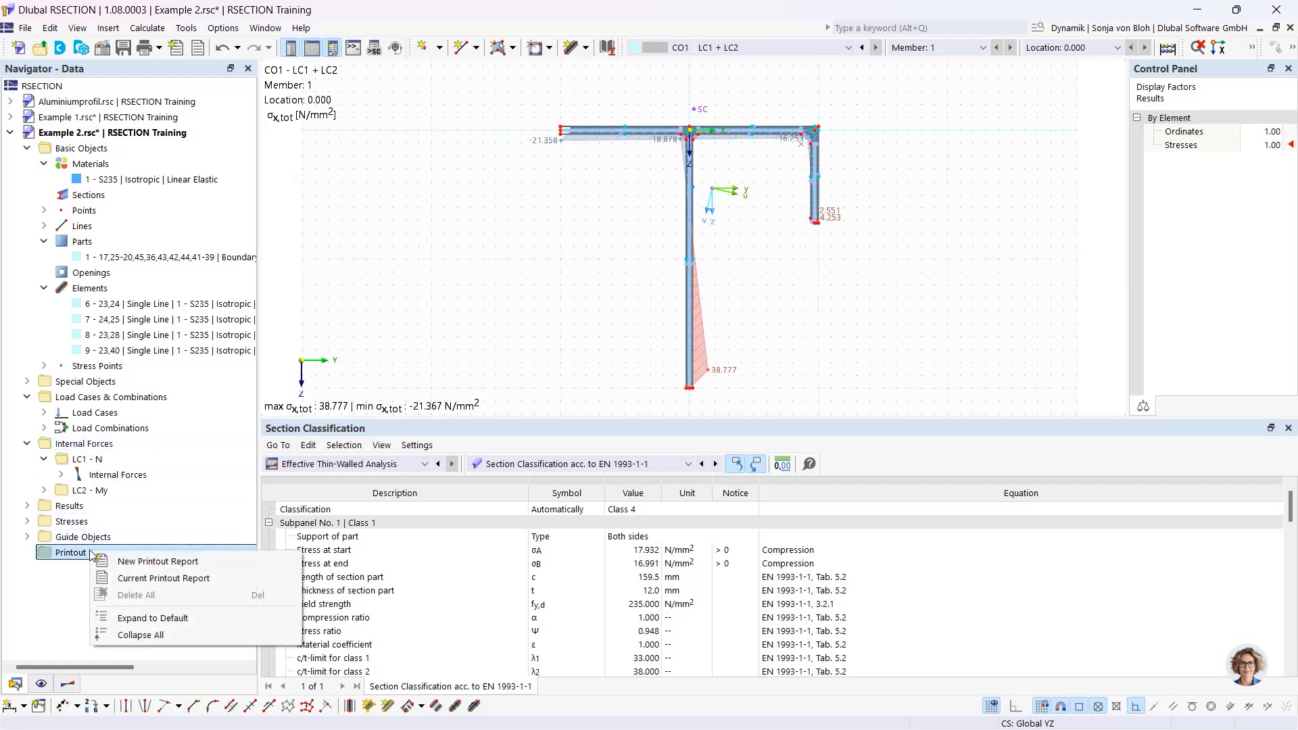
pyautogui.click(129, 567)
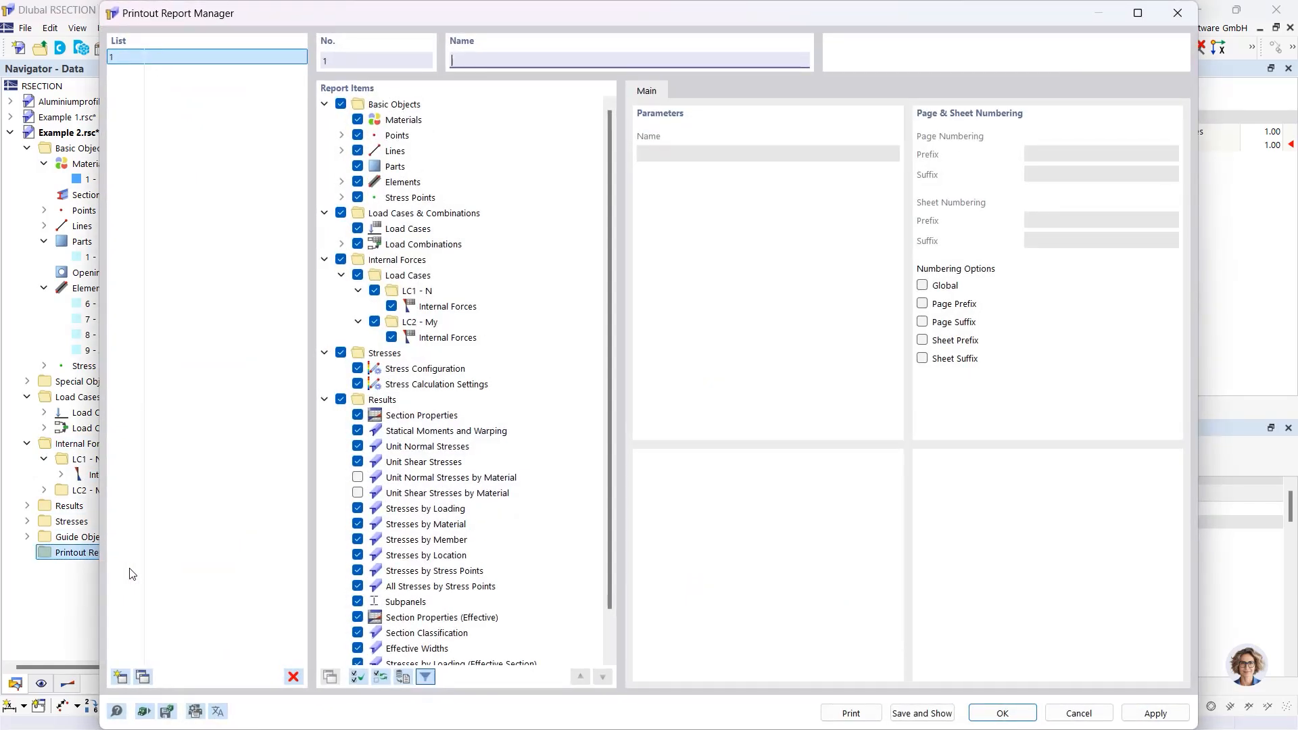
pyautogui.scroll(-1, 611, 403)
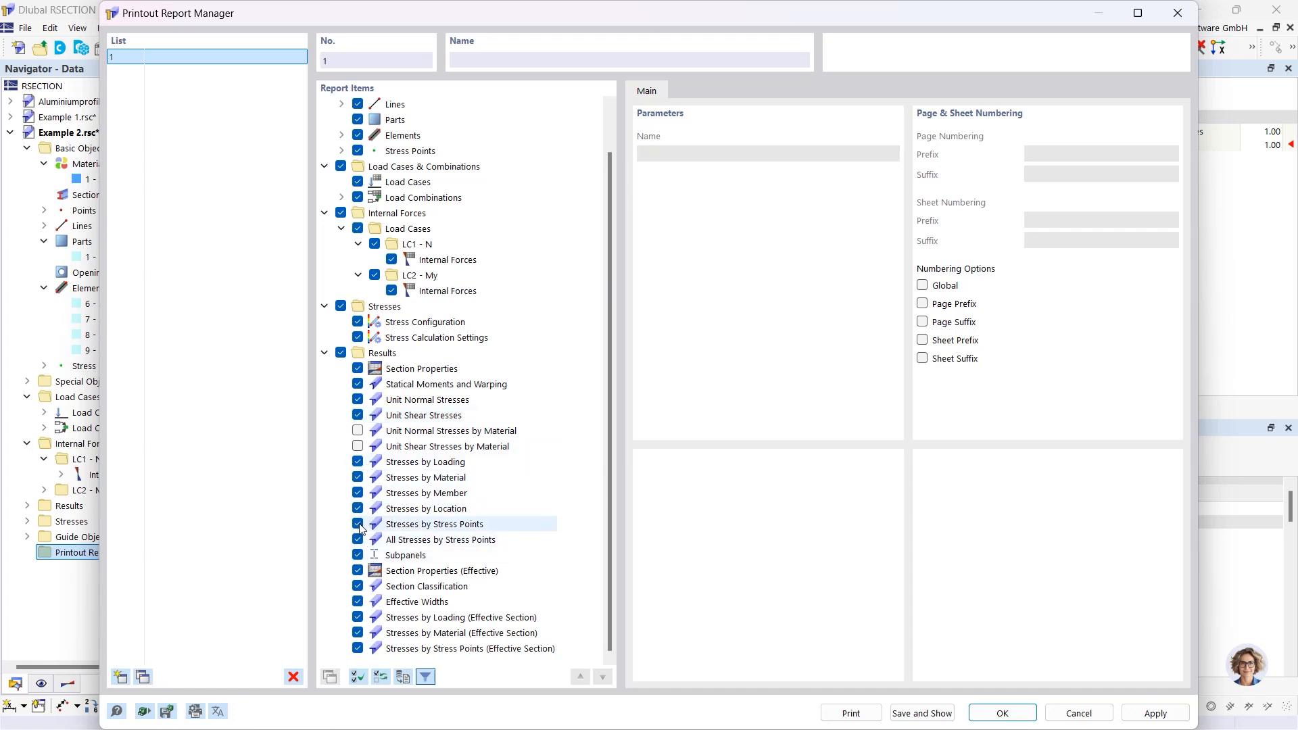
pyautogui.scroll(1, 371, 640)
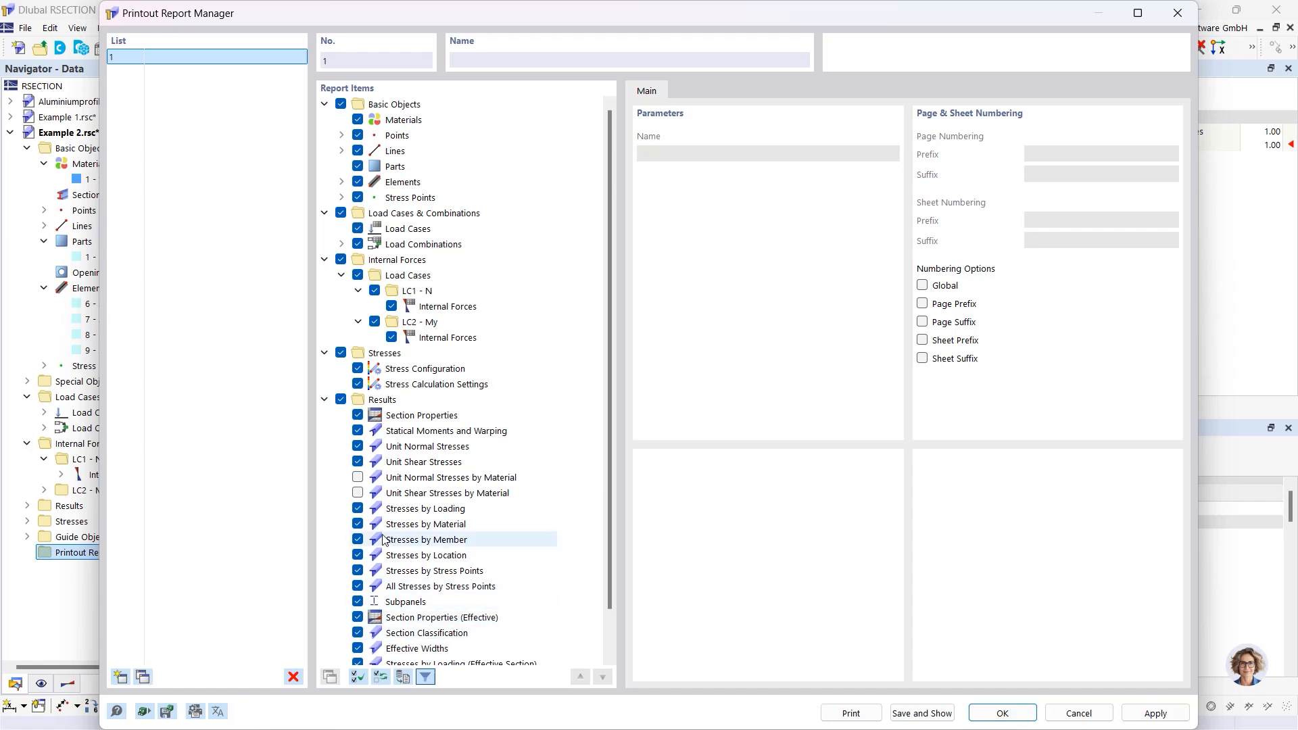
pyautogui.scroll(-1, 376, 539)
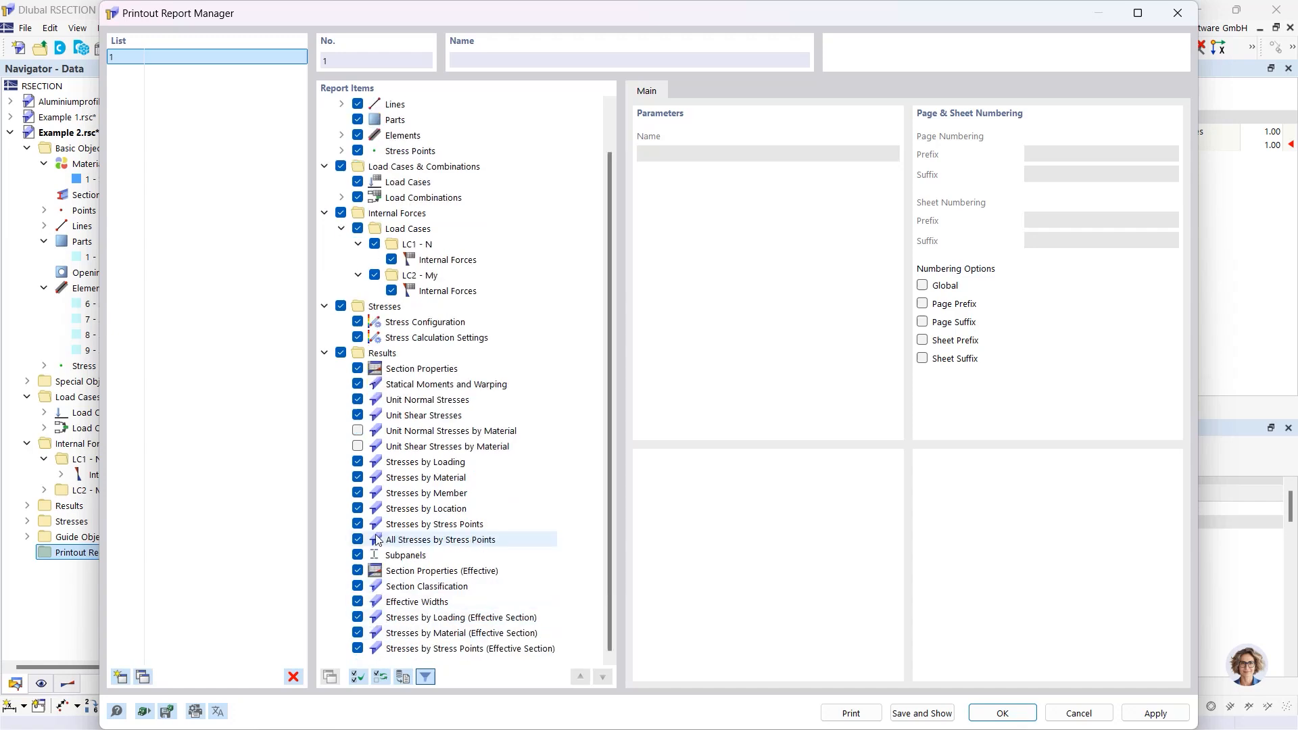
pyautogui.click(358, 617)
pyautogui.click(357, 632)
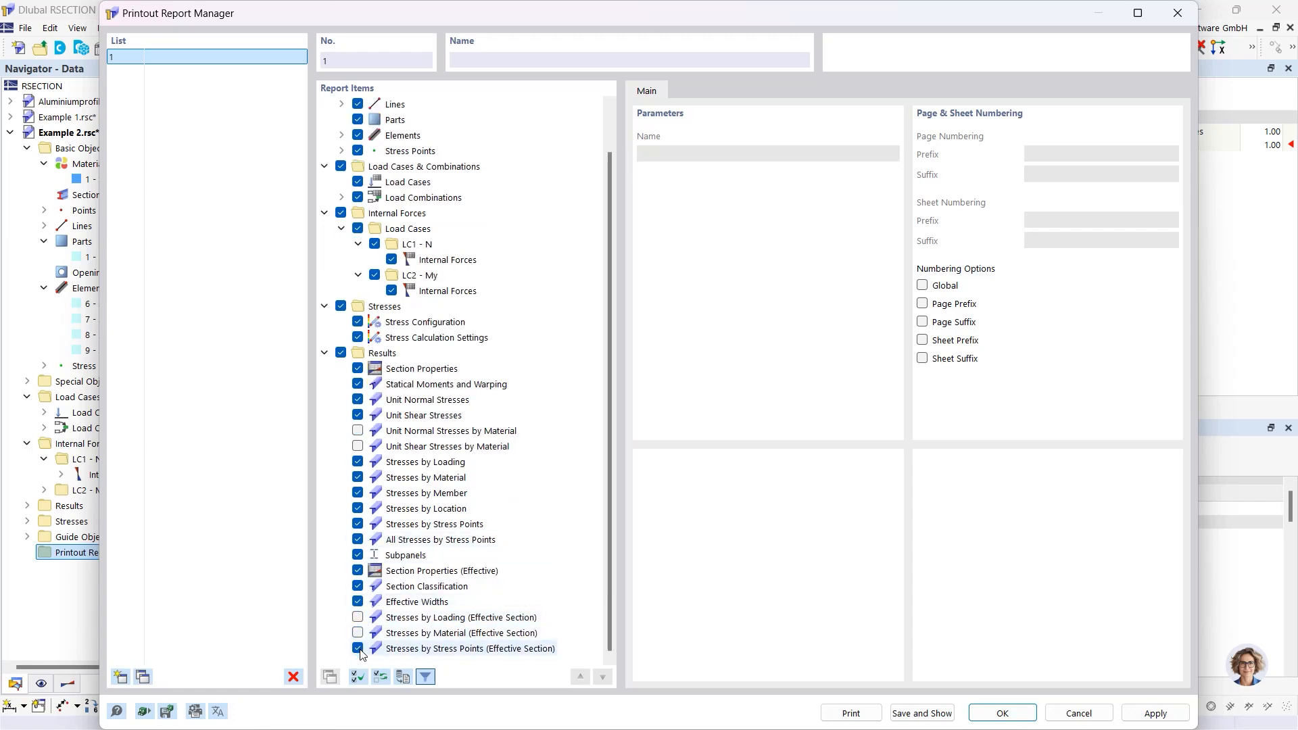
pyautogui.click(357, 648)
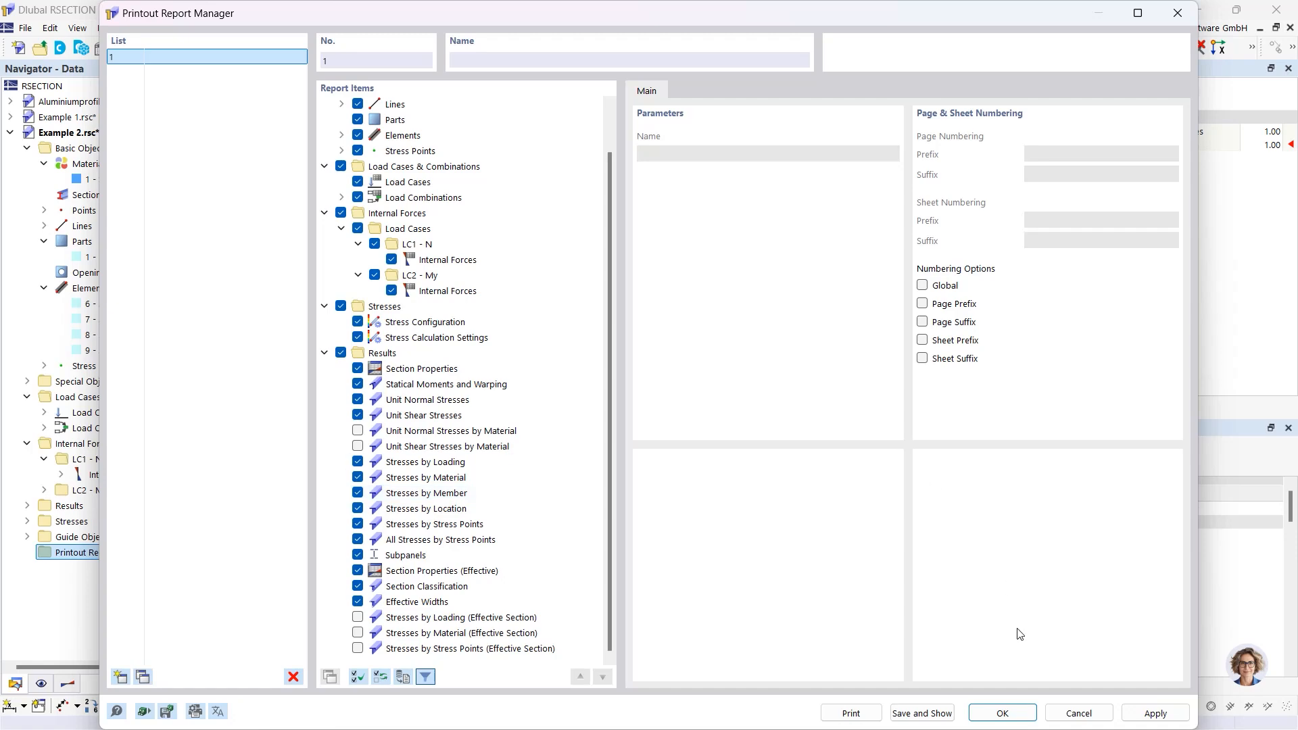
pyautogui.click(922, 713)
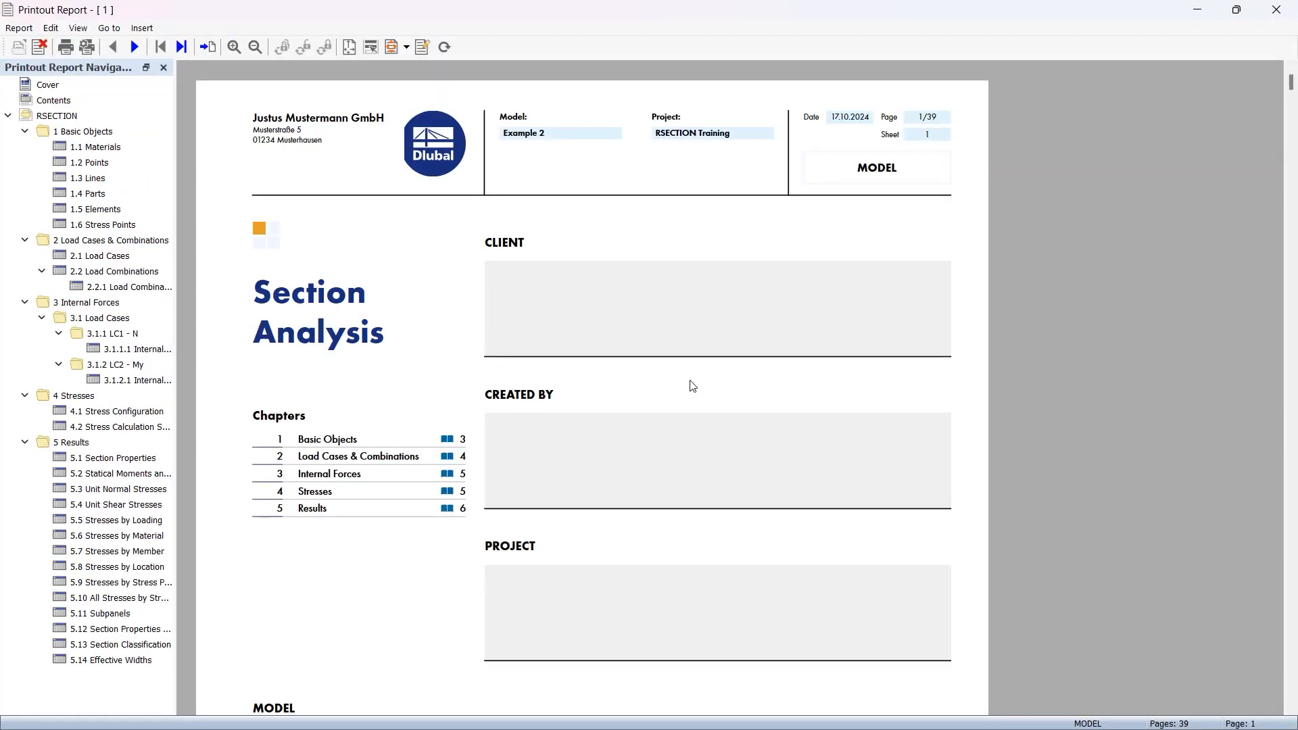
# Review the printout report from the cover page and contents to the Stresses by Loading and Stresses by Stress Points results.
pyautogui.scroll(-12, 692, 386)
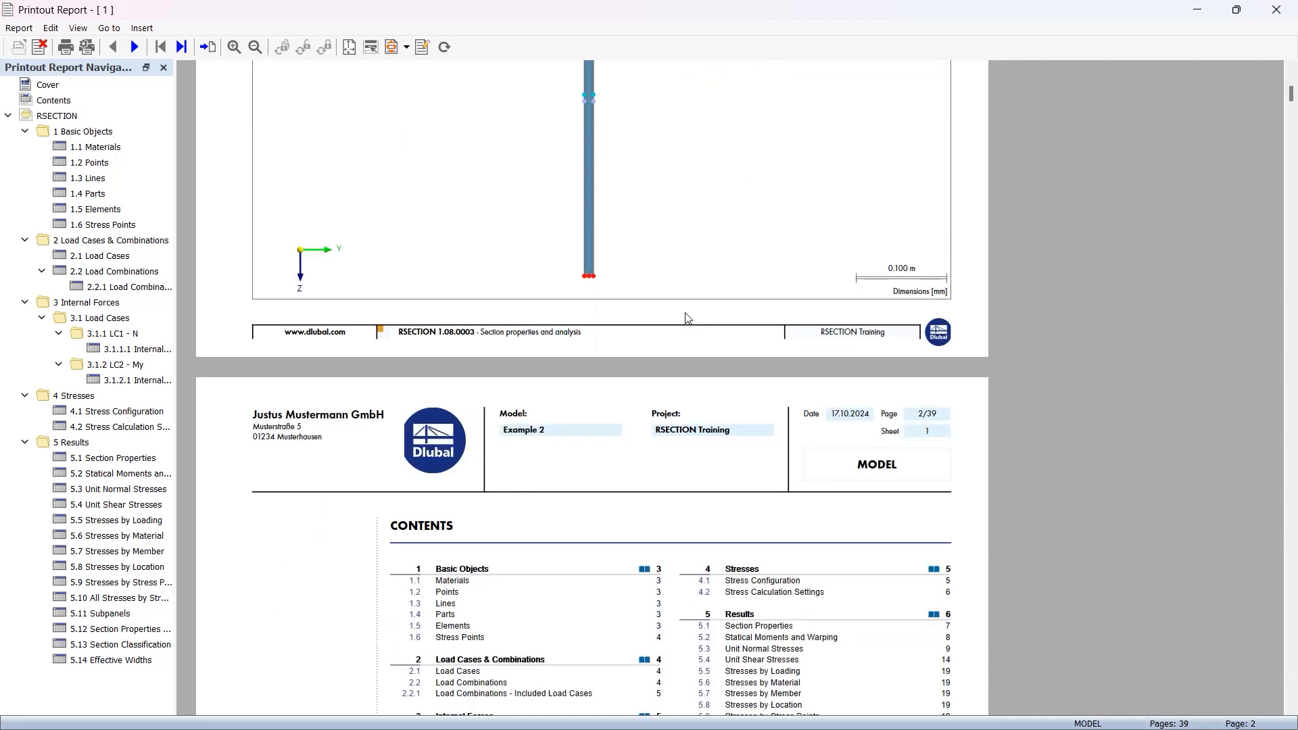
pyautogui.scroll(-6, 688, 318)
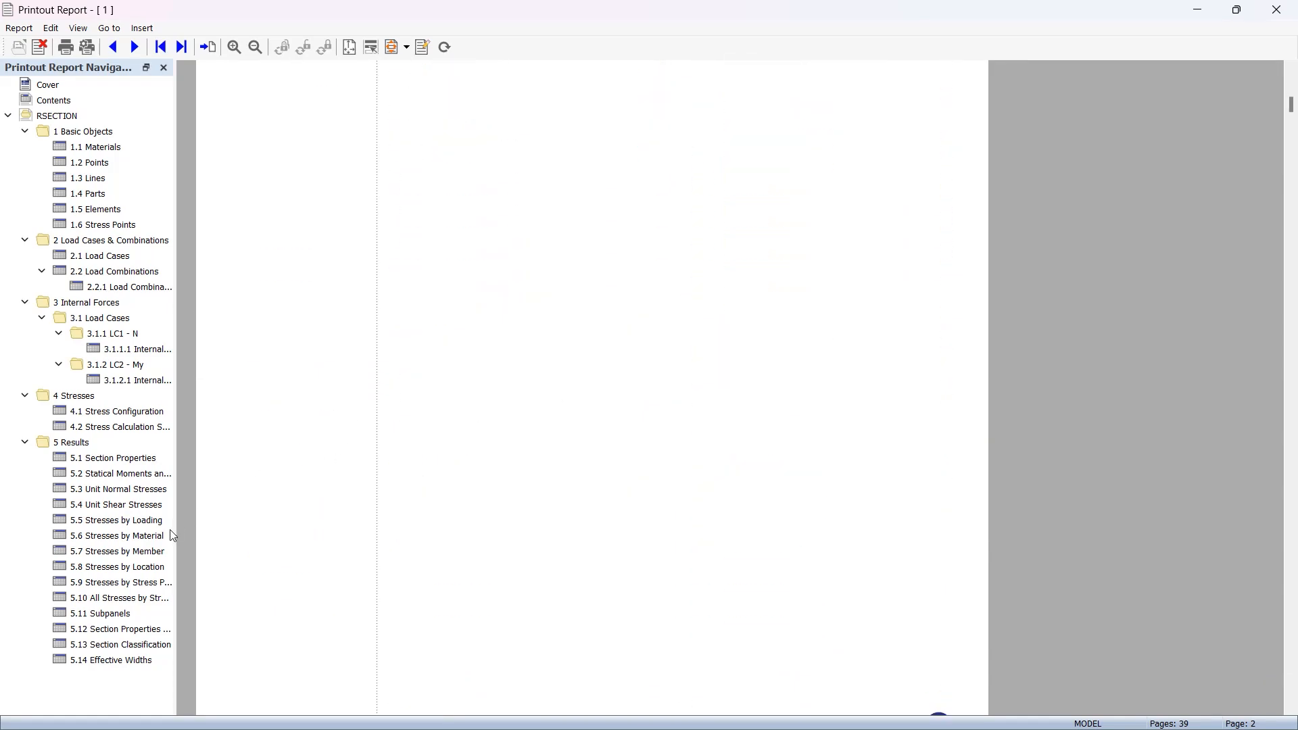
pyautogui.click(111, 519)
pyautogui.scroll(-5, 564, 480)
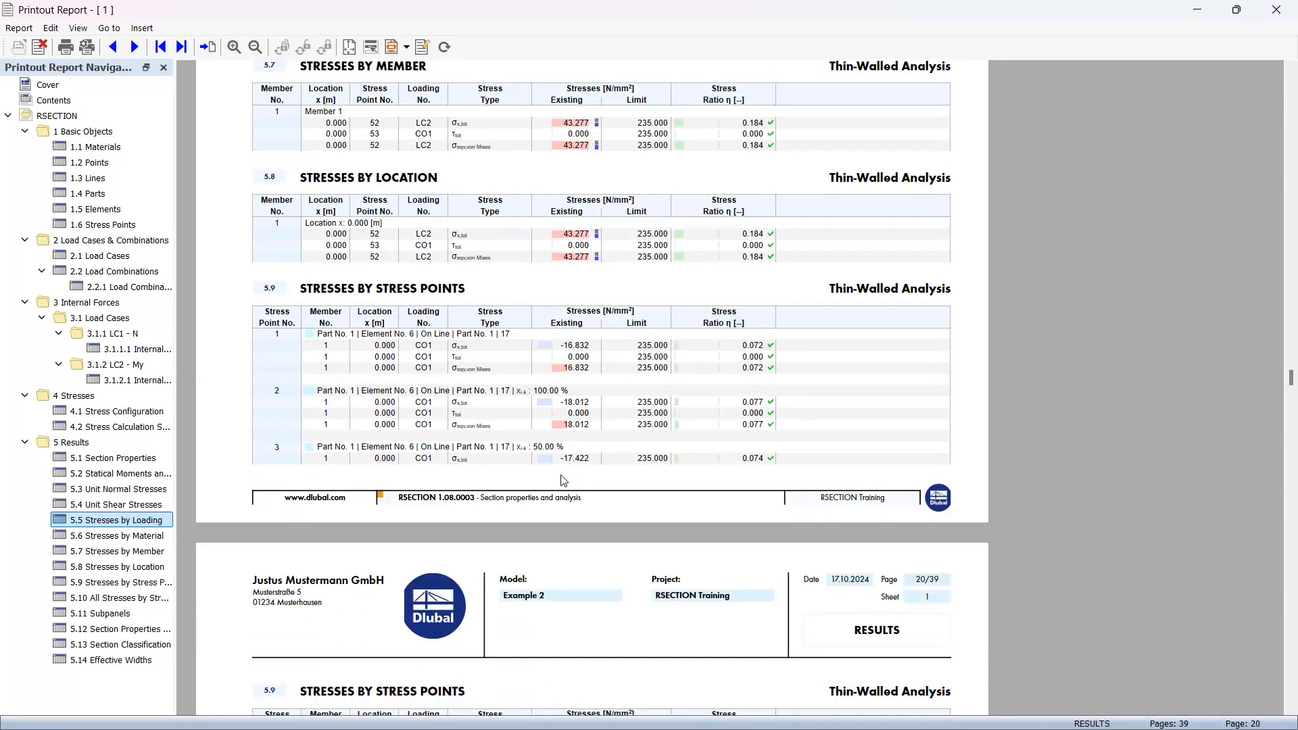
pyautogui.scroll(-10, 564, 481)
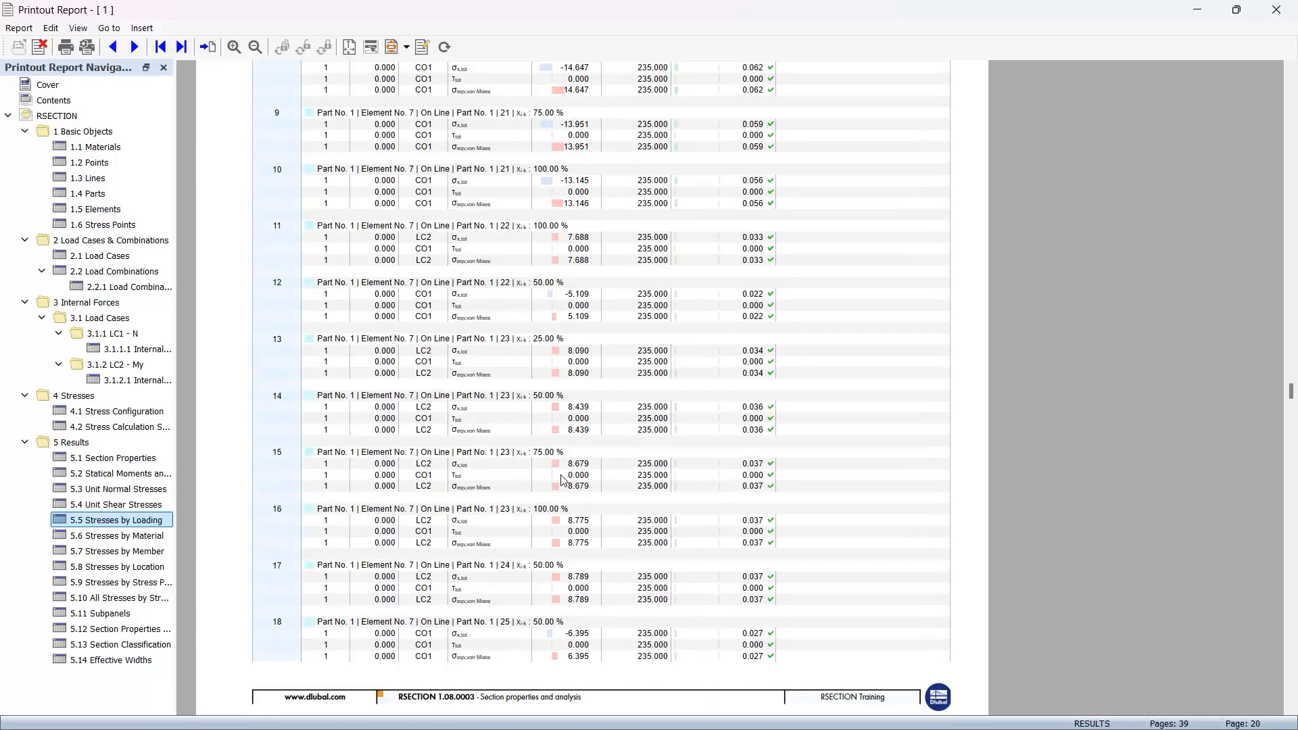
pyautogui.scroll(-10, 564, 481)
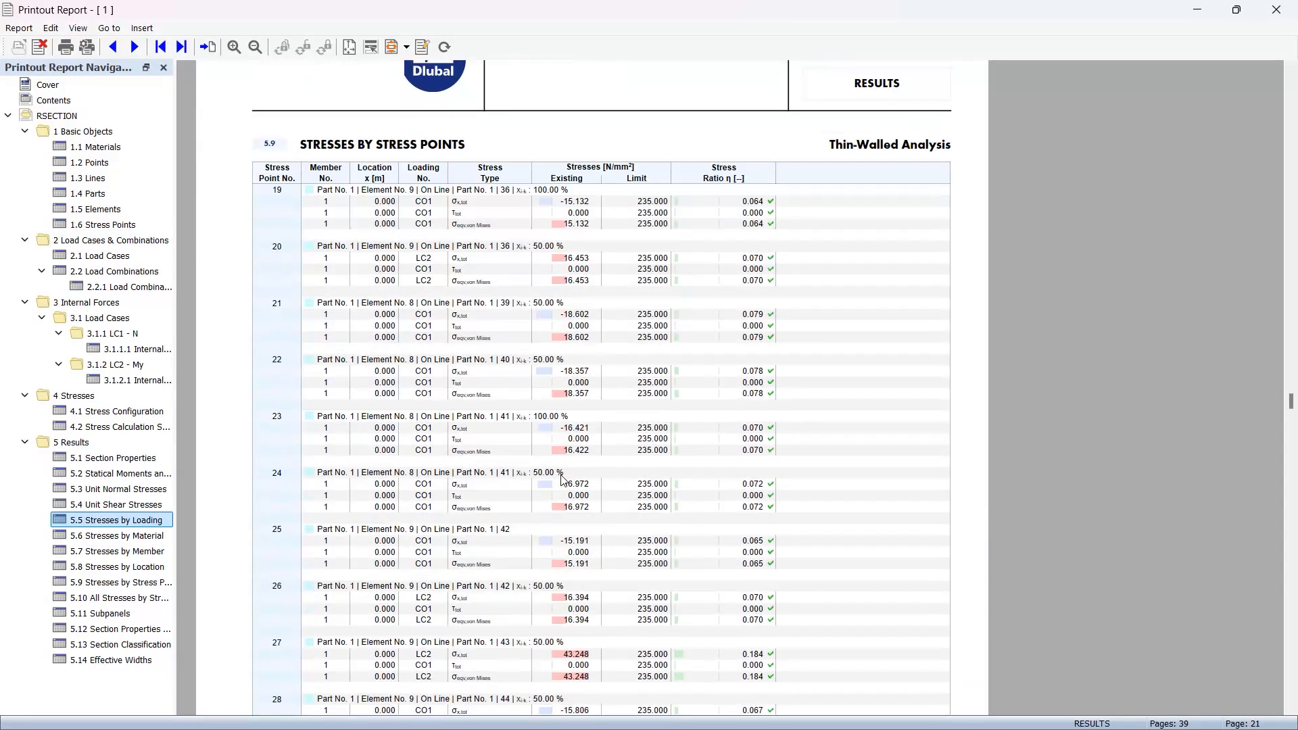
pyautogui.scroll(-5, 561, 477)
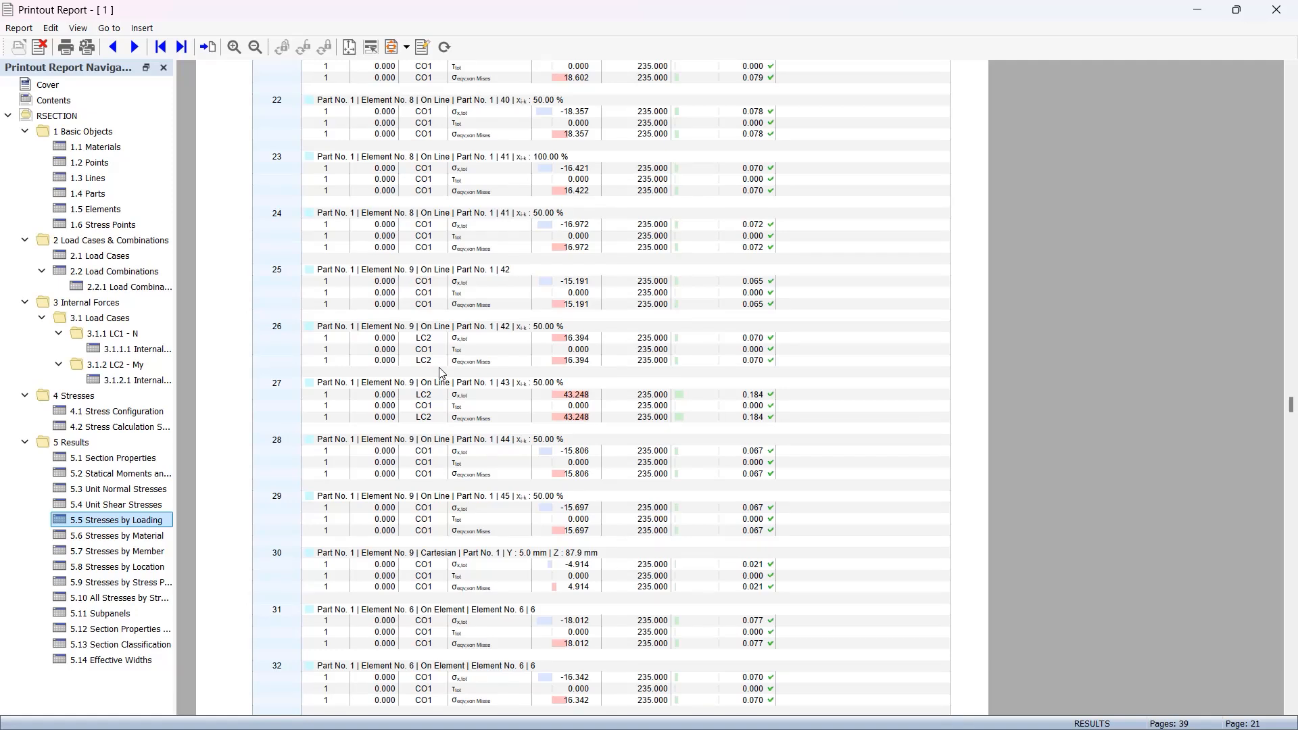
# Minimize the printout report and shrink the Section Classification table to enlarge the graphic area around the whole section.
pyautogui.click(1197, 9)
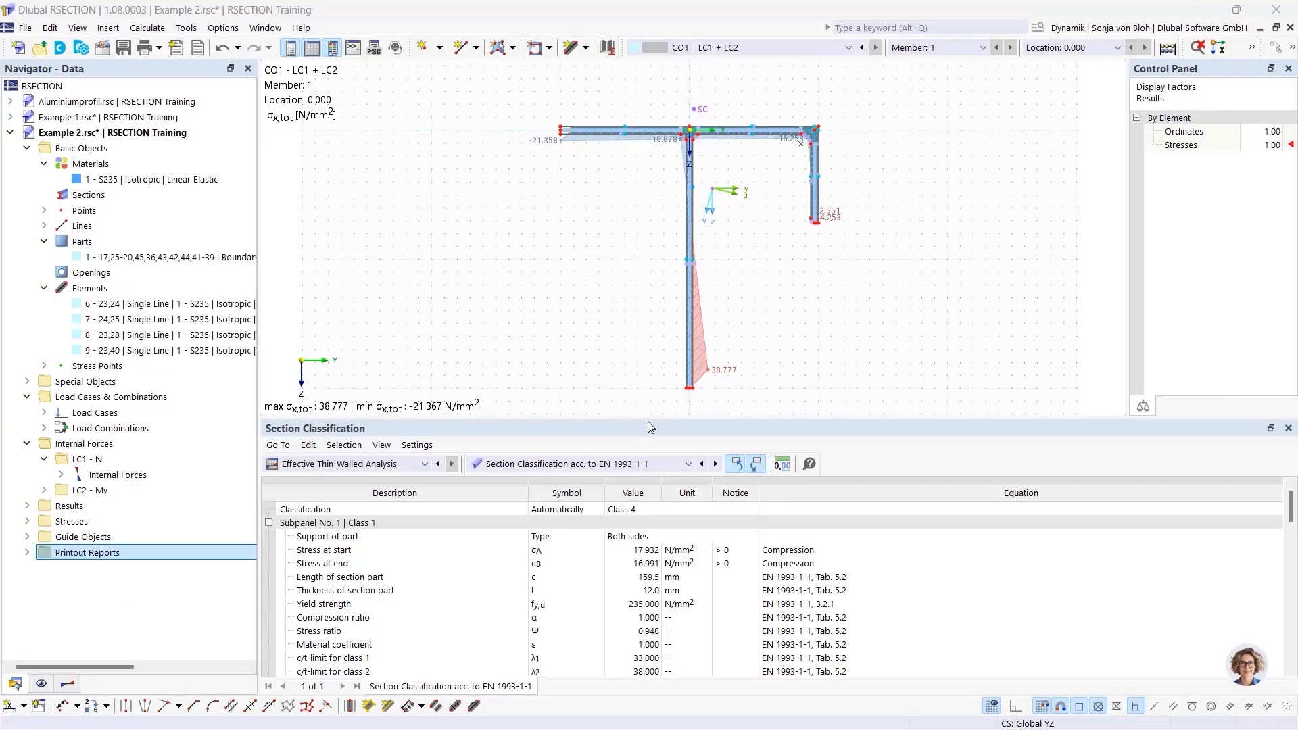
pyautogui.moveTo(647, 426); pyautogui.dragTo(650, 565)
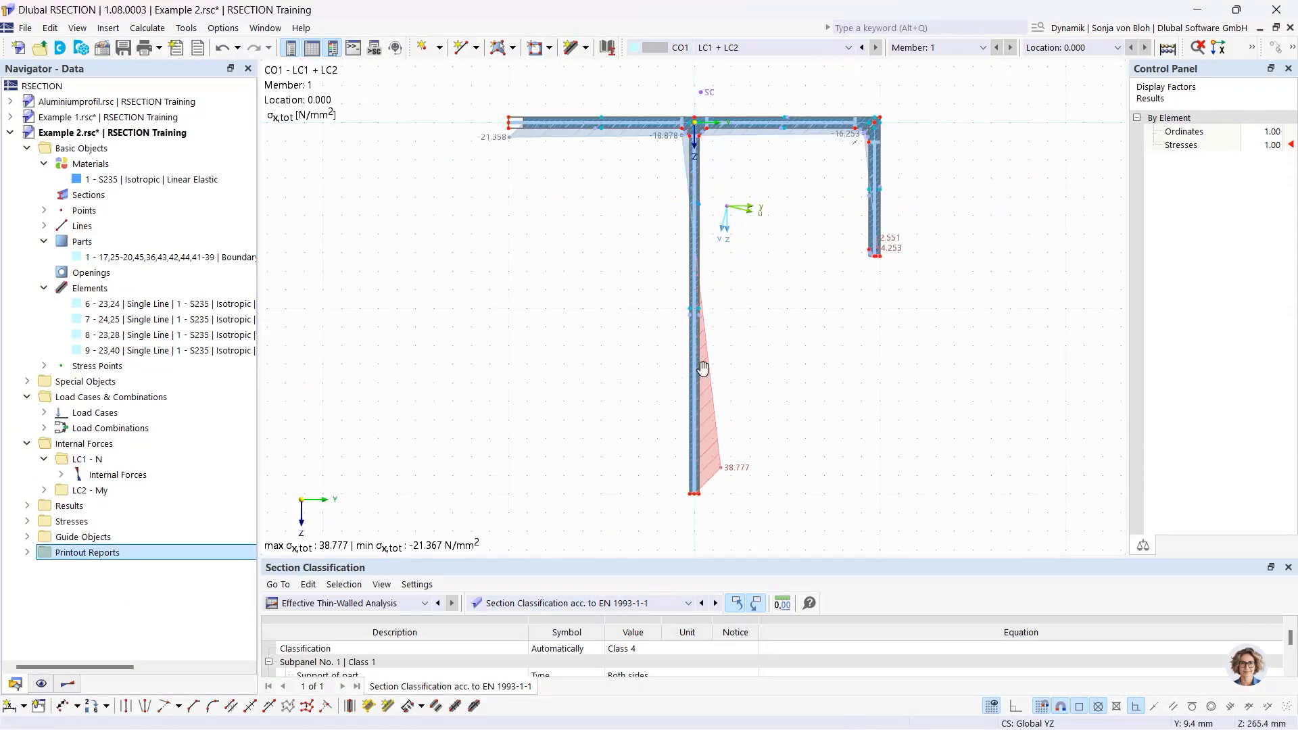
pyautogui.moveTo(703, 369); pyautogui.dragTo(642, 375, button='middle')
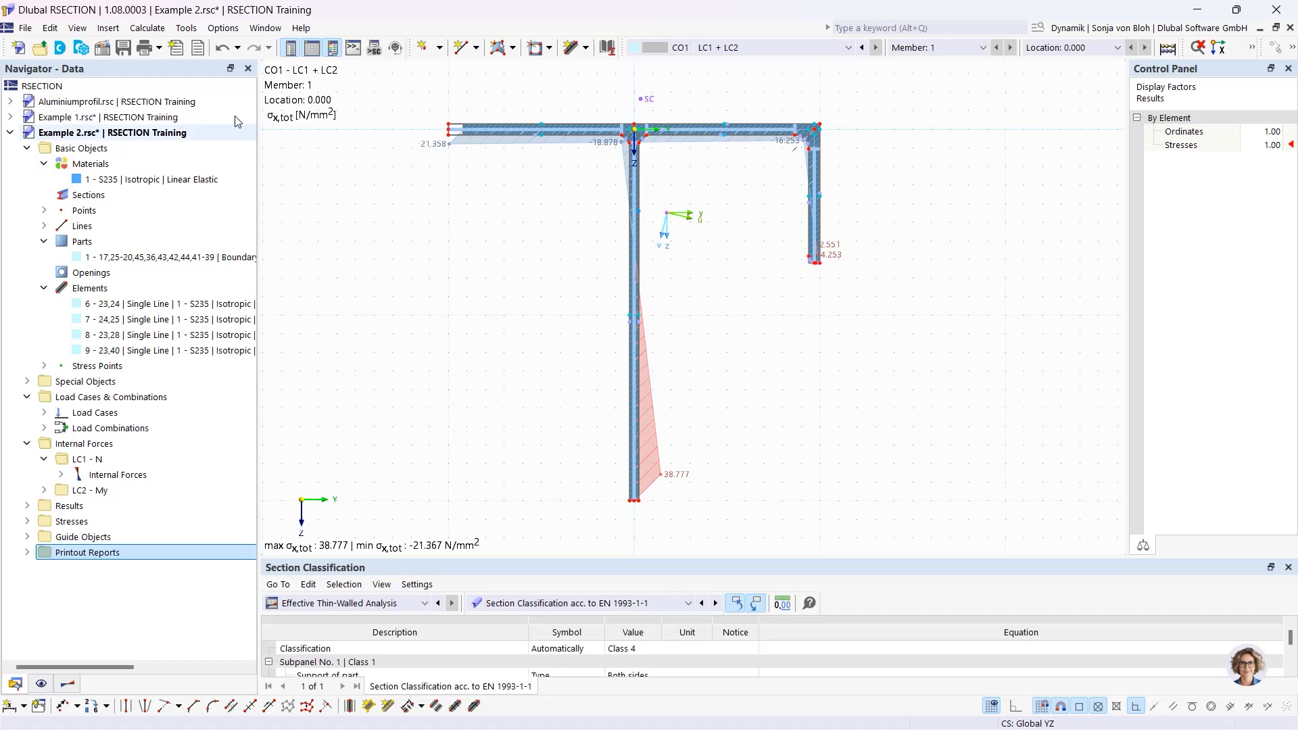
# Send the CO1 total normal stress graphic to printout report 1 as a window-filling picture, then save and show the report.
pyautogui.click(159, 49)
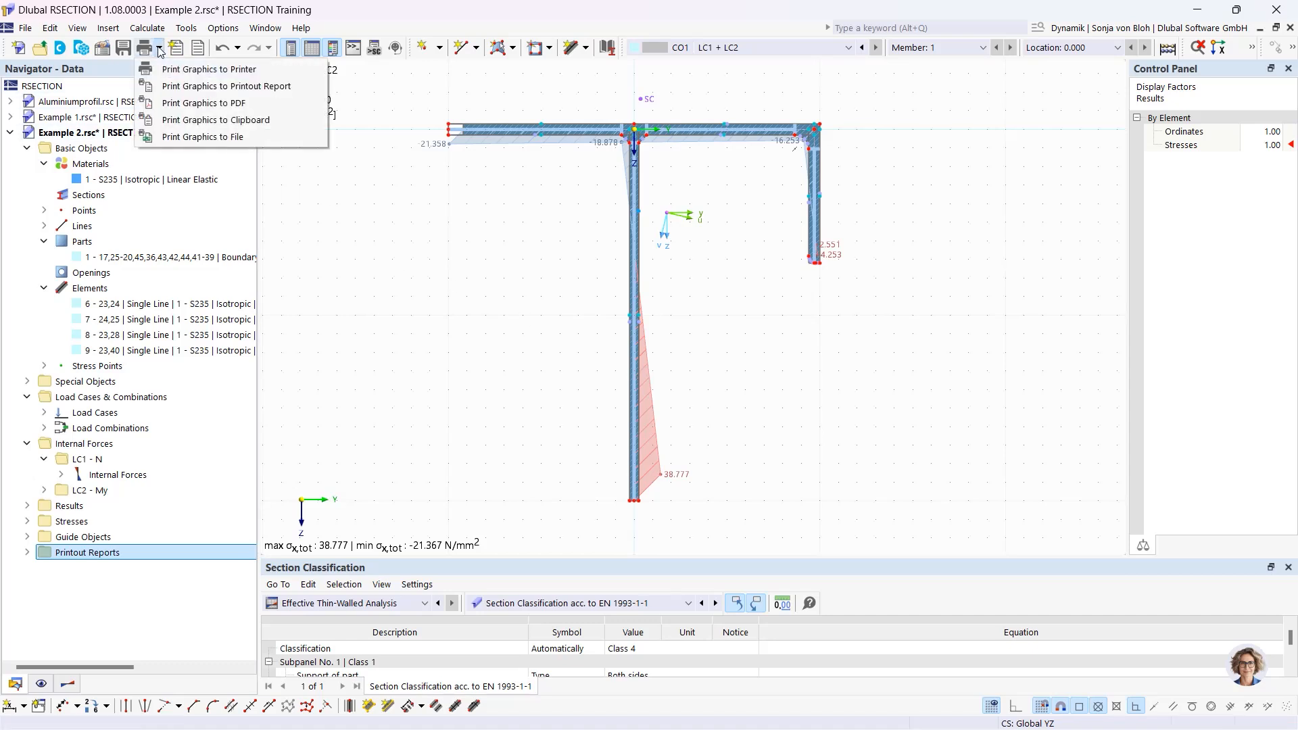
pyautogui.click(201, 88)
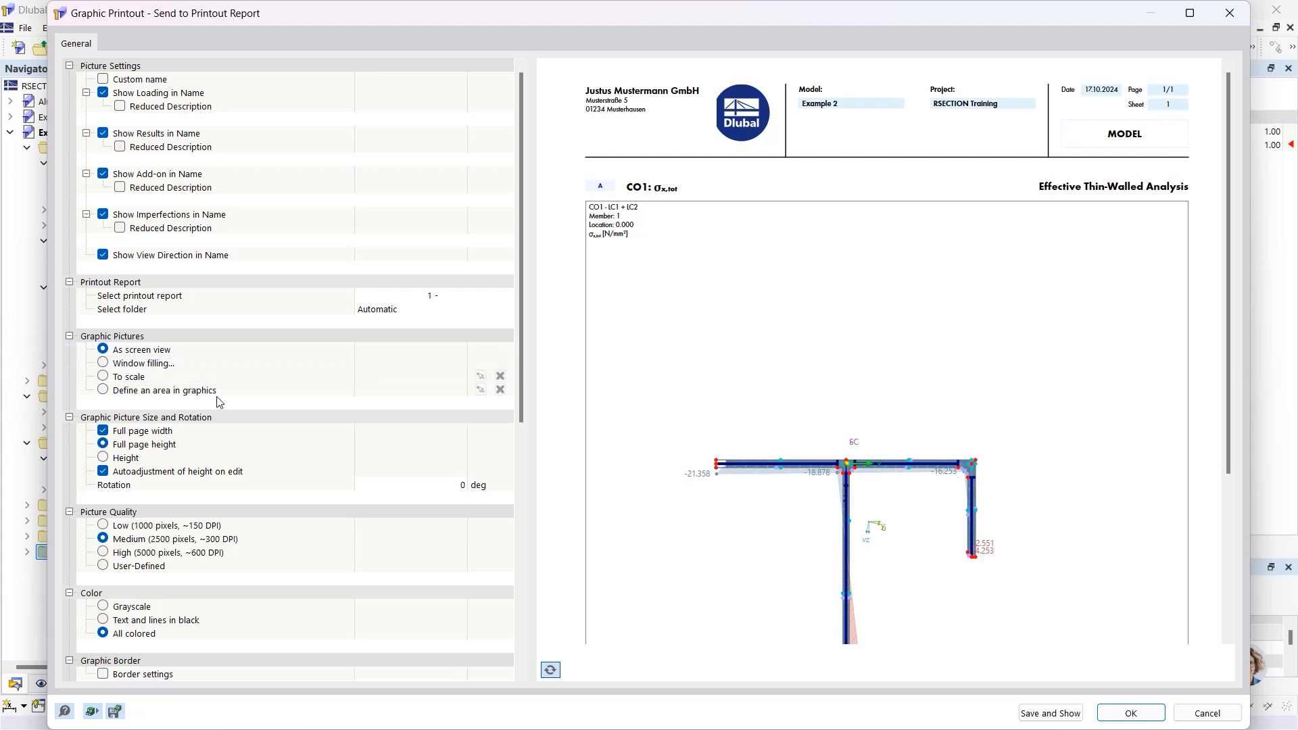
pyautogui.click(103, 365)
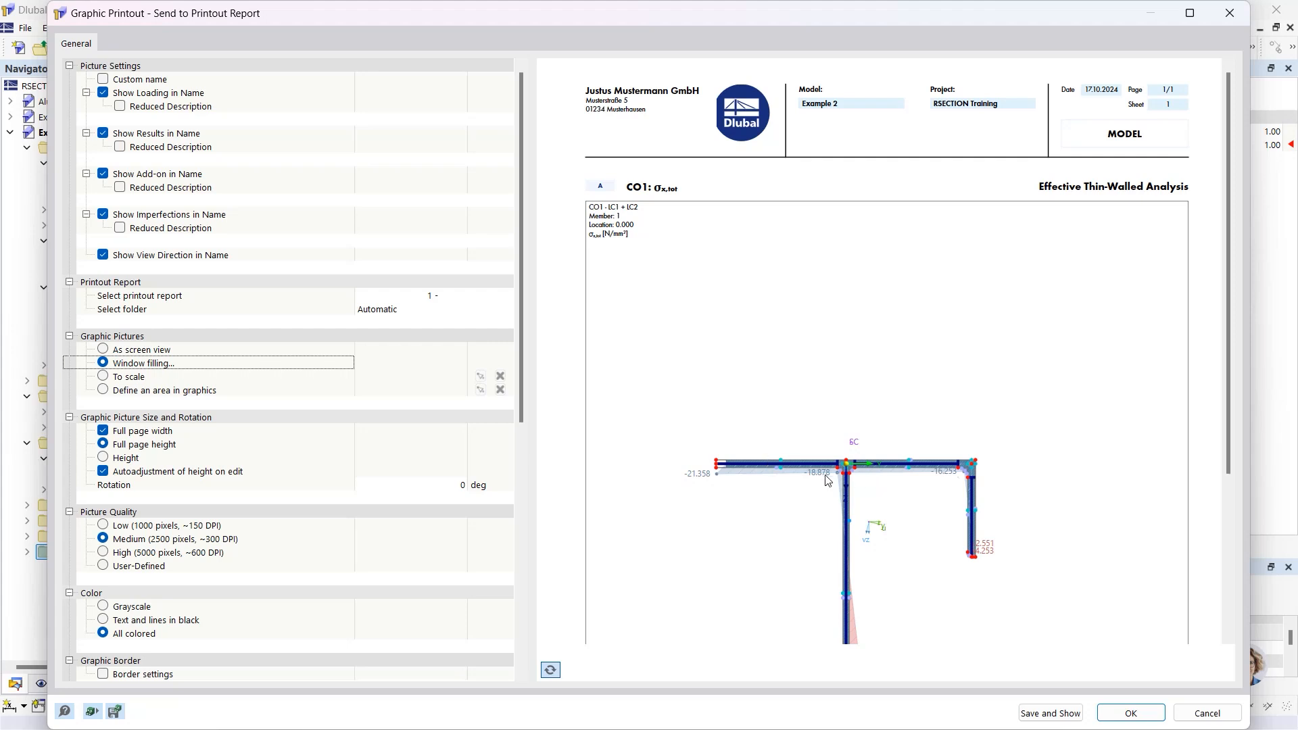
pyautogui.scroll(-1, 858, 430)
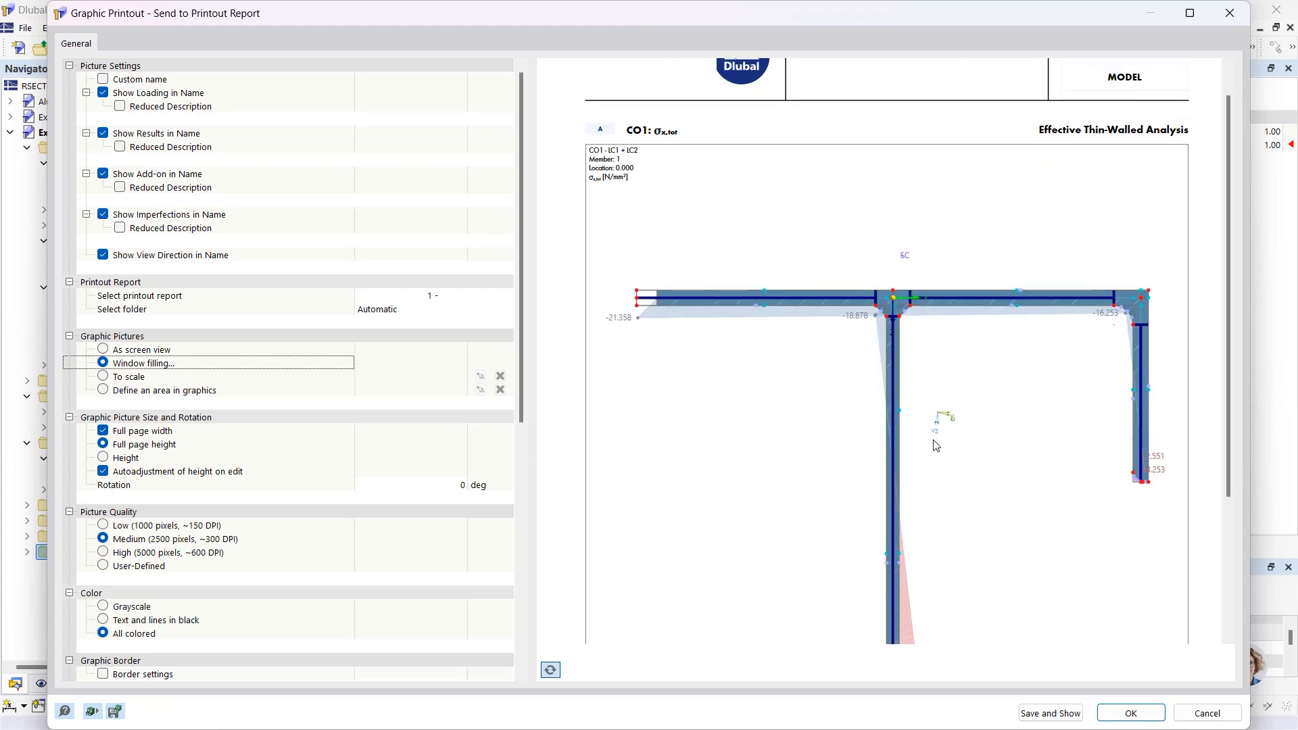
pyautogui.scroll(-2, 935, 439)
pyautogui.scroll(1, 955, 419)
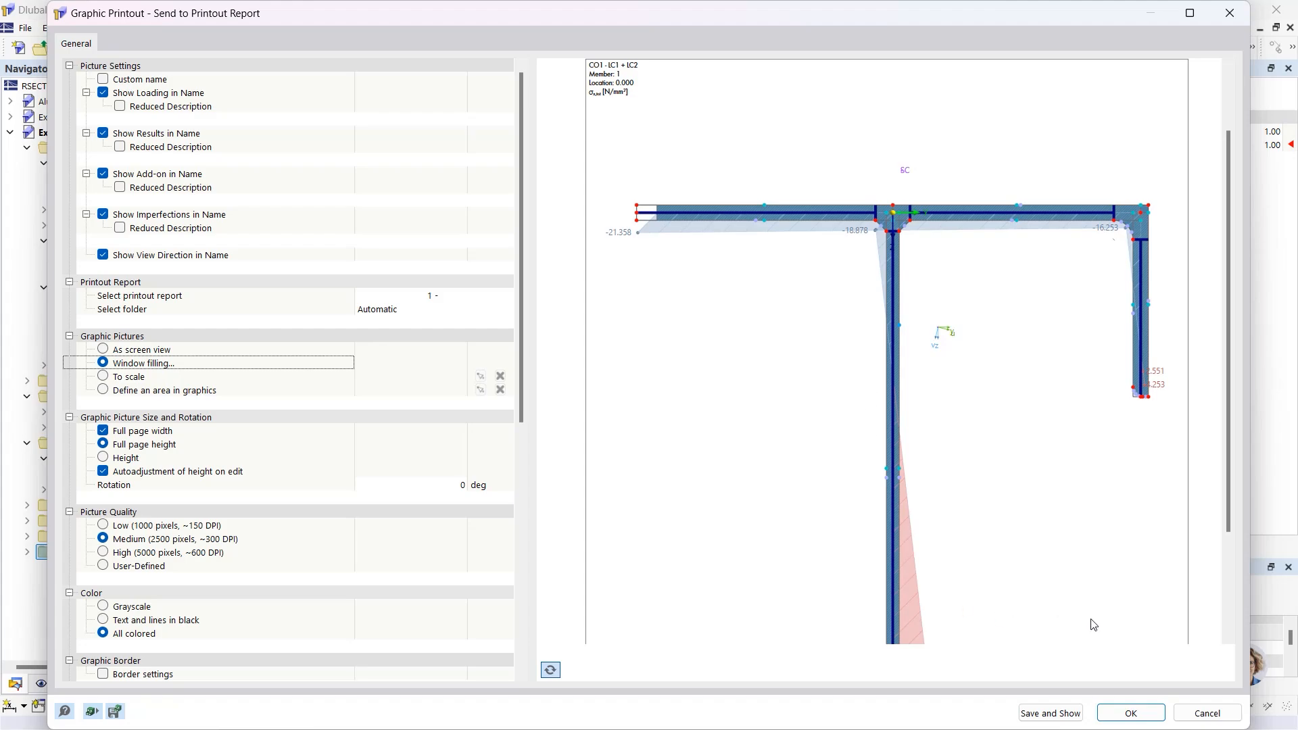
pyautogui.click(1049, 714)
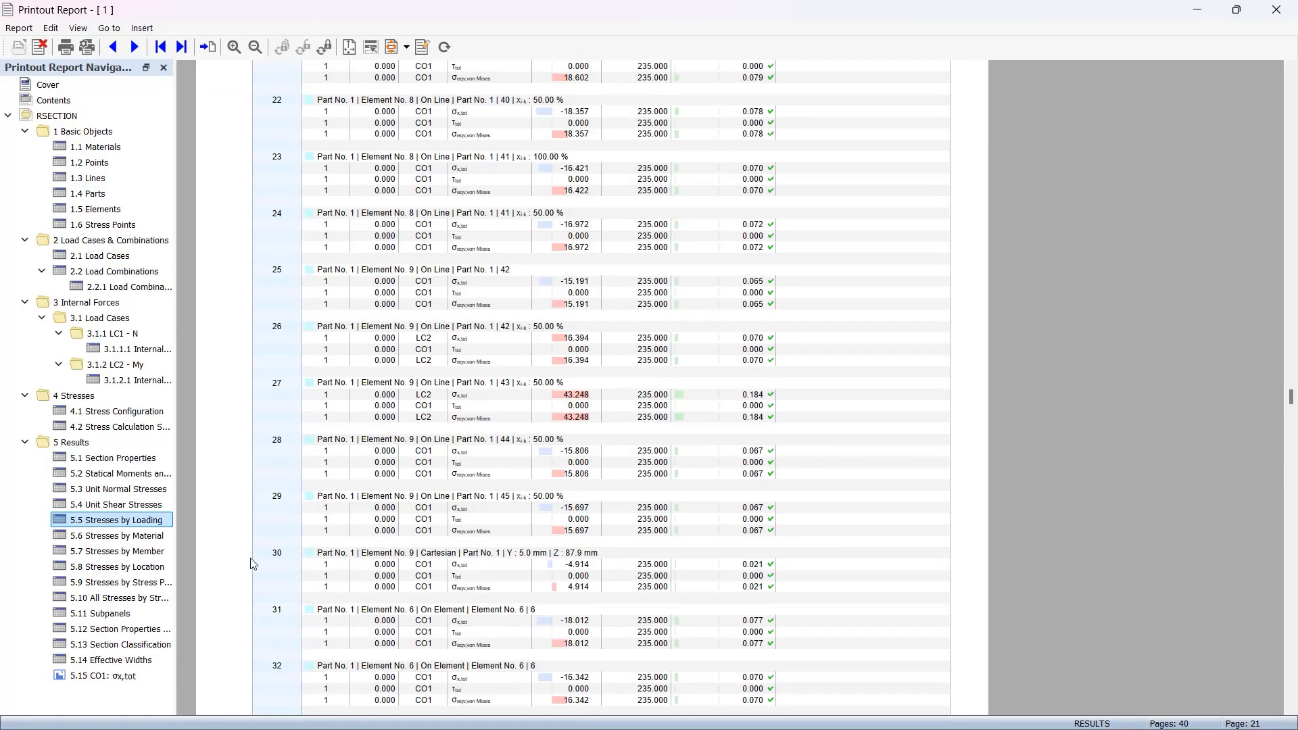
# Review the CO1 σx,tot graphic page in the printout report and close the report.
pyautogui.click(112, 677)
pyautogui.scroll(-5, 591, 428)
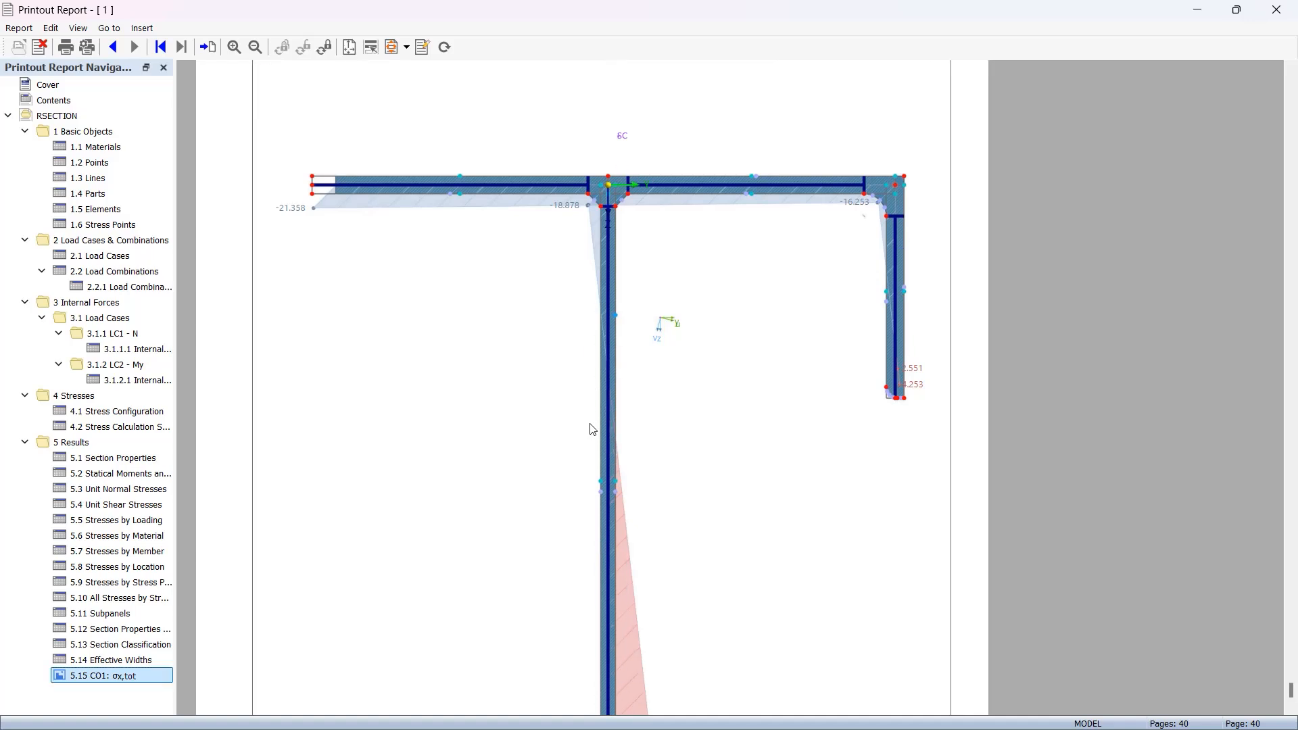
pyautogui.scroll(8, 591, 427)
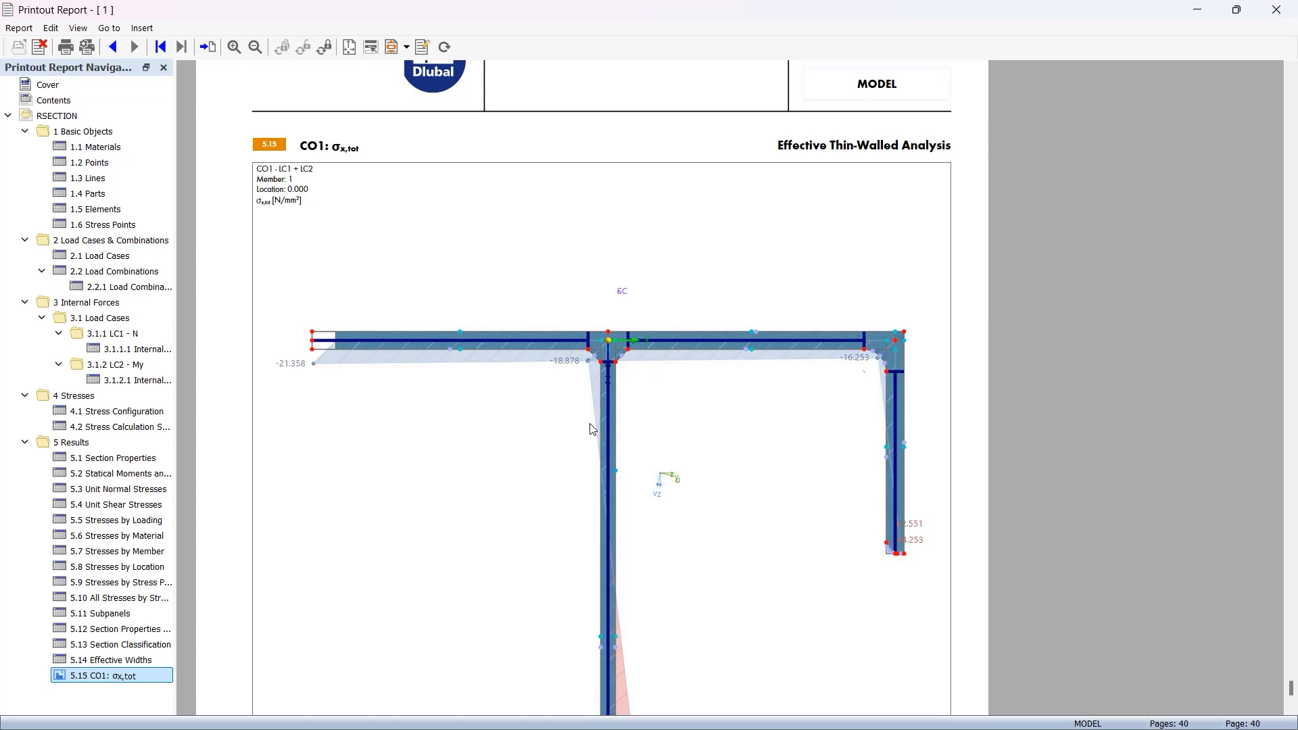
pyautogui.scroll(-1, 590, 429)
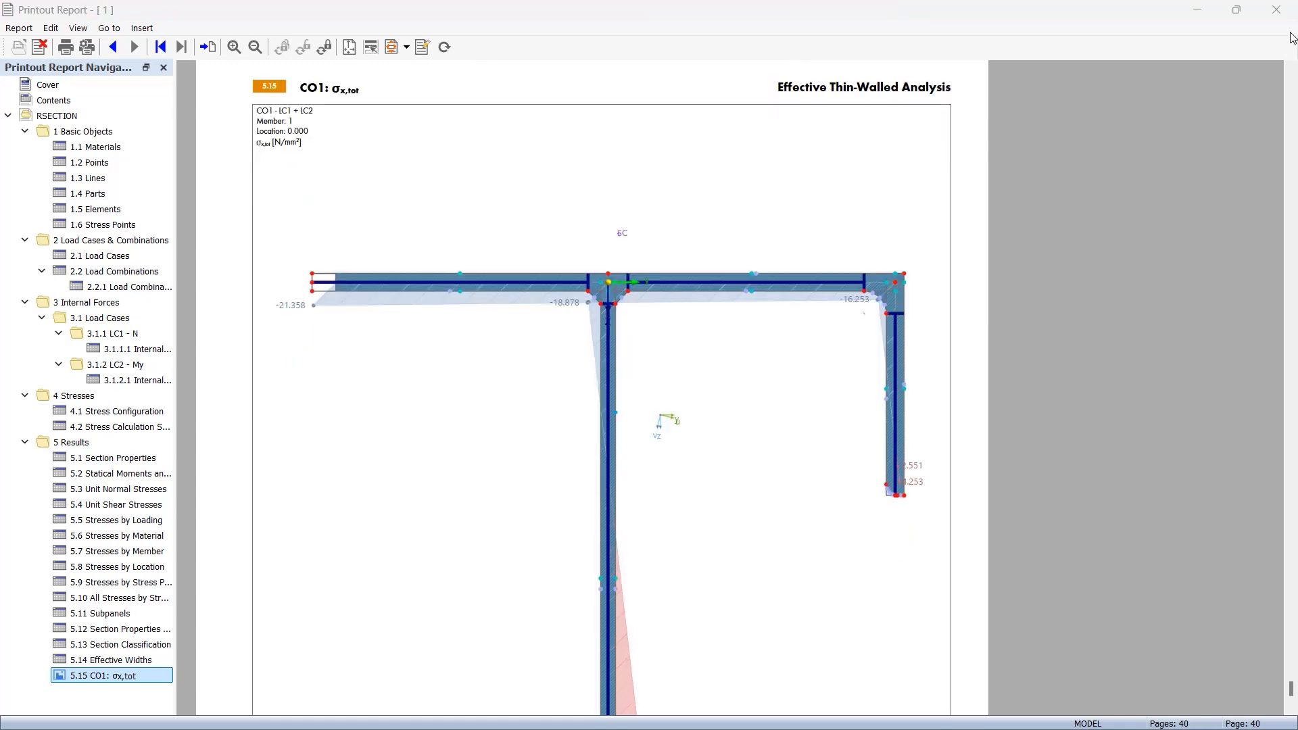
pyautogui.click(1276, 9)
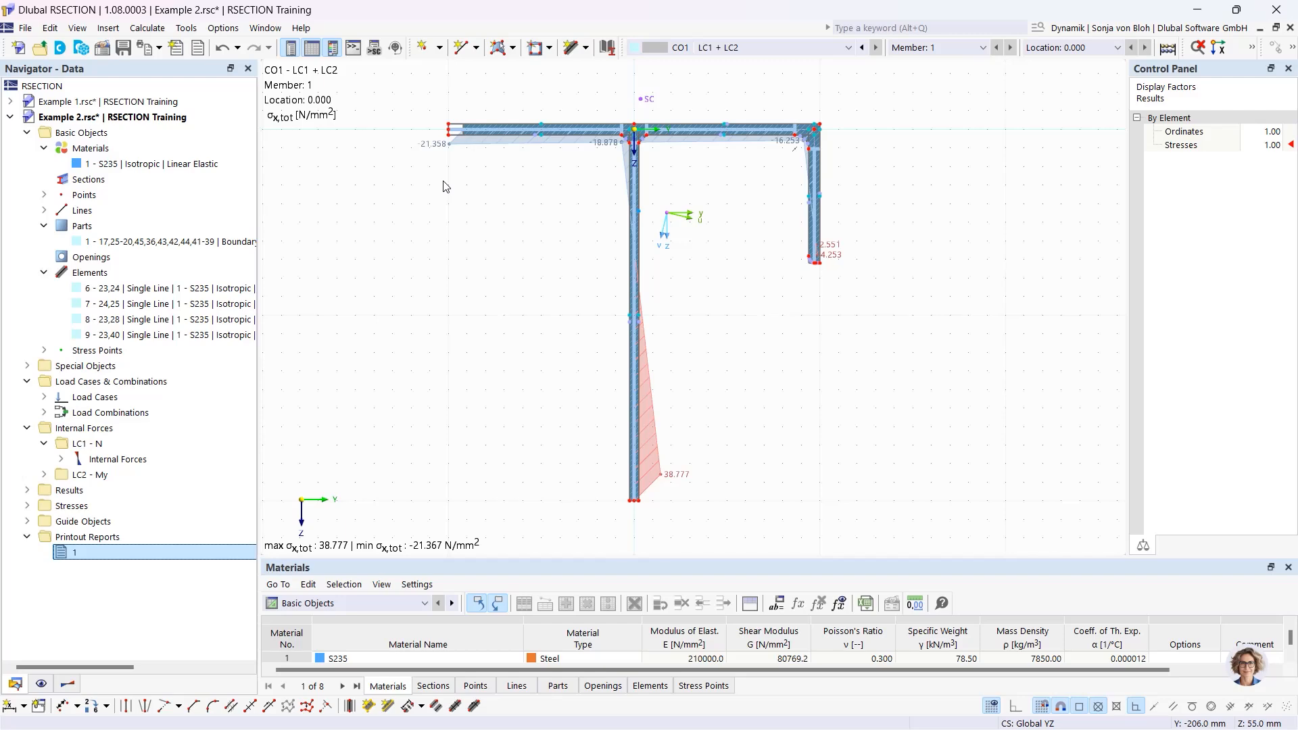
# Import the DXF file Aluprofil.dxf from the RSECTION Students folder as a new model instead of into the active one.
pyautogui.click(25, 29)
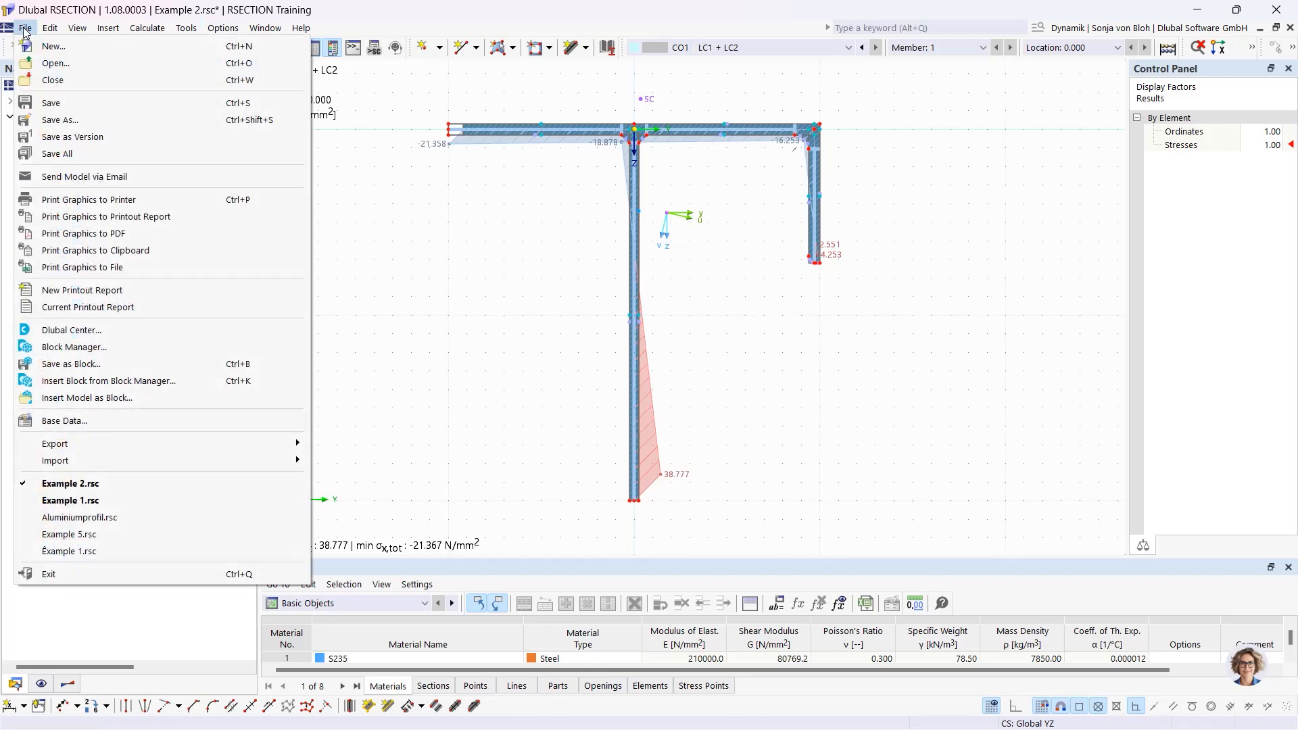
pyautogui.moveTo(123, 463)
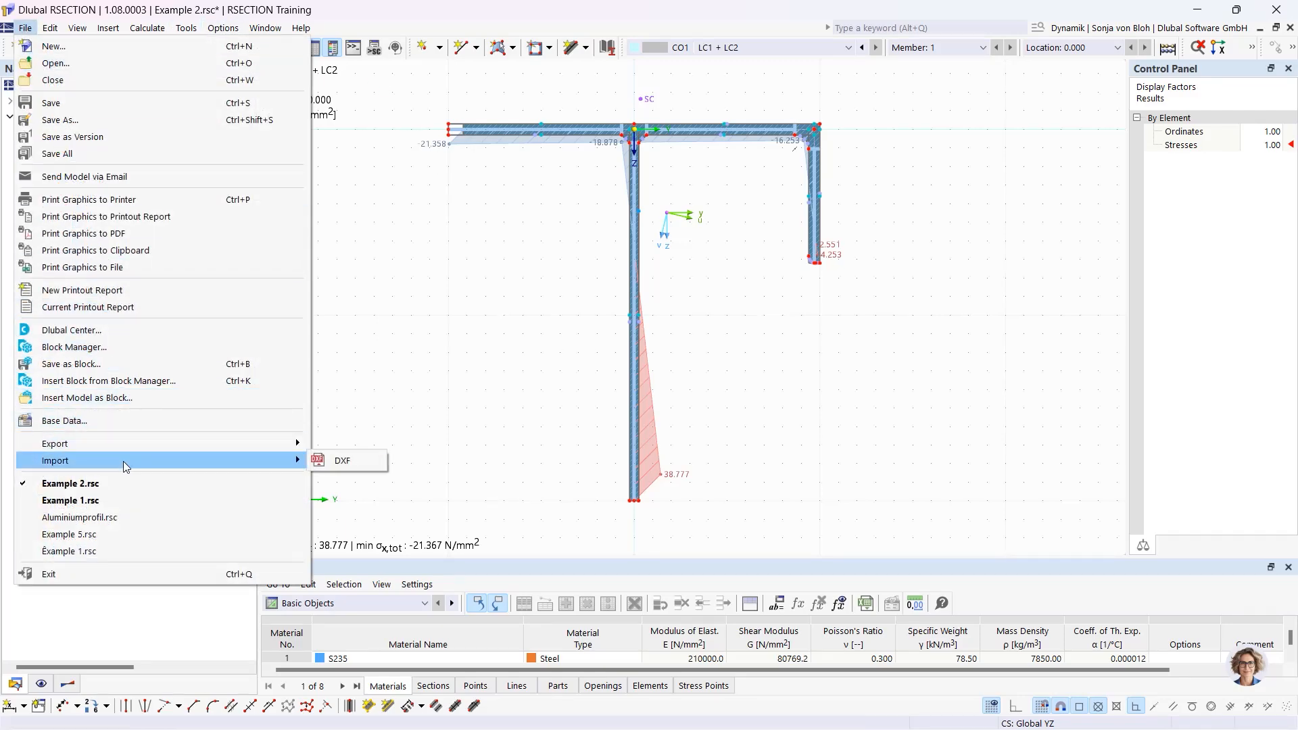
pyautogui.click(348, 460)
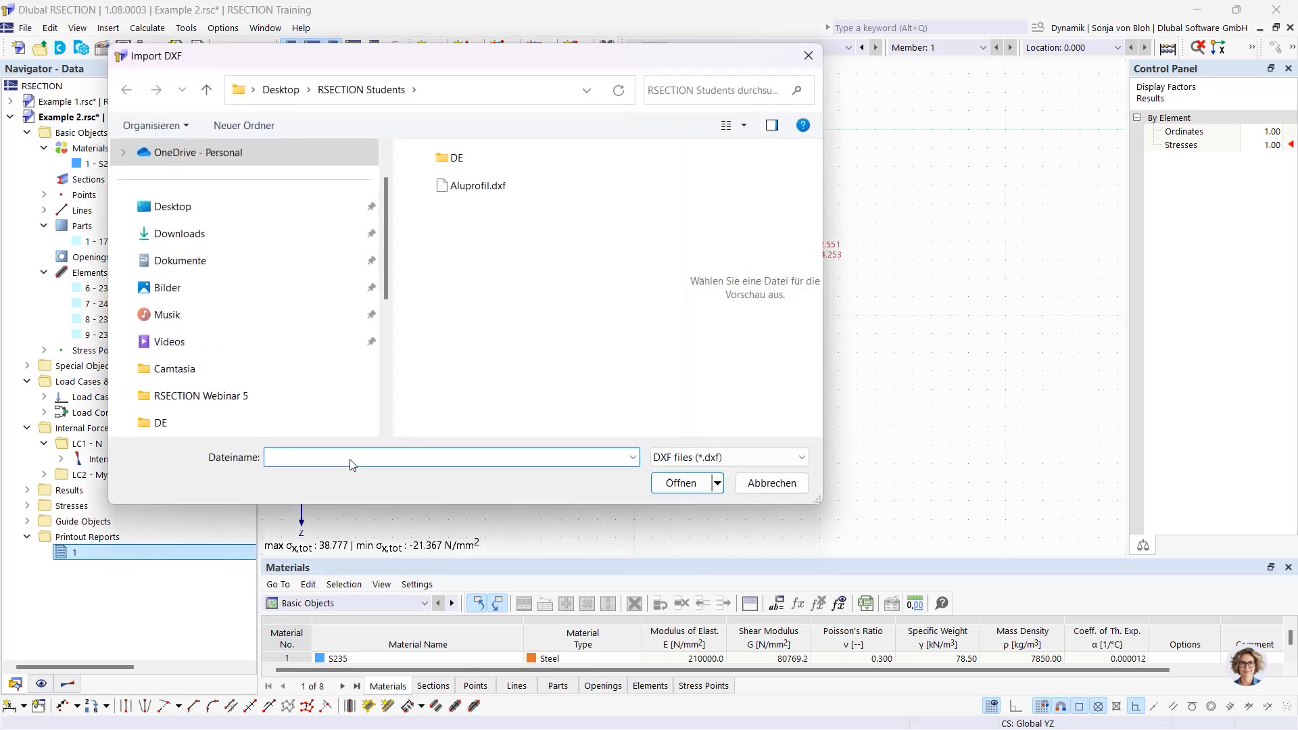
pyautogui.click(493, 189)
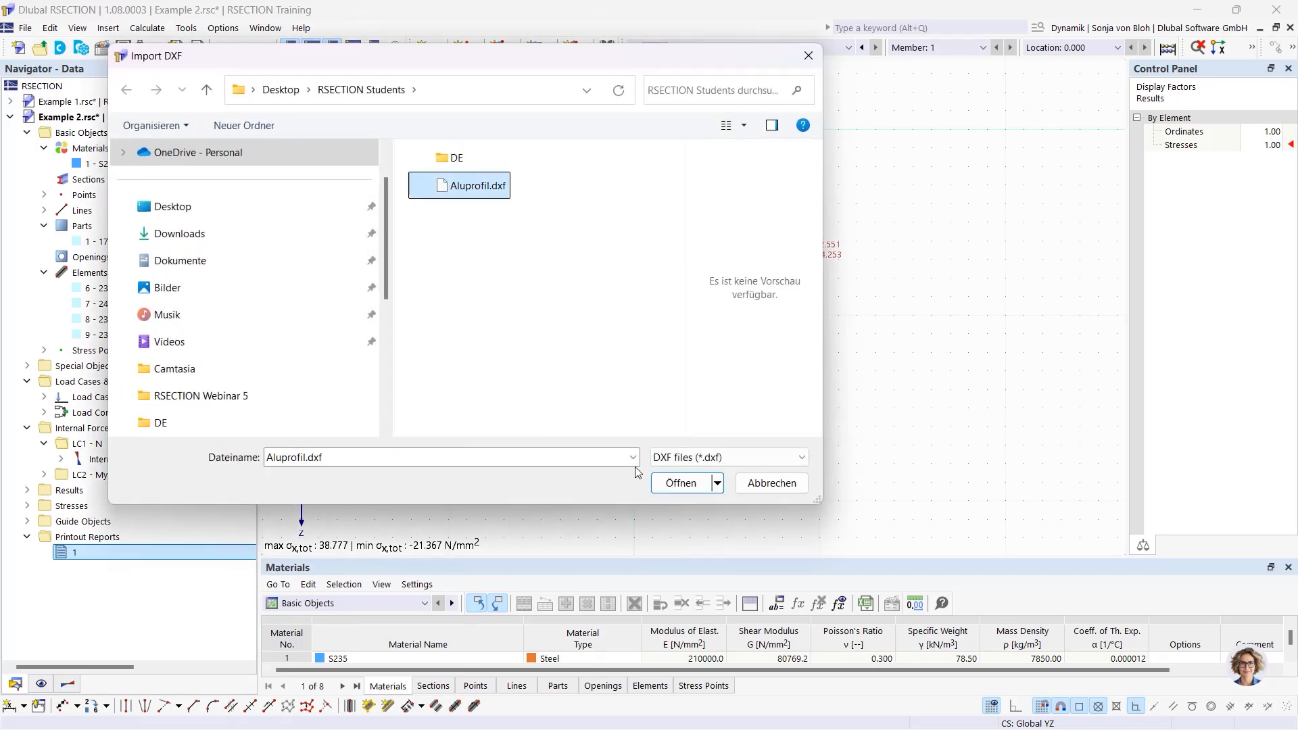
pyautogui.click(678, 483)
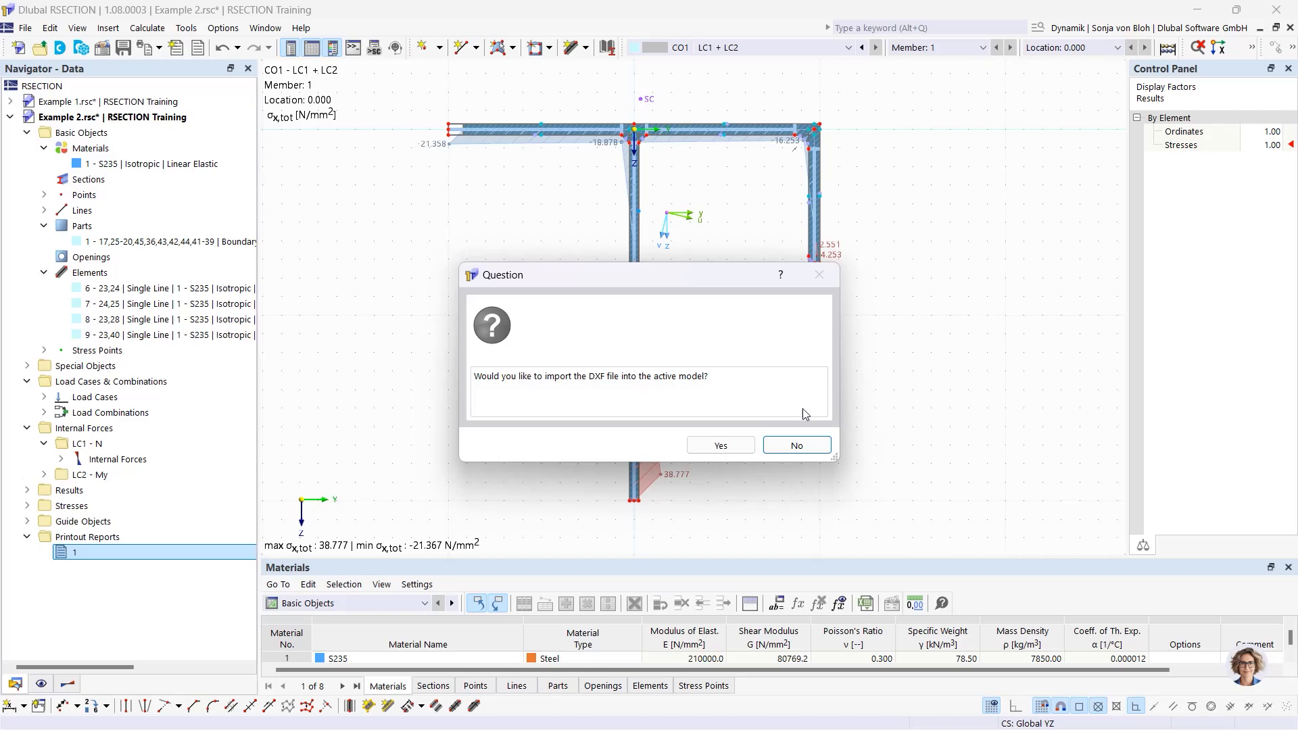
pyautogui.click(798, 446)
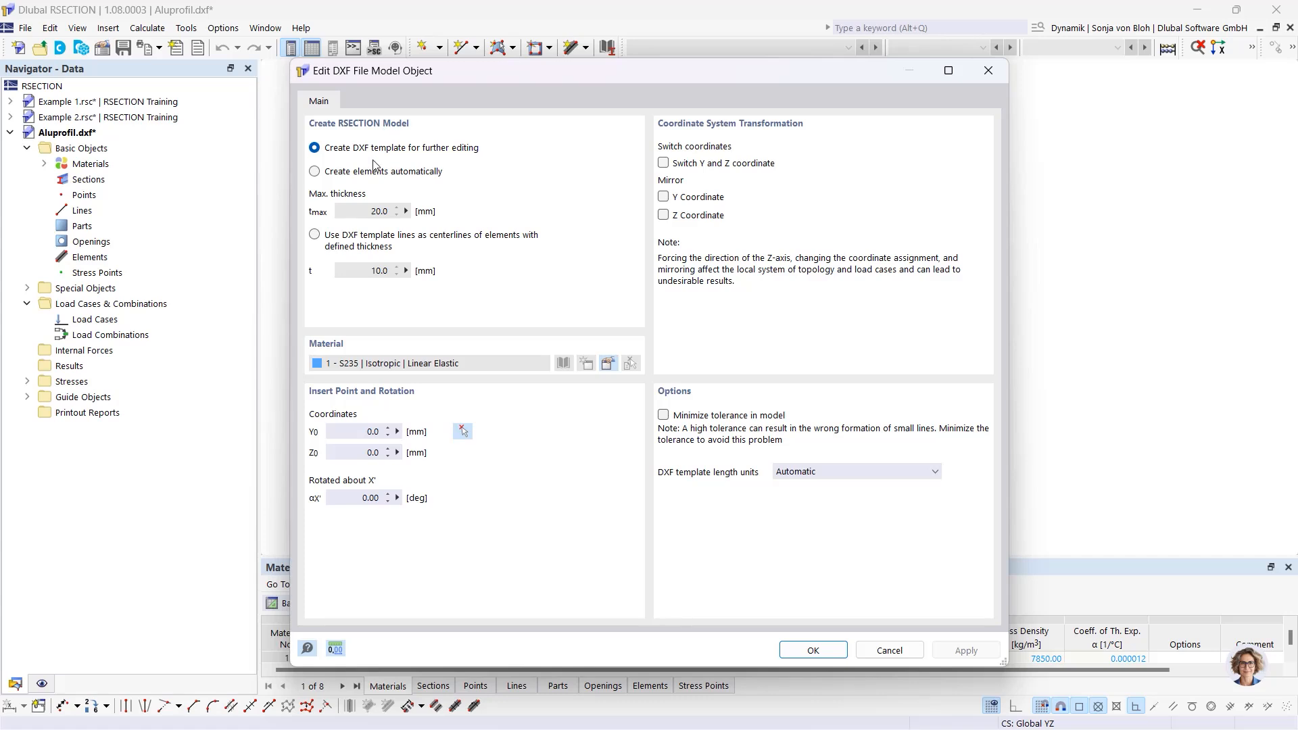
pyautogui.click(316, 172)
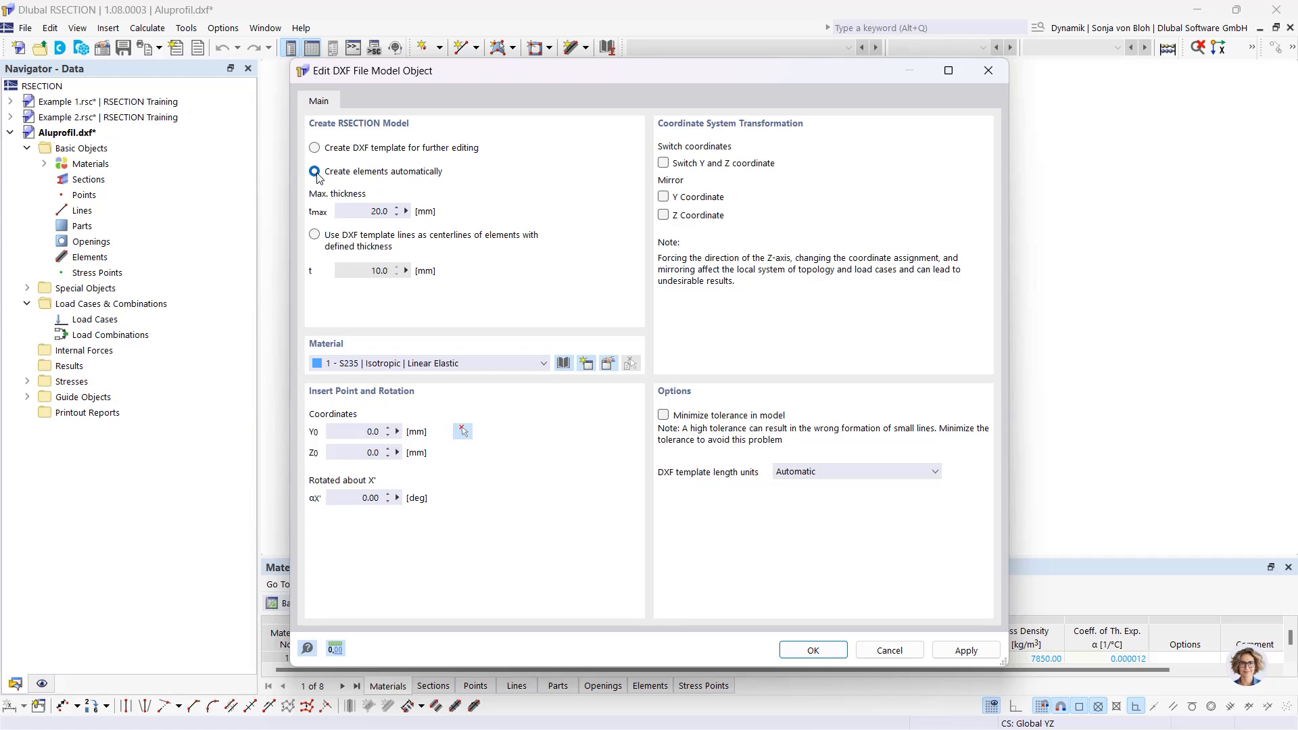
pyautogui.press('Tab')
pyautogui.click(319, 238)
pyautogui.doubleClick(365, 272)
# Create the model as a DXF template for further editing and close the import log.
pyautogui.click(315, 148)
pyautogui.click(808, 651)
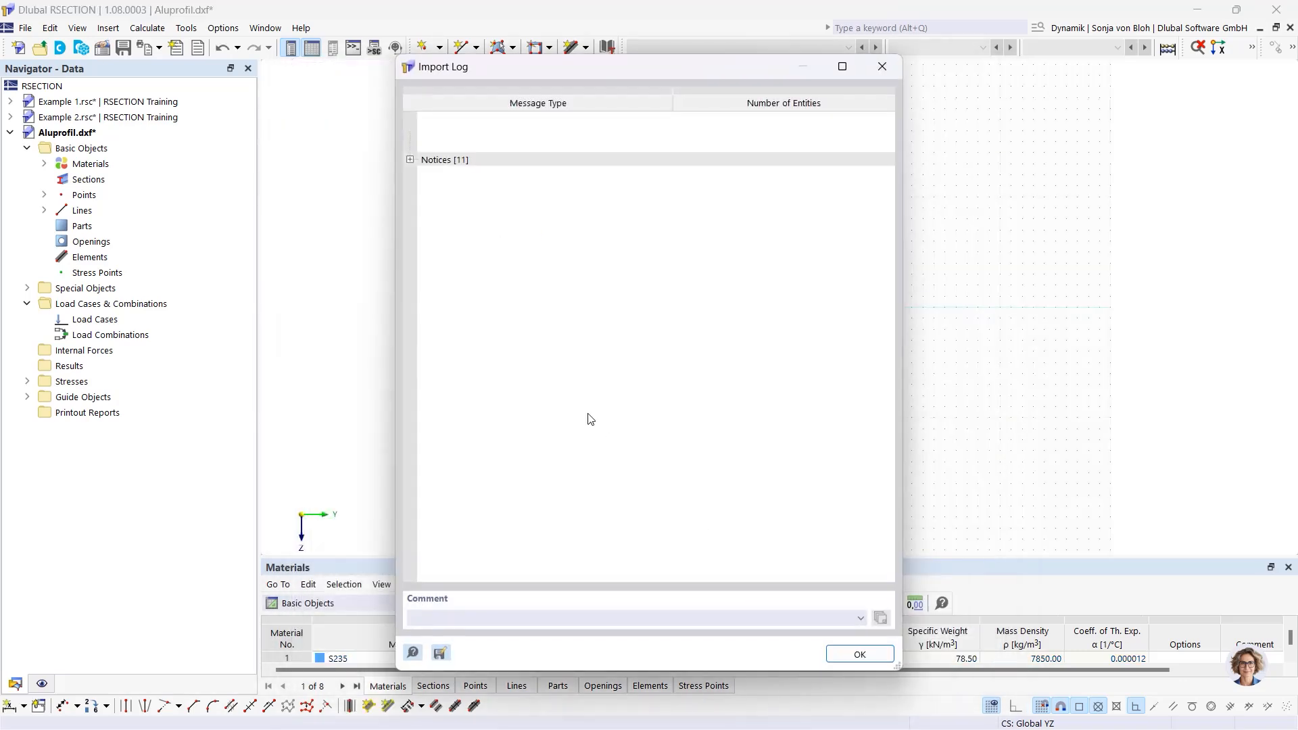
pyautogui.click(860, 655)
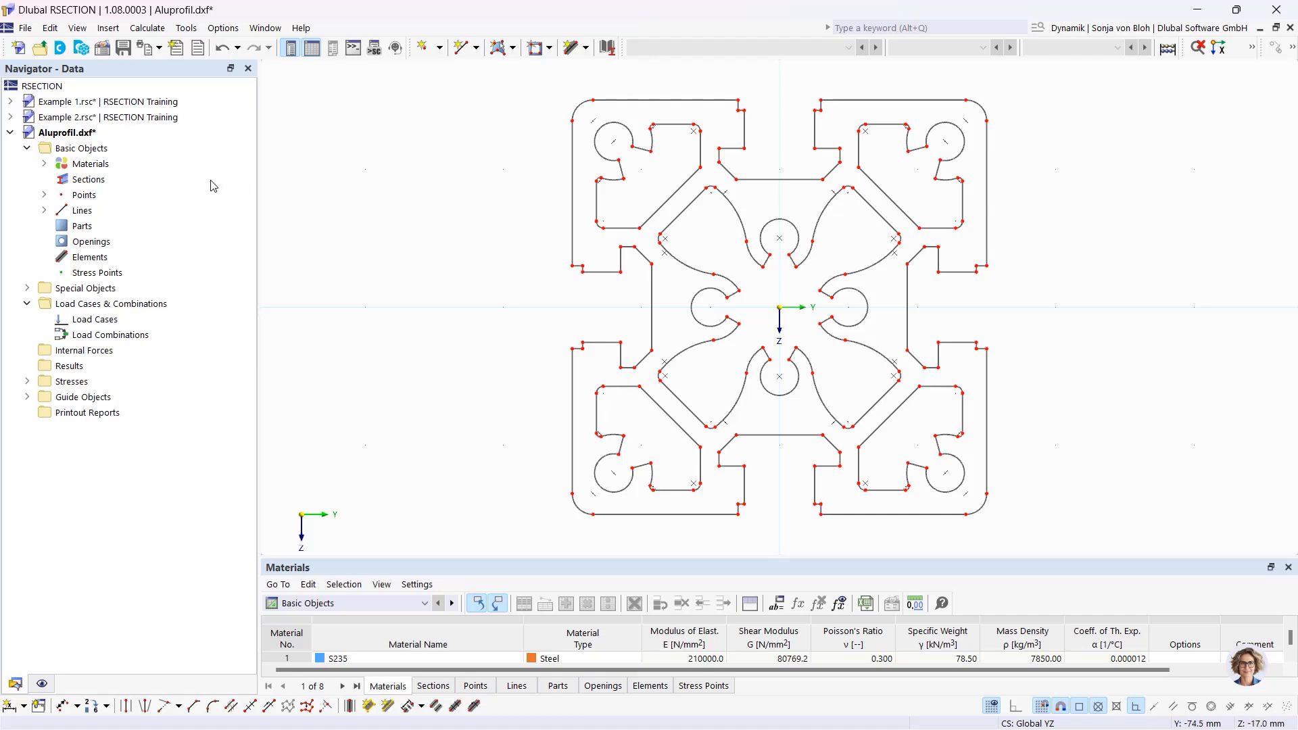
# Check the analysis method, options and add-ons in the base data of the Aluprofil model.
pyautogui.rightClick(117, 150)
pyautogui.click(162, 158)
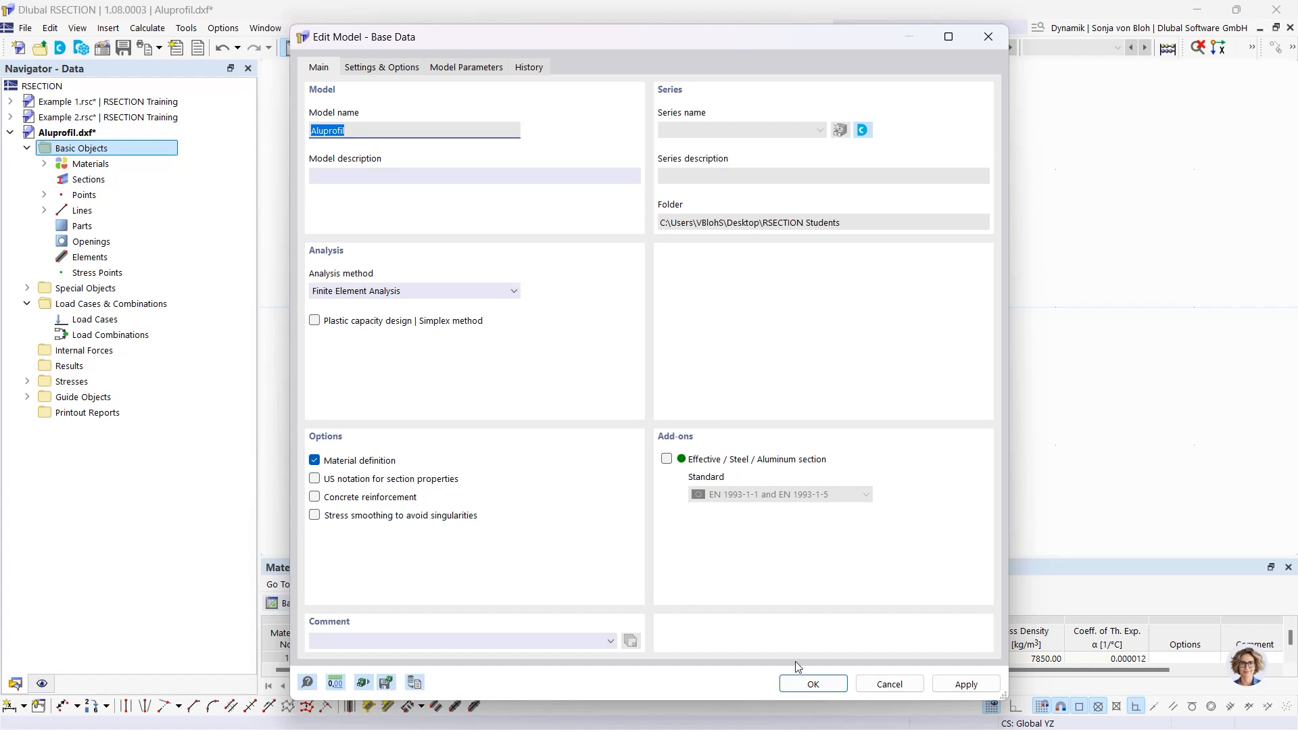
pyautogui.click(813, 684)
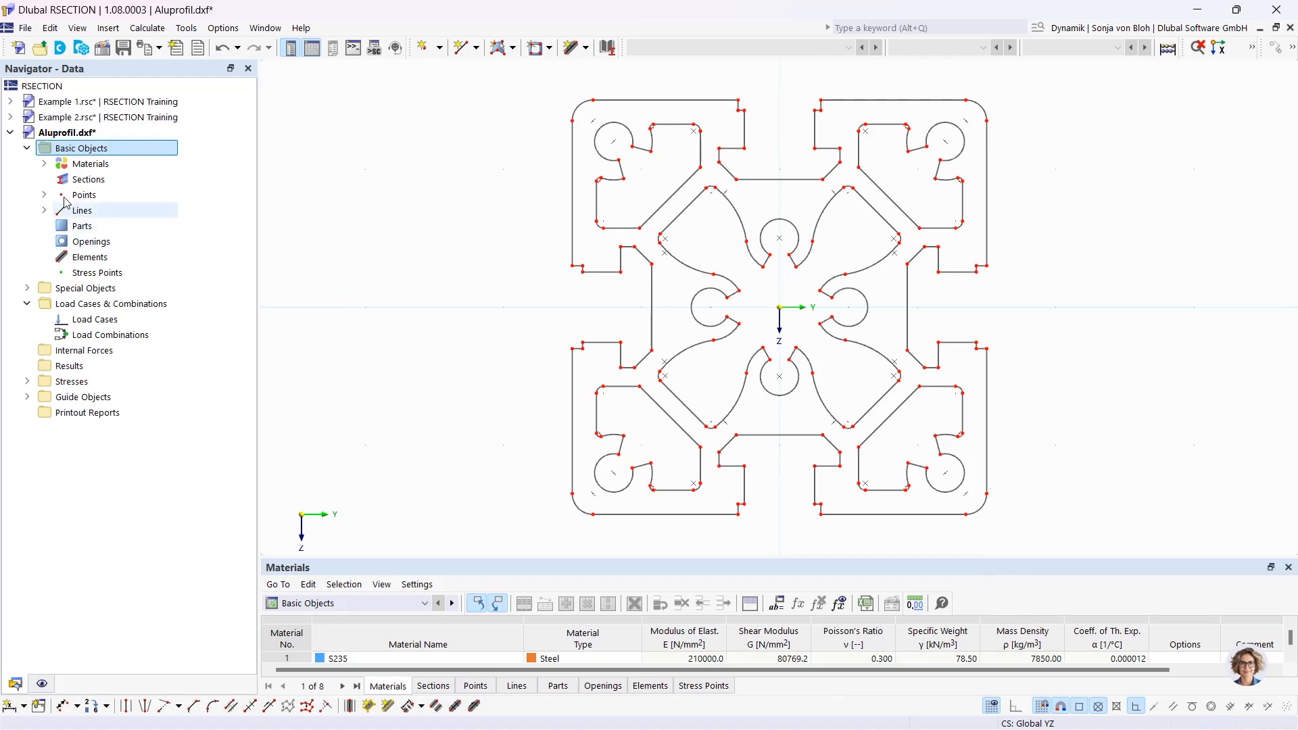
# Replace material 1 of the Aluprofil model with the library aluminum EN AW-6060 (EP) T66, found by searching for 6060.
pyautogui.click(44, 163)
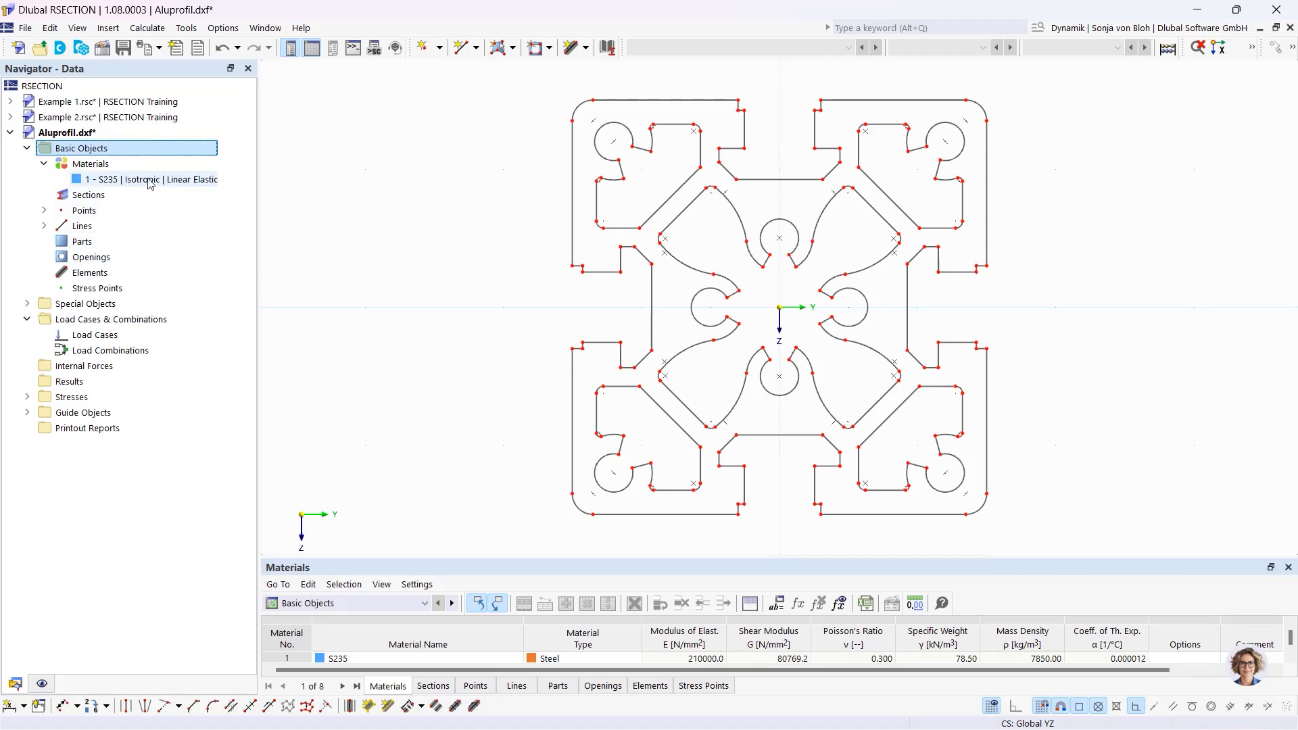
pyautogui.doubleClick(151, 180)
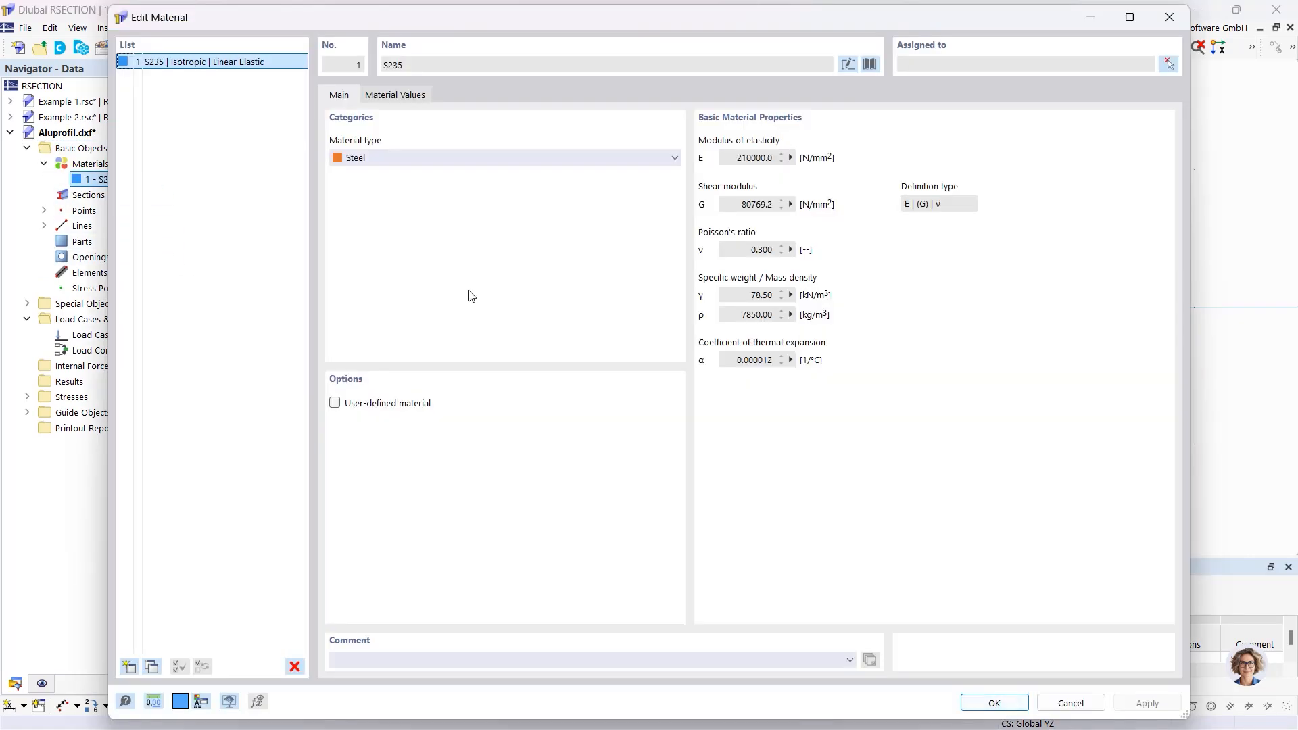
pyautogui.click(870, 63)
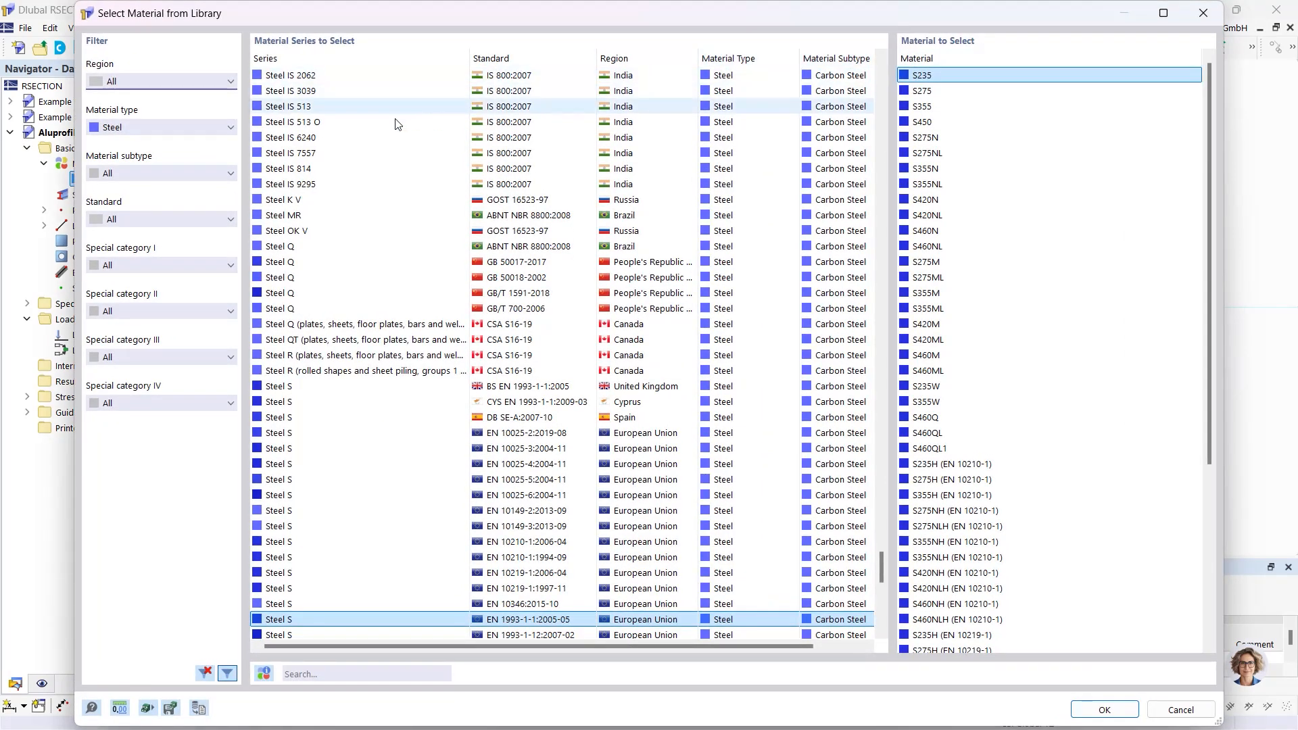
pyautogui.click(144, 126)
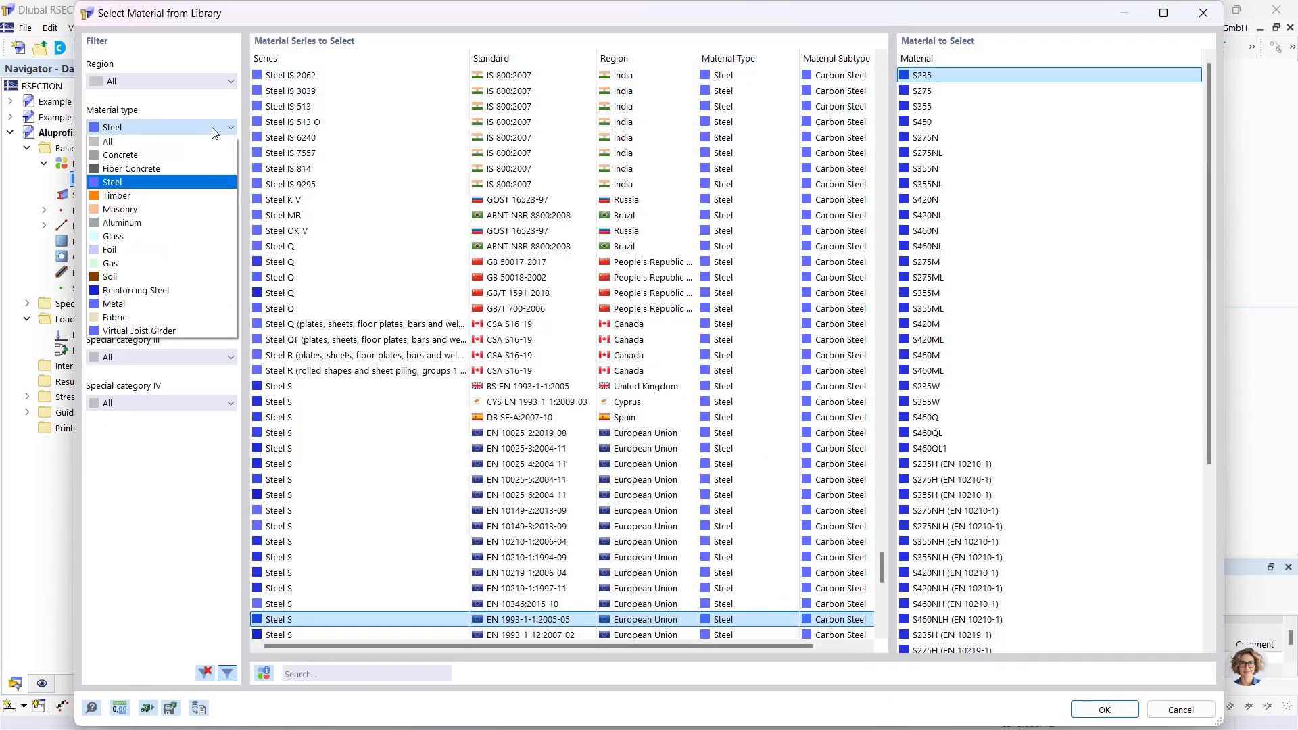
pyautogui.click(148, 220)
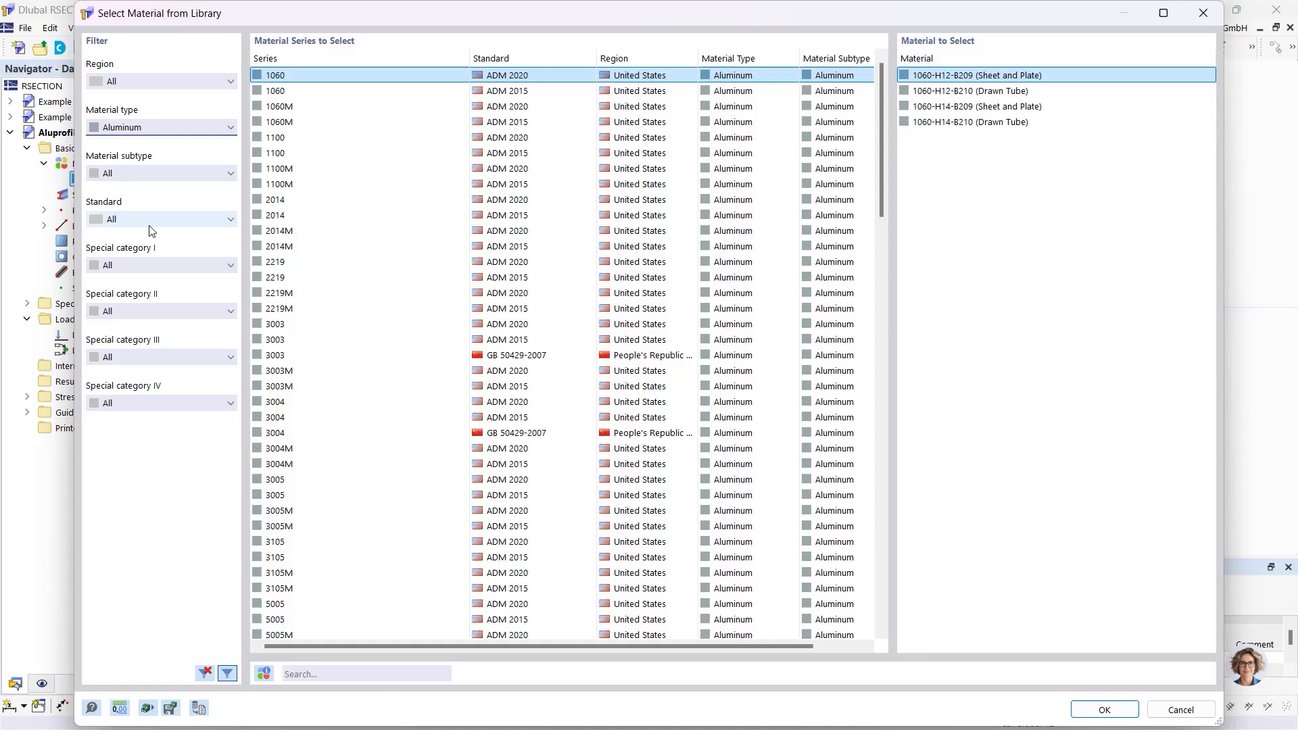
pyautogui.click(317, 675)
pyautogui.write('6')
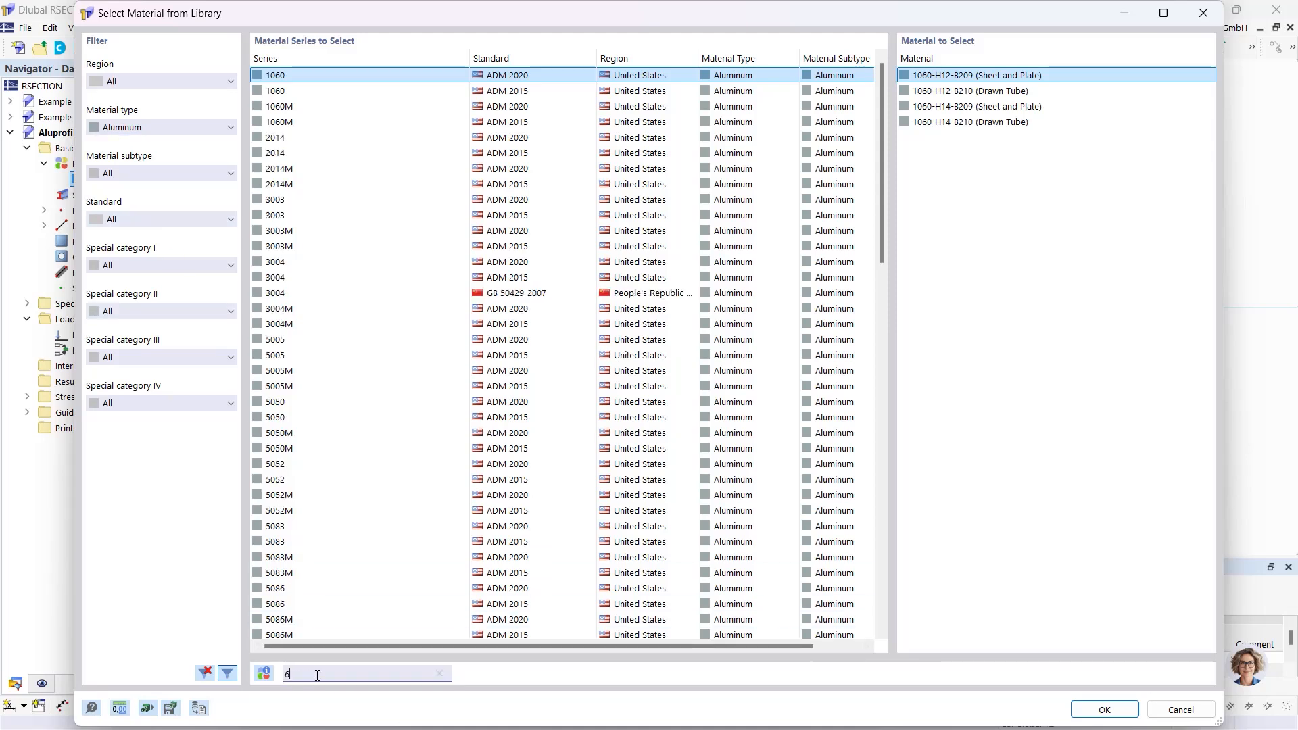
pyautogui.write('060')
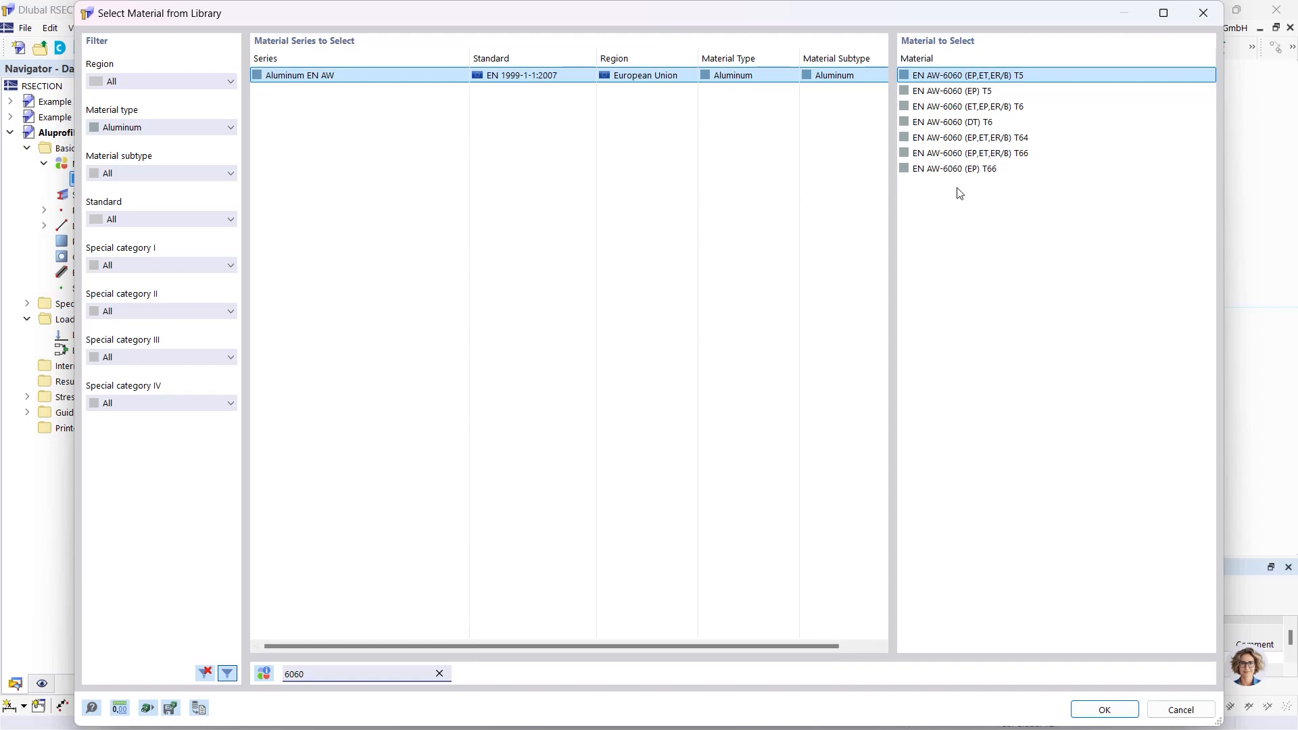
pyautogui.click(959, 171)
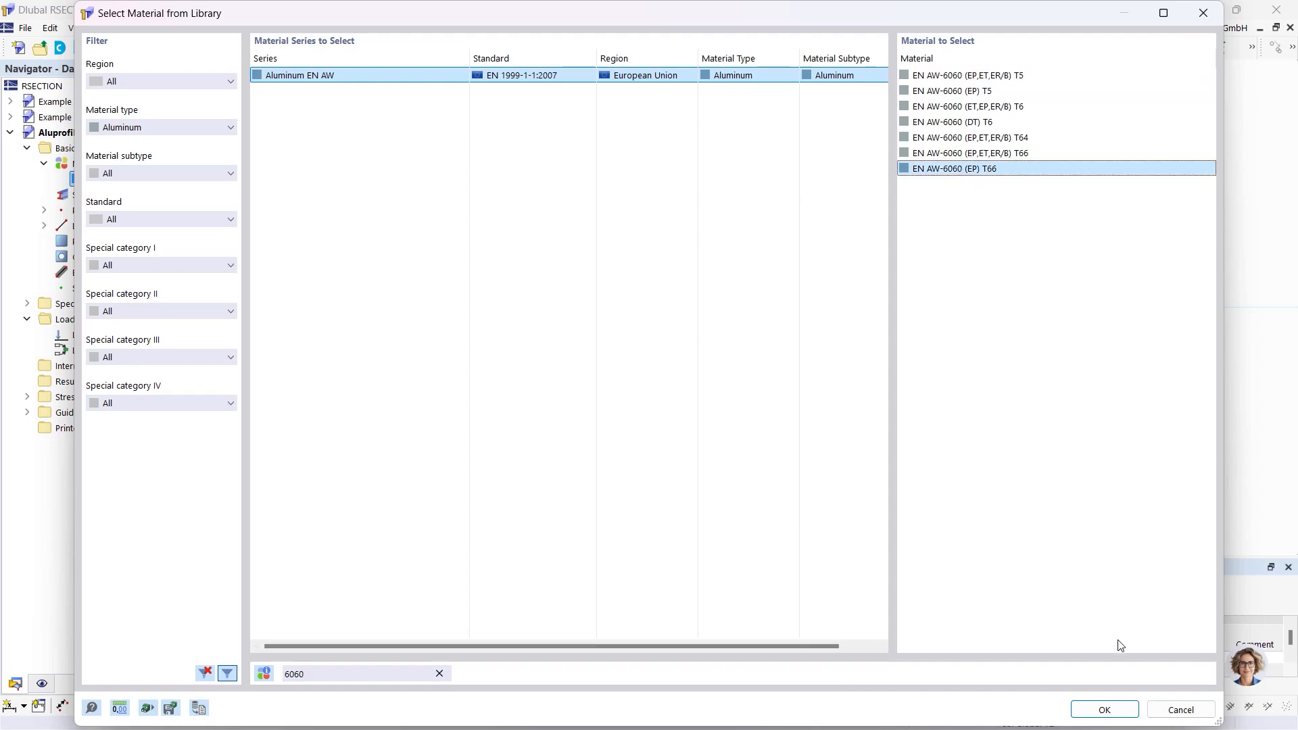
pyautogui.click(1100, 710)
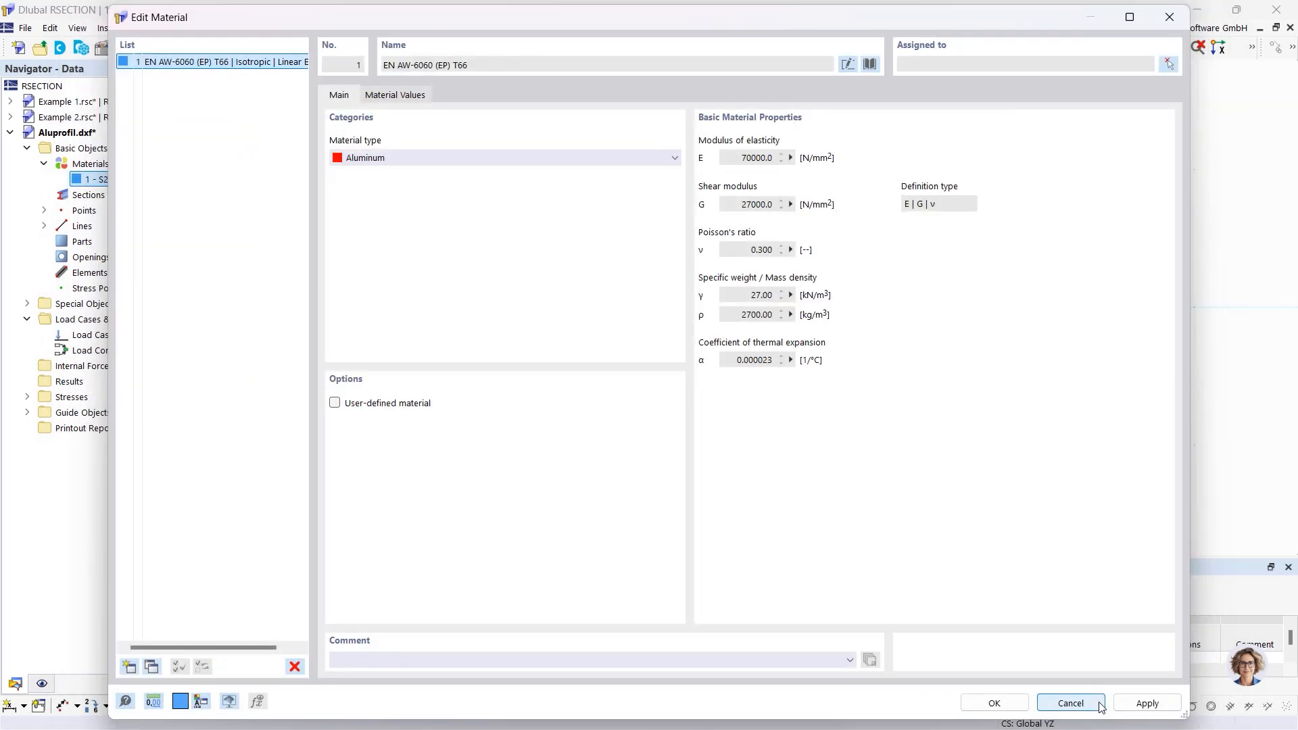
pyautogui.click(1001, 702)
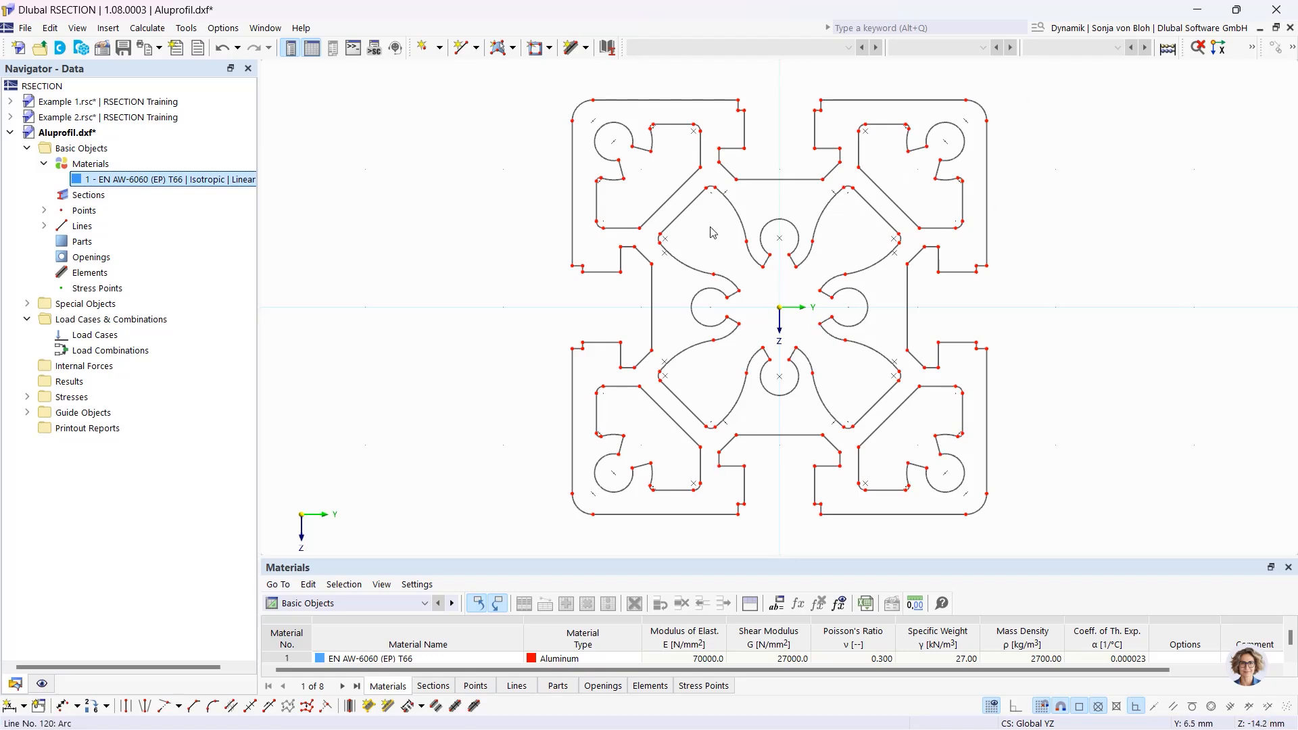
# Create part 1 in EN AW-6060 (EP) T66 by selecting the outer contour of the imported profile as its boundary.
pyautogui.click(513, 47)
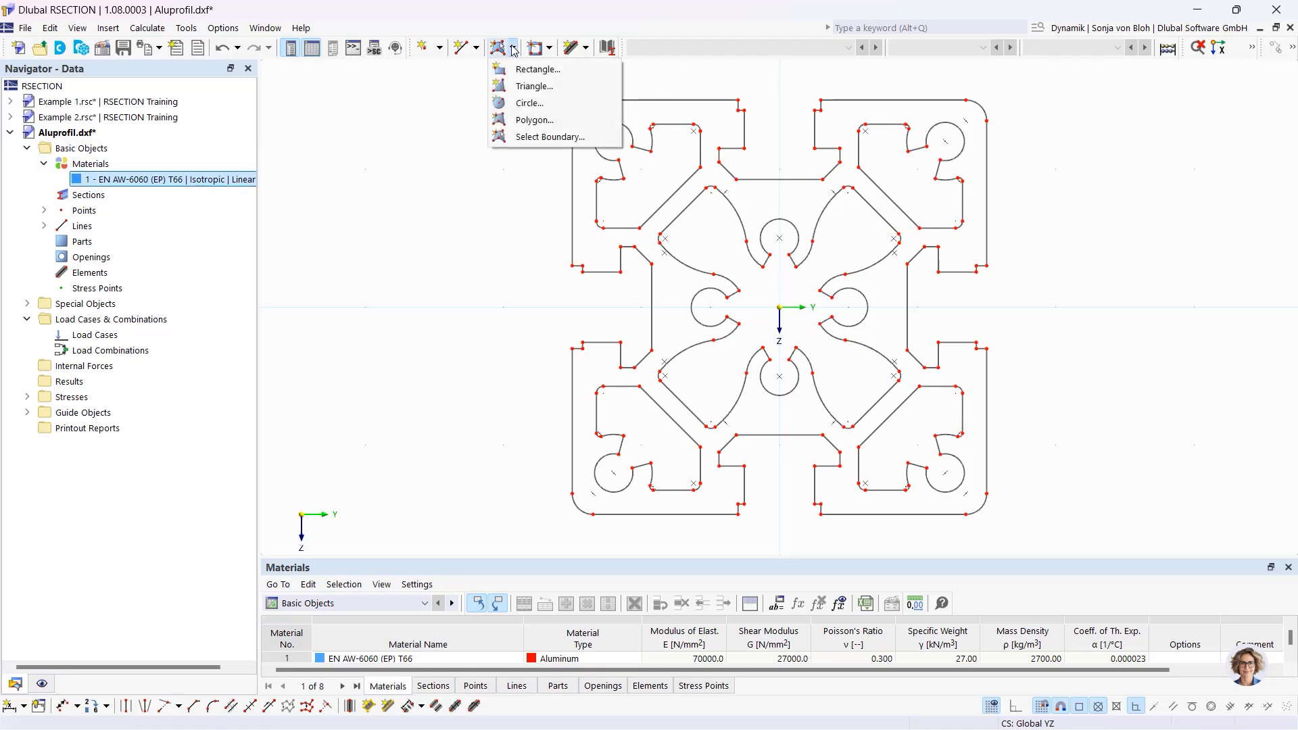
pyautogui.click(533, 138)
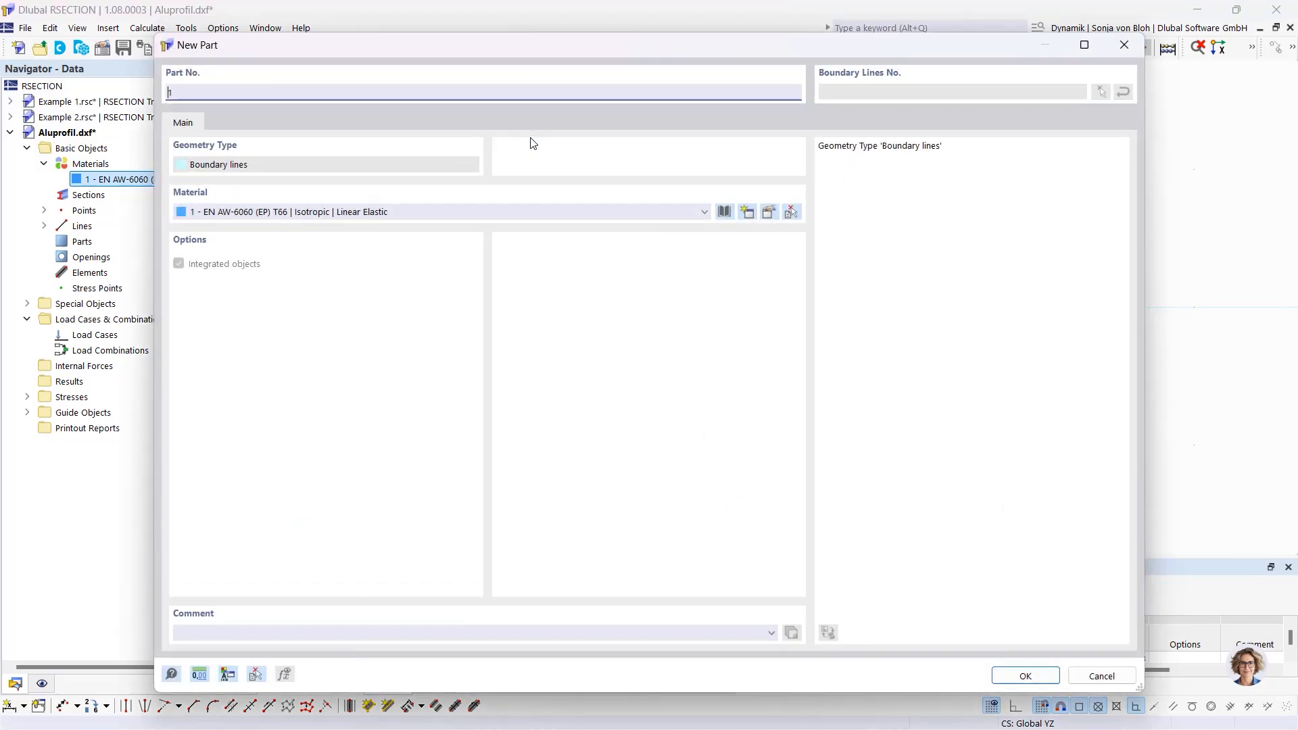
pyautogui.click(1008, 678)
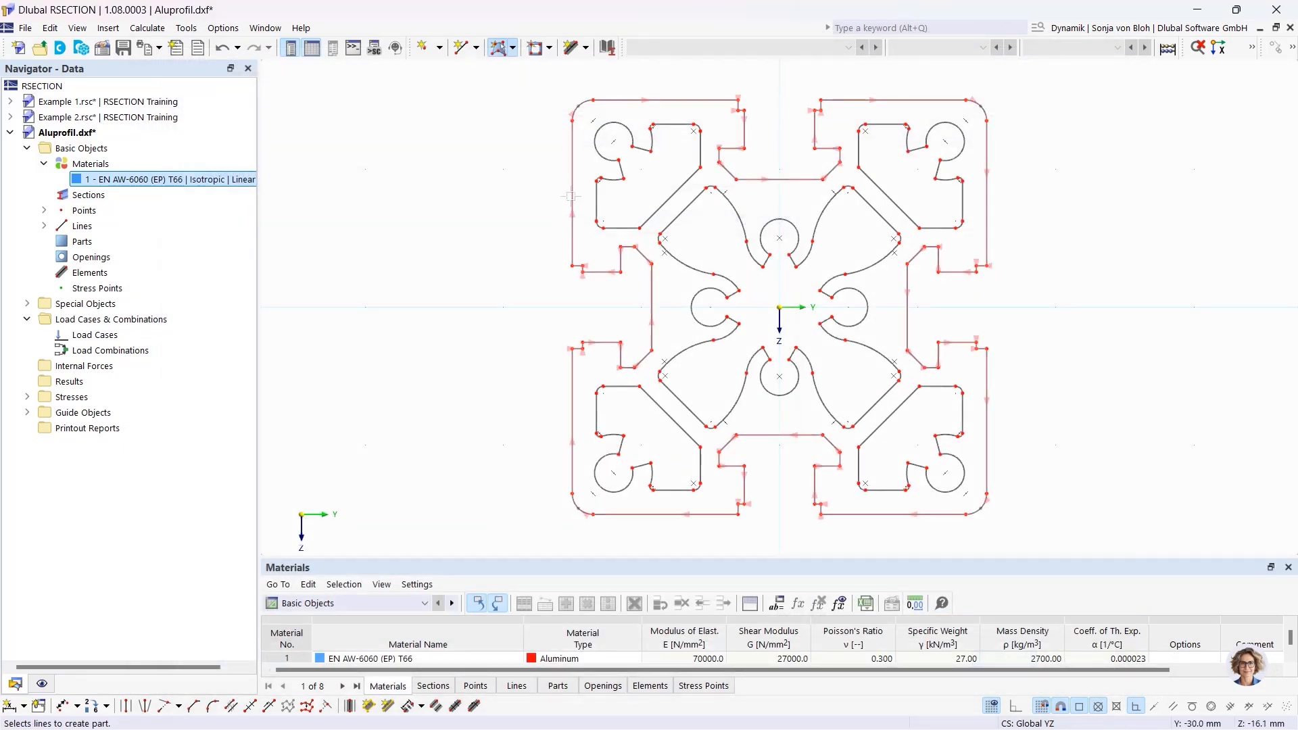
pyautogui.click(571, 196)
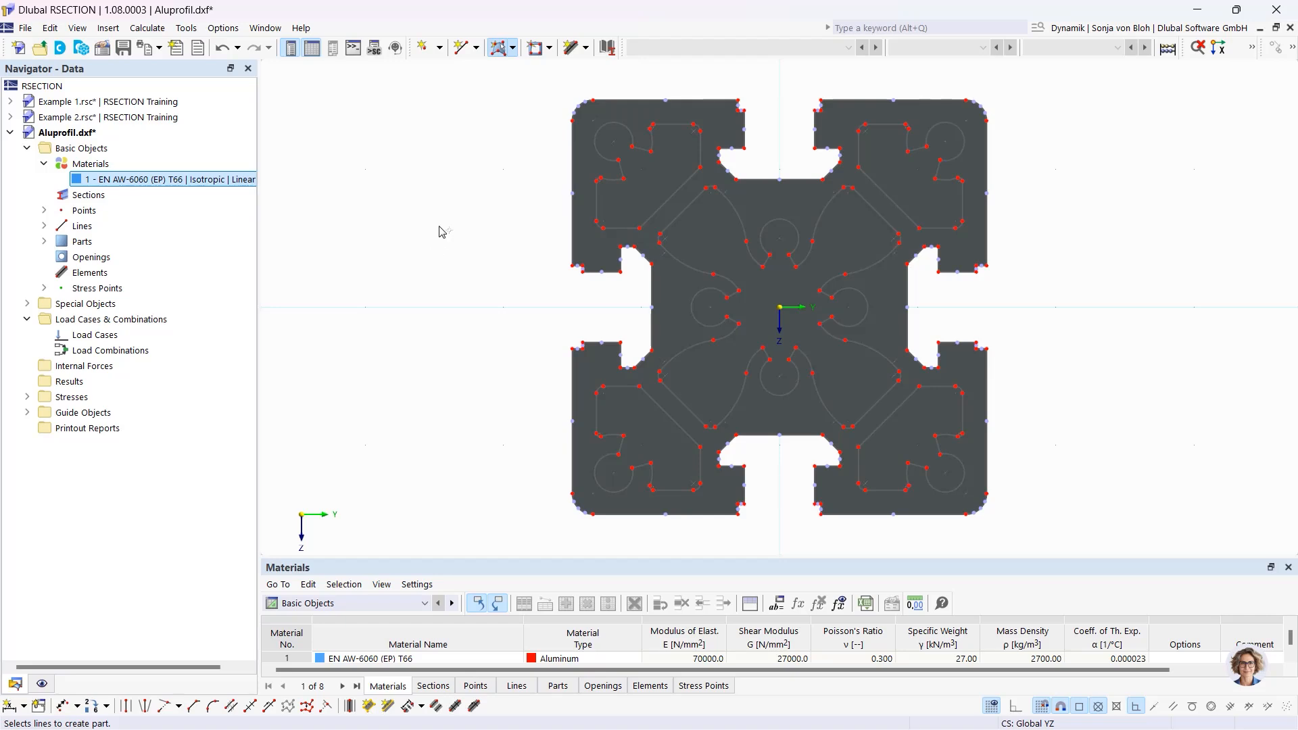
# Create an opening from the boundary lines of the profile's upper-left corner cavity.
pyautogui.click(550, 48)
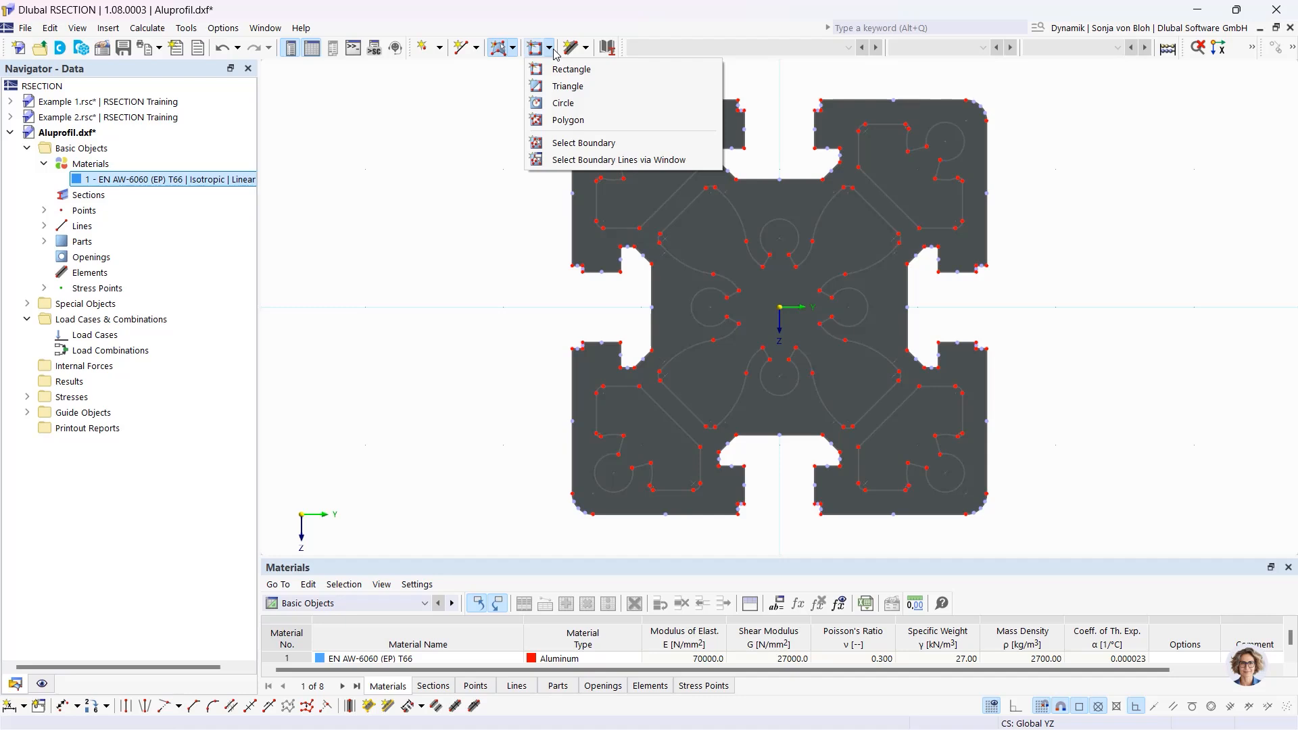
pyautogui.click(584, 144)
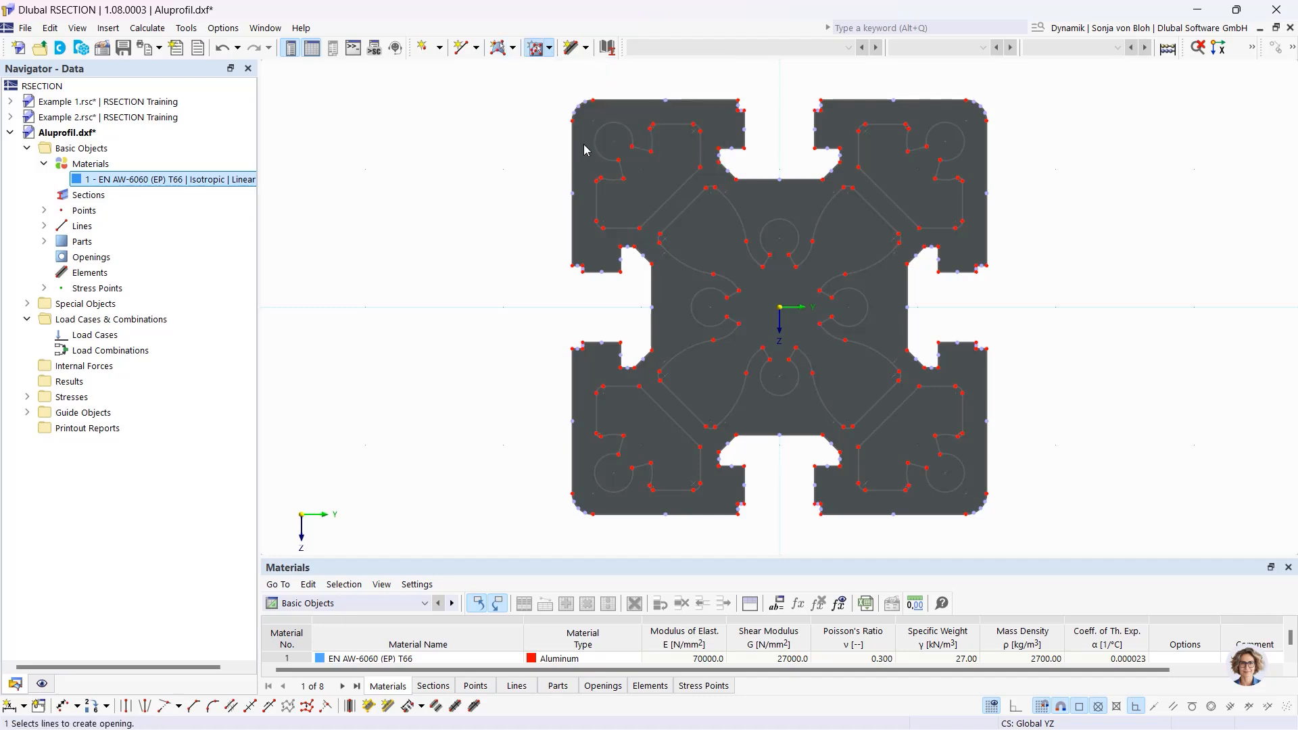
pyautogui.click(597, 197)
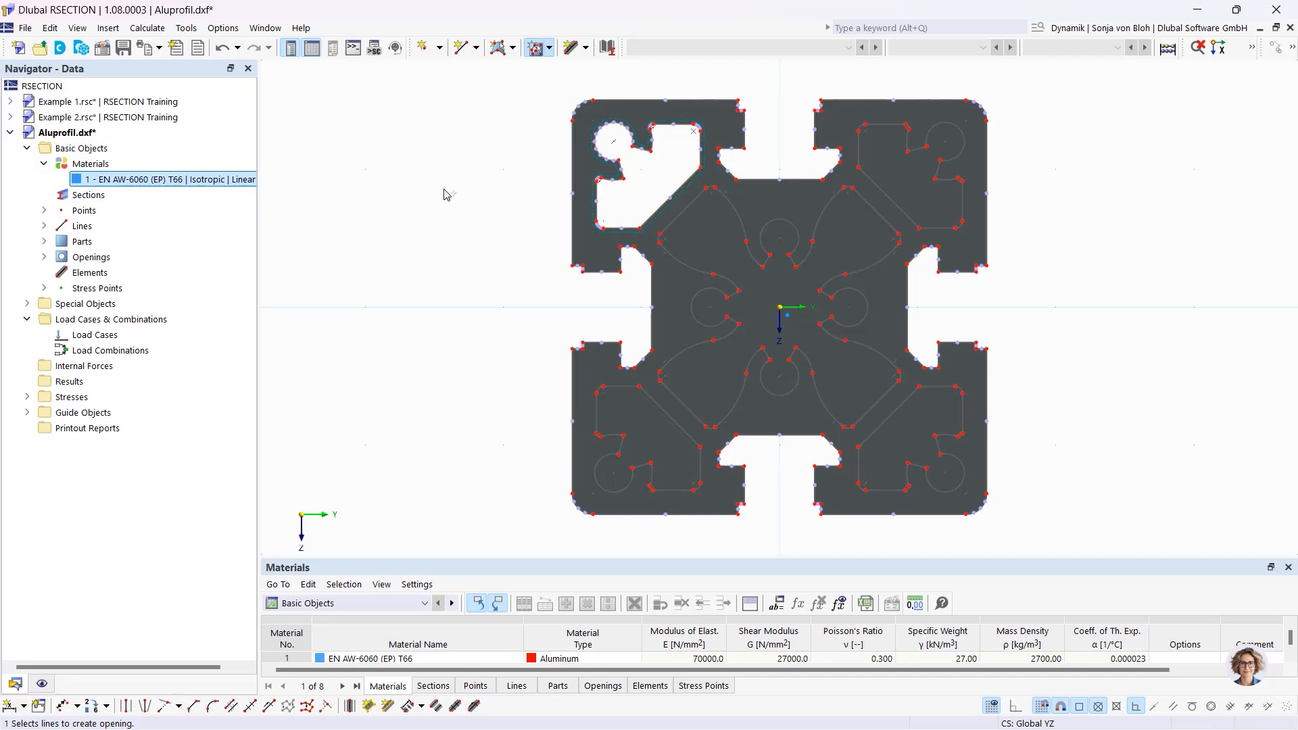
pyautogui.press('Escape')
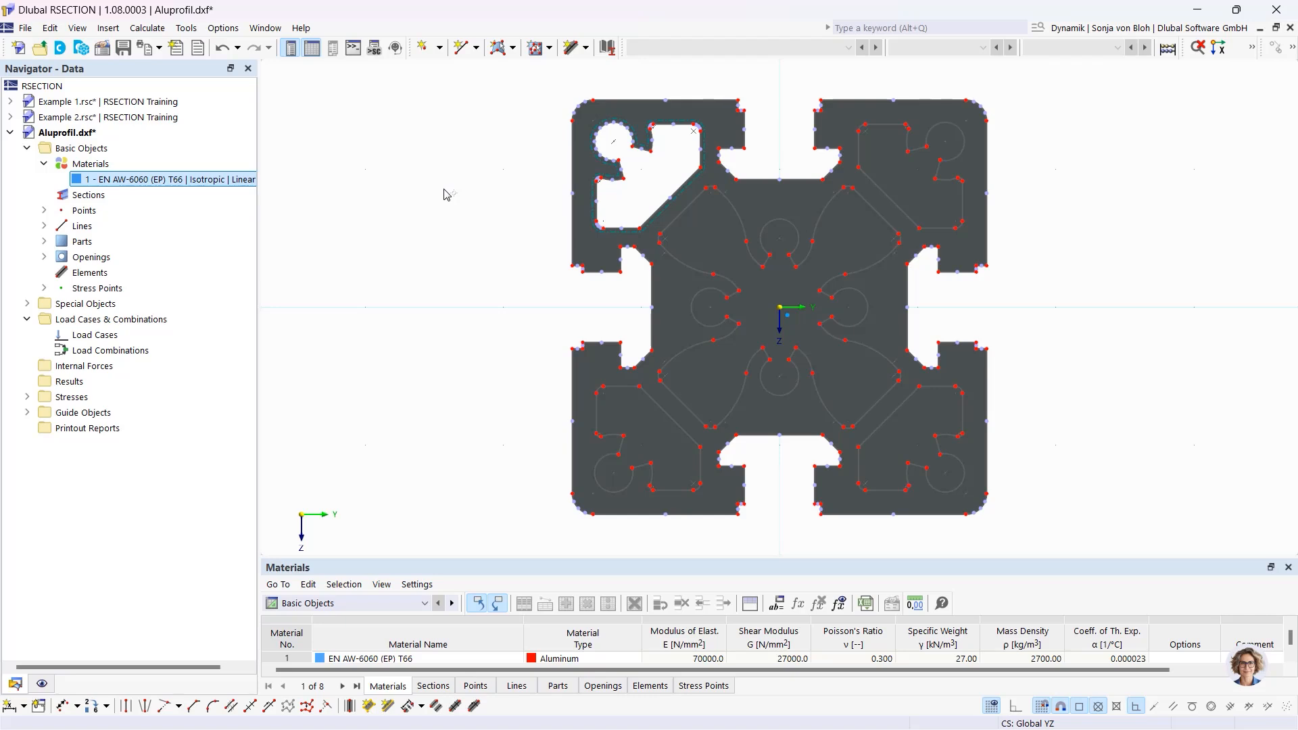
# Rotate-copy the upper-left corner opening into the other three corners with 3 steps of 90° about the section centre.
pyautogui.click(45, 257)
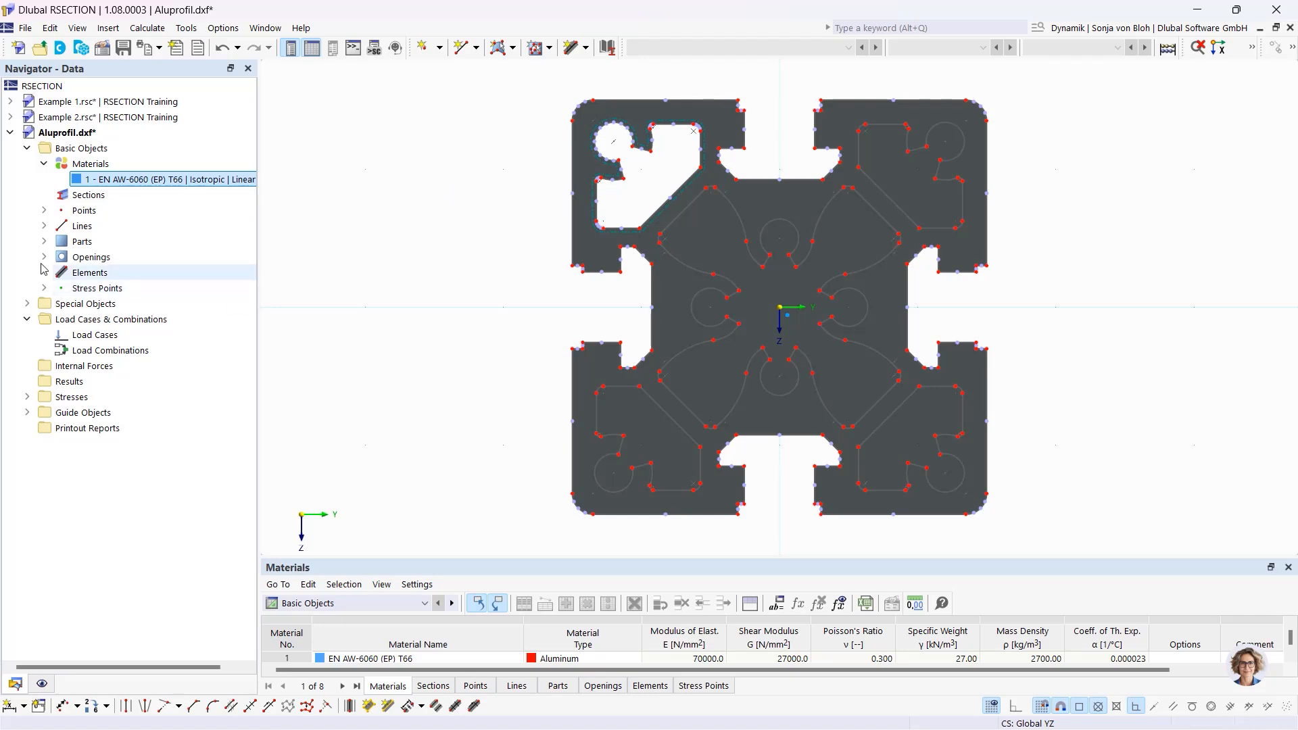
pyautogui.click(109, 273)
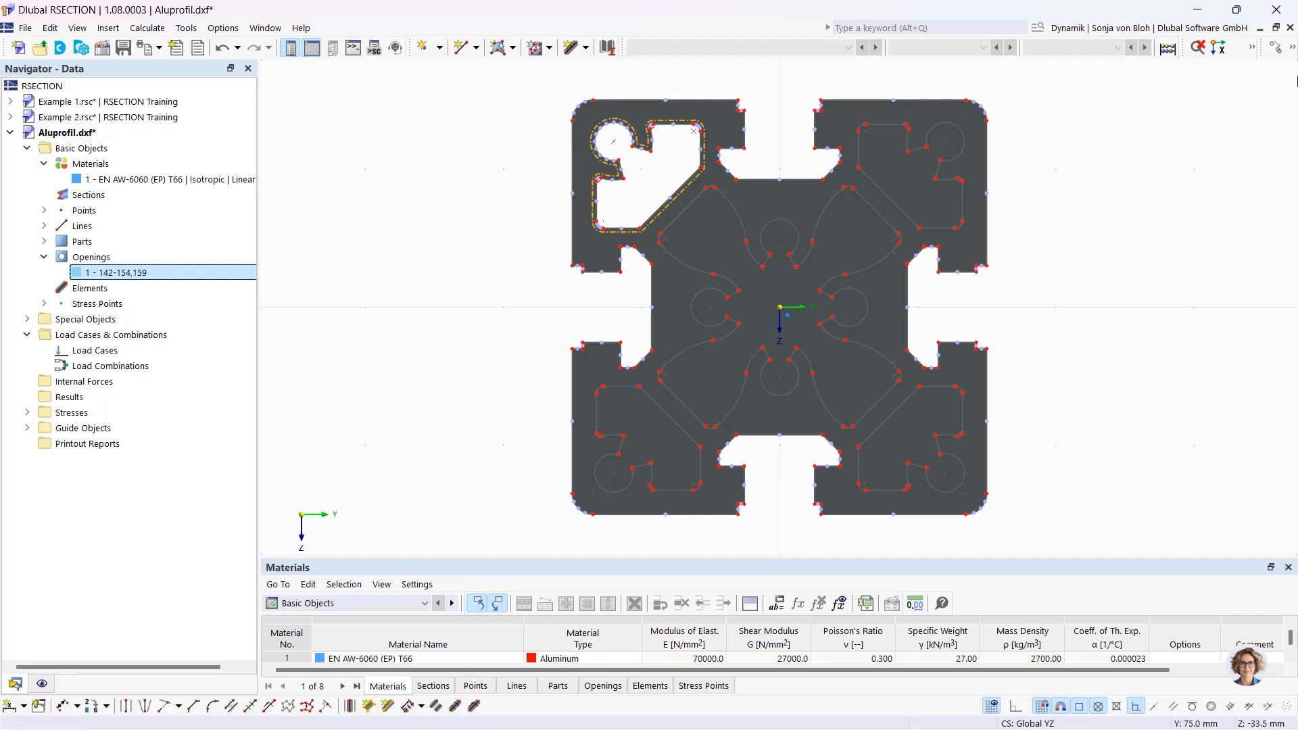
pyautogui.click(1293, 49)
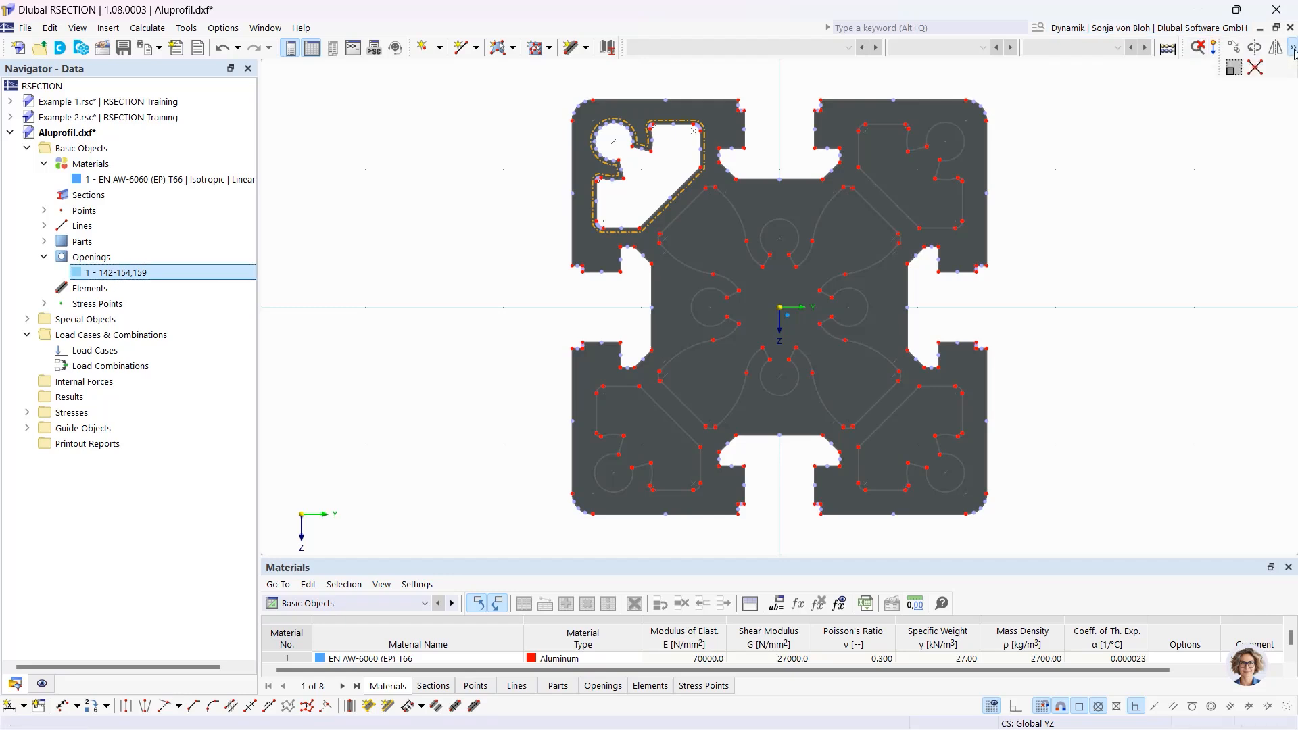
pyautogui.click(1255, 48)
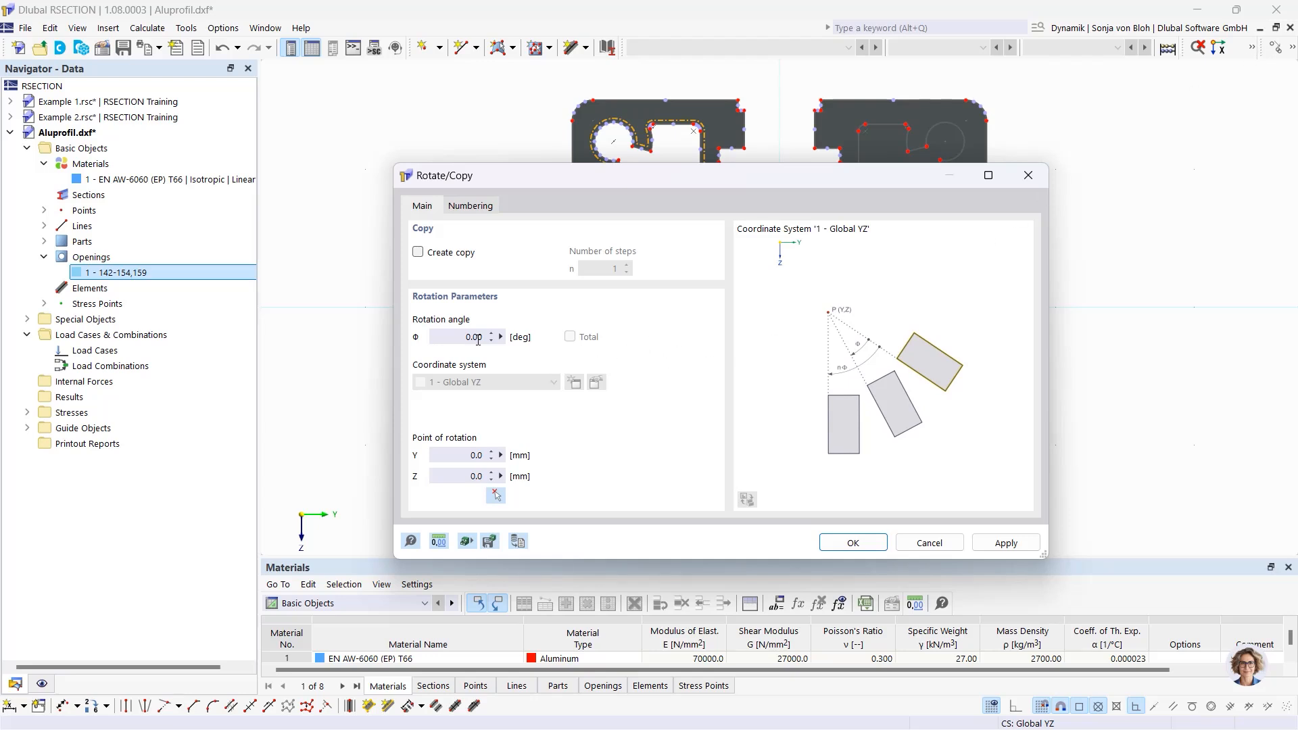
pyautogui.click(418, 252)
pyautogui.press('Tab')
pyautogui.write('3')
pyautogui.press('Tab')
pyautogui.write('9')
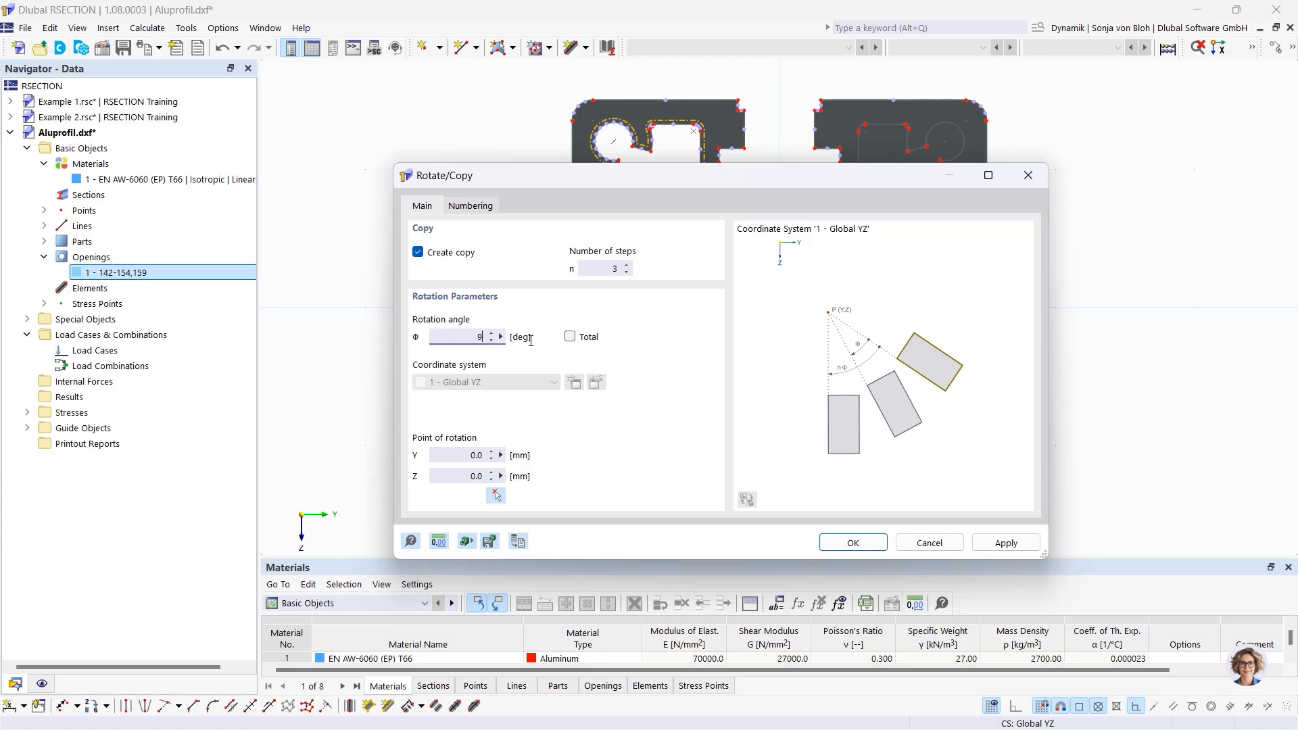
pyautogui.write('0')
pyautogui.click(495, 495)
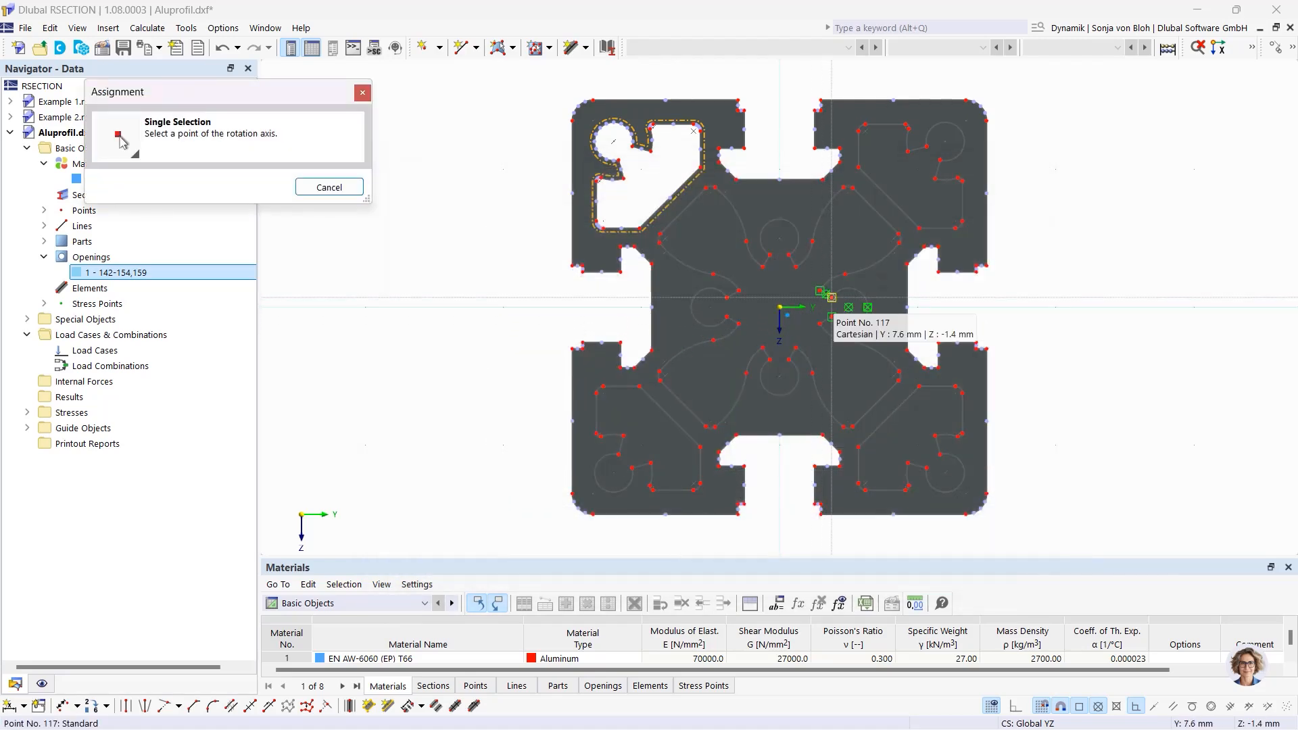
pyautogui.click(779, 306)
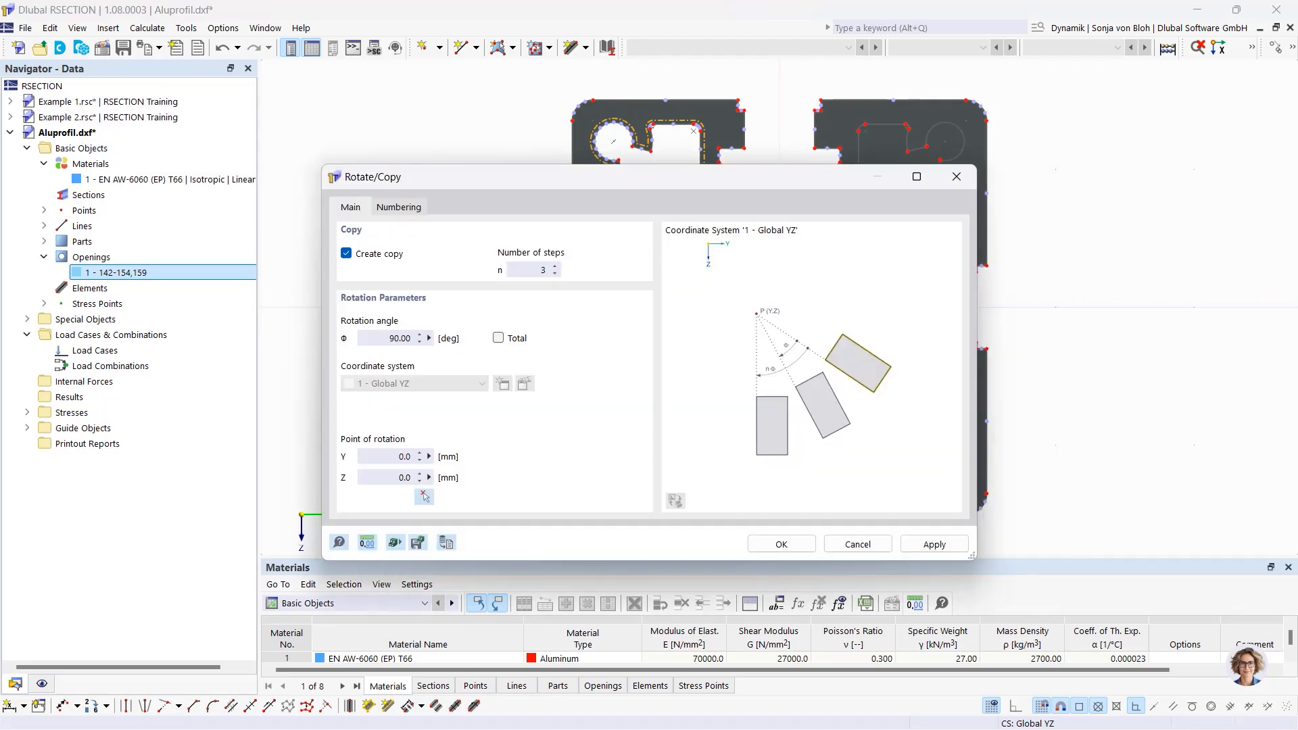
pyautogui.click(785, 539)
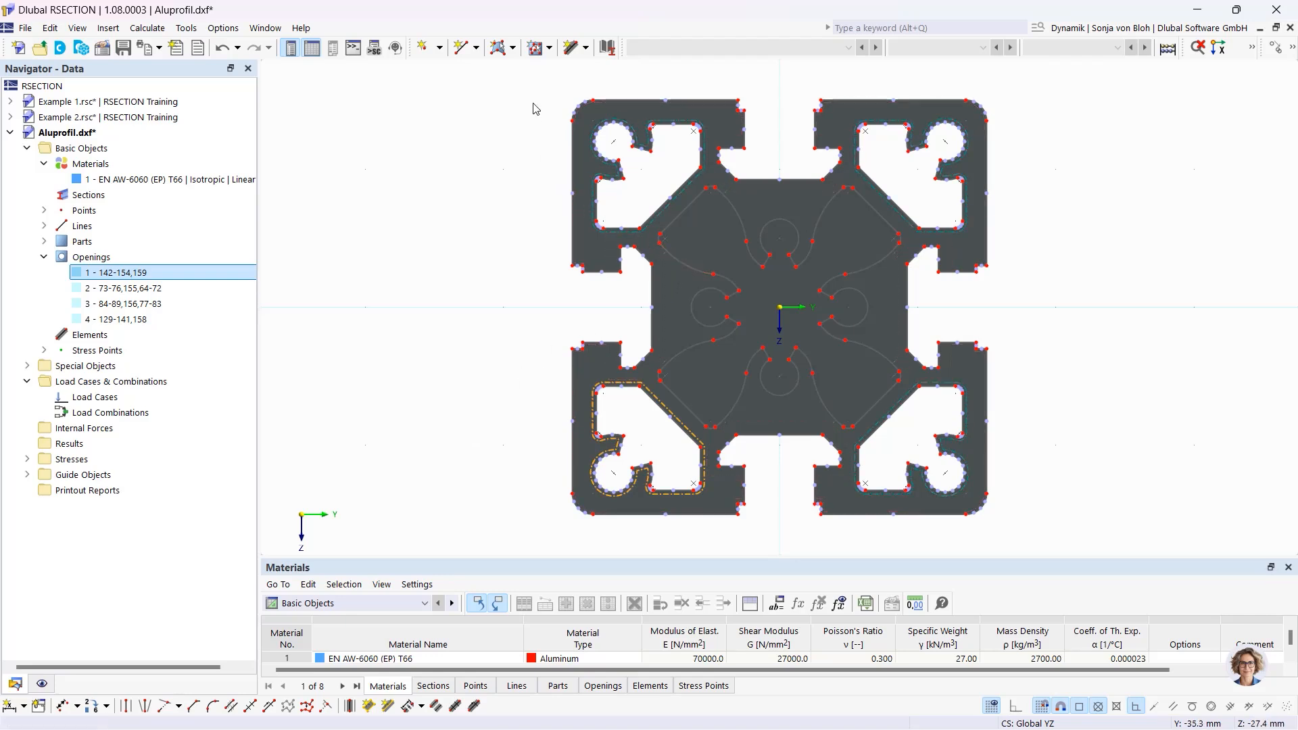
# Create the central opening by selecting the inner cavity contour as its boundary.
pyautogui.click(539, 52)
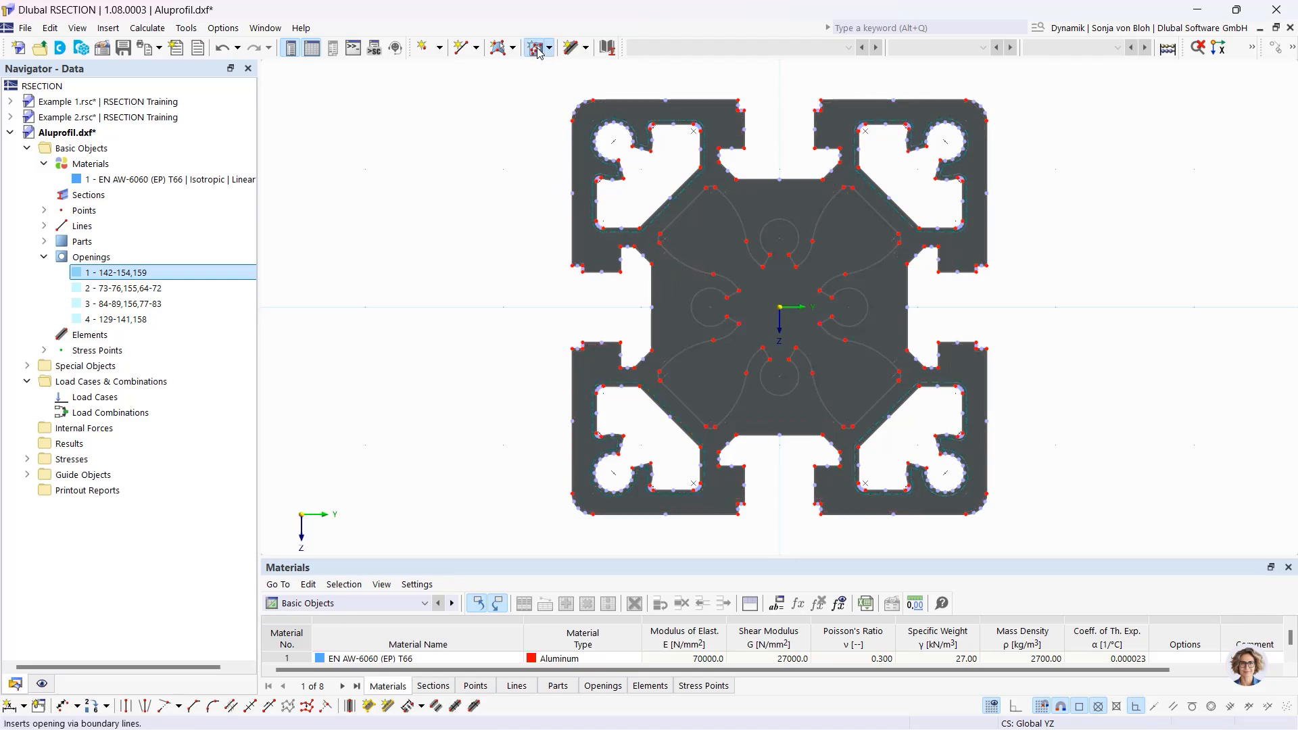
pyautogui.click(678, 262)
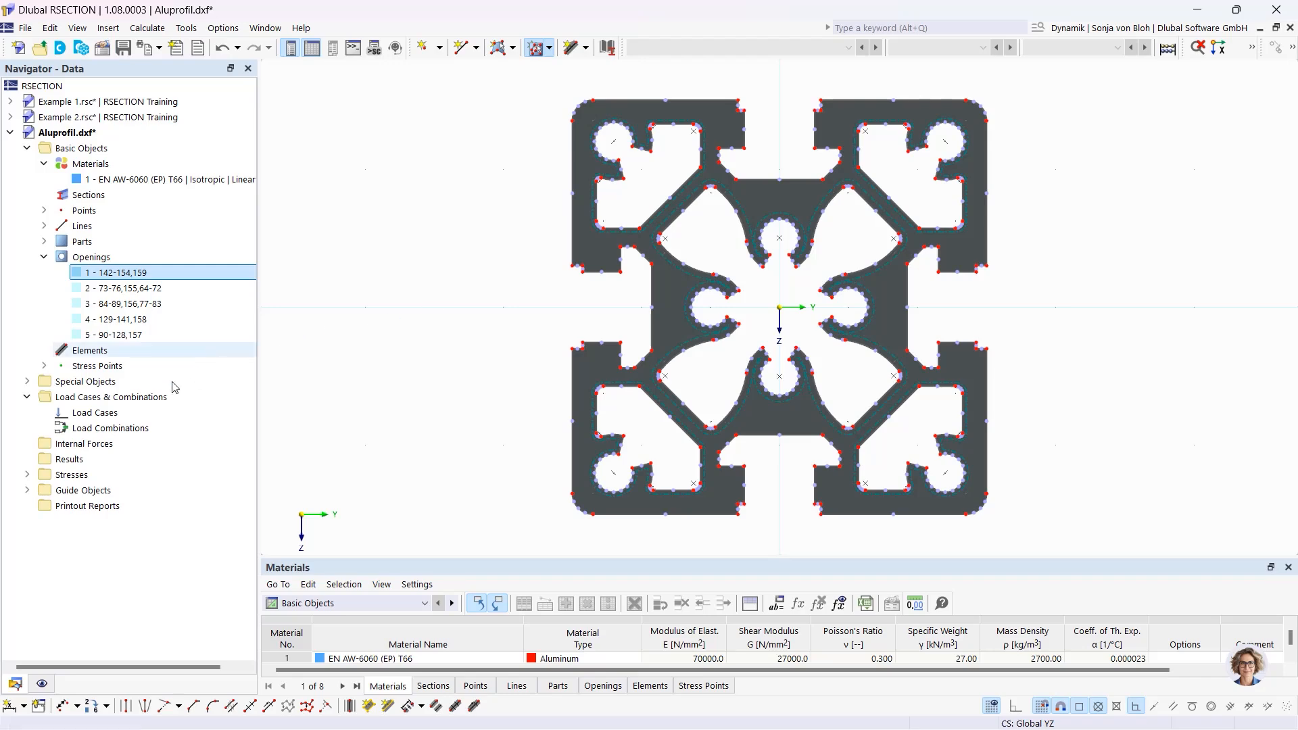
# Create permanent load case LC1 named "N + Mxp" and dismiss the automatic backup prompt.
pyautogui.rightClick(121, 413)
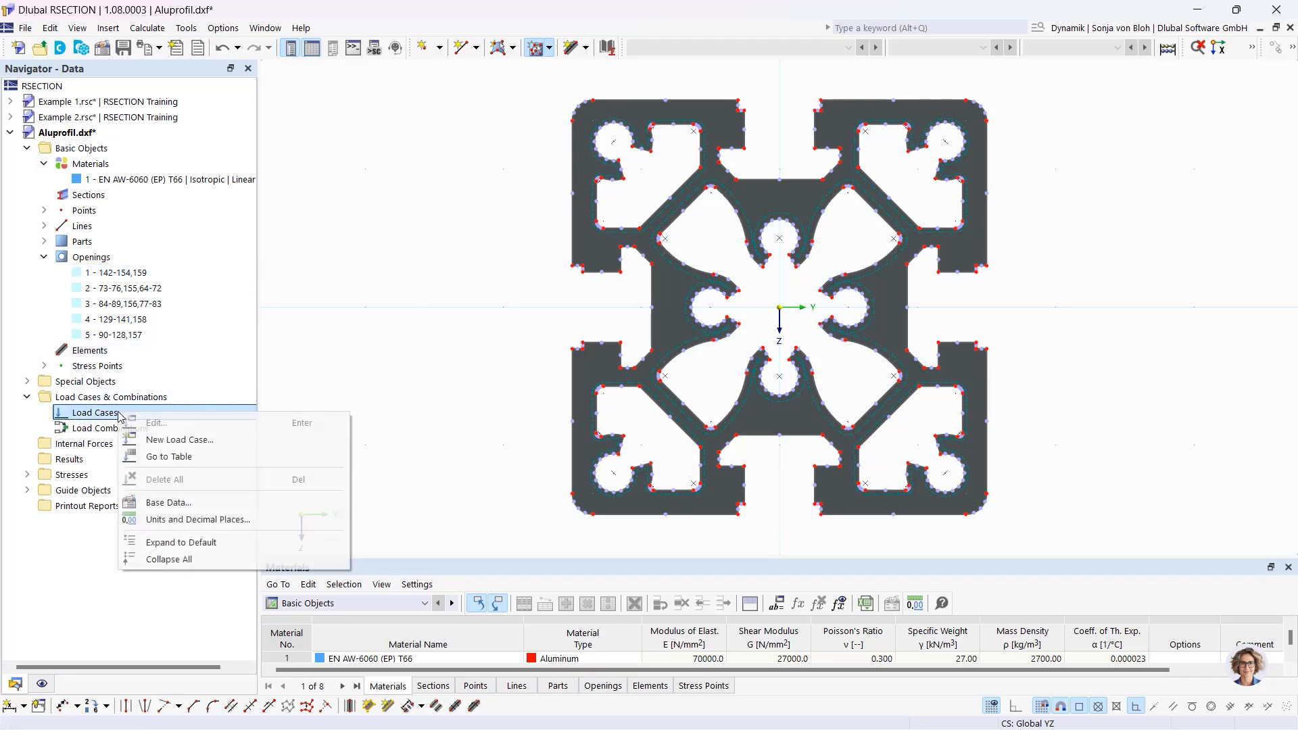
pyautogui.click(179, 440)
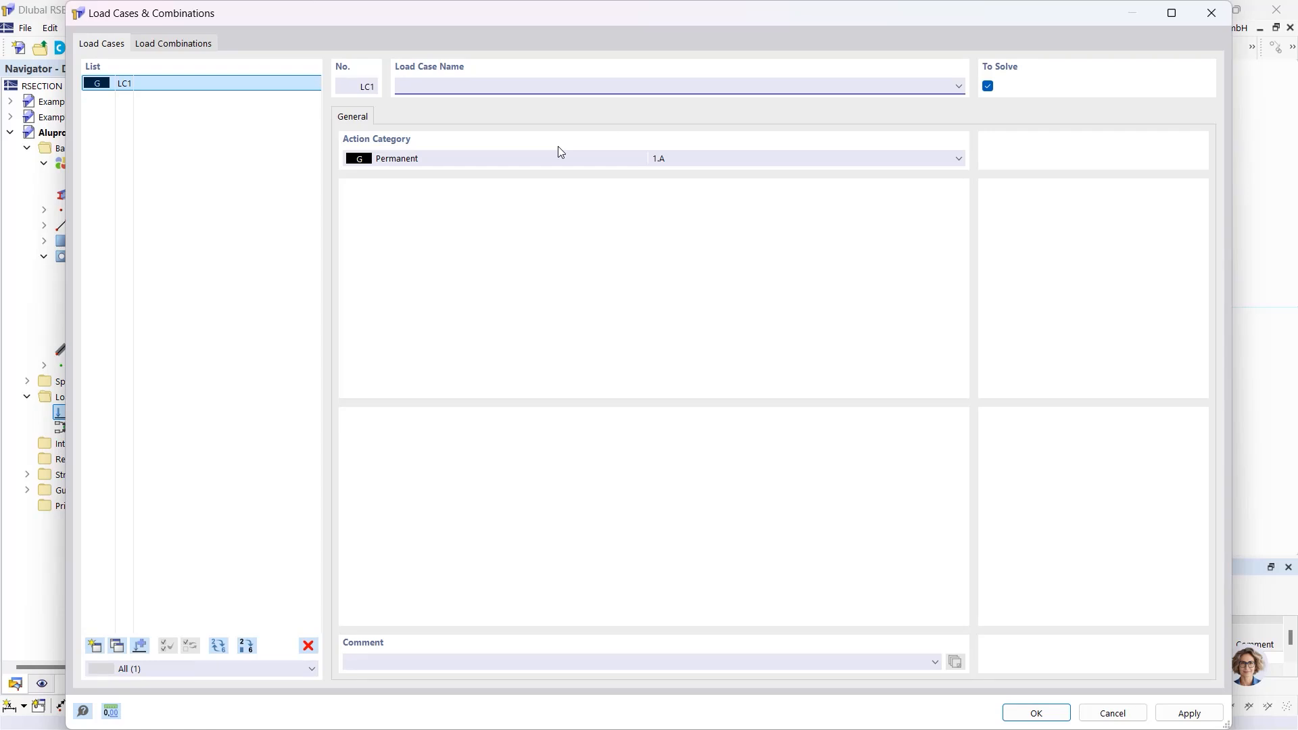
pyautogui.write('N + Mxp')
pyautogui.click(1035, 713)
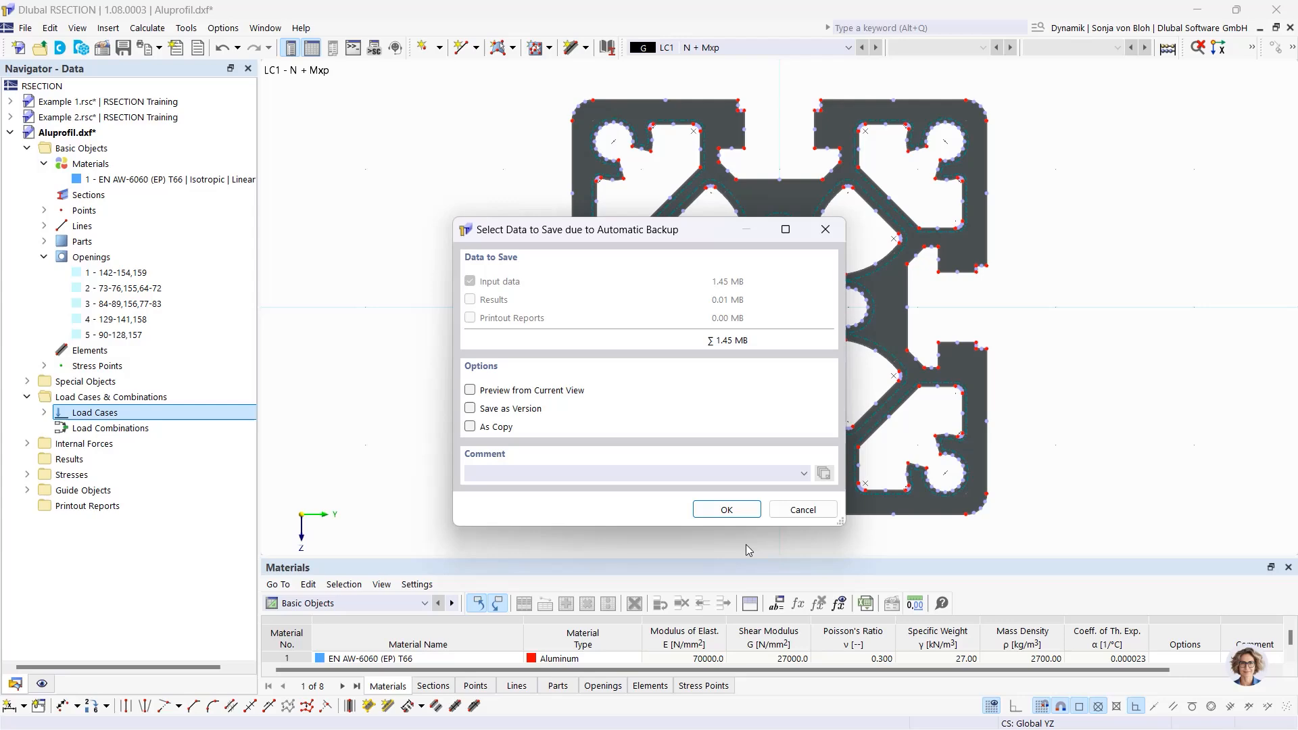
pyautogui.click(803, 510)
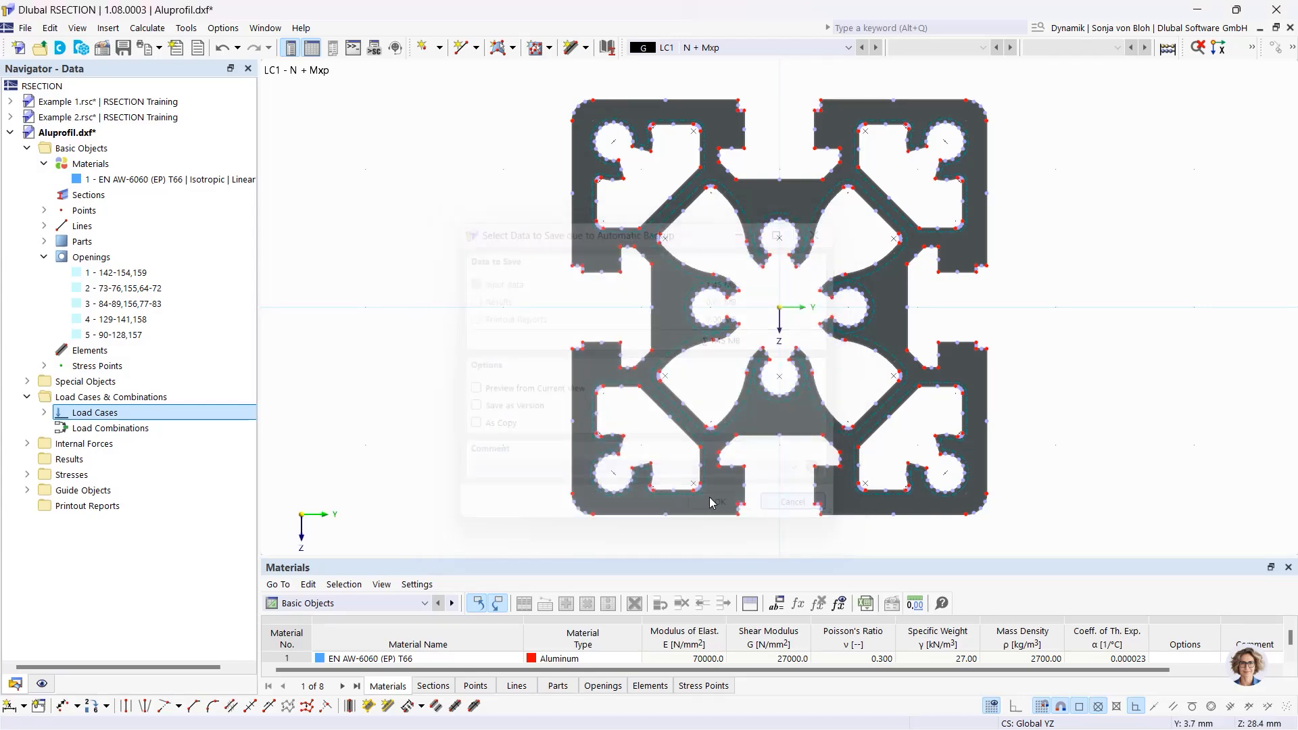
# Define internal forces for LC1 with an axial force N of -10 kN and a torsional moment Mxp of 0.3 kNm.
pyautogui.click(27, 445)
pyautogui.click(44, 459)
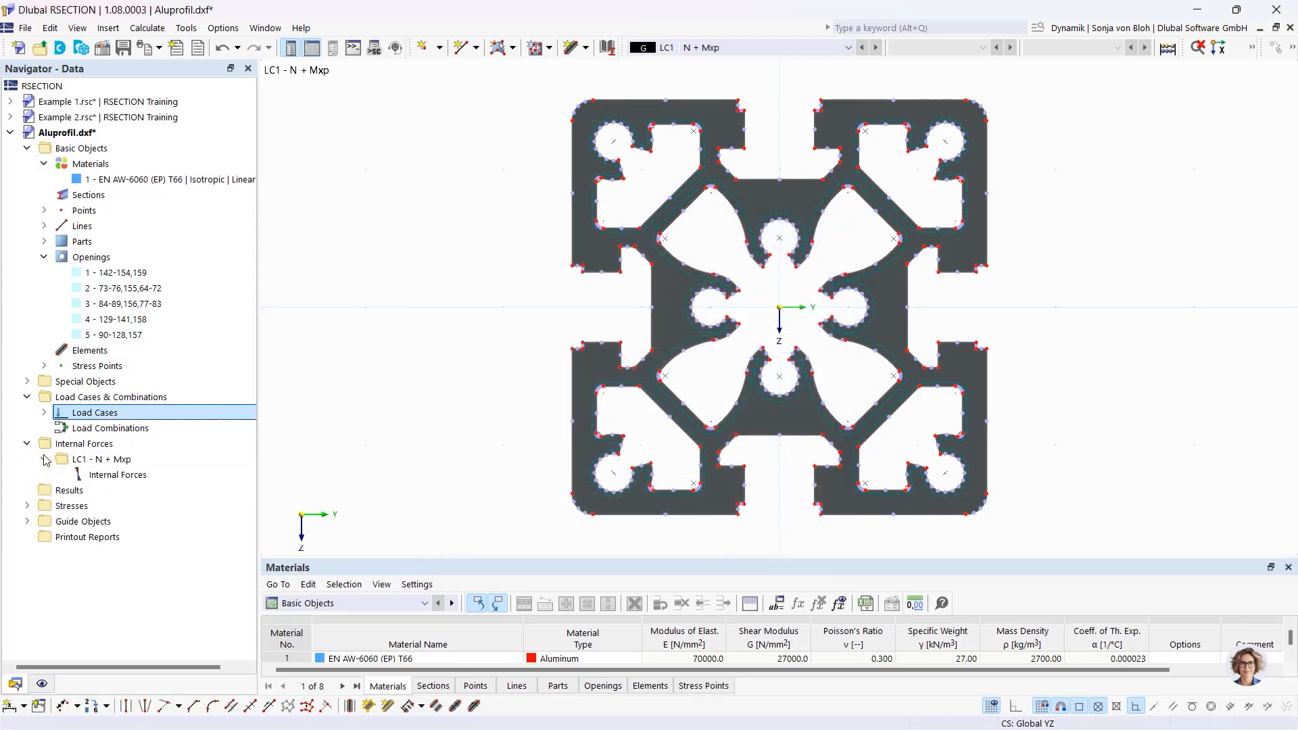
pyautogui.click(108, 476)
pyautogui.doubleClick(108, 476)
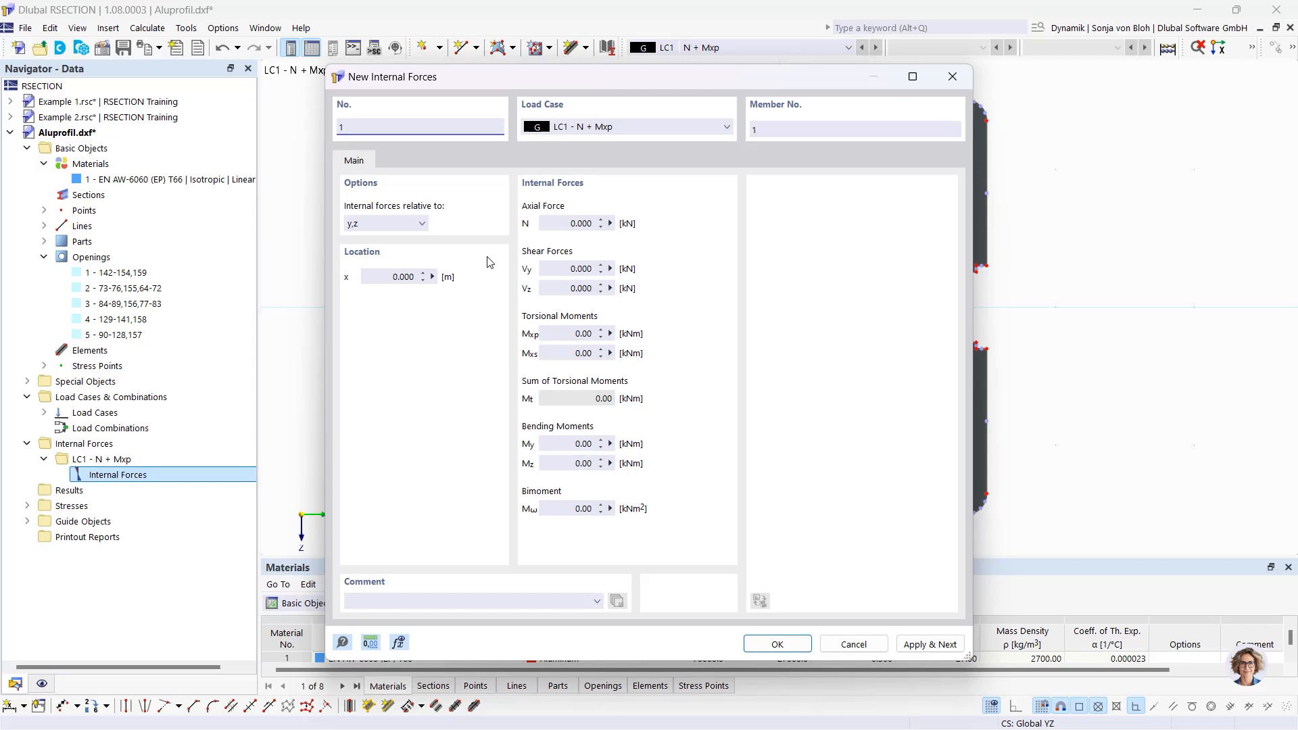
pyautogui.click(559, 224)
pyautogui.write('-10')
pyautogui.click(595, 334)
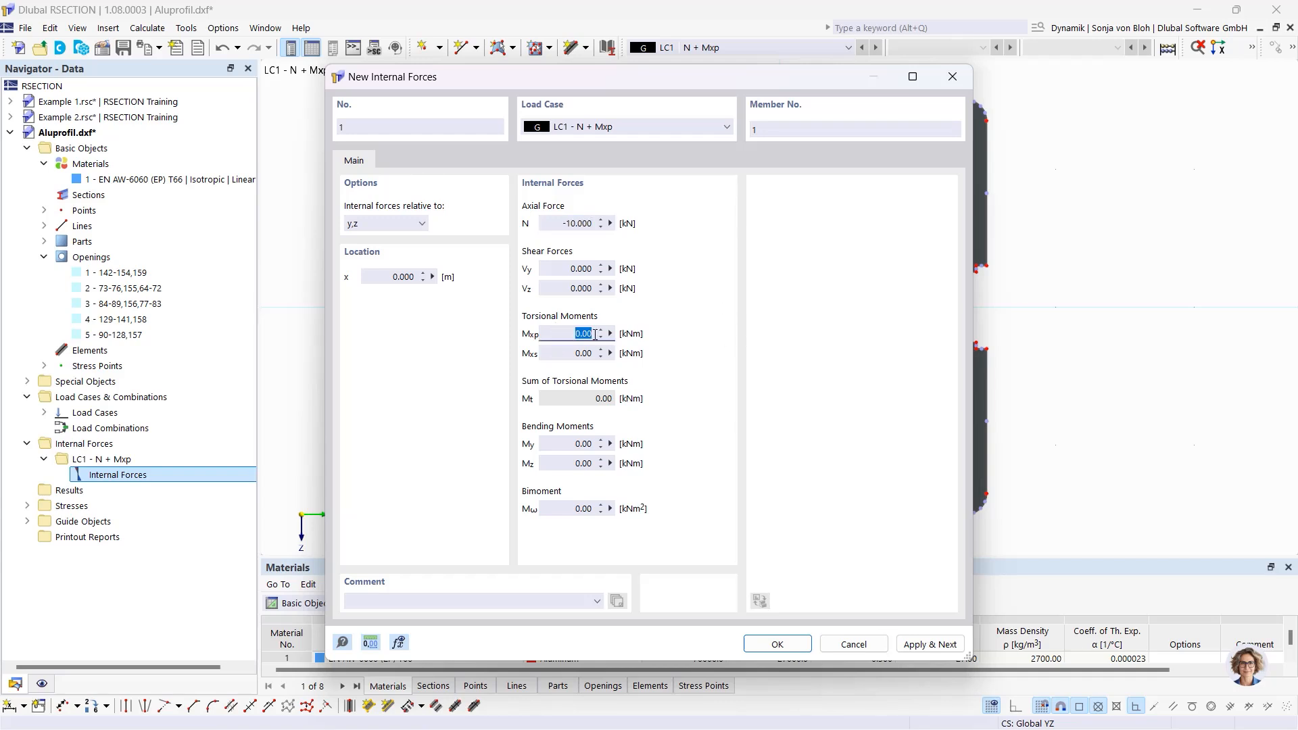
pyautogui.write('0,3')
pyautogui.click(776, 644)
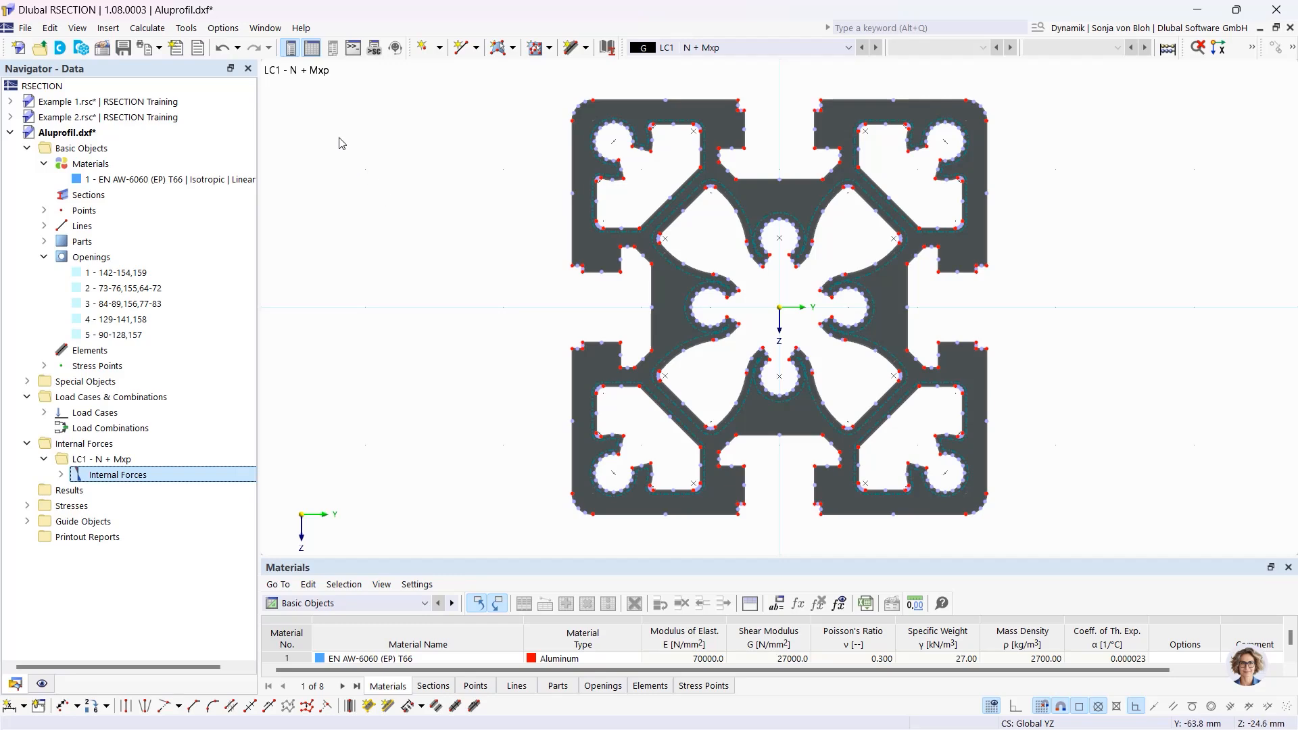
# Calculate the model and display the total normal stress, total shear stress and von Mises equivalent stress in turn.
pyautogui.click(147, 28)
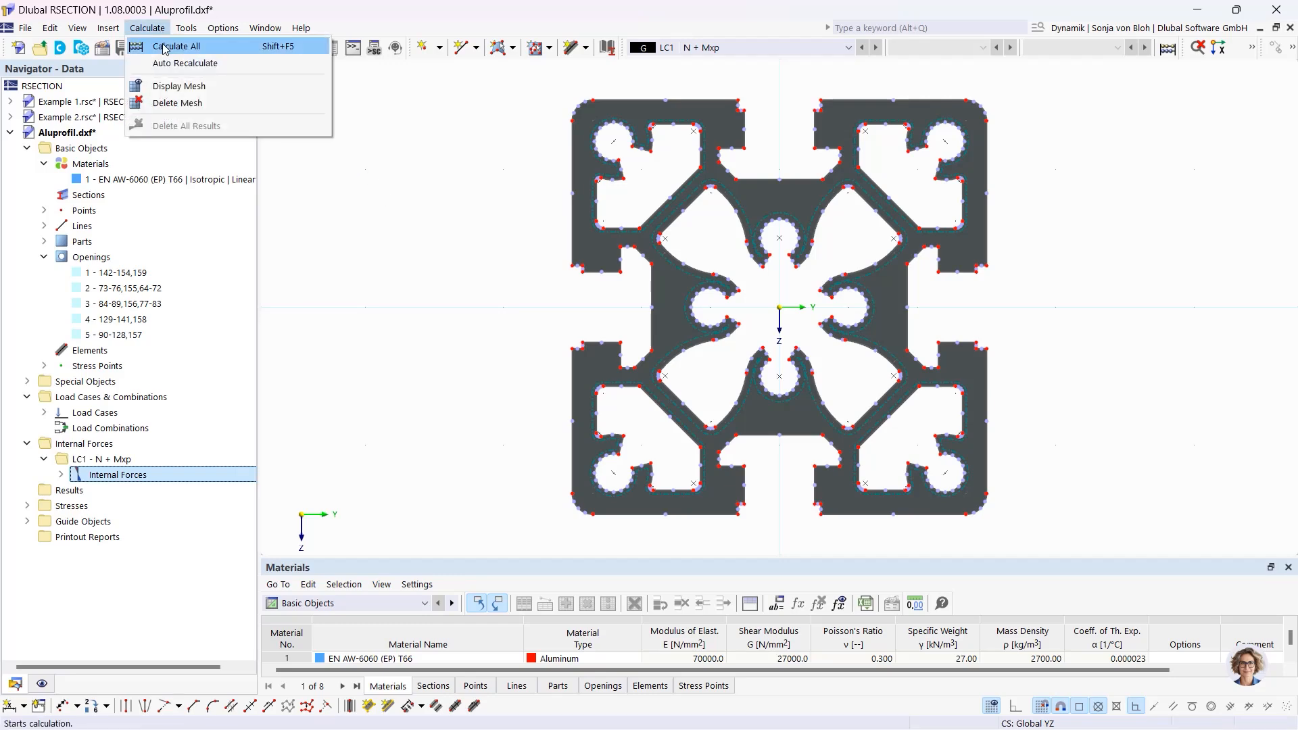
pyautogui.click(178, 47)
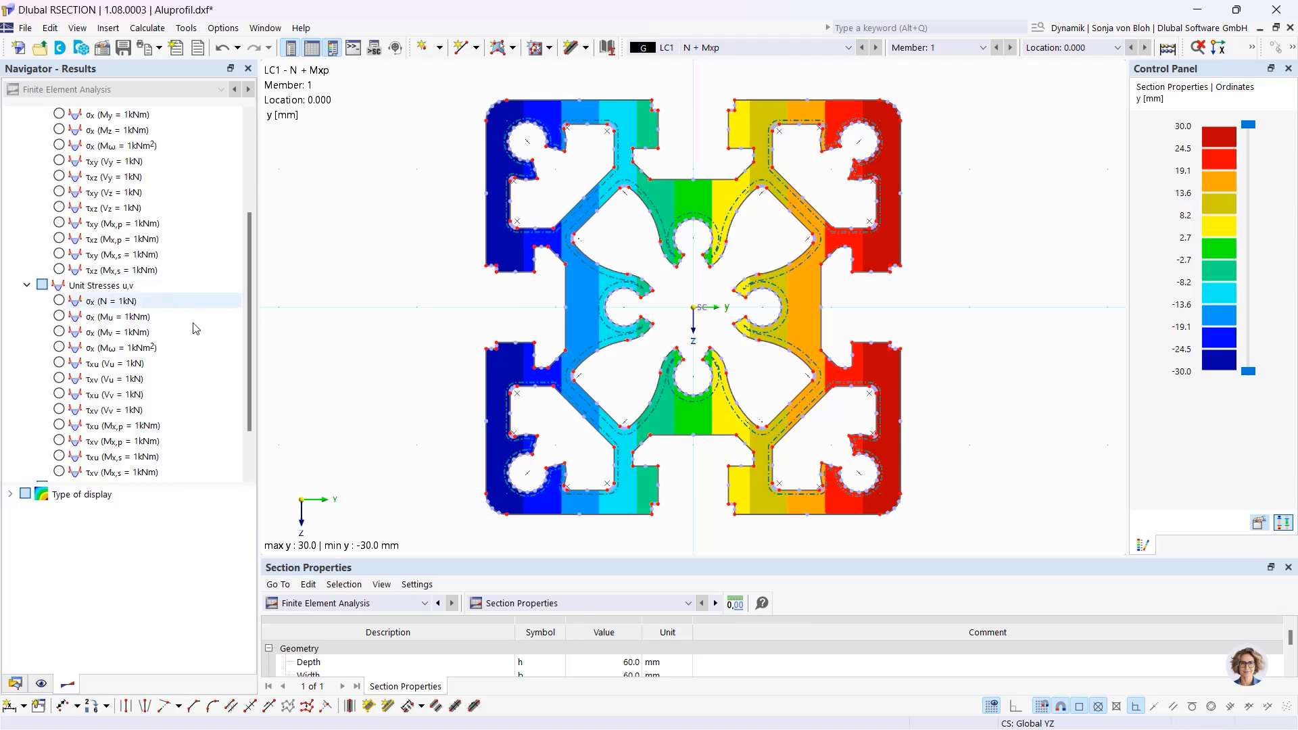
pyautogui.moveTo(248, 321); pyautogui.dragTo(249, 358)
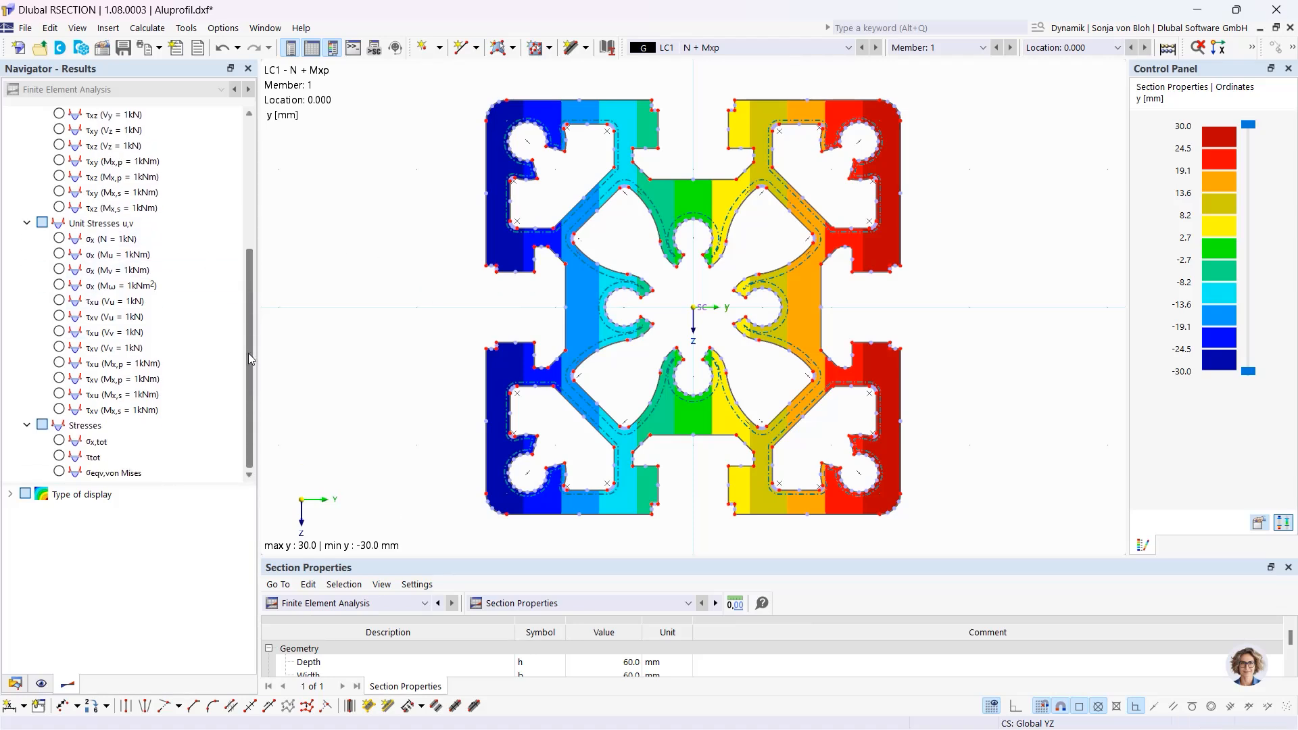
pyautogui.click(59, 442)
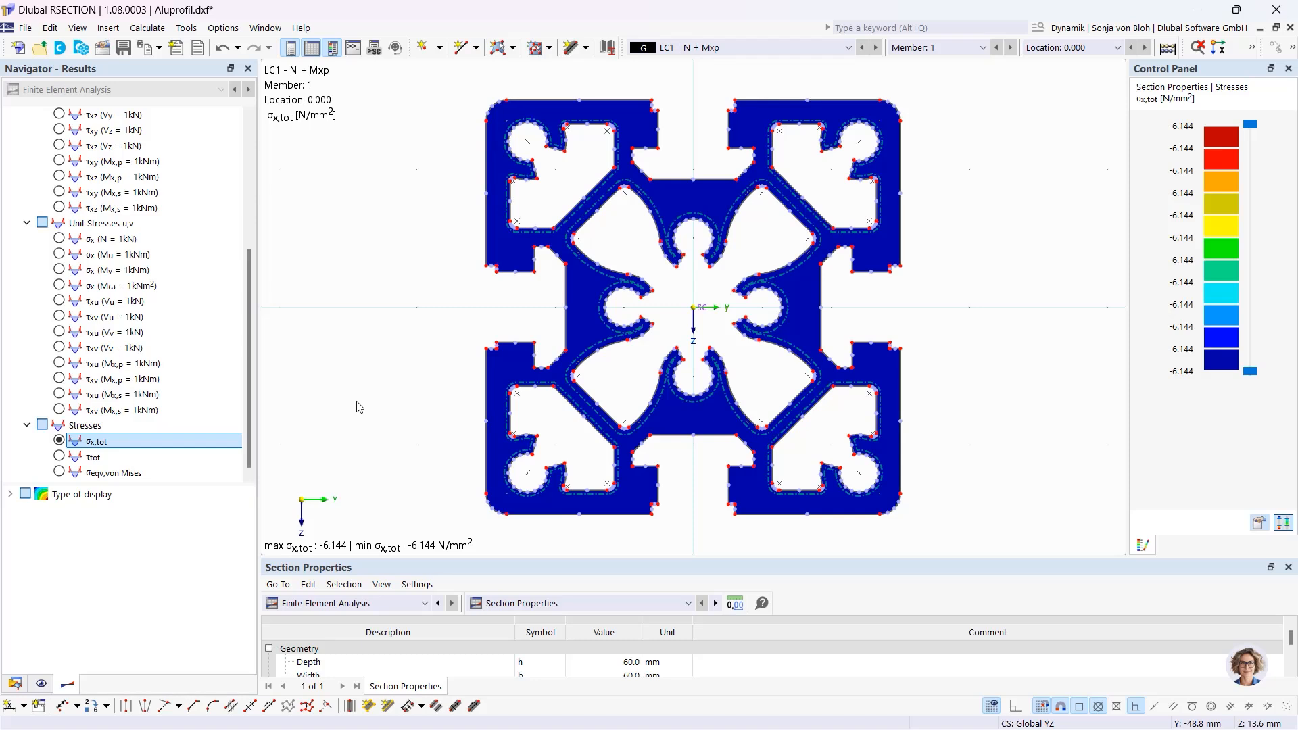
pyautogui.click(60, 457)
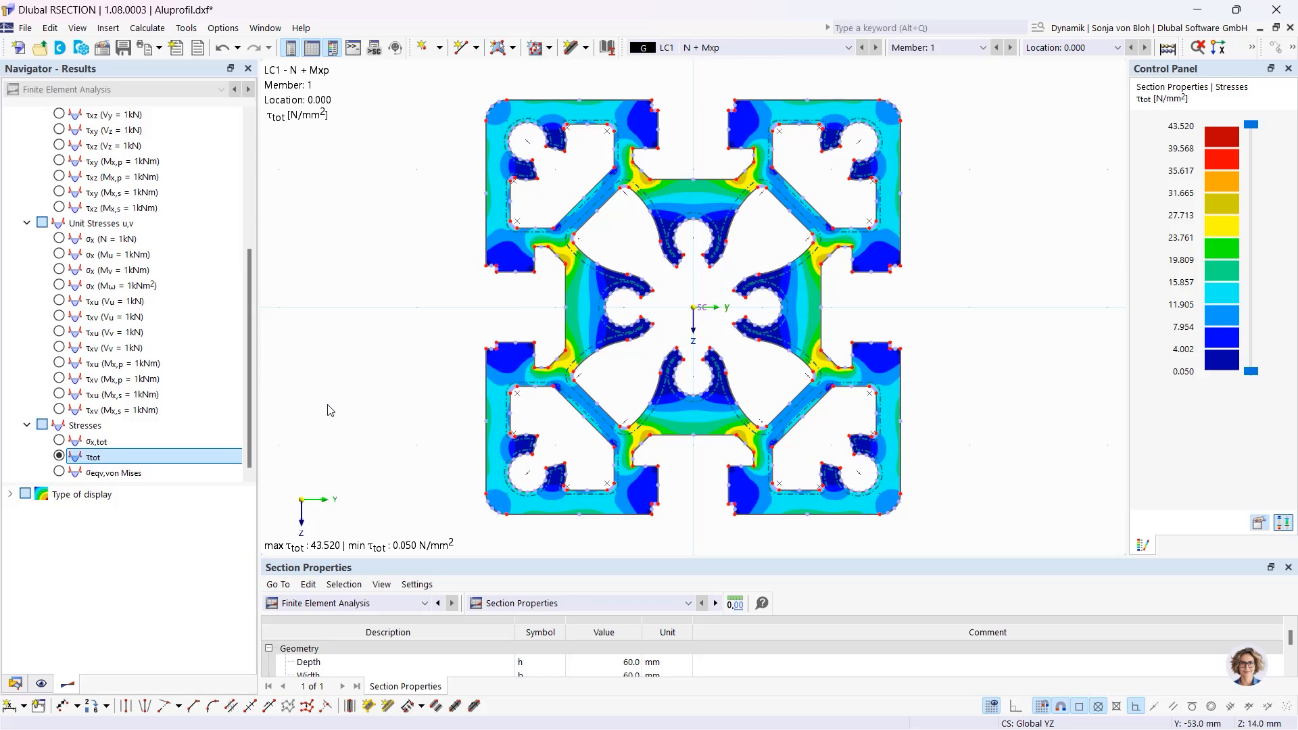
pyautogui.click(60, 472)
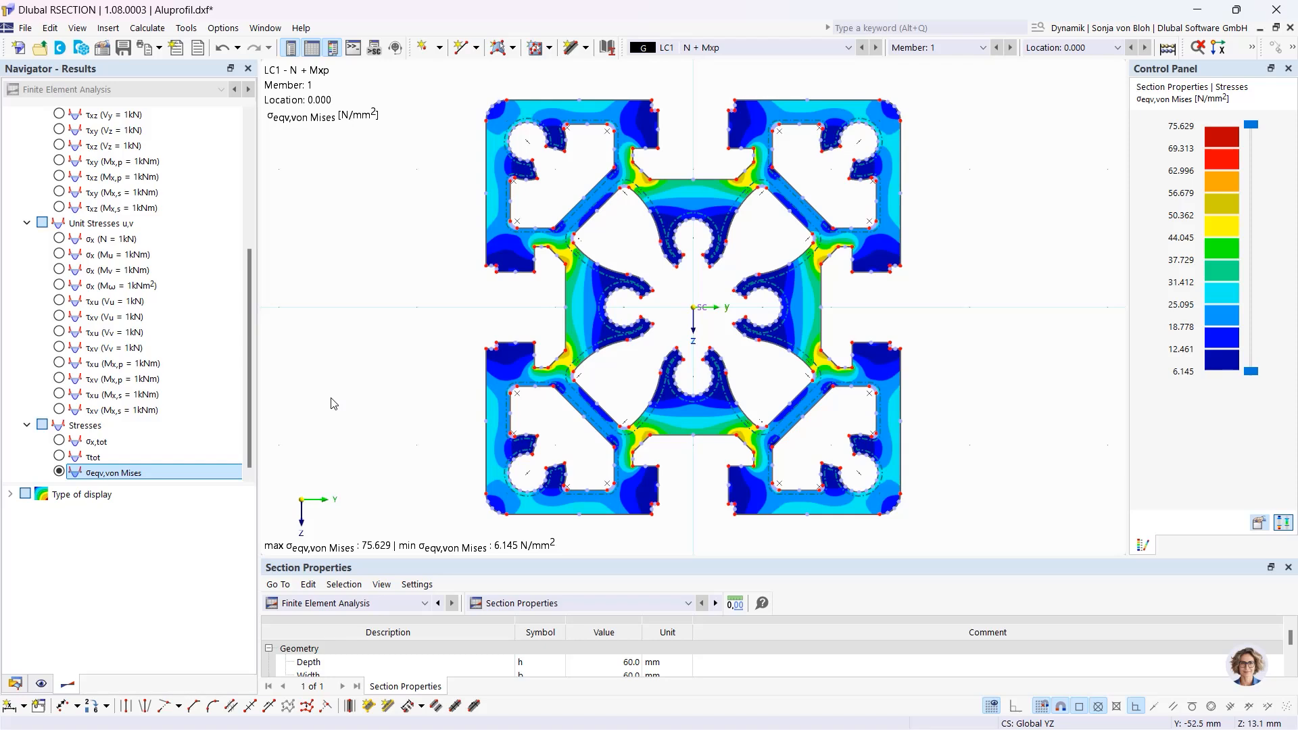
# Create and show a new printout report that leaves out the unit normal and unit shear stress tables, including those by material.
pyautogui.click(14, 683)
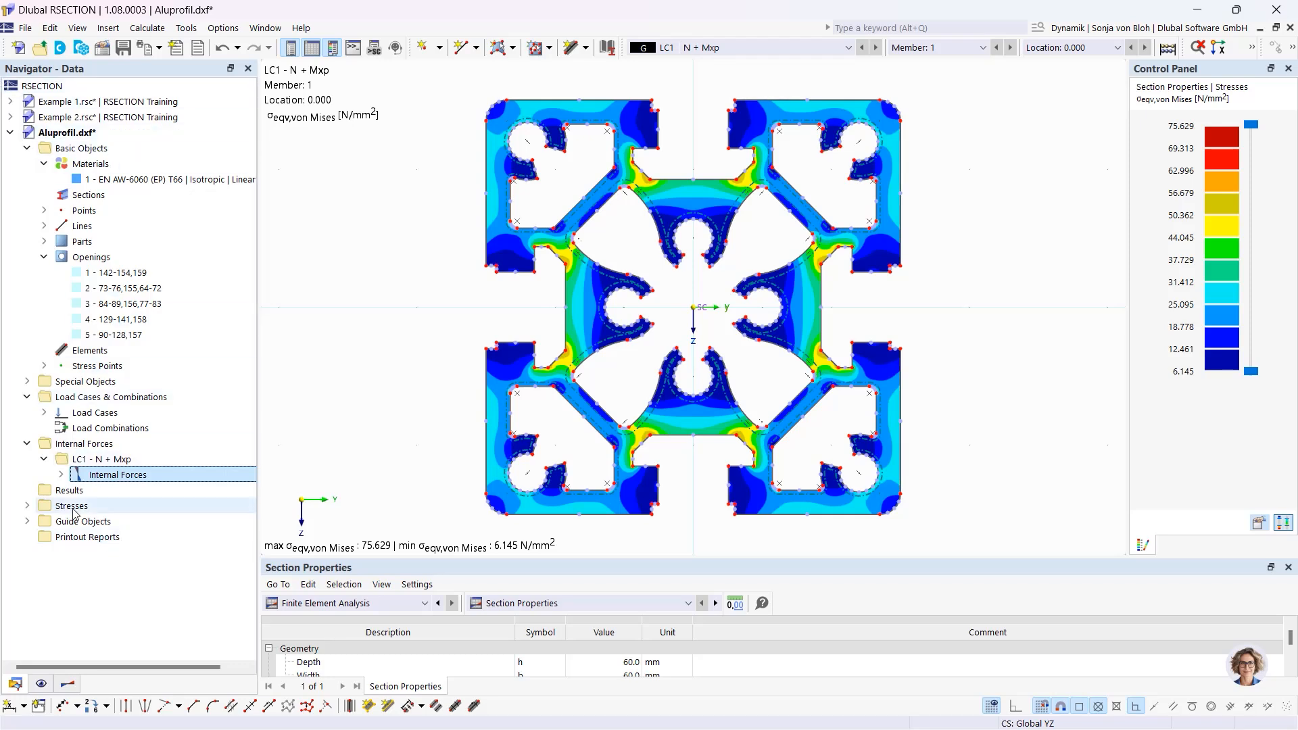
pyautogui.rightClick(85, 538)
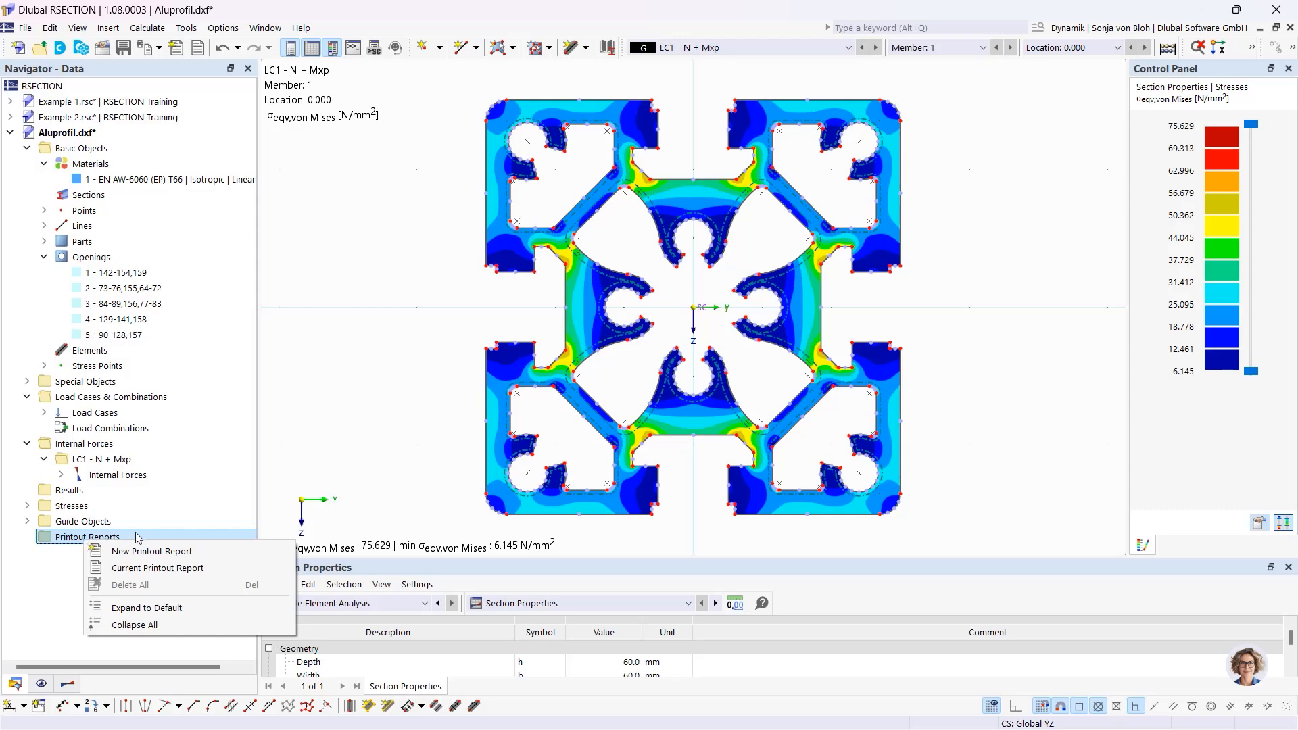
pyautogui.click(146, 551)
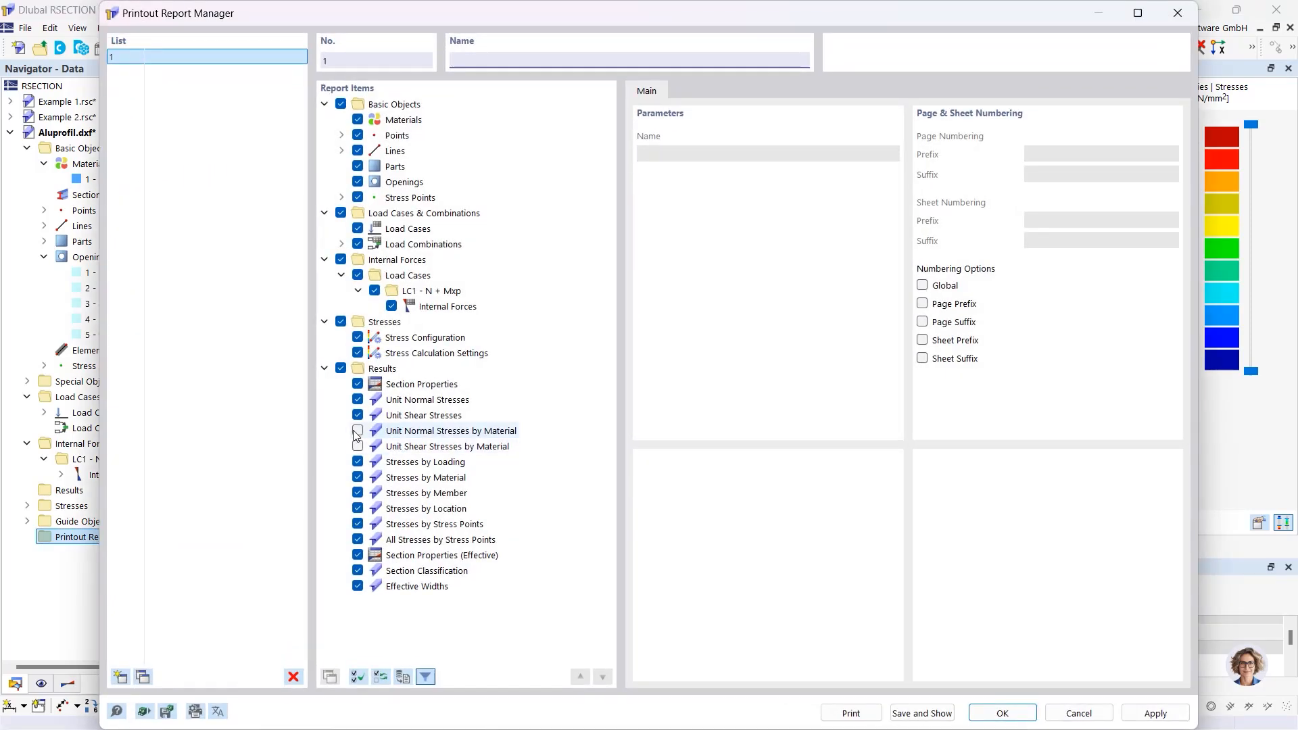
pyautogui.click(357, 399)
pyautogui.click(357, 415)
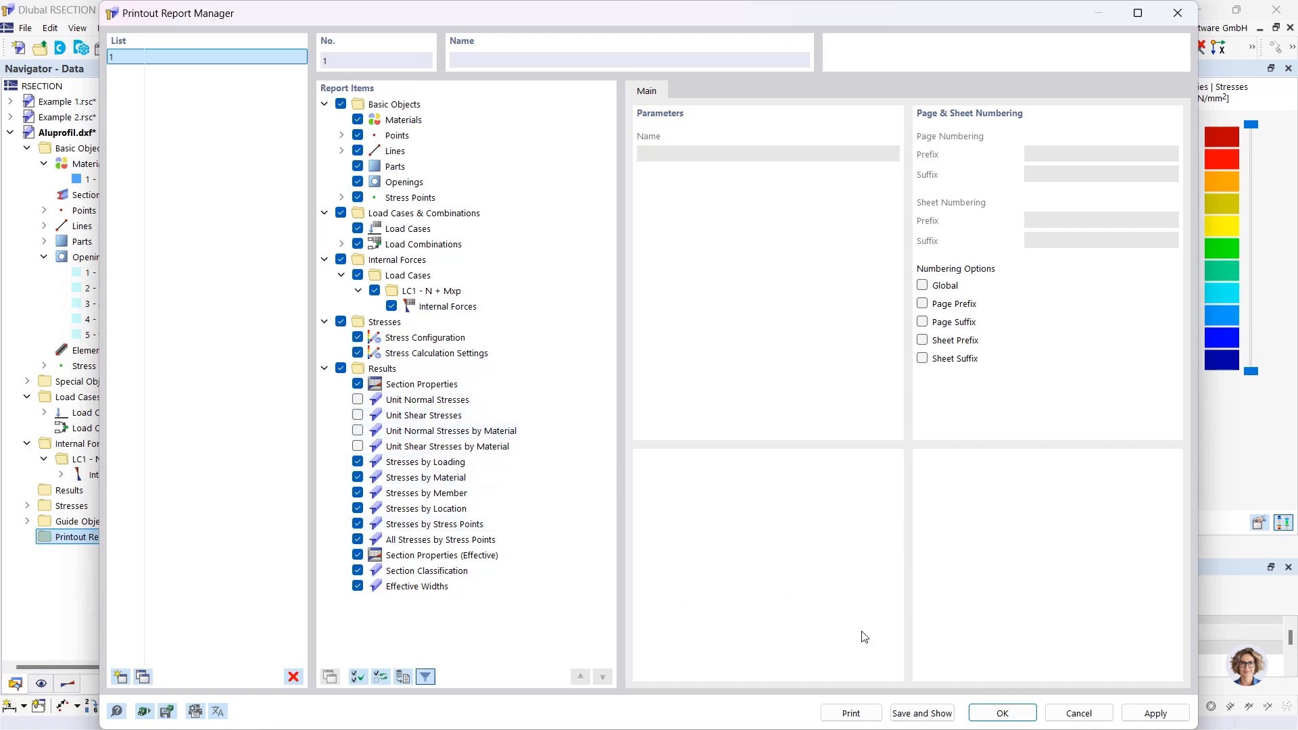
pyautogui.click(922, 713)
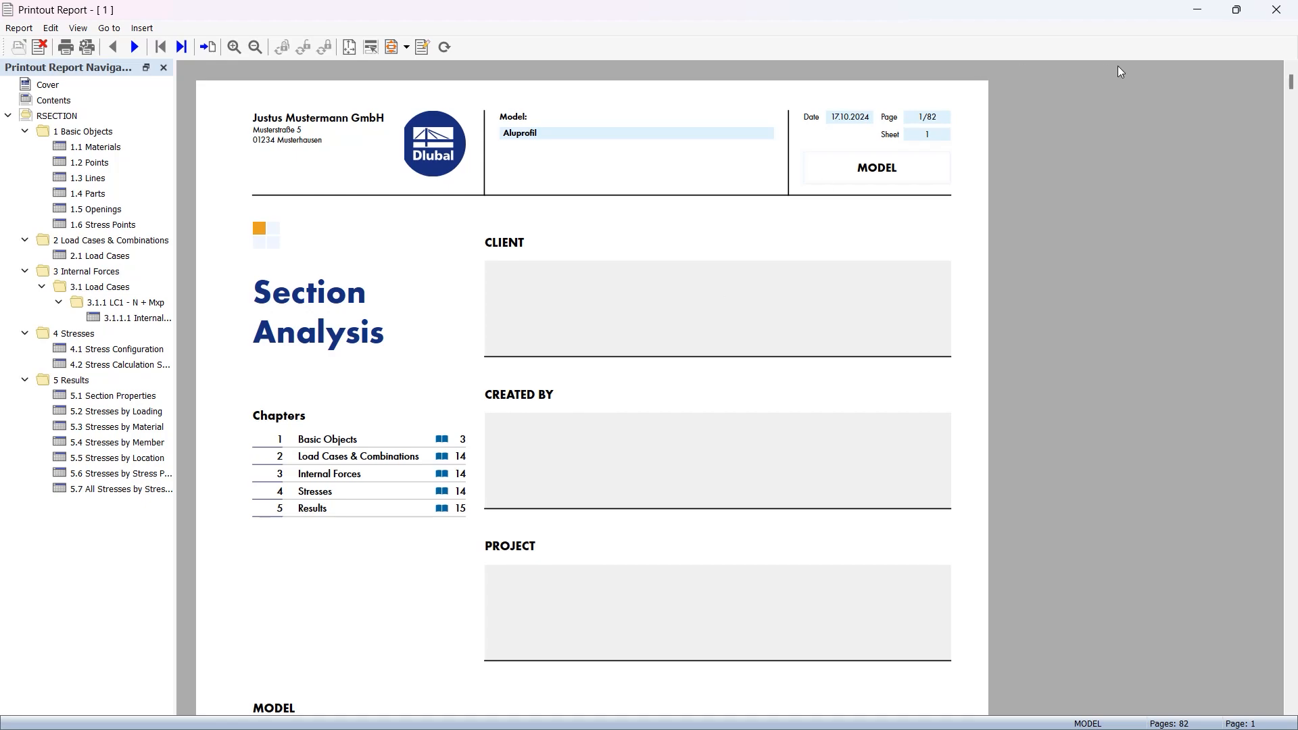
# Add the LC1 von Mises equivalent stress graphic to printout report 1, view it there and close the report.
pyautogui.click(1198, 10)
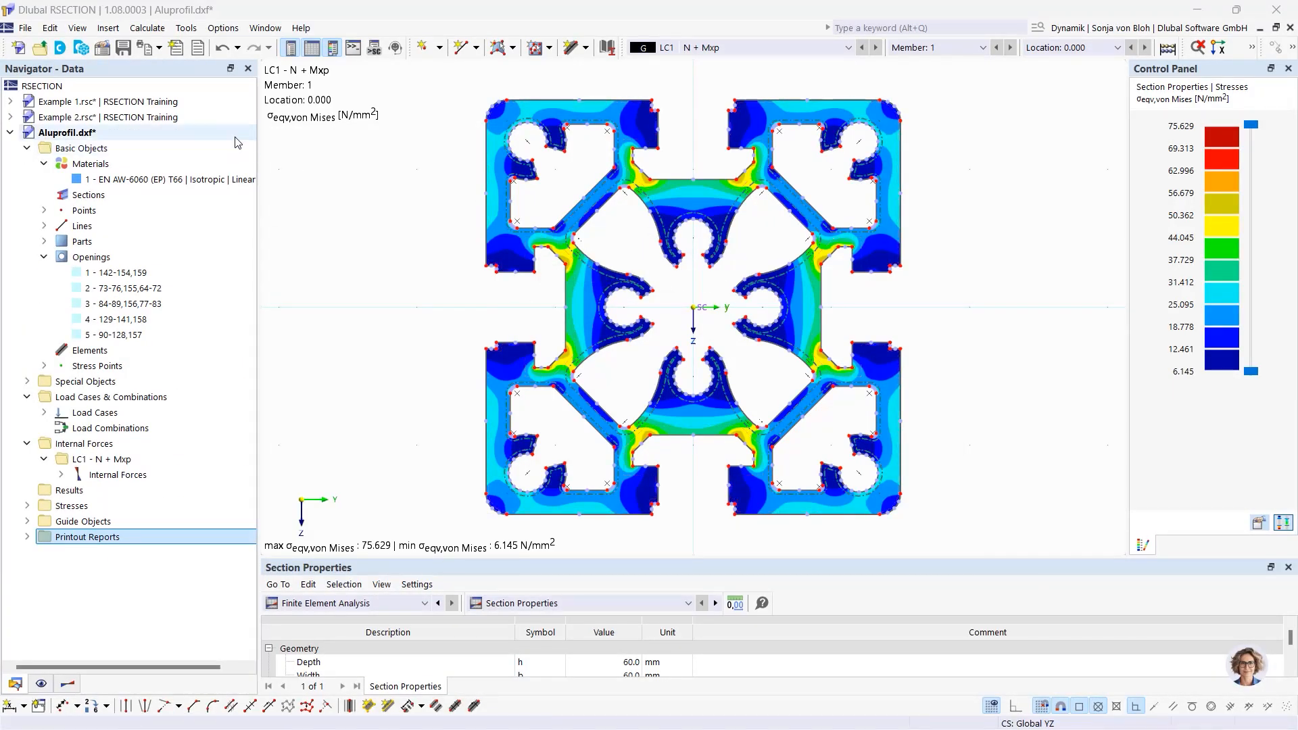
pyautogui.click(159, 48)
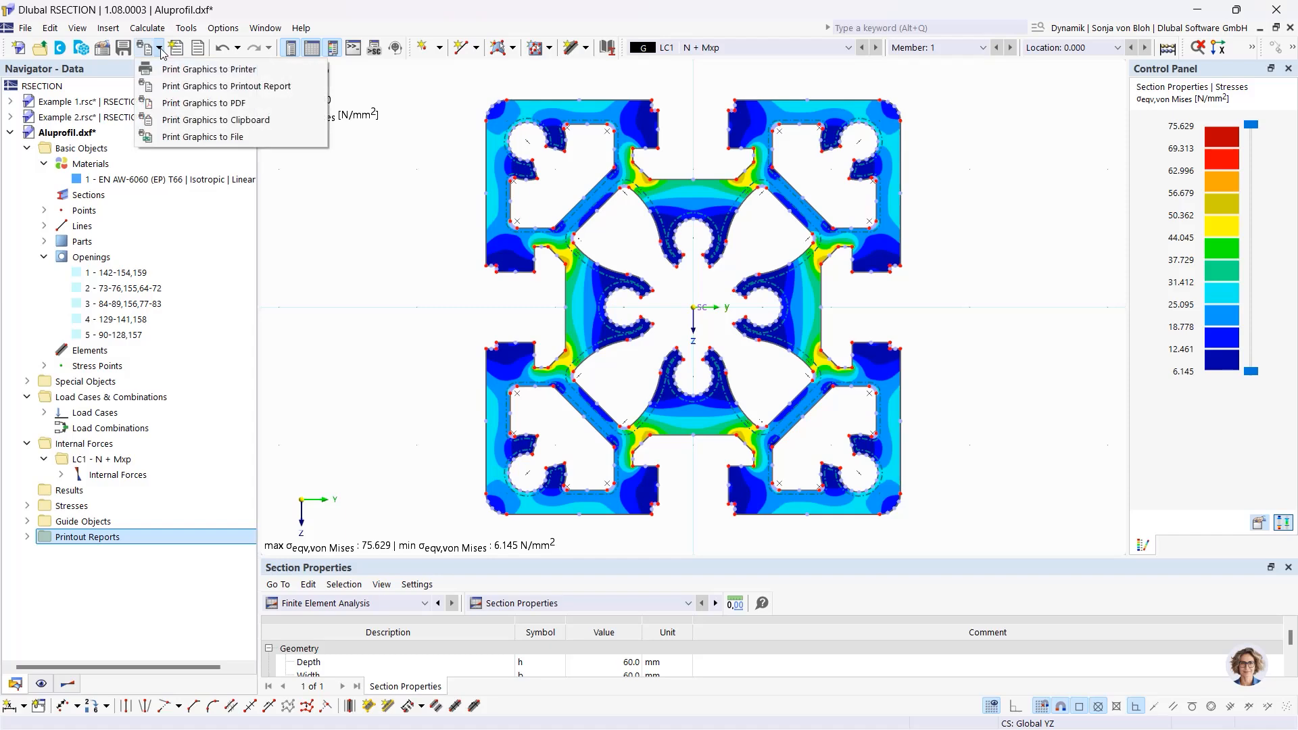
pyautogui.click(181, 87)
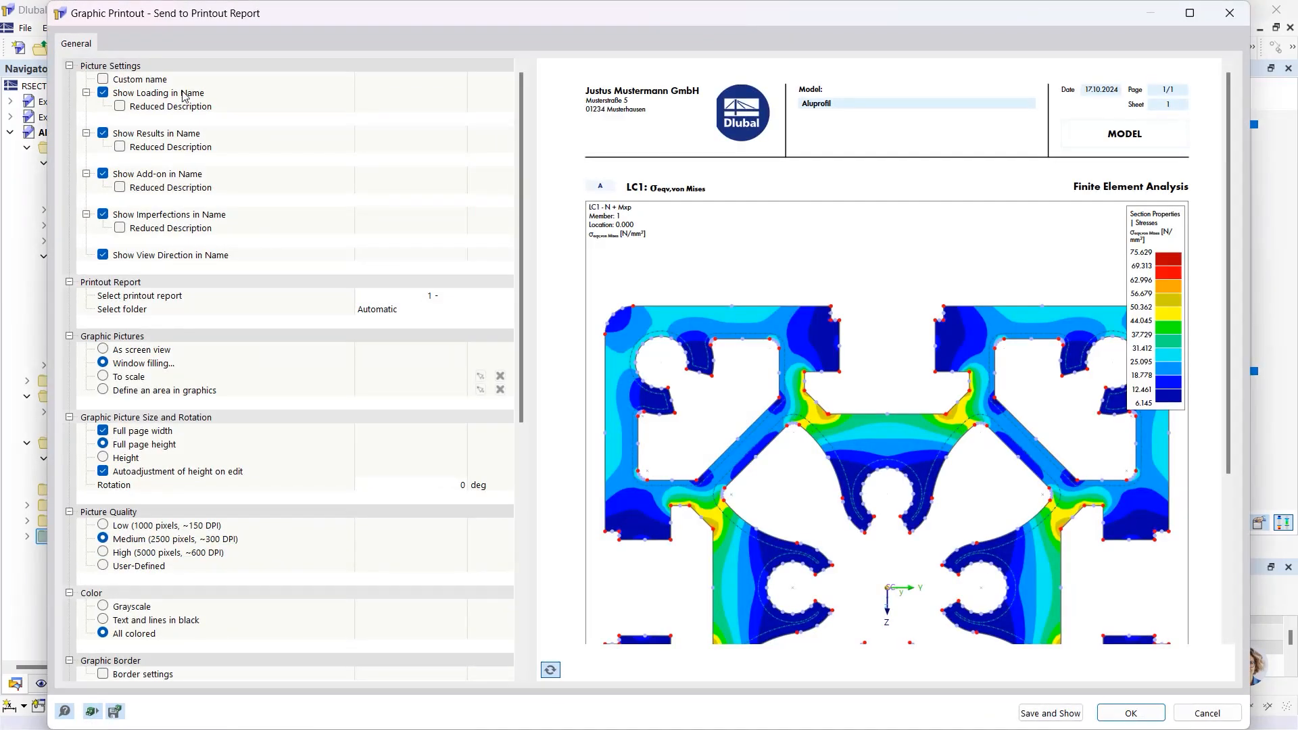
pyautogui.click(1051, 713)
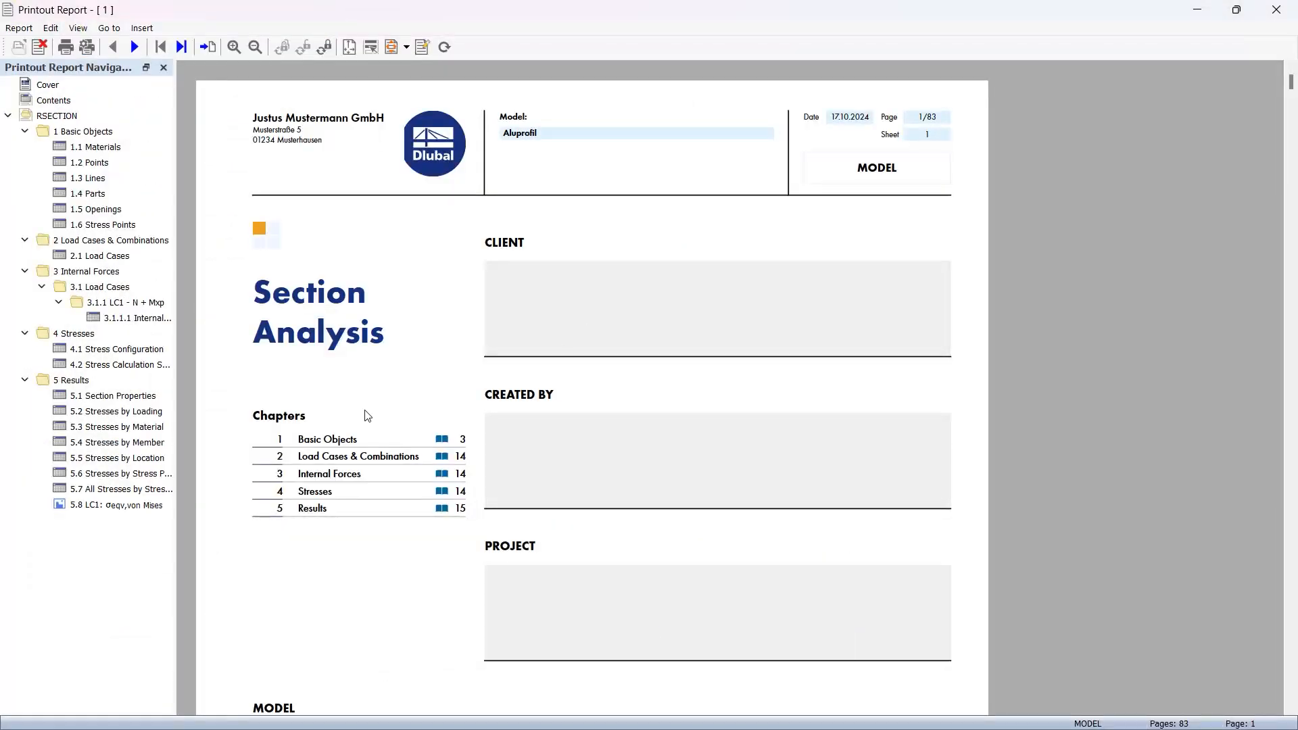
pyautogui.click(116, 506)
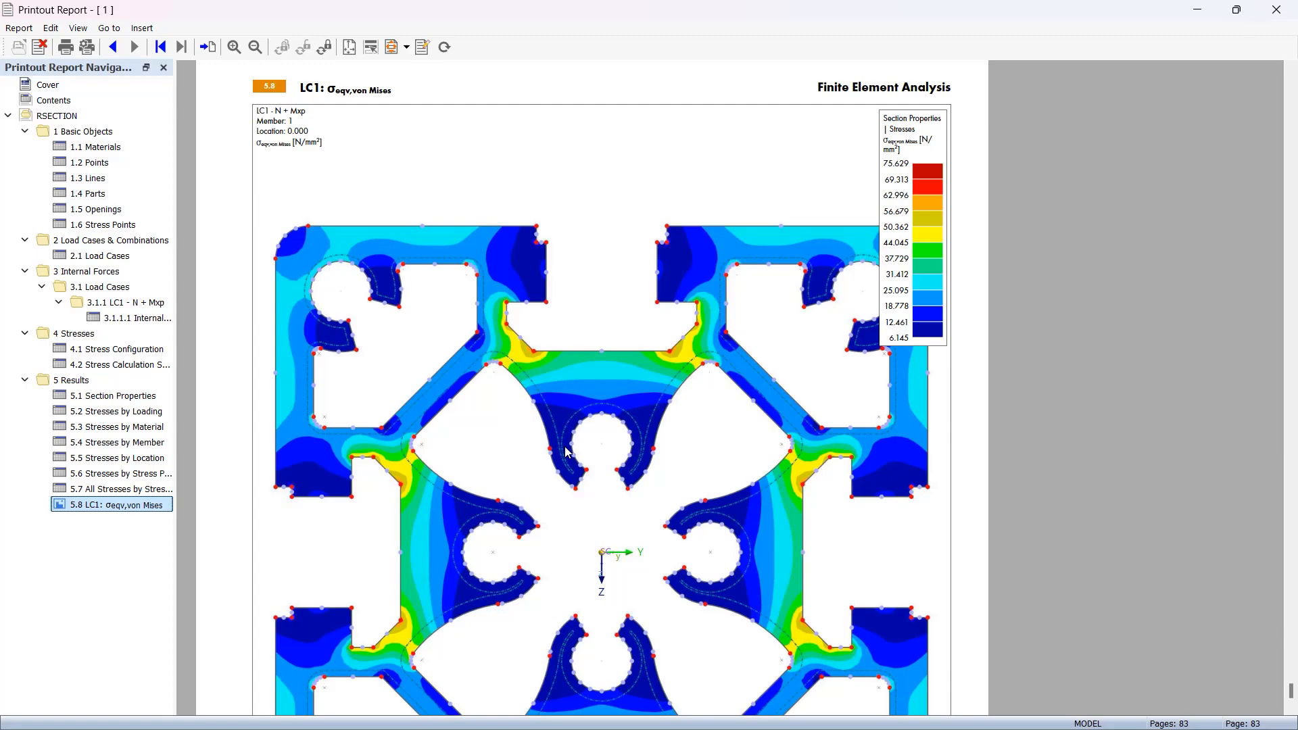
pyautogui.click(1277, 16)
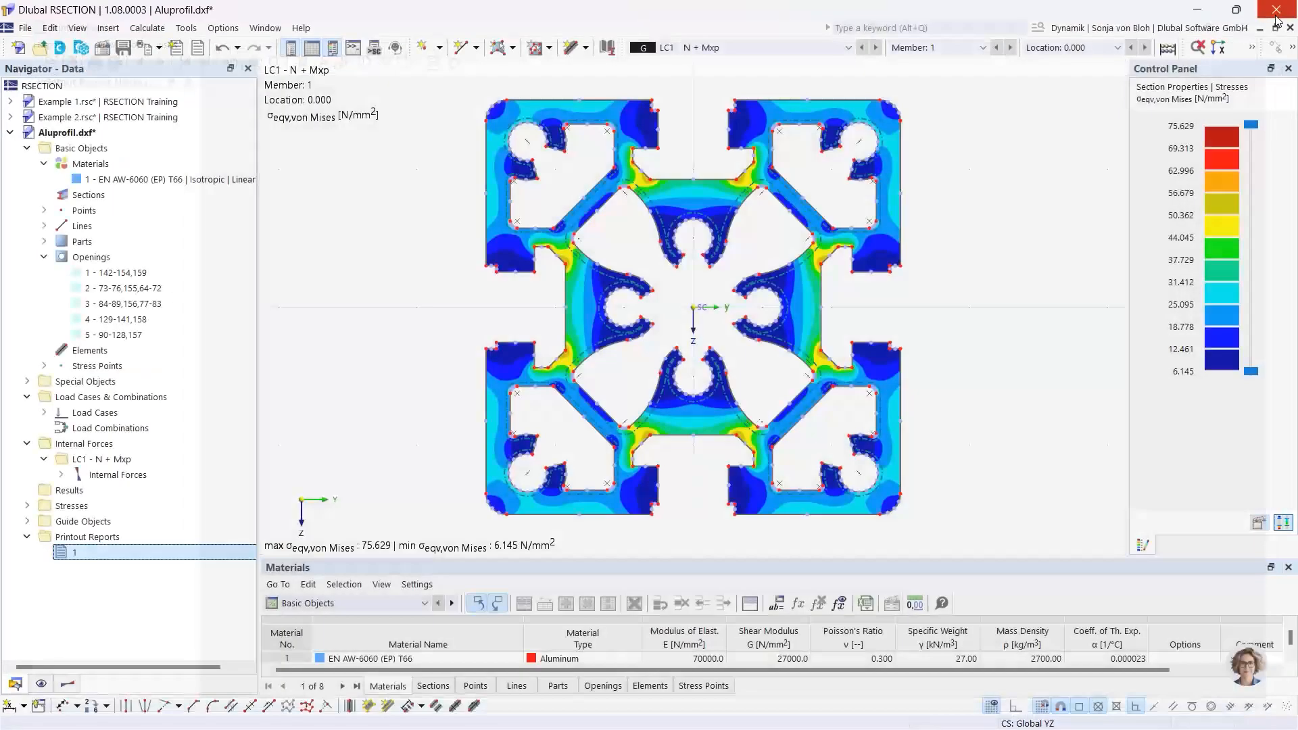
# Create a new model named Hybrid in the RSECTION Training series with the Finite Element Analysis method.
pyautogui.click(27, 52)
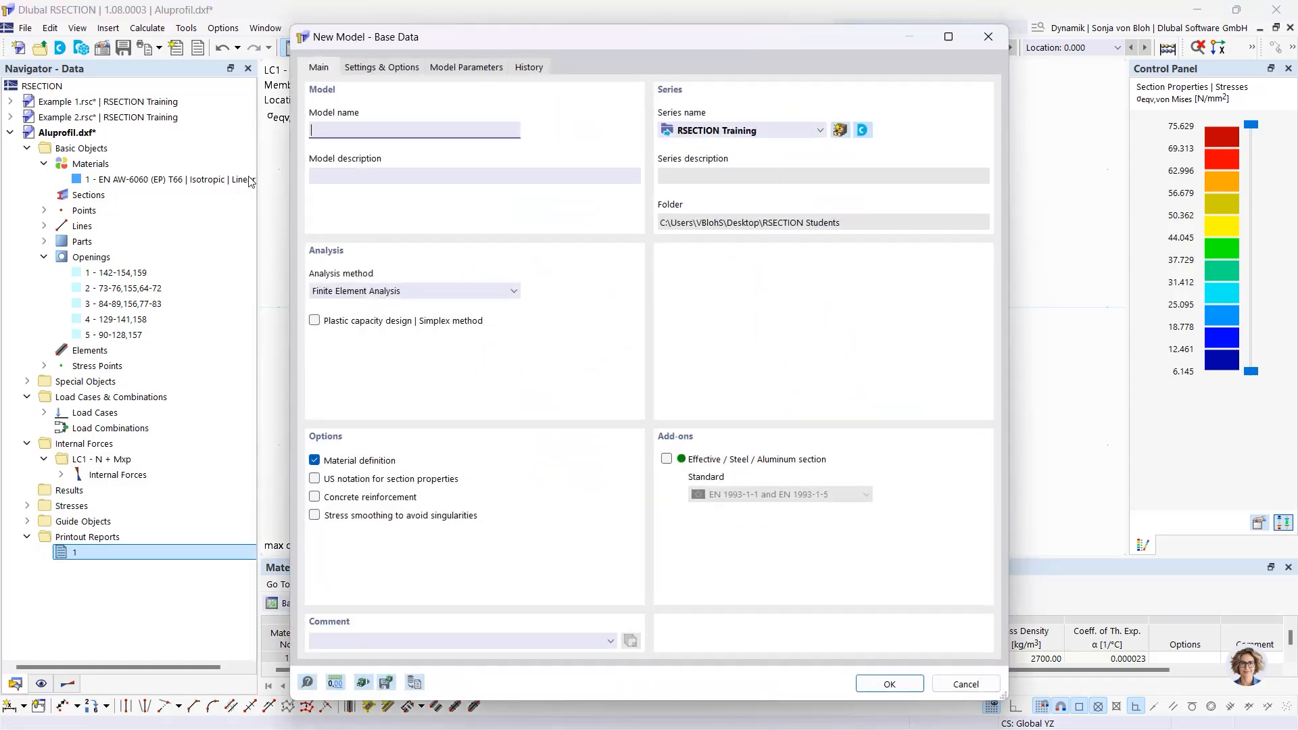
pyautogui.write('Hybrid')
pyautogui.click(869, 685)
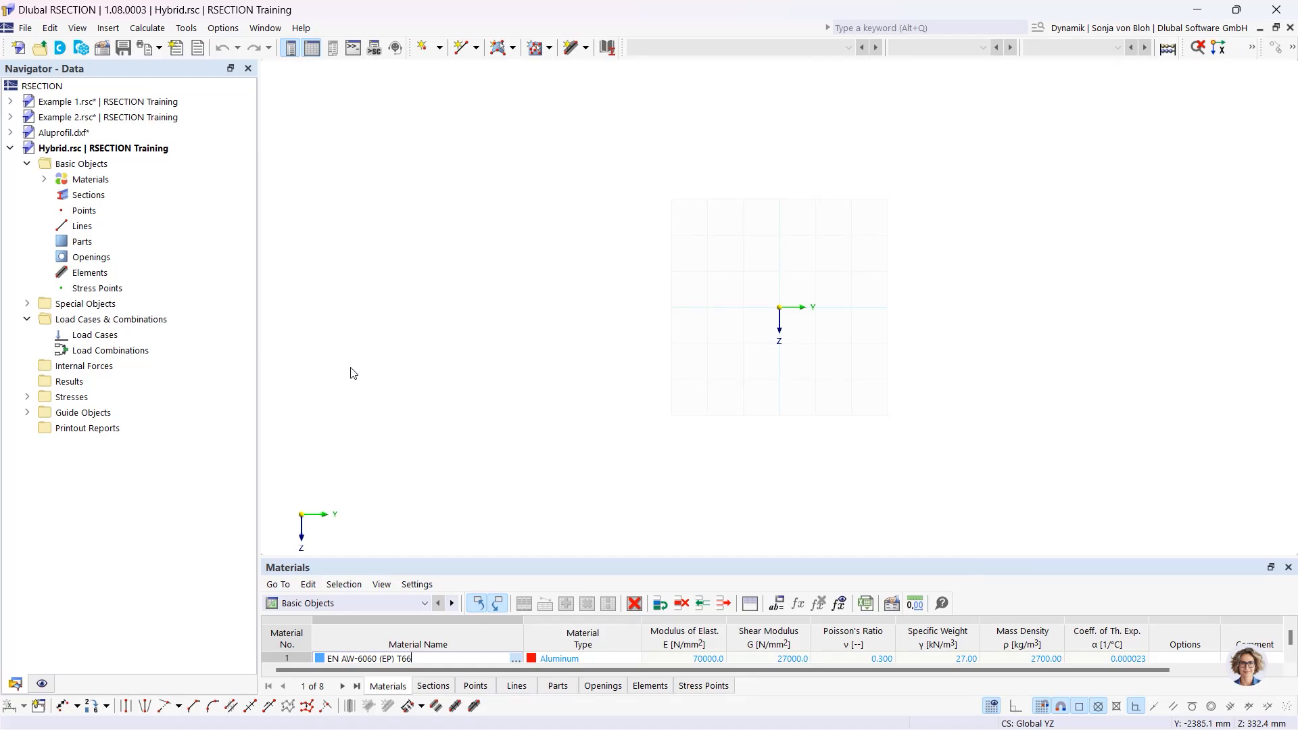
# Replace material 1 with concrete C40/50 to EN 1992-1-1:2004/A1:2014 from the material library, searching all material types.
pyautogui.click(45, 179)
pyautogui.doubleClick(101, 194)
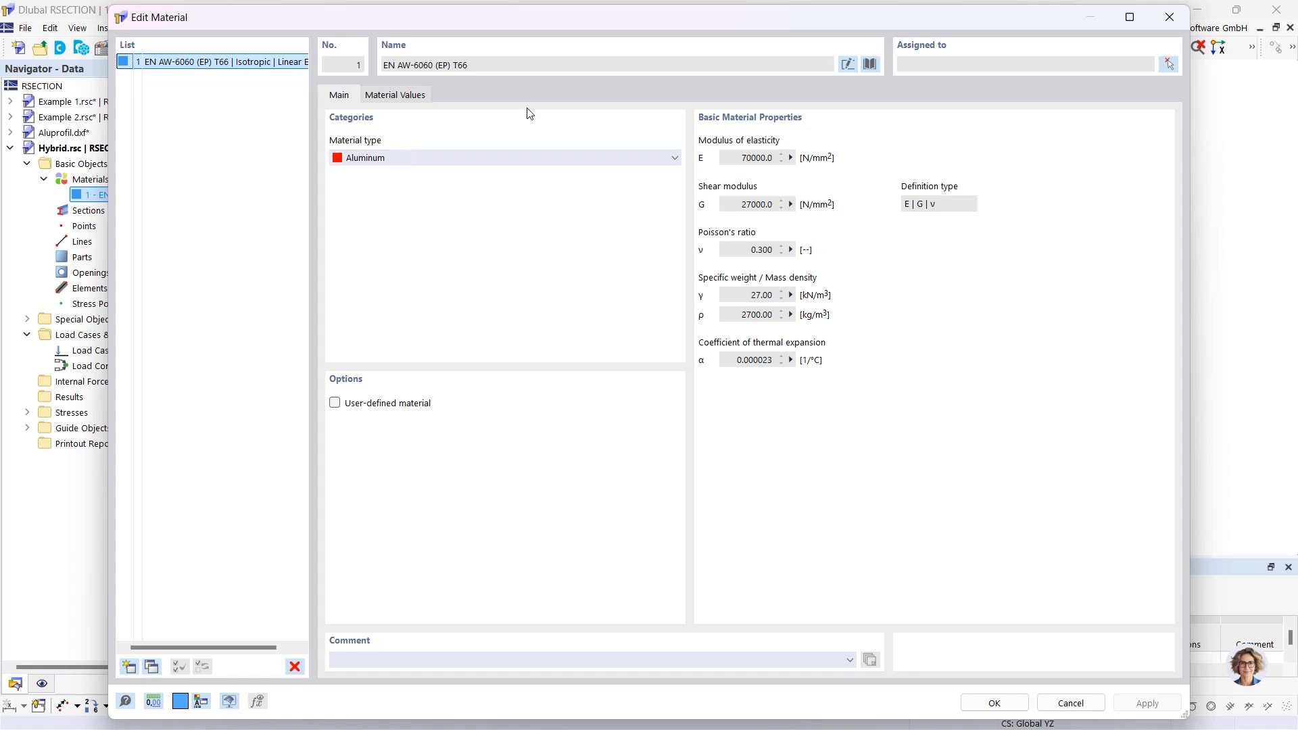
pyautogui.click(870, 63)
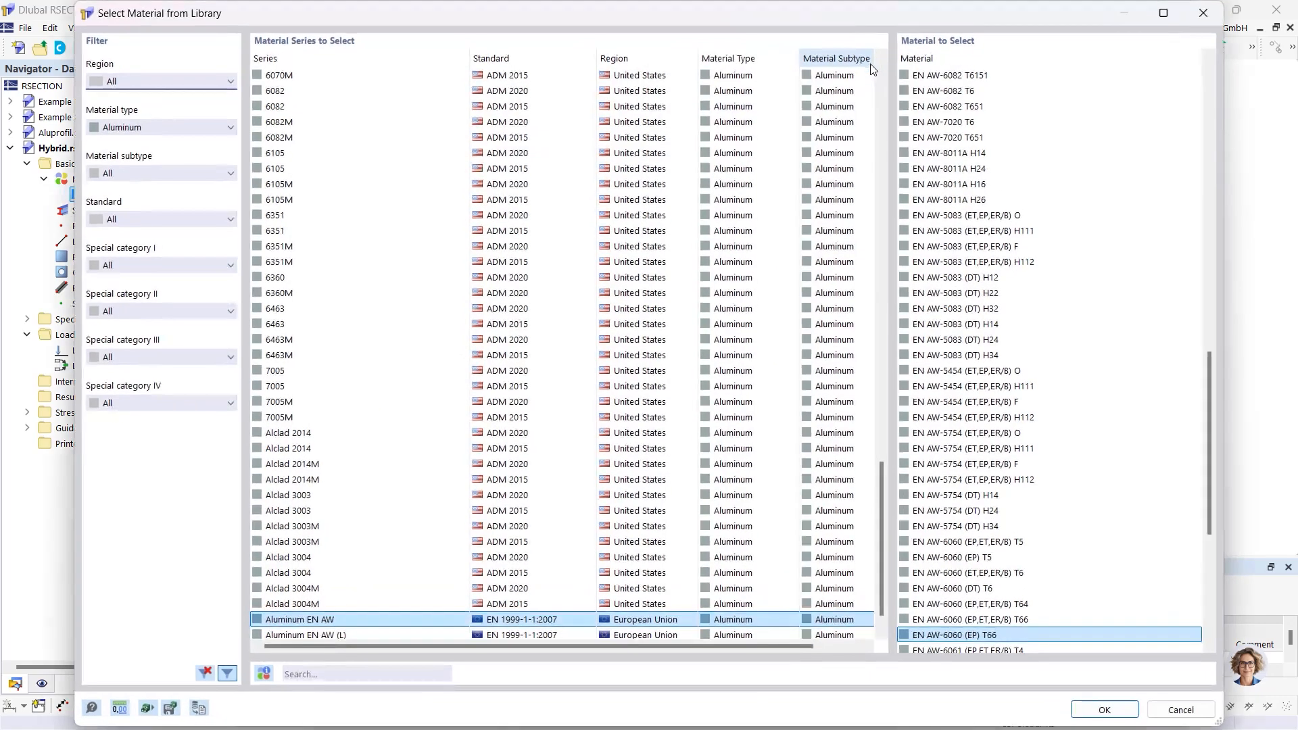
pyautogui.click(164, 126)
pyautogui.click(149, 139)
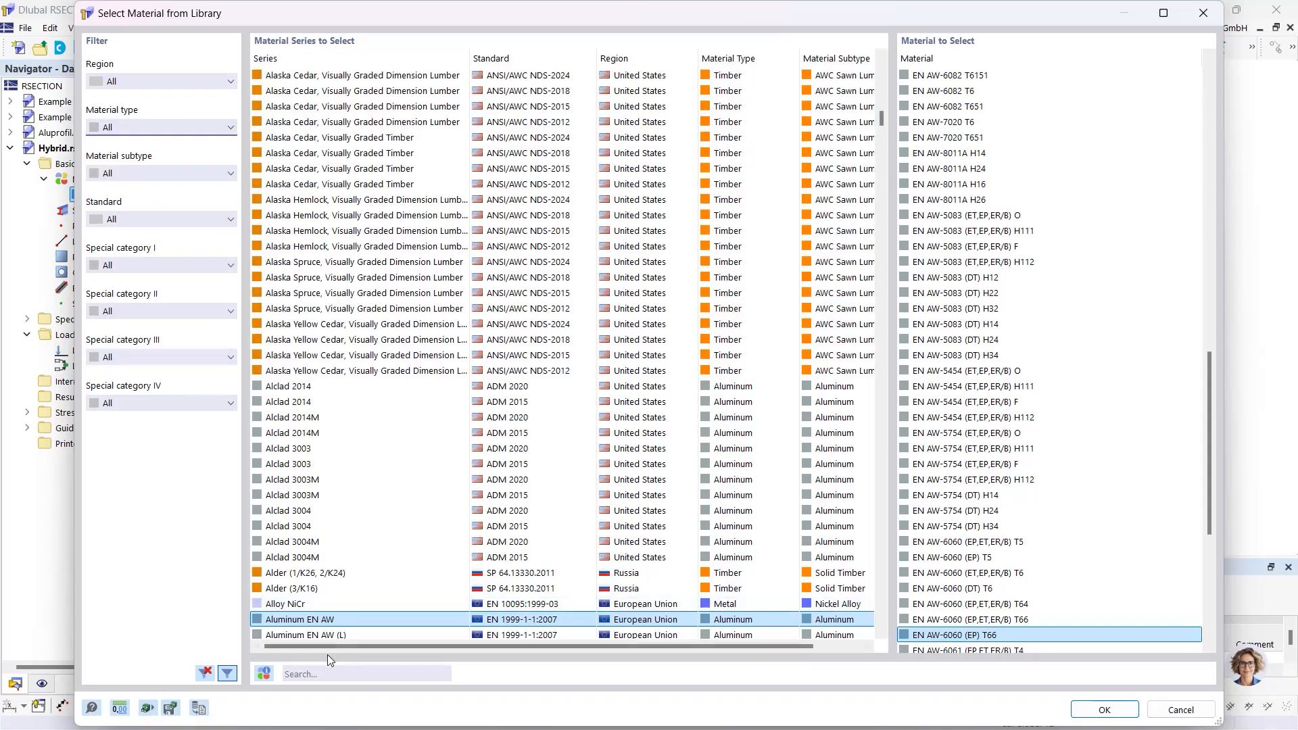
pyautogui.click(328, 679)
pyautogui.write('C40')
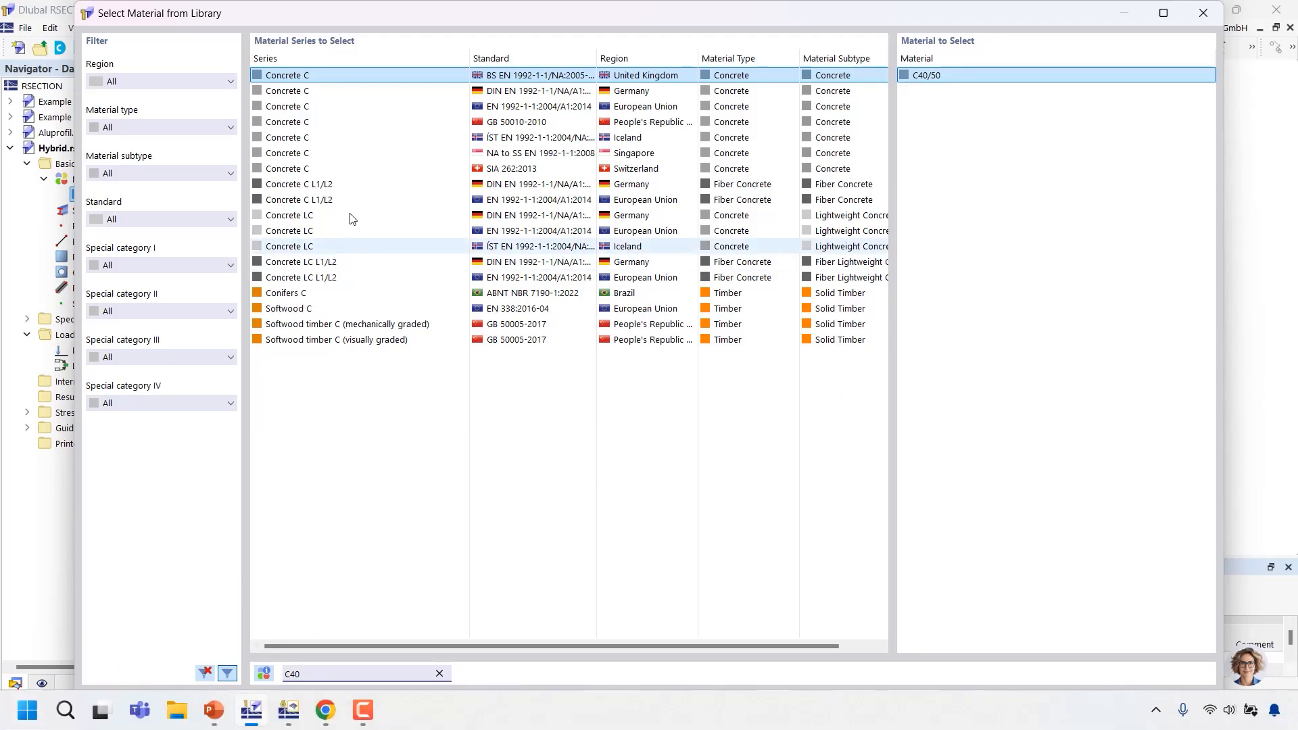
pyautogui.click(534, 106)
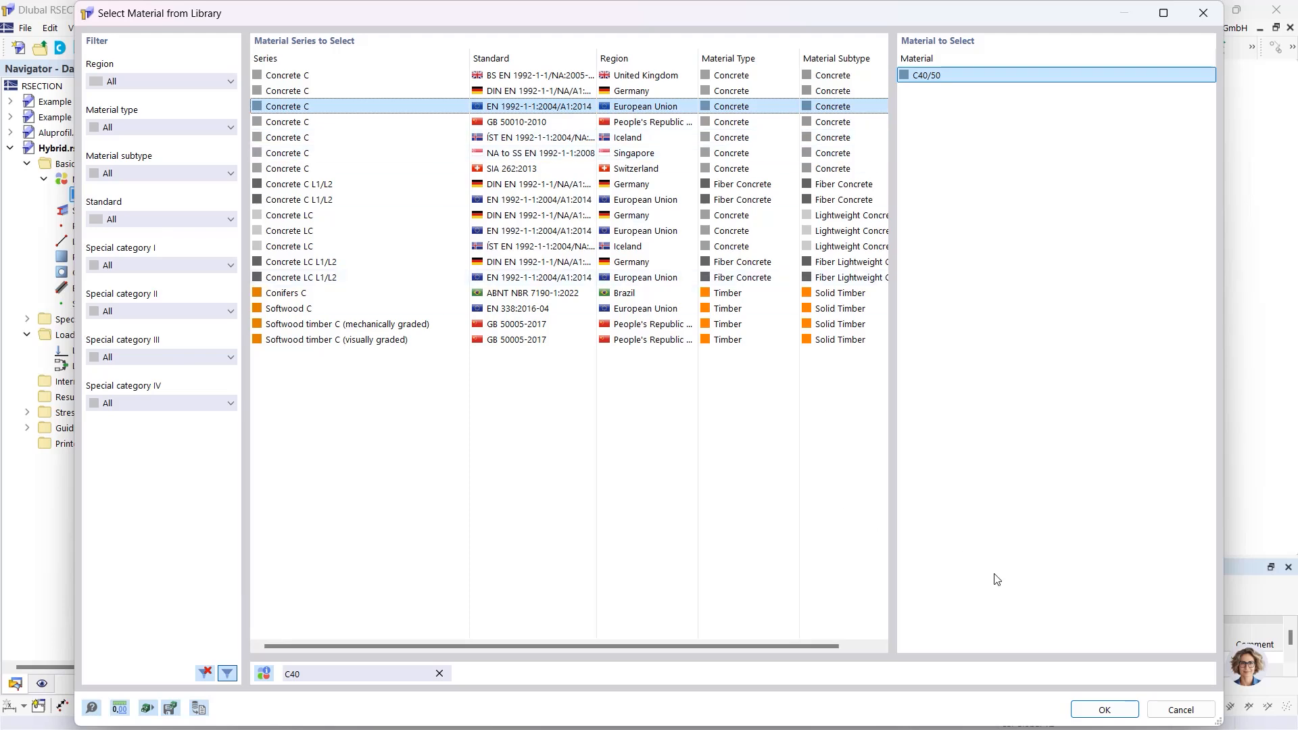
pyautogui.click(1104, 709)
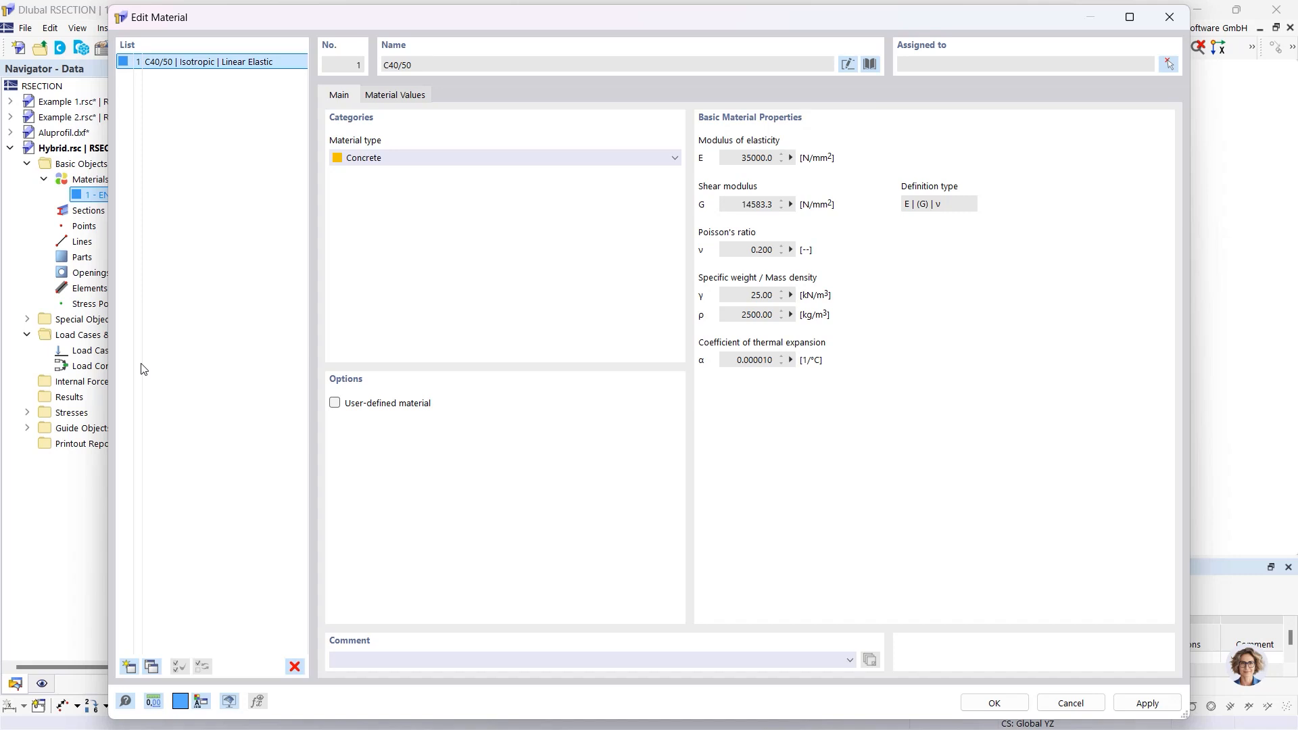
# Add steel S235 to EN 1993-1-1:2005-05 from the library as material 2 and accept the materials.
pyautogui.click(128, 667)
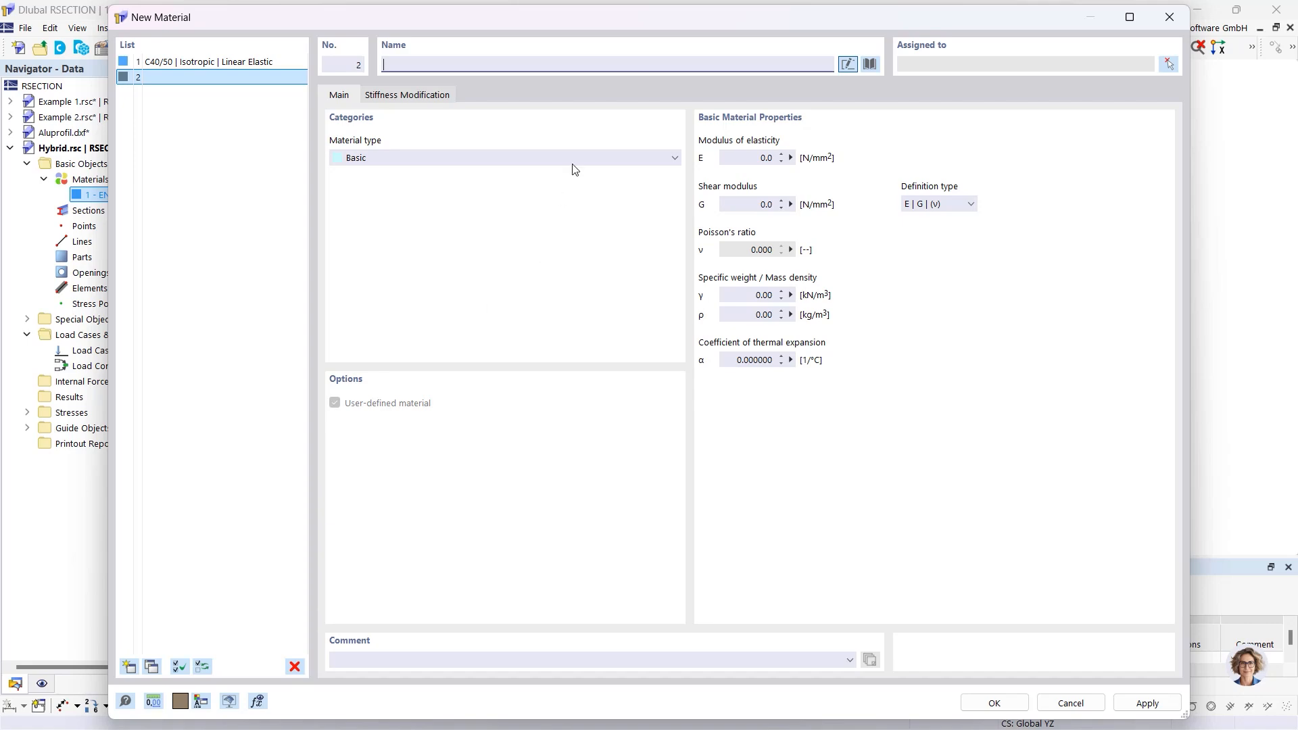
pyautogui.click(869, 64)
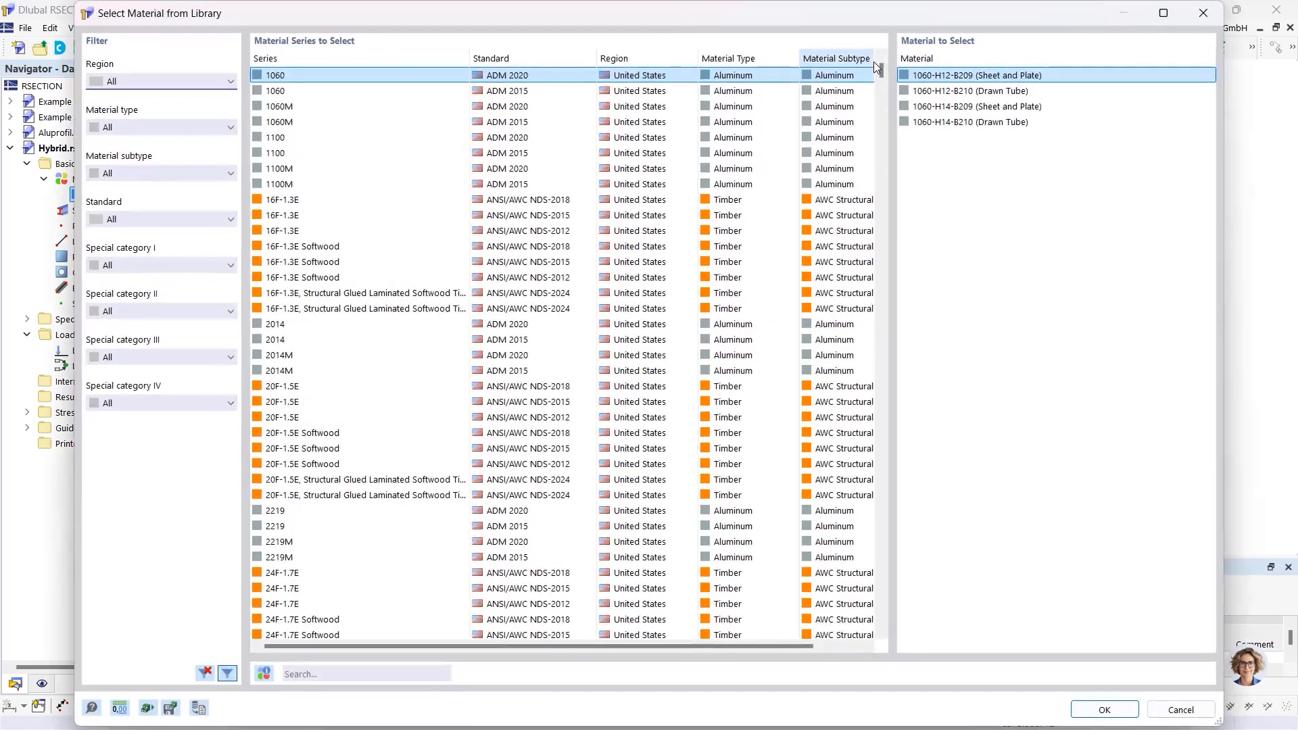
pyautogui.click(304, 673)
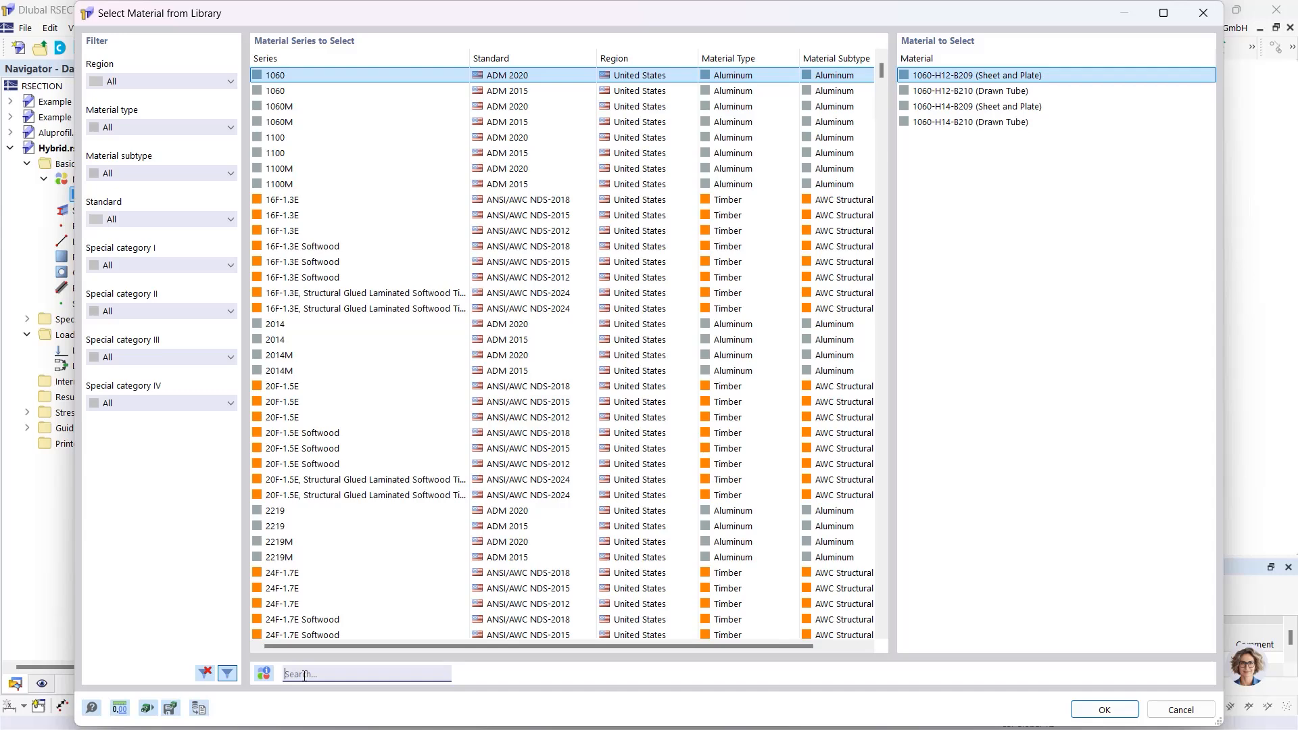
pyautogui.write('S235')
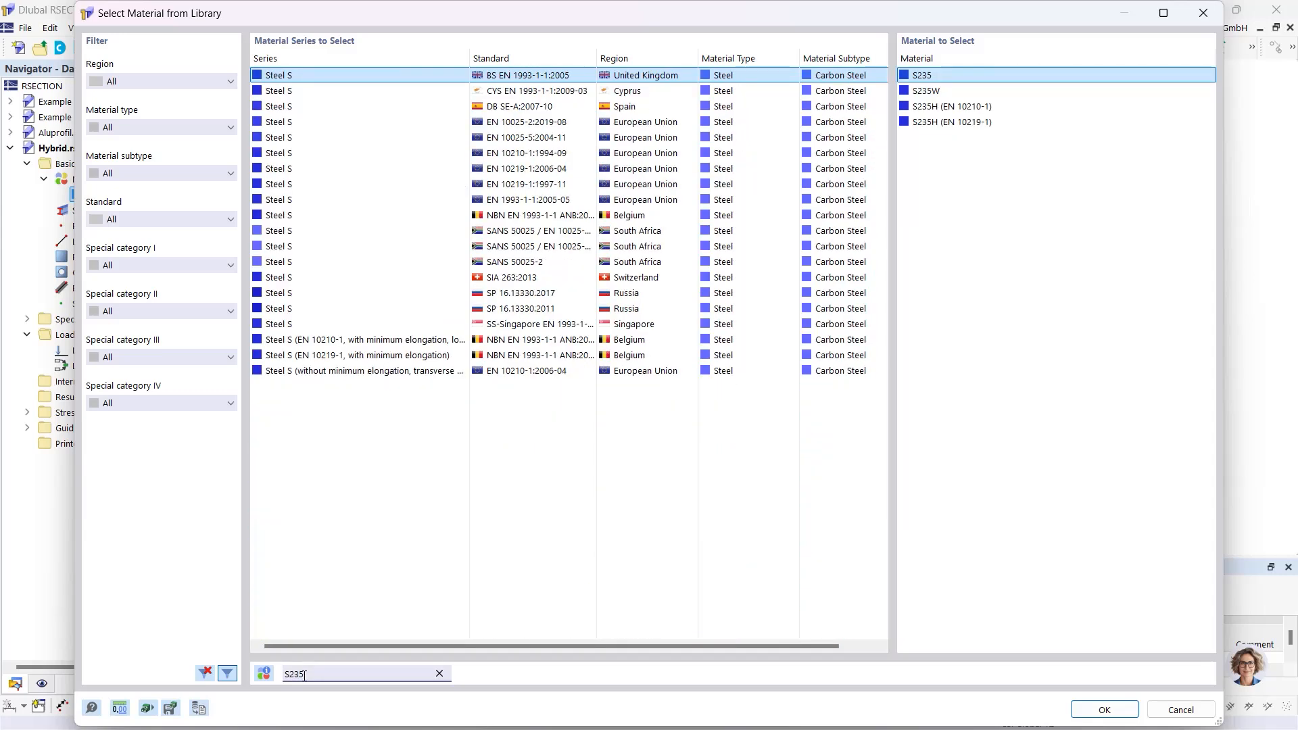
pyautogui.click(564, 203)
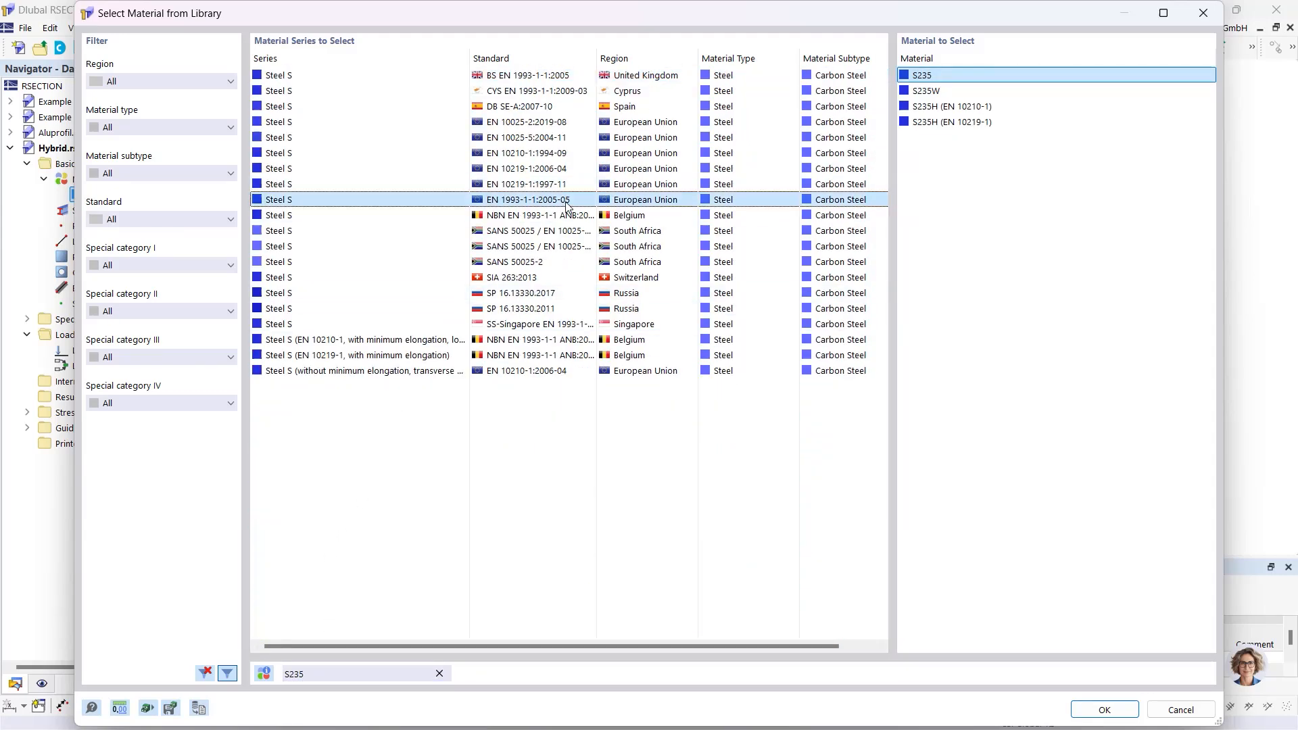
pyautogui.click(1088, 710)
pyautogui.click(991, 701)
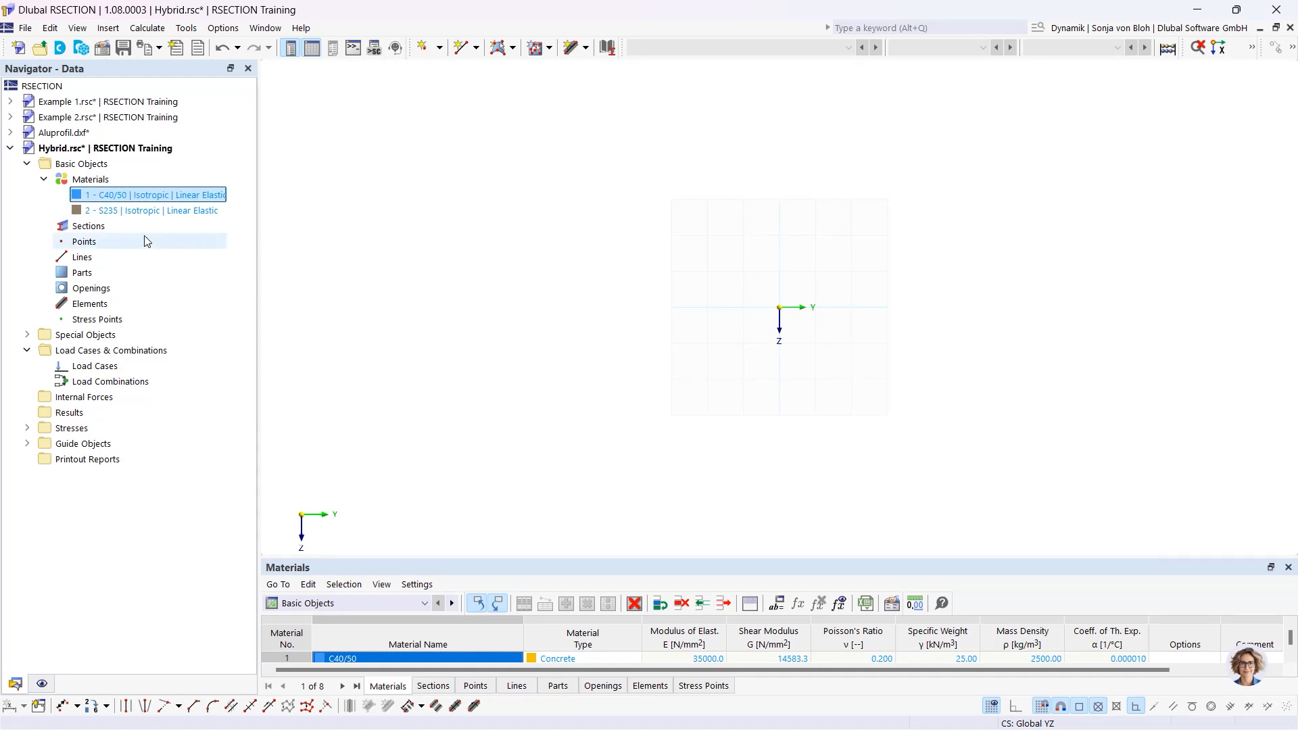
# Create a massive rectangle section in C40/50 with width b 1000 mm and height h 200 mm.
pyautogui.rightClick(111, 229)
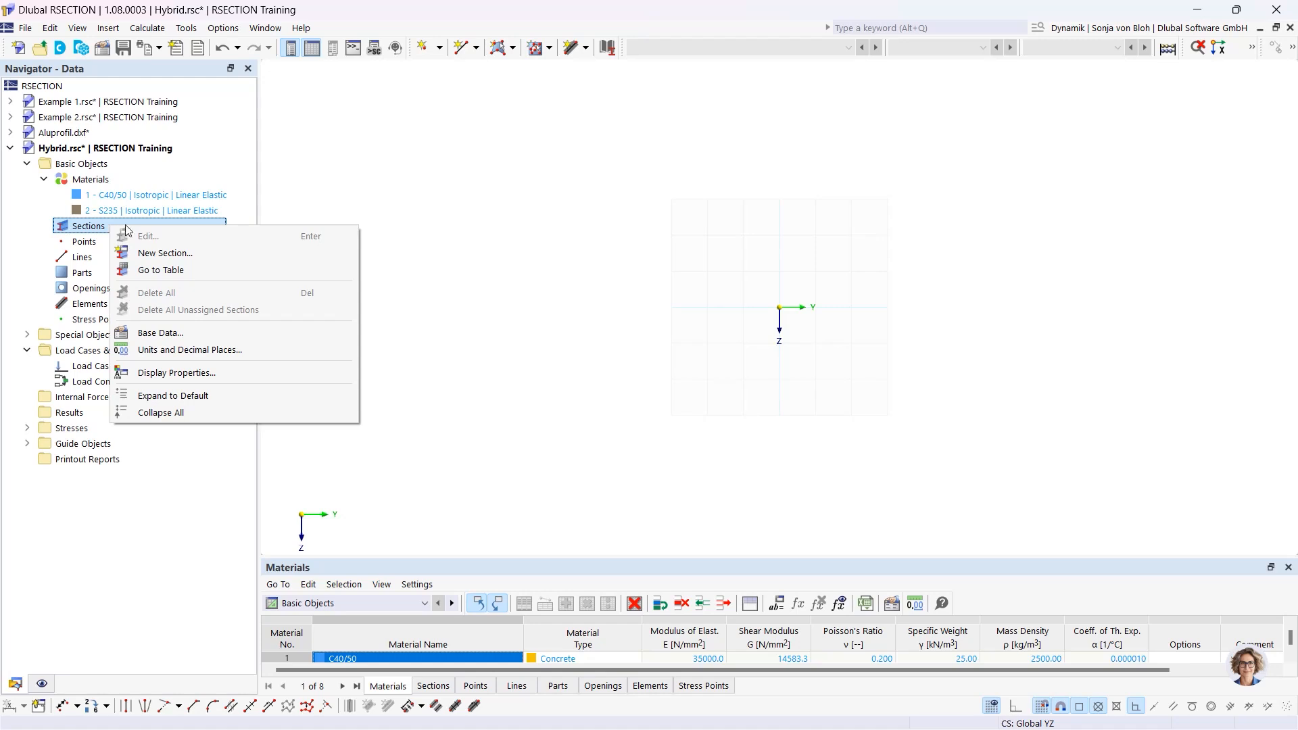
pyautogui.click(150, 254)
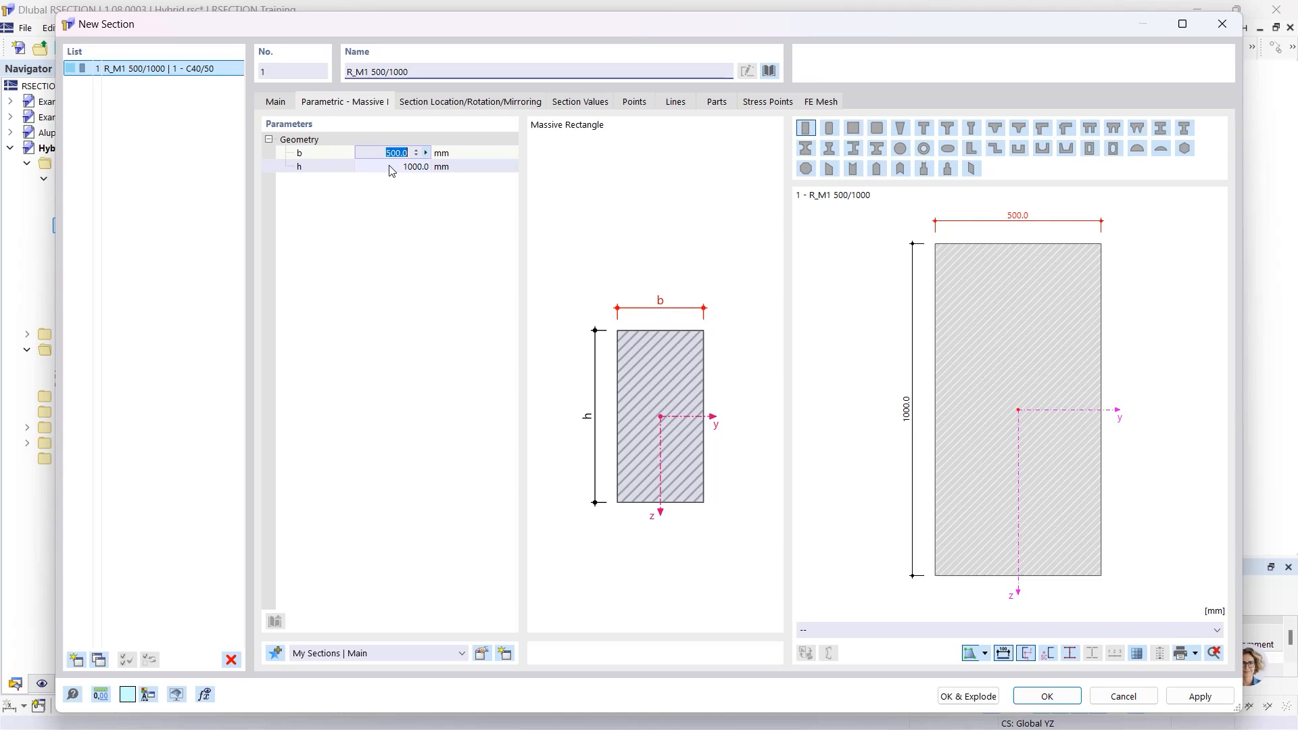
pyautogui.write('100')
pyautogui.click(390, 168)
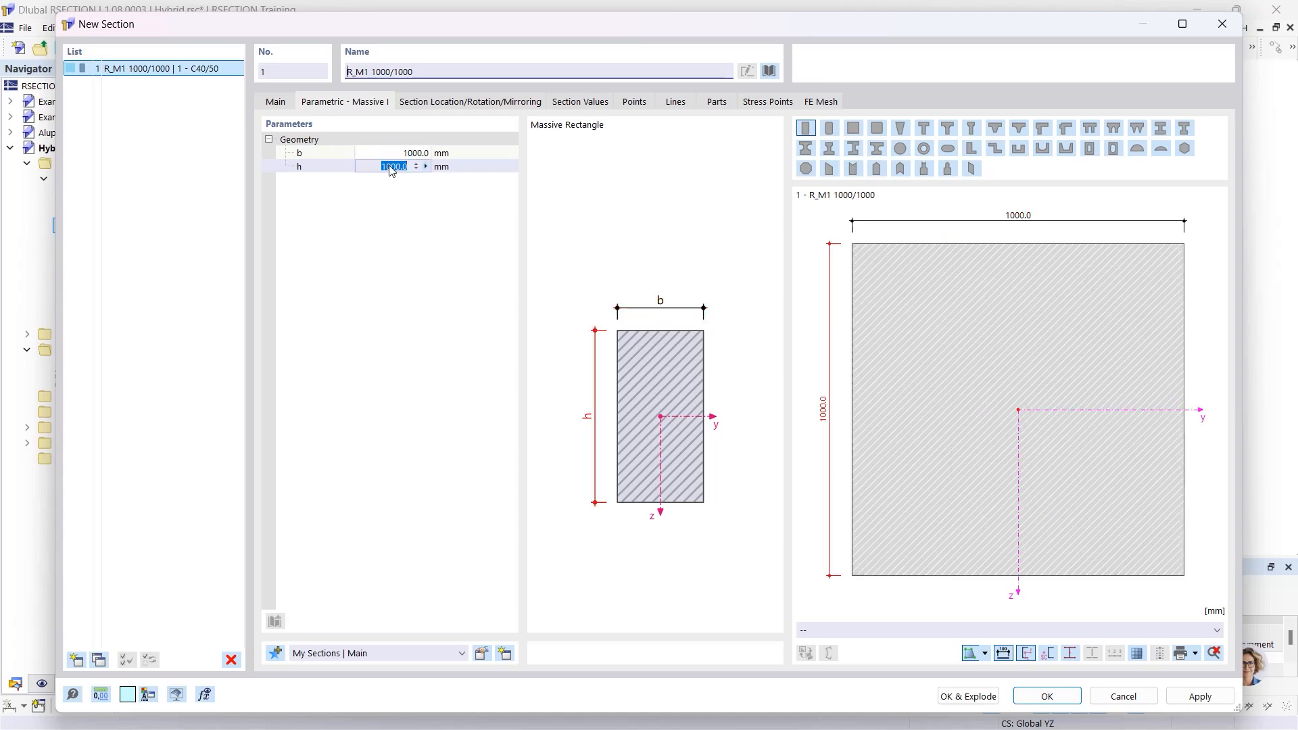
pyautogui.write('200')
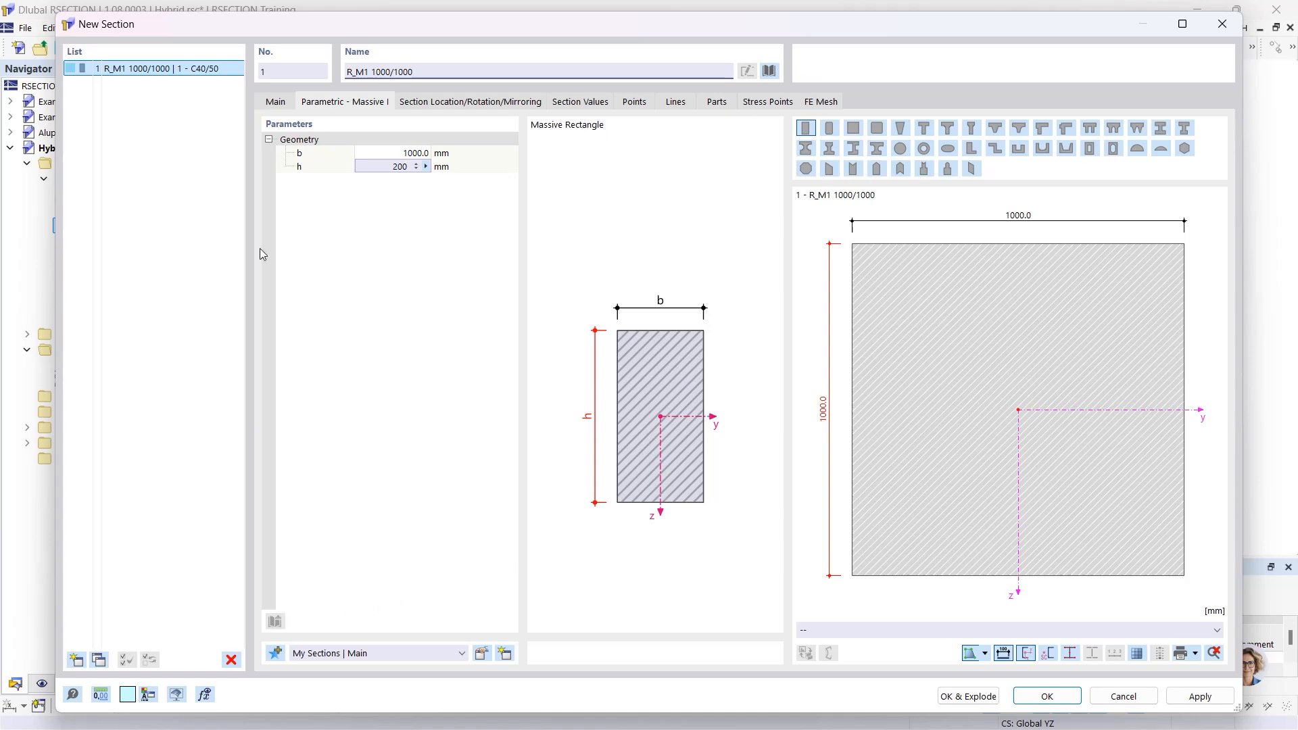
pyautogui.click(1045, 697)
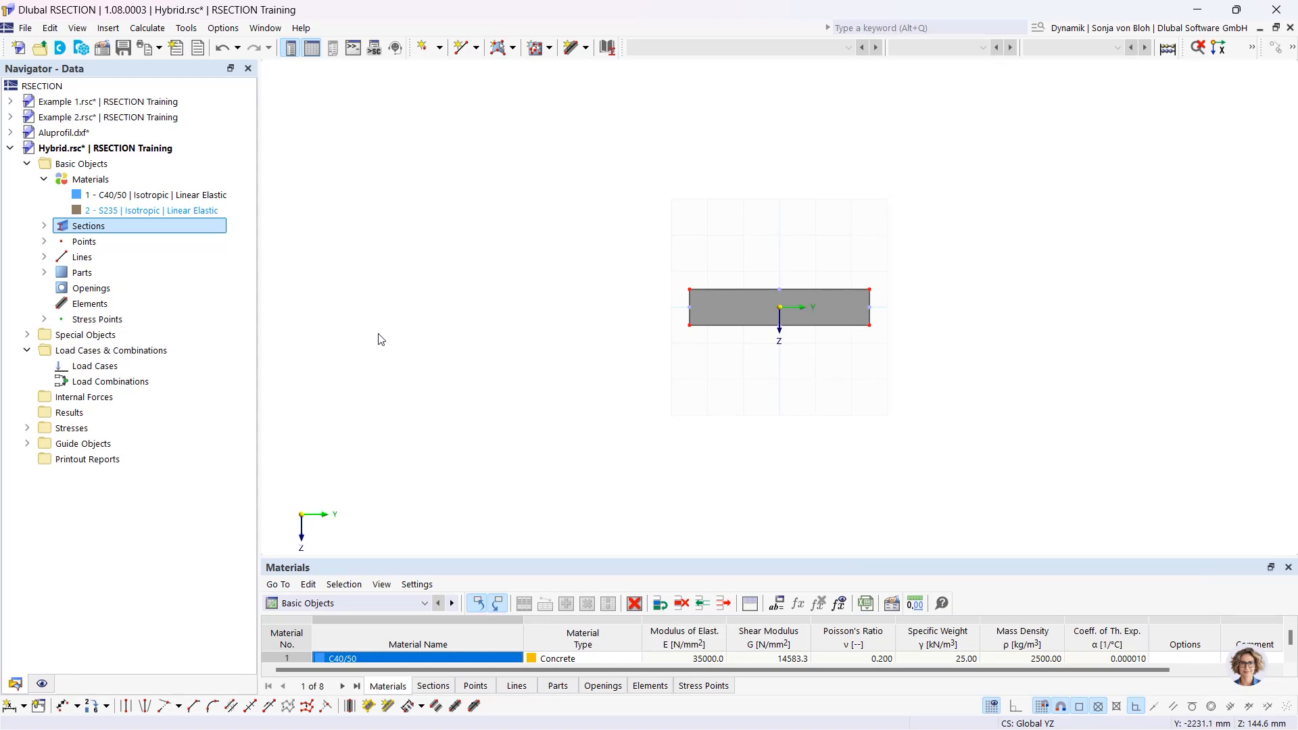
# Define a second section as a standardized HEB 400 I-section to DIN 1025-2:1995-11 with material S235.
pyautogui.rightClick(117, 232)
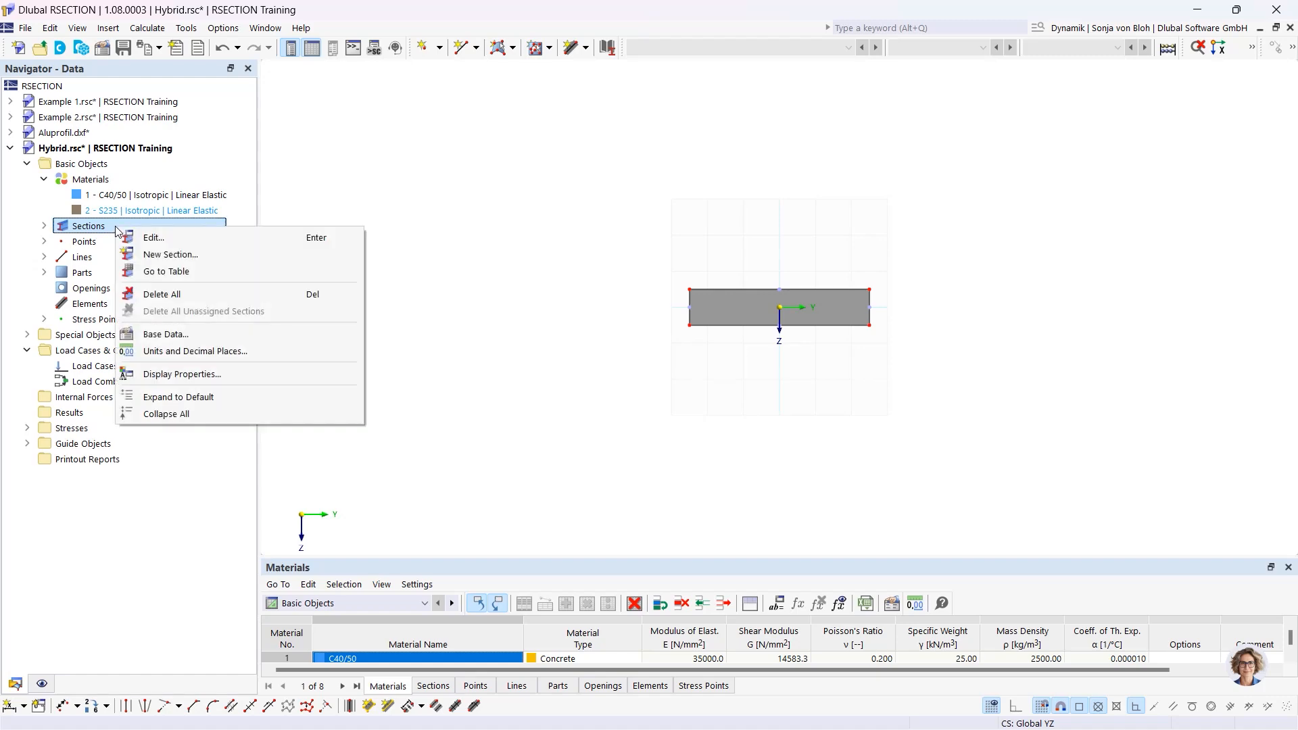
pyautogui.click(159, 254)
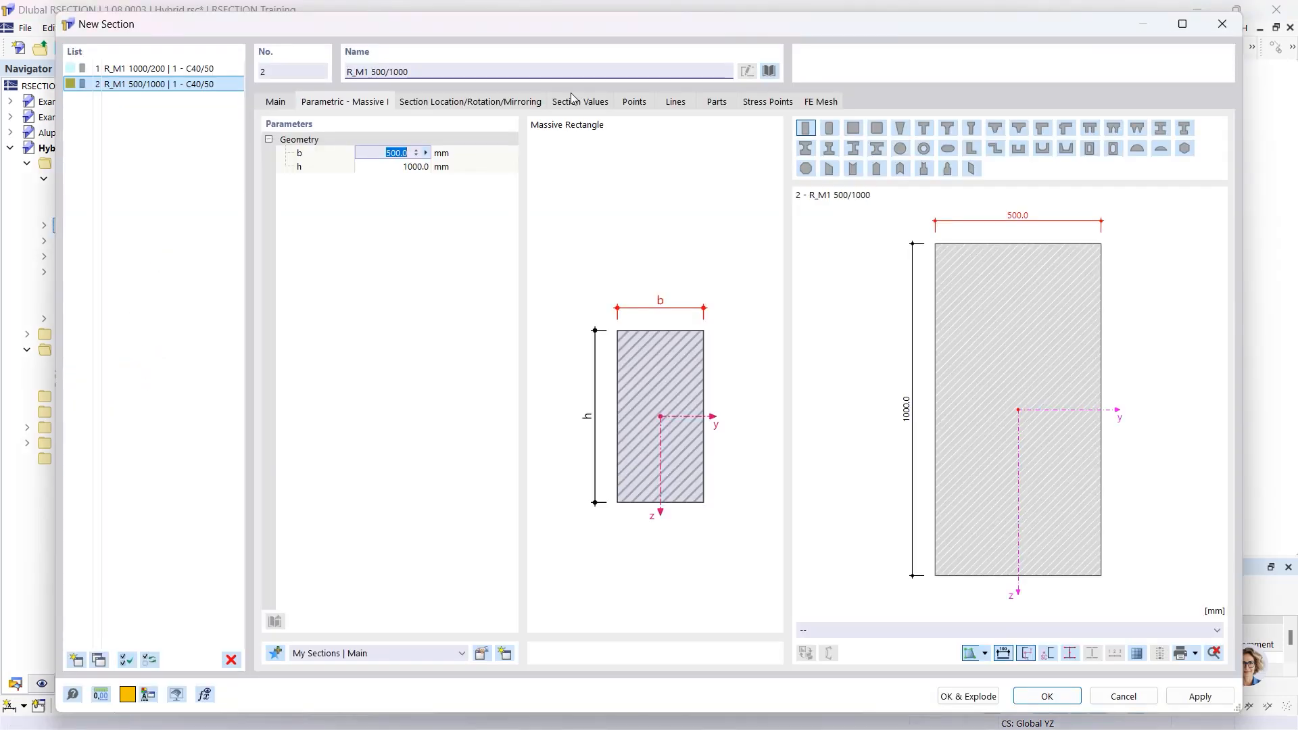
pyautogui.click(772, 66)
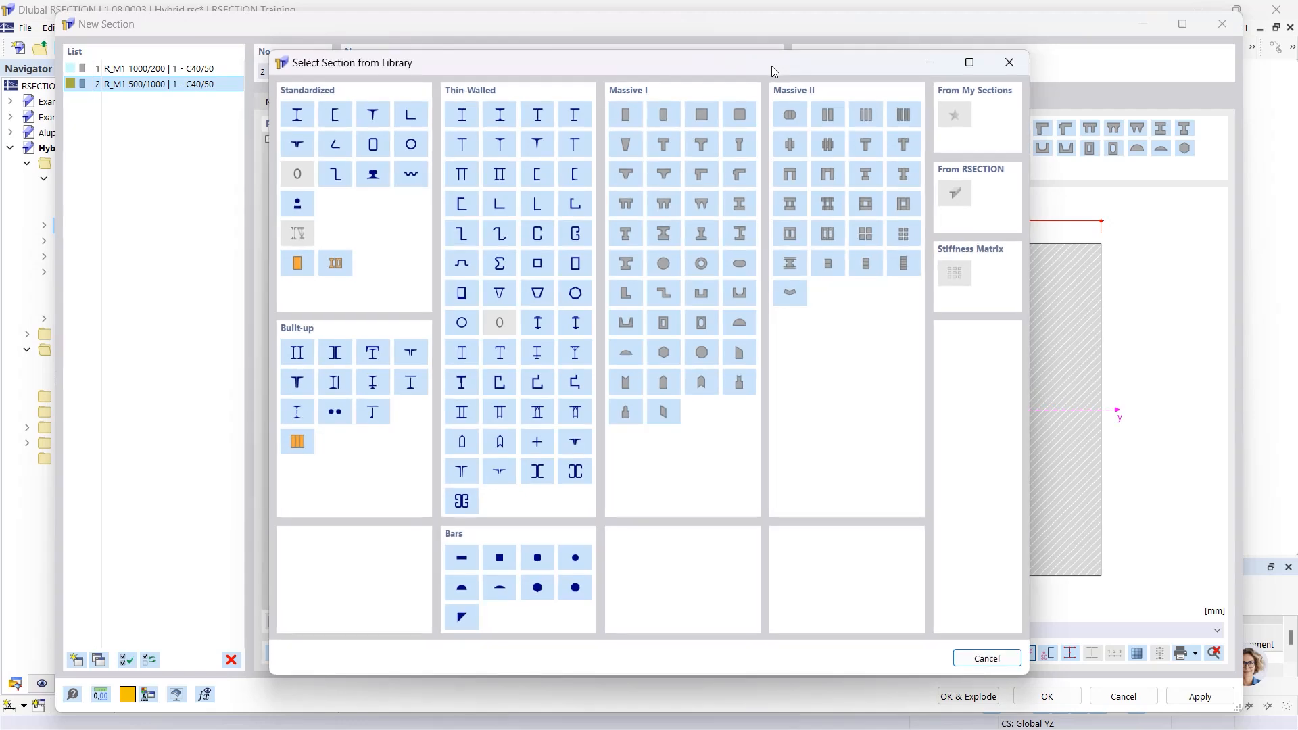
pyautogui.click(298, 115)
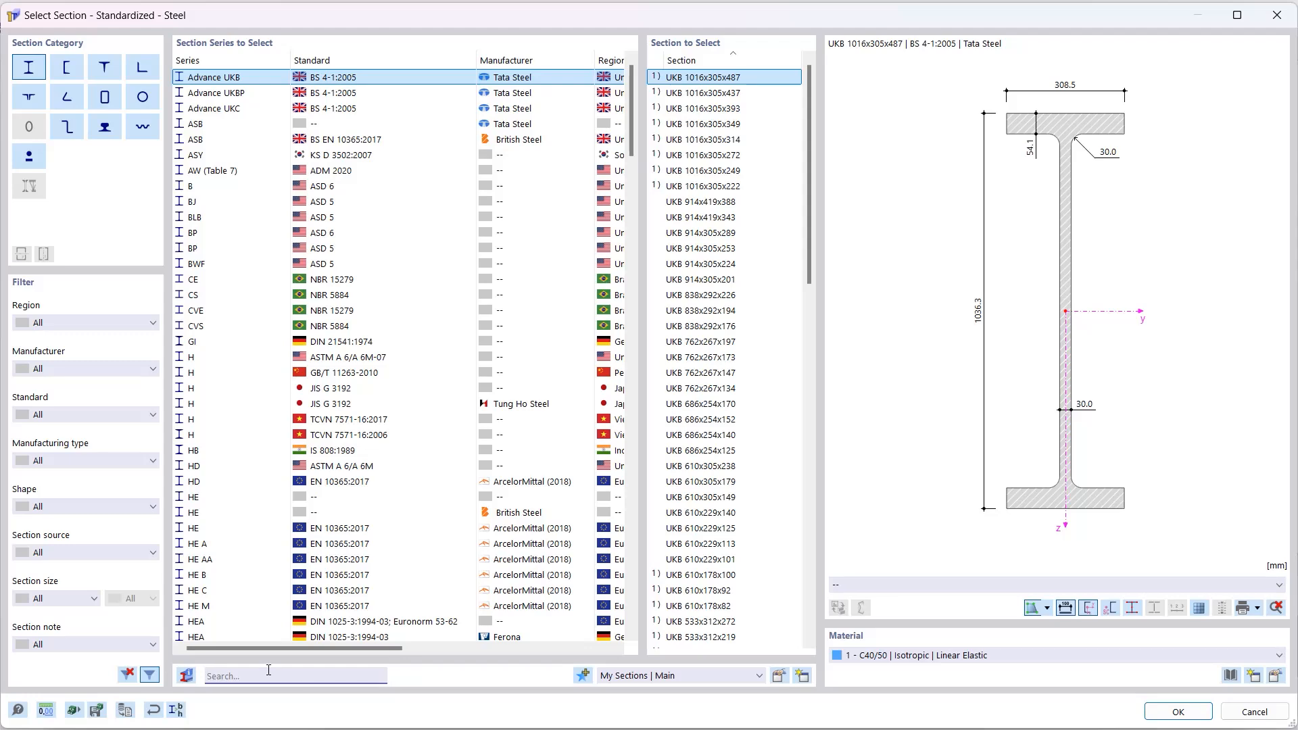
pyautogui.write('HEB')
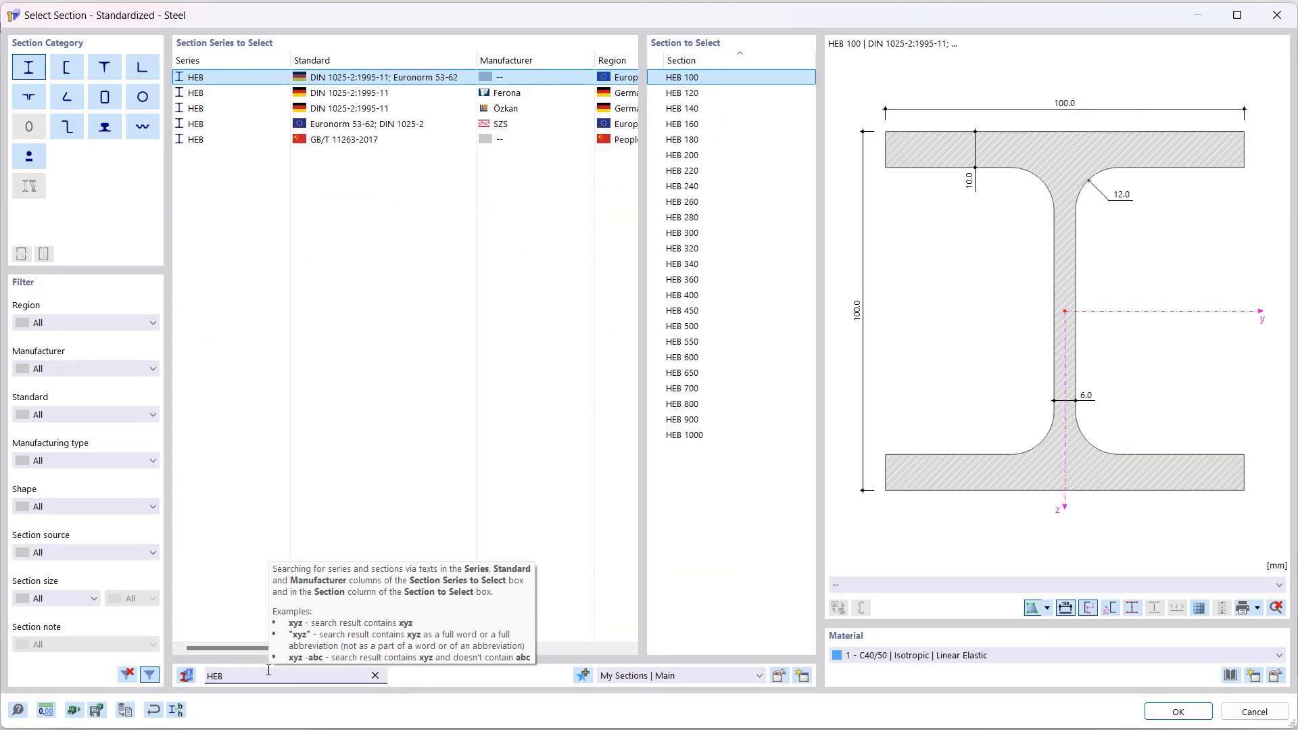
pyautogui.write(' 400')
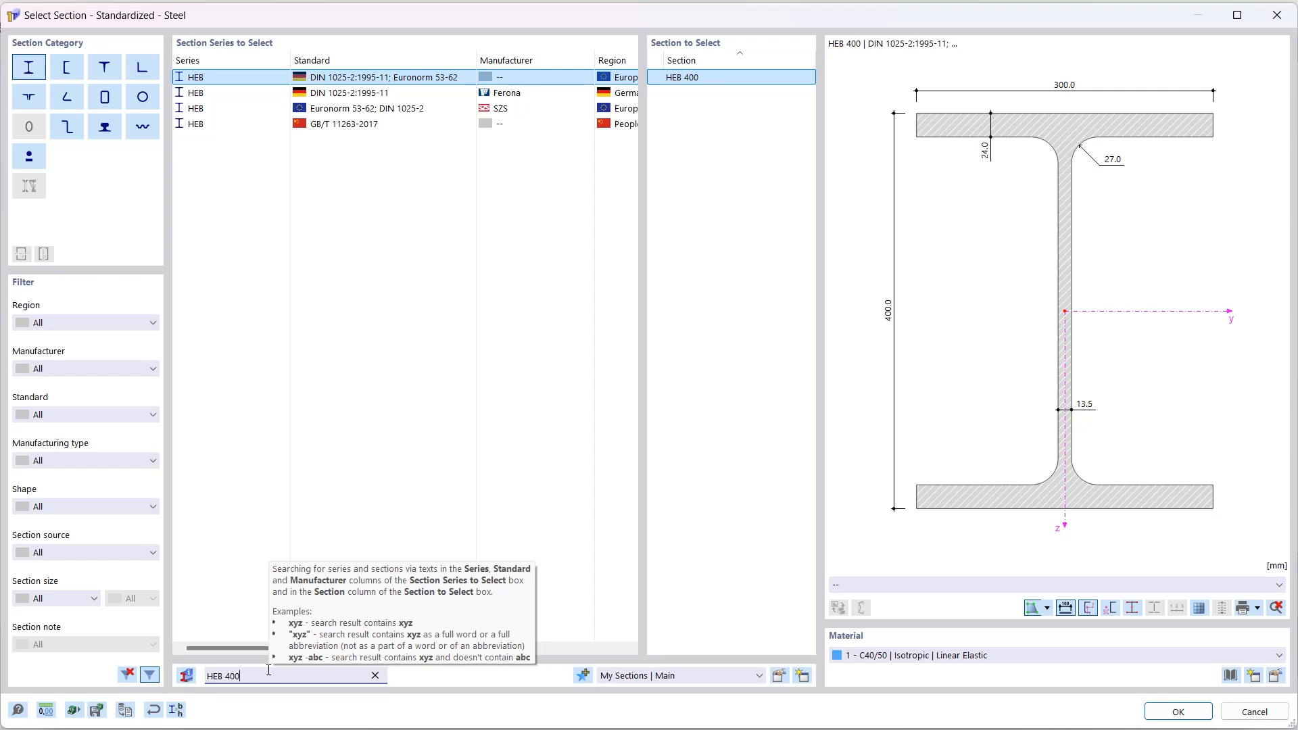
pyautogui.click(882, 655)
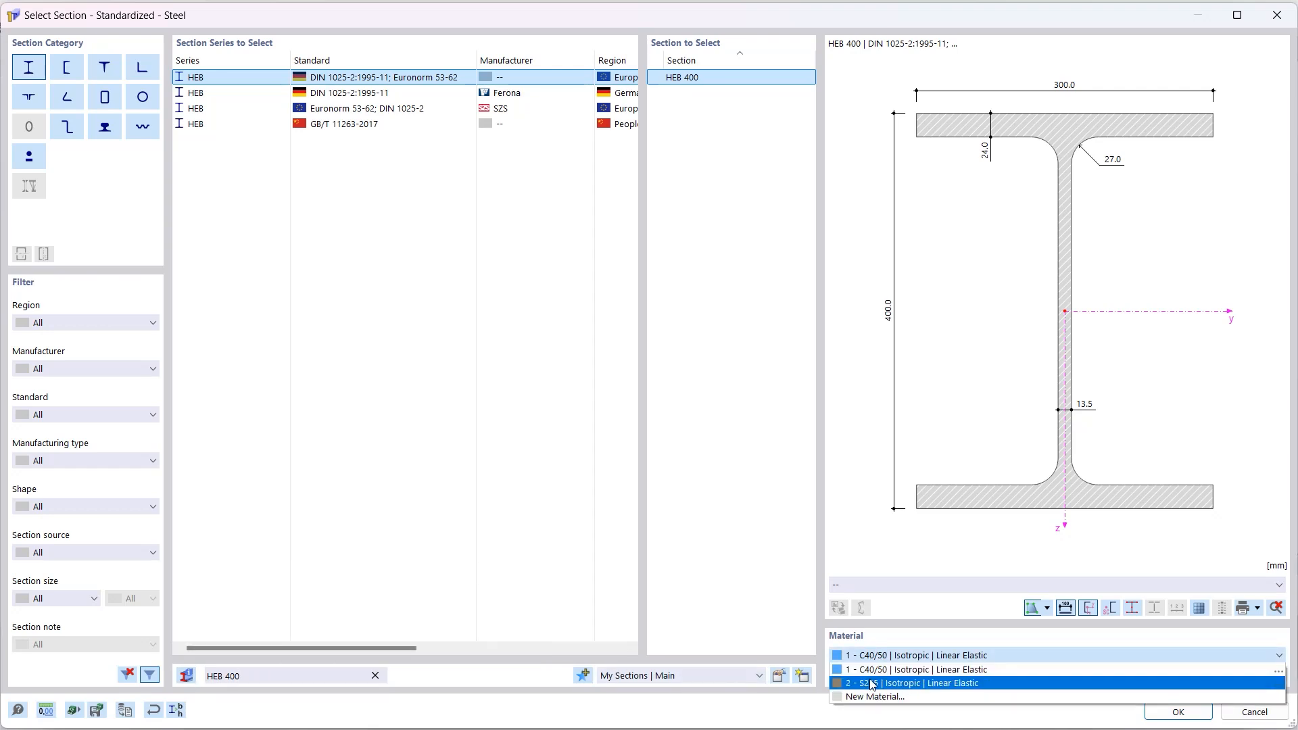
pyautogui.click(872, 683)
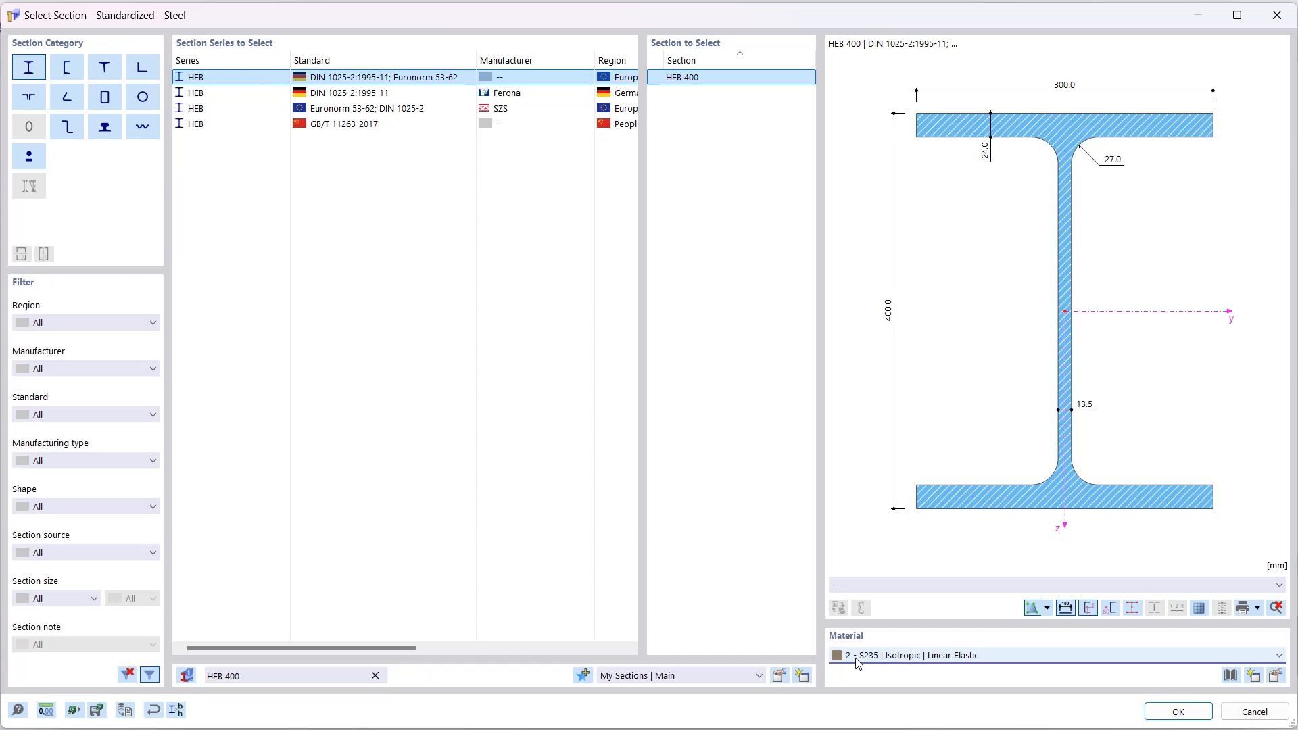
pyautogui.click(1163, 707)
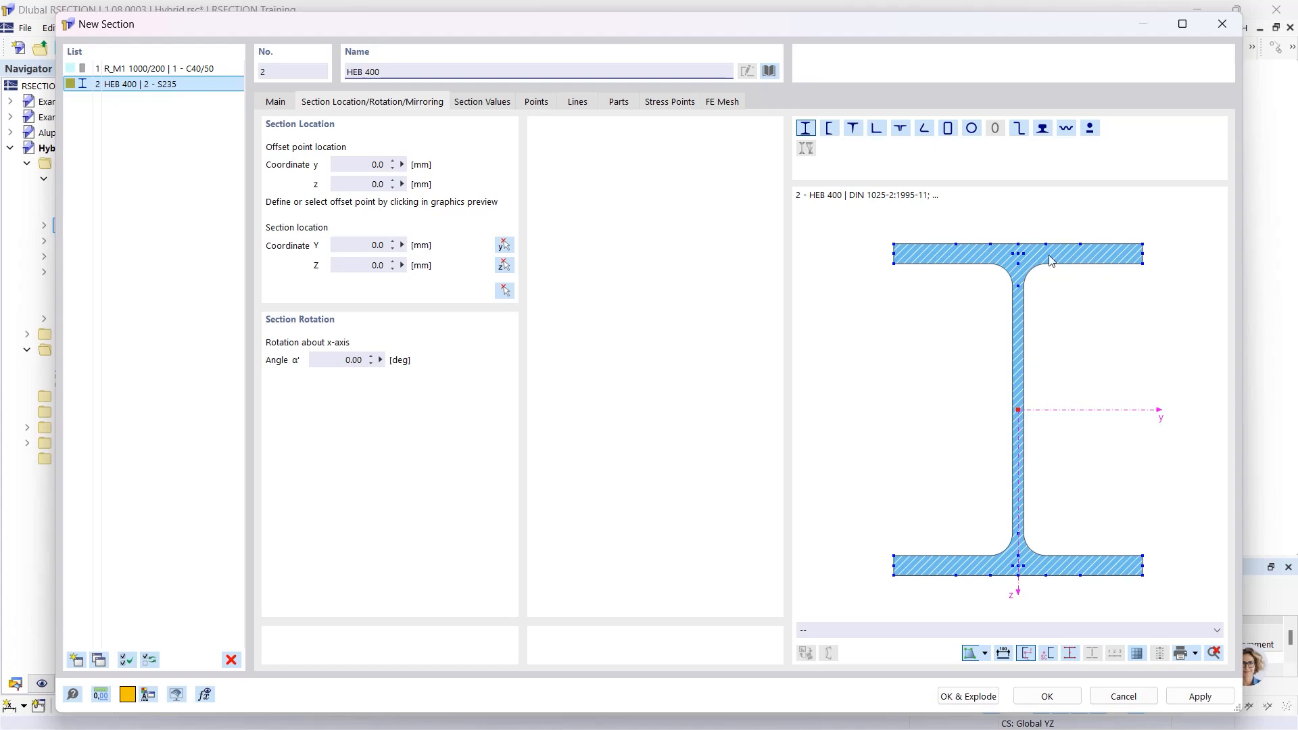
# Place the HEB 400 with its top flange midpoint at the midpoint of the concrete slab's bottom edge and accept the section.
pyautogui.click(1019, 244)
pyautogui.click(500, 290)
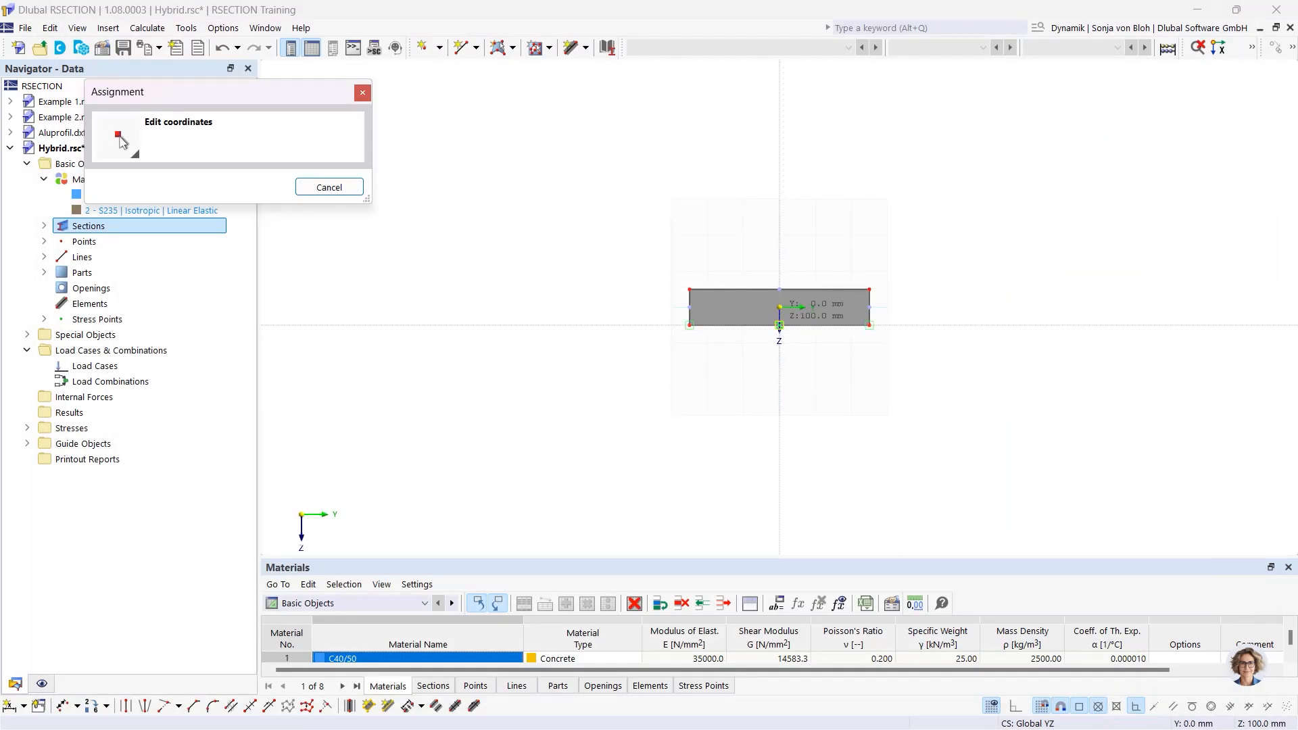
pyautogui.click(779, 325)
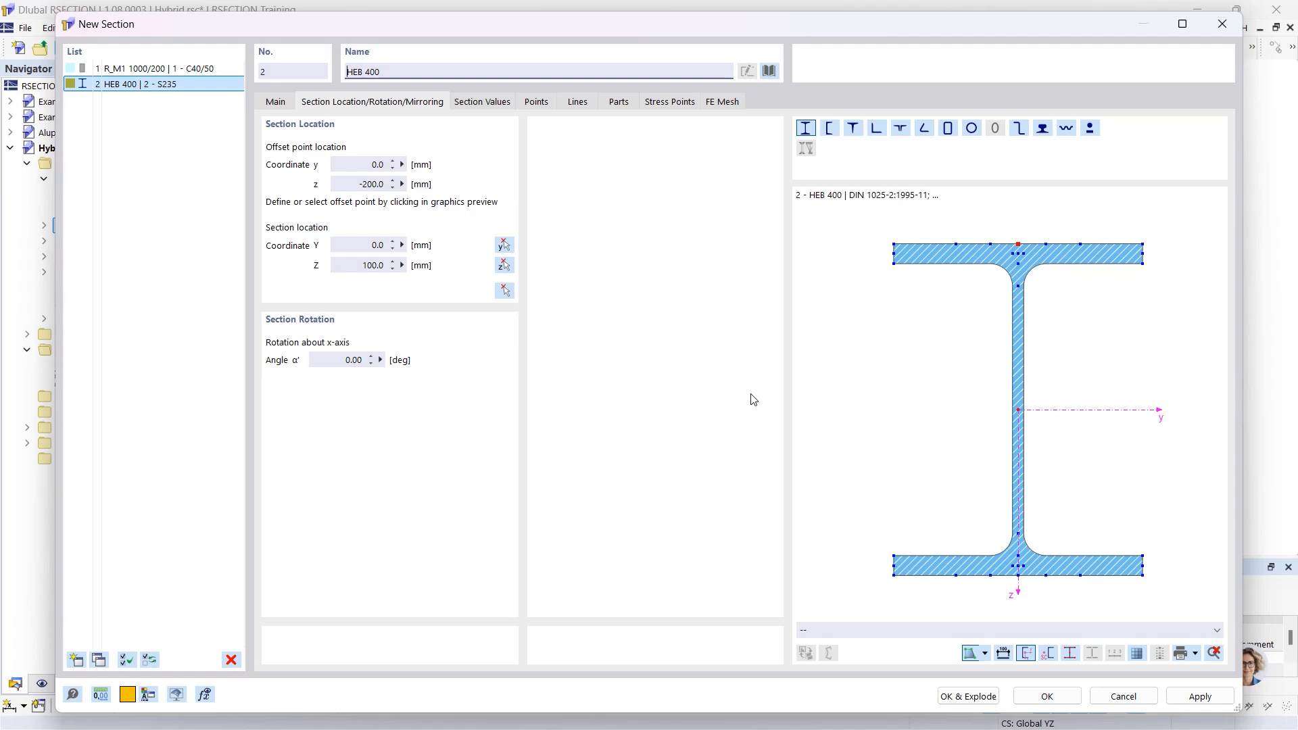
pyautogui.click(1045, 696)
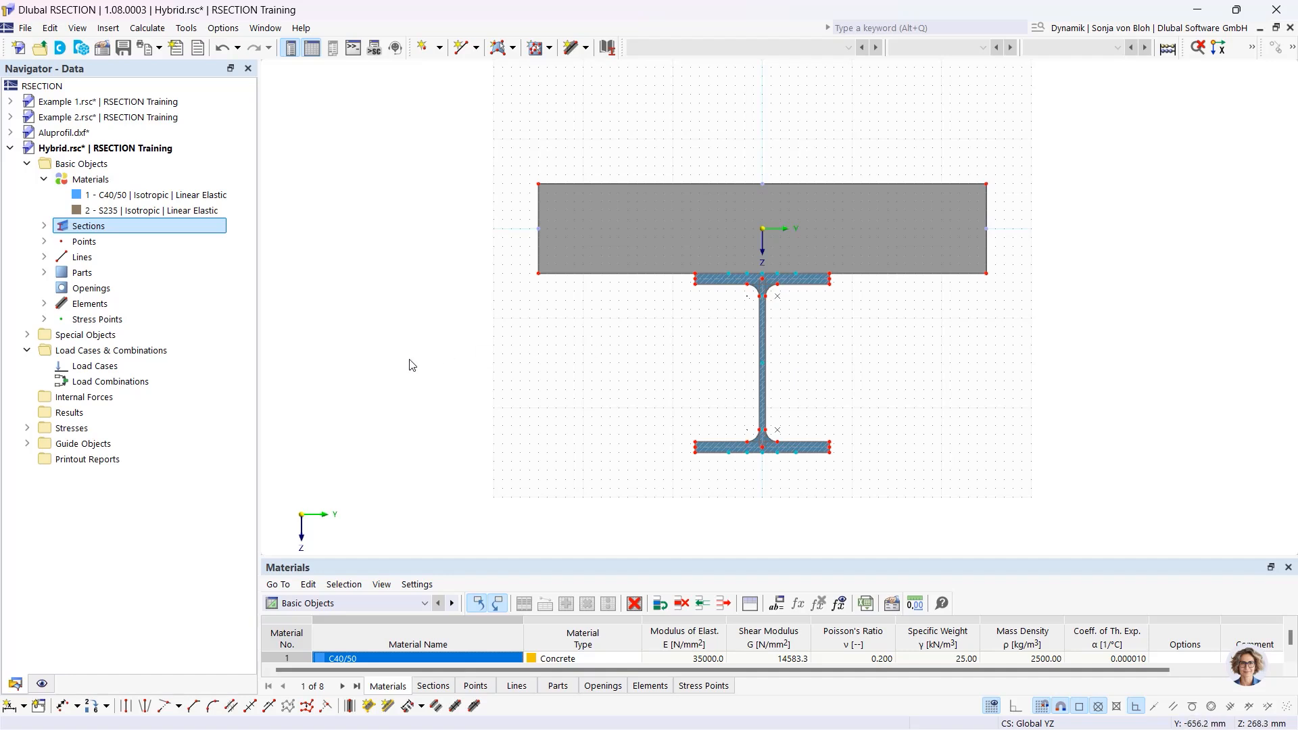
# Create a permanent load case named M.
pyautogui.rightClick(109, 366)
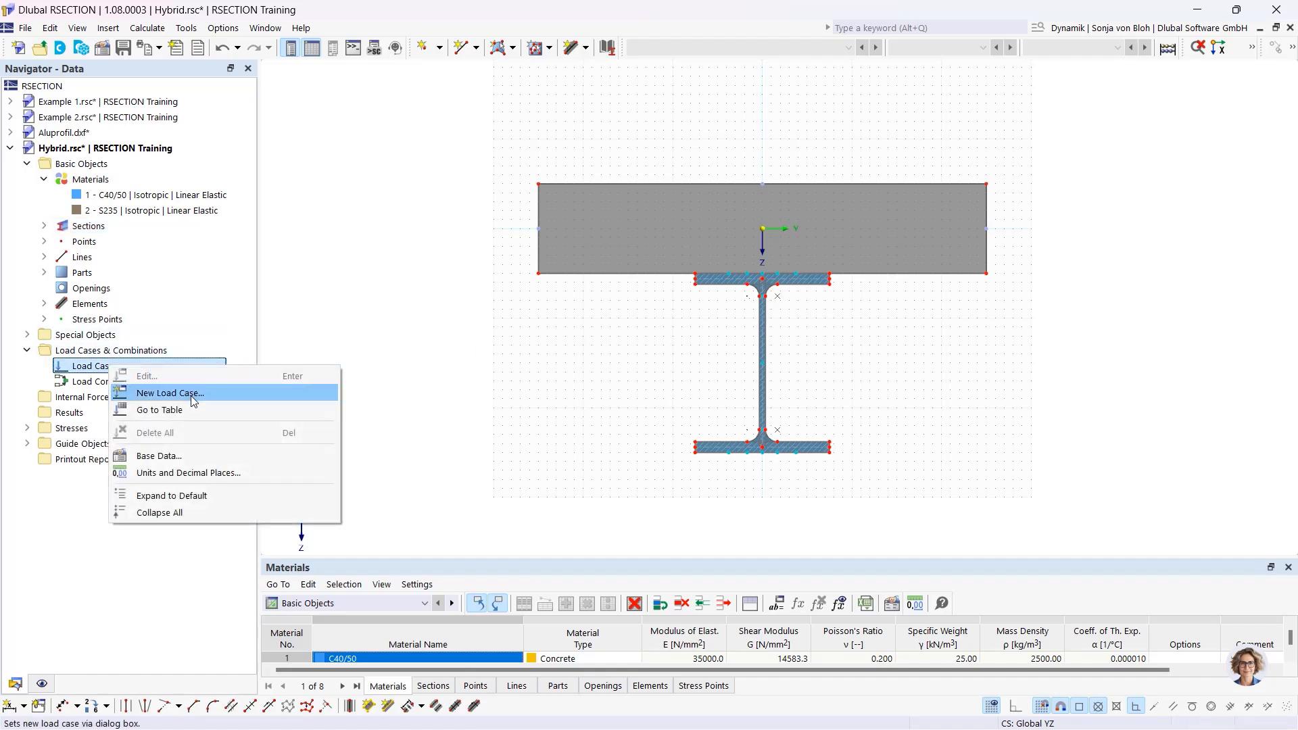
pyautogui.click(194, 401)
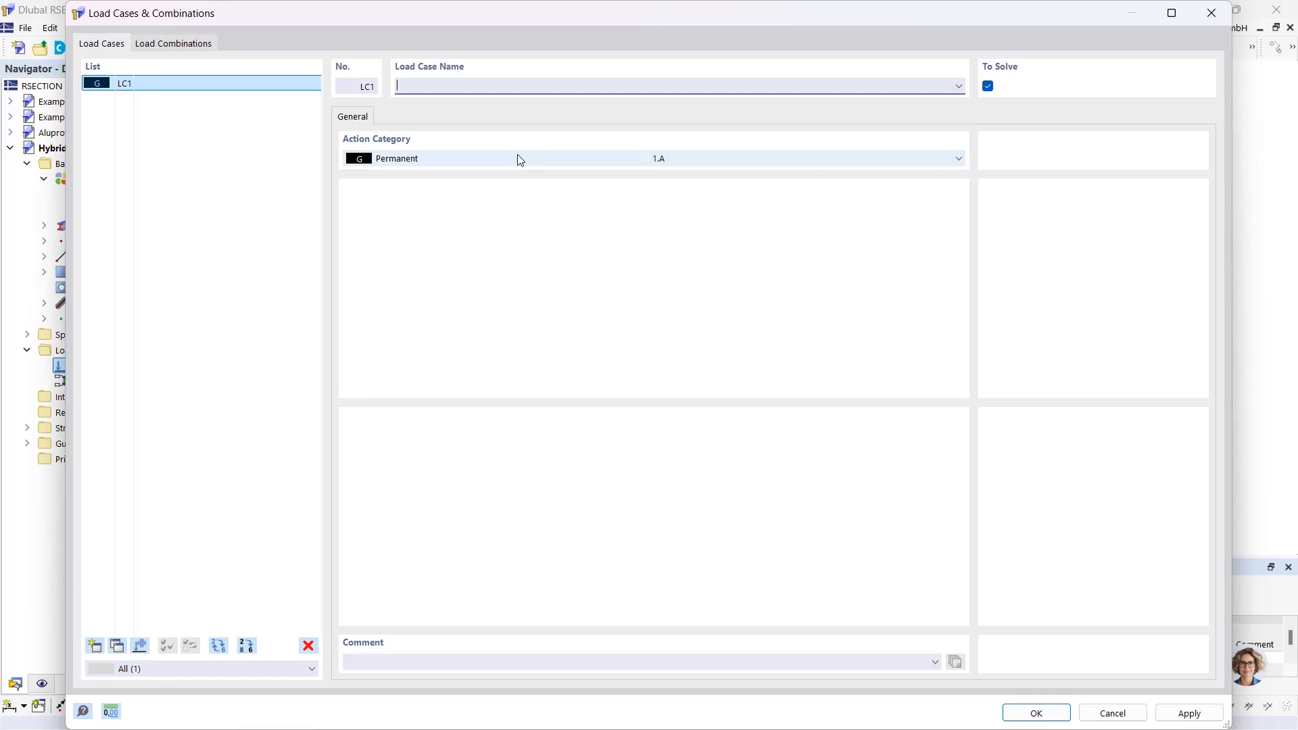
pyautogui.write('M')
pyautogui.click(1025, 713)
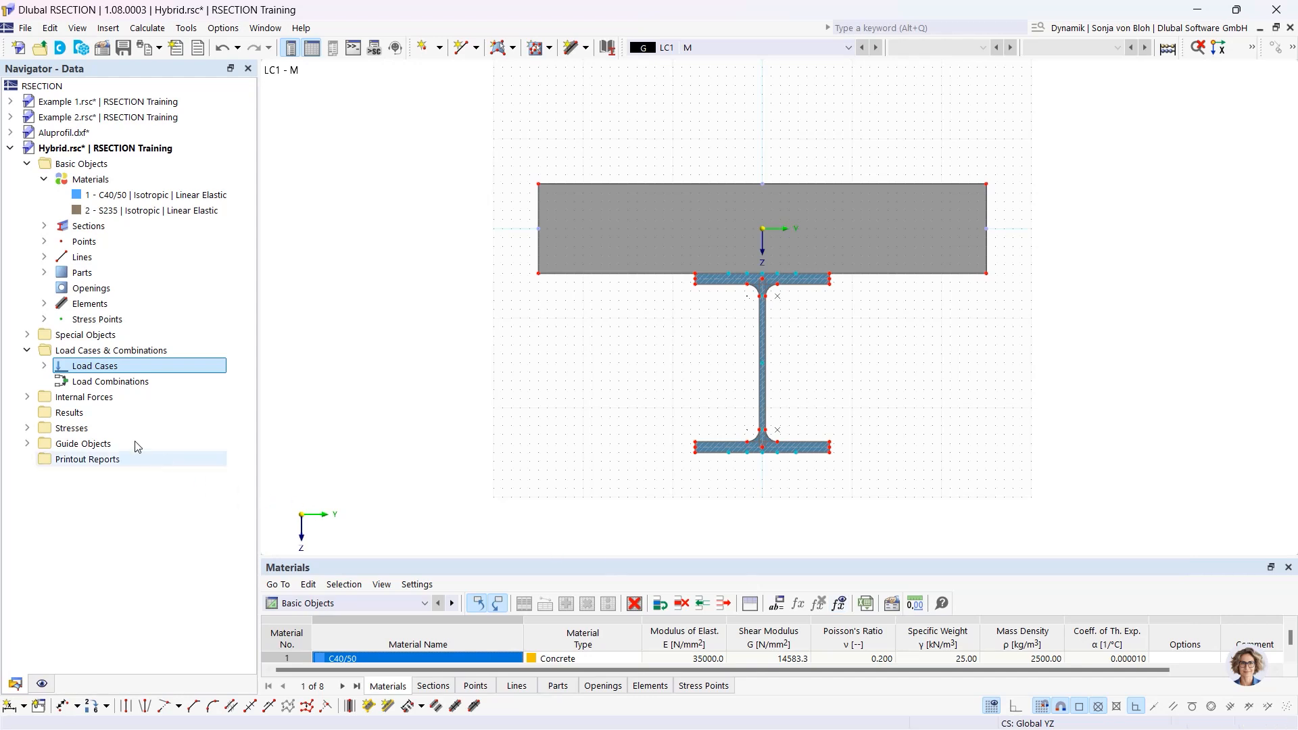
# Define new internal forces for load case M with a bending moment My of 100 kNm.
pyautogui.click(27, 397)
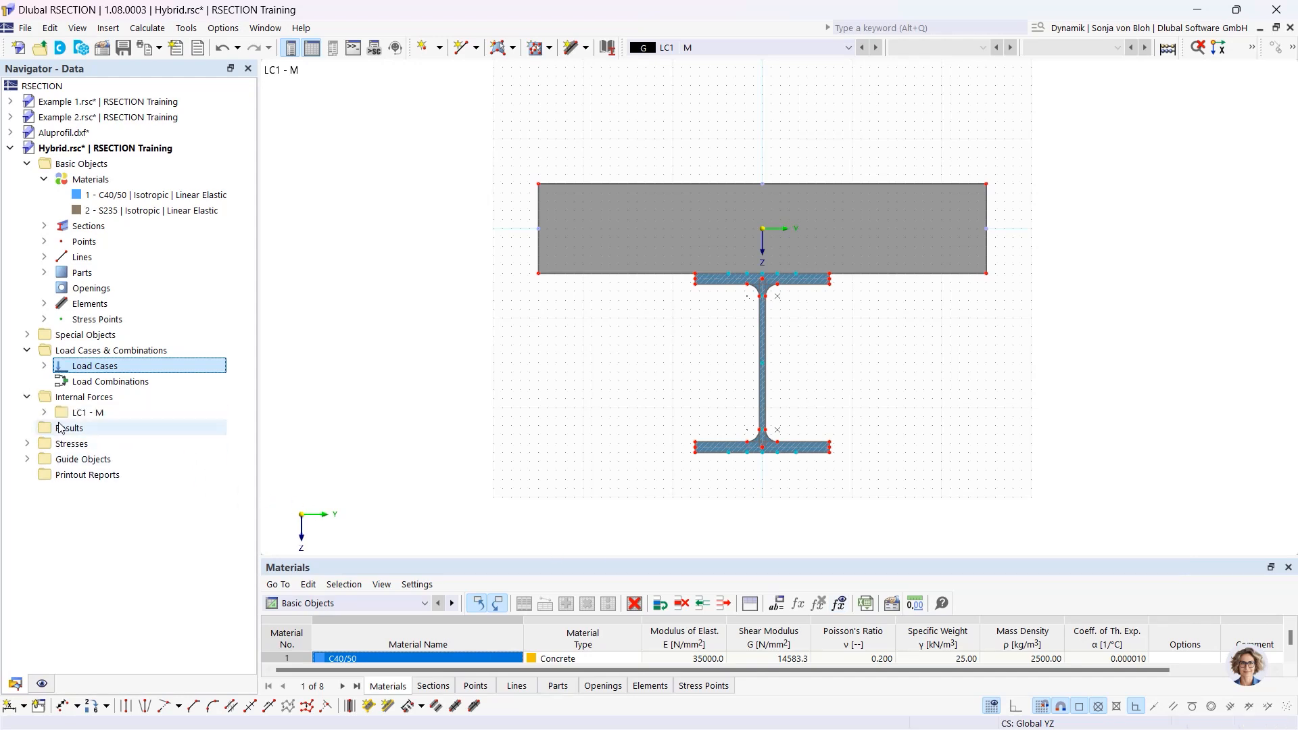
pyautogui.click(44, 412)
pyautogui.doubleClick(118, 428)
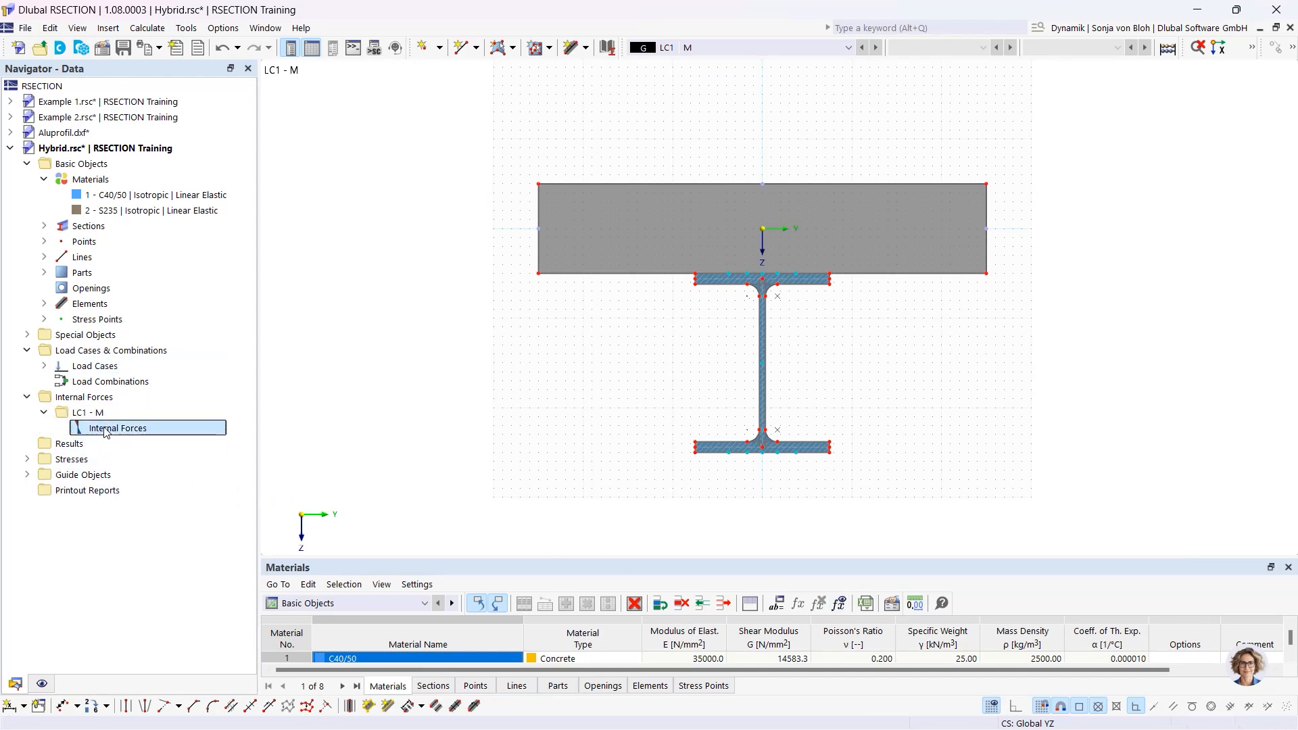
pyautogui.click(583, 443)
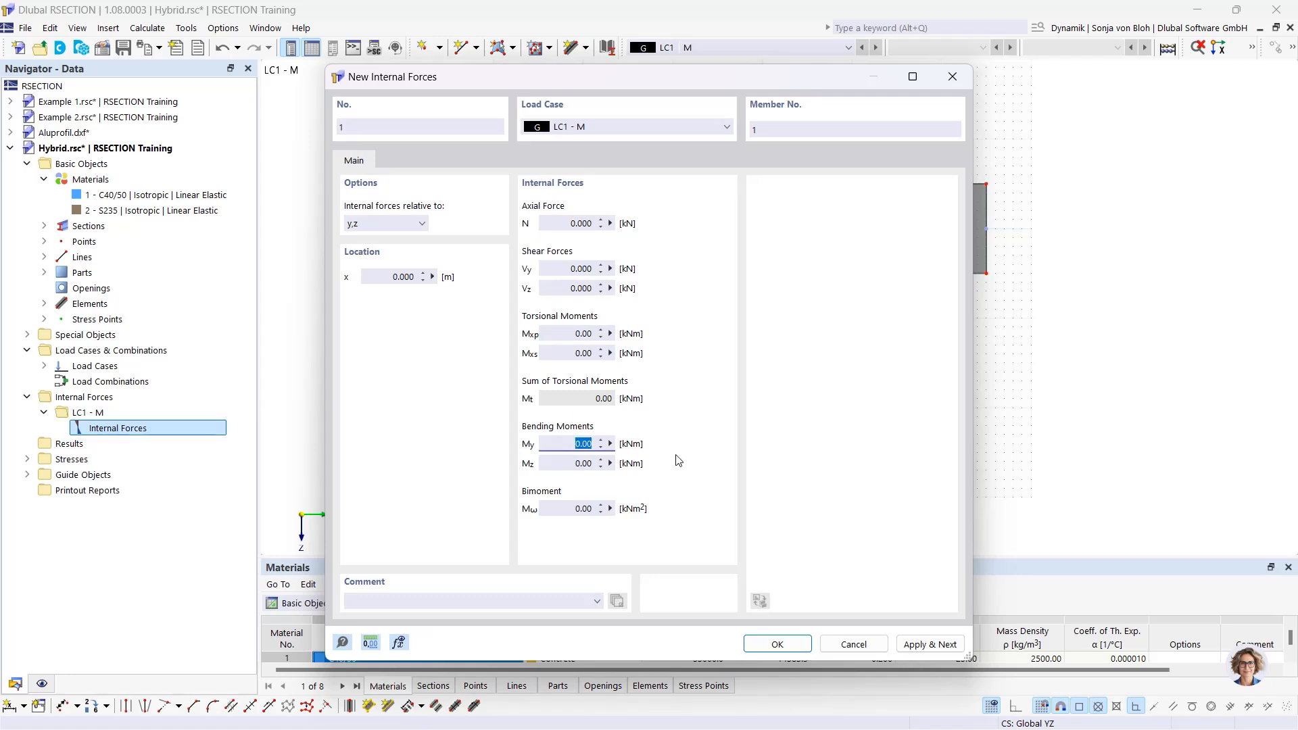
pyautogui.write('100')
pyautogui.click(777, 643)
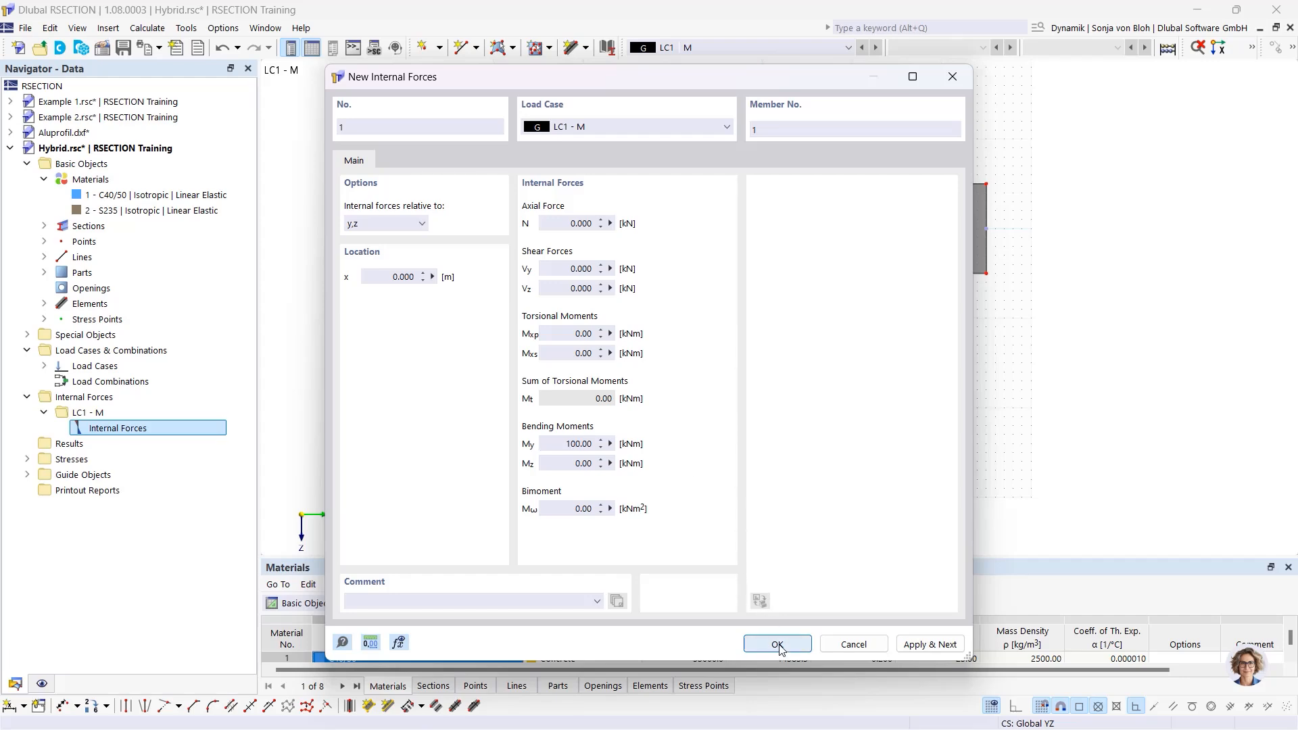
# Calculate the hybrid section, display the total stress σx,tot above an enlarged section properties table, and save the model.
pyautogui.click(148, 30)
pyautogui.click(157, 45)
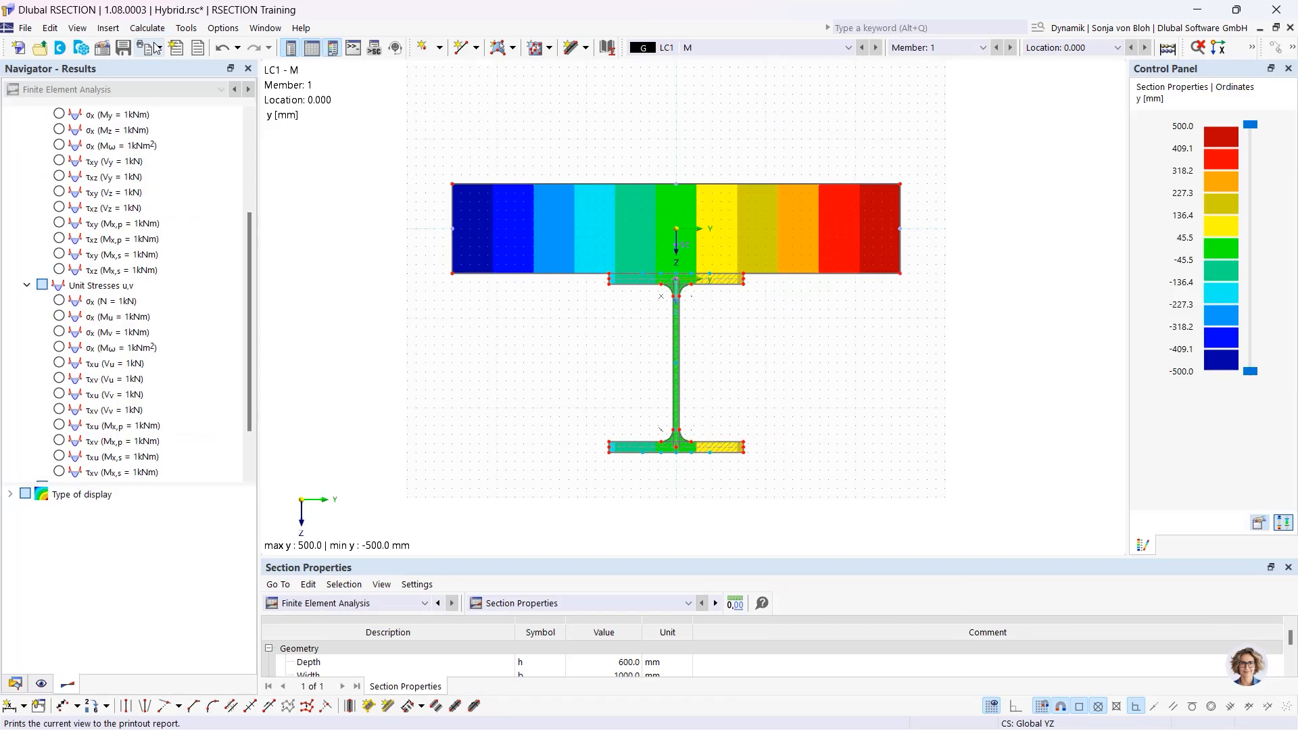
pyautogui.scroll(-2, 249, 338)
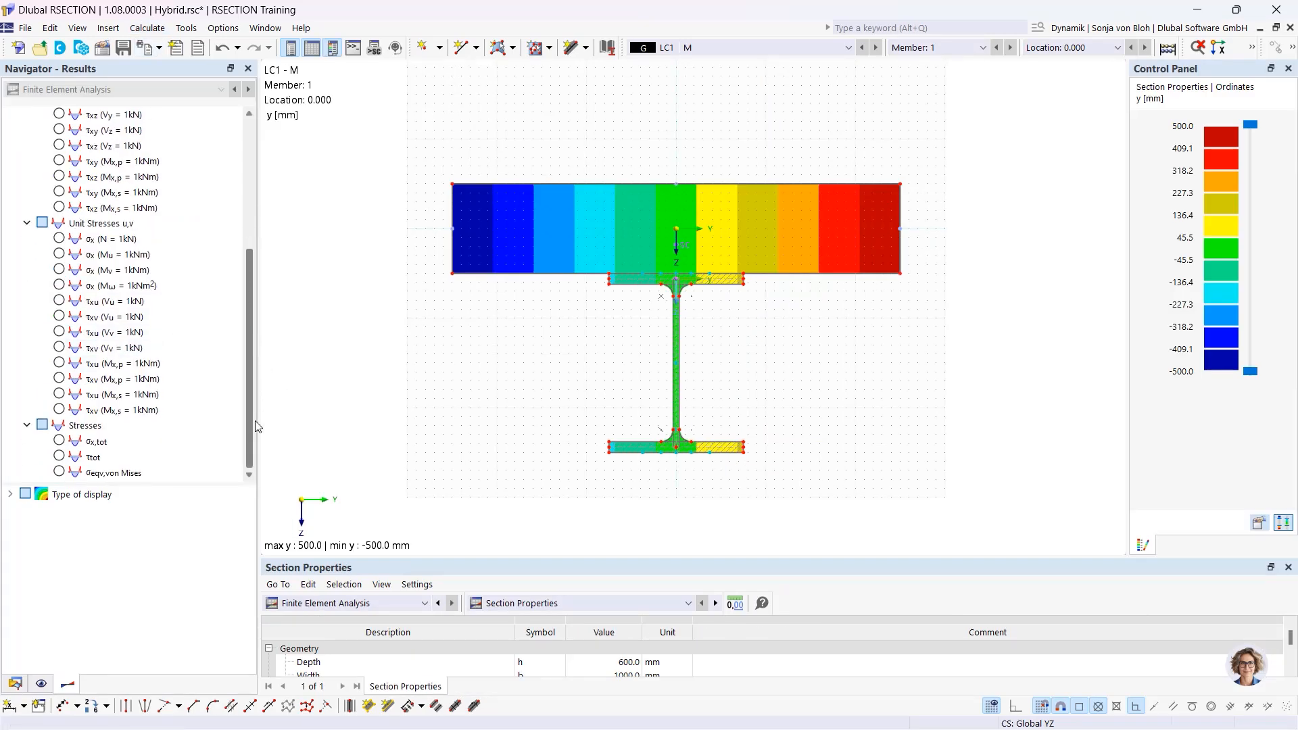
pyautogui.click(59, 442)
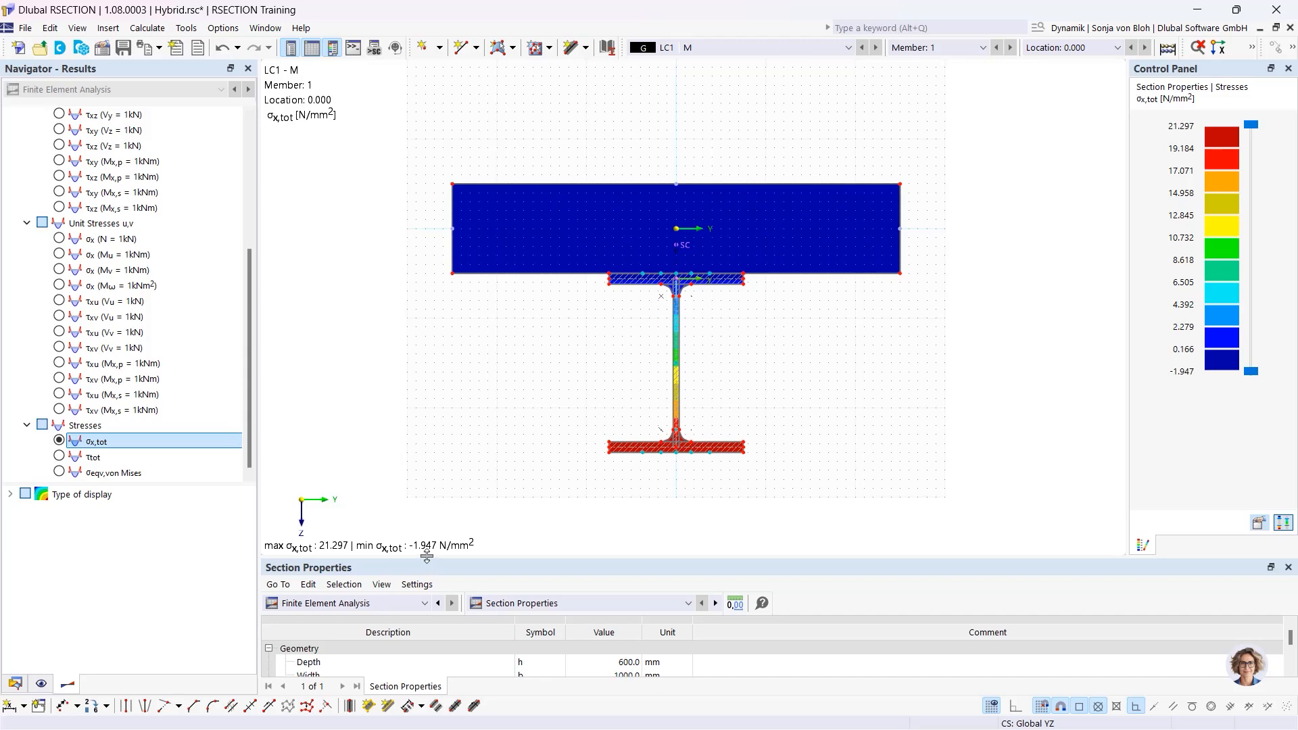
pyautogui.moveTo(426, 556); pyautogui.dragTo(429, 454)
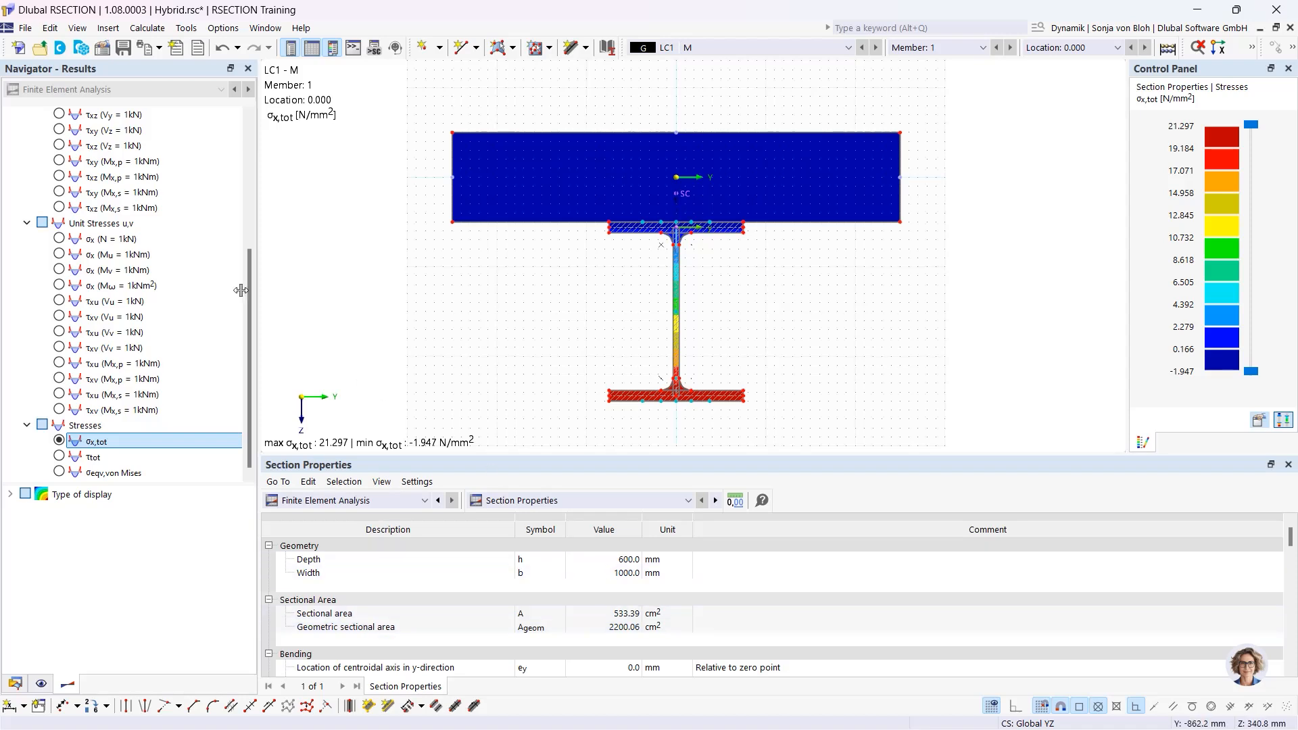
pyautogui.click(123, 48)
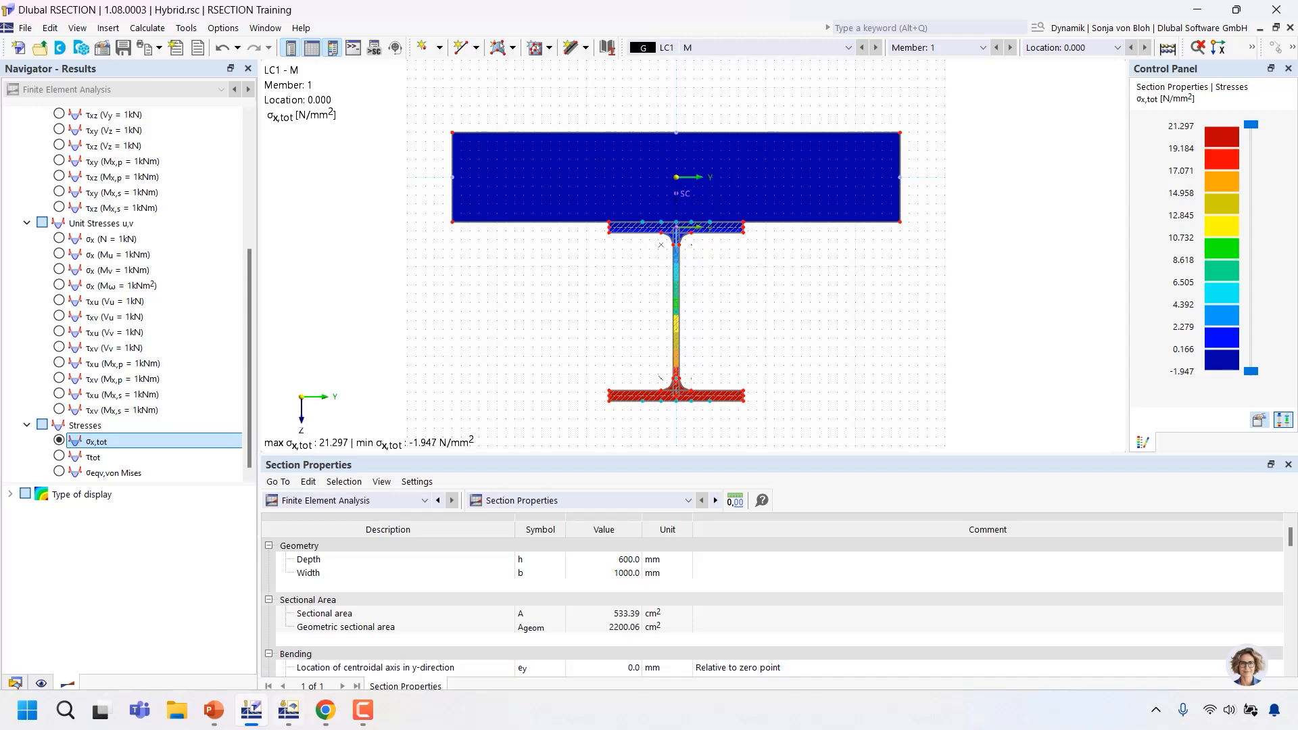
# Switch to RFEM and import the RSECTION model Hybrid as a new section, checking its part material assignments before accepting it.
pyautogui.click(288, 712)
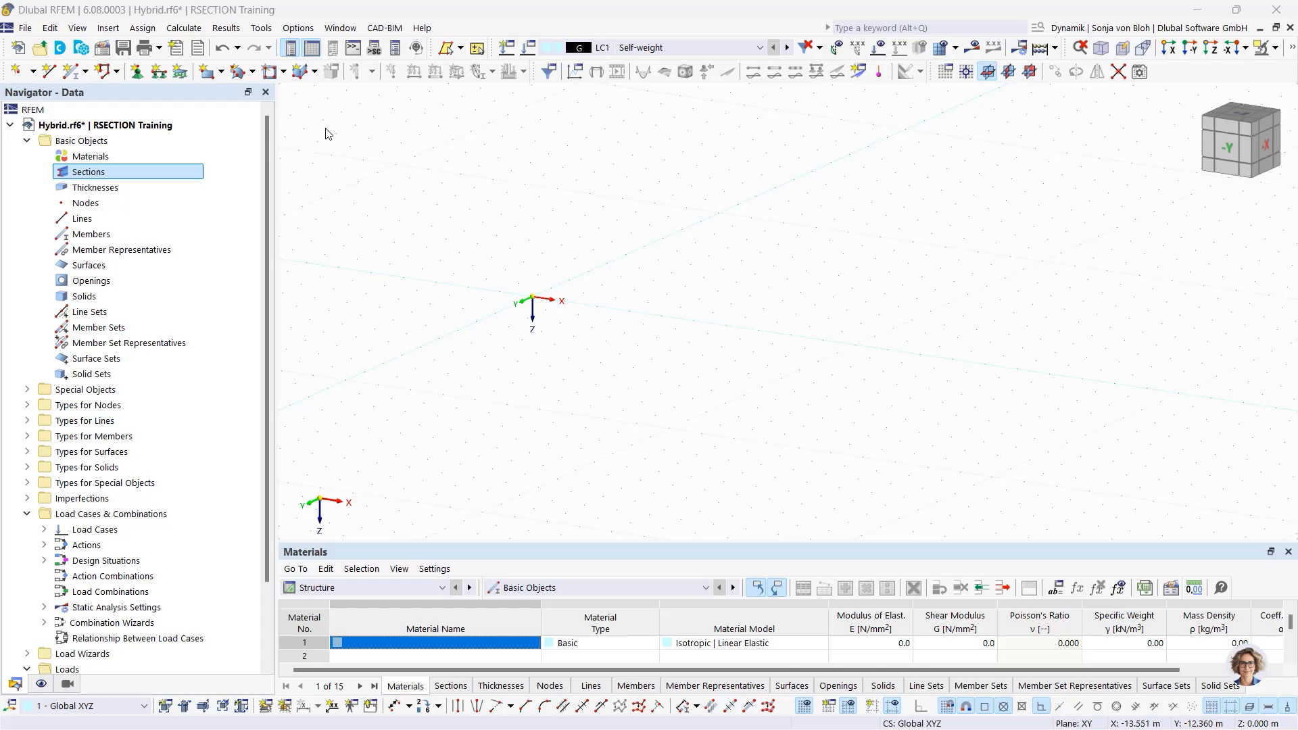
pyautogui.rightClick(93, 175)
pyautogui.click(169, 193)
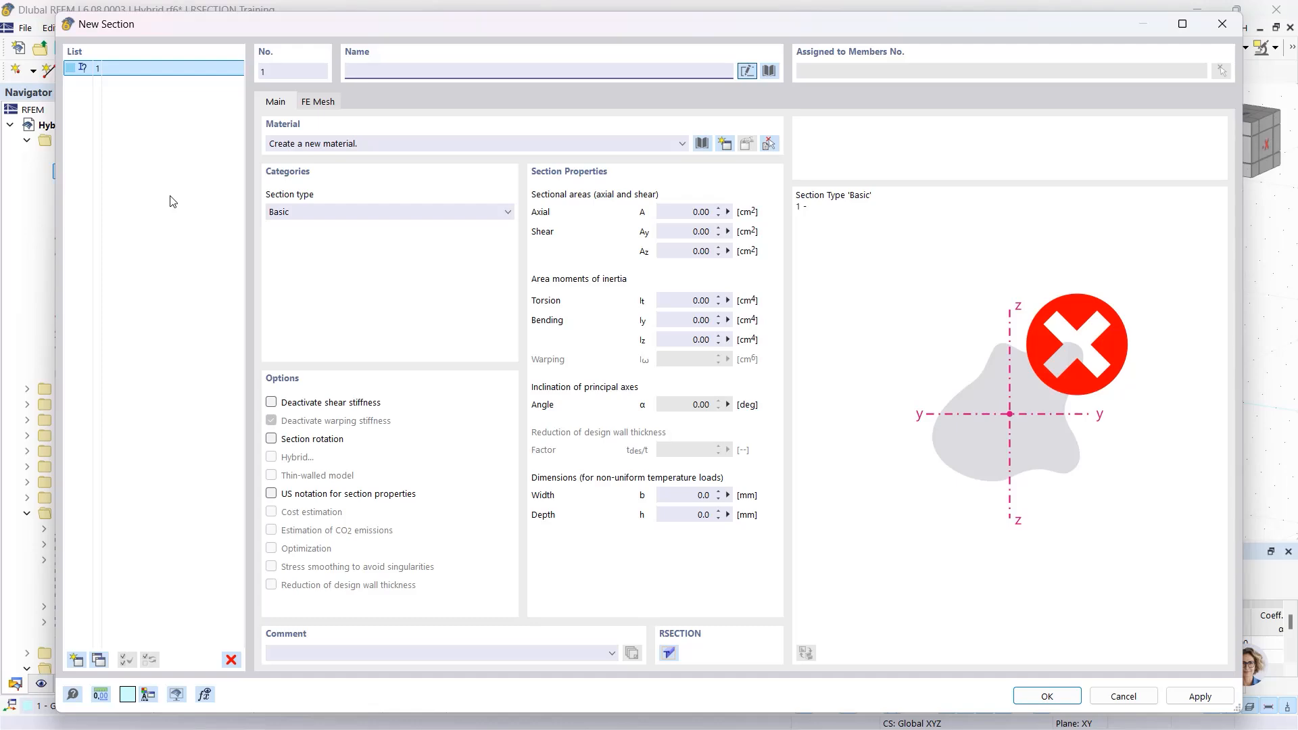
pyautogui.click(769, 70)
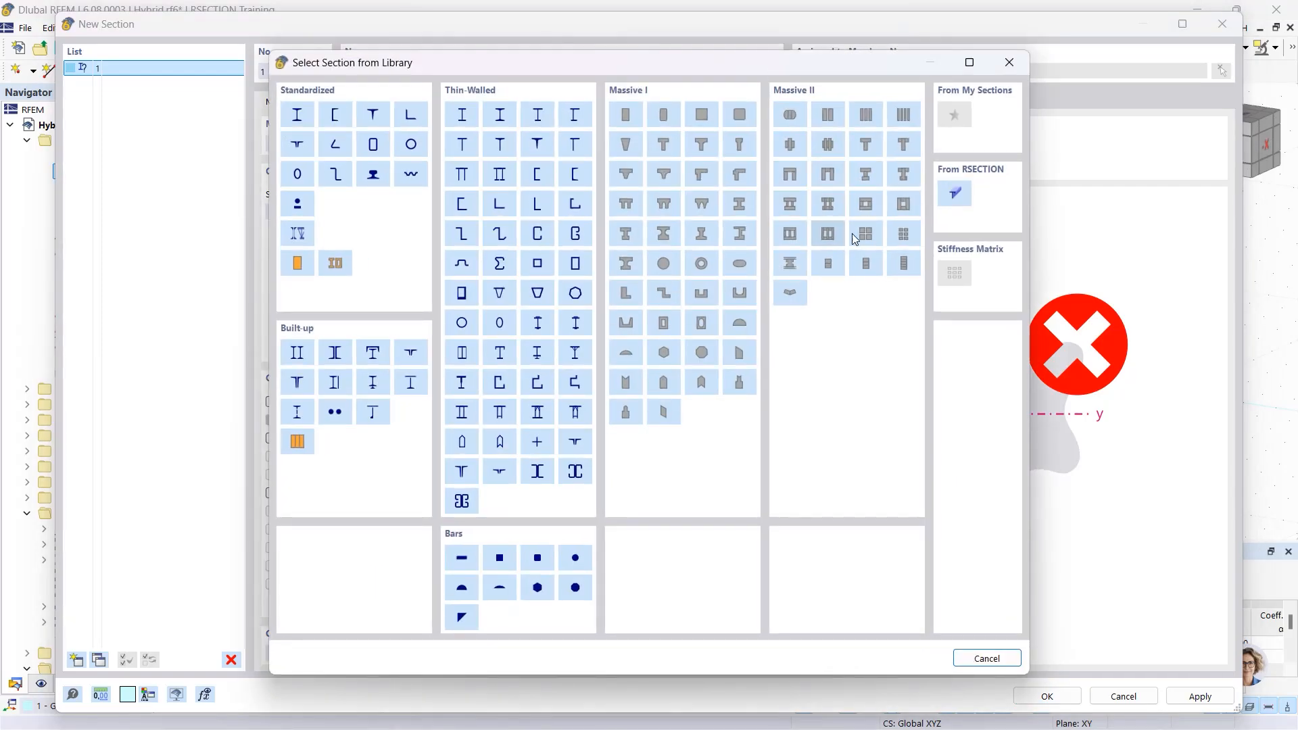
pyautogui.click(950, 195)
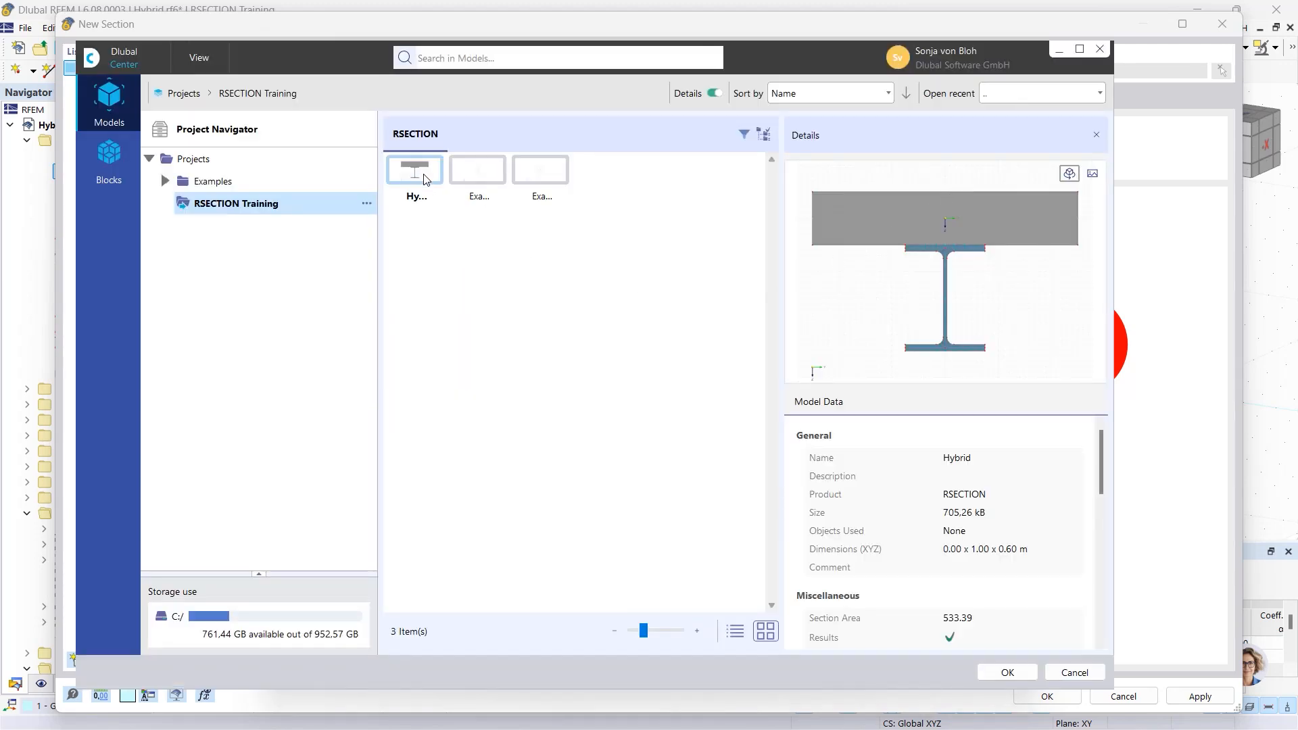
pyautogui.click(1007, 671)
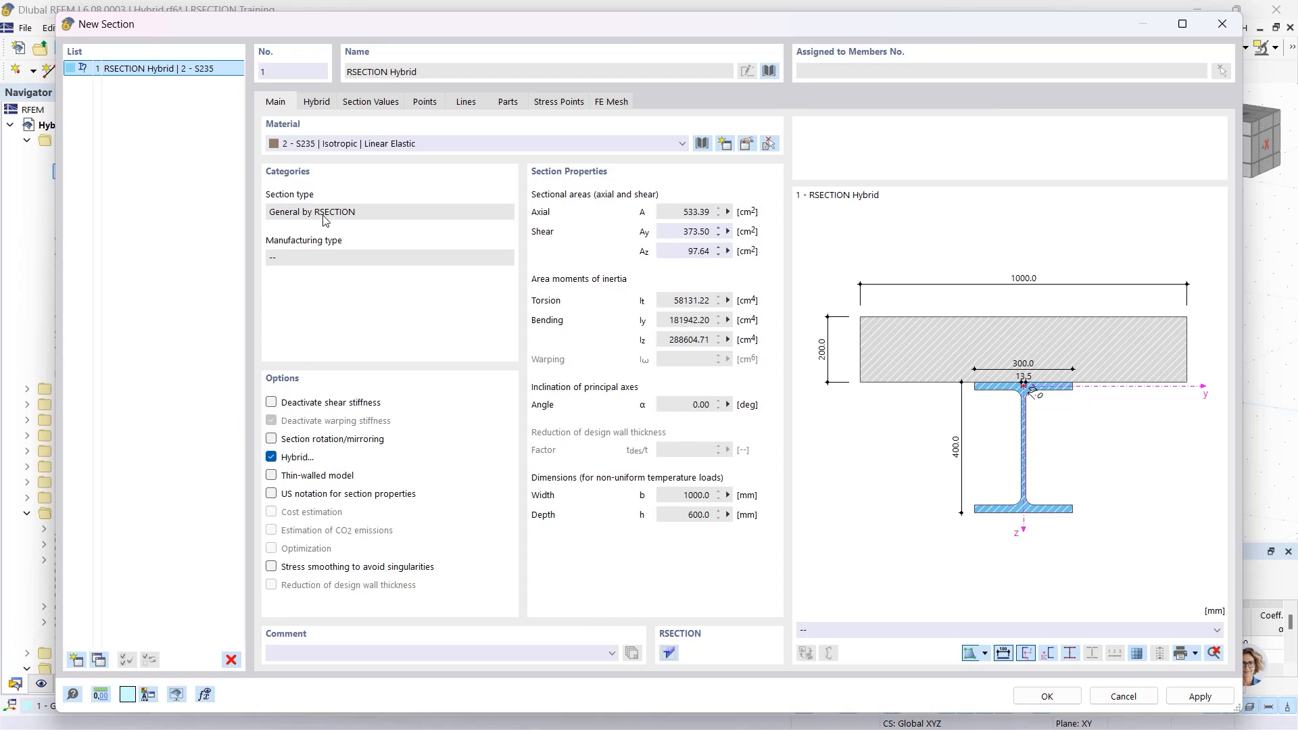
pyautogui.click(322, 108)
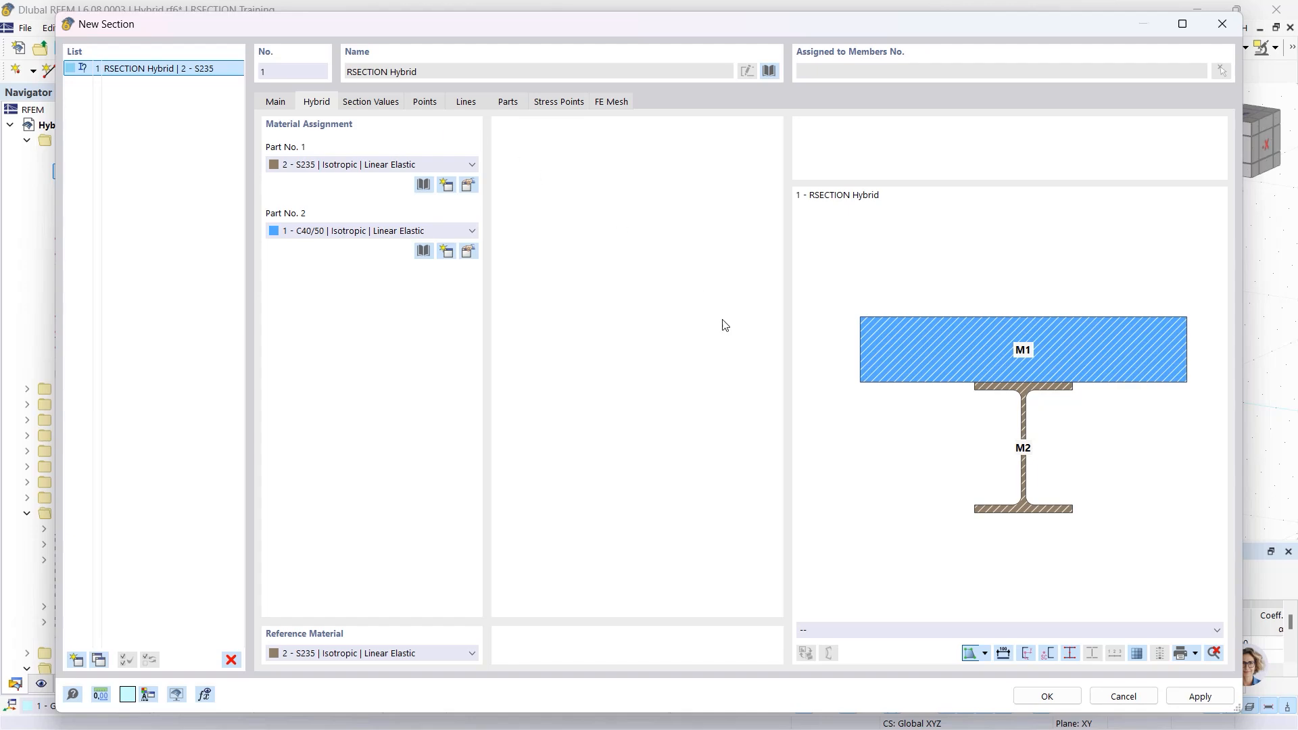
pyautogui.click(1047, 696)
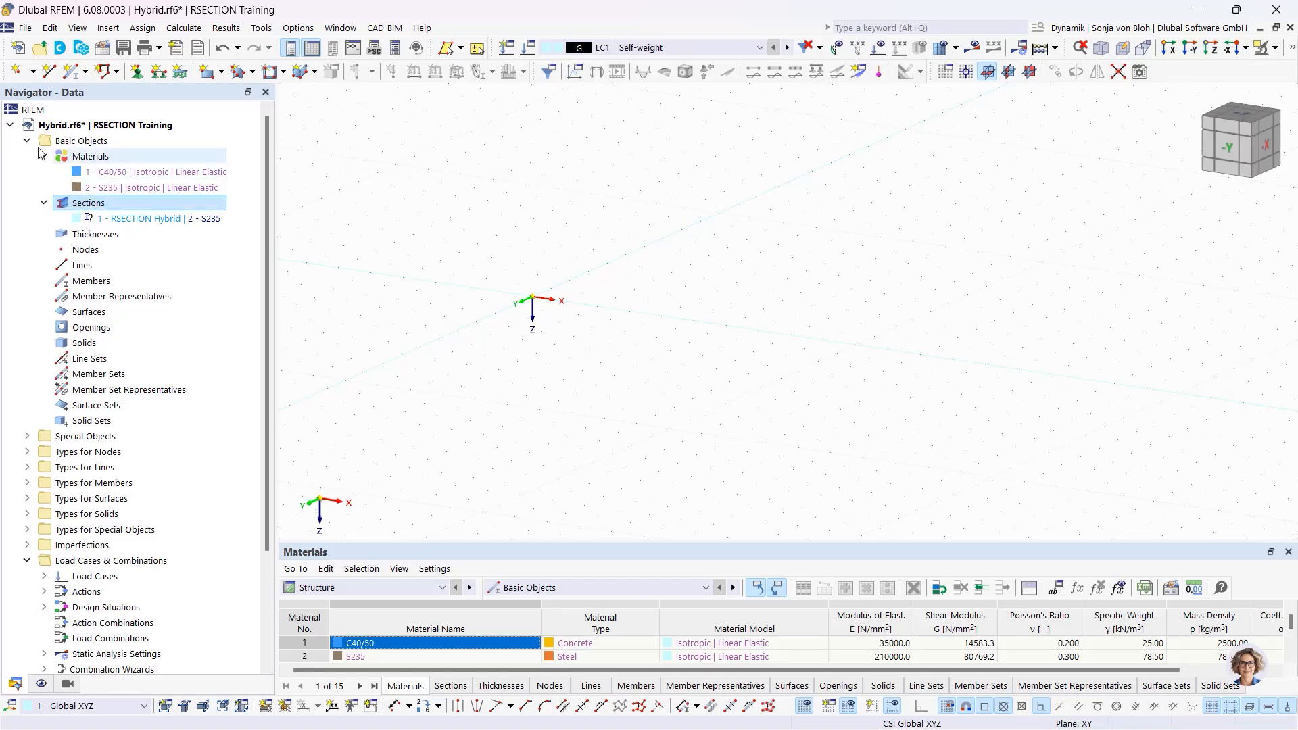
# Create a single beam member with the RSECTION Hybrid section, starting at the origin and running along the X axis.
pyautogui.click(73, 71)
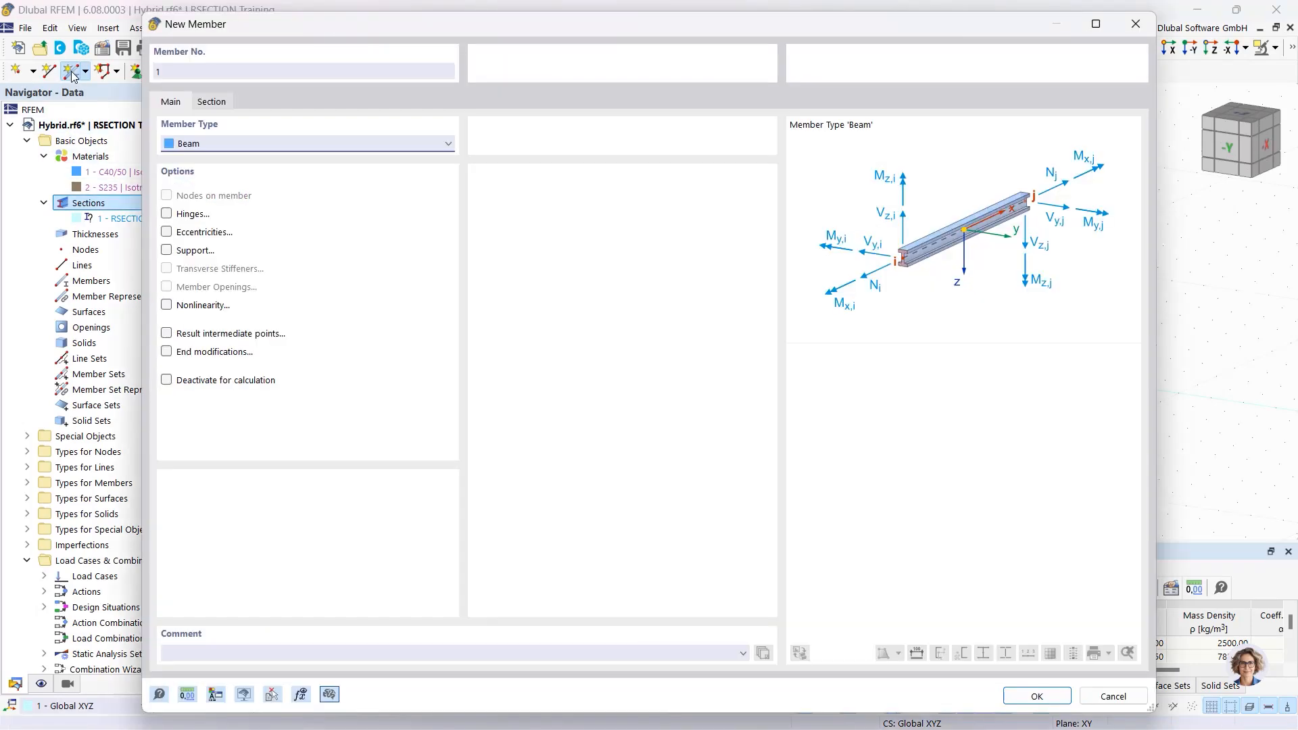
pyautogui.click(209, 101)
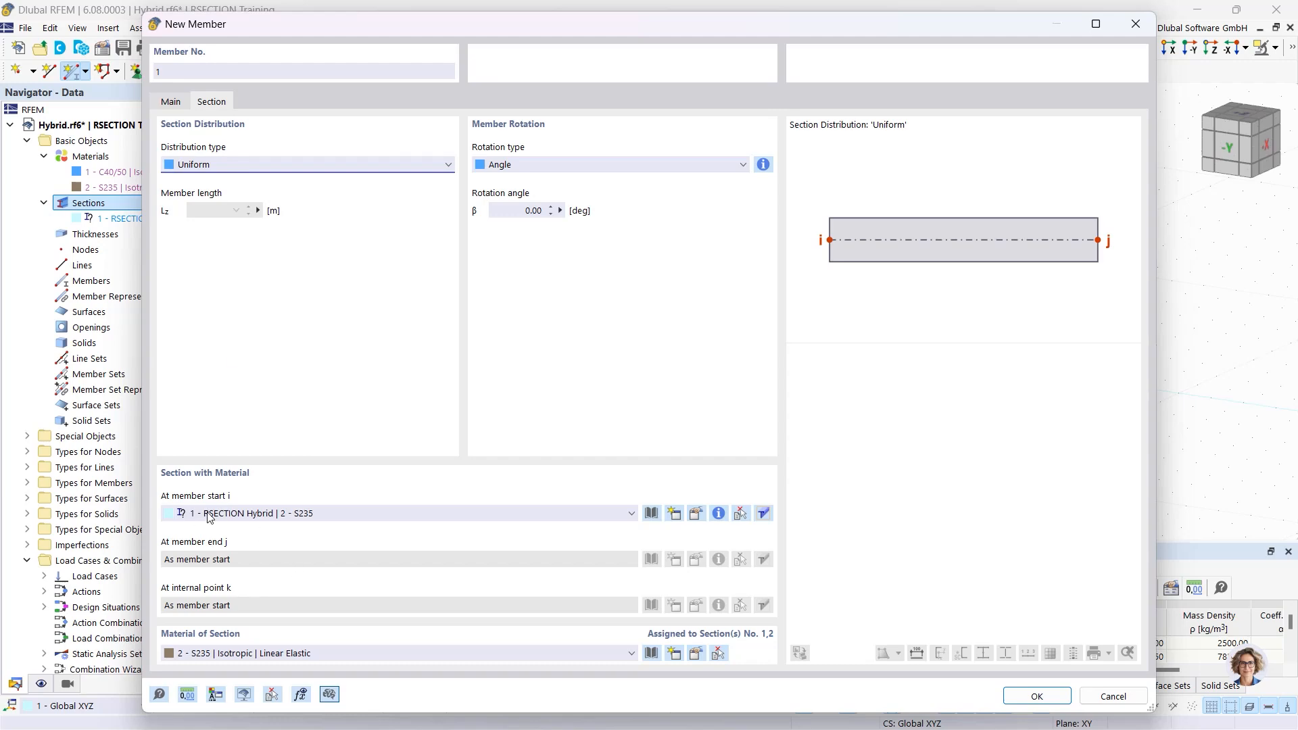
pyautogui.click(1016, 696)
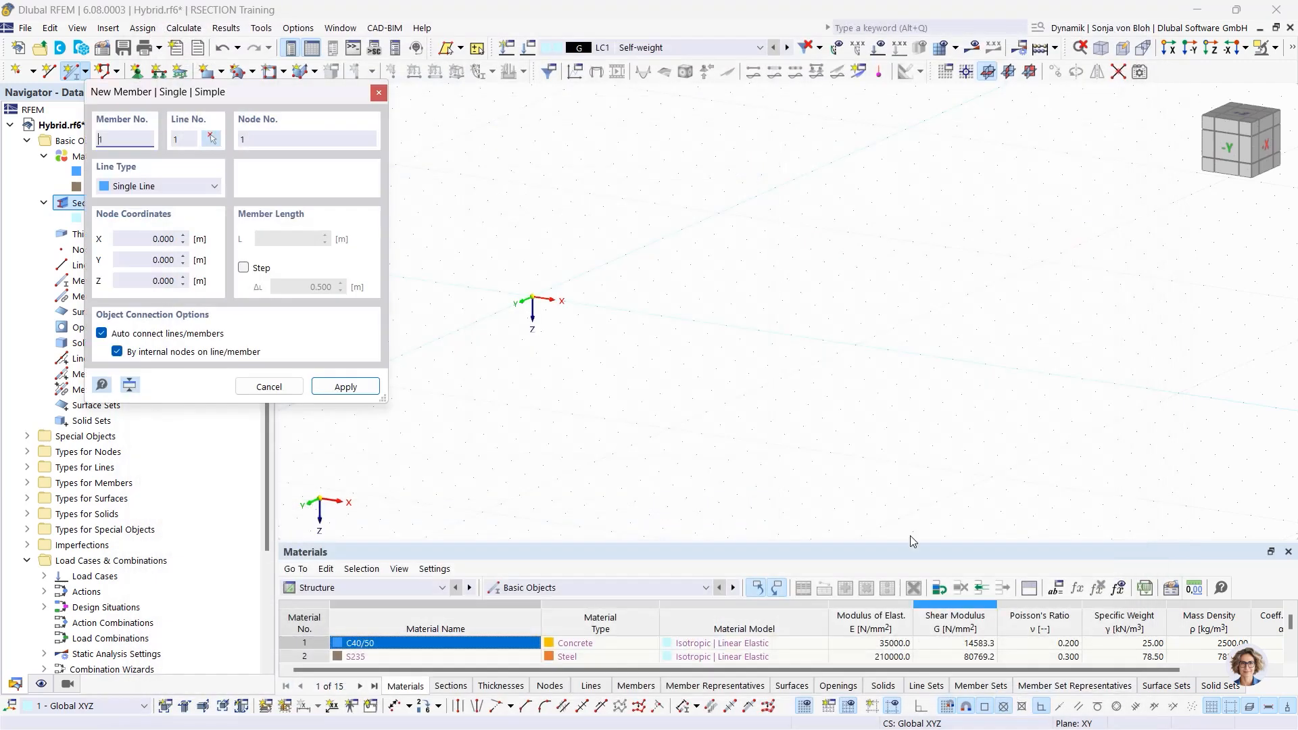
pyautogui.click(532, 296)
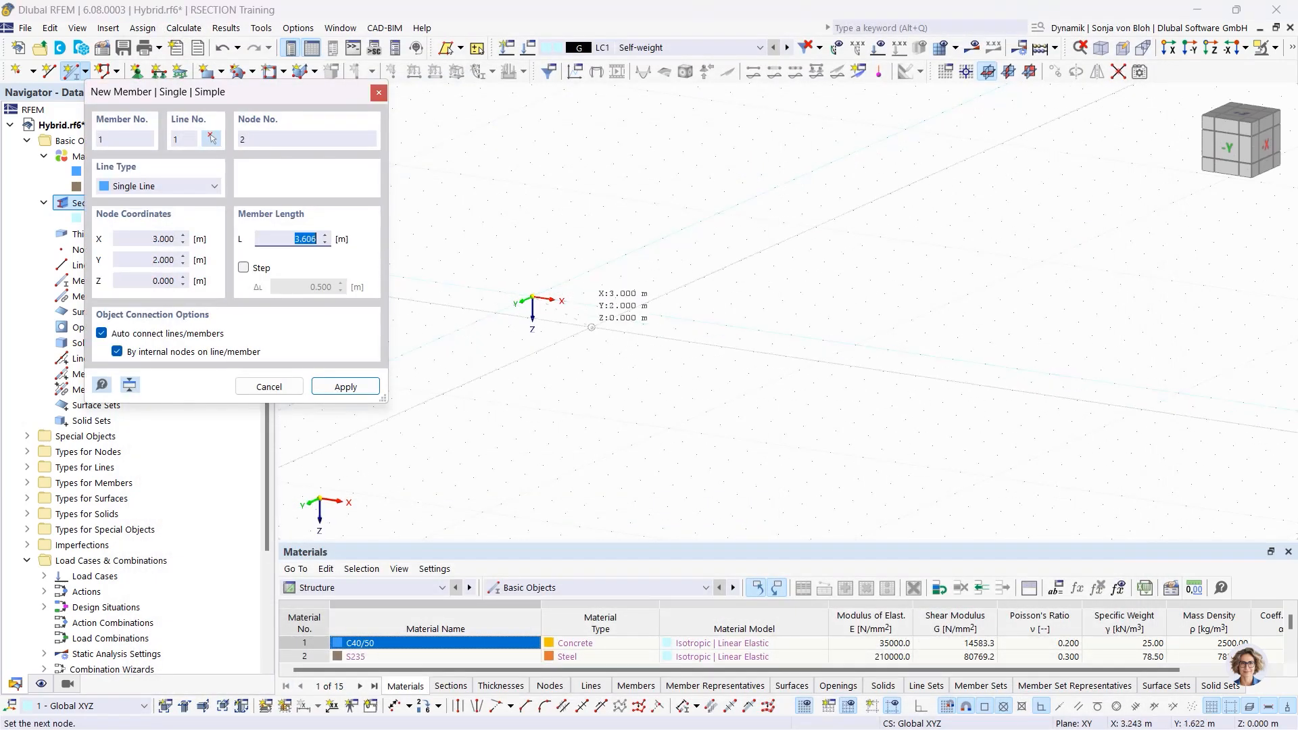
pyautogui.click(662, 314)
pyautogui.press('Escape')
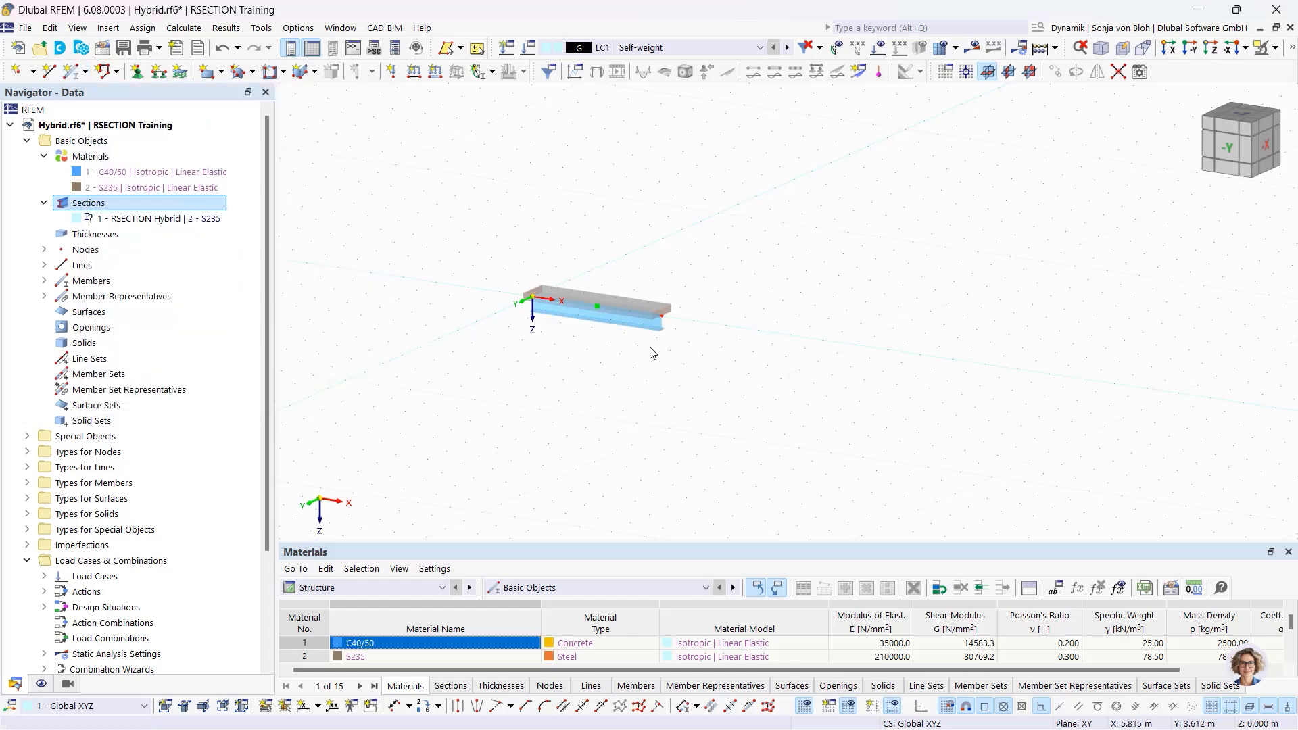
pyautogui.scroll(5, 652, 270)
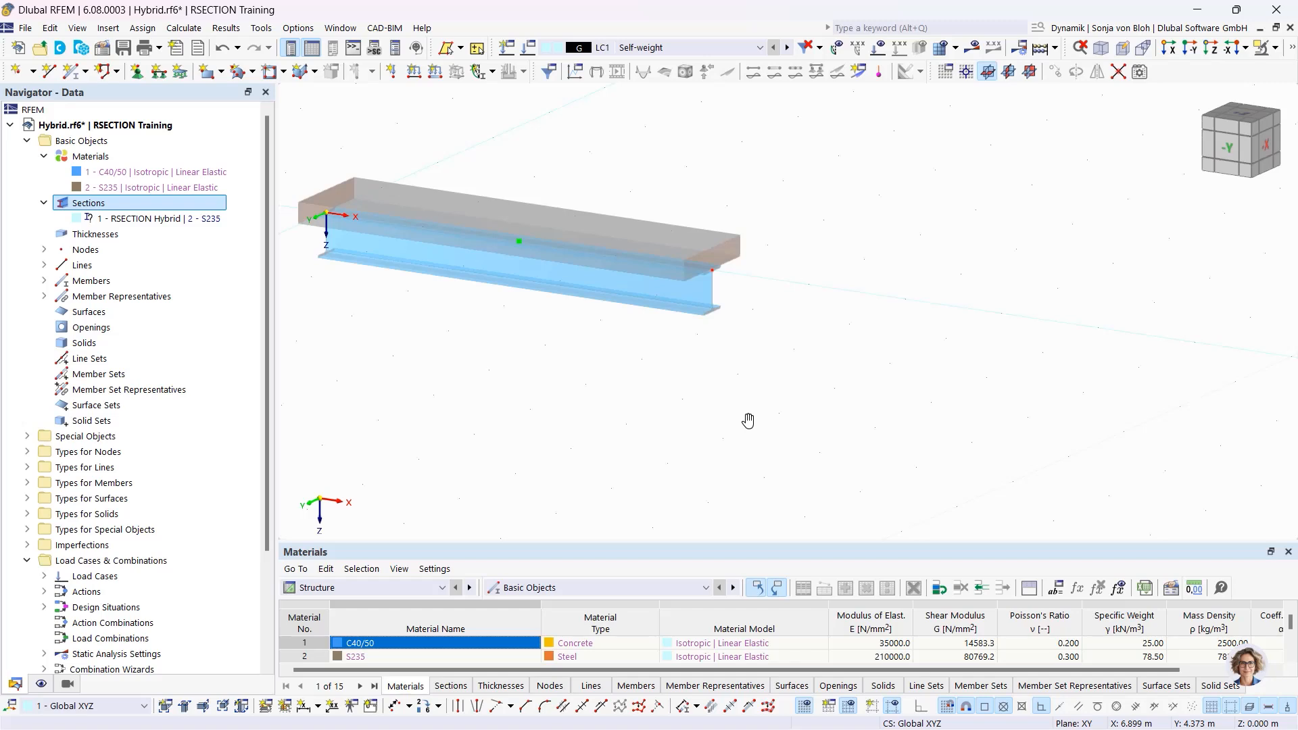
# Switch to PowerPoint, start the slide show from the current Content slide and advance to the next slide.
pyautogui.moveTo(360, 723)
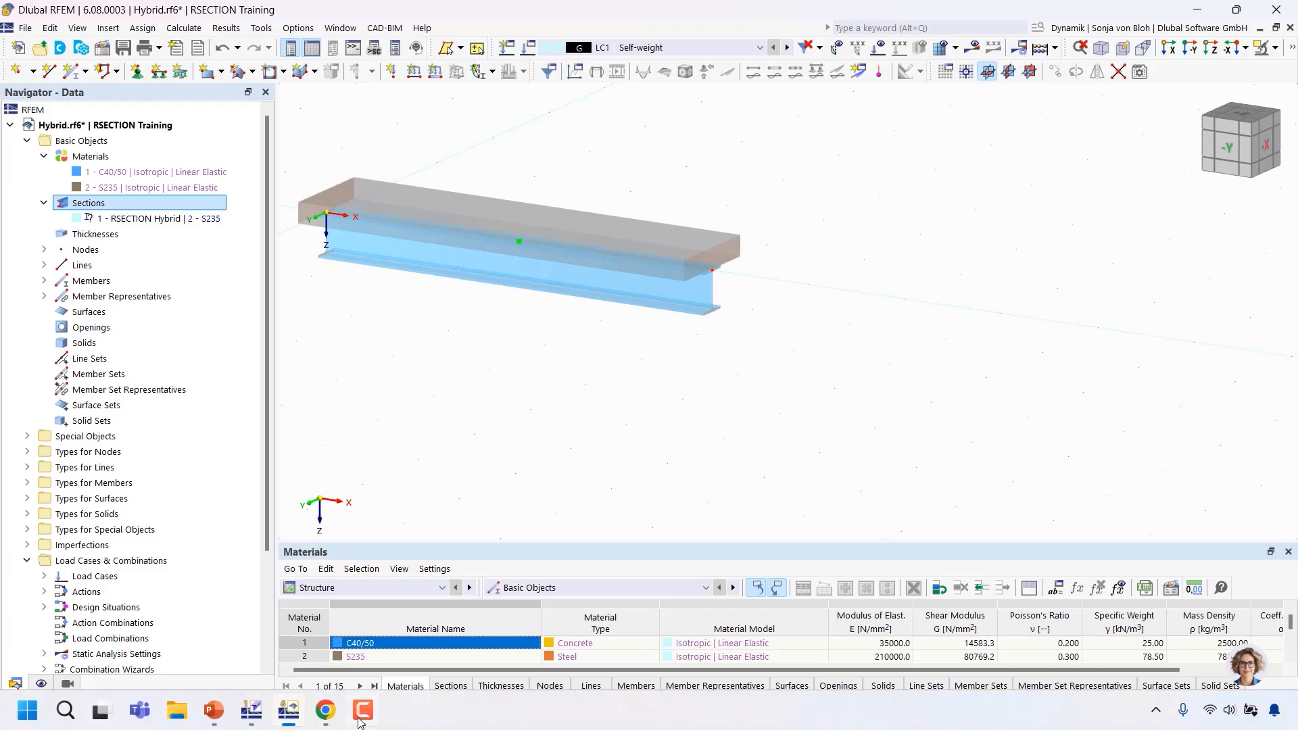
pyautogui.click(220, 720)
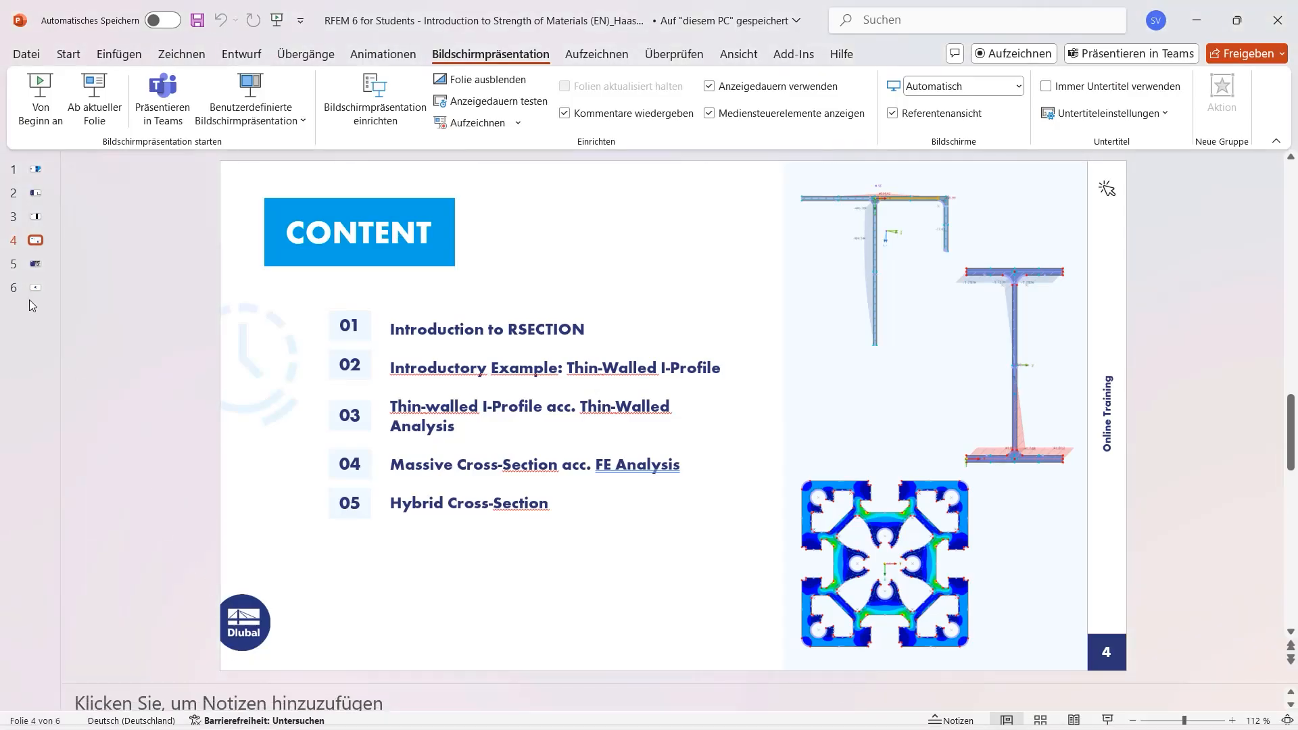
pyautogui.click(95, 95)
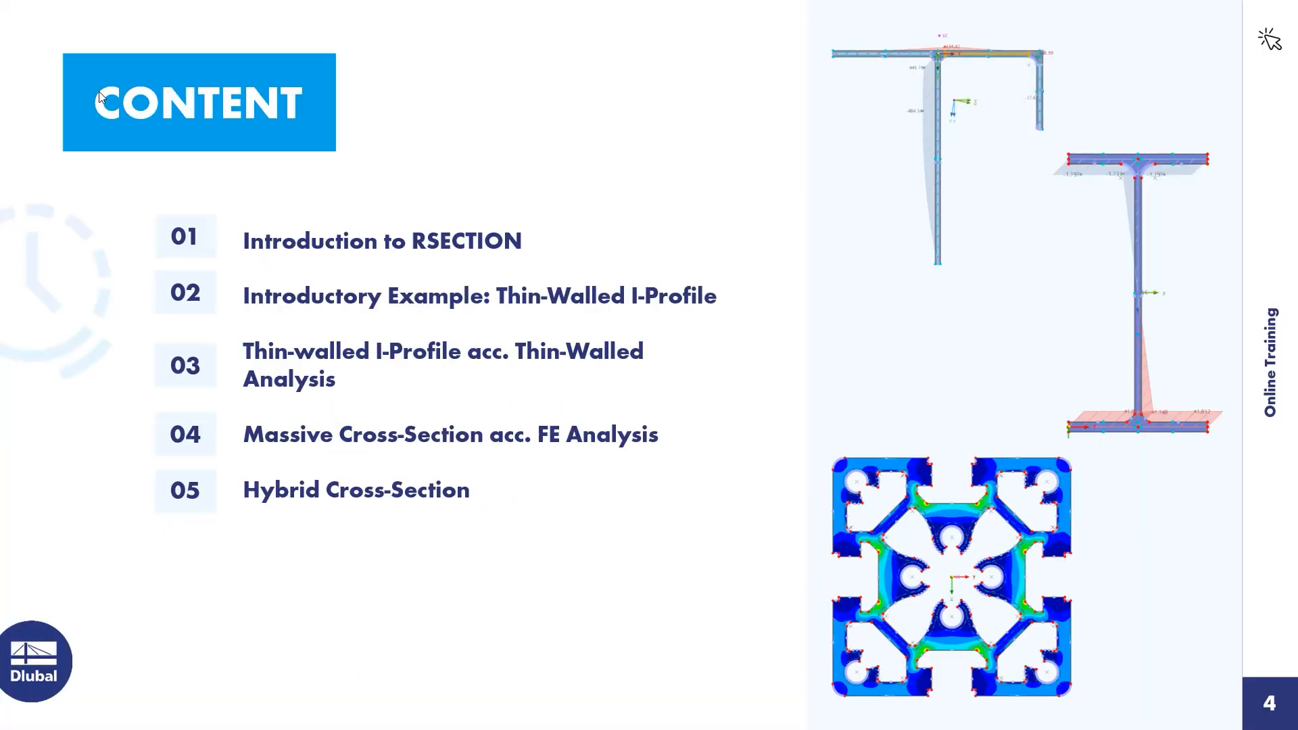
pyautogui.click(397, 280)
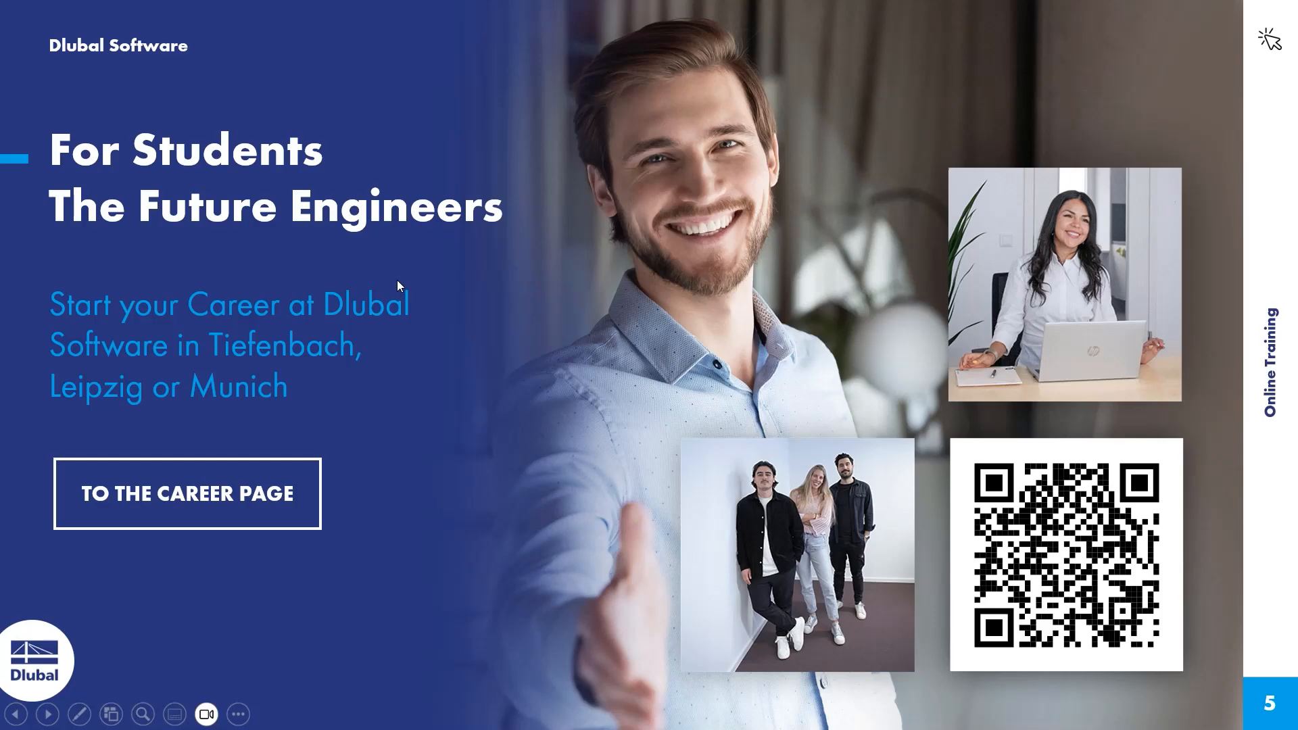